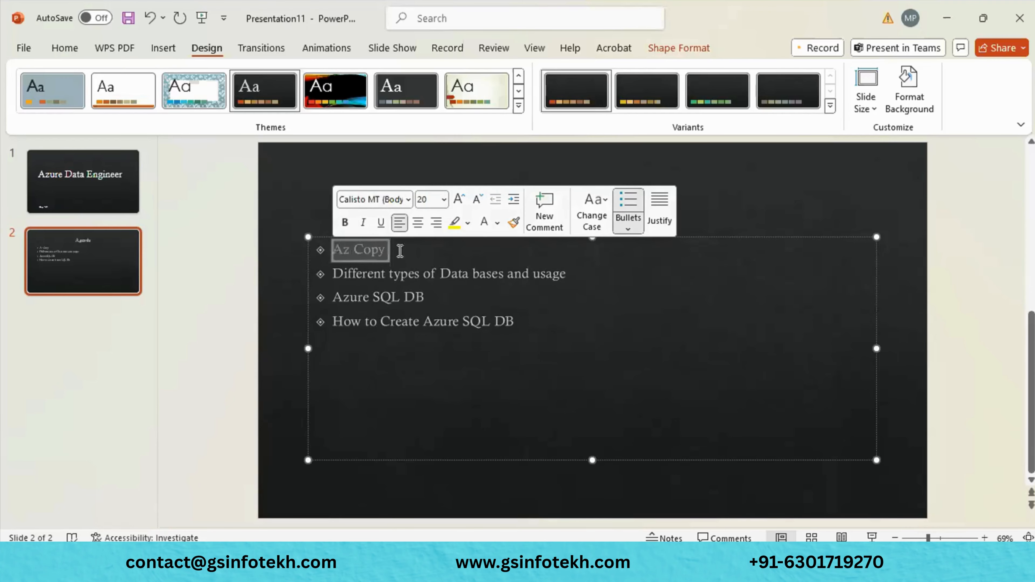
- Scroll the Microsoft Learn AzCopy article to 'Download the AzCopy portable binary' for Windows
left_click(400, 250)
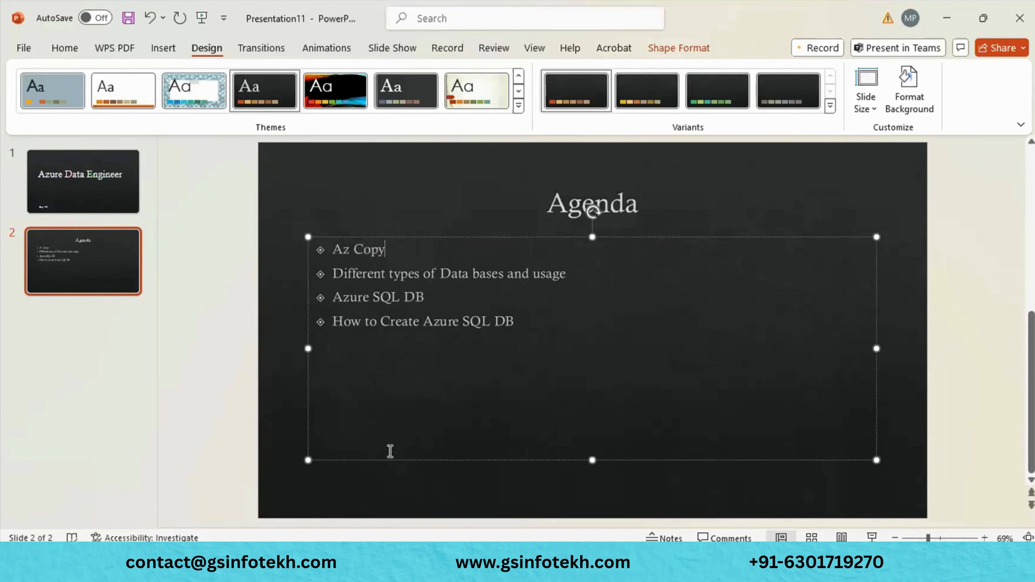
mouse_move(456, 562)
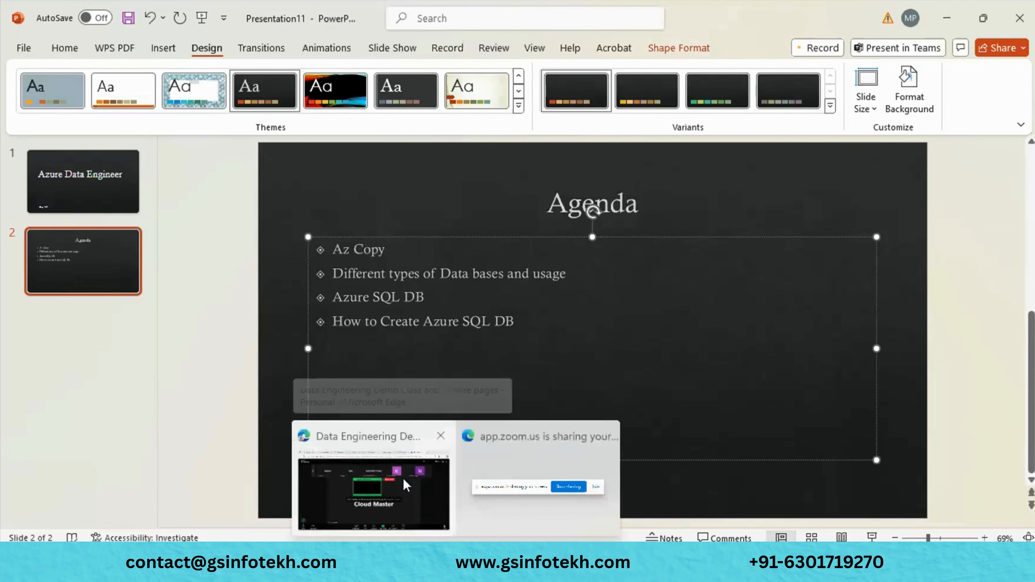
left_click(406, 485)
scroll(450, 340, "down", 10)
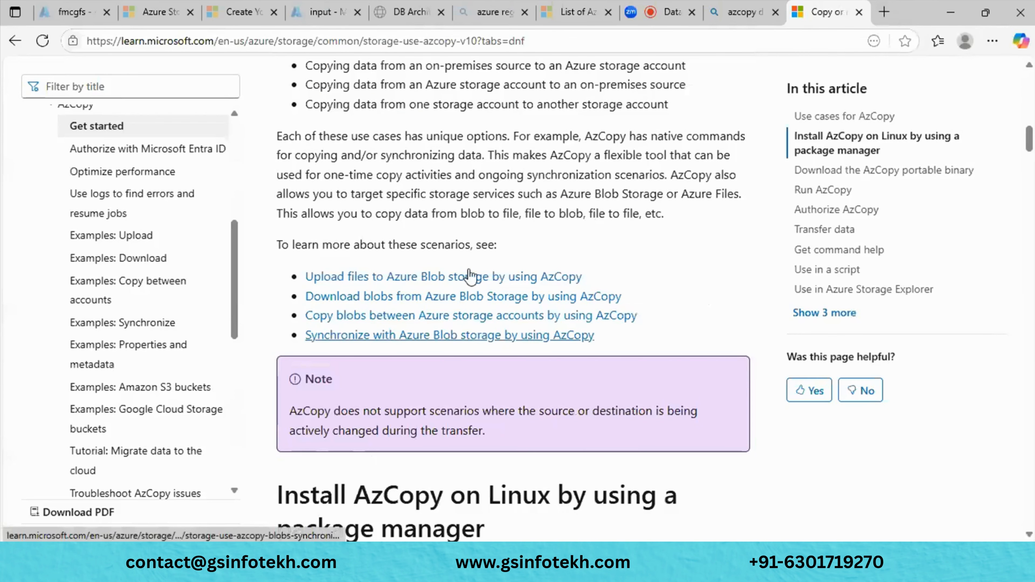
scroll(510, 161, "down", 15)
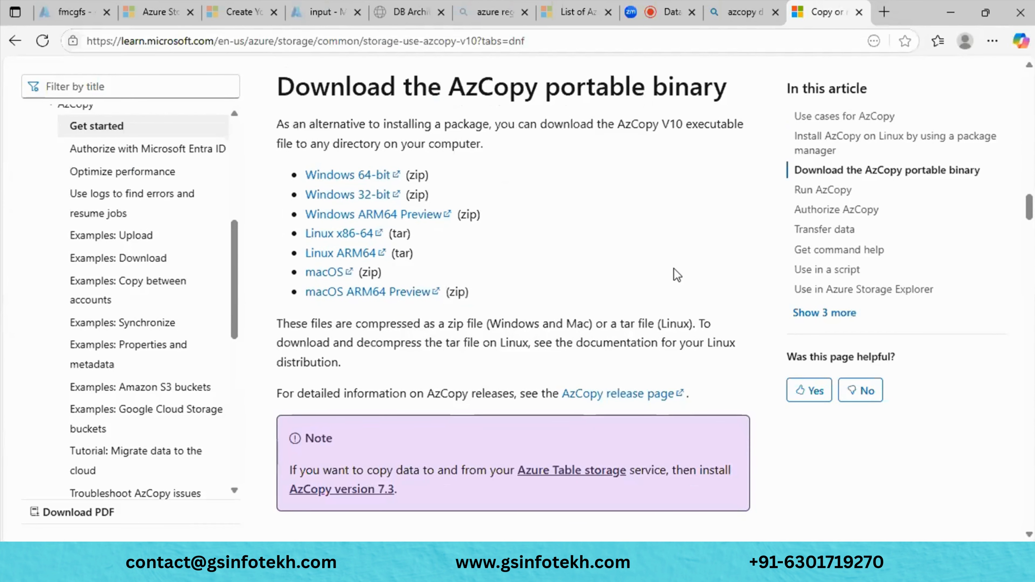
scroll(554, 215, "up", 2)
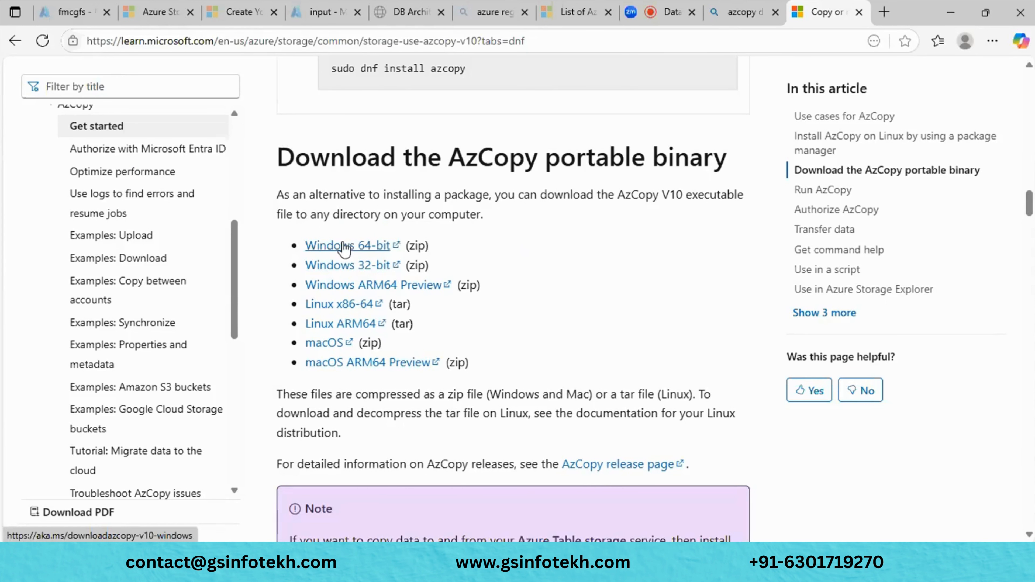
key("super+e")
left_click(70, 217)
- Search Downloads for 'azcopy' and open the extracted azcopy_windows_amd64_10.28.0 folder
left_click(594, 55)
type("azcop")
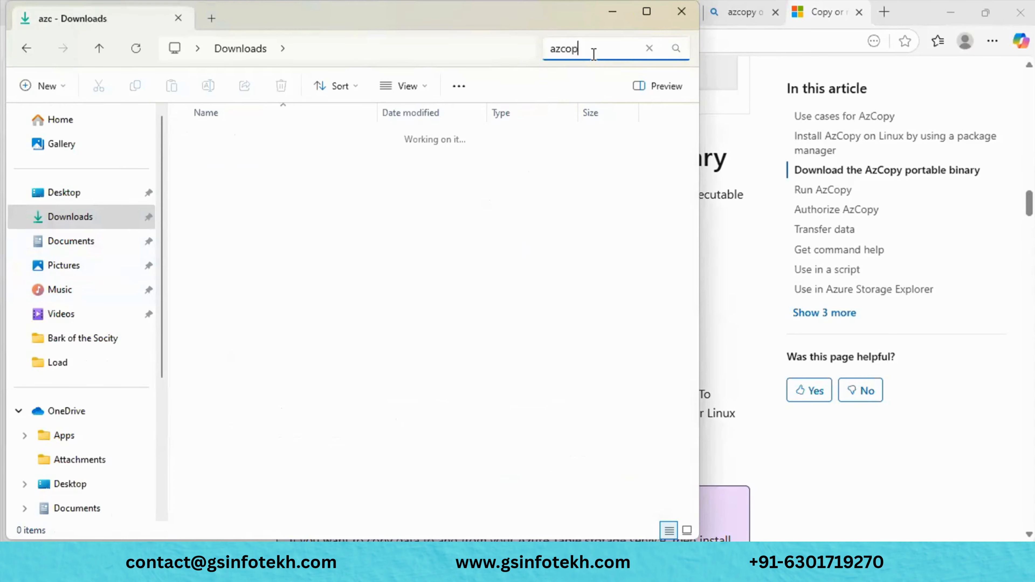
type("y")
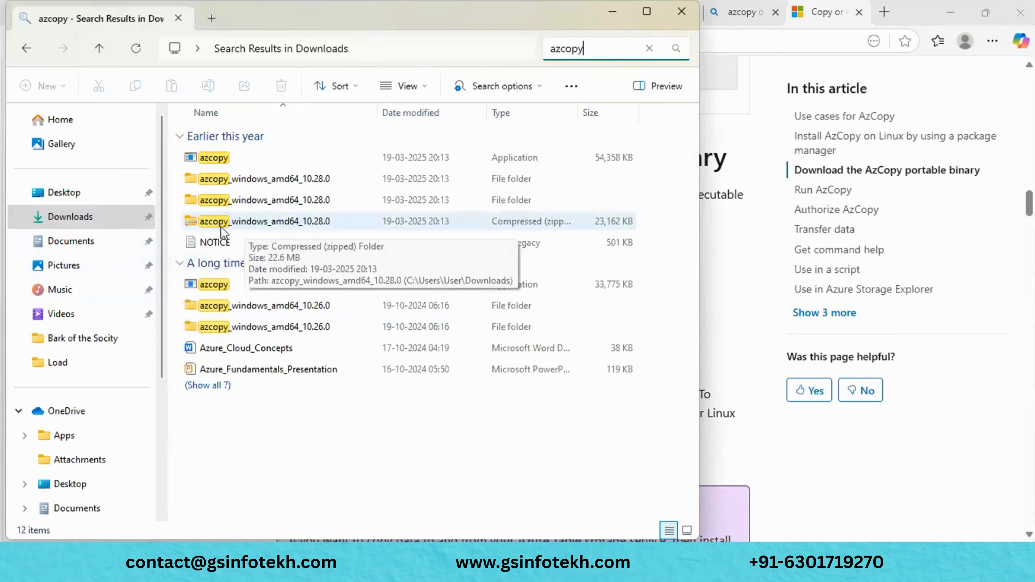
left_click(298, 221)
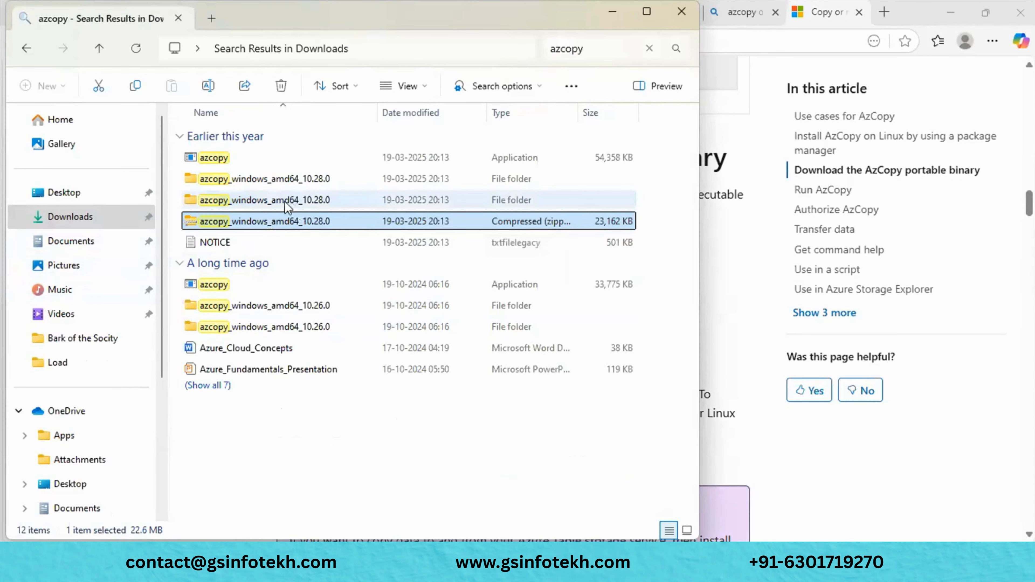
left_click(653, 5)
left_click(235, 192)
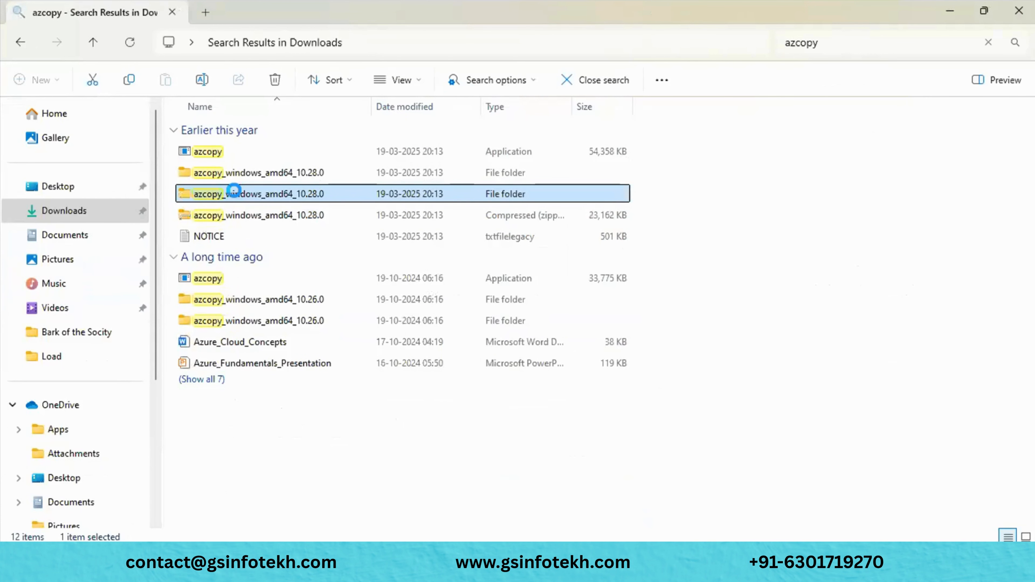
double_click(234, 192)
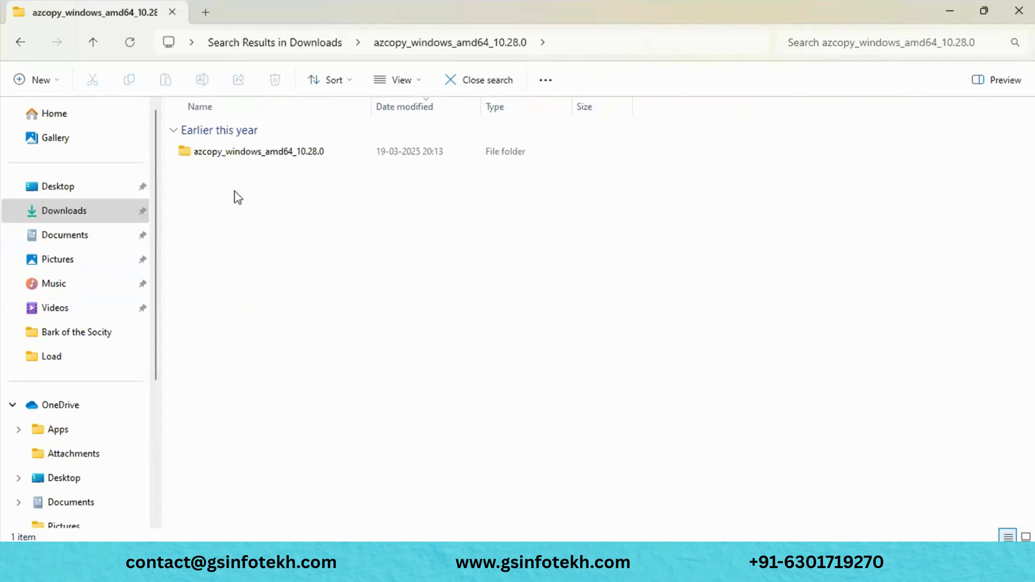
- Open the inner azcopy_windows_amd64_10.28.0 folder to reach the azcopy application (54,358 KB)
left_click(261, 153)
double_click(261, 152)
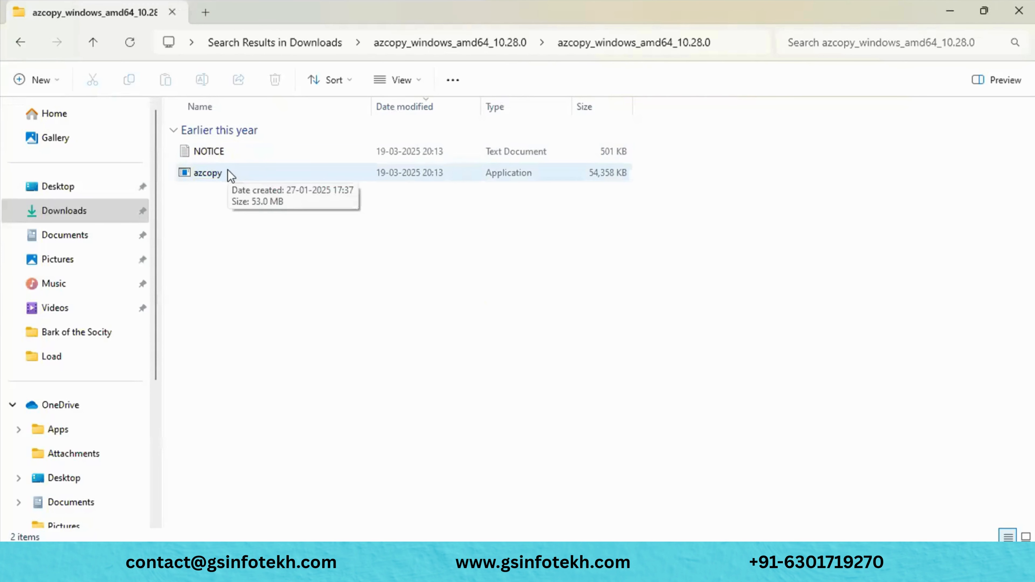
right_click(227, 169)
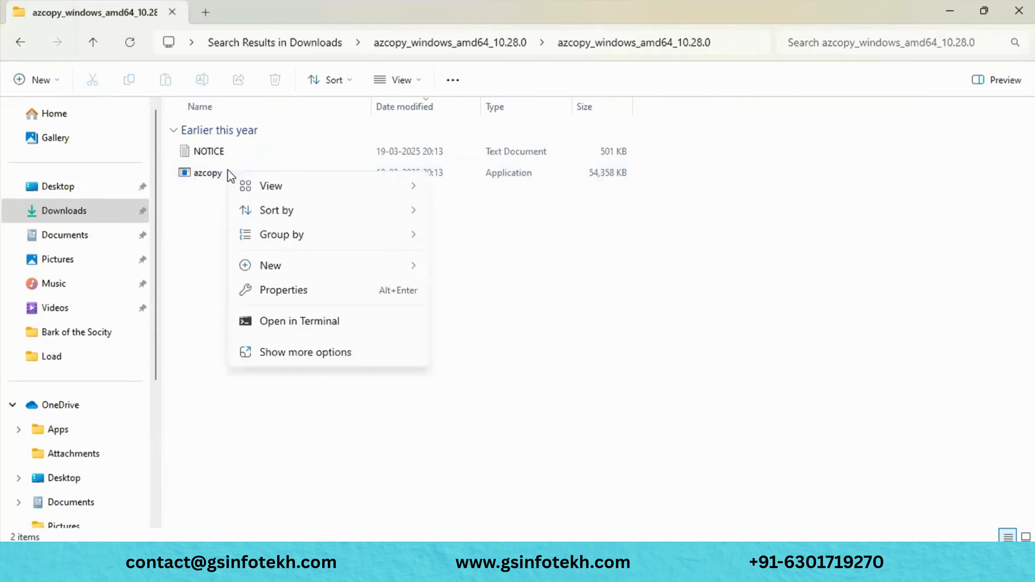
left_click(192, 232)
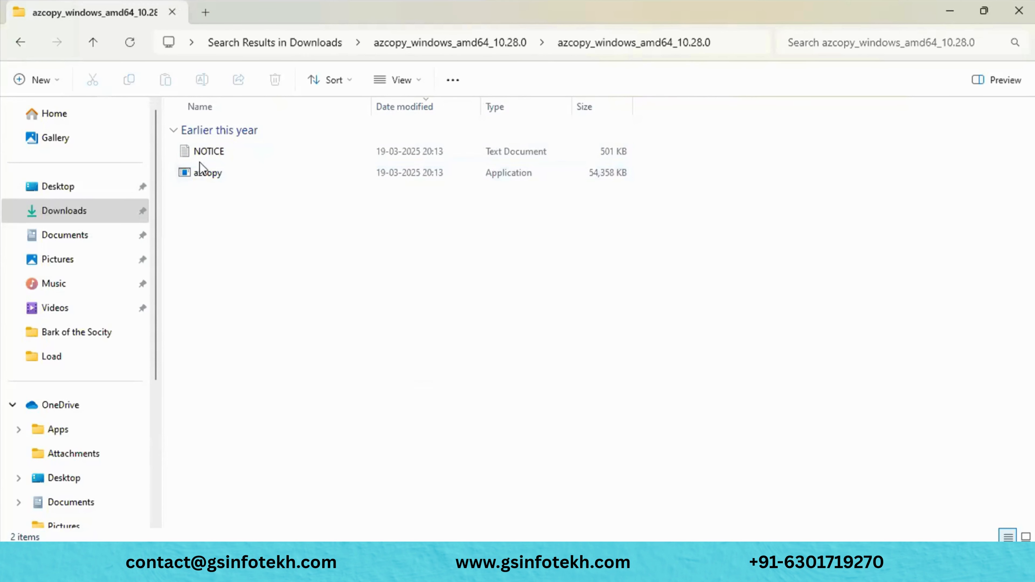
left_click(203, 178)
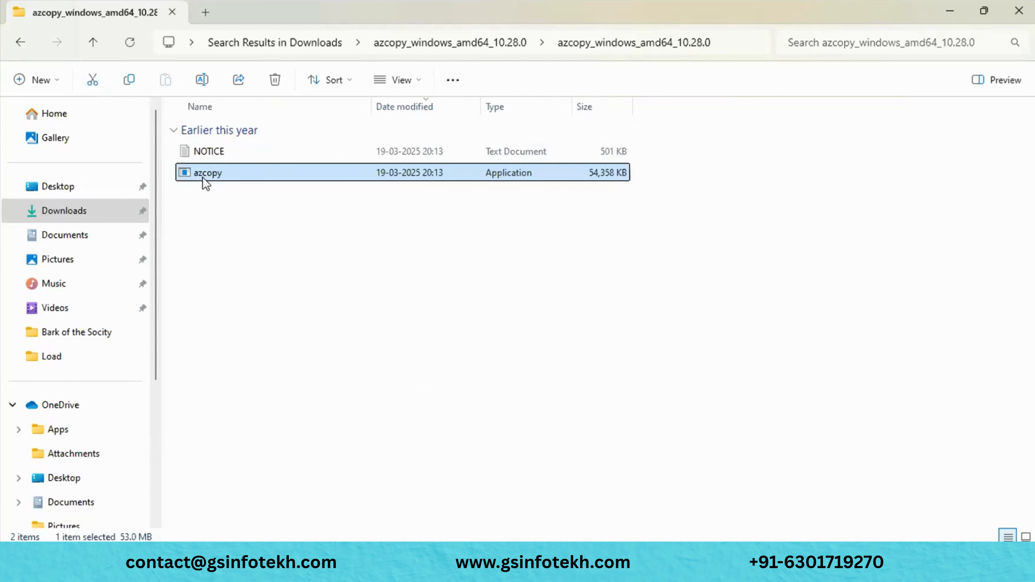
right_click(203, 178)
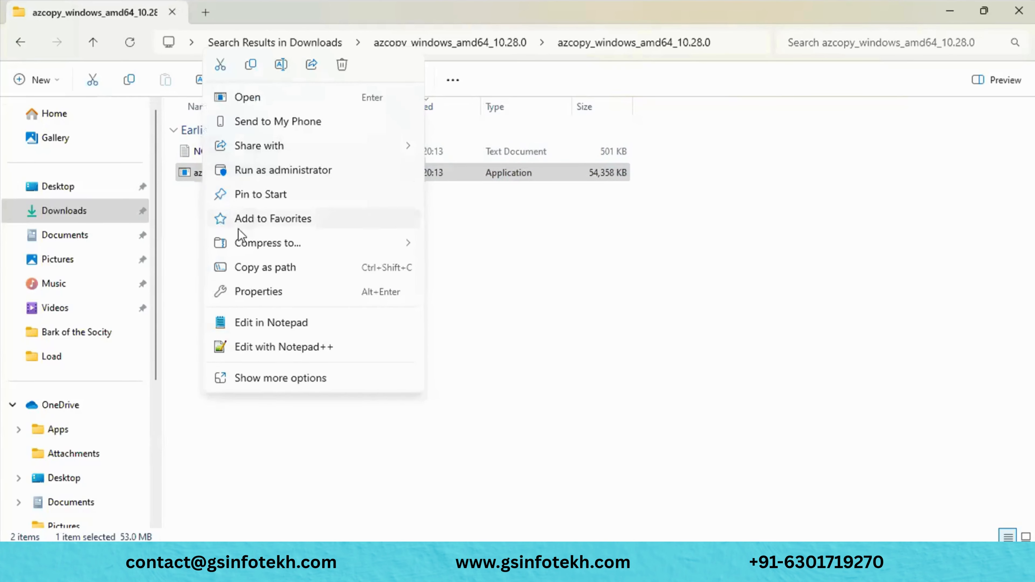
left_click(173, 293)
left_click(177, 294)
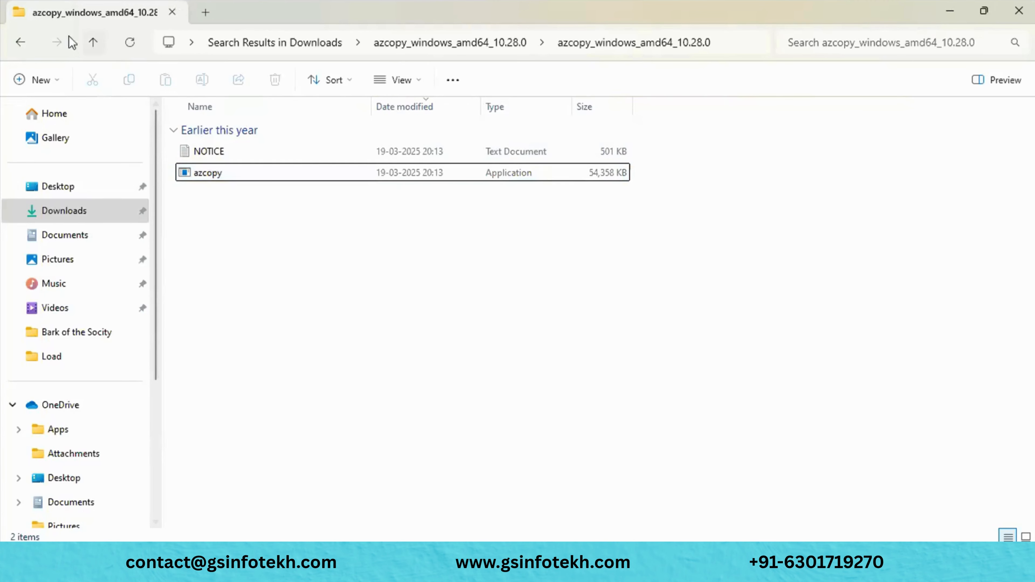
scroll(62, 301, "down", 2)
scroll(62, 300, "down", 1)
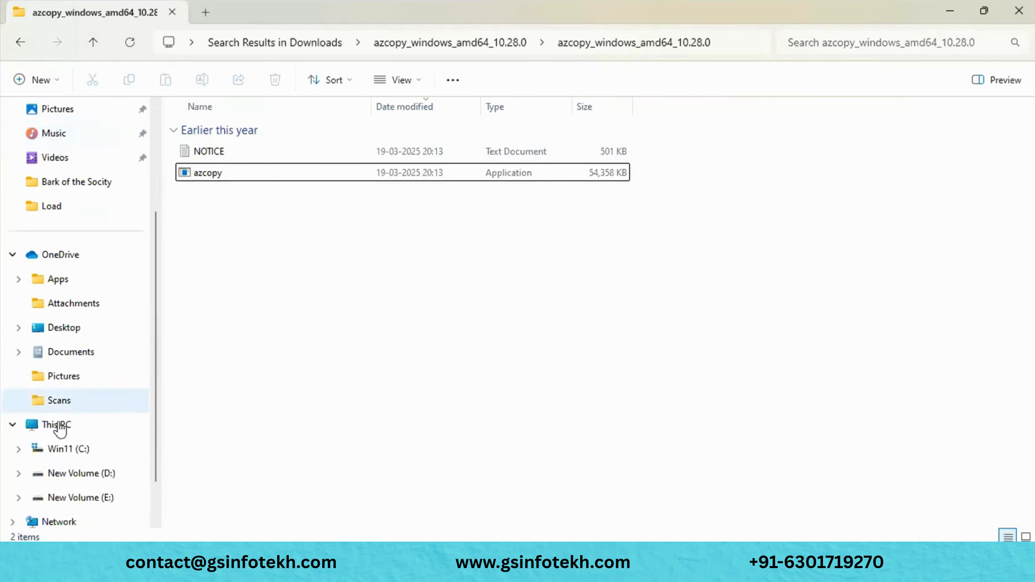
- Open C:\AzCopy on the Win11 (C:) drive and enter cmd in the address bar
left_click(72, 453)
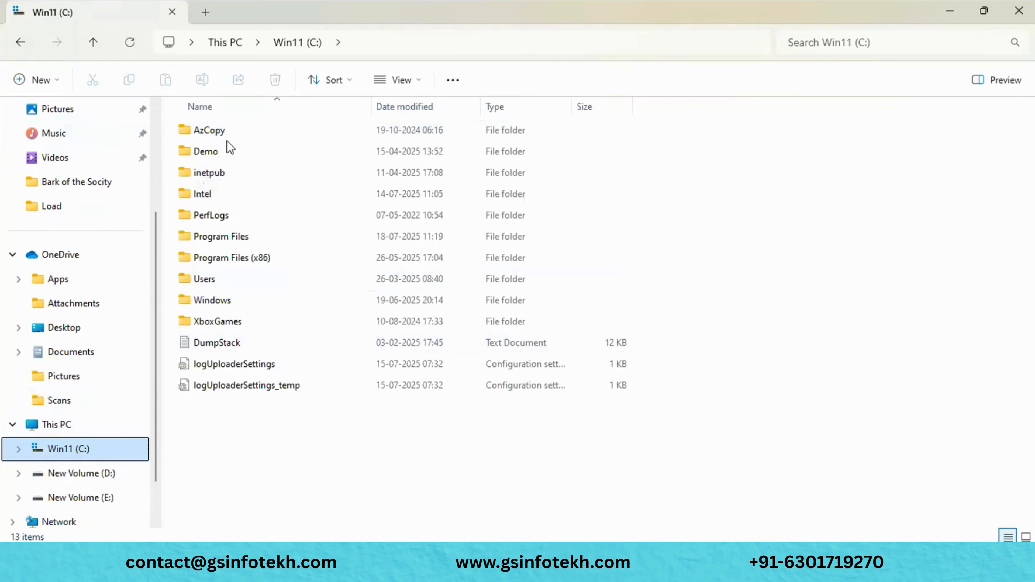
left_click(275, 133)
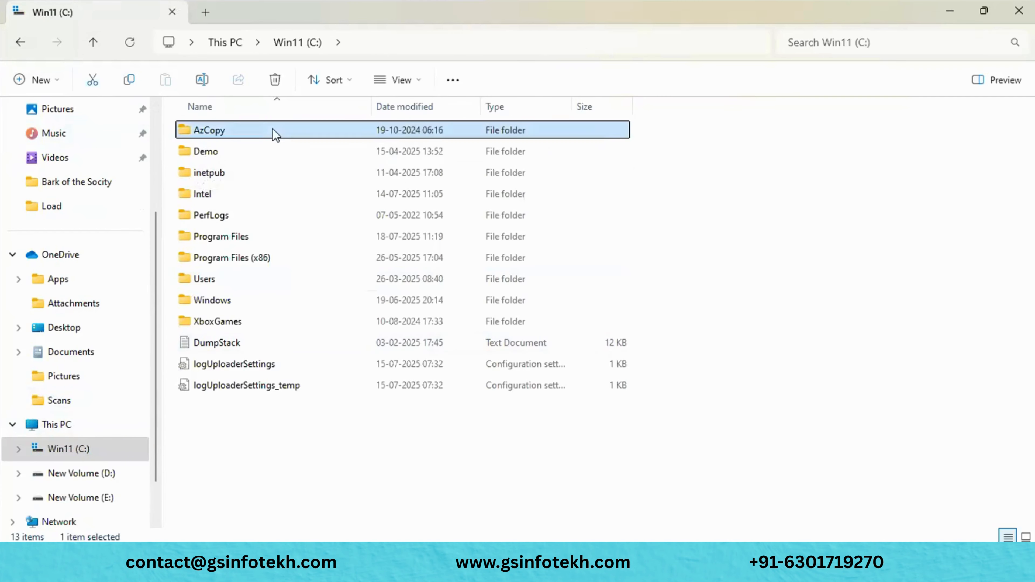
double_click(275, 134)
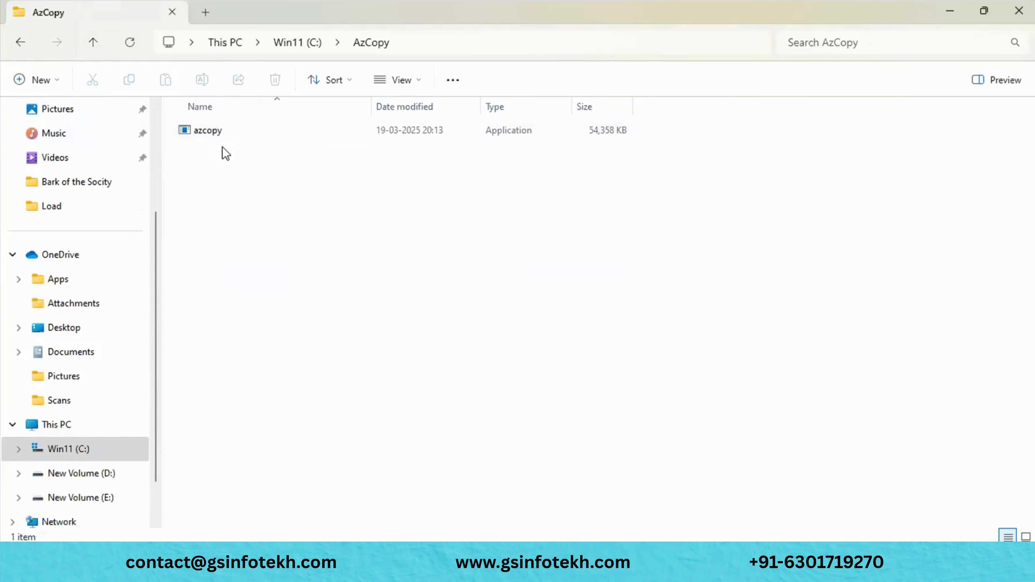
left_click(450, 44)
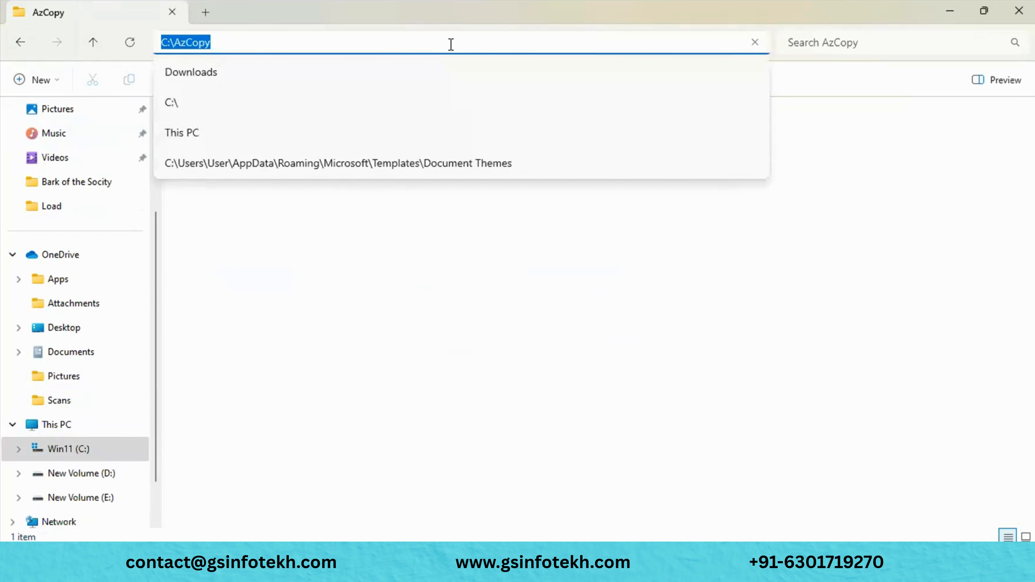
type("cmd")
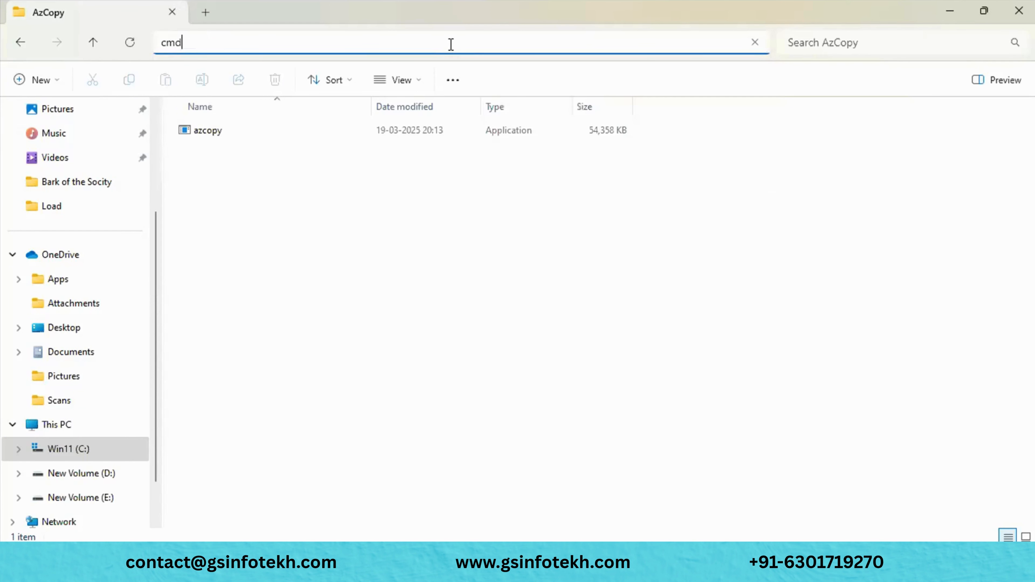
- Launch Command Prompt at C:\AzCopy, then switch away from it
key("Return")
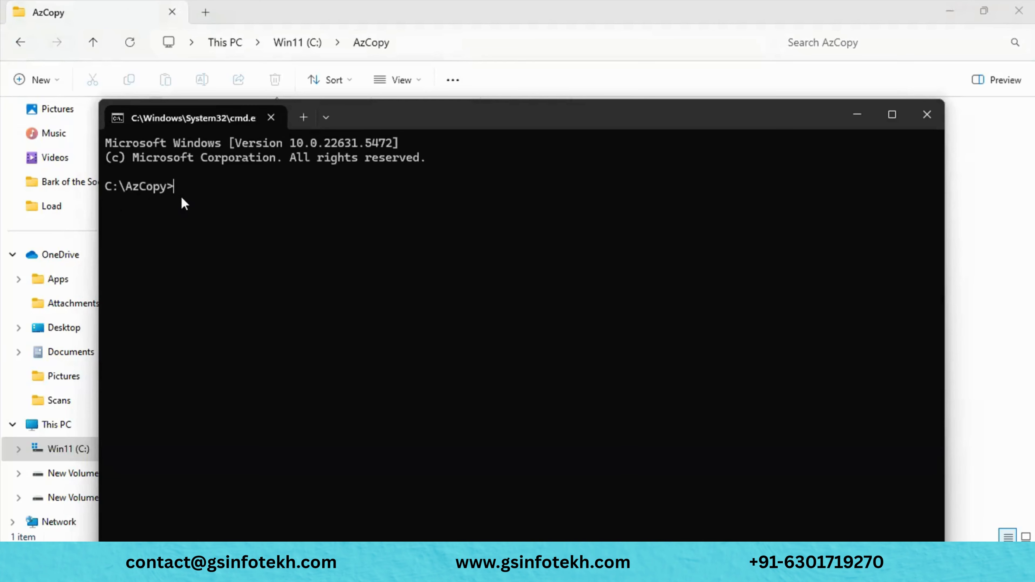
key("alt+Tab")
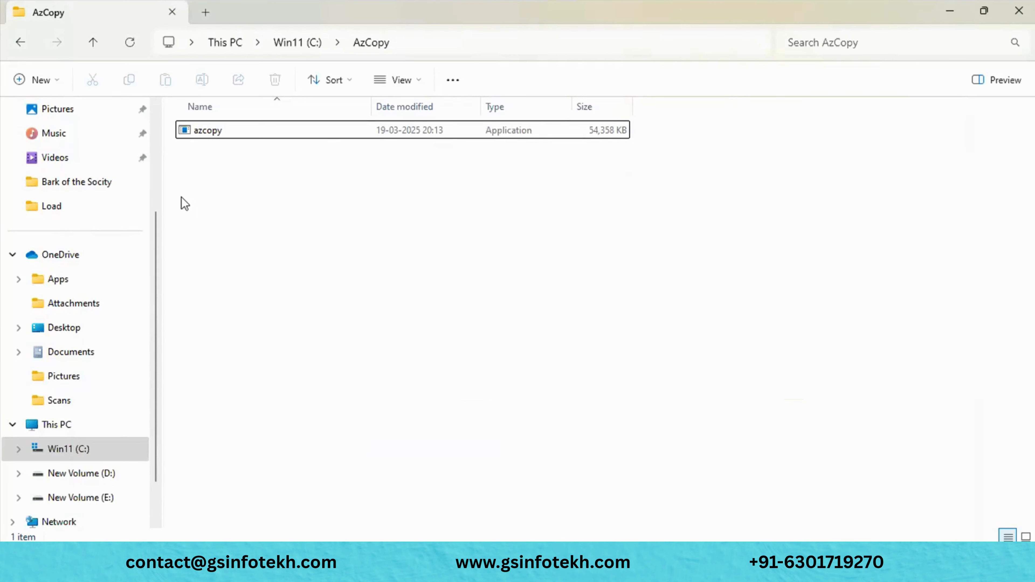
- Scroll the AzCopy docs to 'Option 2: Use a SAS token' and select the example copy command
key("alt+Tab")
key("Tab")
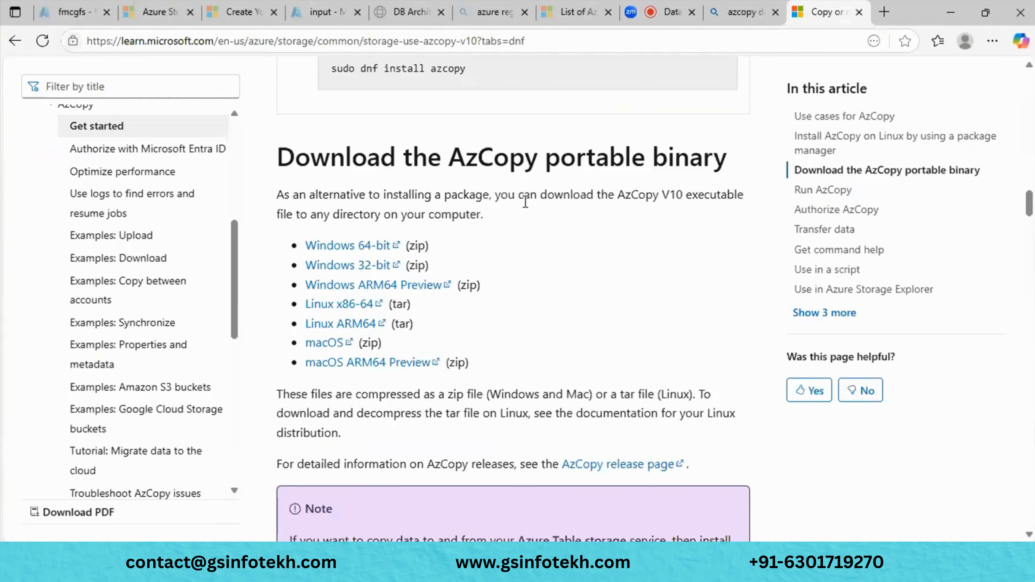
scroll(526, 201, "down", 3)
scroll(526, 201, "down", 10)
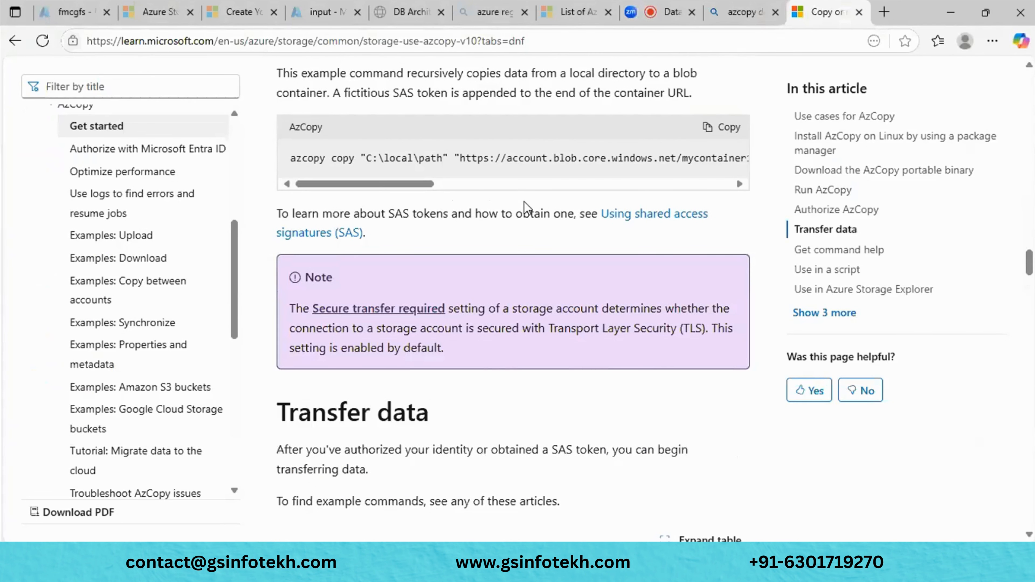
scroll(526, 202, "up", 3)
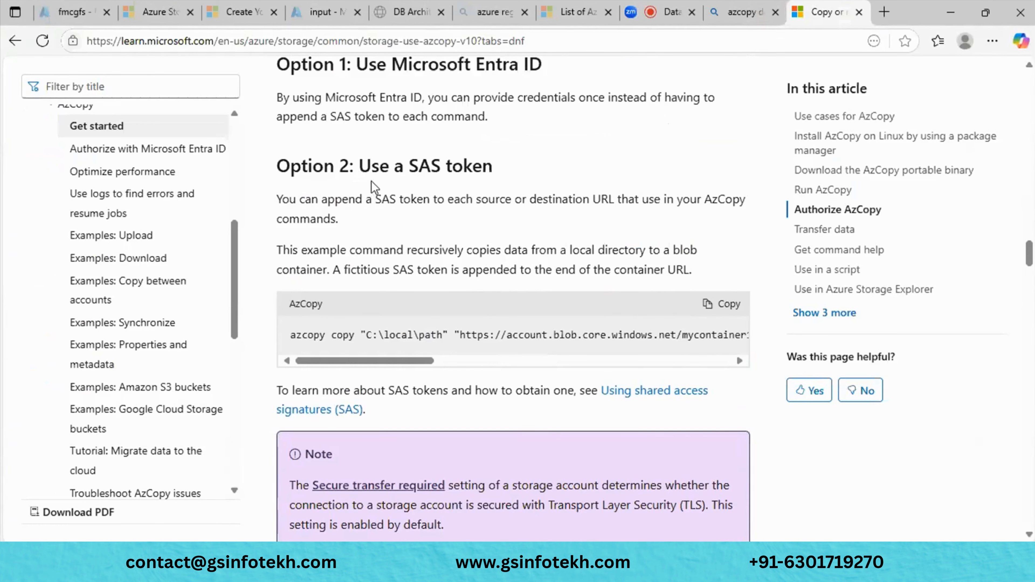
left_click_drag(413, 361, 304, 358)
- Paste the sample azcopy copy command with SAS-token URL and --recursive=true below the Azure topics
left_click(717, 311)
mouse_move(657, 573)
left_click(387, 477)
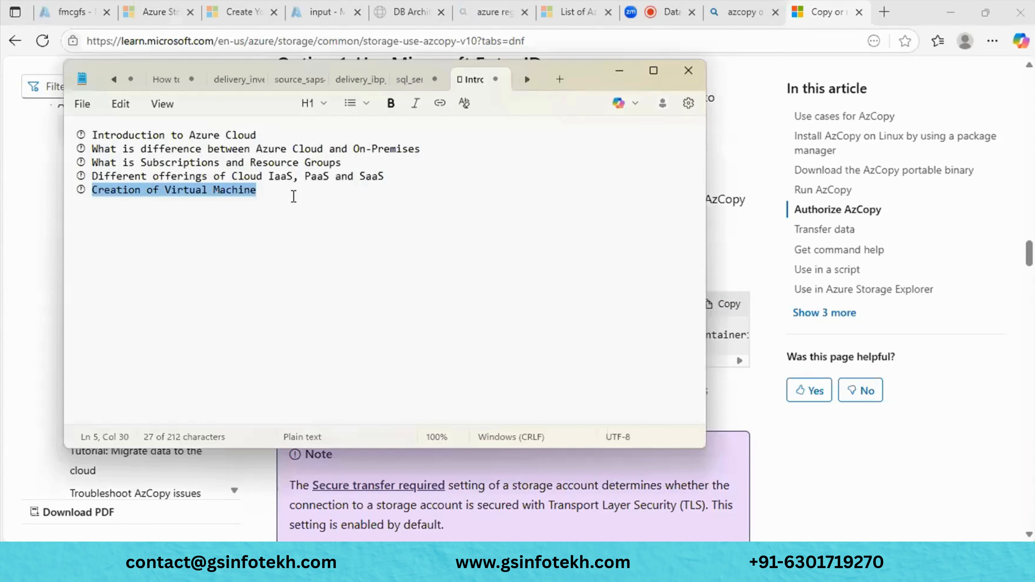
left_click(293, 197)
key("Return")
key("Return")
key("Return")
key("Return")
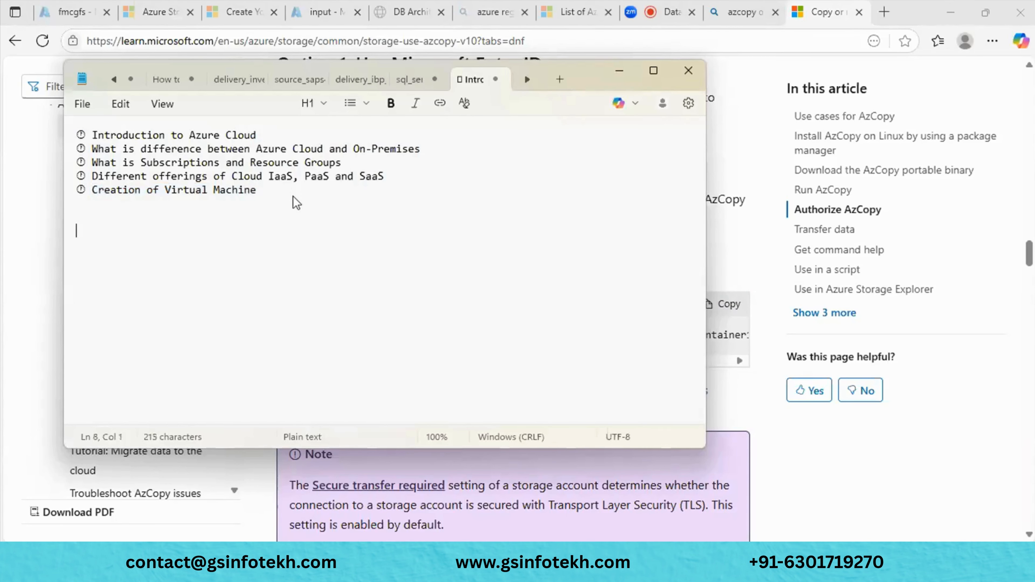
key("ctrl+v")
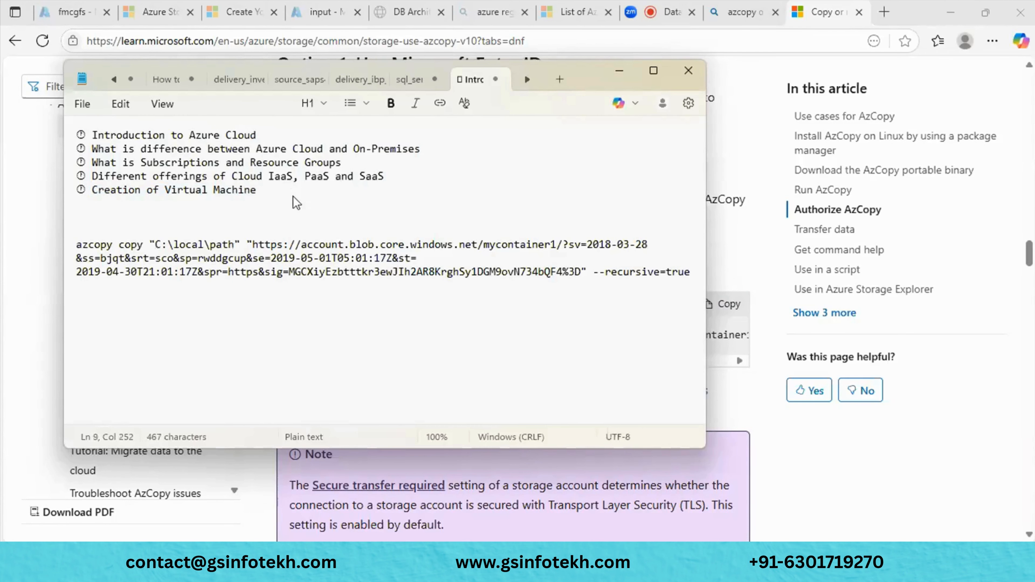
left_click(654, 74)
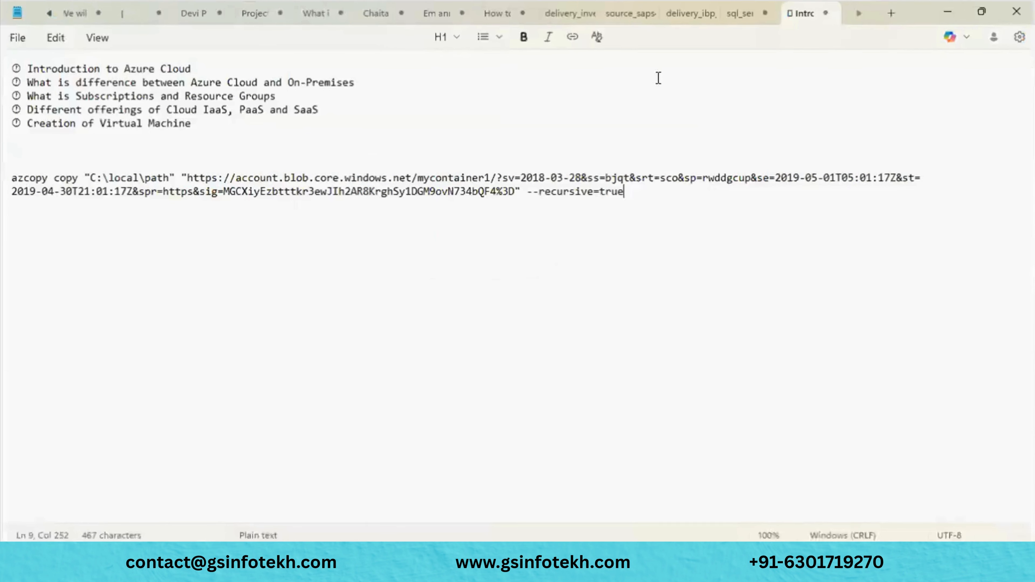
left_click_drag(169, 178, 90, 179)
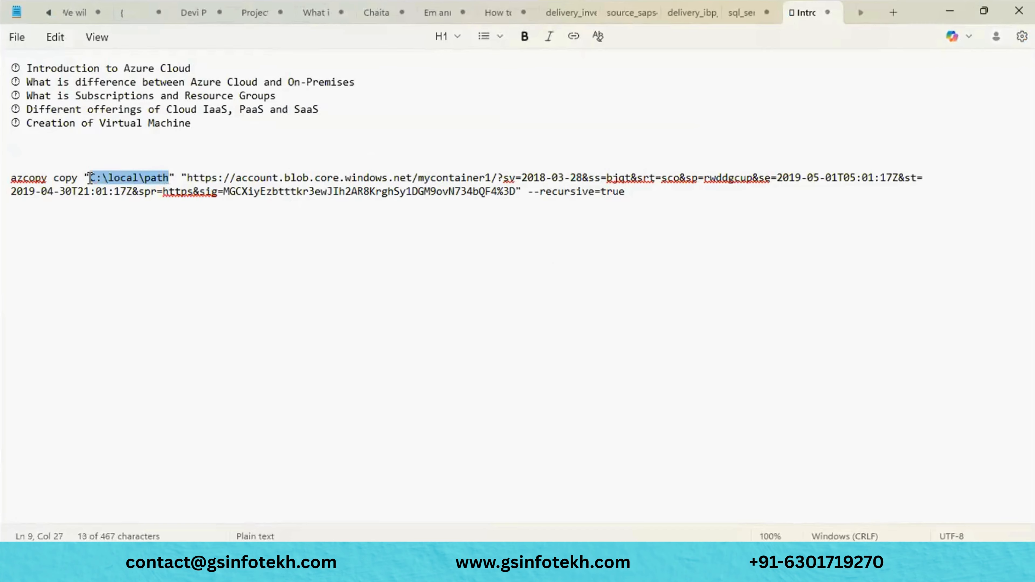
left_click(257, 285)
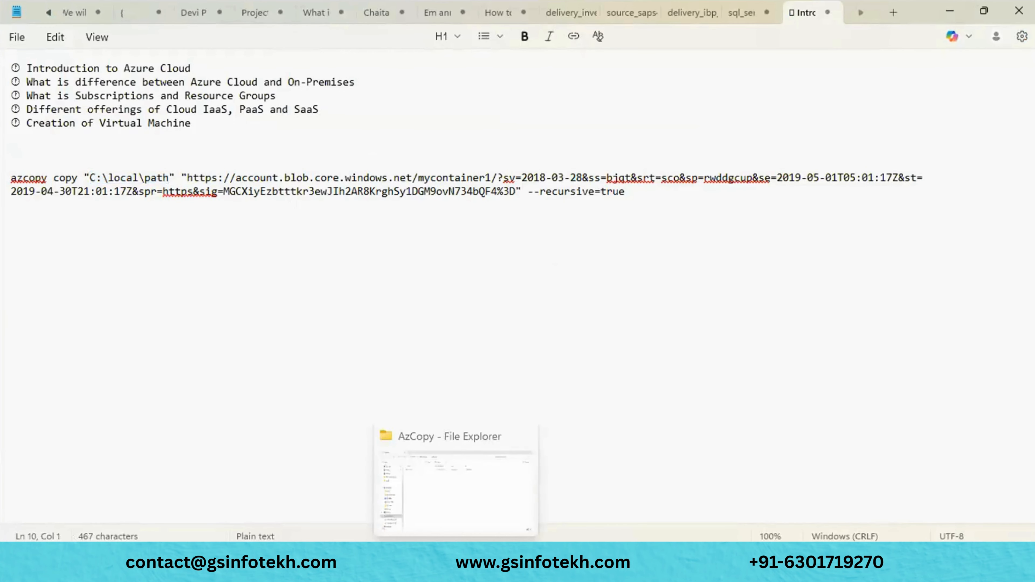
- Go up to the C: drive and open the Demo folder, showing its path C:\Demo
left_click(455, 566)
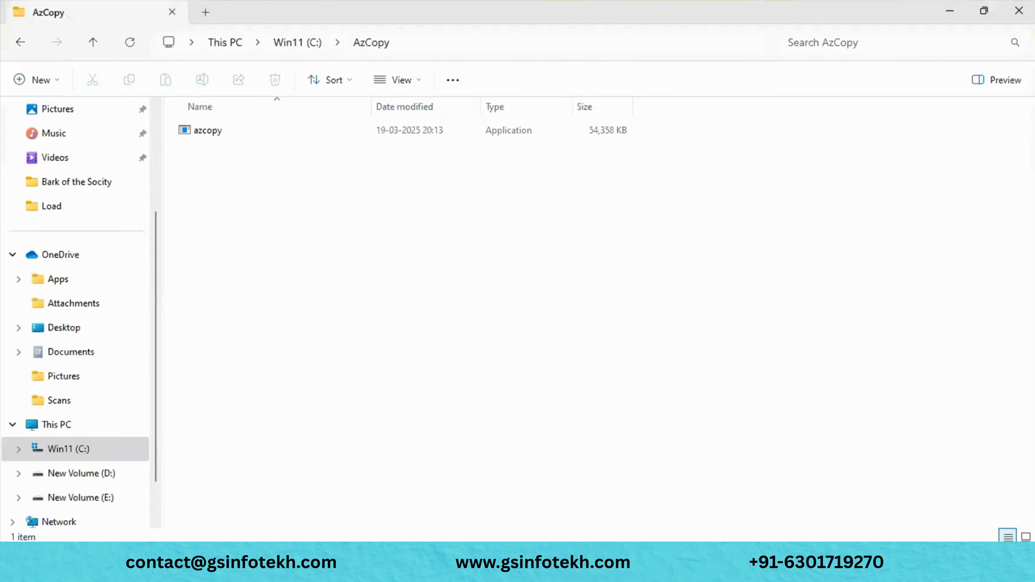
left_click(91, 44)
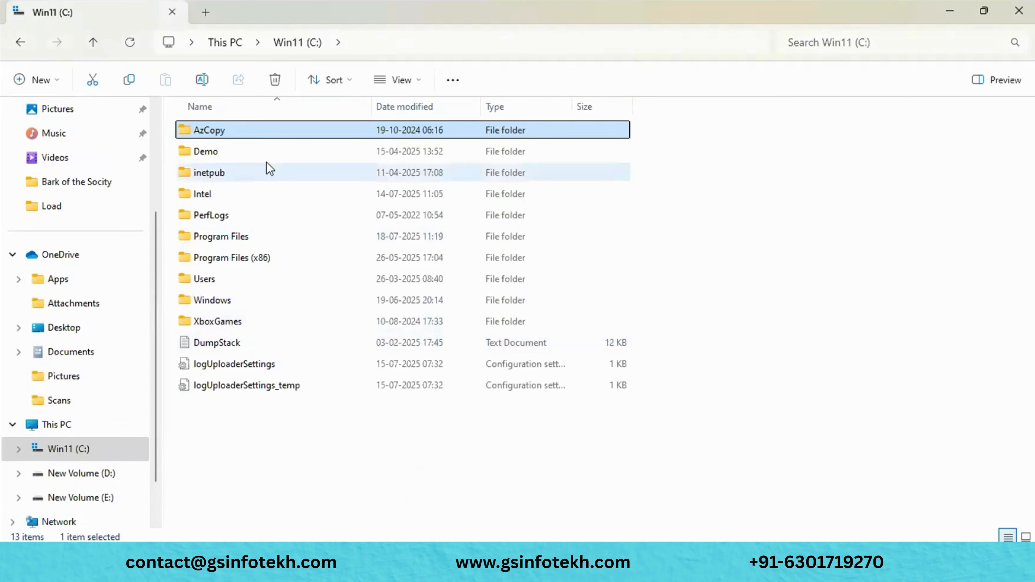
left_click(254, 151)
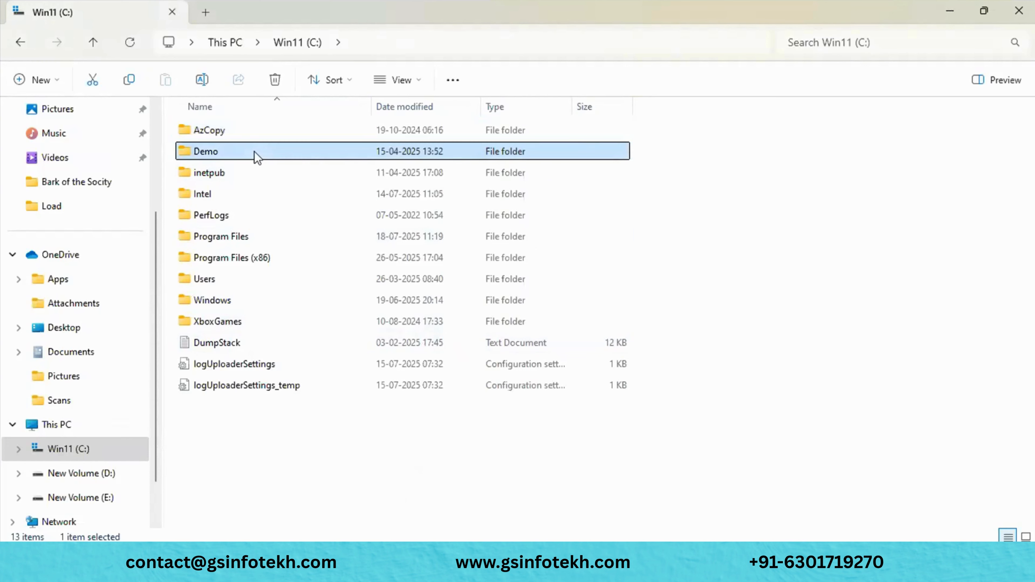
double_click(254, 151)
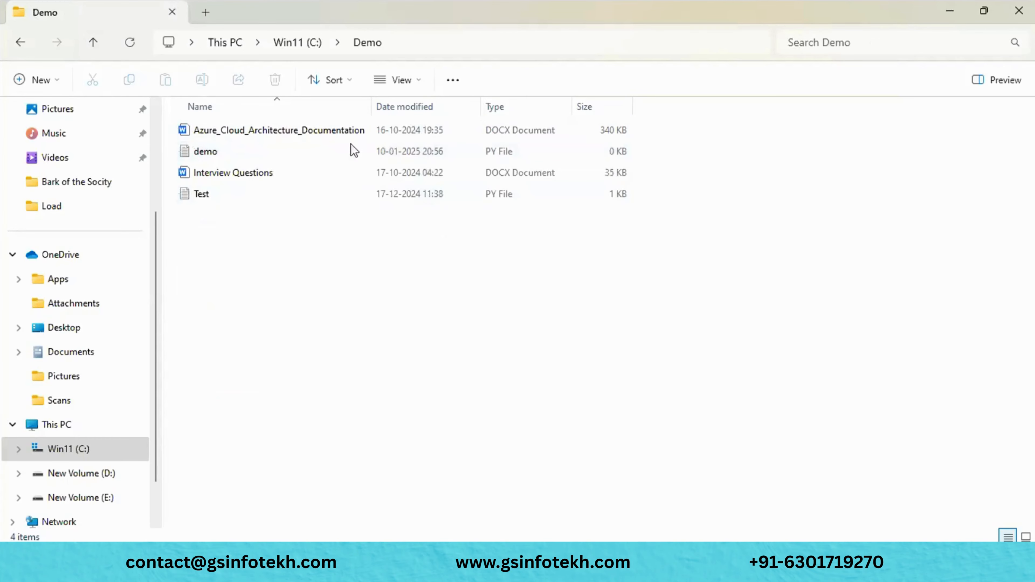
left_click(441, 47)
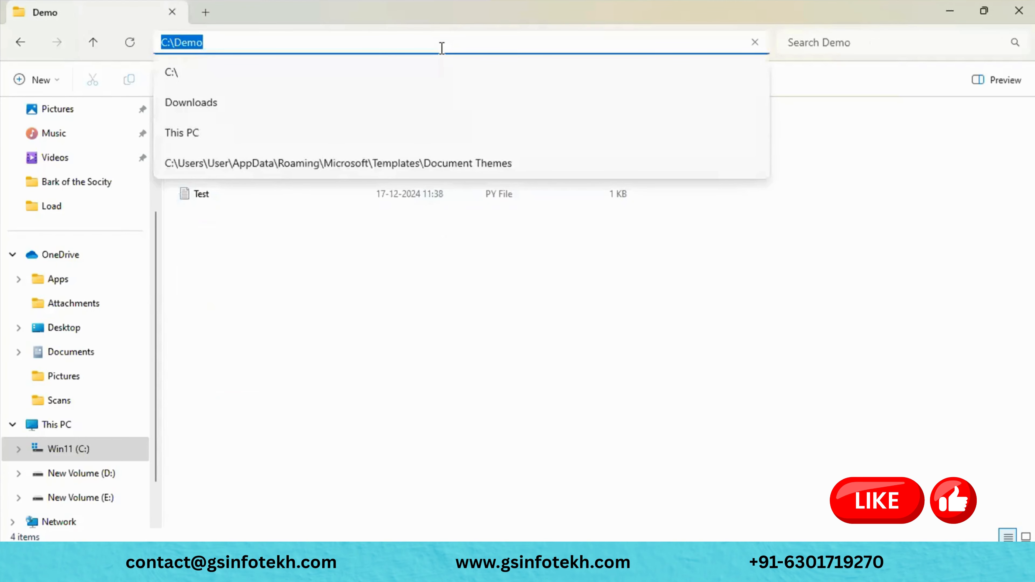
- Replace C:\local\path in the azcopy command with C:\Demo
key("alt+Tab")
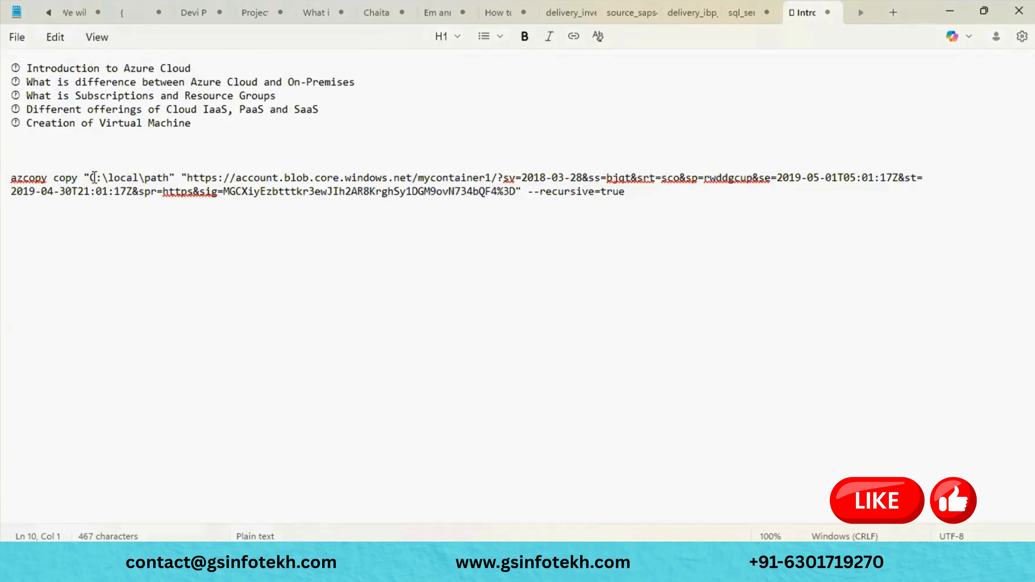
left_click_drag(90, 178, 170, 180)
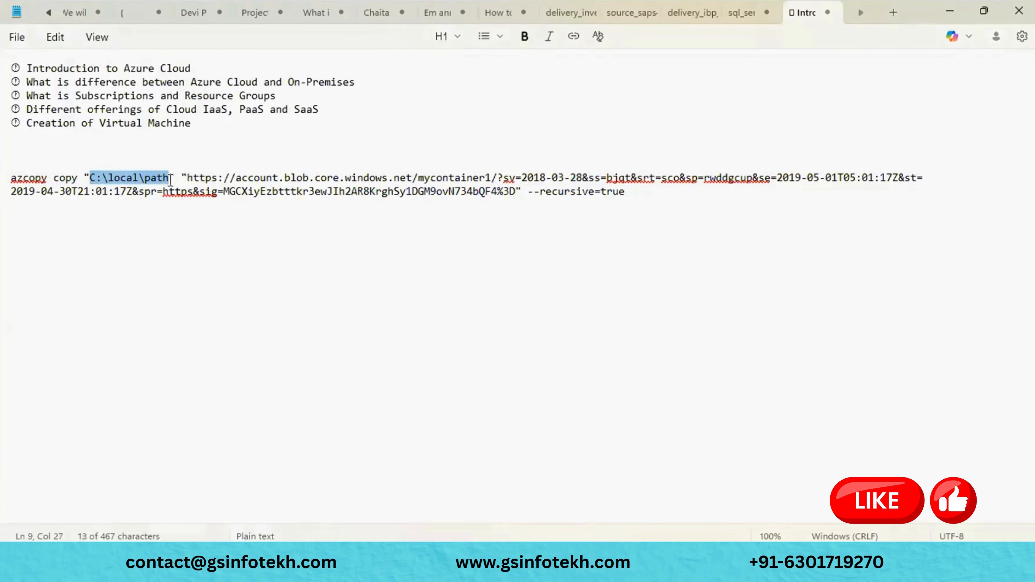
type("C:\\Demo")
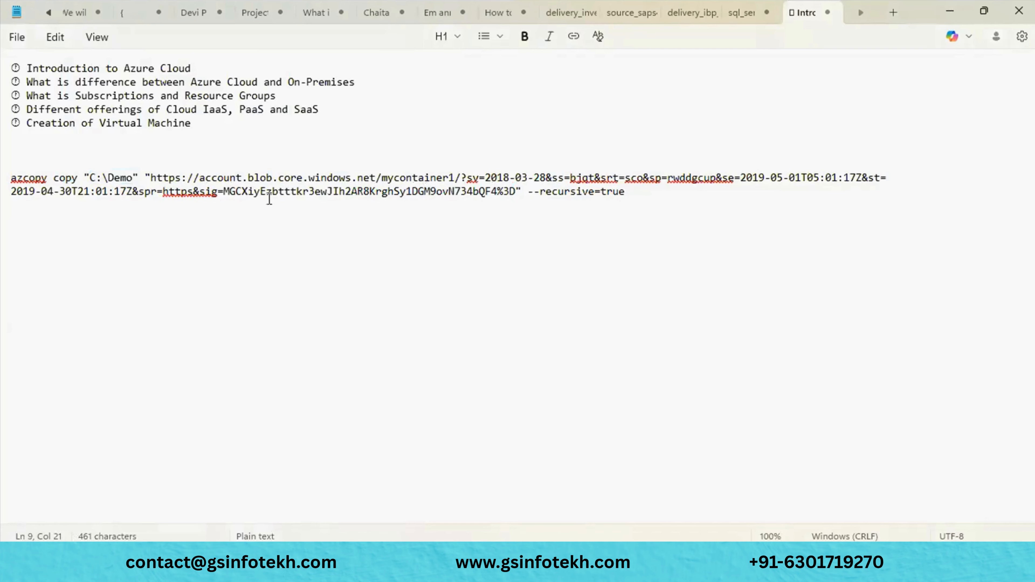
left_click_drag(150, 176, 460, 184)
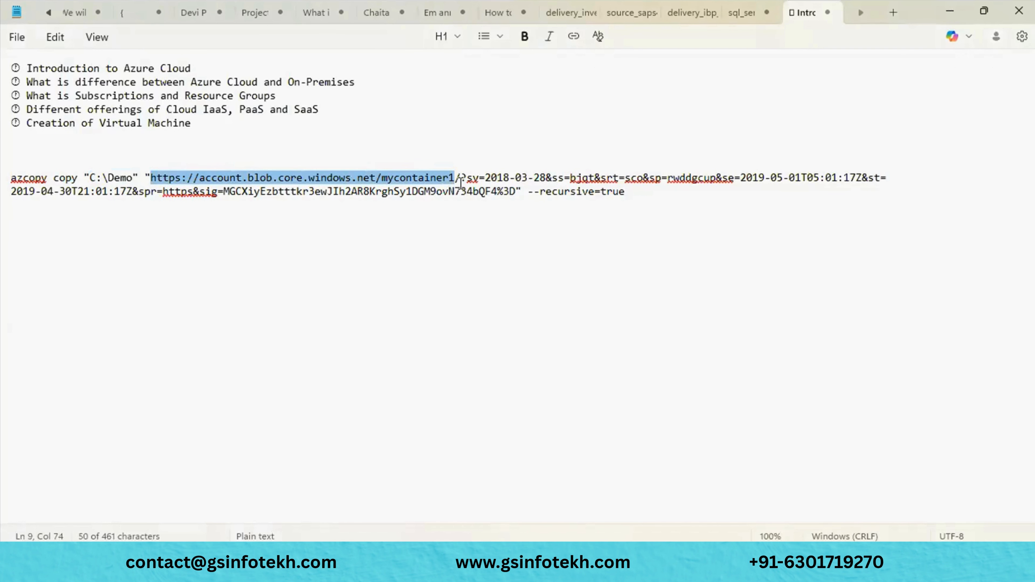
key("alt+Tab")
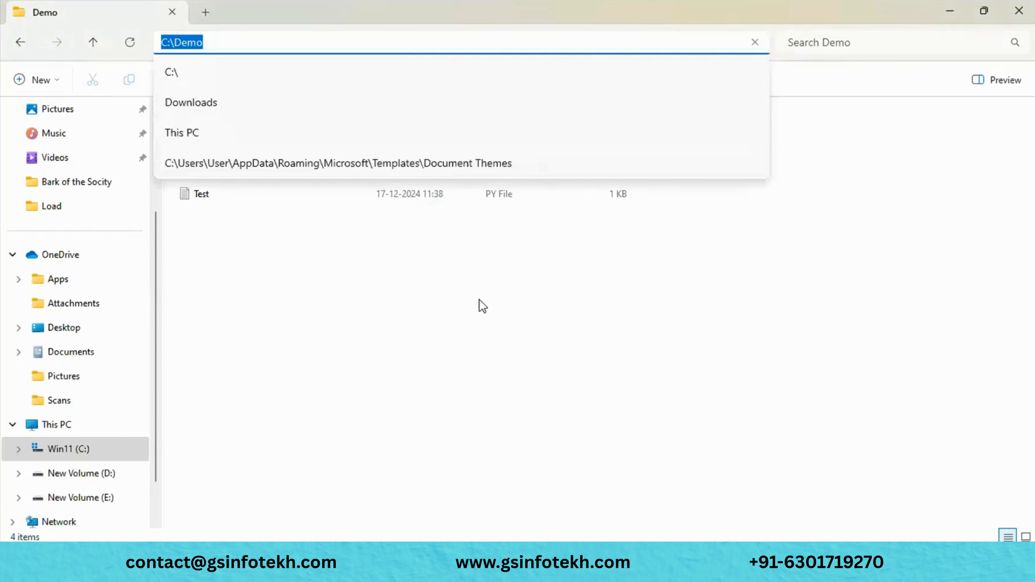
key("Escape")
key("alt+Tab")
key("alt+Tab")
key("alt+Tab")
key("alt+Tab")
key("alt+Tab")
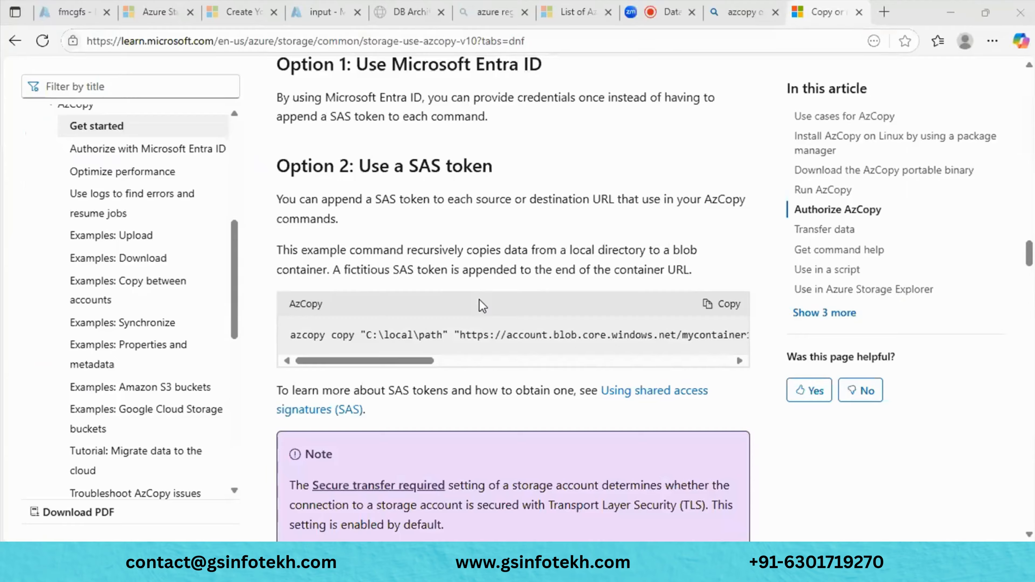
- Return to the sgfmcgdev09 containers list and start adding a new container
left_click(327, 12)
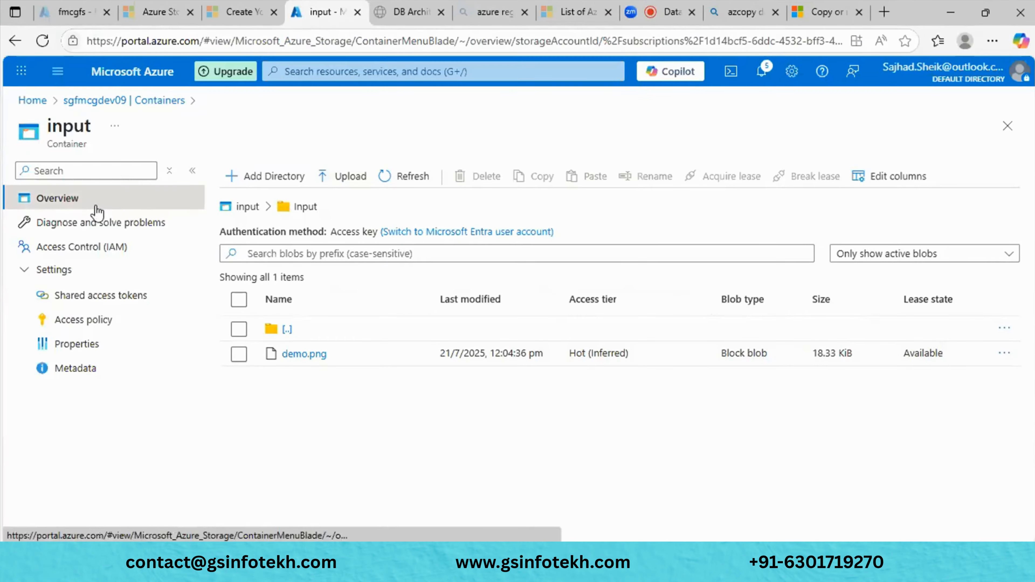
left_click(160, 101)
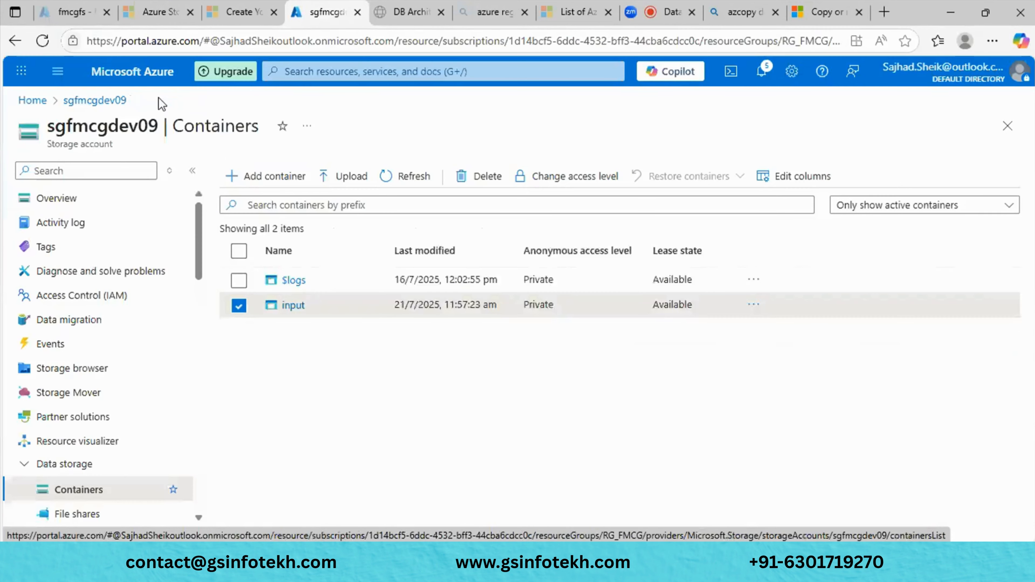
left_click(275, 180)
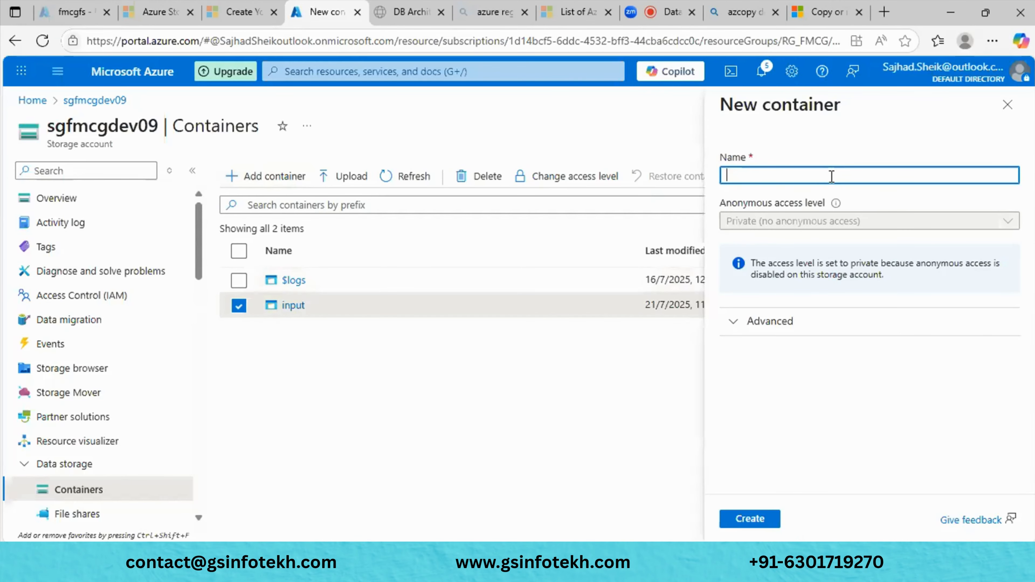
- Name the container 'onpermisesaz' in lowercase and create it
type("Onpermi")
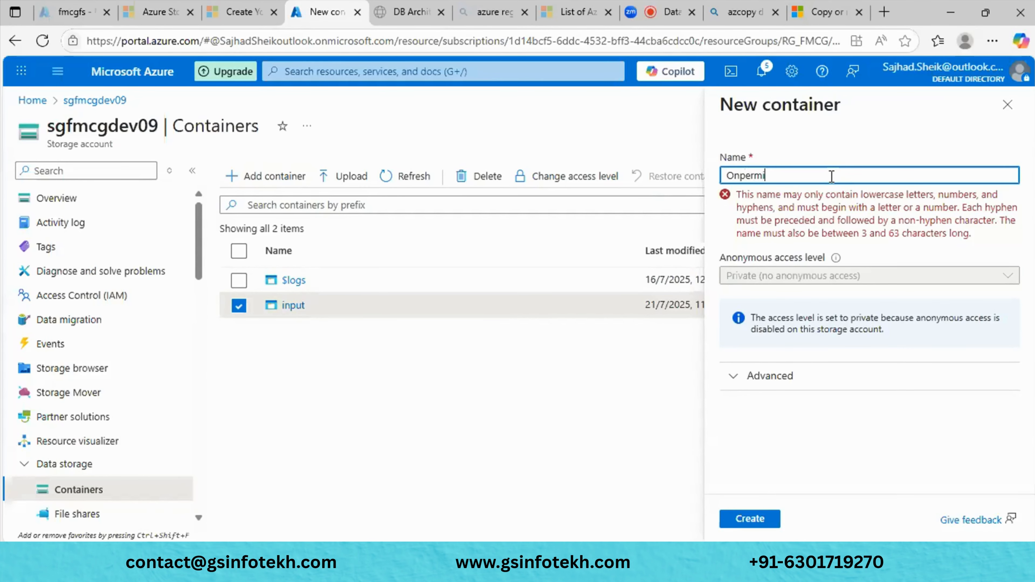
type("s")
left_click(733, 176)
key("BackSpace")
type("n")
key("BackSpace")
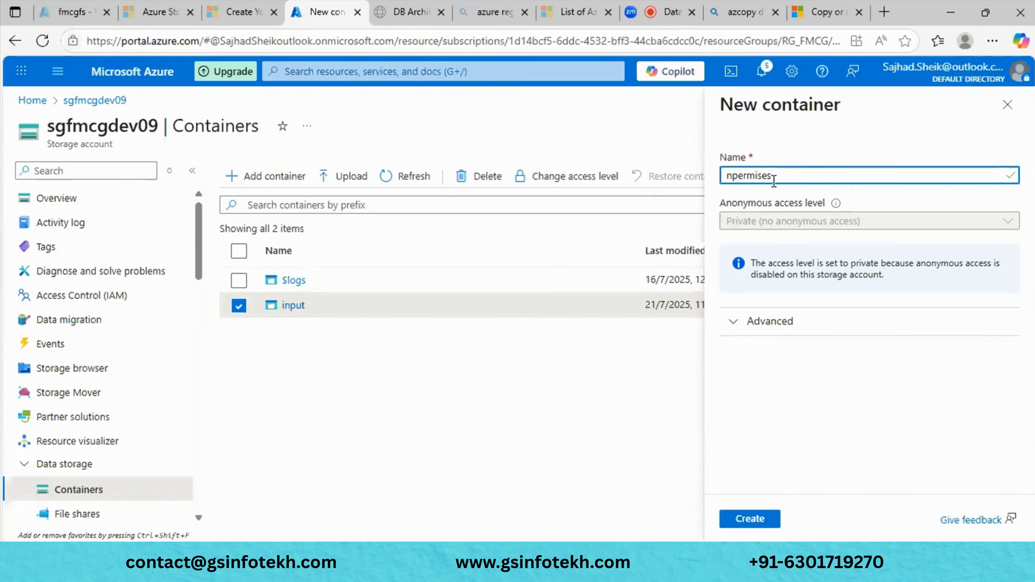
type("o")
left_click(776, 277)
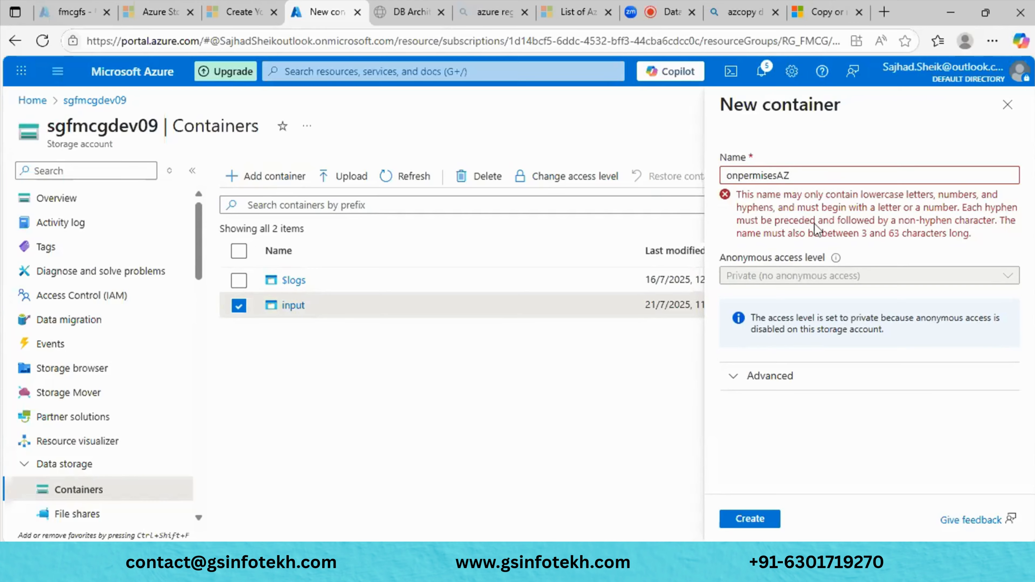
key("BackSpace")
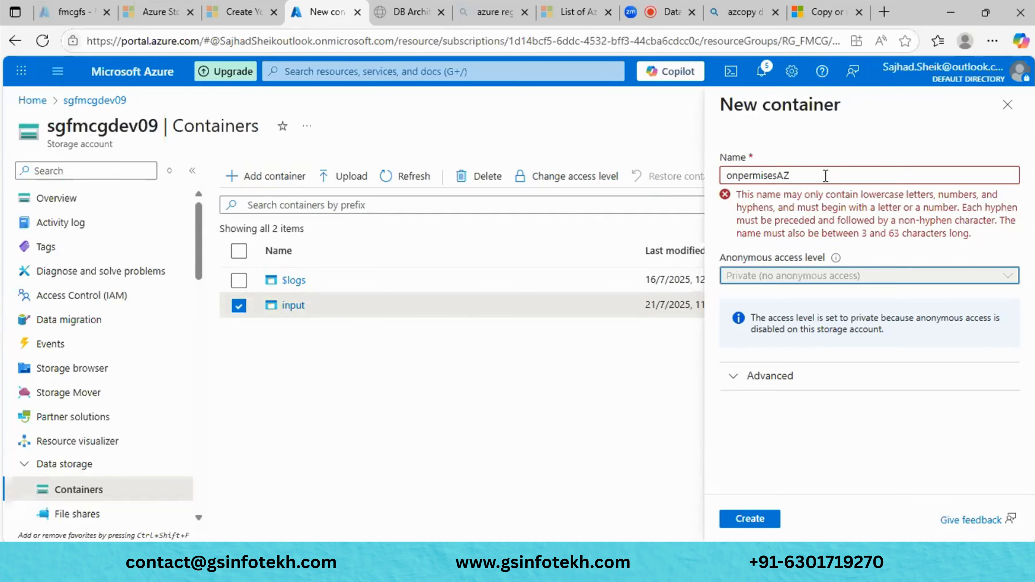
left_click(826, 176)
type("az")
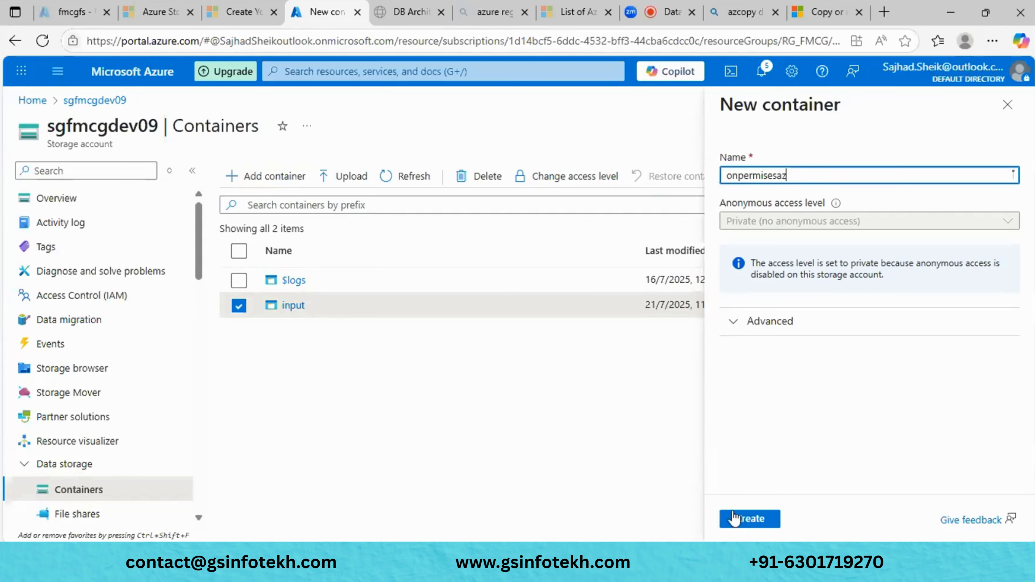
left_click(733, 518)
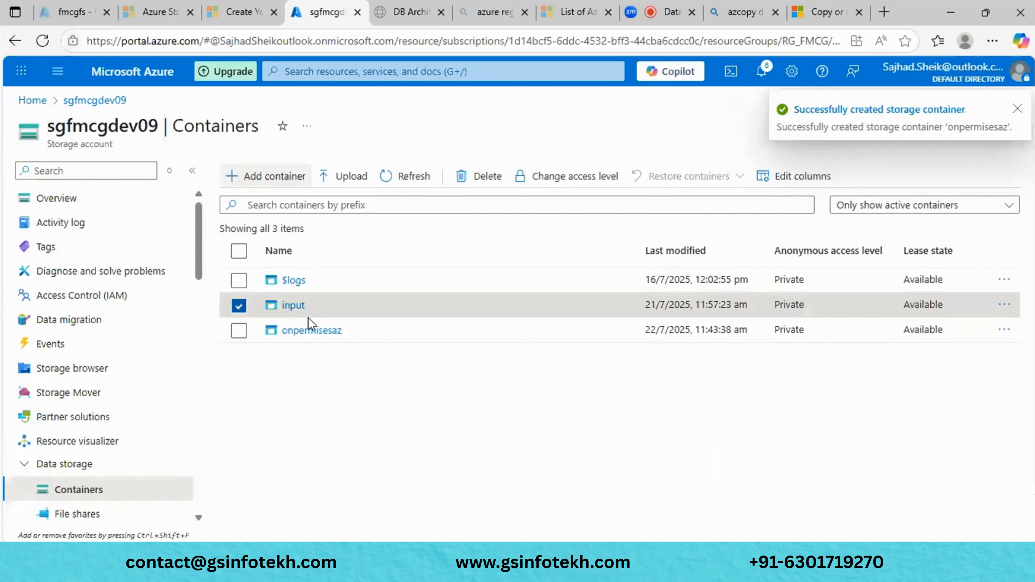
left_click(309, 332)
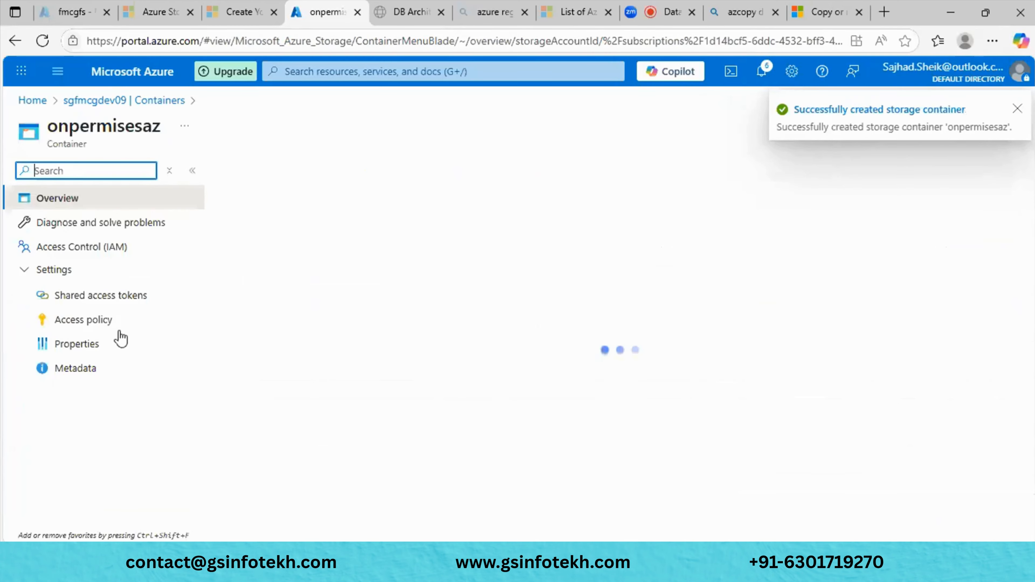
left_click(57, 344)
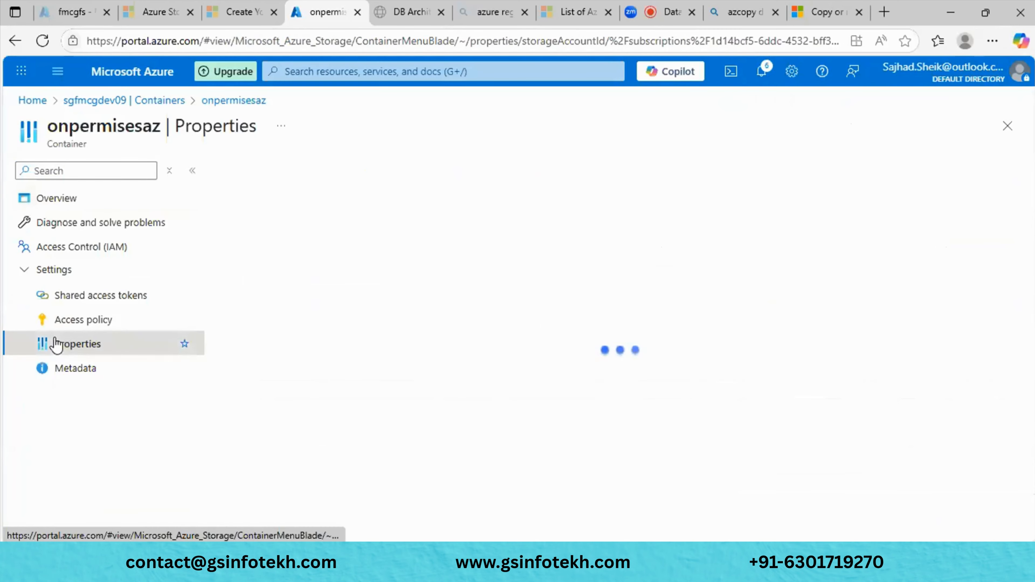
left_click(1000, 287)
key("alt+Tab")
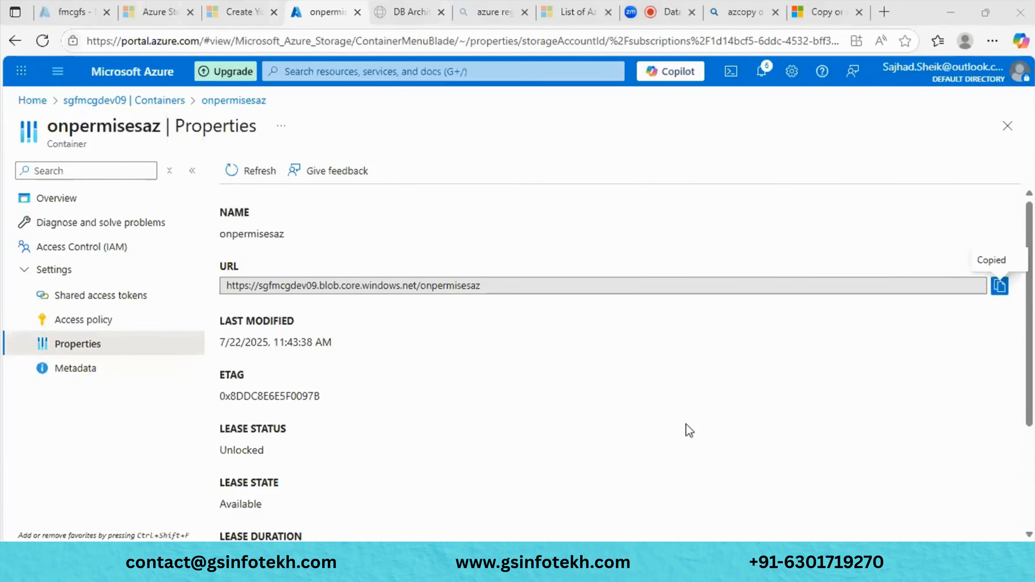
key("alt+Tab")
key("alt+Tab")
key("alt+Tab")
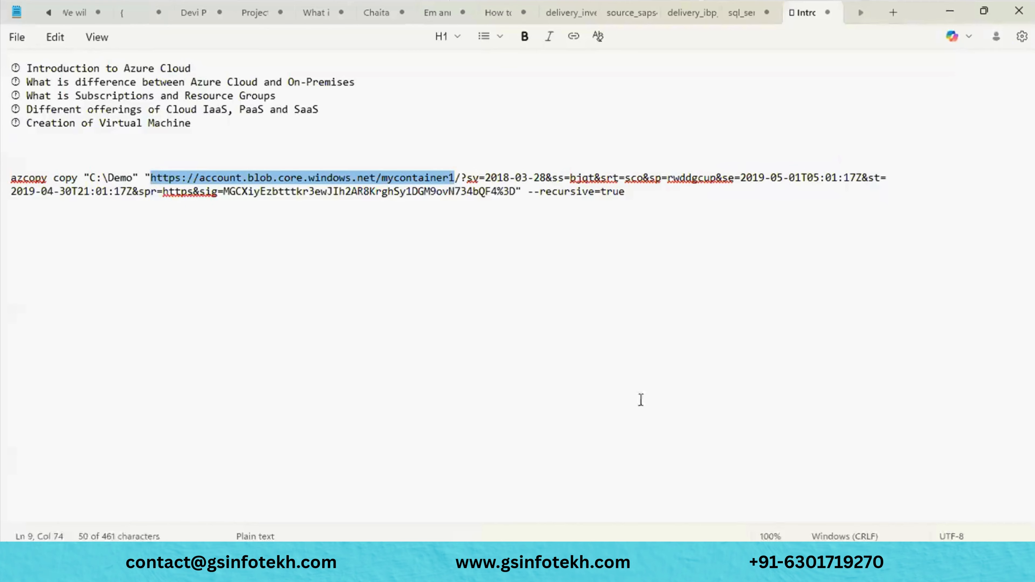
- Replace the sample mycontainer1 URL in the azcopy command with the onpermisesaz container URL
left_click(331, 201)
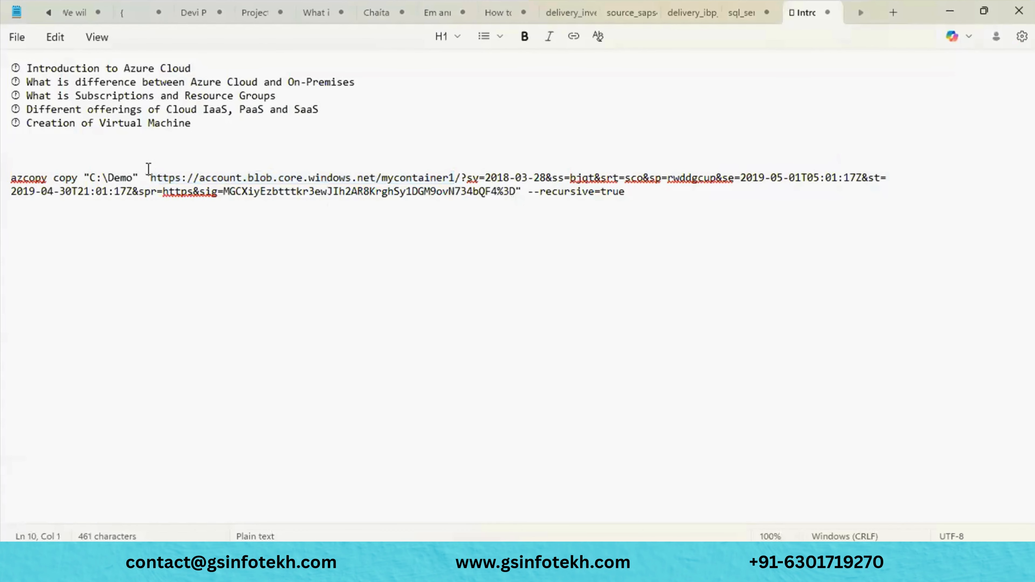
left_click_drag(152, 176, 459, 178)
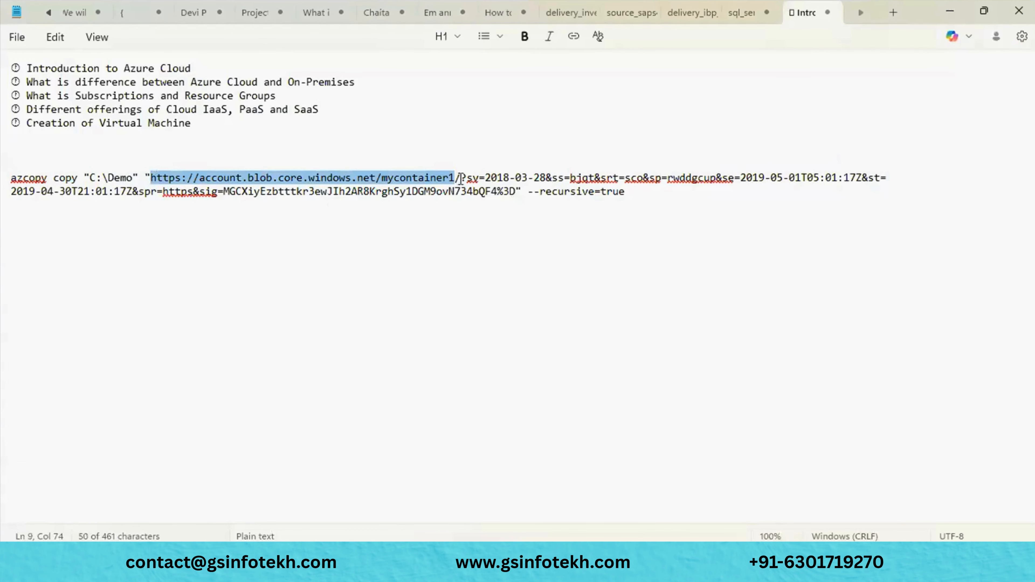
key("ctrl+v")
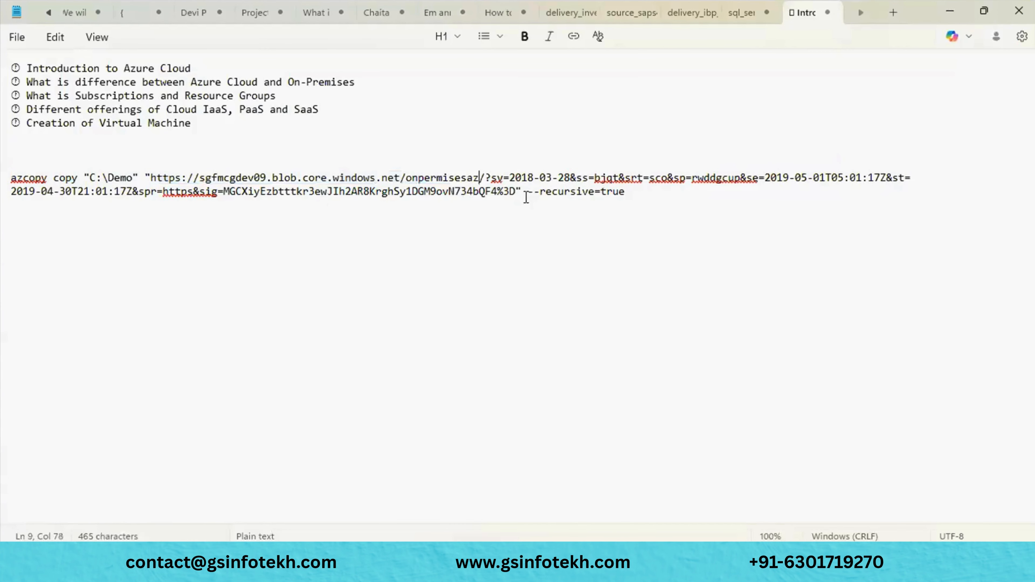
- Select the old SAS query after onpermisesaz/ and go back to the browser
left_click(516, 192)
left_click_drag(516, 192, 484, 179)
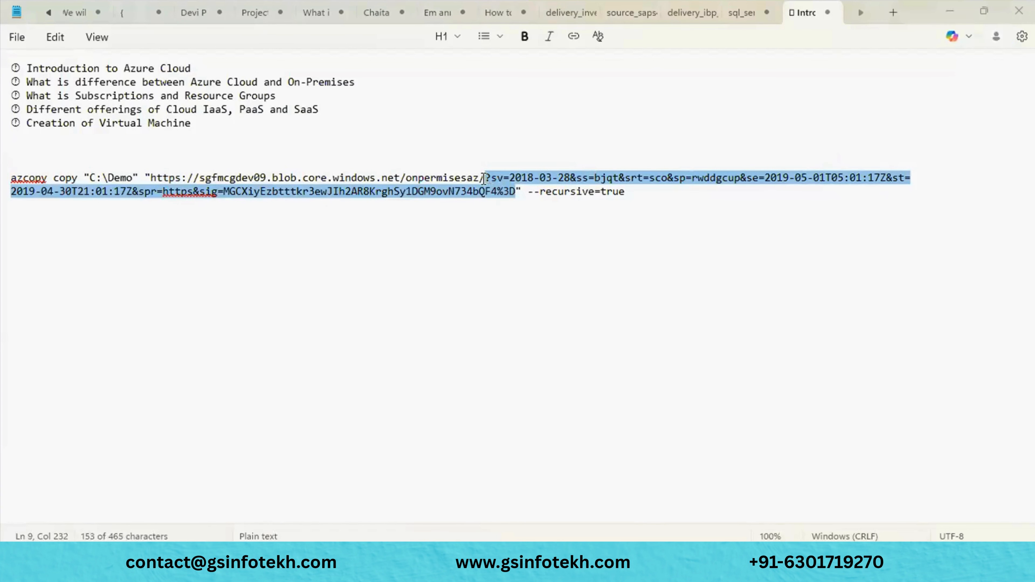
key("alt+Tab")
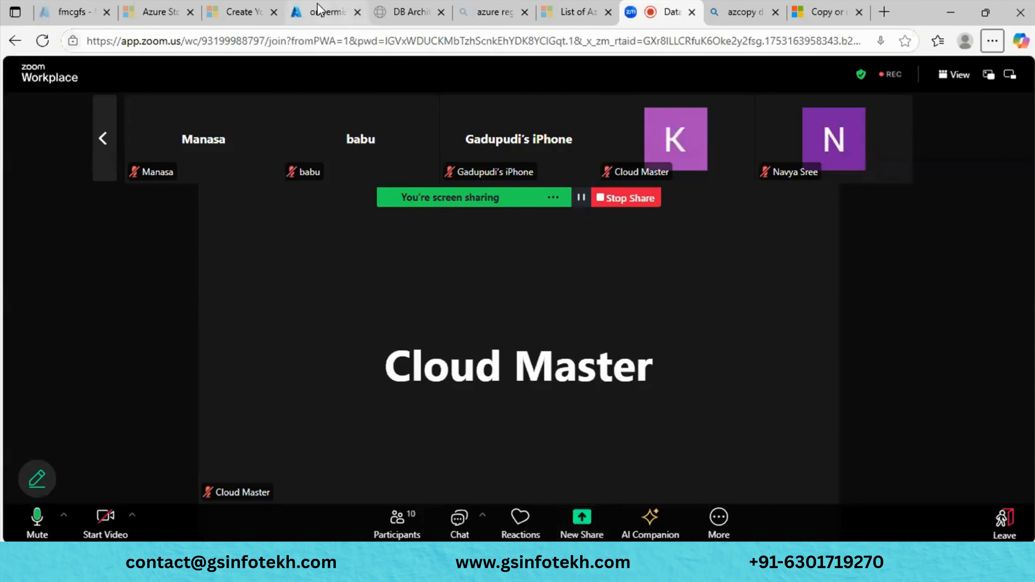
- In the onpermisesaz container's shared access tokens, tick all seven SAS permissions
left_click(320, 11)
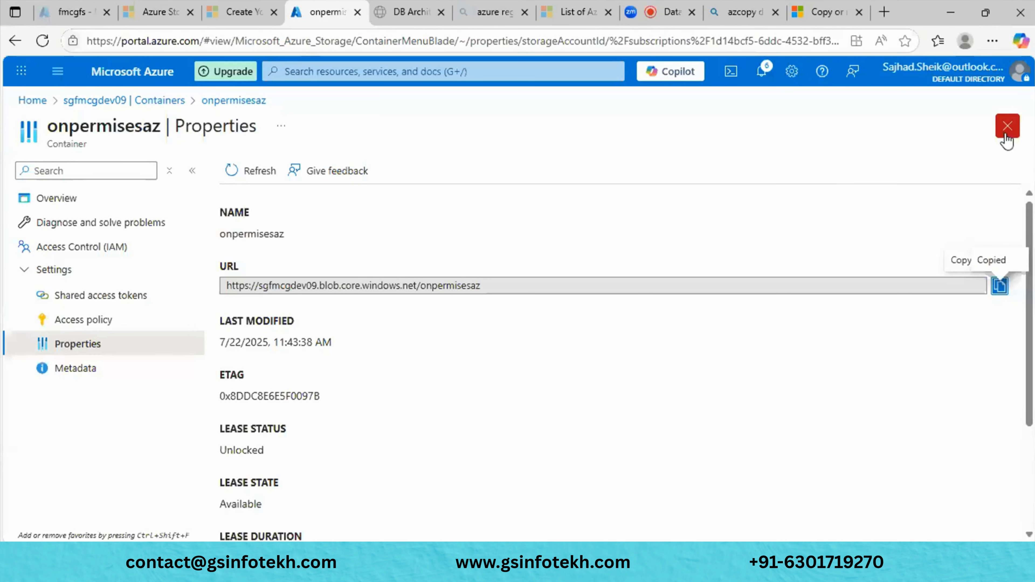
left_click(118, 297)
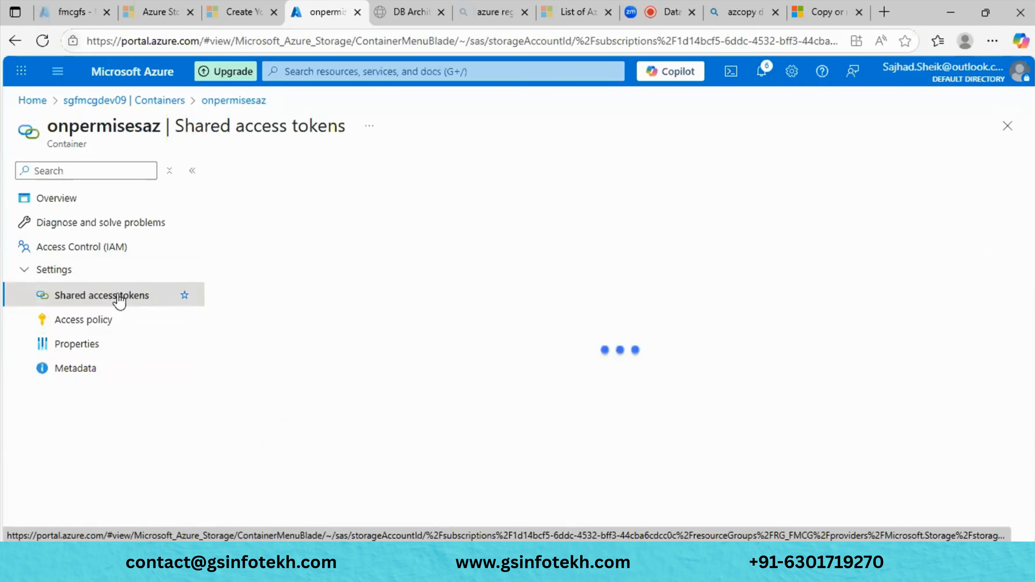
scroll(386, 352, "down", 3)
left_click(247, 263)
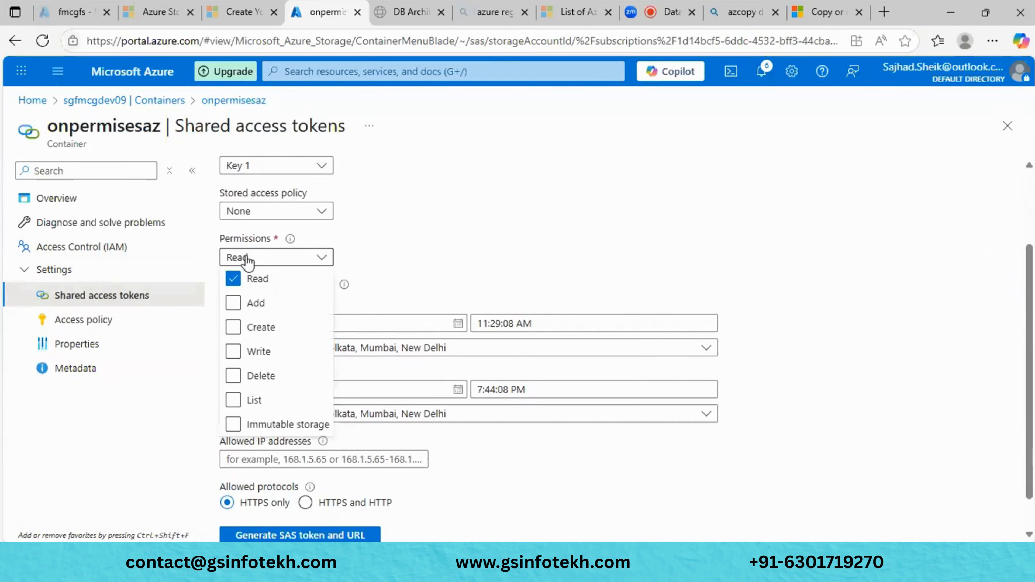
left_click(234, 304)
left_click(243, 326)
left_click(233, 352)
left_click(234, 376)
left_click(233, 402)
left_click(233, 424)
left_click(401, 291)
- Set the SAS token expiry date to 07/23/2025
scroll(400, 290, "down", 1)
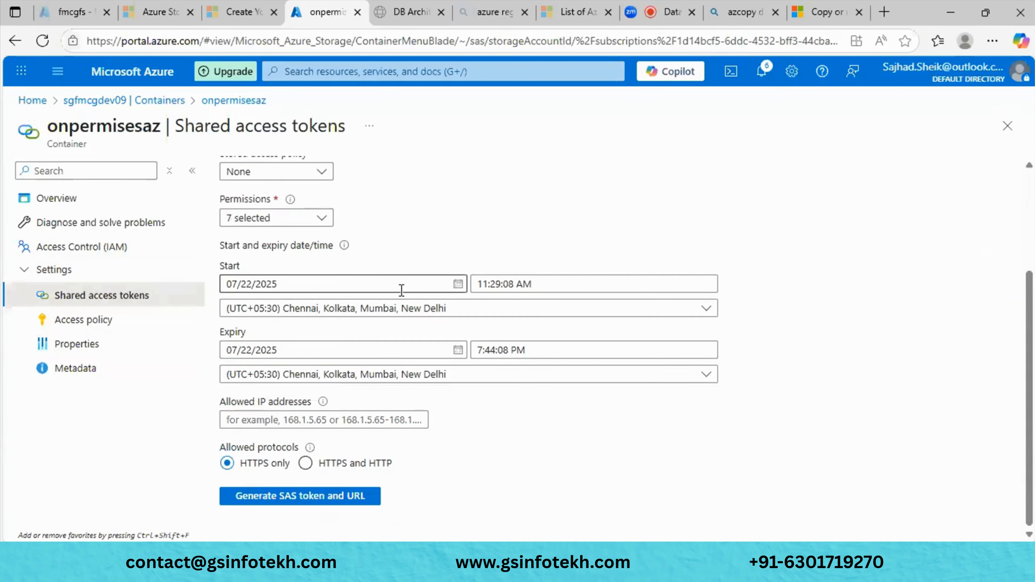
left_click(457, 351)
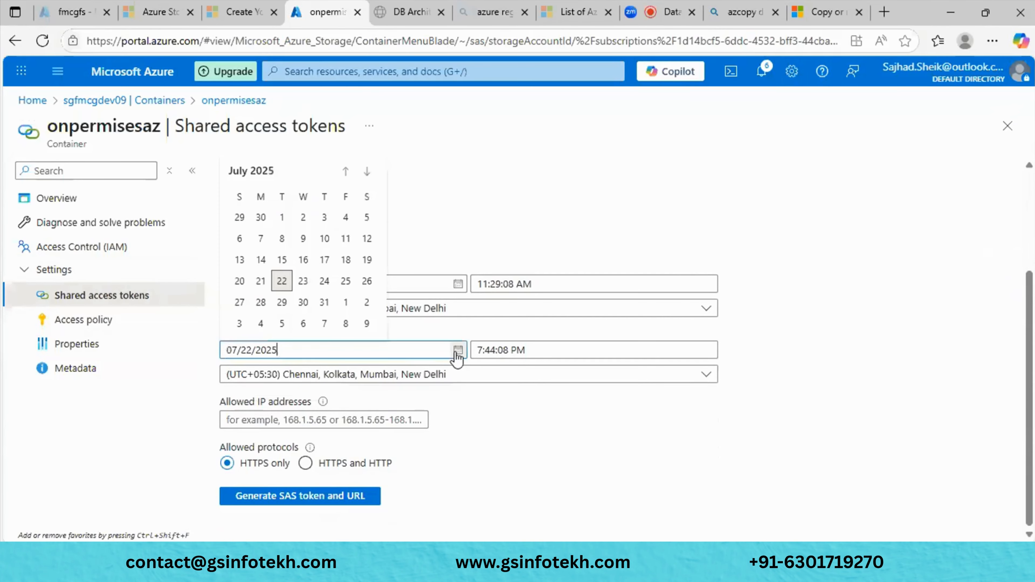
left_click(303, 280)
left_click(484, 440)
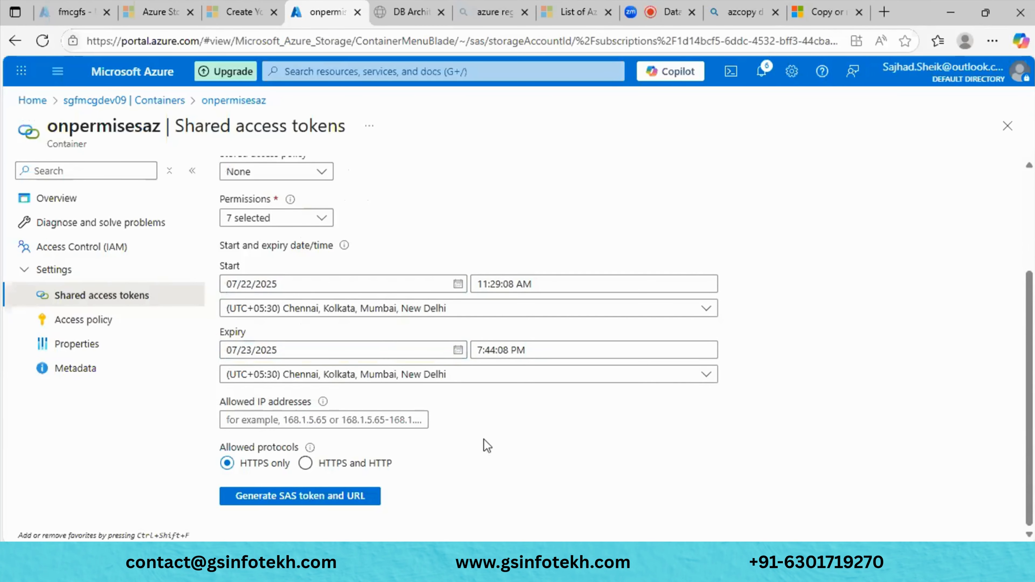
- Generate the SAS token and URL, then copy the Blob SAS token
scroll(484, 440, "up", 3)
scroll(484, 440, "down", 3)
left_click(306, 503)
scroll(426, 482, "down", 2)
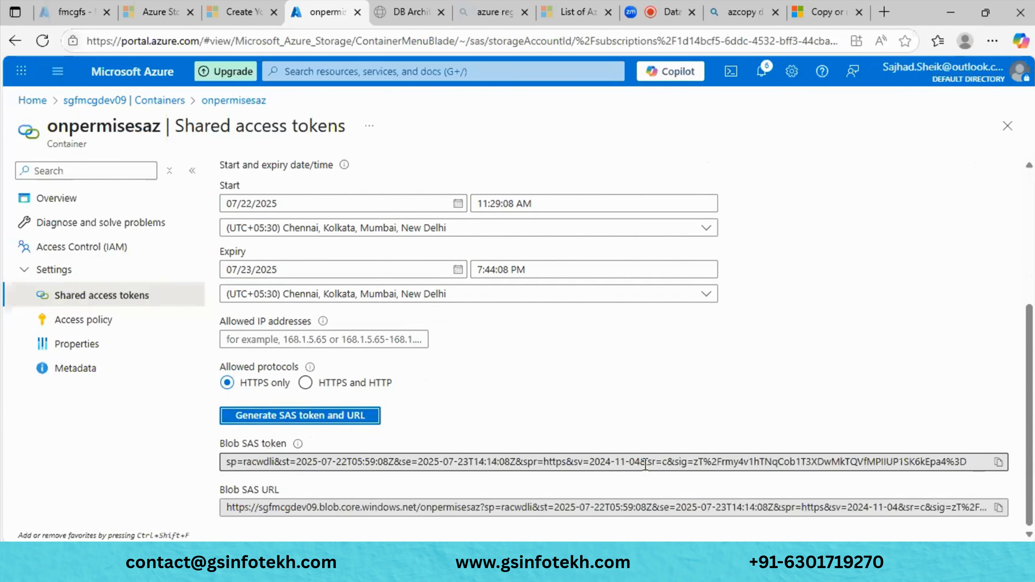
left_click(999, 462)
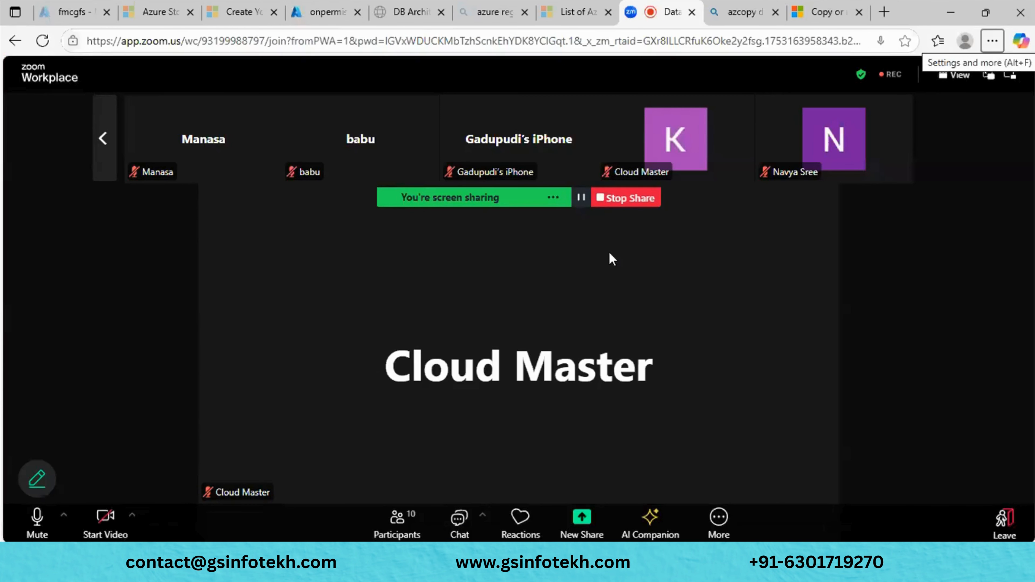
- Paste the new SAS token over the old query and copy the full azcopy command
key("alt+Tab")
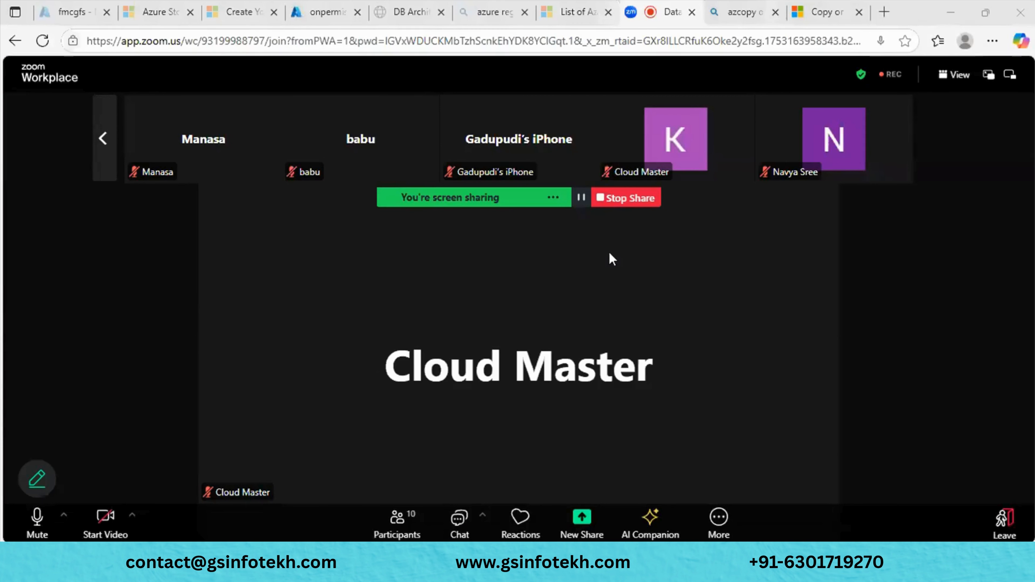
key("alt+Tab")
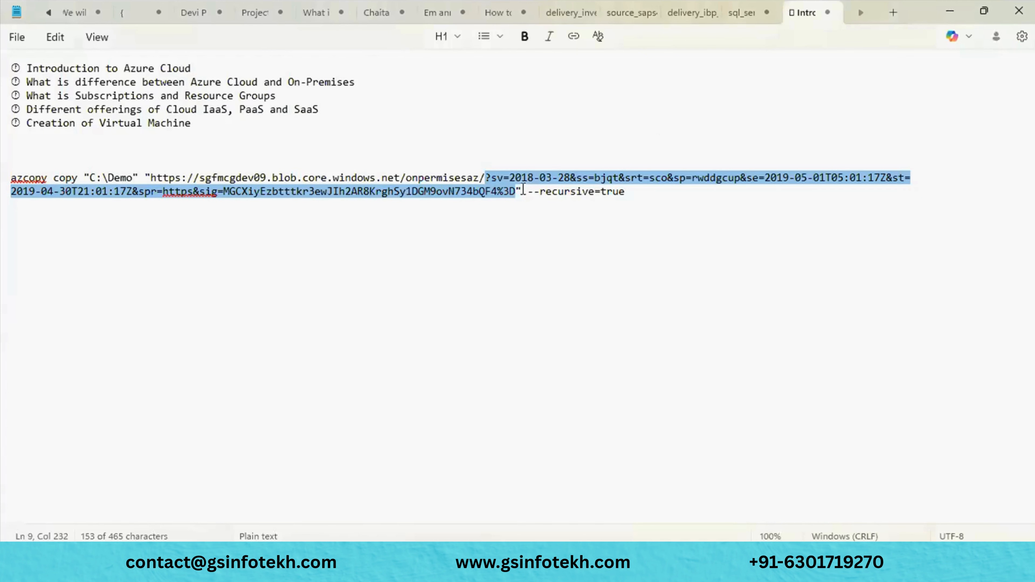
key("ctrl+v")
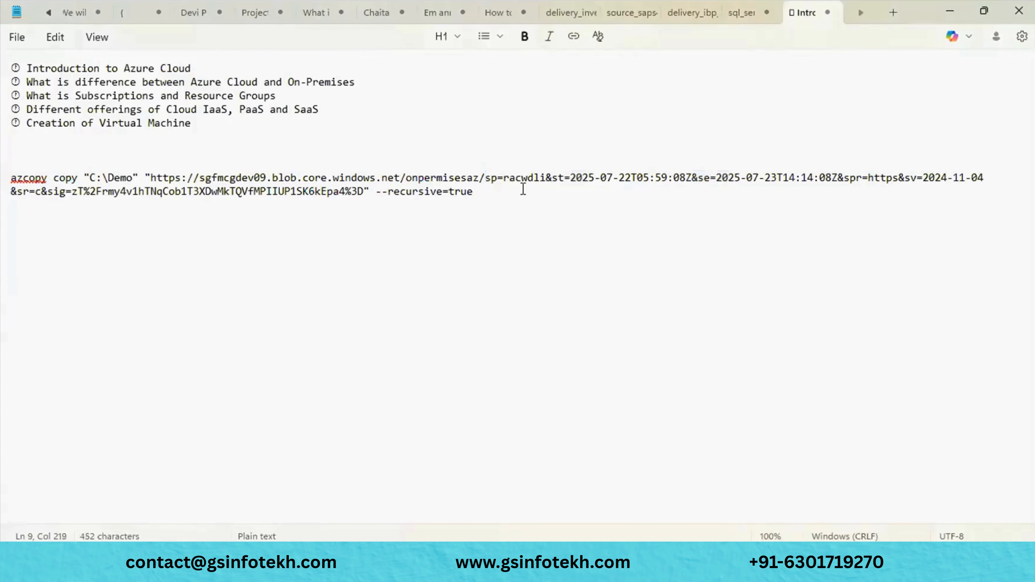
left_click_drag(475, 191, 49, 159)
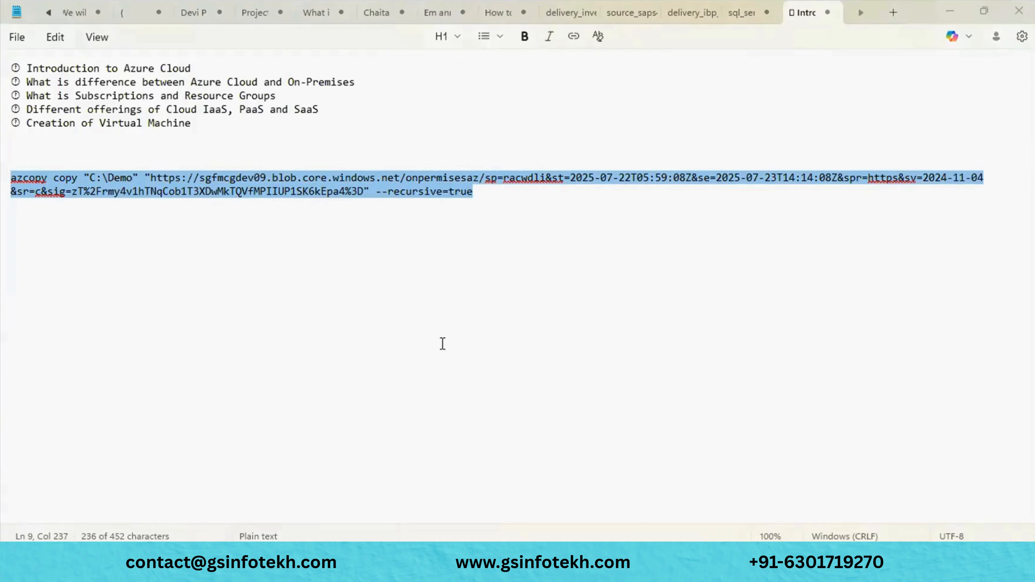
key("alt+Tab")
key("alt+Tab")
key("alt+Tab")
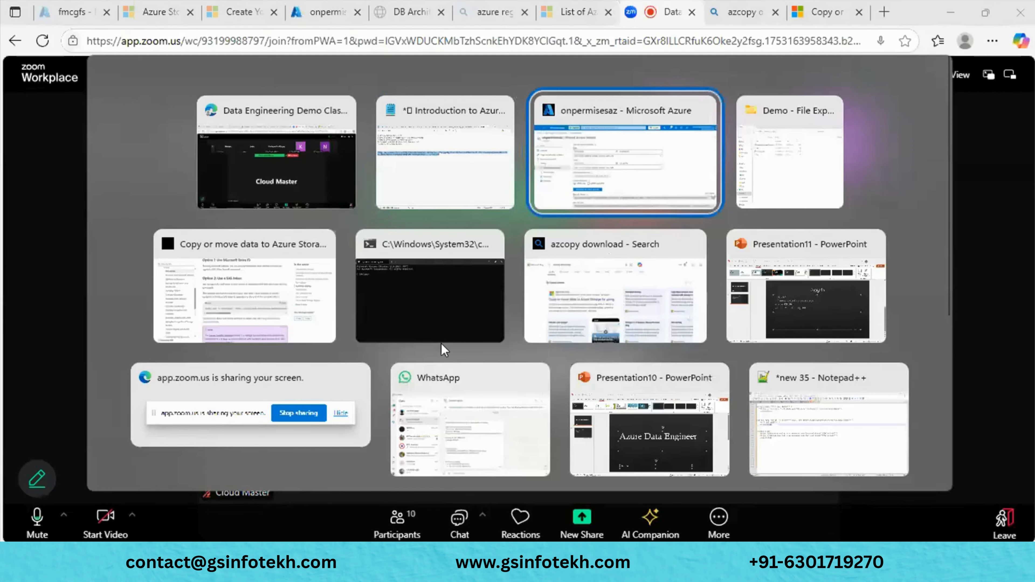
key("alt+Tab")
key("alt+Tab")
key("alt+Tab")
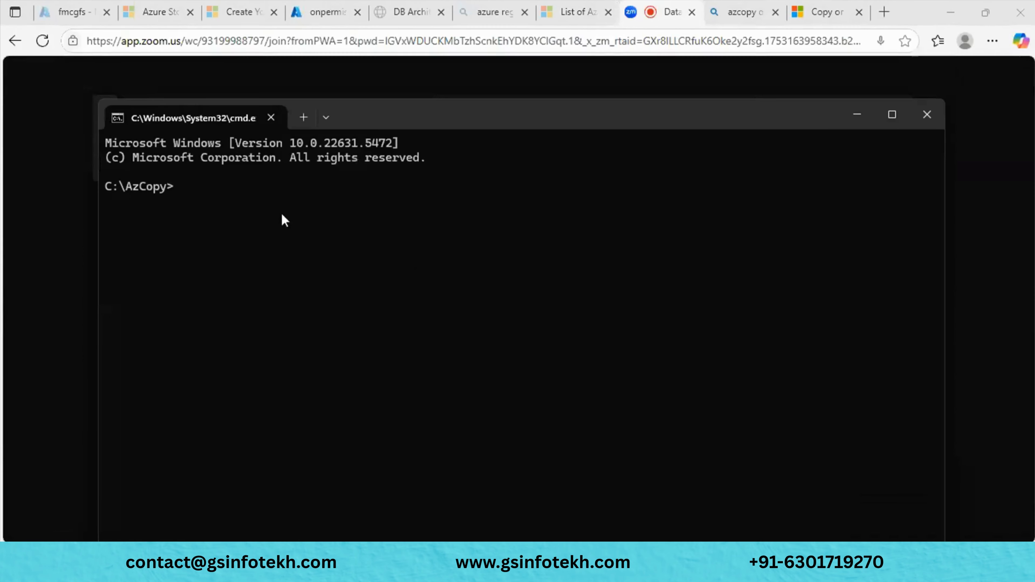
- Run the pasted azcopy upload command at C:\AzCopy, then close Command Prompt at the device-login request
key("ctrl+v")
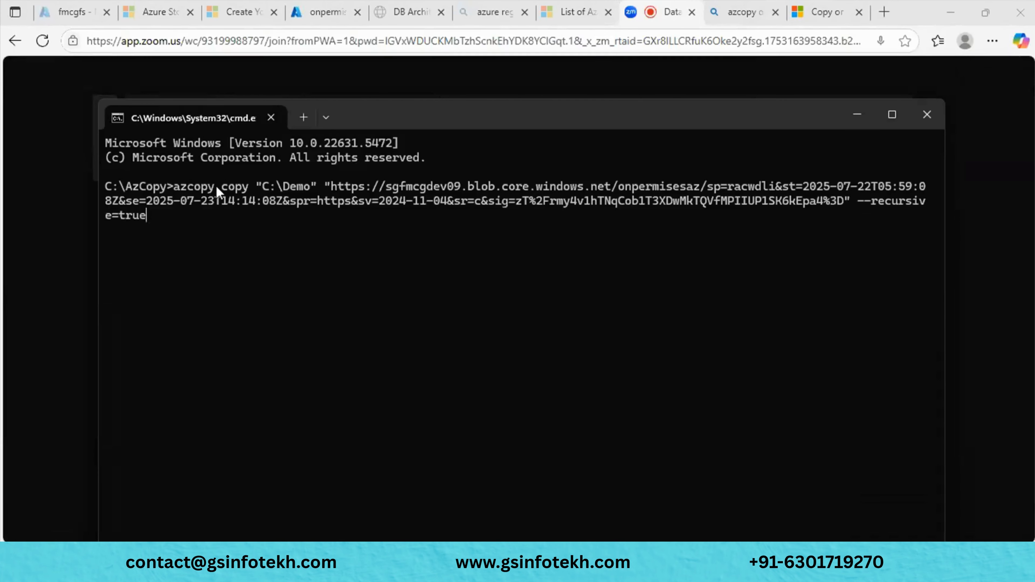
key("Return")
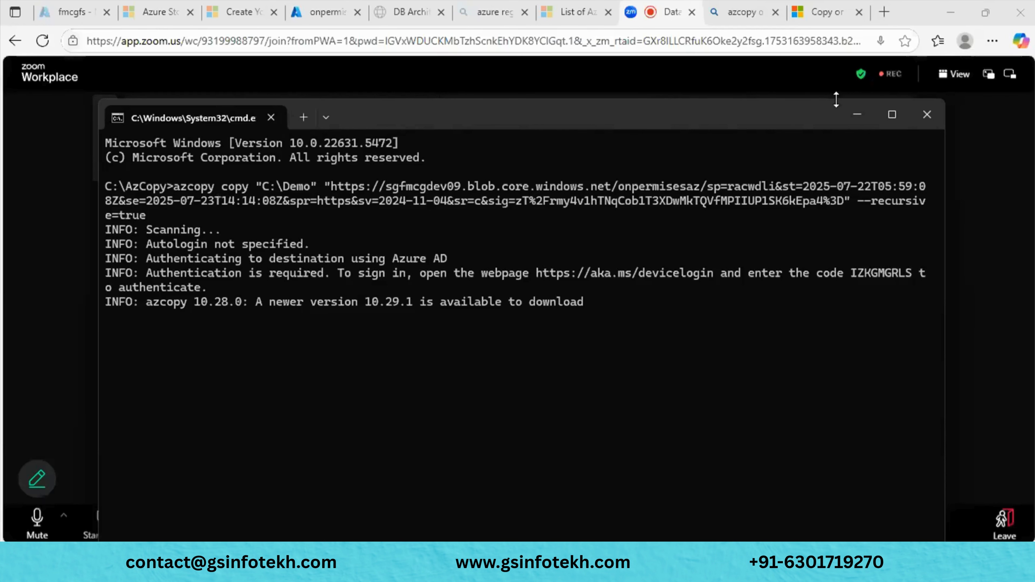
left_click(893, 116)
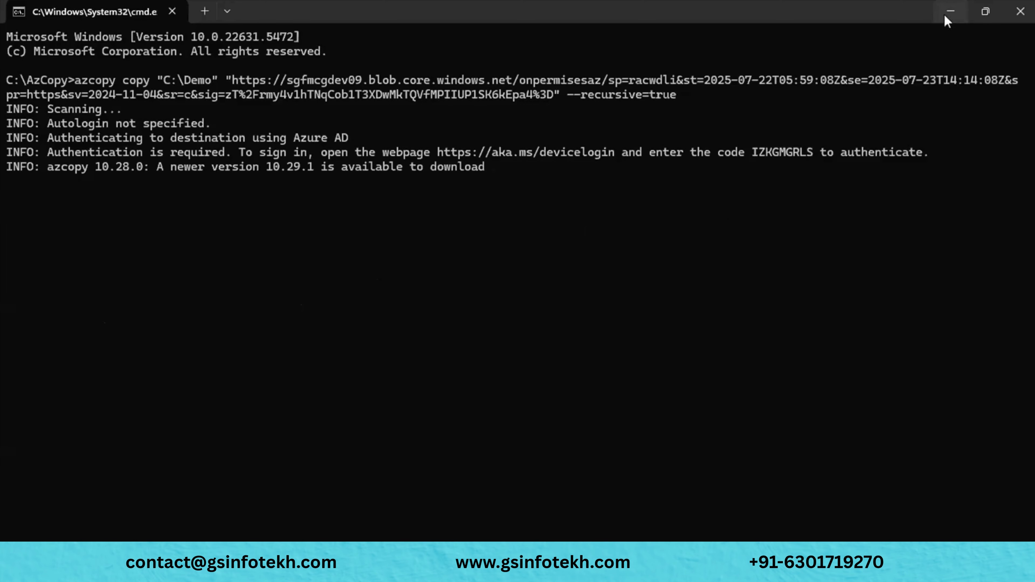
left_click(1019, 12)
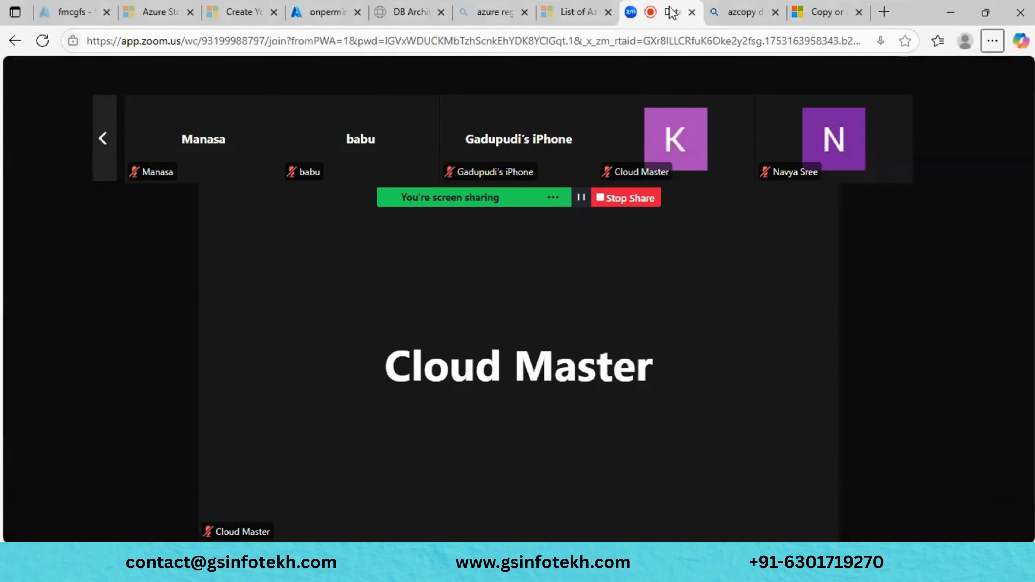
- Download the Windows 64-bit AzCopy zip from the Microsoft Learn AzCopy page
left_click(740, 12)
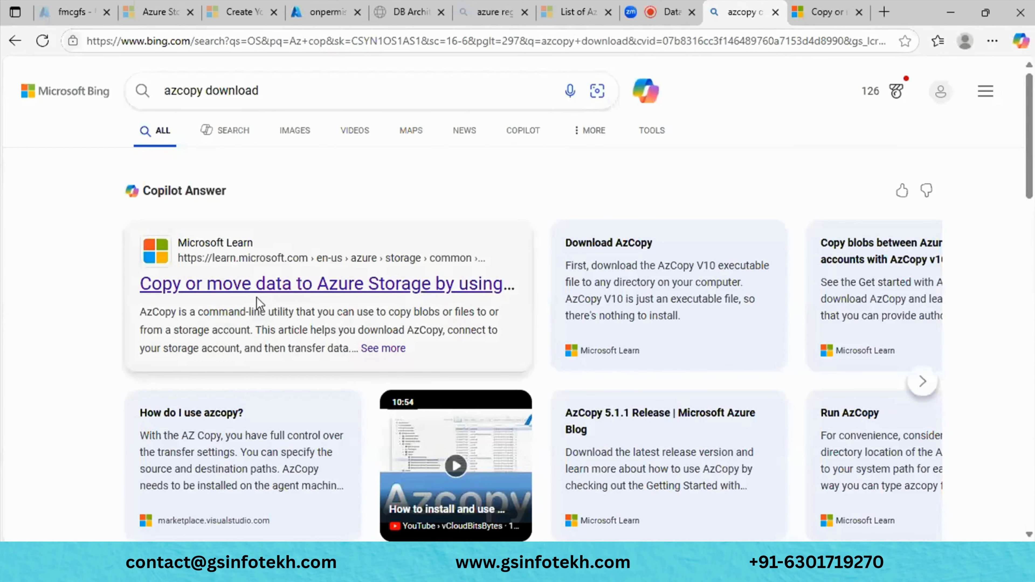
left_click(811, 17)
scroll(516, 289, "up", 10)
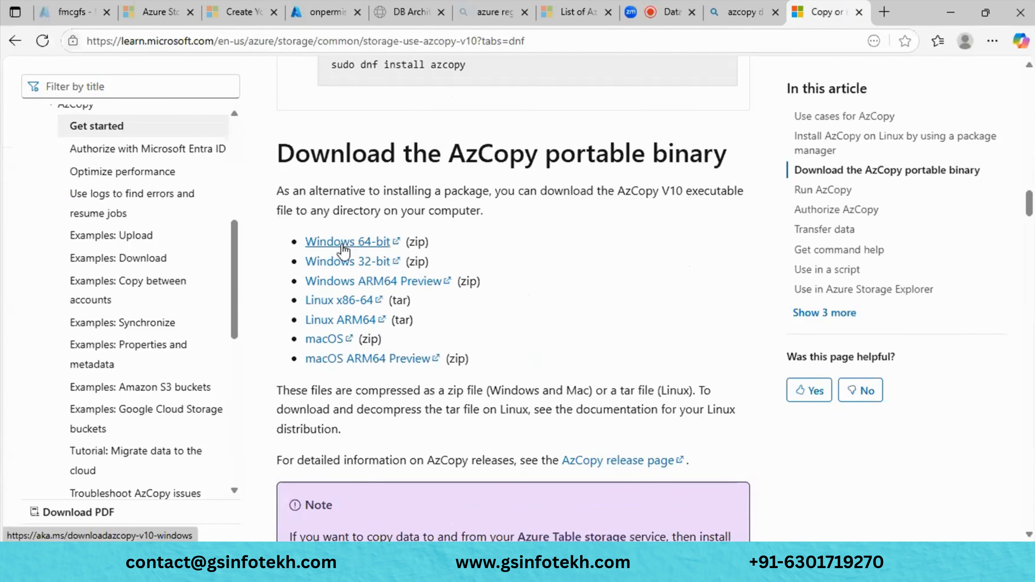
left_click(344, 245)
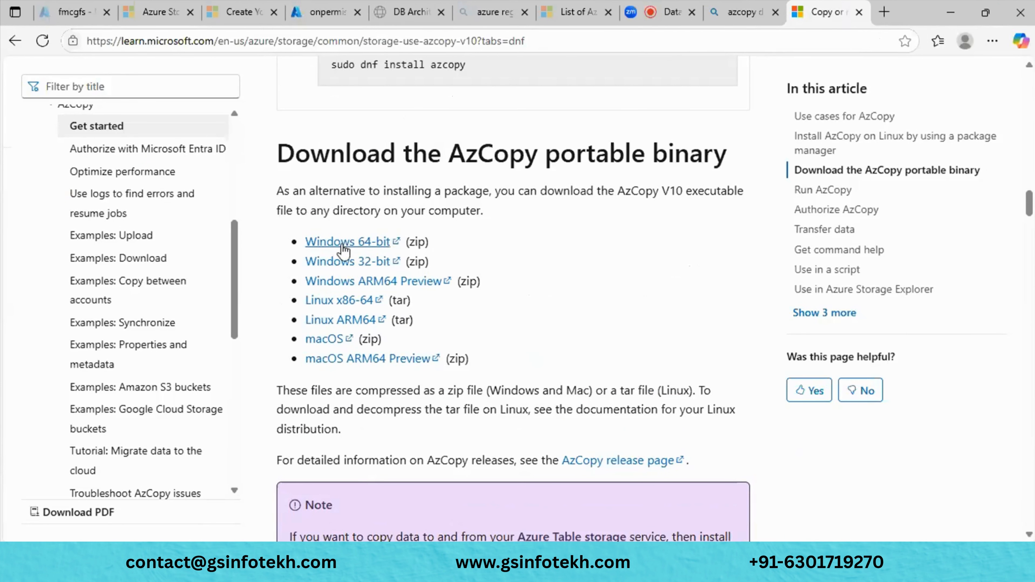
- Minimize Edge, close Microsoft Store, and show the Downloads folder in File Explorer
left_click(958, 19)
key("super")
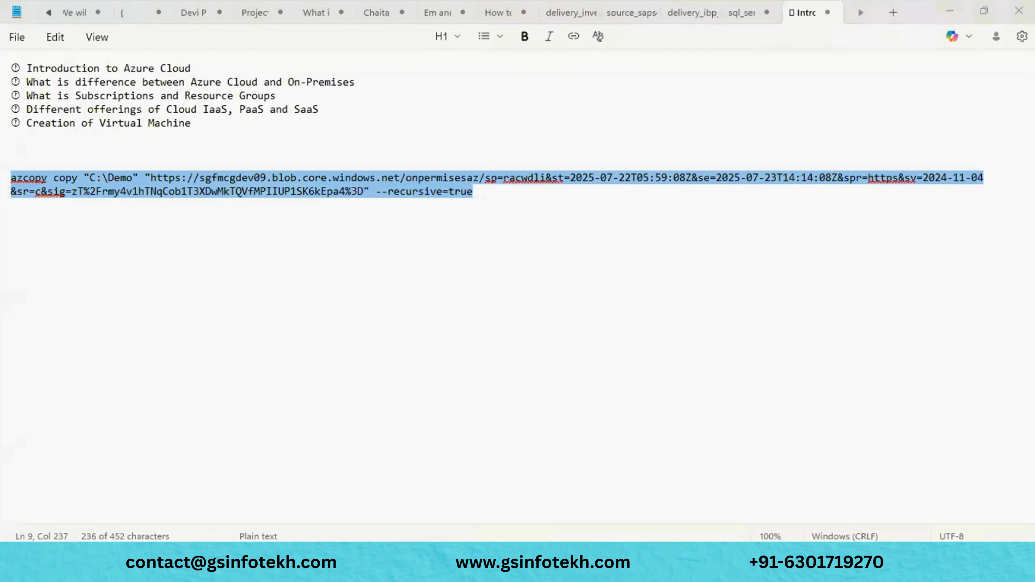
left_click(489, 562)
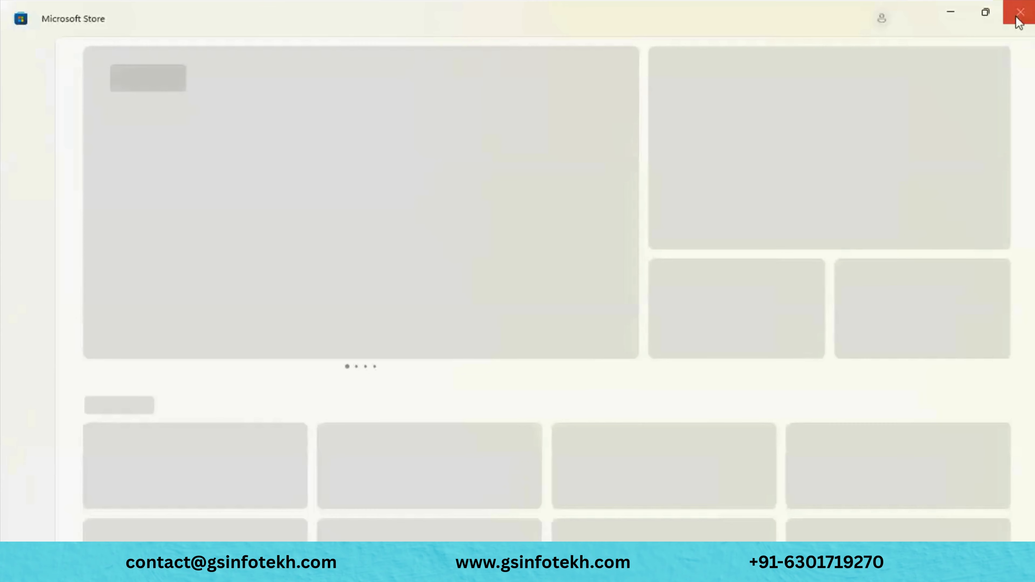
left_click(1020, 21)
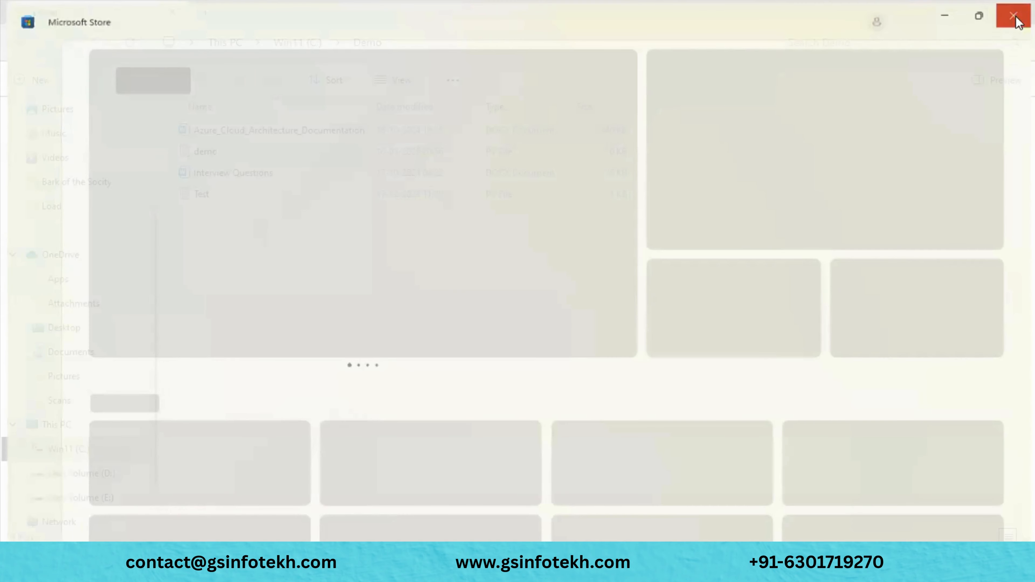
scroll(92, 293, "up", 3)
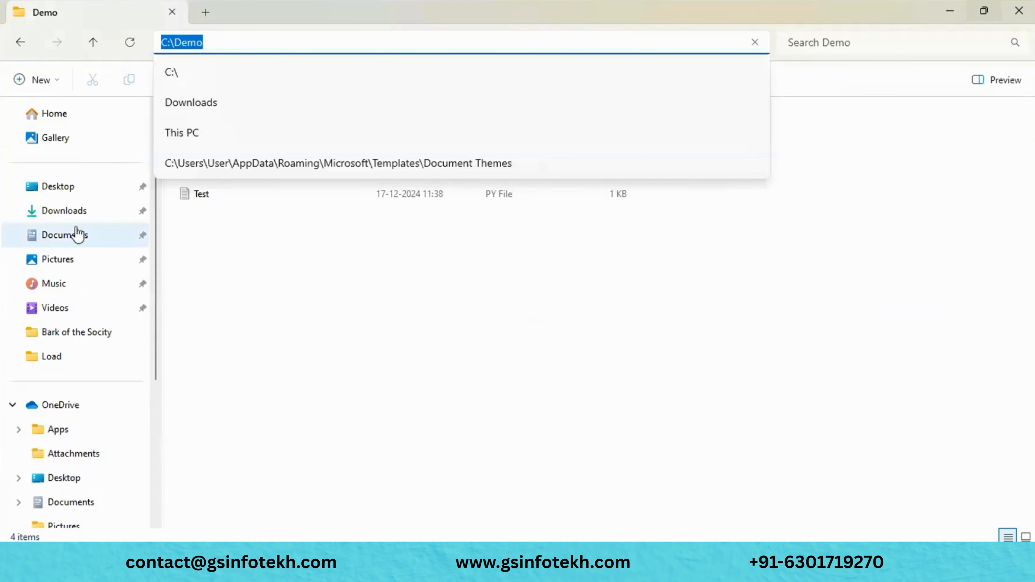
left_click(69, 217)
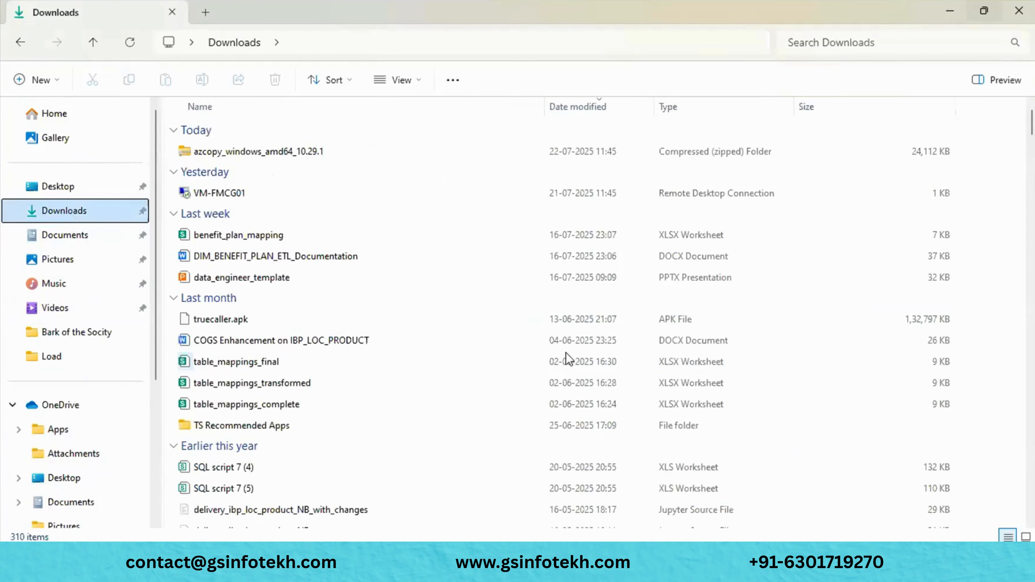
- Extract azcopy_windows_amd64_10.29.1.zip with Extract All into its default same-named folder
left_click(313, 153)
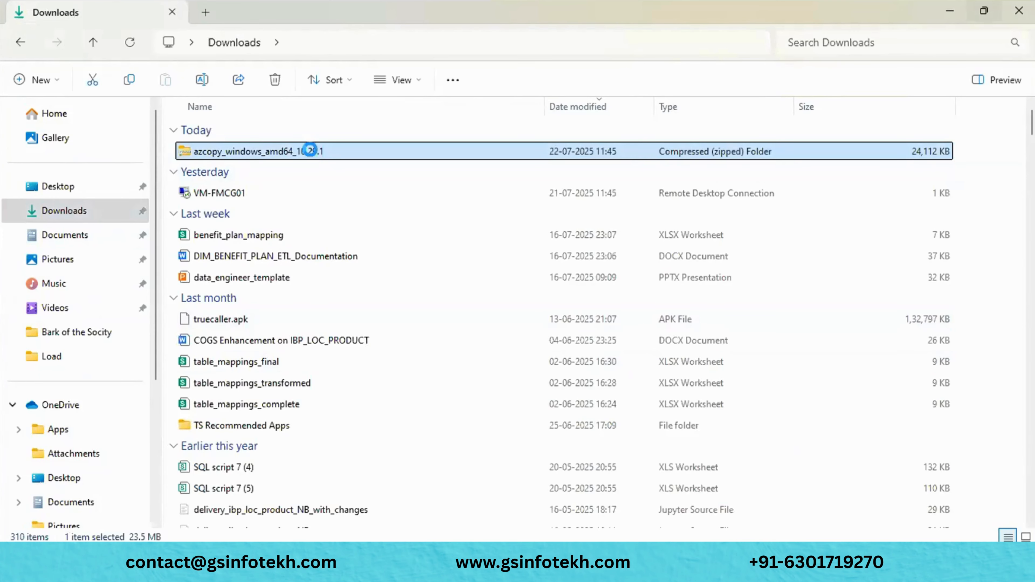
double_click(310, 152)
left_click(19, 41)
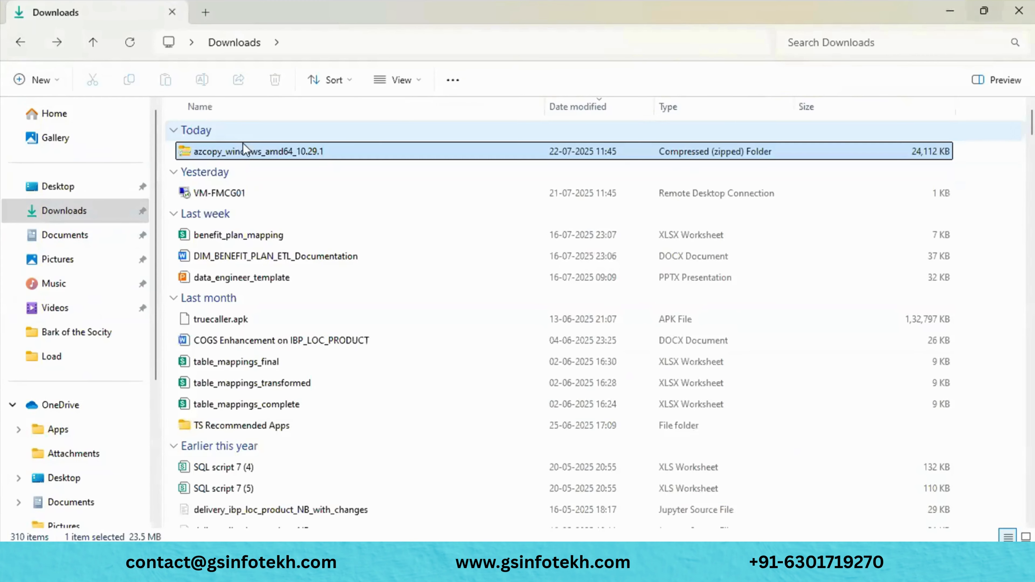
right_click(244, 147)
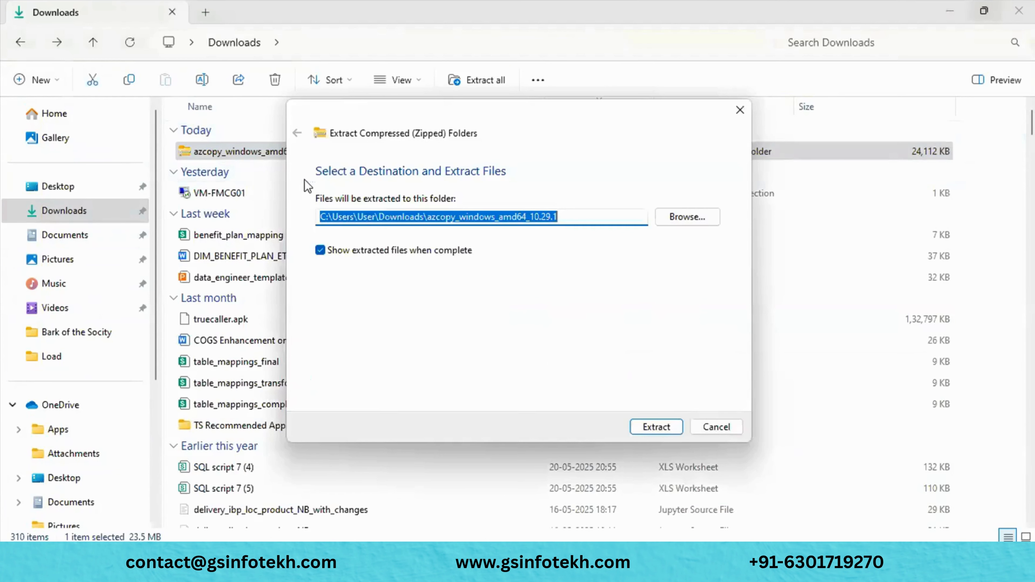
left_click(659, 428)
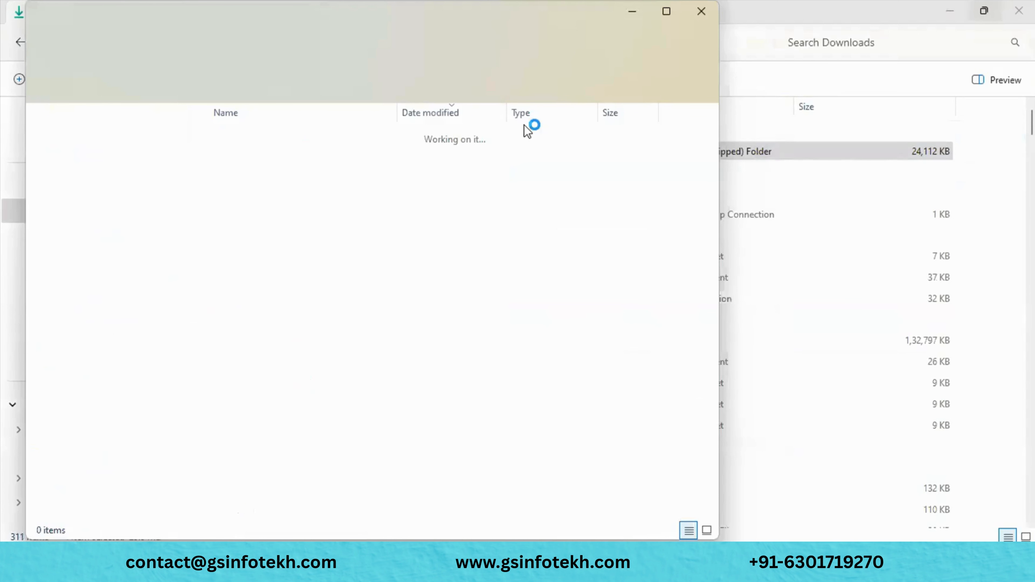
- Cut the new azcopy application from the extracted azcopy_windows_amd64_10.29.1 folder
double_click(335, 160)
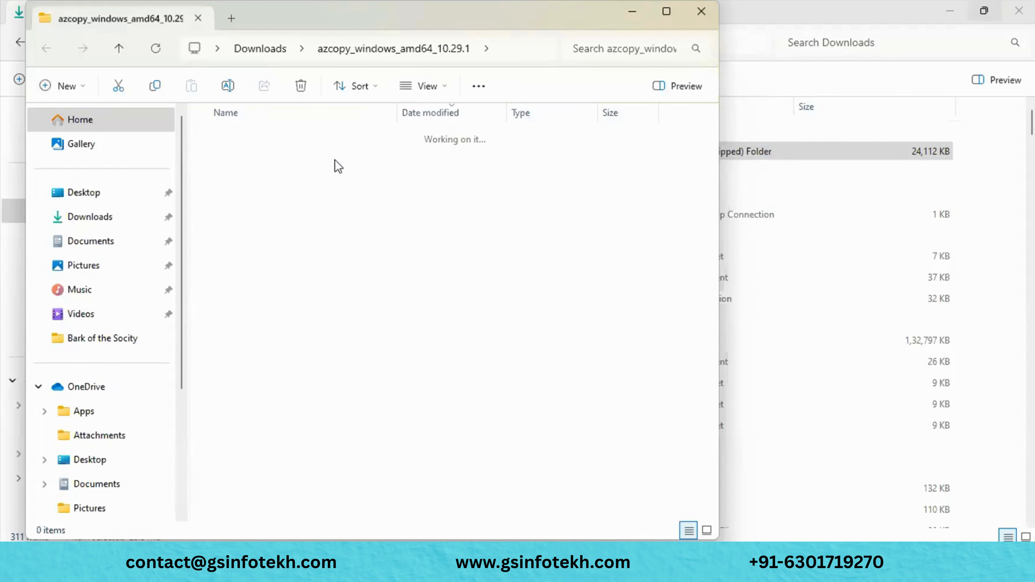
right_click(288, 161)
left_click(270, 159)
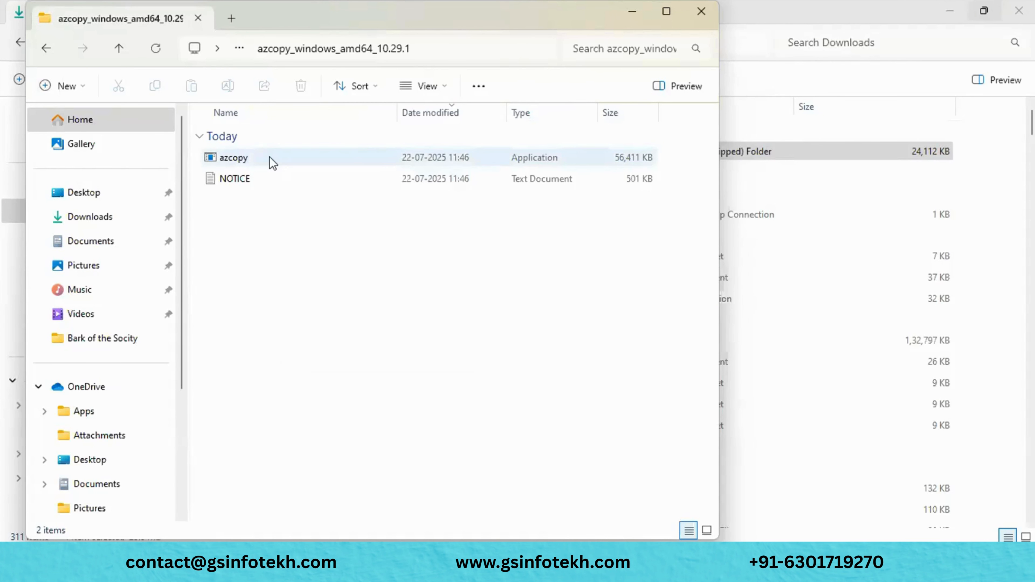
right_click(272, 163)
left_click(225, 227)
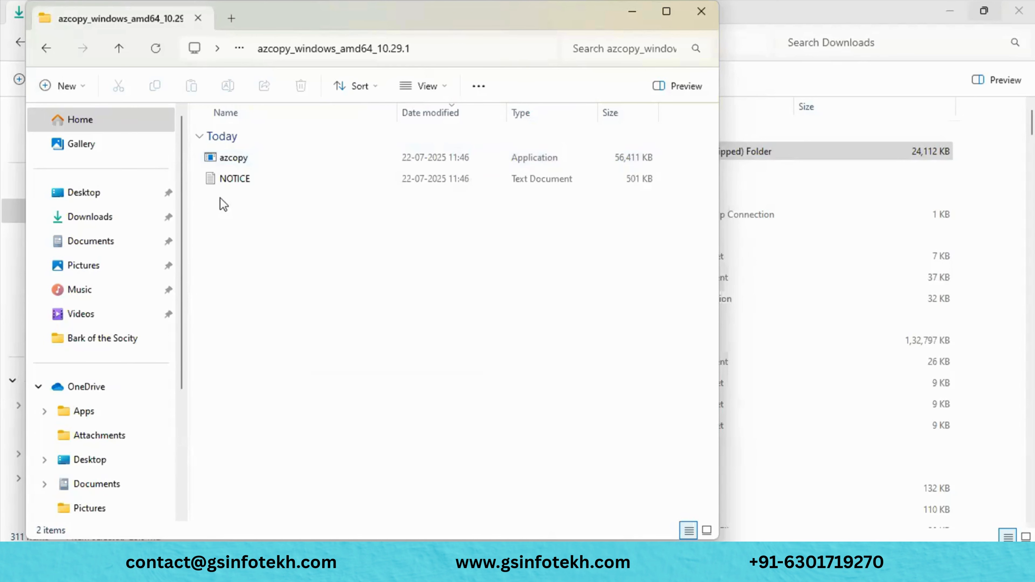
left_click(211, 159)
left_click(287, 162)
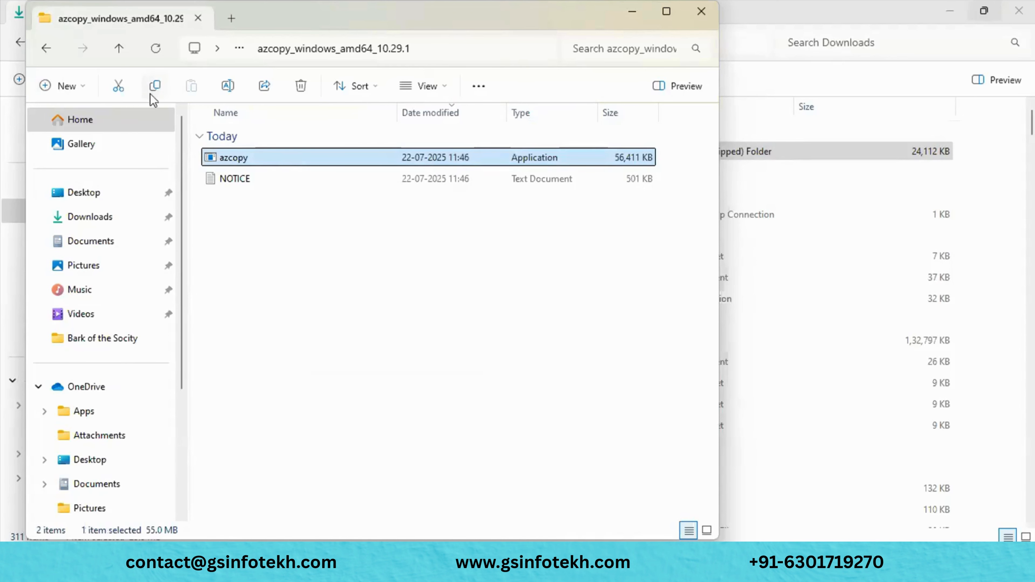
left_click(121, 87)
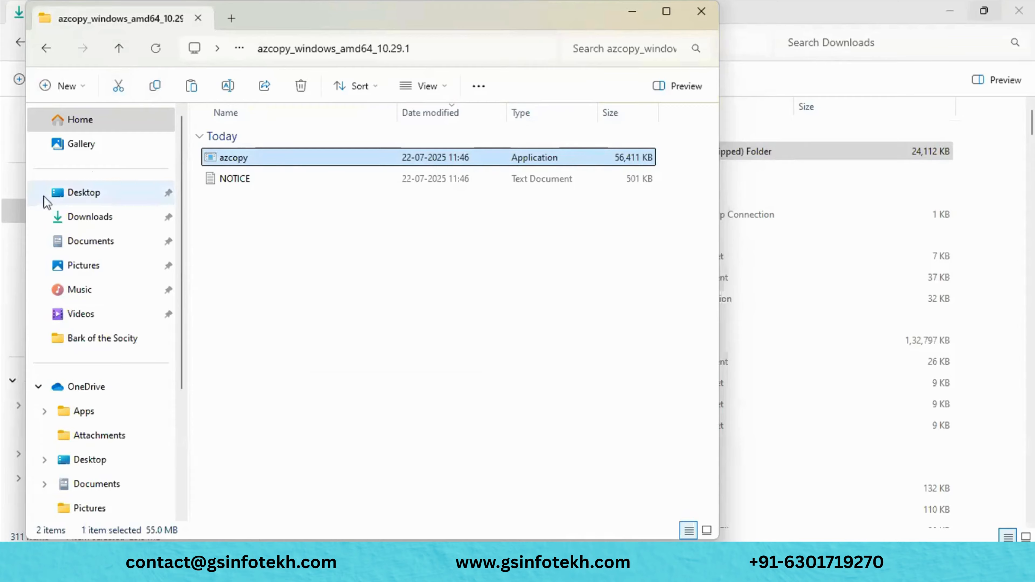
- In C:\AzCopy, delete the old 54,358 KB azcopy and paste the new 56,411 KB version
scroll(102, 411, "down", 3)
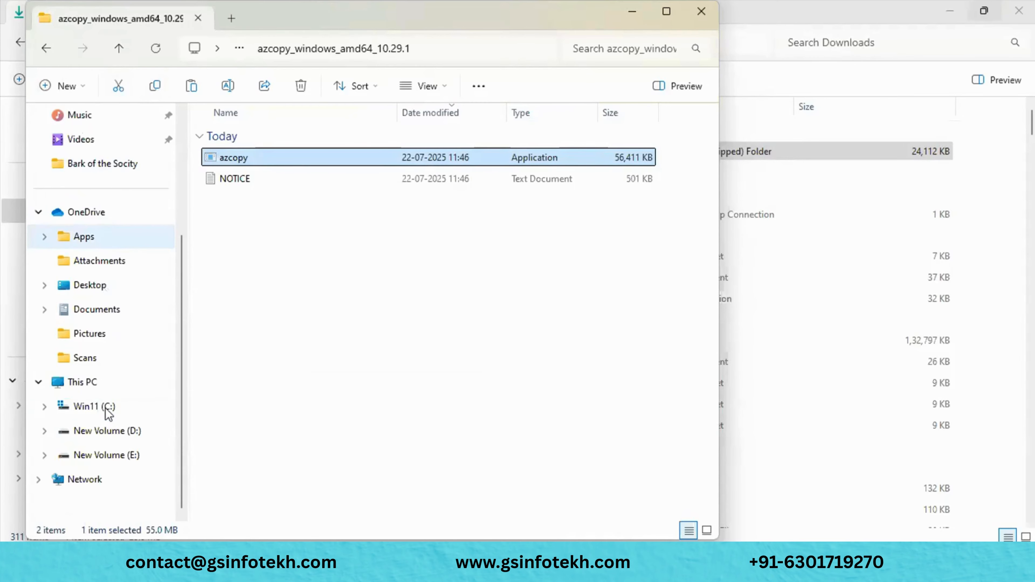
left_click(95, 409)
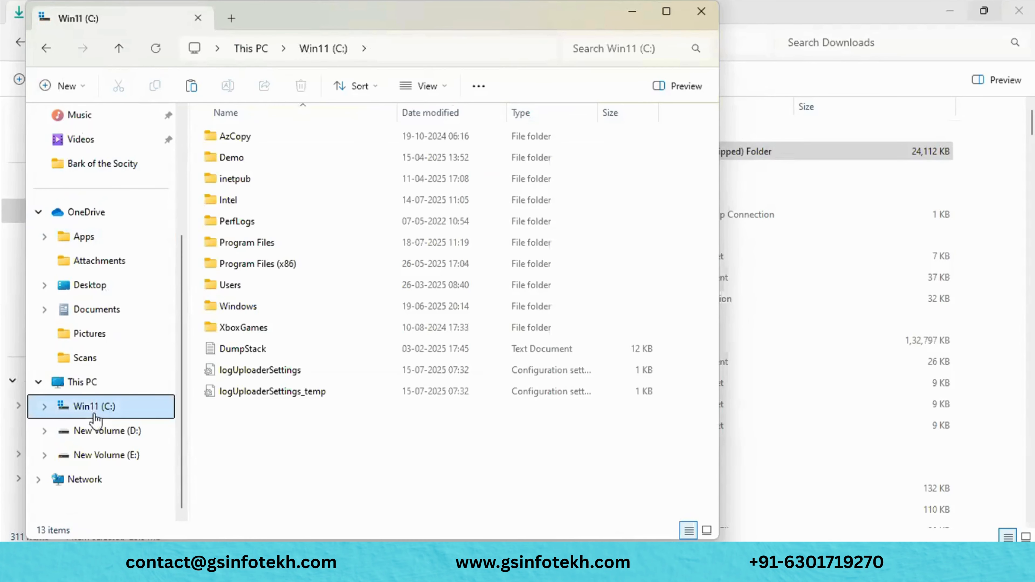
left_click(235, 141)
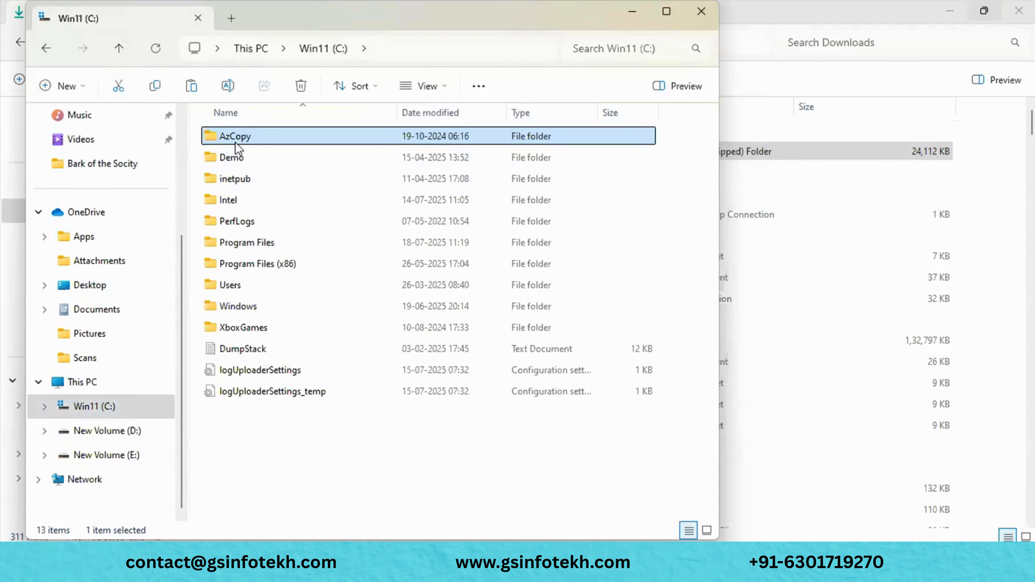
double_click(301, 143)
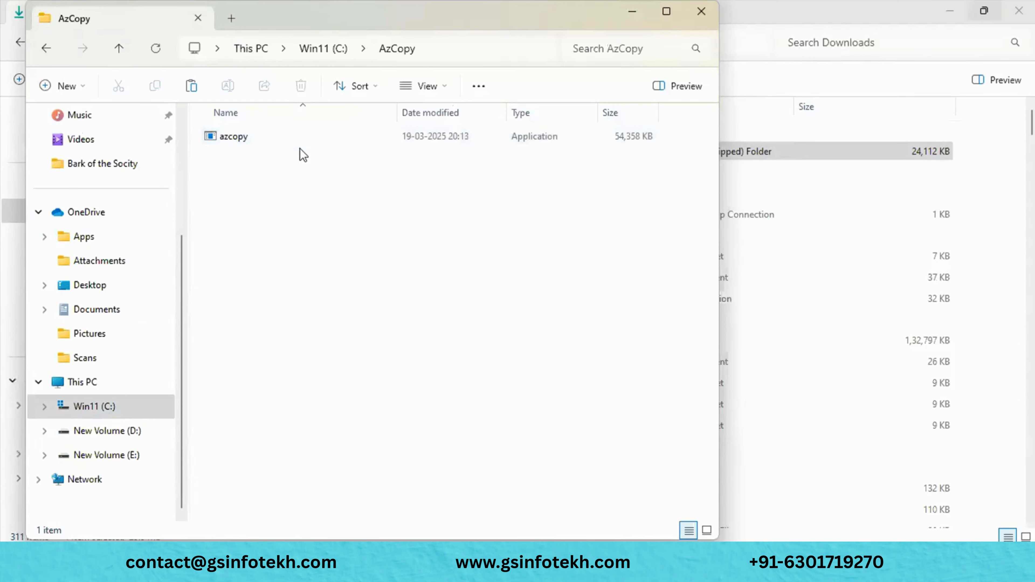
left_click(287, 141)
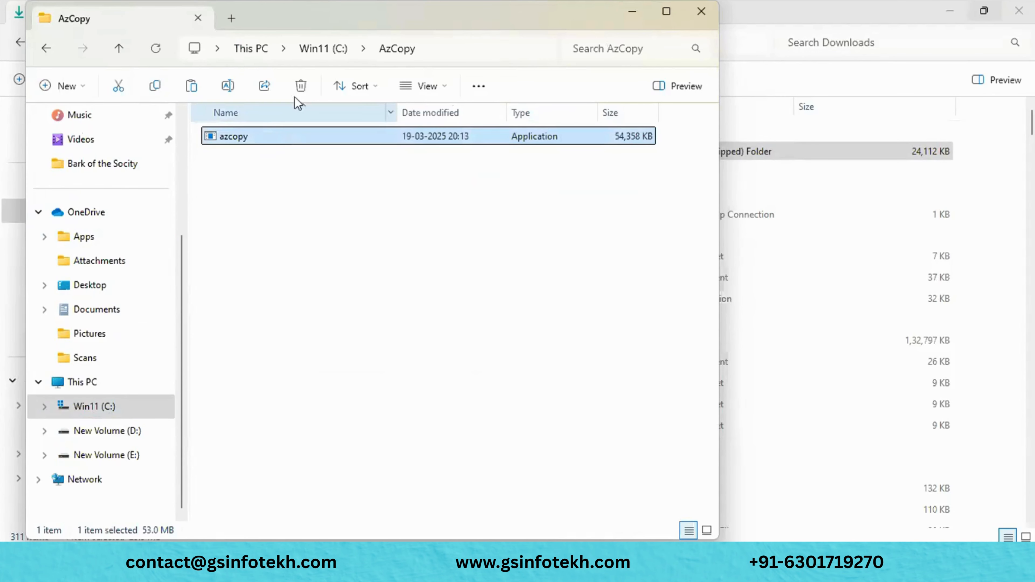
left_click(301, 87)
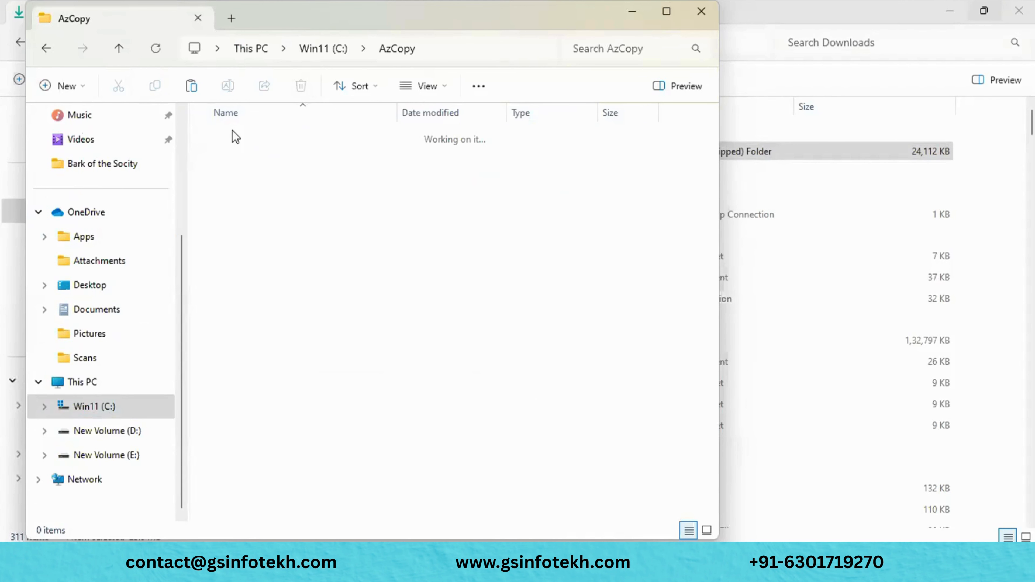
left_click(199, 93)
left_click(304, 164)
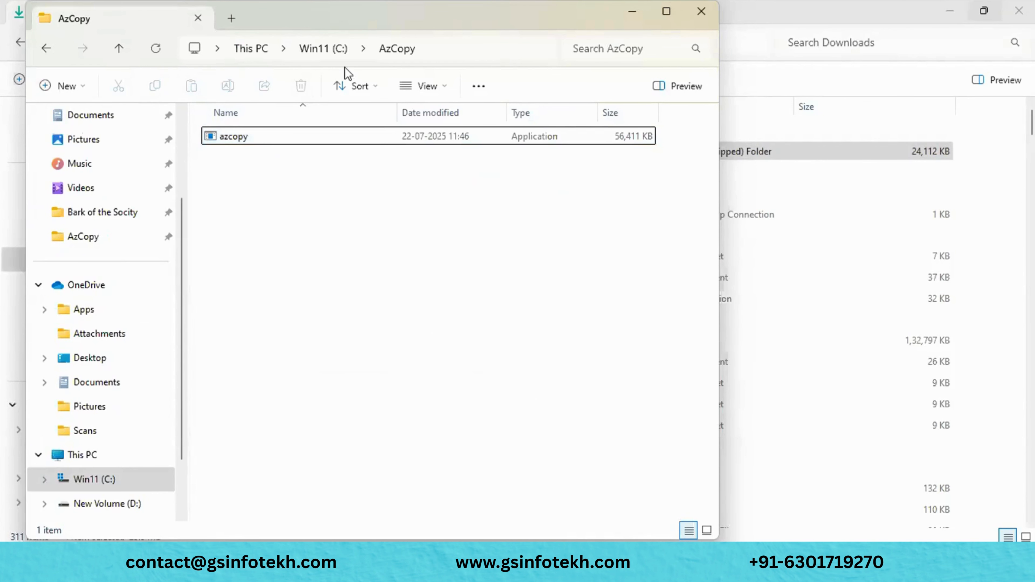
left_click(437, 48)
- Open Command Prompt in C:\AzCopy via cmd and rerun the pasted azcopy upload to onpermisesaz
type("cmd")
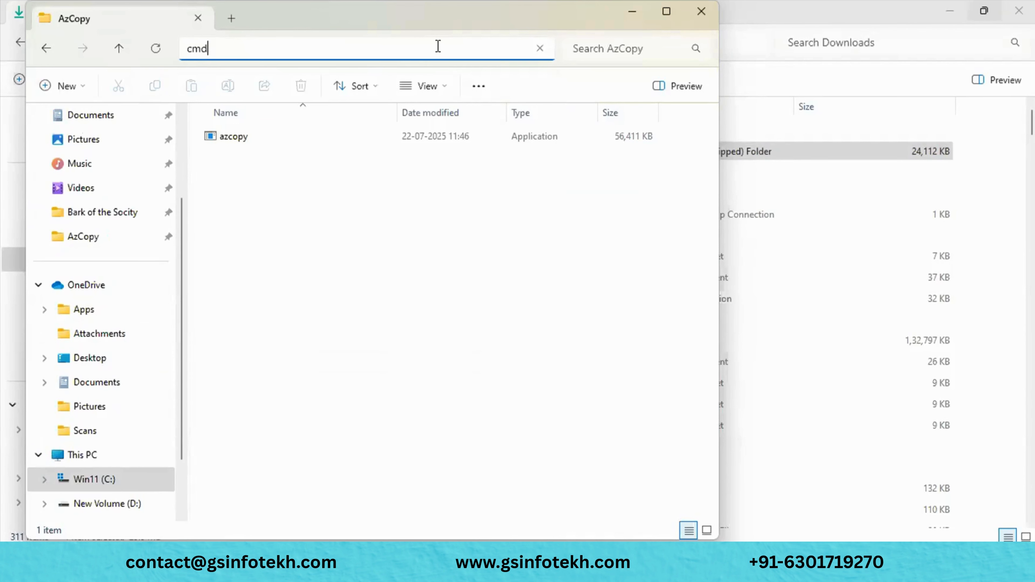
key("Return")
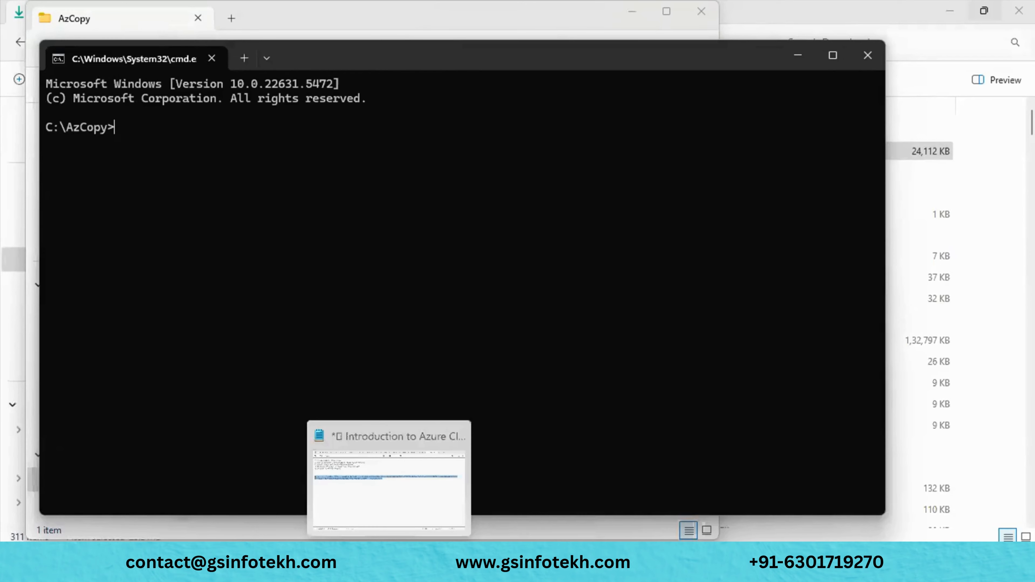
left_click(388, 563)
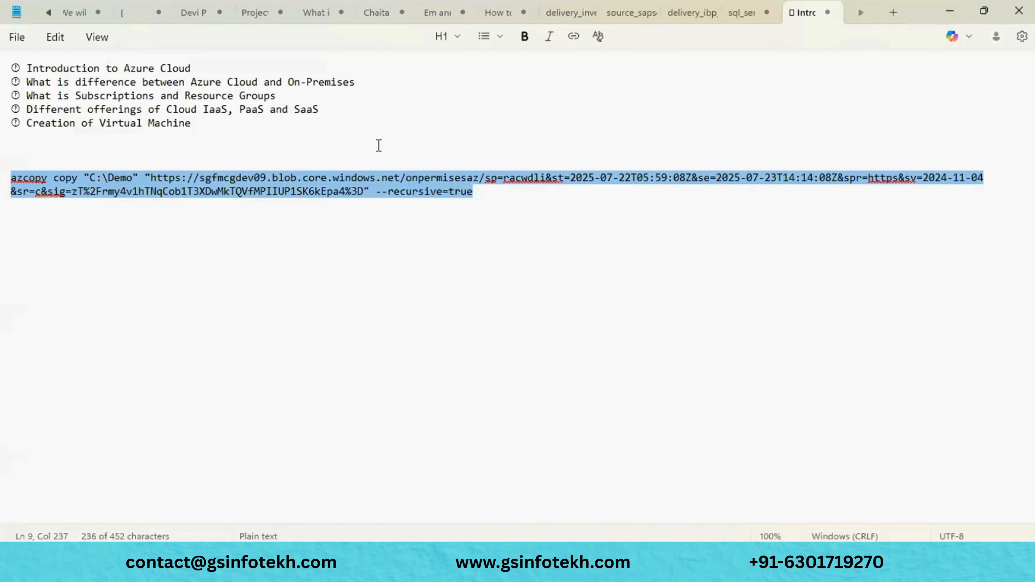
key("alt+Tab")
key("ctrl+v")
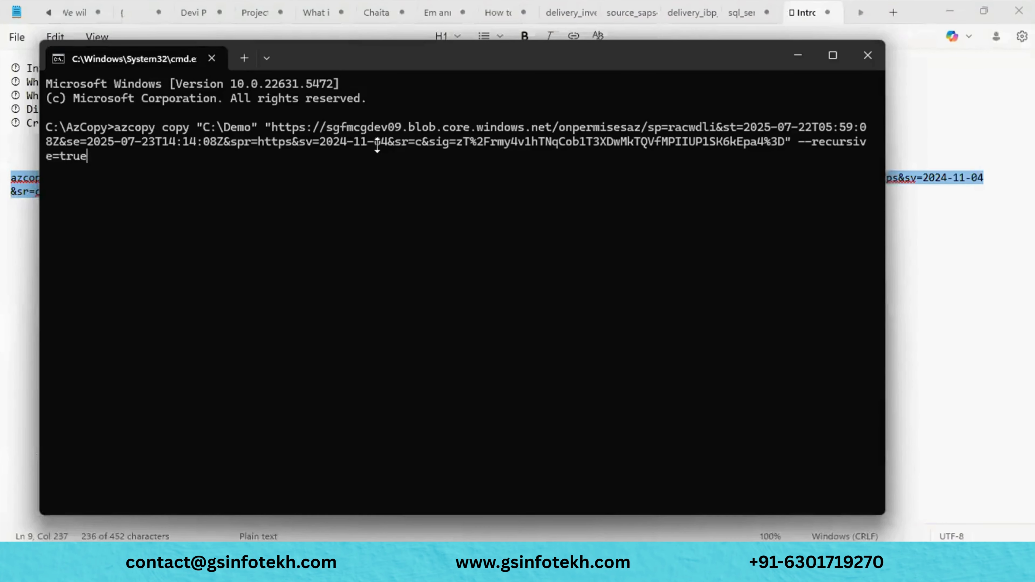
key("Return")
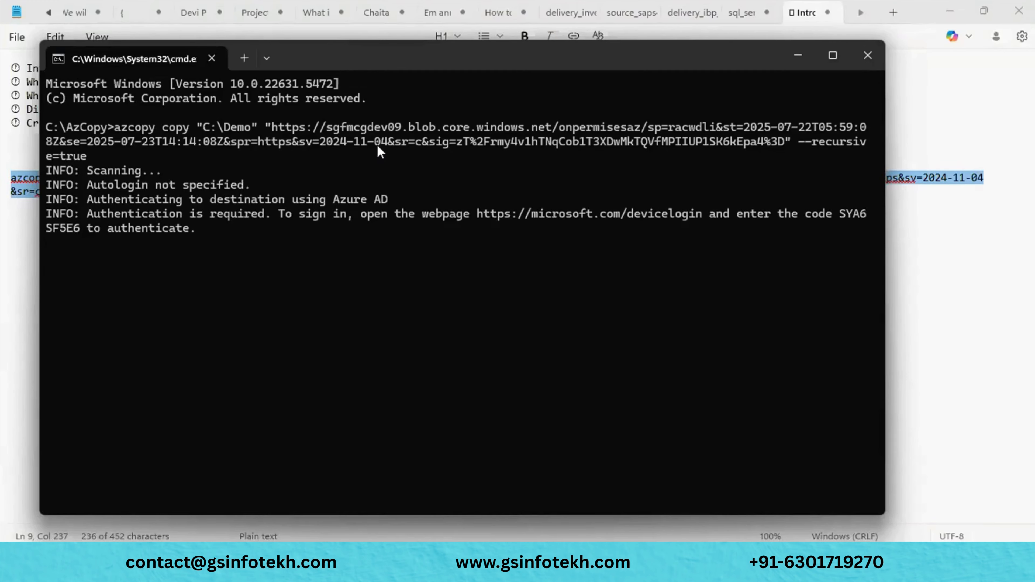
left_click(831, 57)
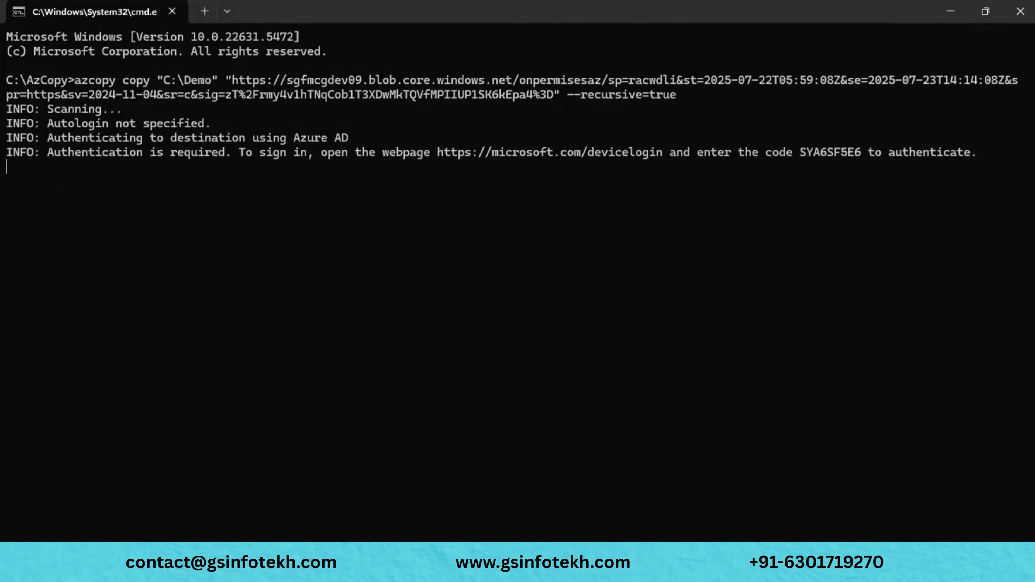
- Copy the device-login web address from Command Prompt and open it in a new Edge tab
mouse_move(422, 571)
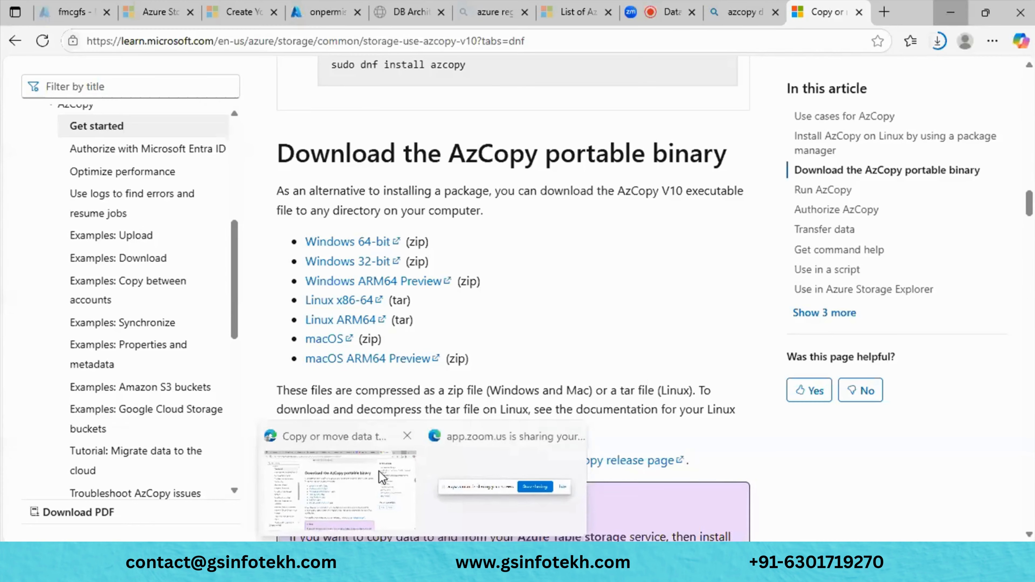
left_click(378, 471)
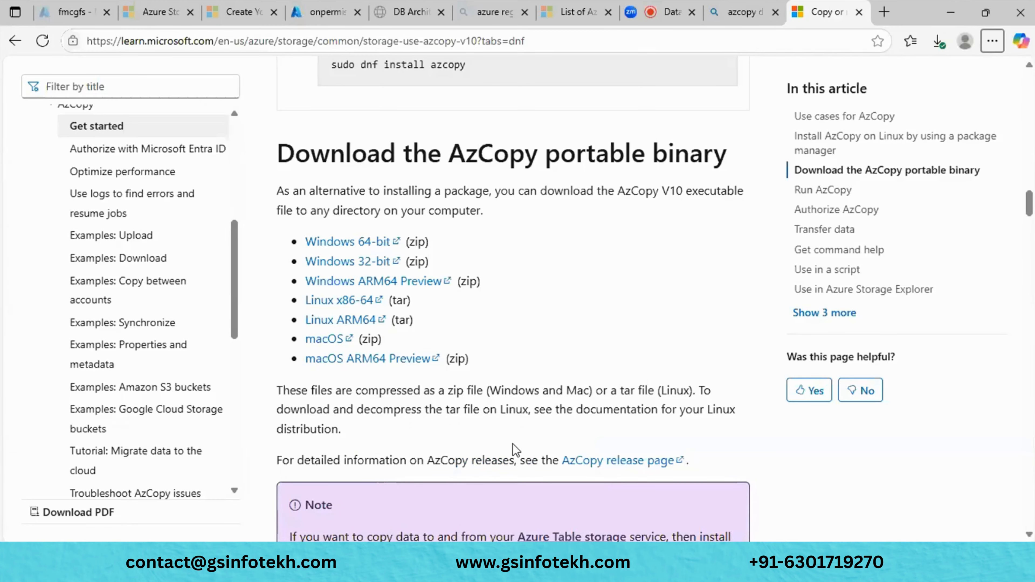
left_click(951, 13)
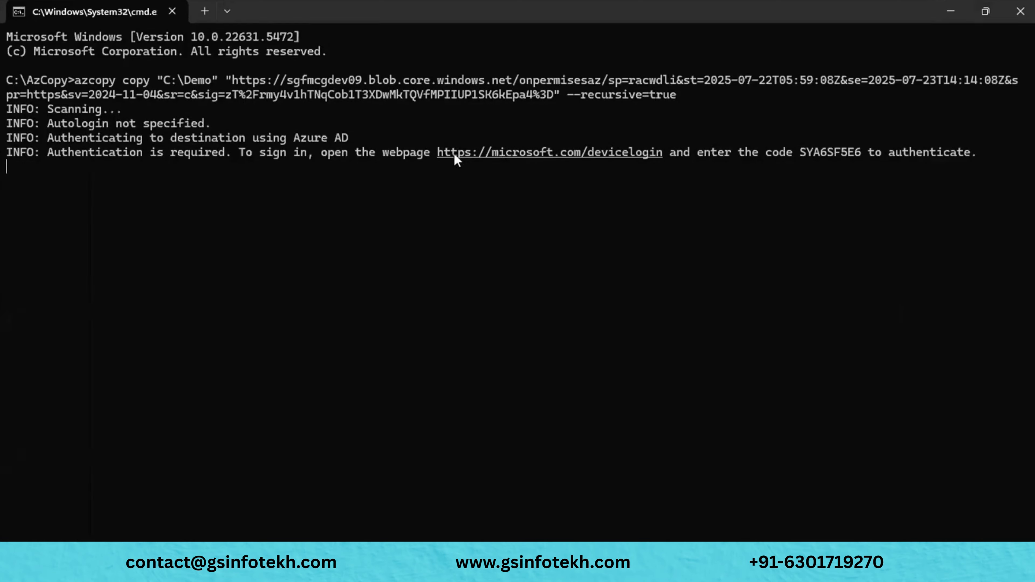
left_click_drag(438, 154, 660, 156)
key("ctrl+c")
mouse_move(424, 571)
left_click(375, 472)
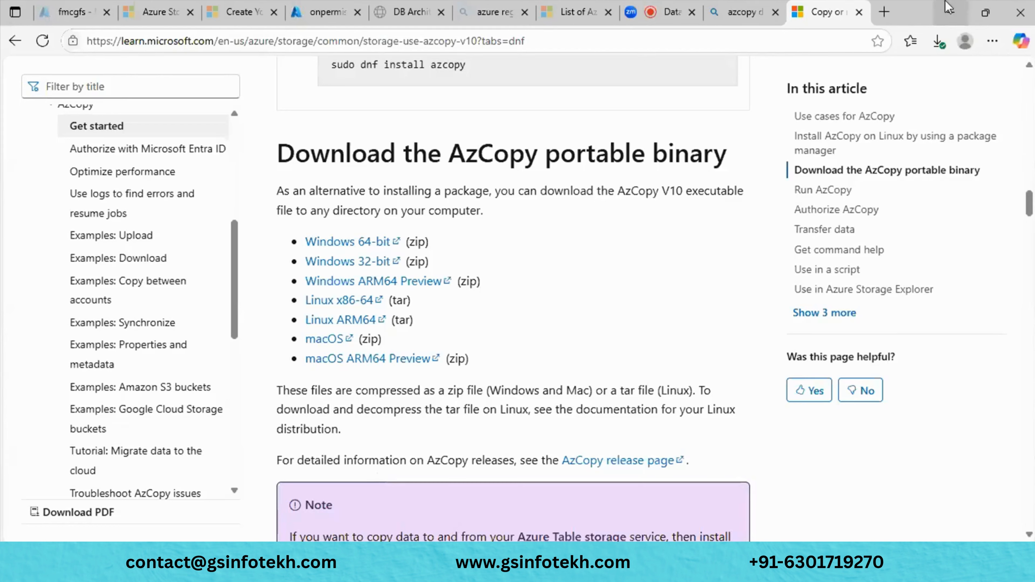
left_click(884, 12)
key("ctrl+v")
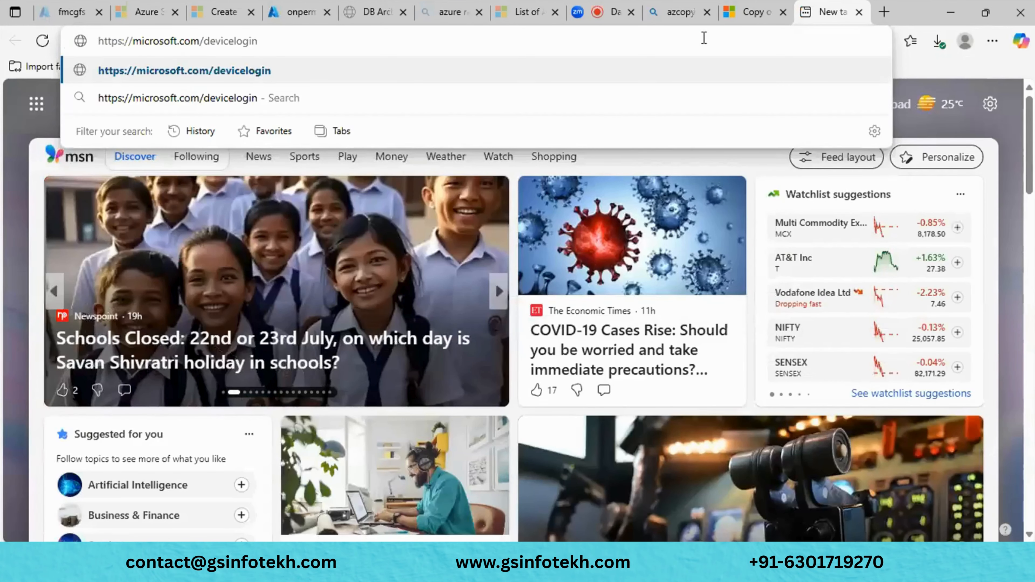
key("Return")
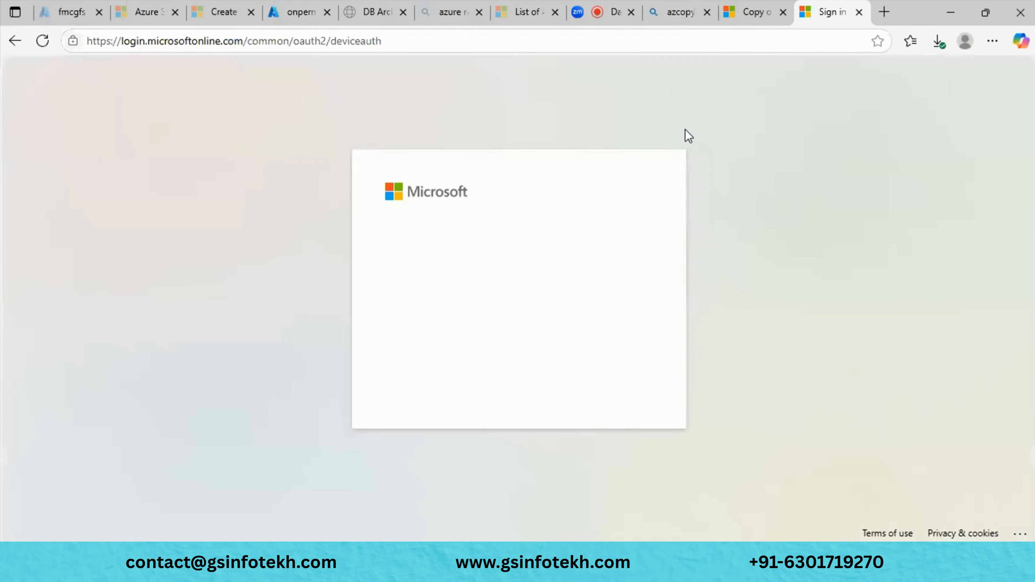
- Submit the one-time device code, choose the signed-in account, and minimize Edge
key("alt+Tab")
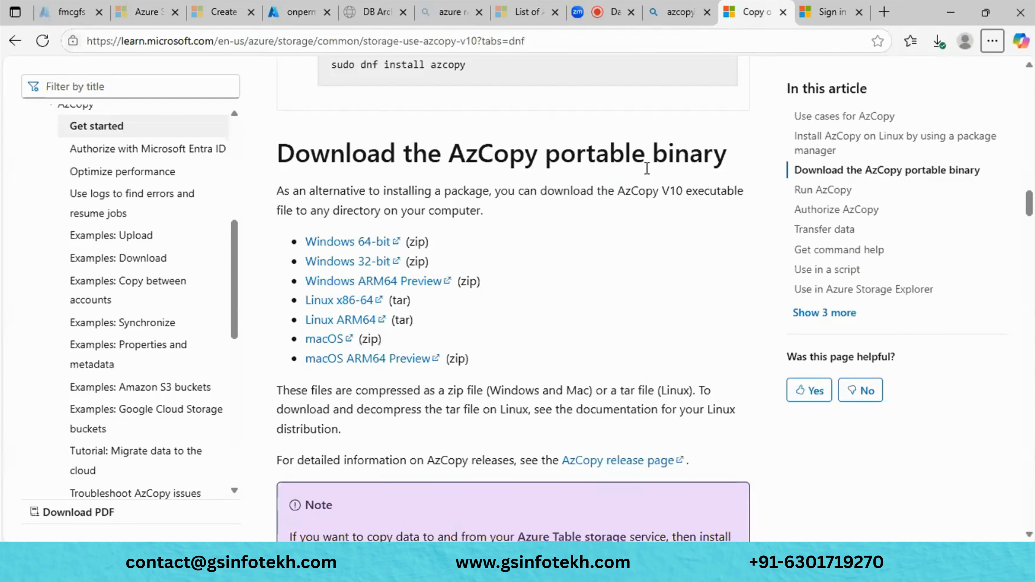
key("alt+Tab")
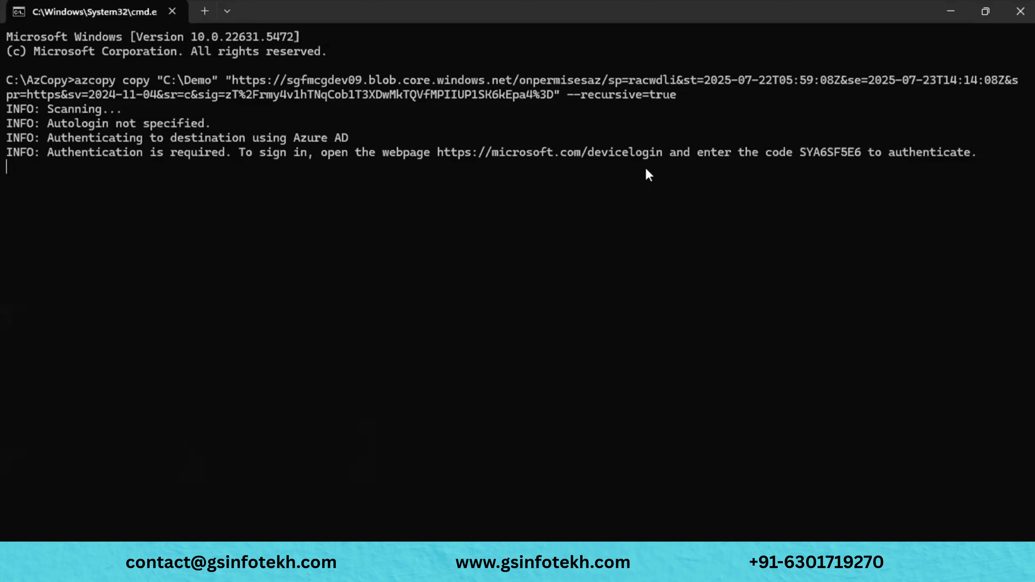
double_click(827, 157)
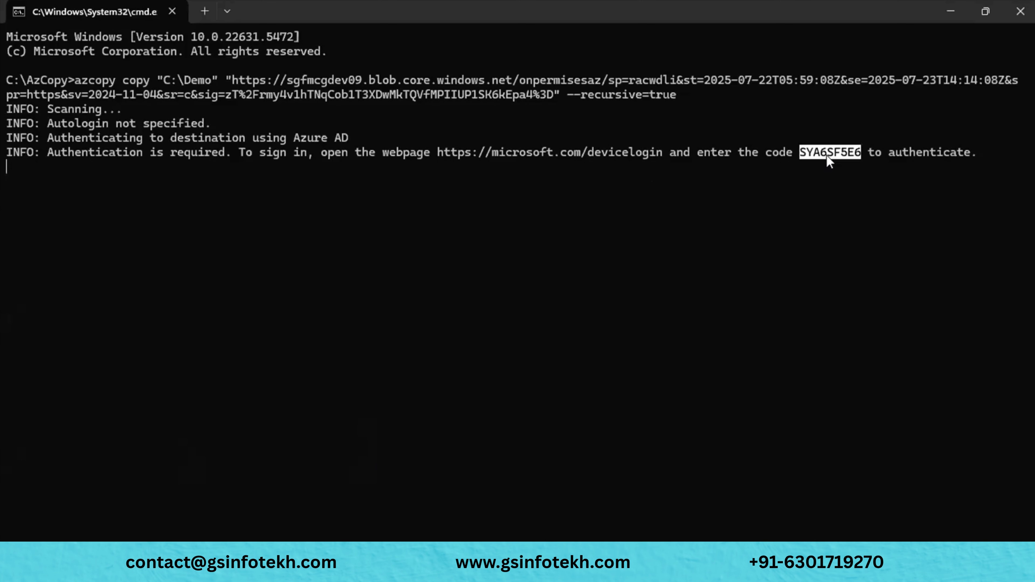
key("ctrl+c")
key("alt+Tab")
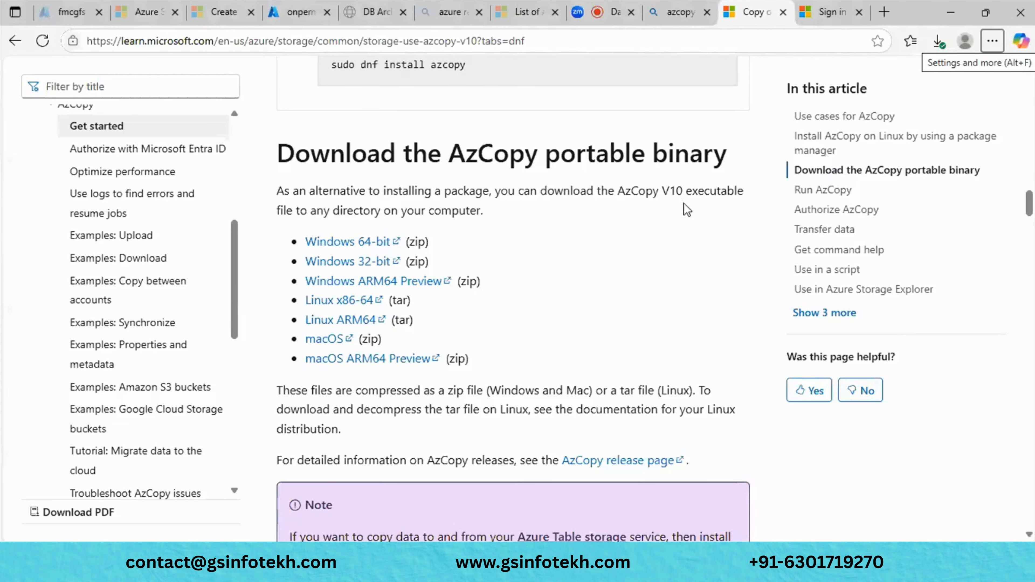
left_click(831, 12)
key("ctrl+v")
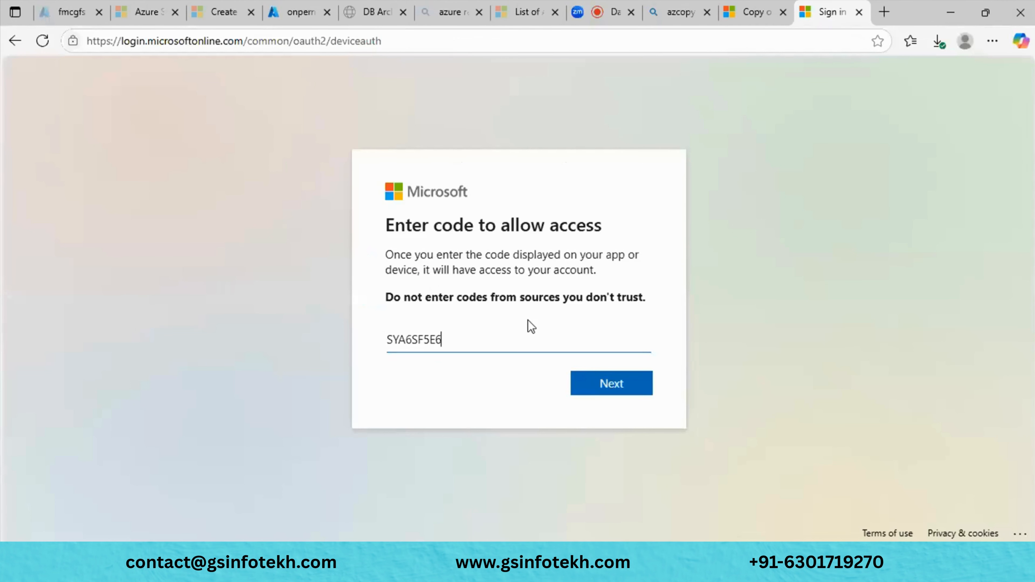
key("Return")
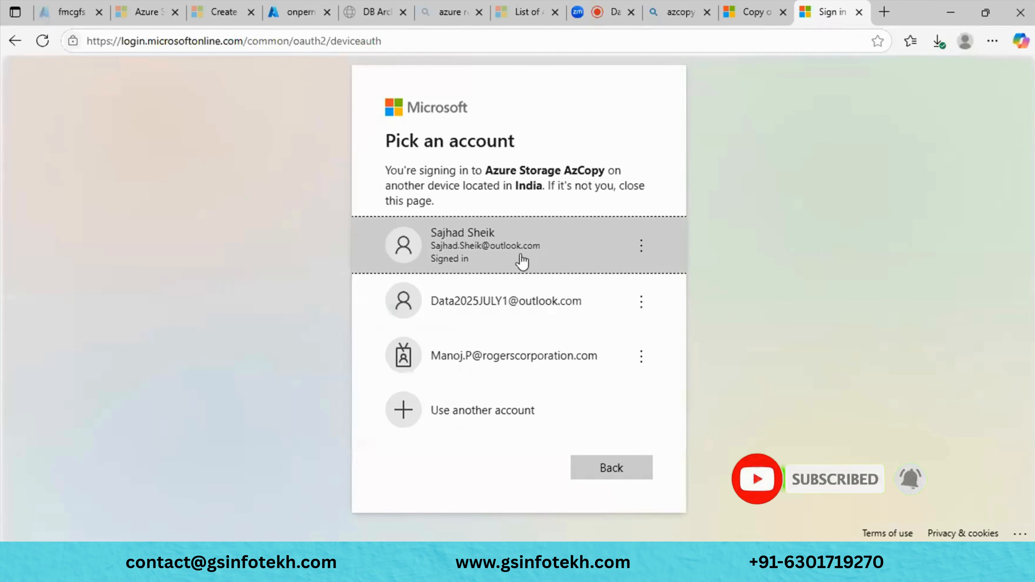
left_click(521, 251)
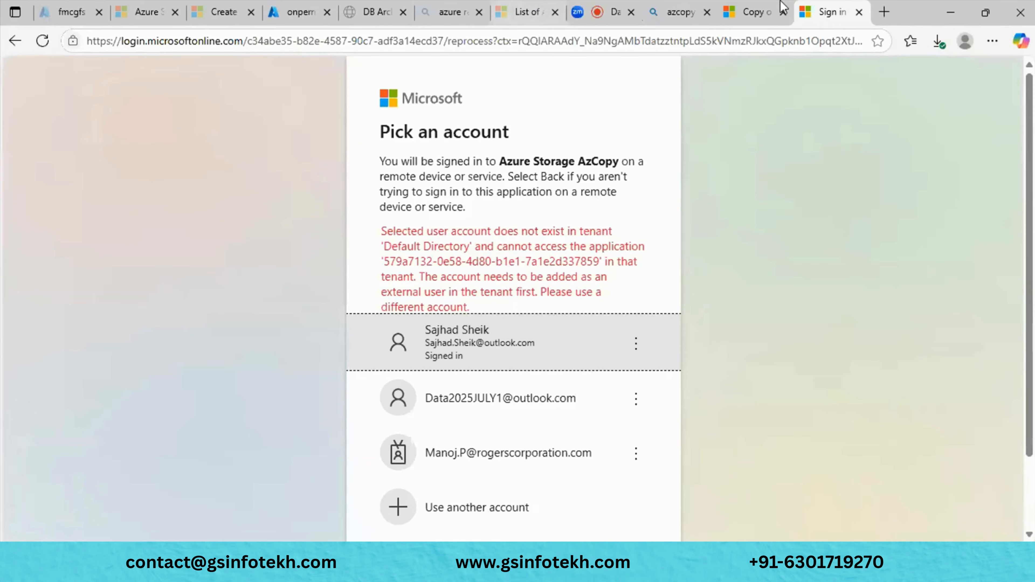
left_click(951, 11)
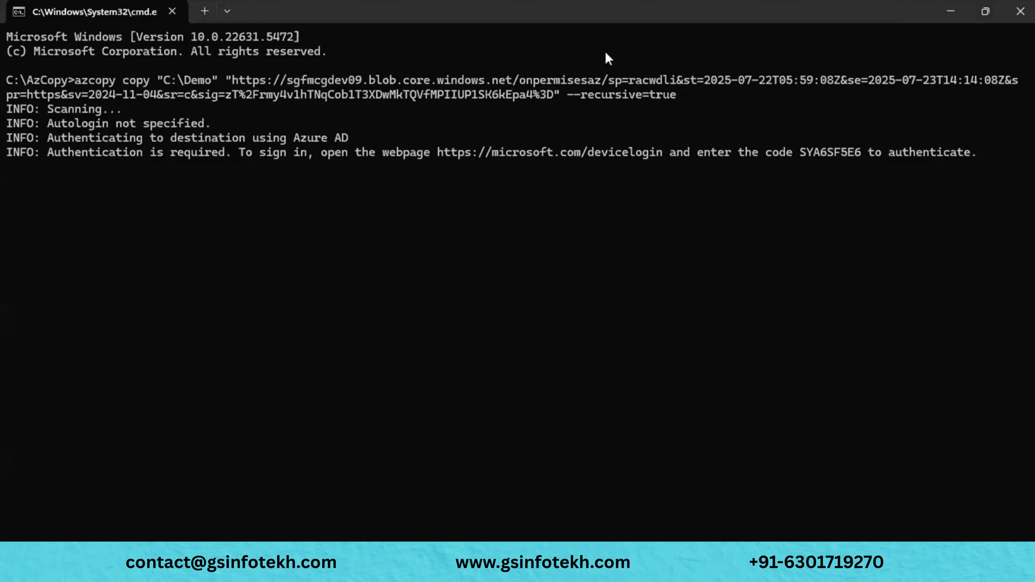
- Open the Shared access signature page of the sgfmcgdev09 storage account in Azure Portal
mouse_move(422, 573)
left_click(401, 518)
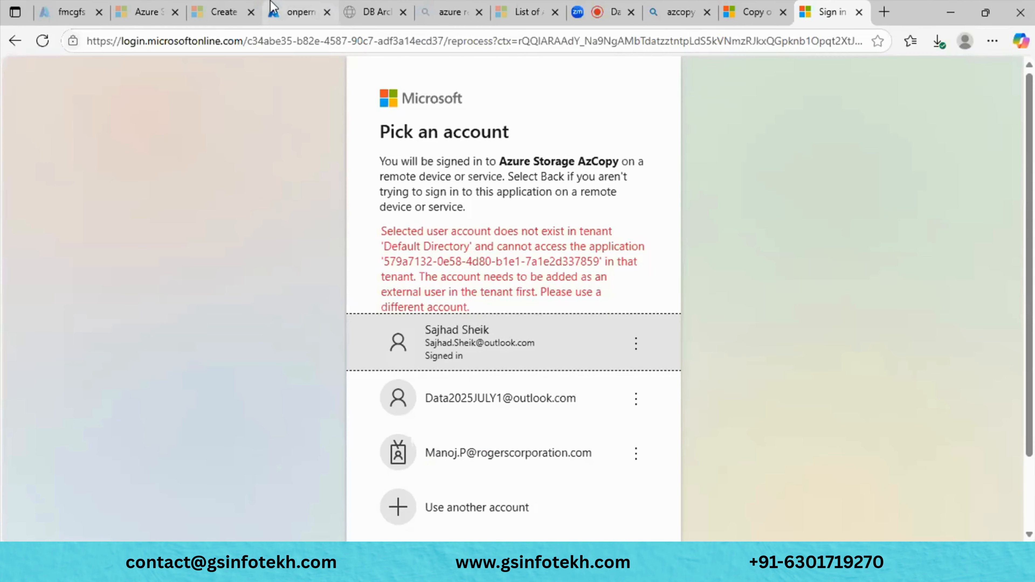
left_click(273, 9)
left_click(165, 100)
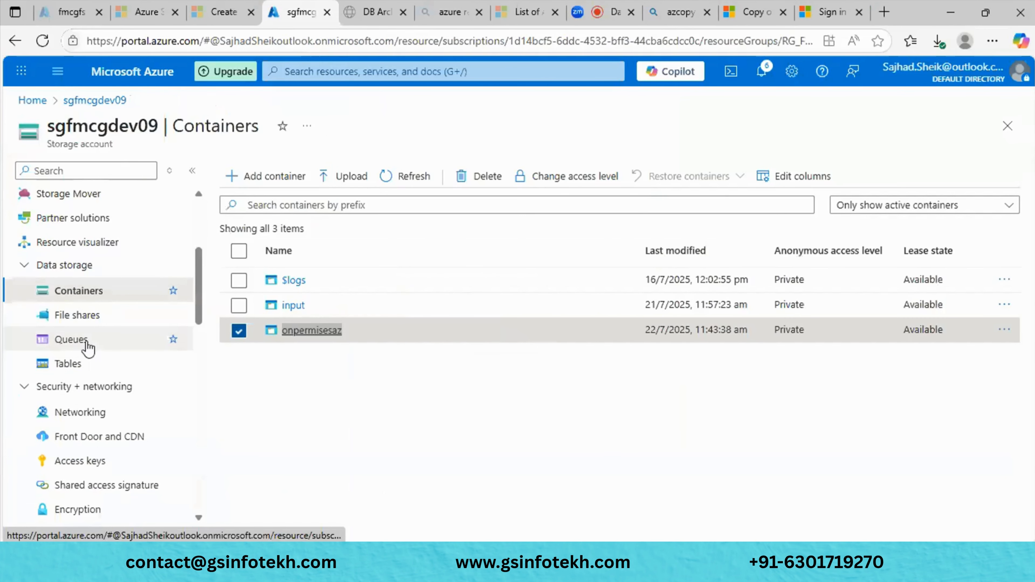
scroll(93, 461, "down", 5)
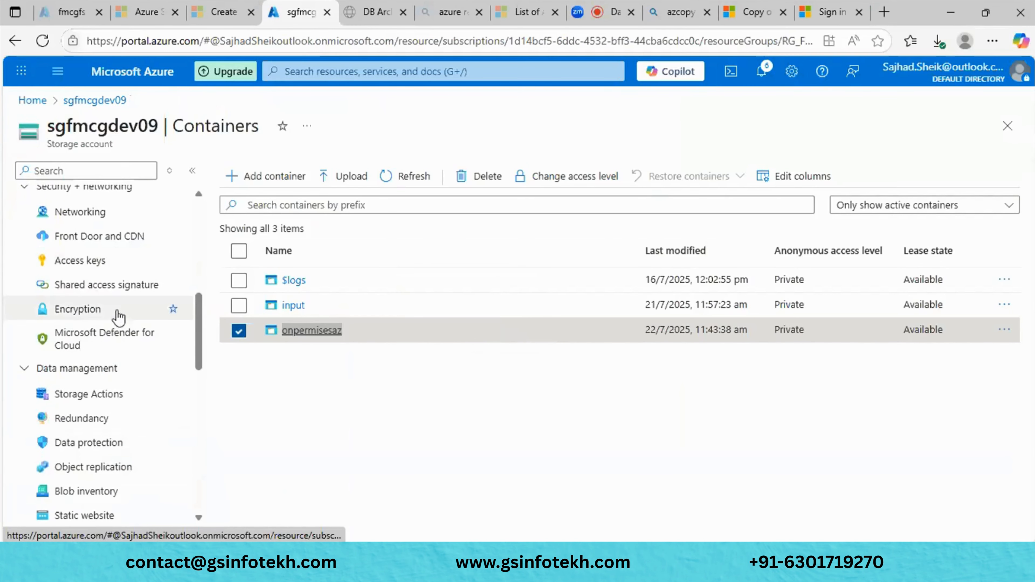
left_click(133, 265)
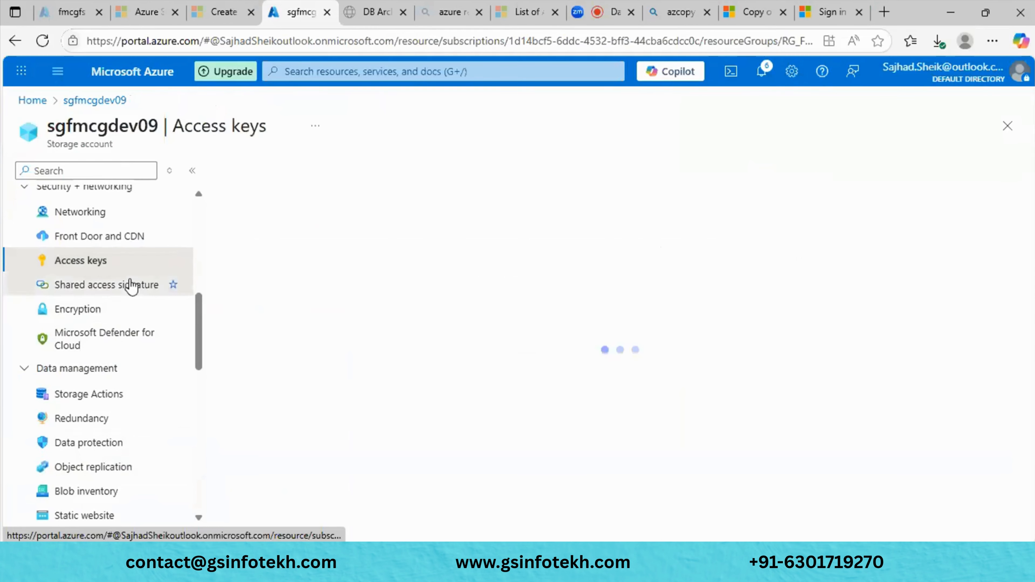
left_click(130, 286)
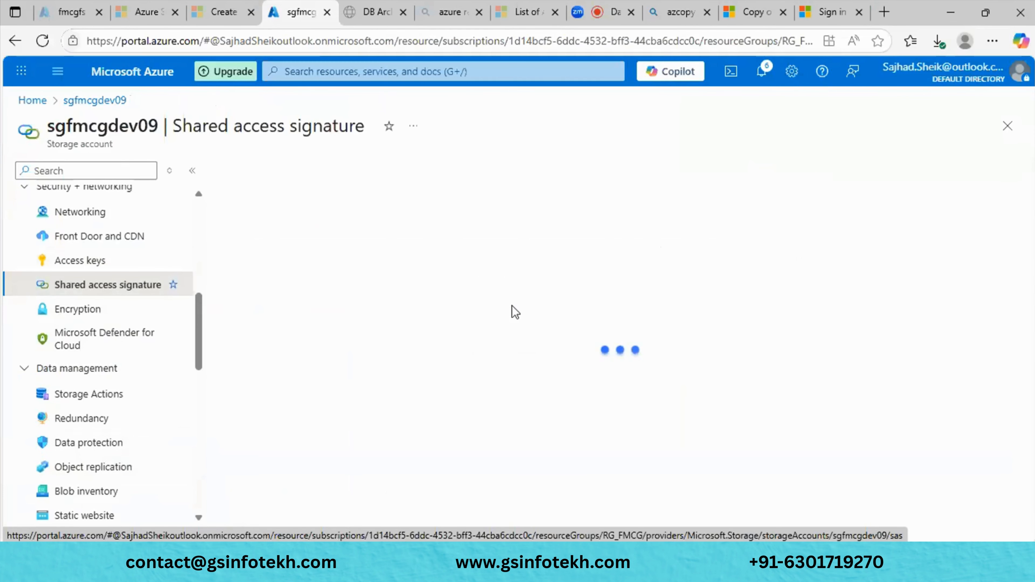
- Allow Service, Container and Object resource types and set the end date to 07/23/2025
scroll(513, 310, "down", 3)
left_click(227, 262)
left_click(287, 262)
left_click(359, 263)
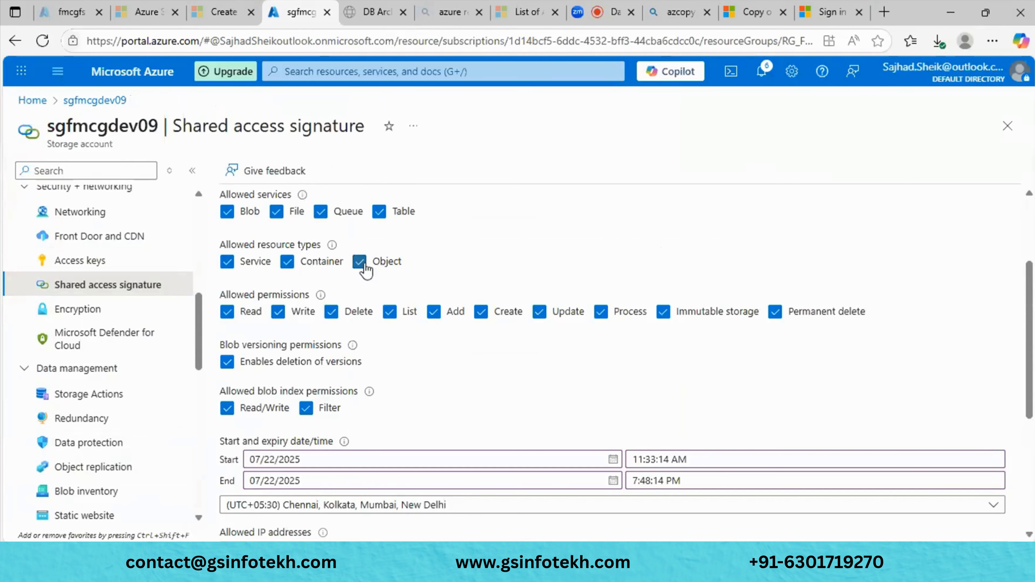
scroll(363, 263, "down", 4)
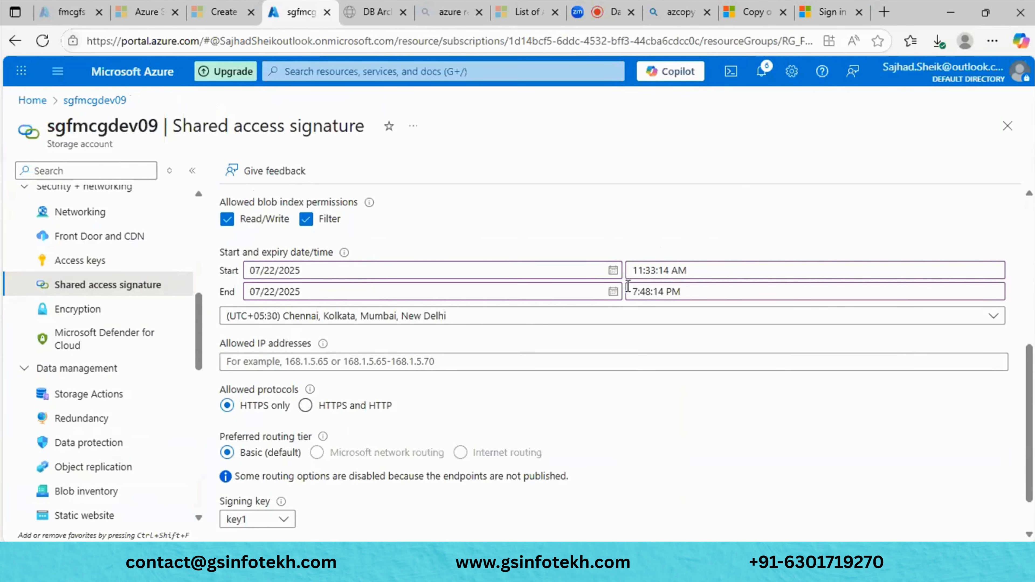
left_click(613, 292)
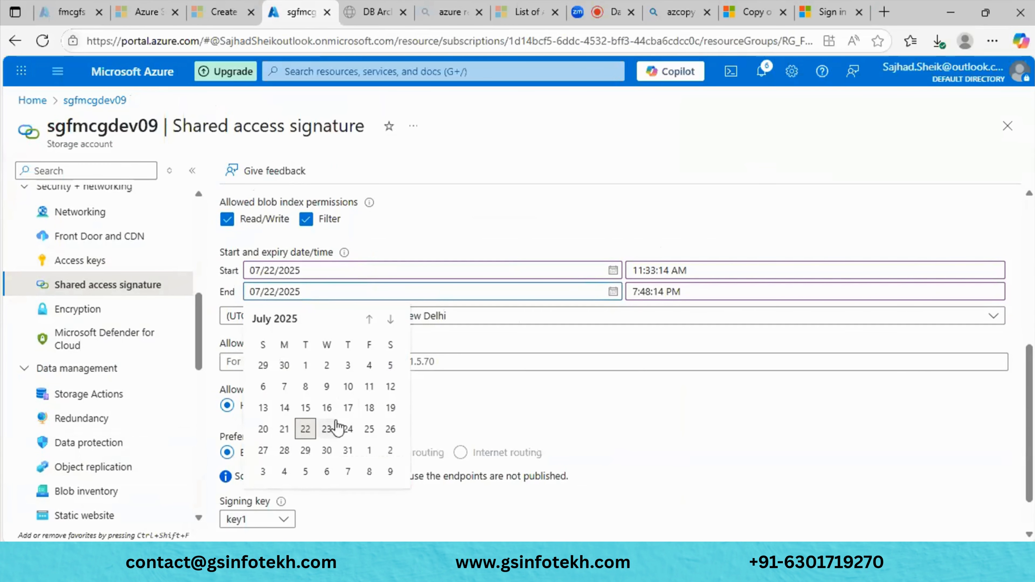
left_click(336, 427)
- Generate the SAS and connection string, then copy the SAS token
scroll(609, 404, "down", 1)
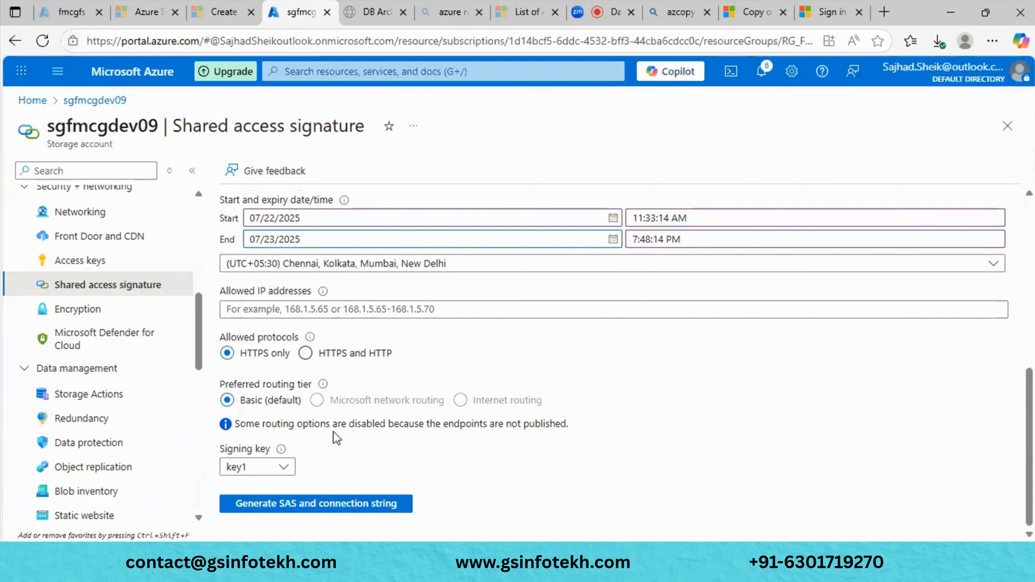
left_click(307, 502)
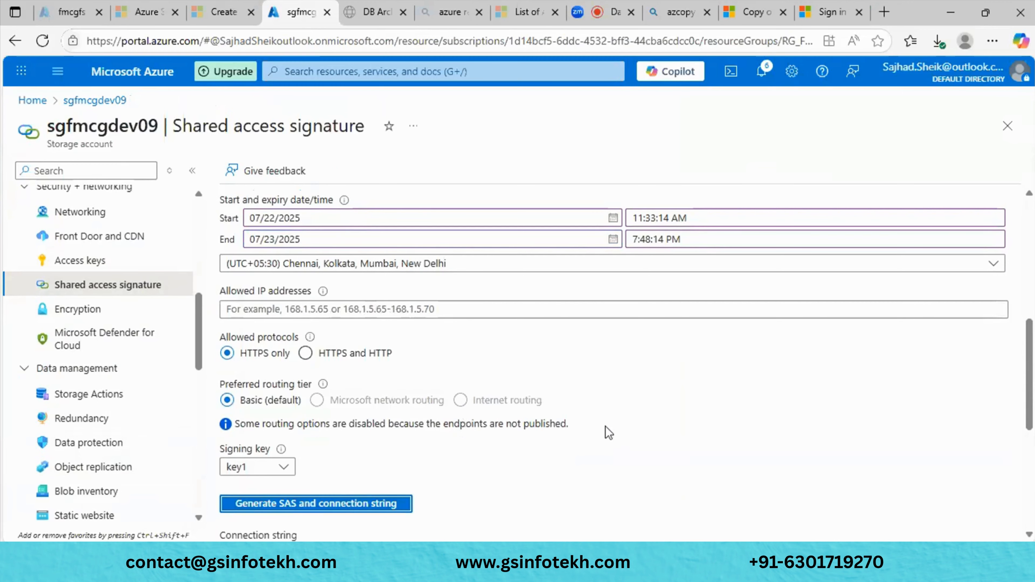
scroll(609, 432, "down", 1)
scroll(609, 432, "down", 3)
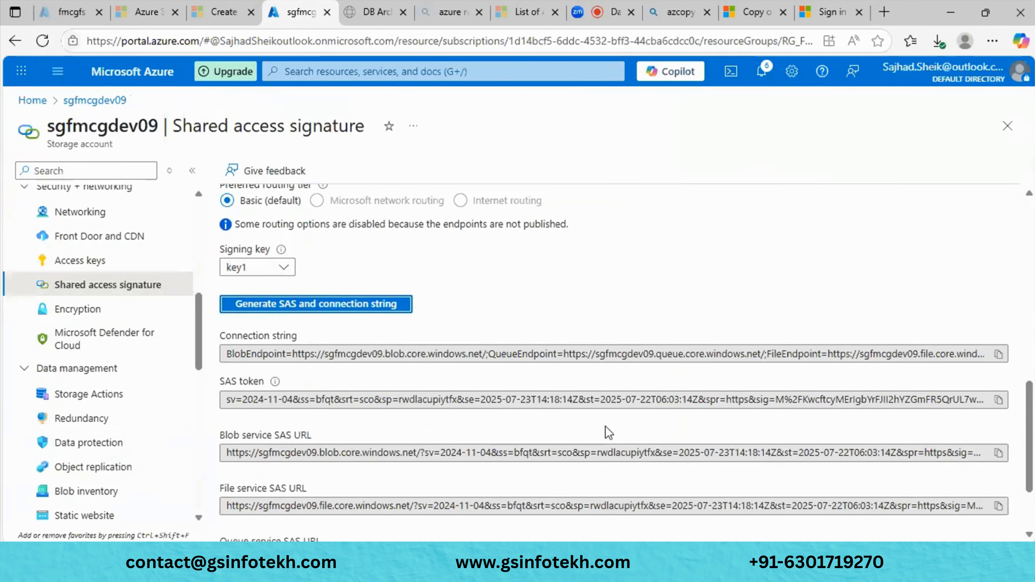
scroll(605, 427, "up", 9)
scroll(606, 426, "down", 11)
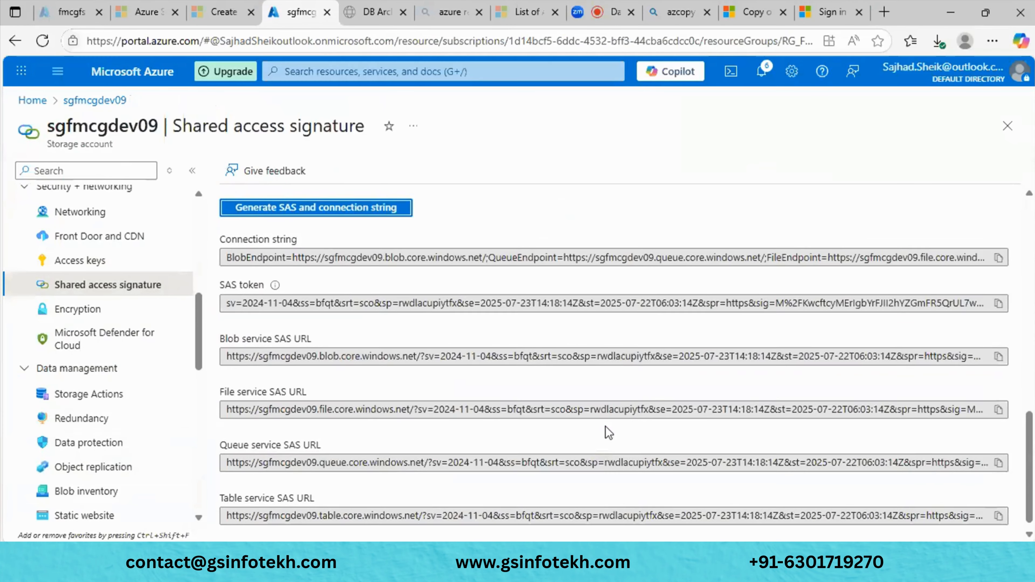
left_click(999, 302)
- Swap the old SAS query in Notepad's azcopy container URL for the new token and copy the command
key("alt+Tab")
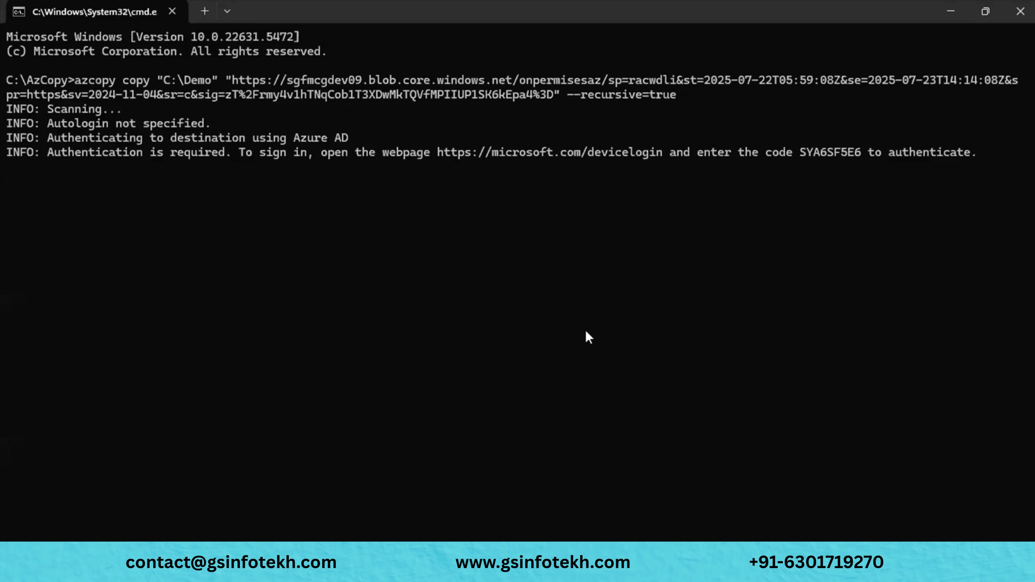
left_click(389, 562)
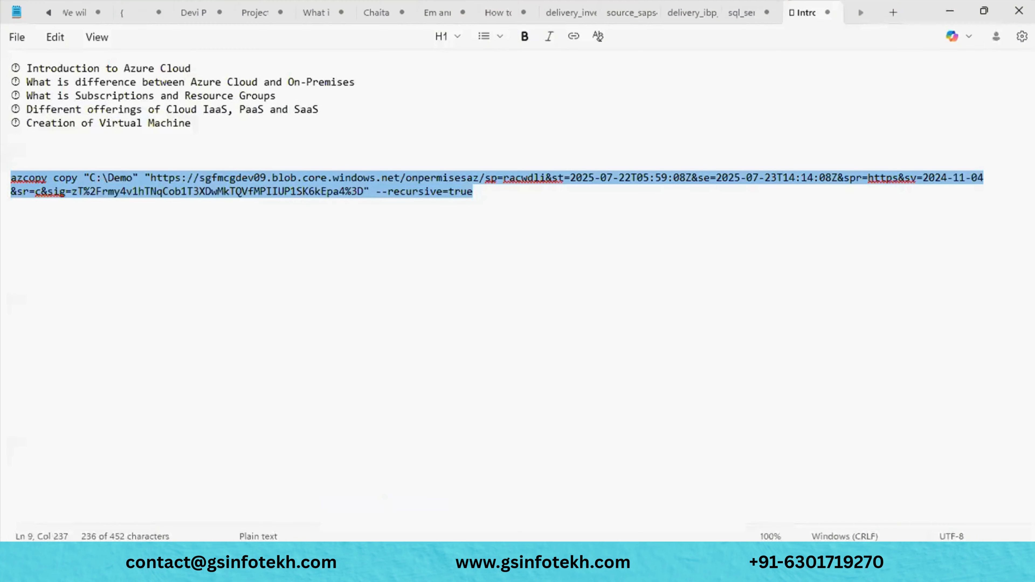
left_click(452, 195)
left_click_drag(364, 192, 491, 185)
key("ctrl+v")
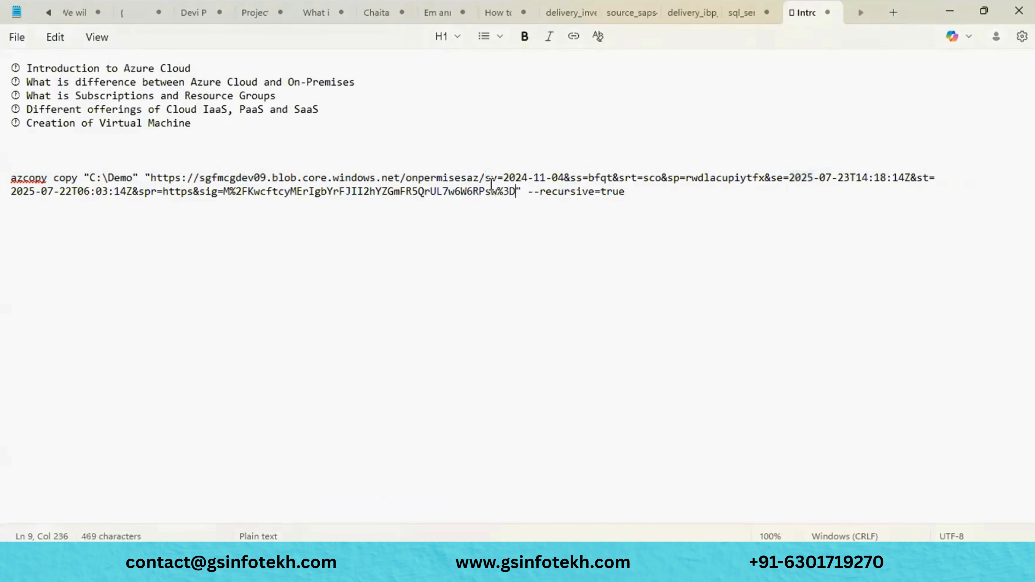
left_click_drag(631, 191, 18, 174)
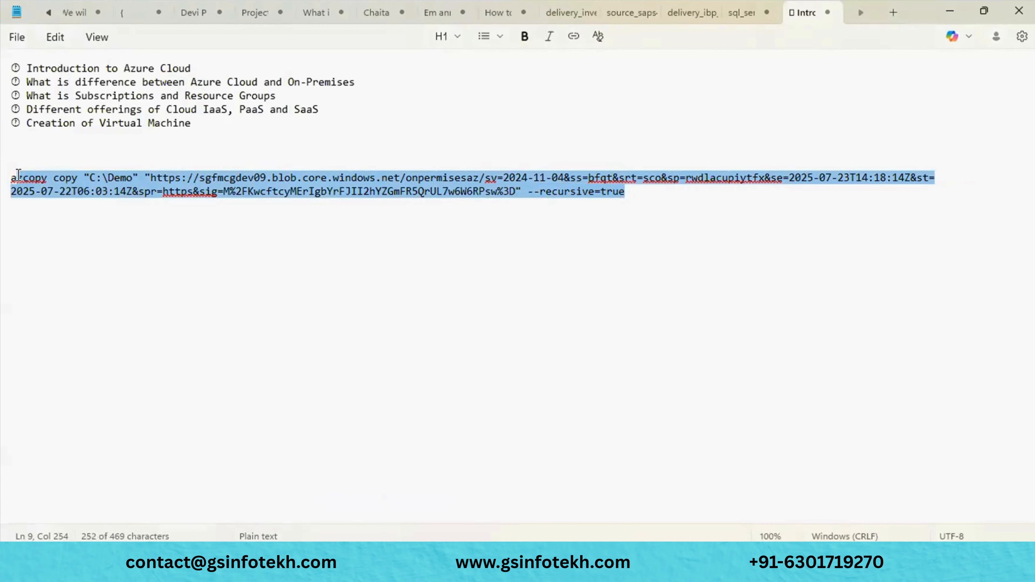
key("alt+Tab")
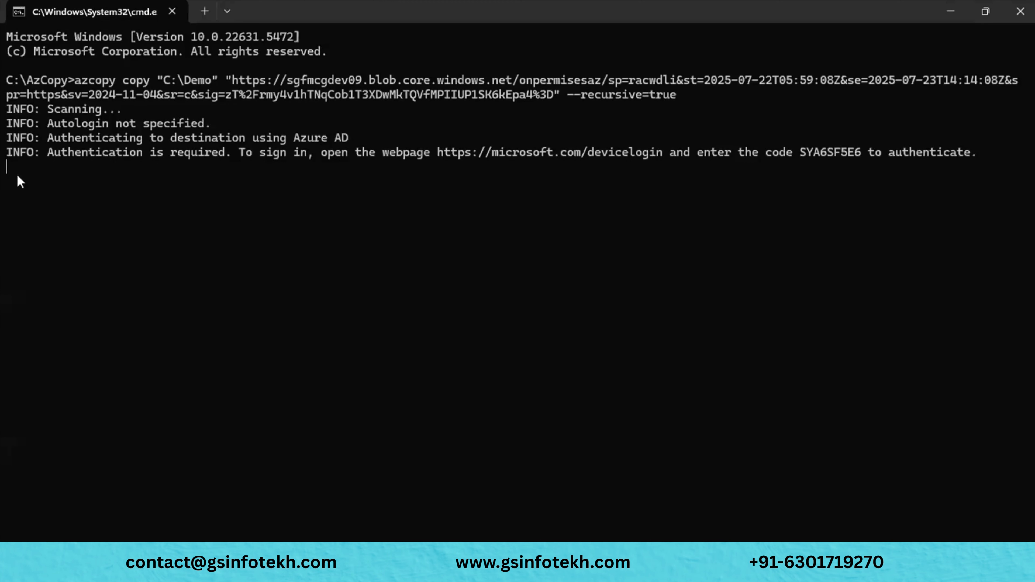
key("alt+Tab")
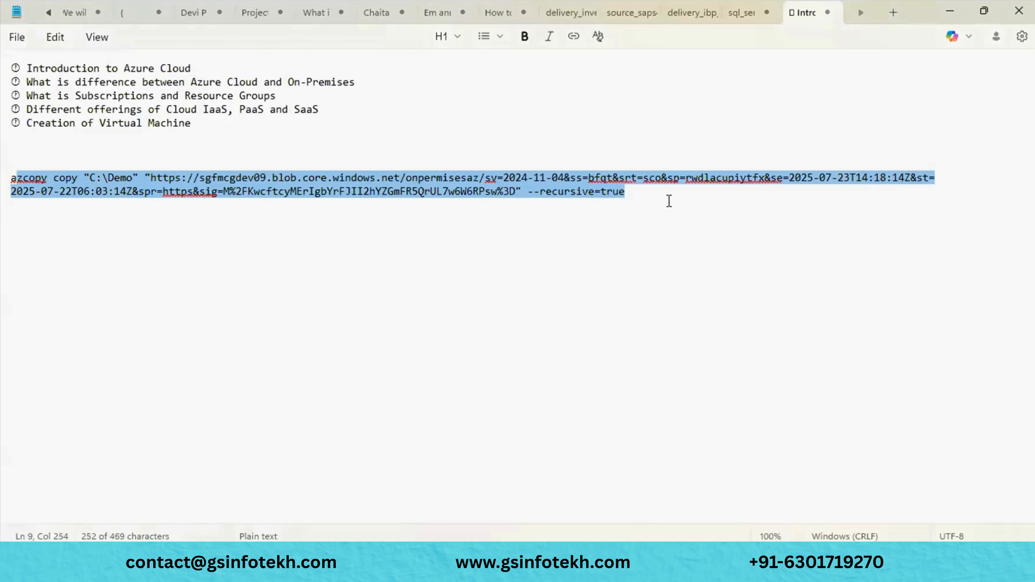
left_click(669, 201)
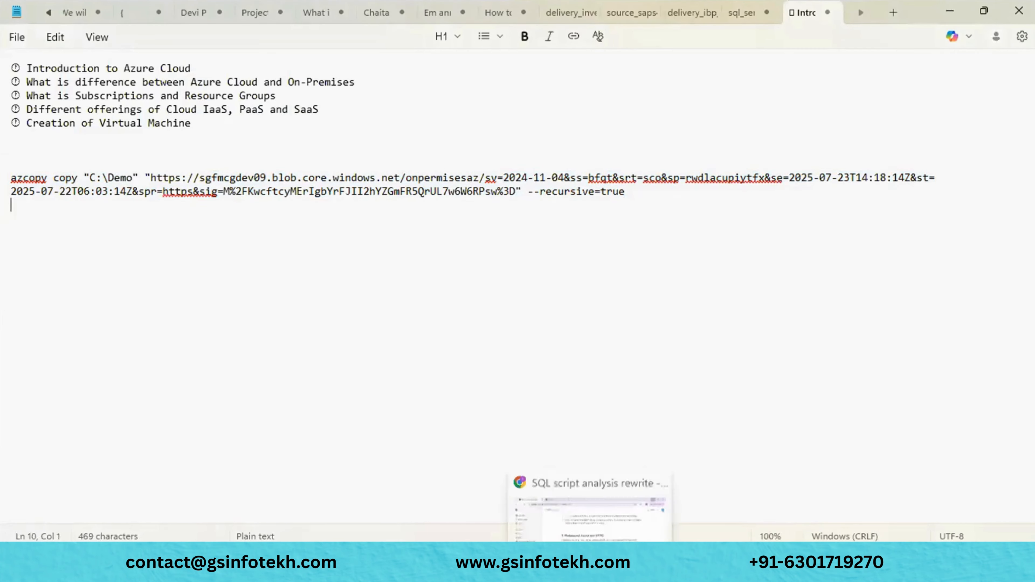
- Open a Command Prompt in the AzCopy folder by entering cmd in its address bar
mouse_move(590, 555)
mouse_move(424, 555)
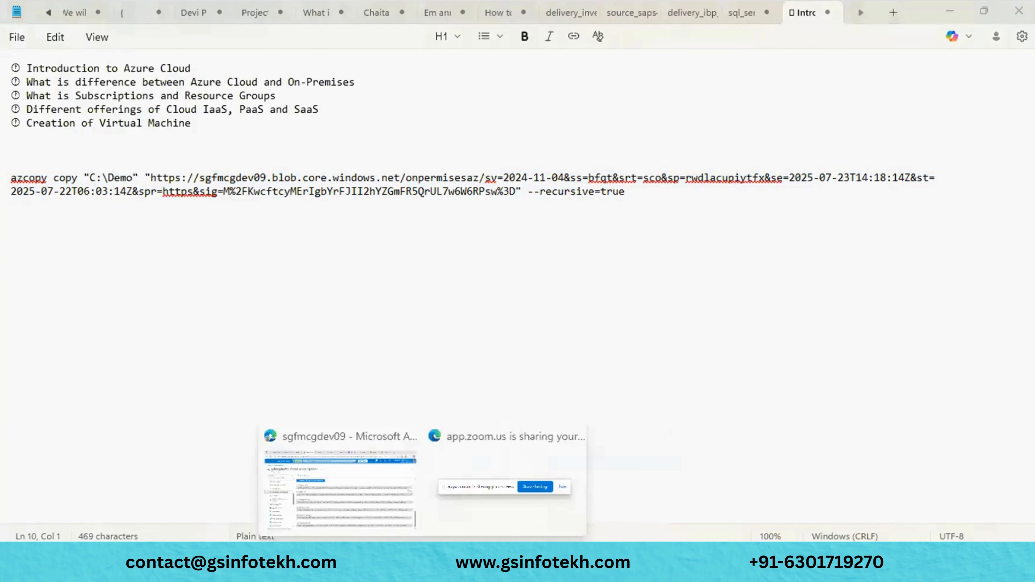
left_click(377, 482)
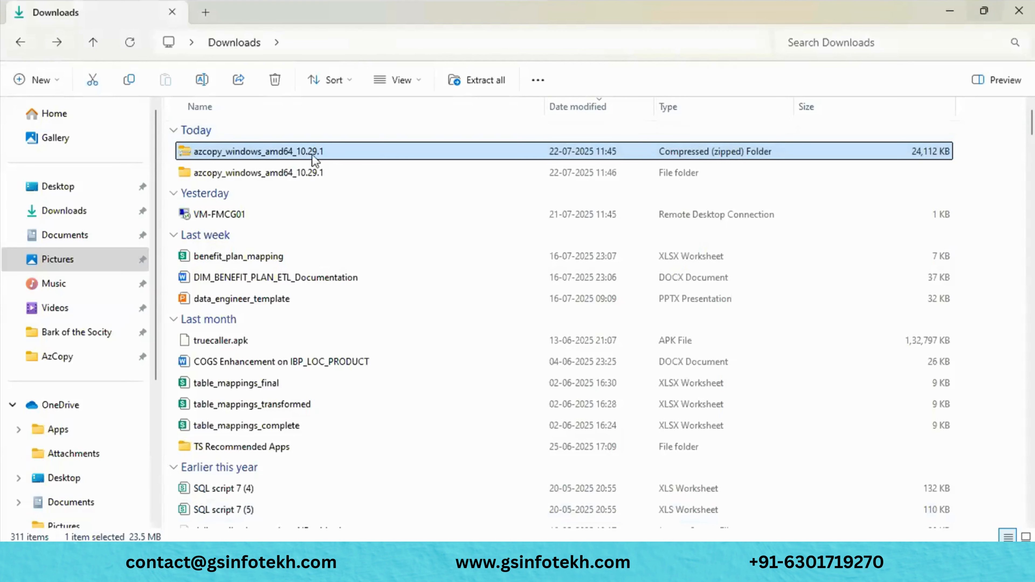
scroll(80, 497, "down", 3)
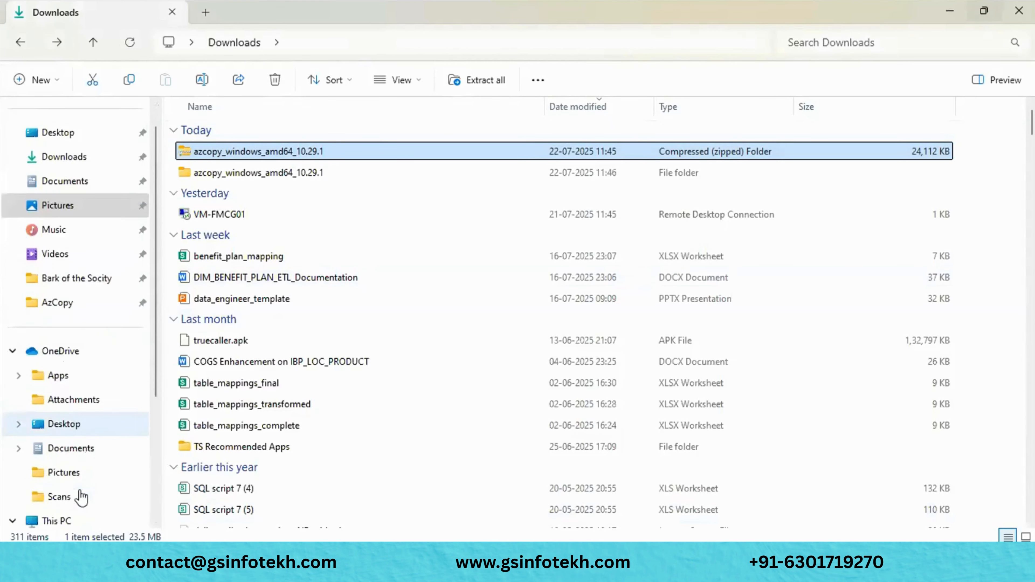
mouse_move(423, 555)
mouse_move(469, 563)
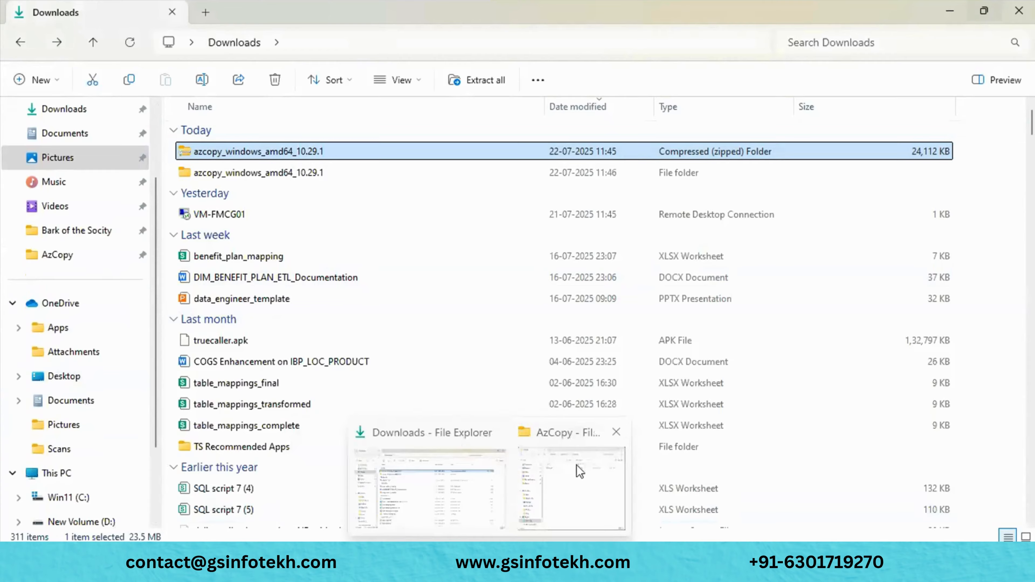
left_click(579, 471)
left_click(441, 48)
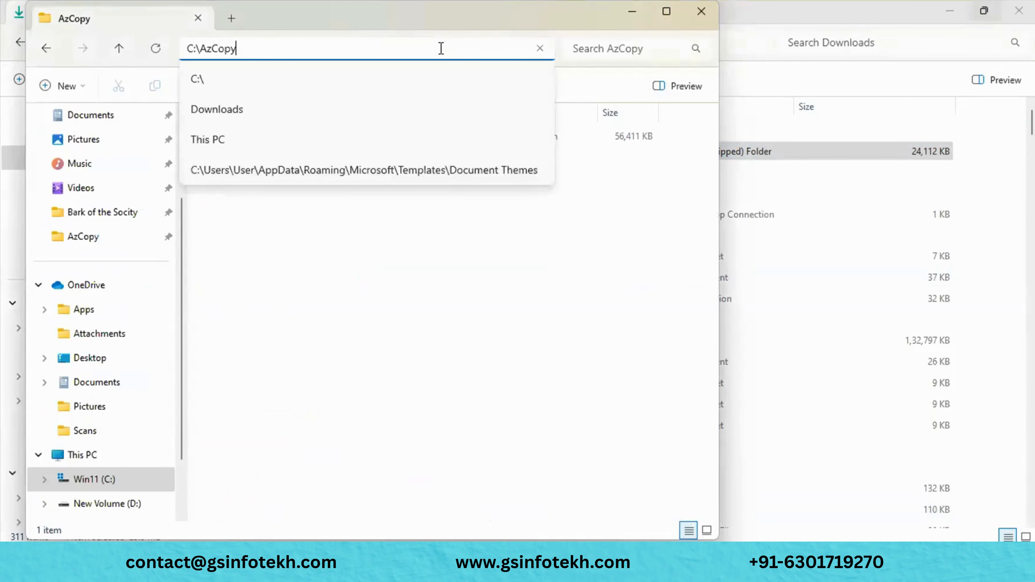
key("ctrl+a")
type("cmd")
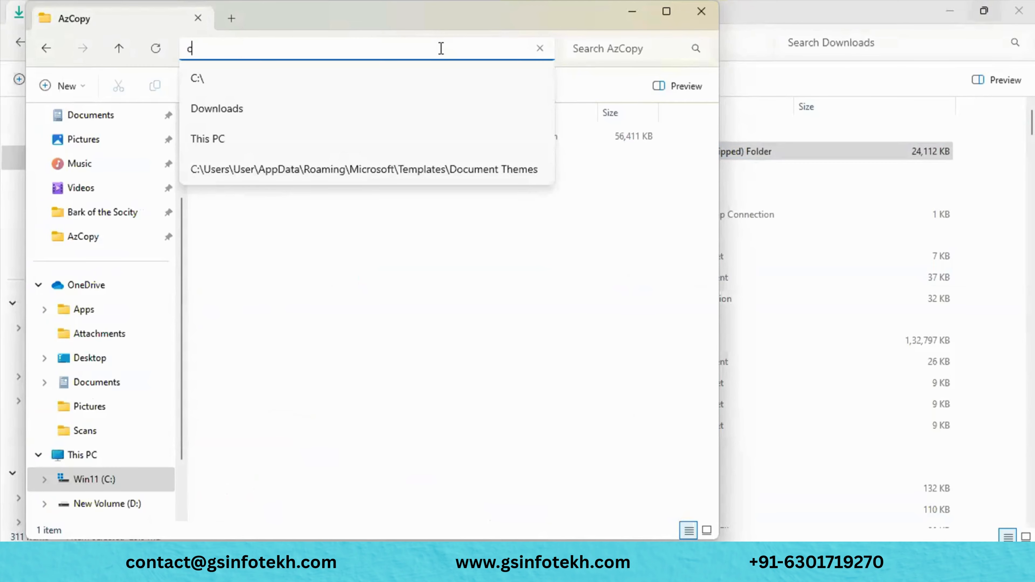
key("Return")
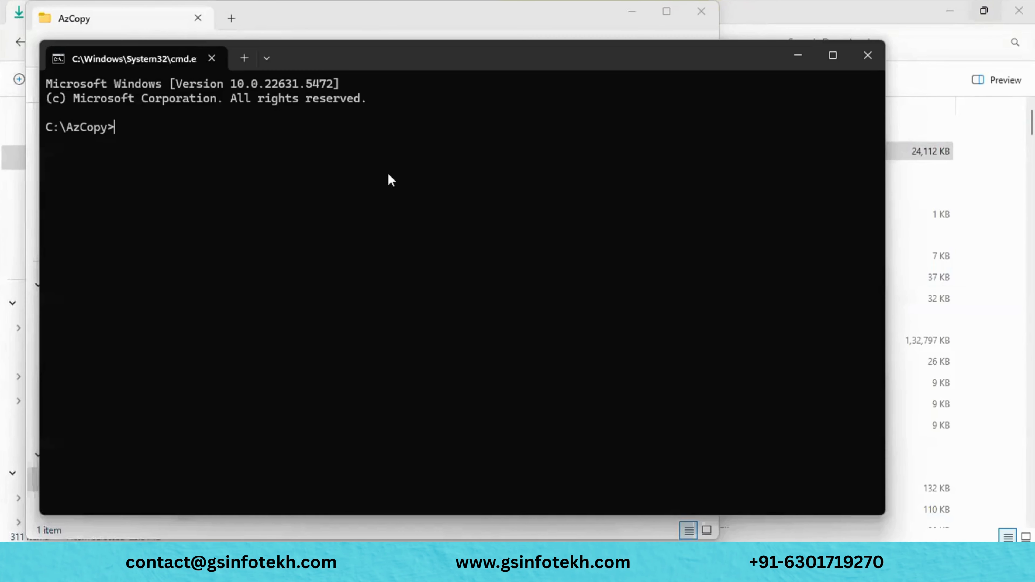
- Paste and run the updated azcopy command, then return to the Notepad++ command notes
key("ctrl+v")
left_click(430, 396)
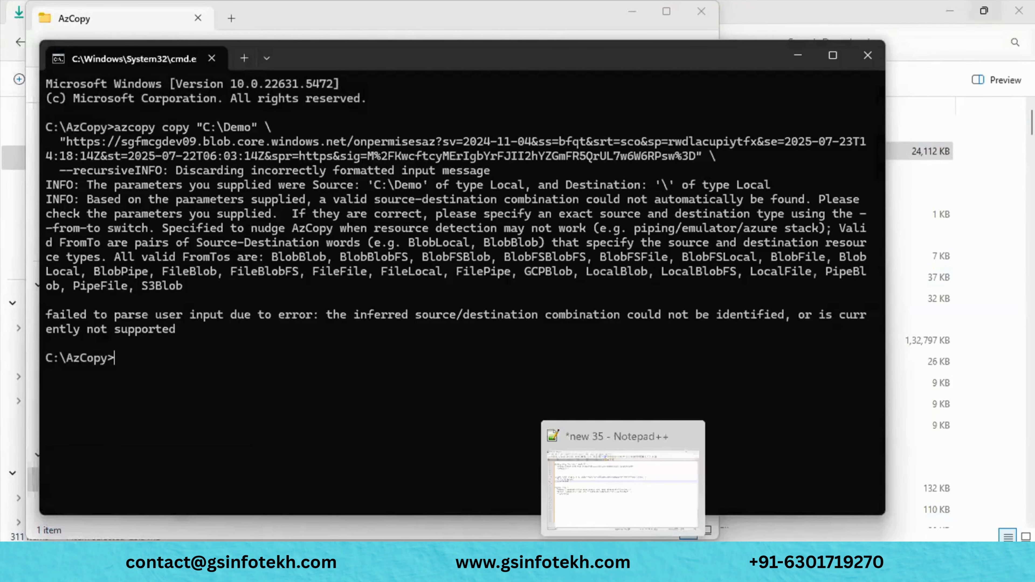
left_click(622, 571)
scroll(323, 298, "up", 3)
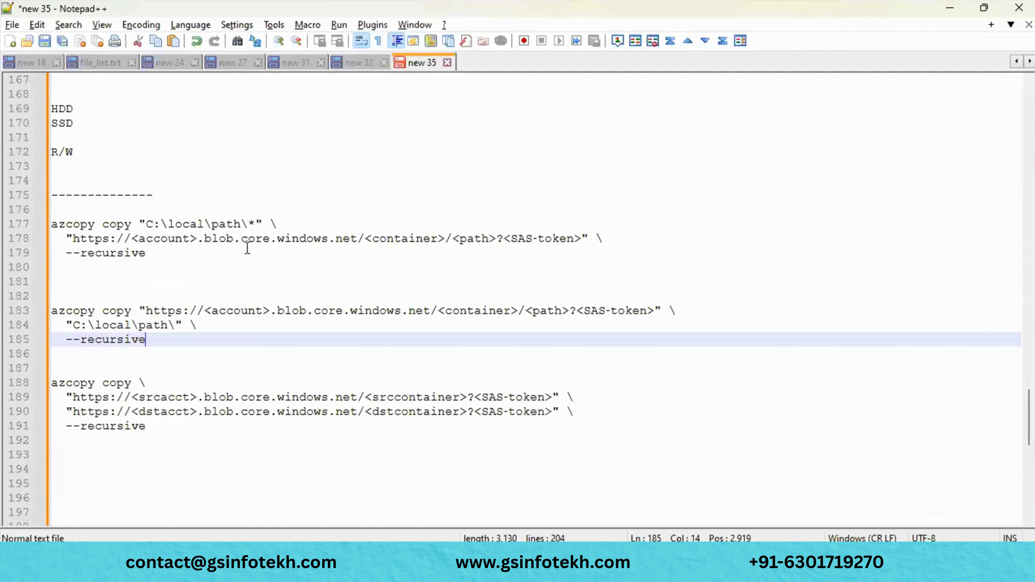
- Select the <SAS-token> placeholder on line 178 and copy the generated SAS token from Azure
left_click(505, 240)
left_click_drag(505, 239, 582, 240)
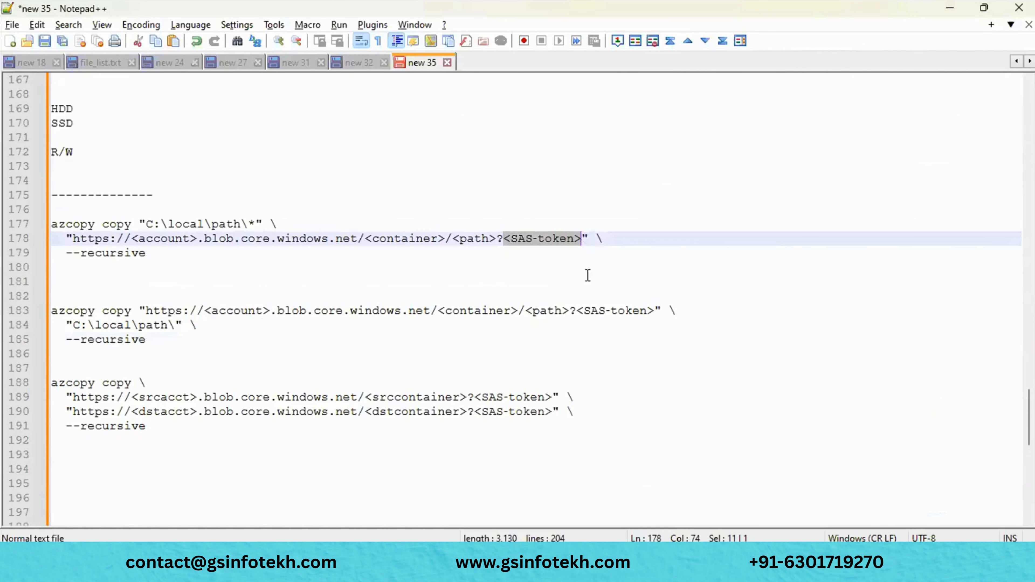
key("alt+Tab")
key("alt+Tab")
key("alt+Tab")
key("alt+Tab")
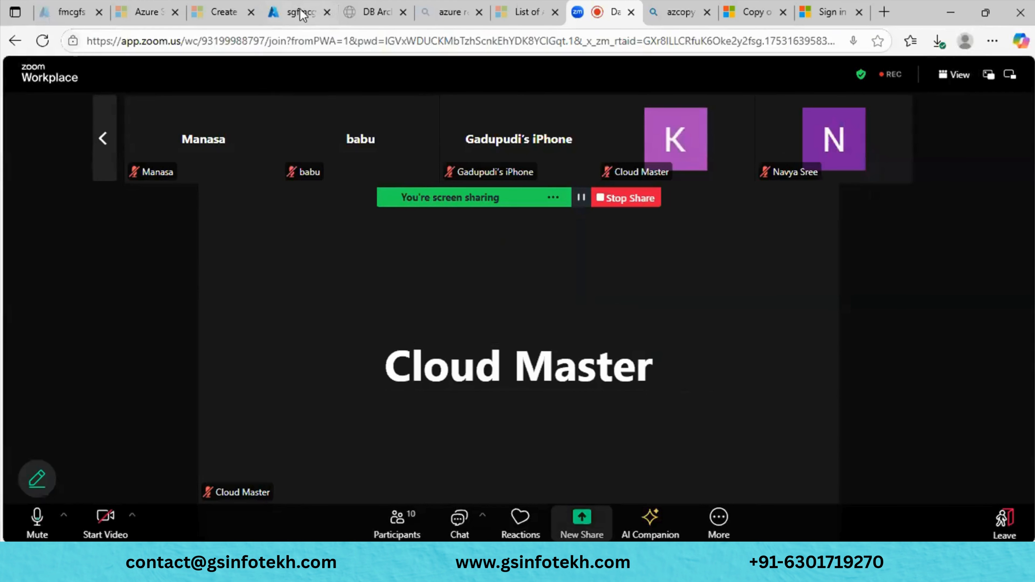
left_click(300, 10)
left_click(999, 302)
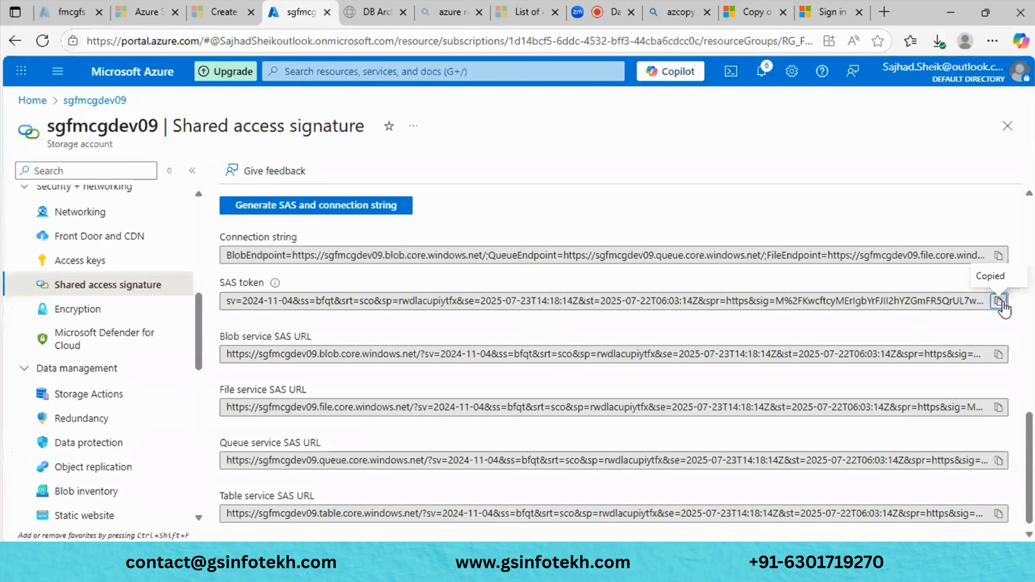
- Paste the copied SAS token over the <SAS-token> placeholder on line 178
key("alt+Tab")
key("alt+Tab")
key("alt+Tab")
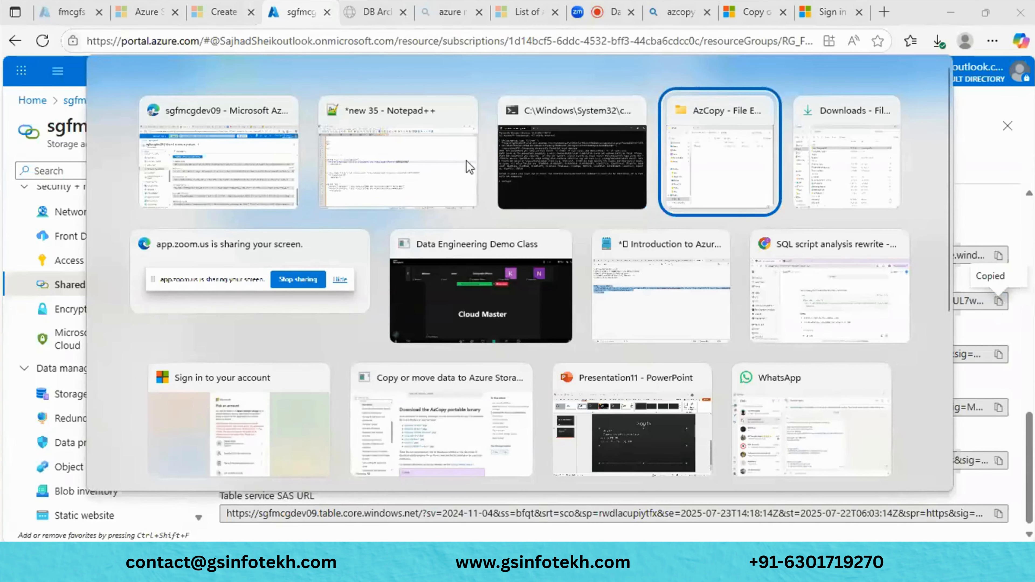
left_click(454, 162)
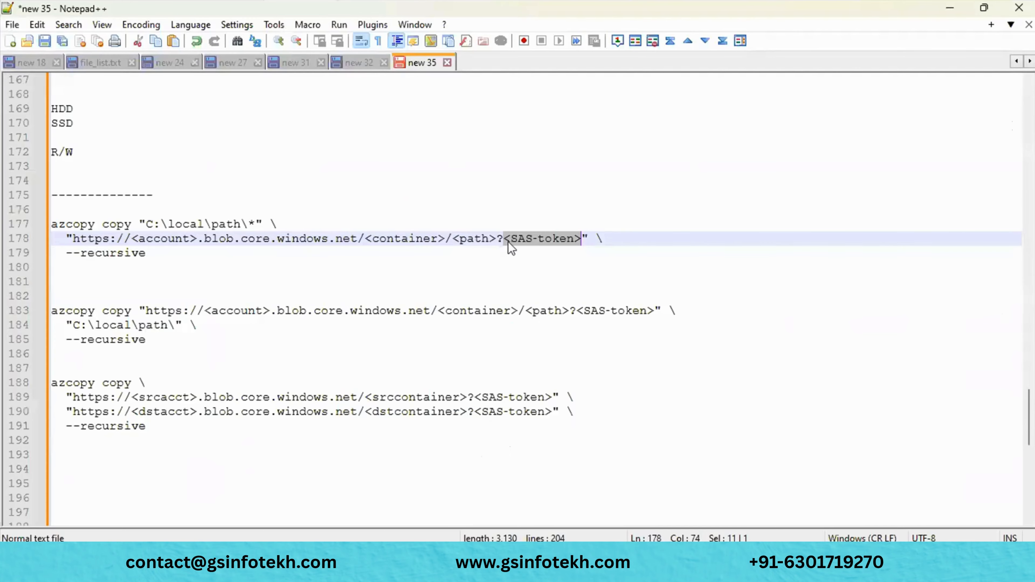
left_click(508, 241)
left_click_drag(505, 241, 584, 241)
key("ctrl+v")
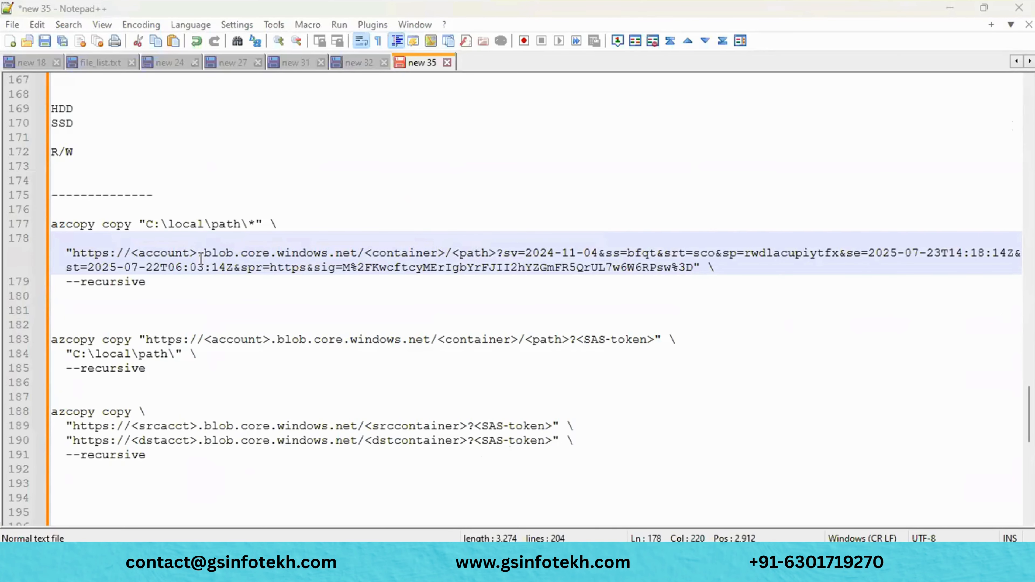
key("alt+Tab")
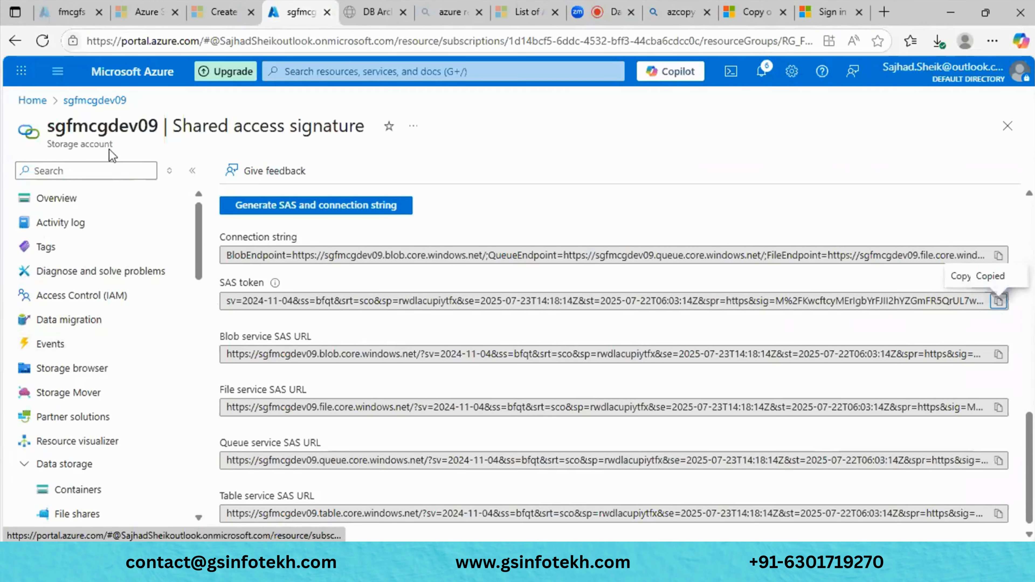
- Copy sgfmcgdev09 from the Azure page title and paste it over <account> in the line-178 URL
double_click(121, 124)
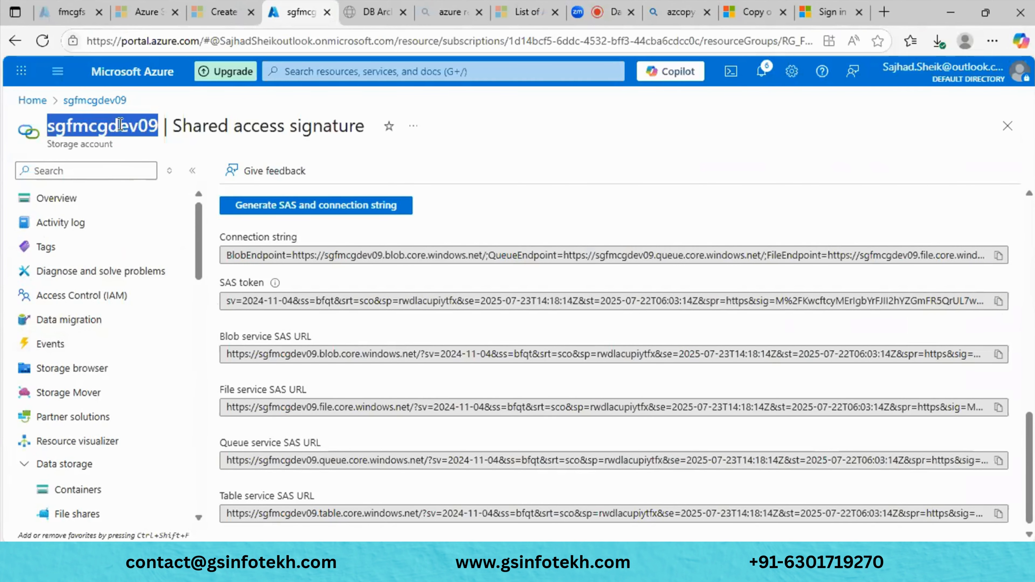
key("alt+Tab")
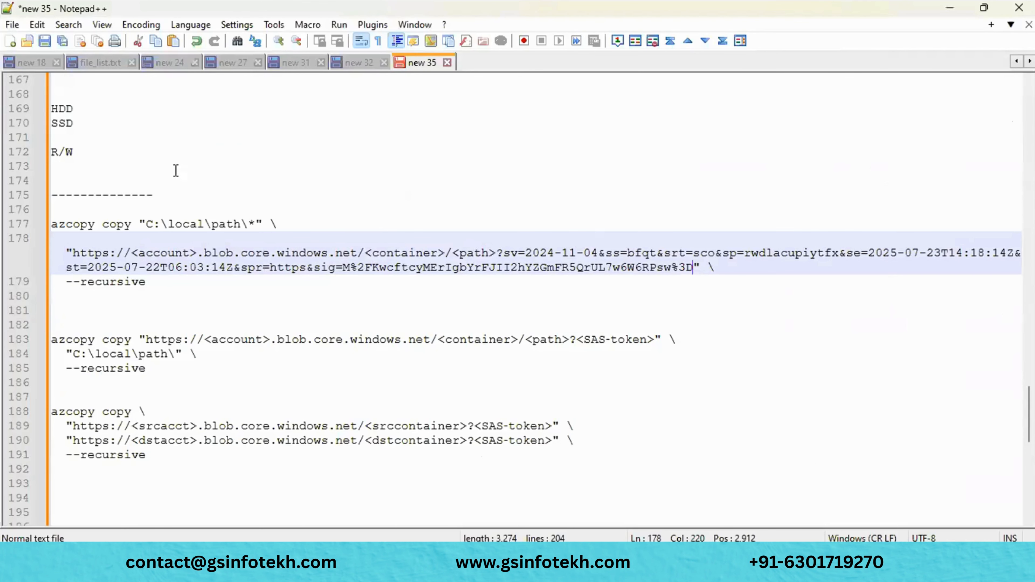
double_click(158, 253)
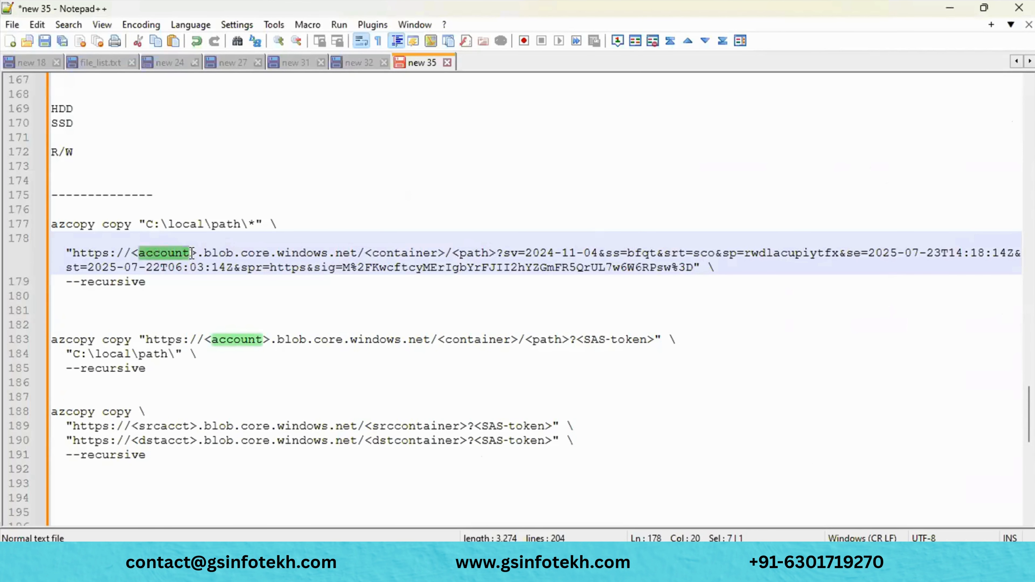
left_click_drag(198, 253, 133, 254)
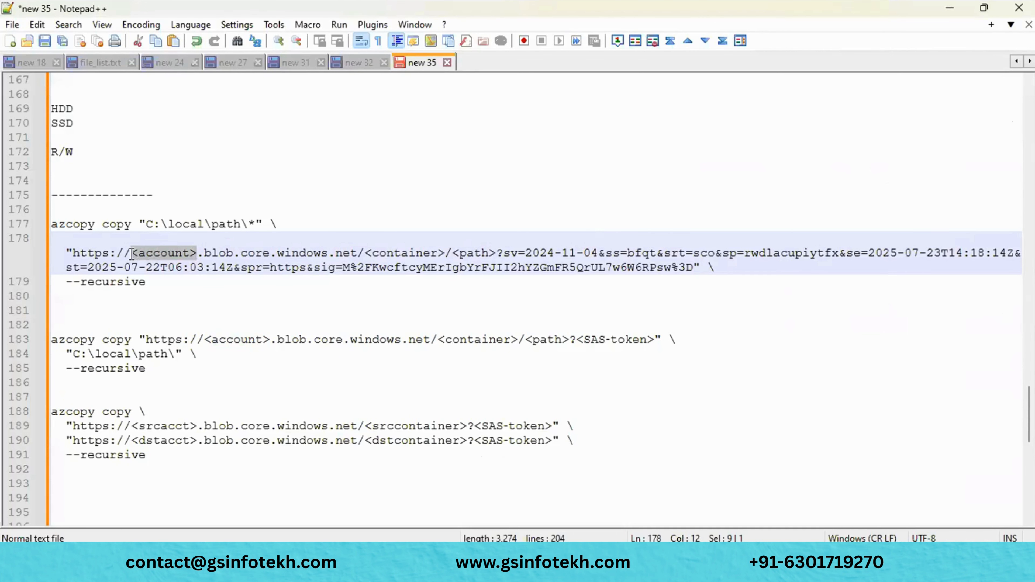
key("ctrl+v")
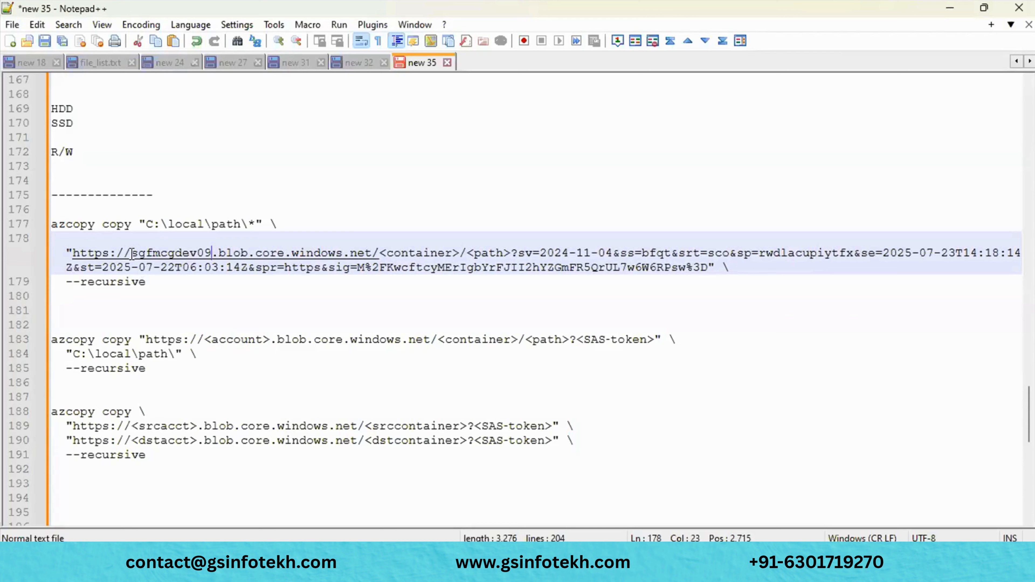
left_click(310, 285)
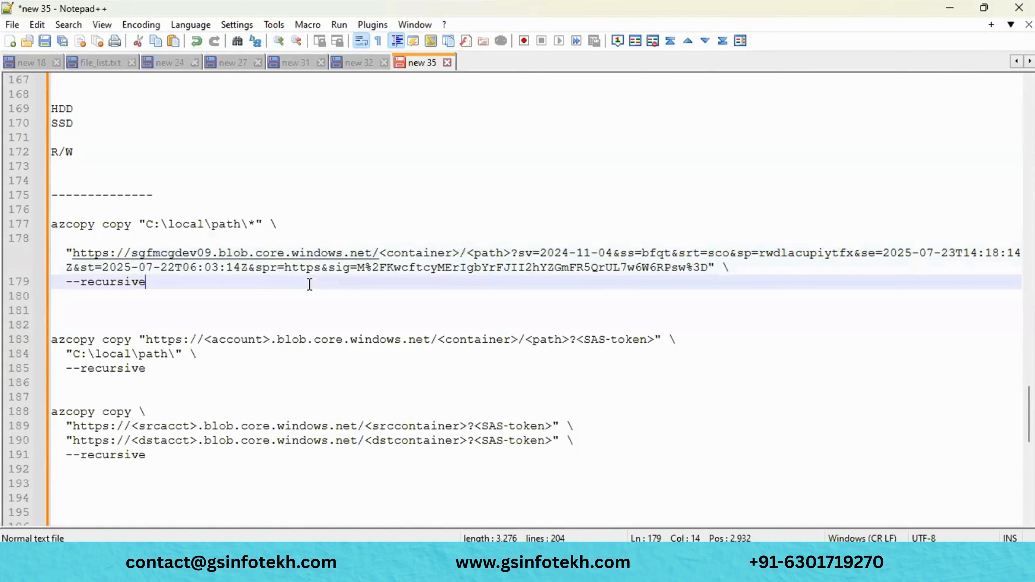
key("alt+Tab")
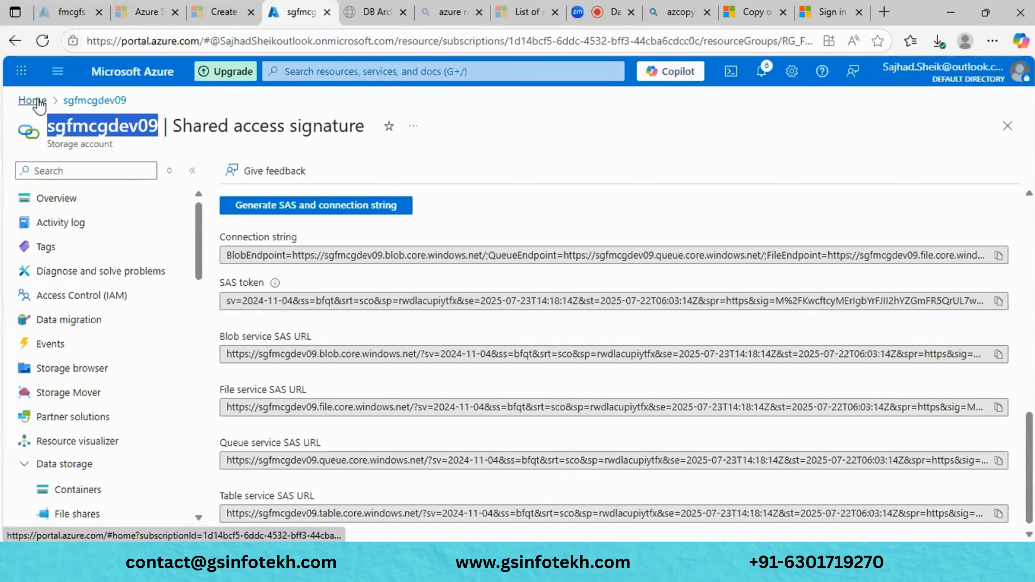
- Navigate from Azure Home to sgfmcgdev09's onpermisesaz container and copy the container name
left_click(40, 102)
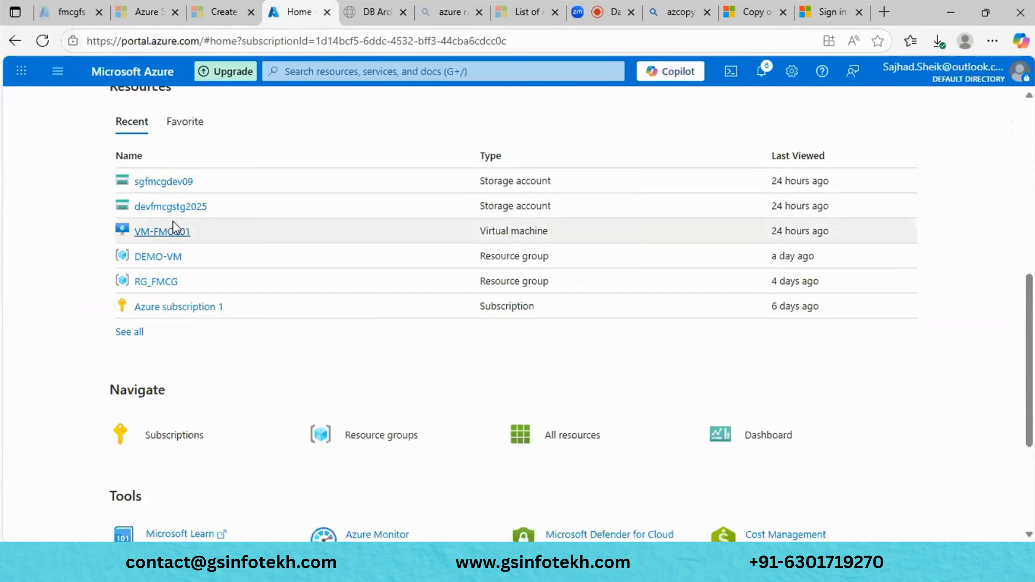
left_click(171, 207)
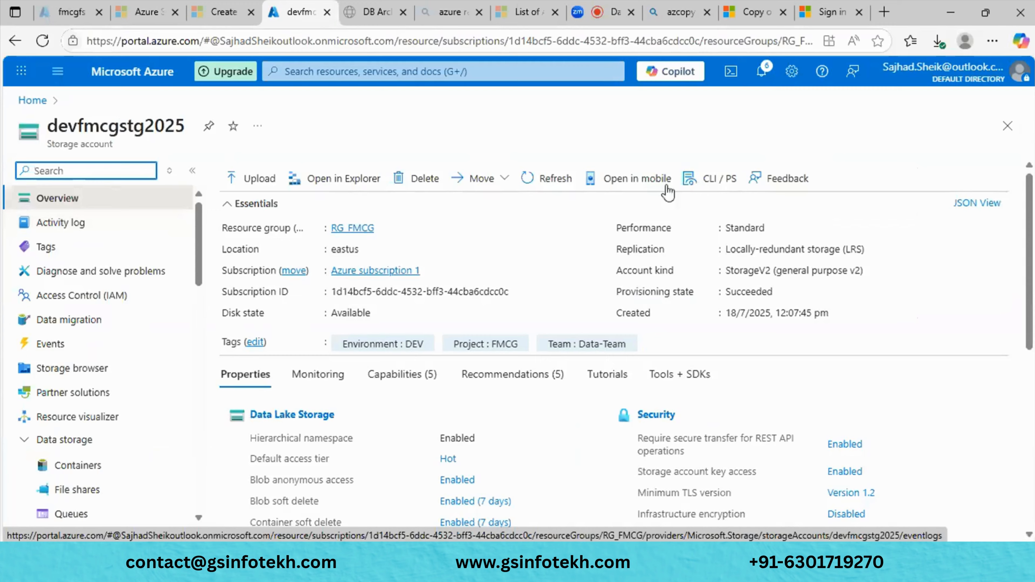
left_click(1007, 130)
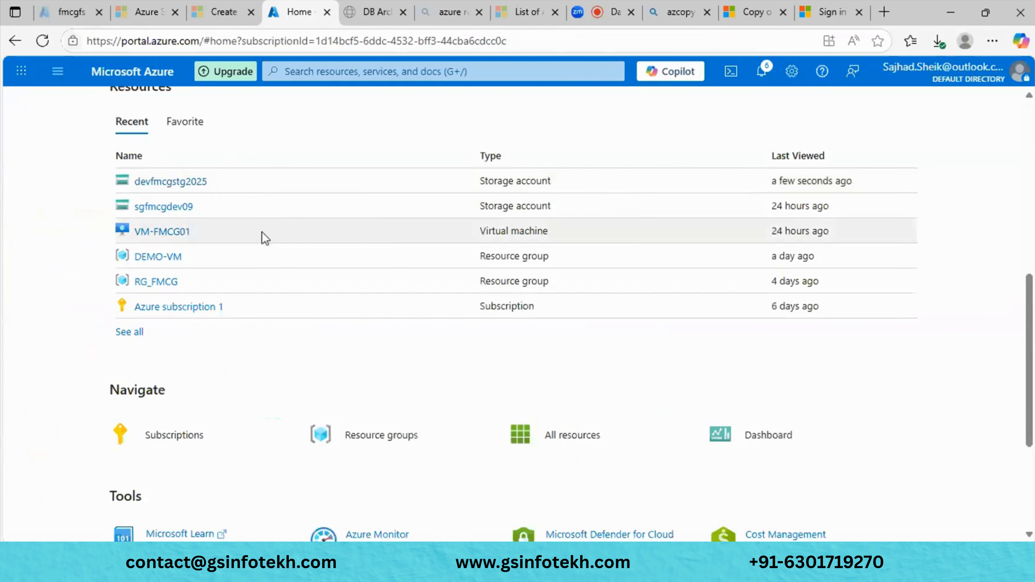
left_click(171, 209)
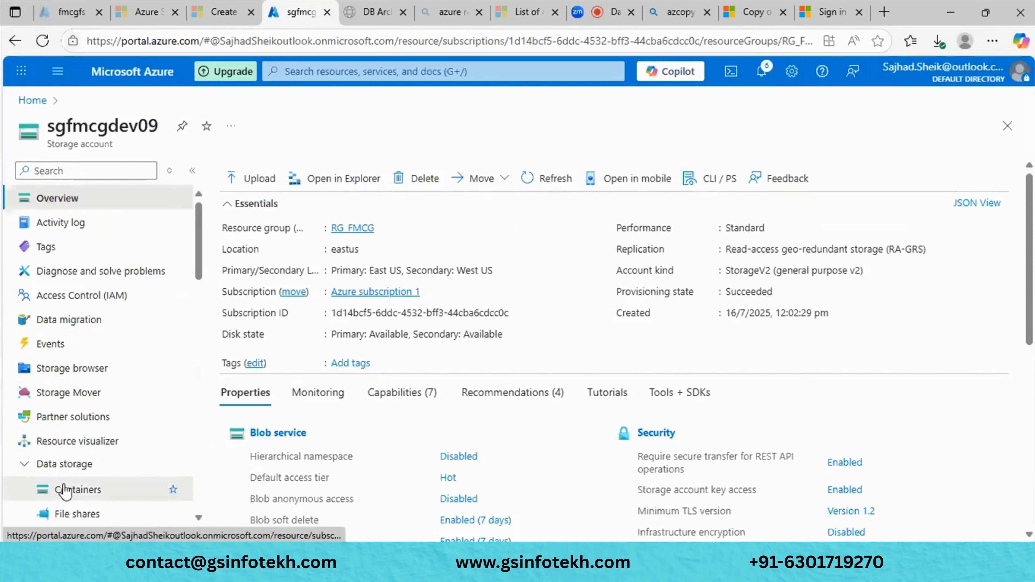
left_click(65, 490)
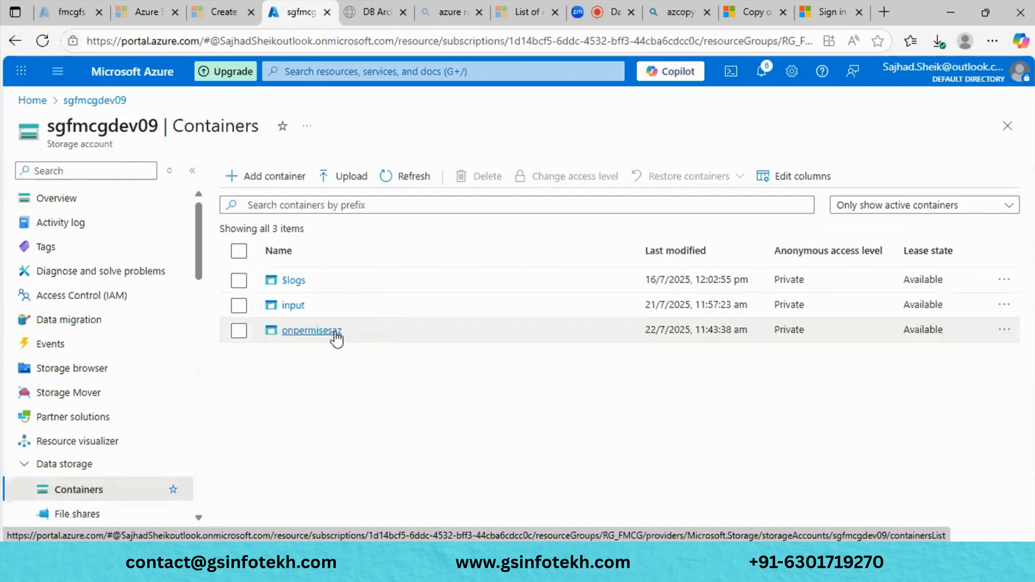
left_click(340, 332)
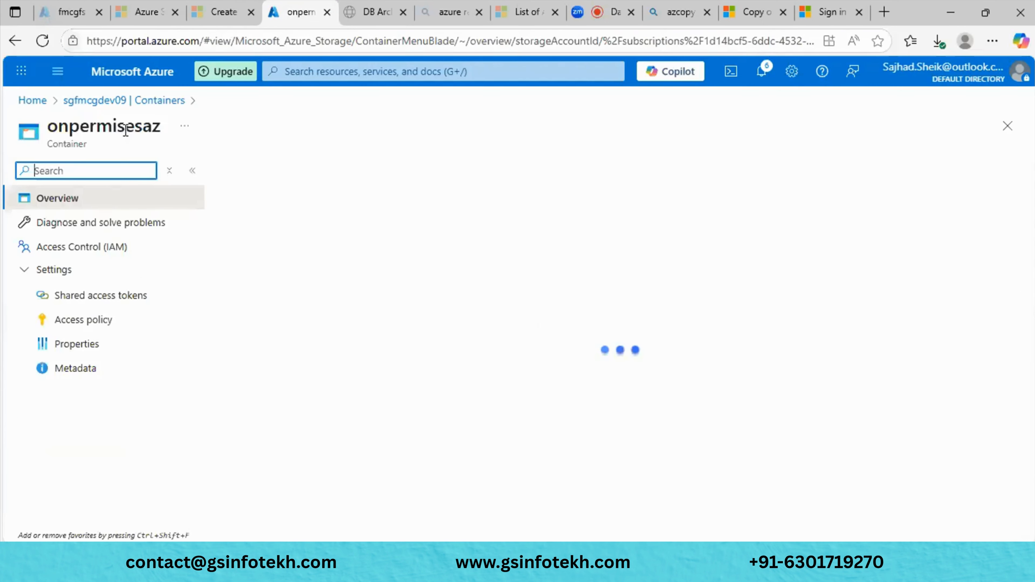
double_click(126, 130)
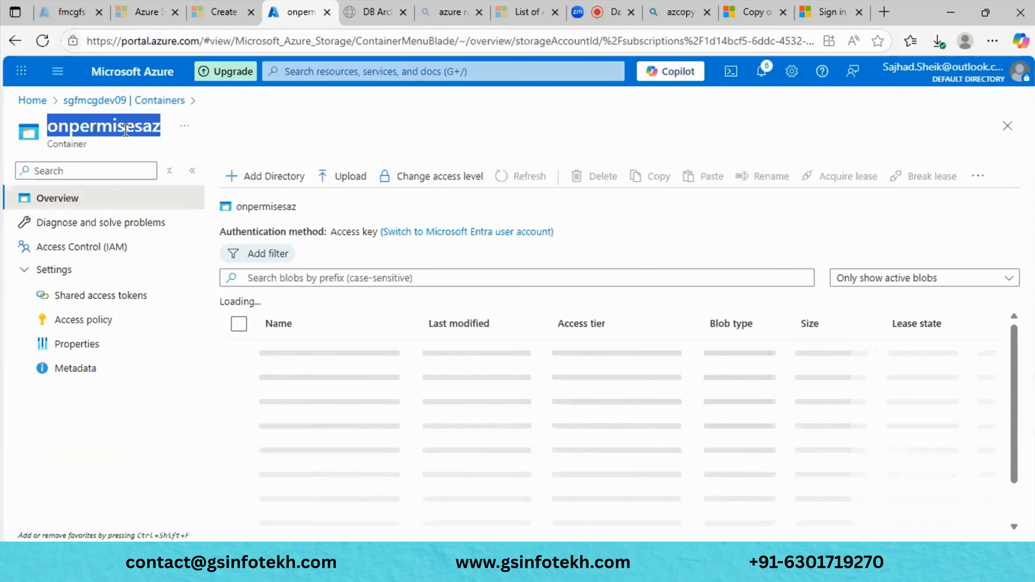
key("alt+Tab")
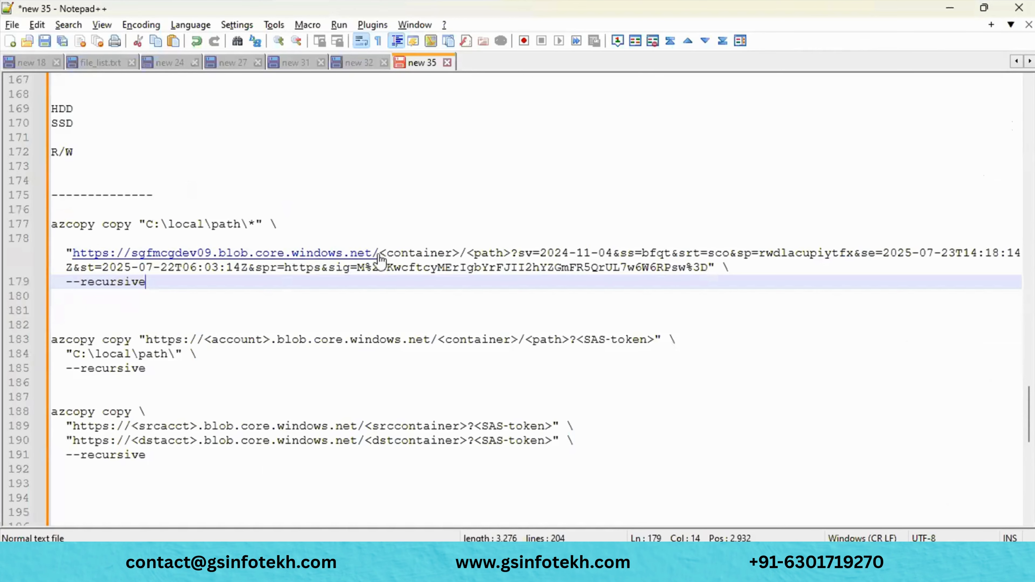
- Paste onpermisesaz over <container> and delete the <path> placeholder in the line-178 URL
left_click_drag(384, 253, 462, 254)
key("ctrl+v")
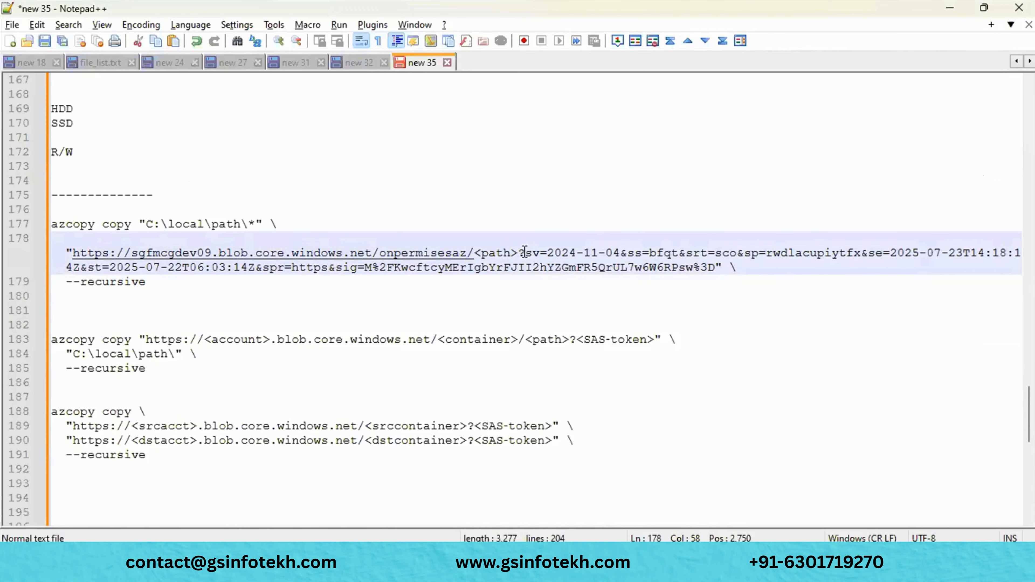
left_click_drag(519, 253, 477, 252)
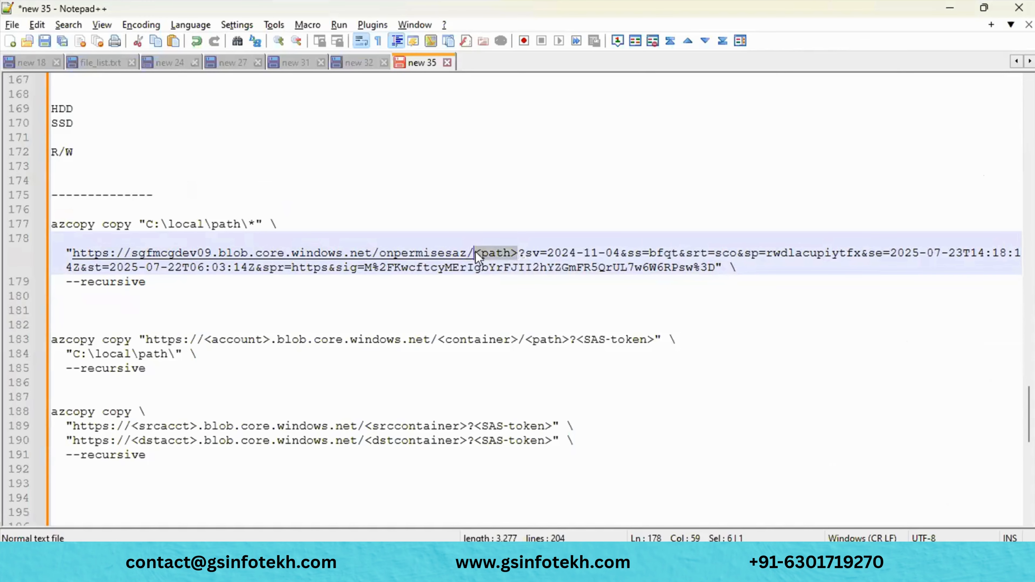
key("Delete")
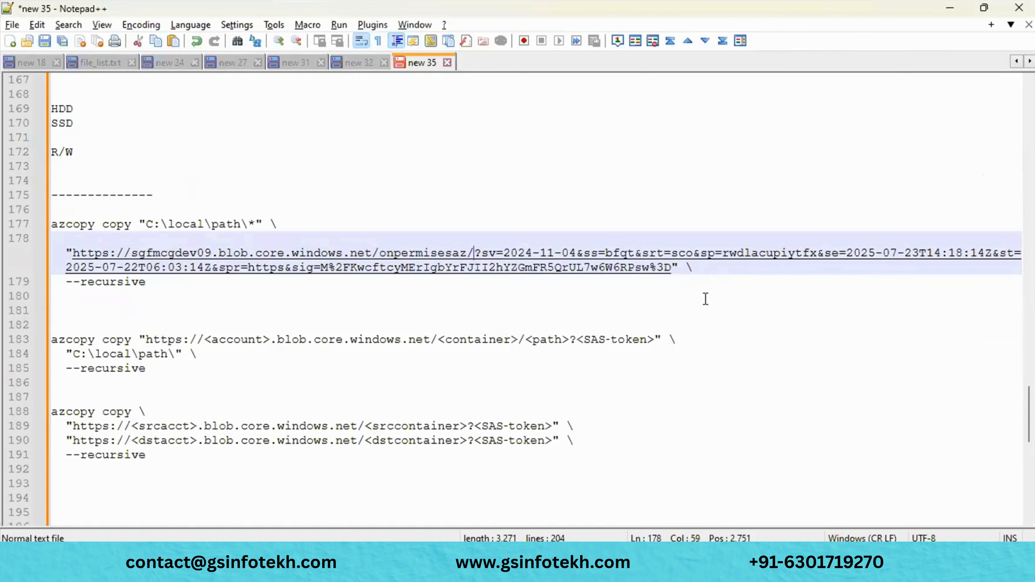
left_click_drag(191, 284, 57, 251)
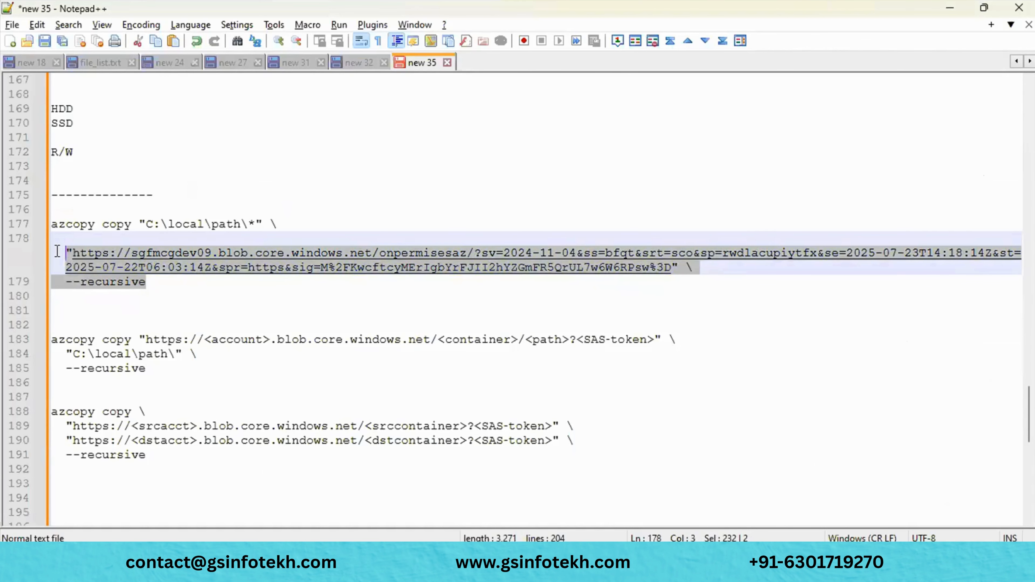
key("alt+Tab")
key("alt+Tab")
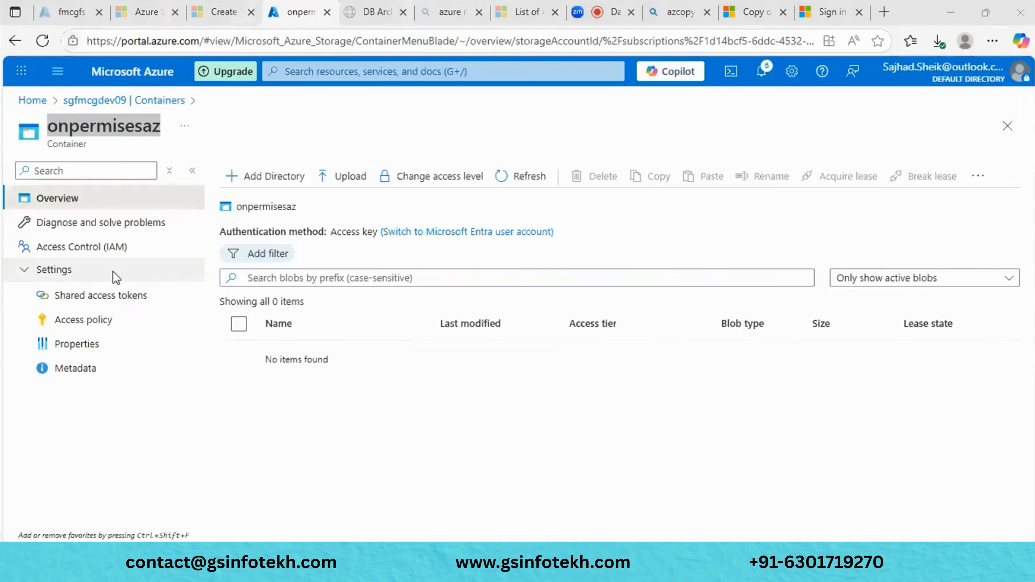
key("alt+Tab")
left_click(153, 283)
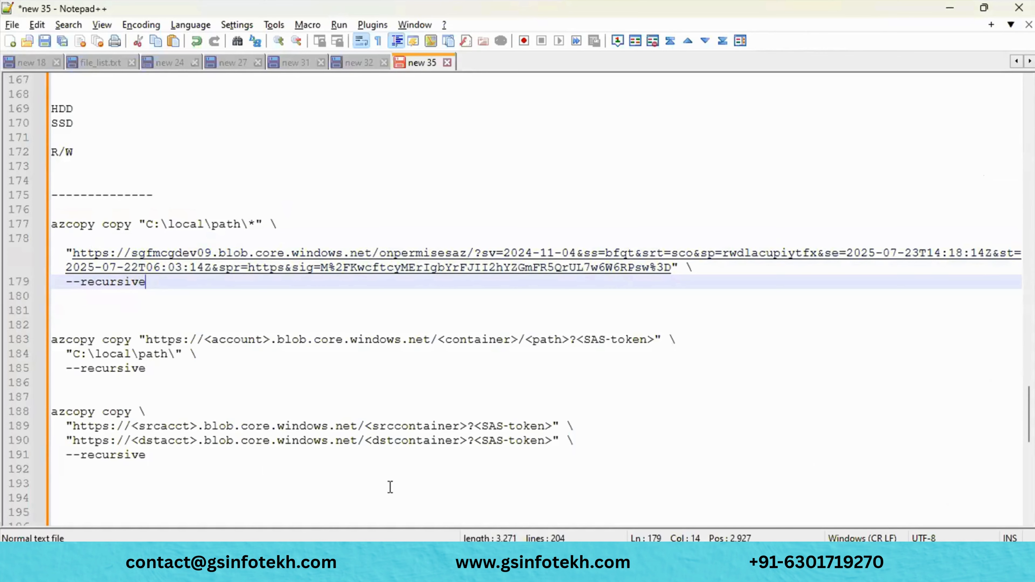
- Browse File Explorer to the Demo folder on Win11 (C:) and confirm its path is C:\Demo
mouse_move(455, 557)
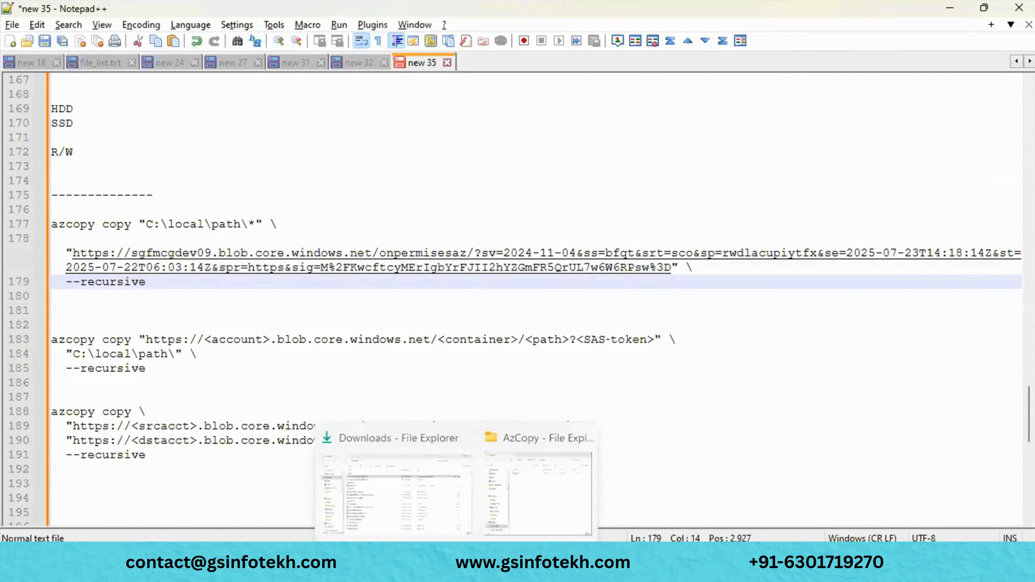
left_click(436, 523)
scroll(93, 429, "down", 2)
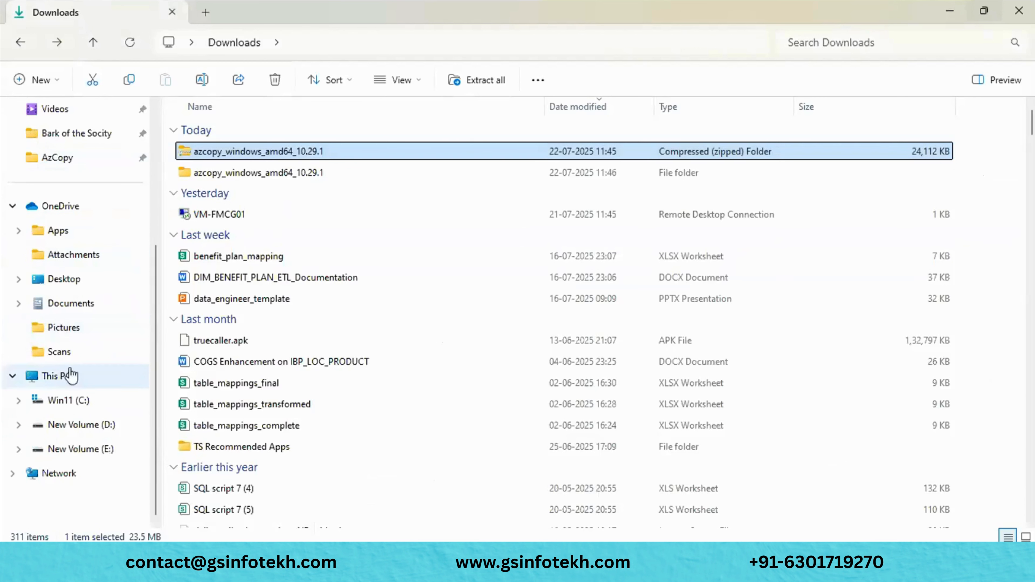
left_click(67, 401)
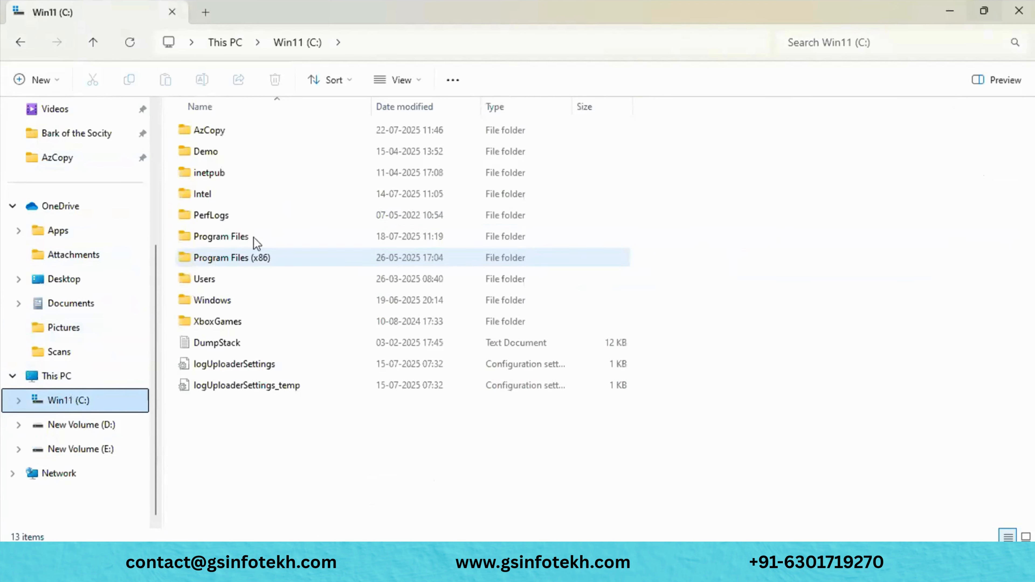
left_click(221, 158)
double_click(235, 160)
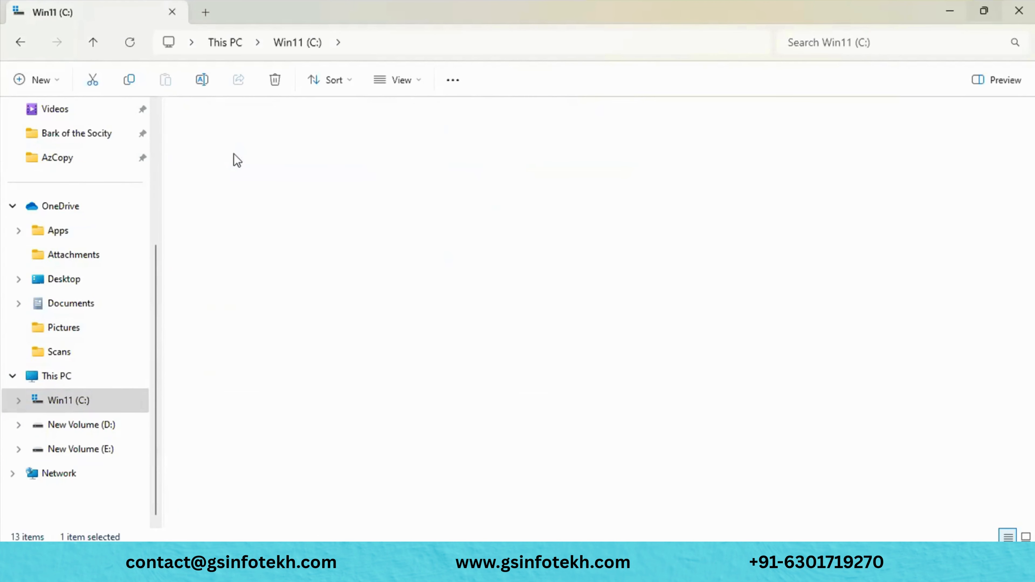
left_click(393, 44)
key("ctrl+c")
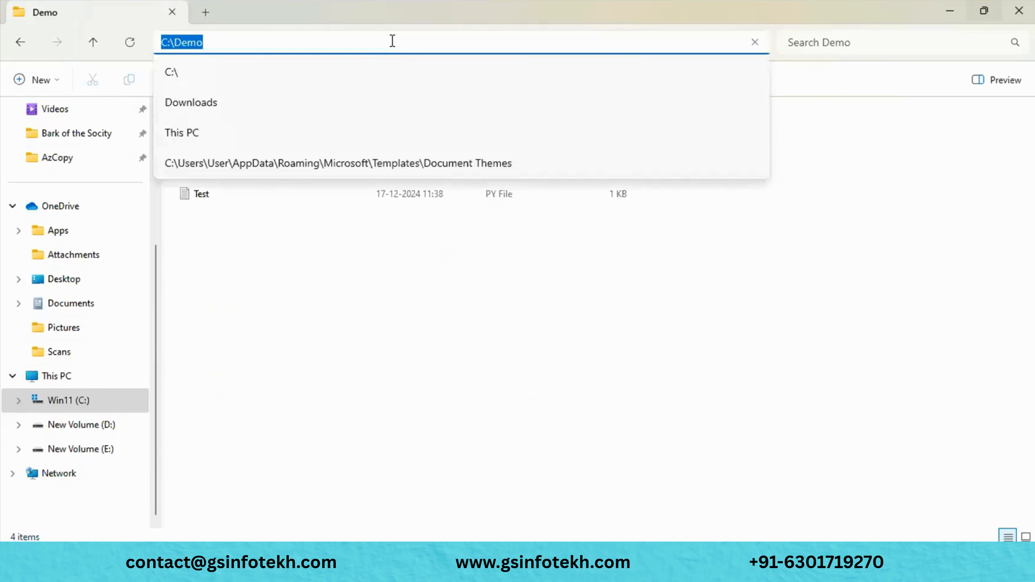
key("Escape")
key("alt+Tab")
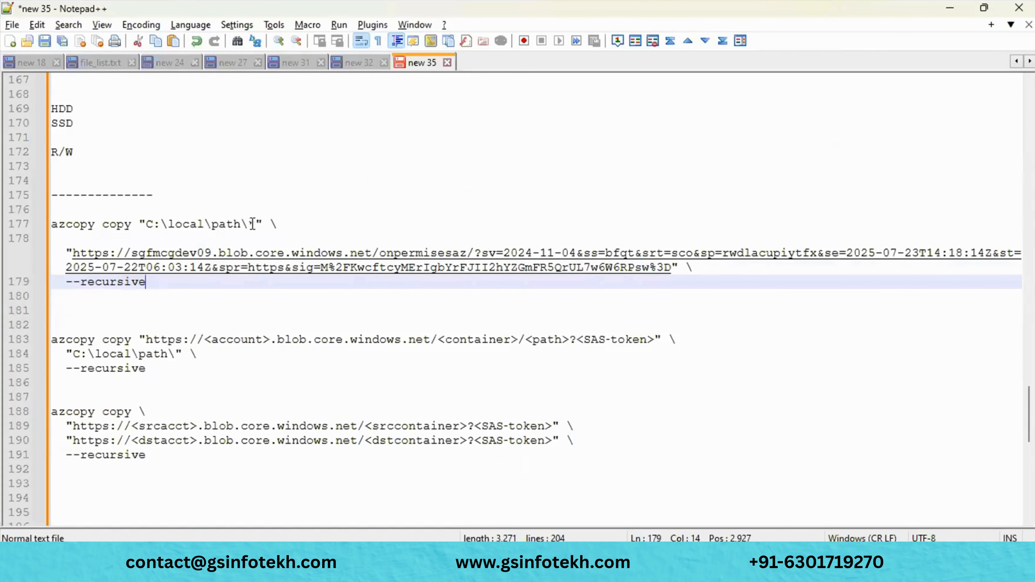
- Replace C:\local\path\ on line 177 with C:\Demo\ and select the three-line azcopy command
left_click_drag(251, 224, 147, 227)
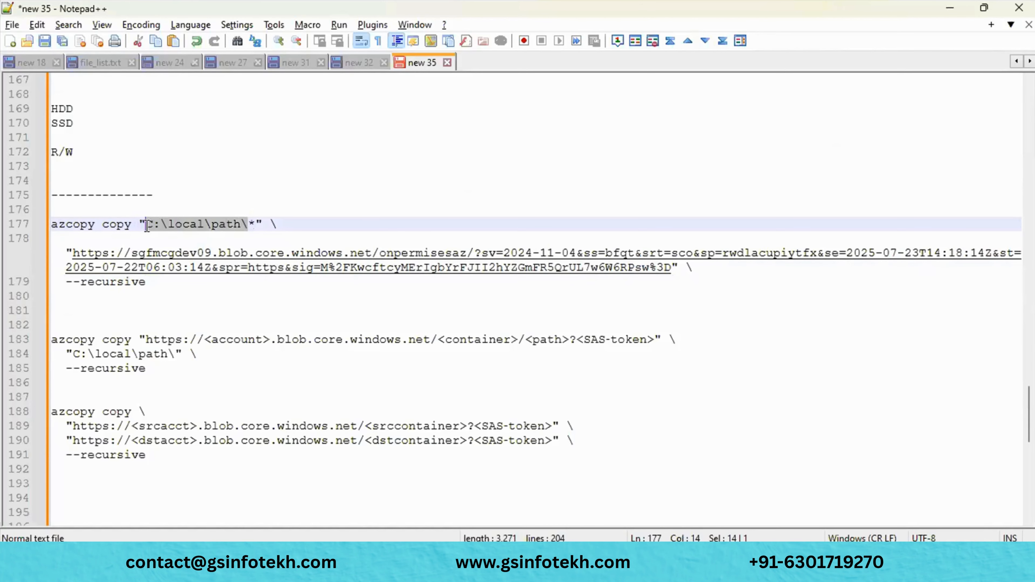
key("ctrl+v")
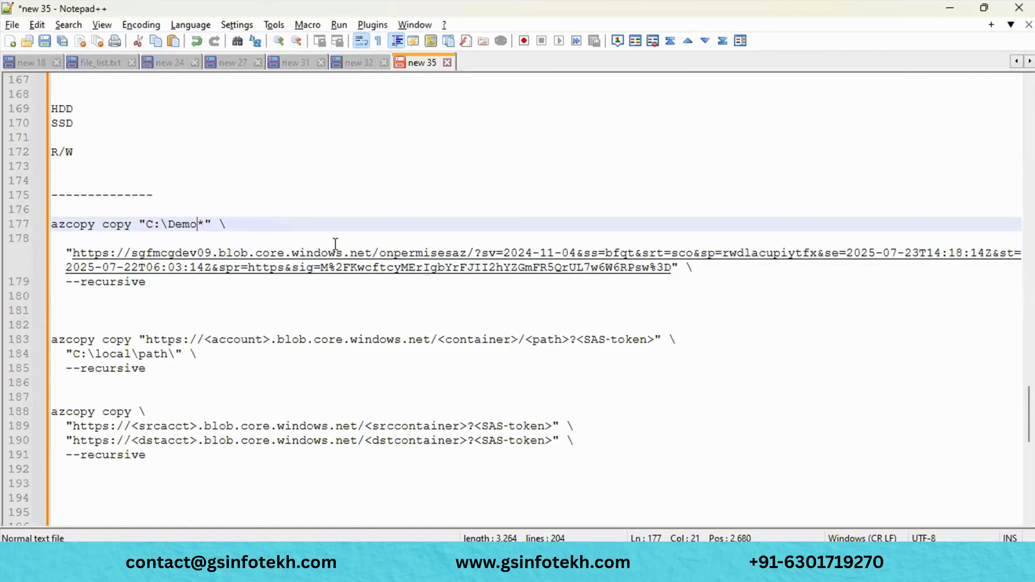
type("\\")
left_click_drag(146, 282, 66, 249)
left_click(65, 245)
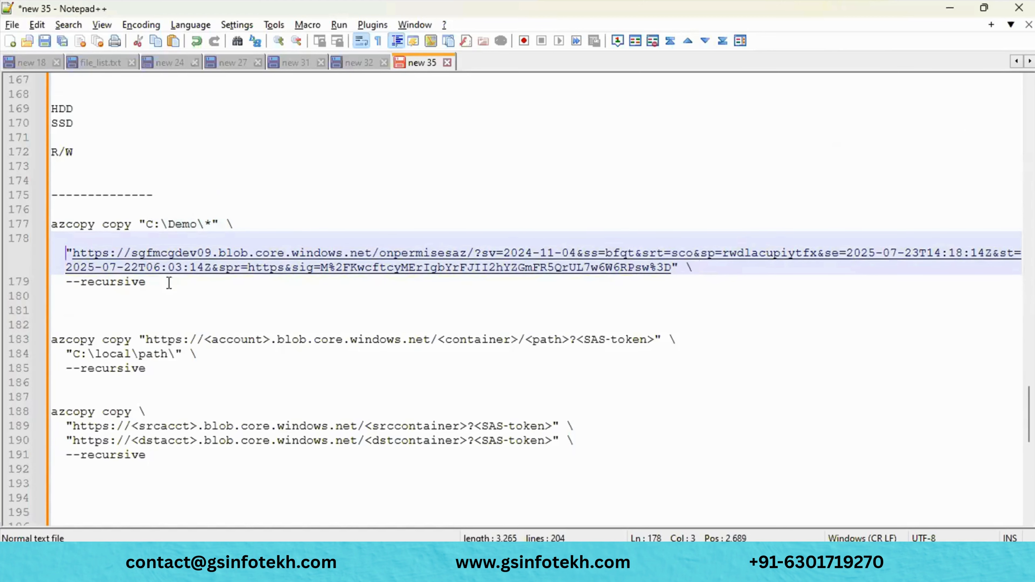
left_click_drag(162, 282, 33, 226)
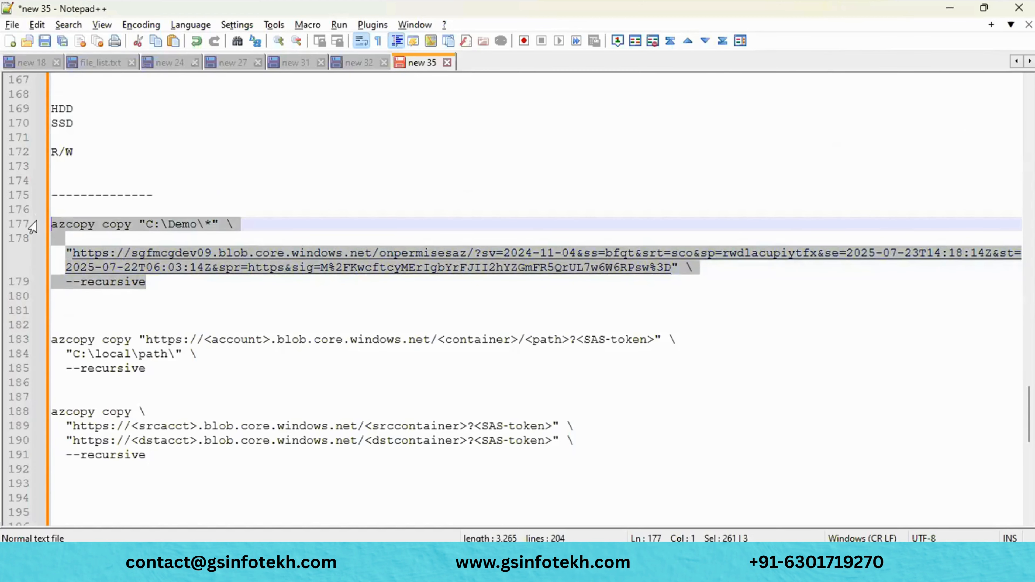
key("alt+Tab")
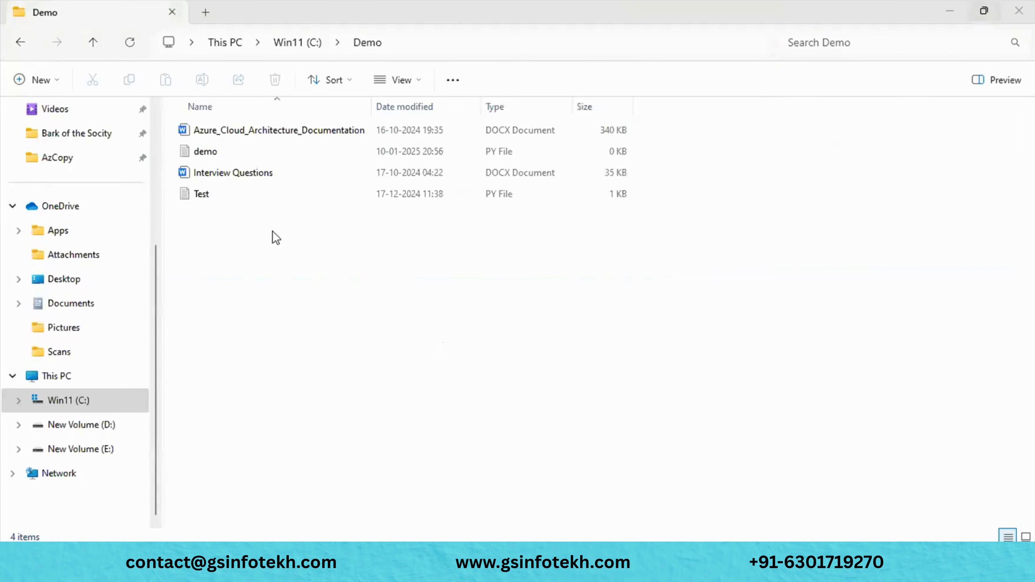
key("alt+Tab")
key("alt+Tab")
key("alt+Tab")
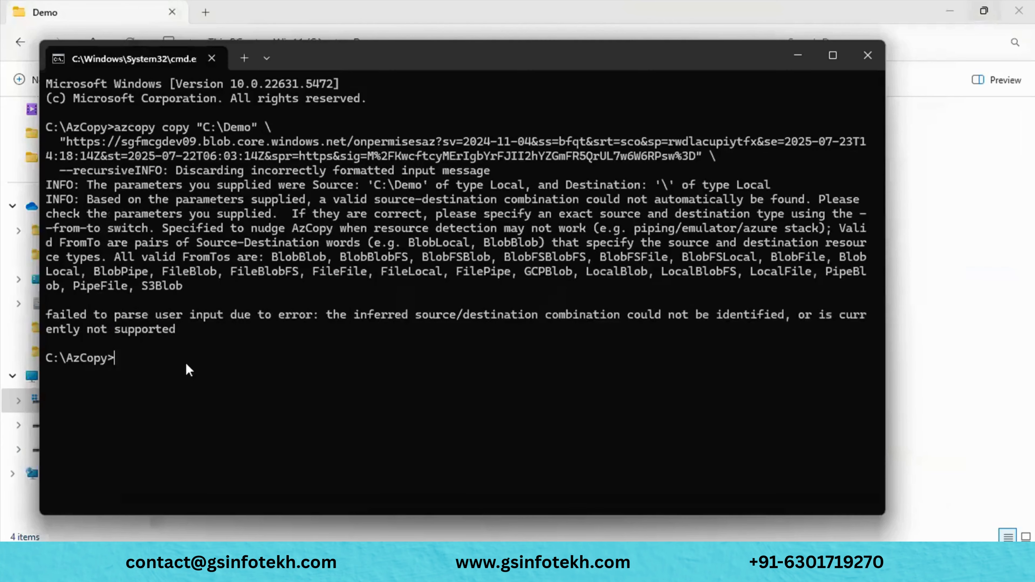
key("ctrl+v")
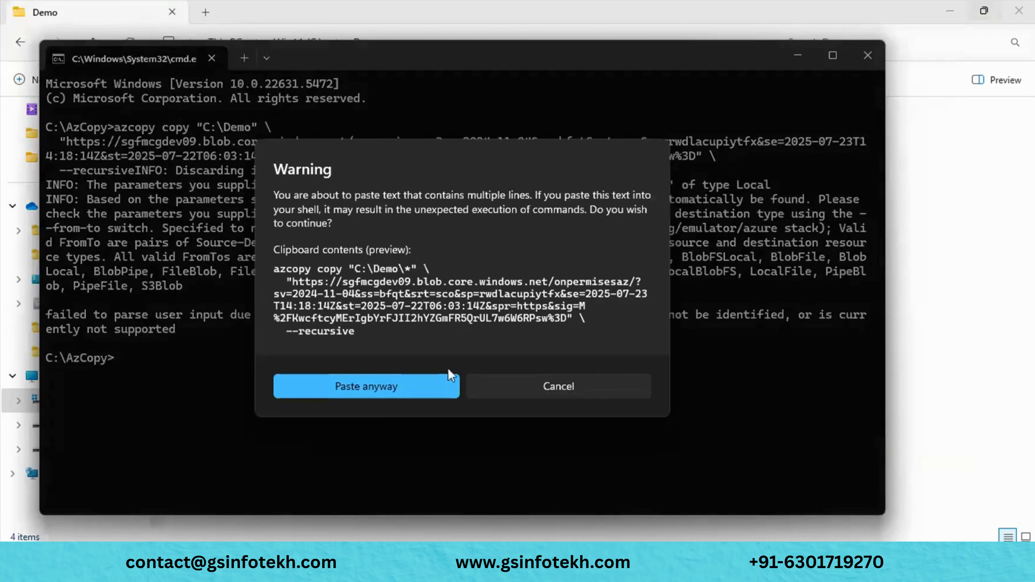
left_click(535, 384)
key("alt+Tab")
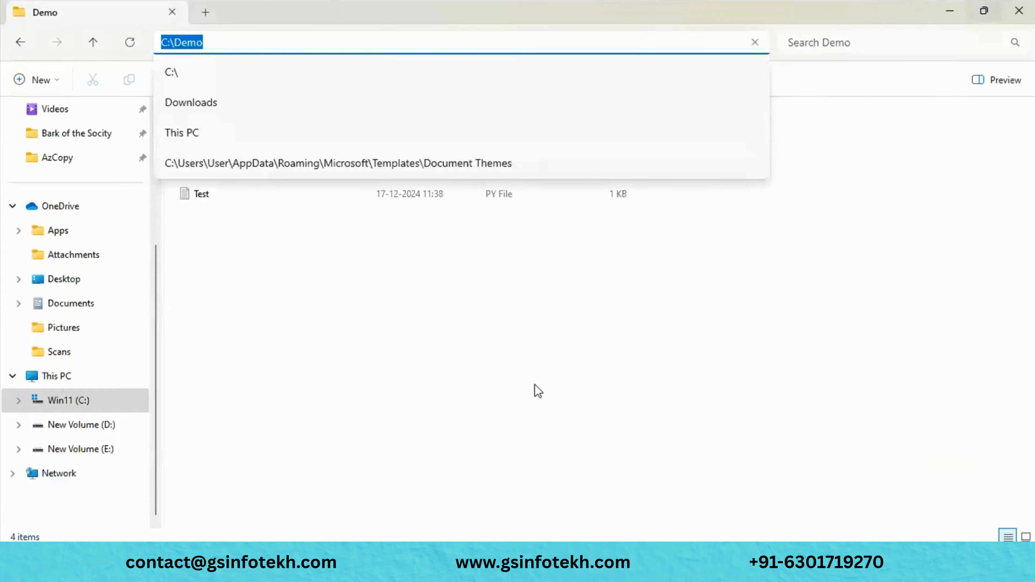
key("alt+Tab")
key("Tab")
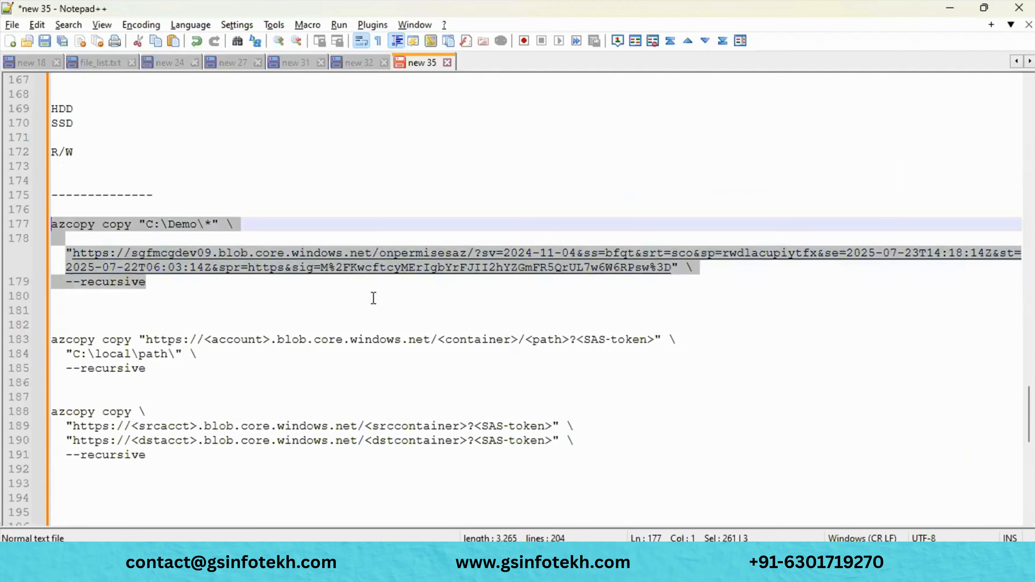
left_click(59, 247)
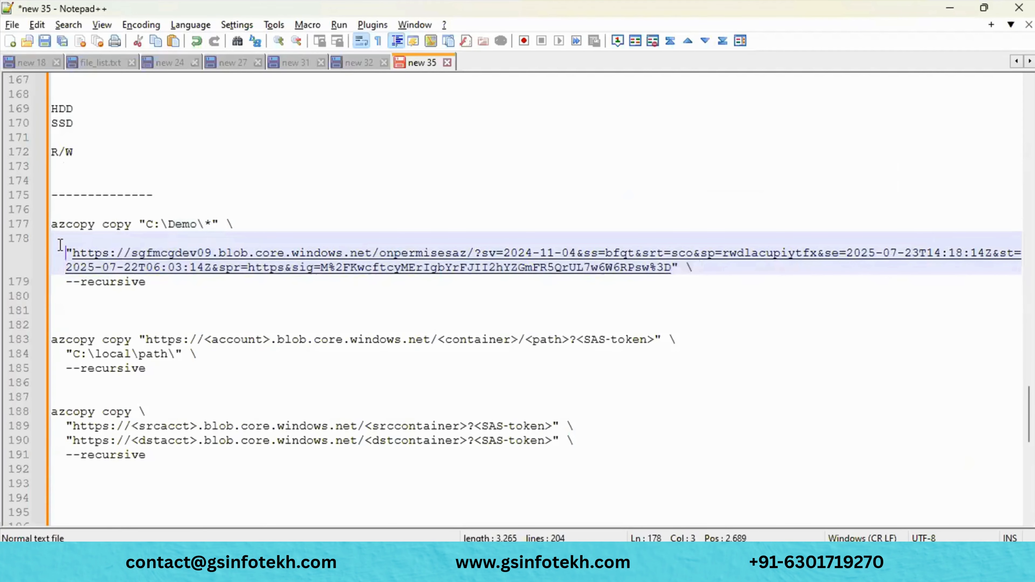
- Join the onpermisesaz SAS URL onto line 177 after "C:\Demo\*" and reselect the command
key("BackSpace")
key("BackSpace")
key("BackSpace")
key("BackSpace")
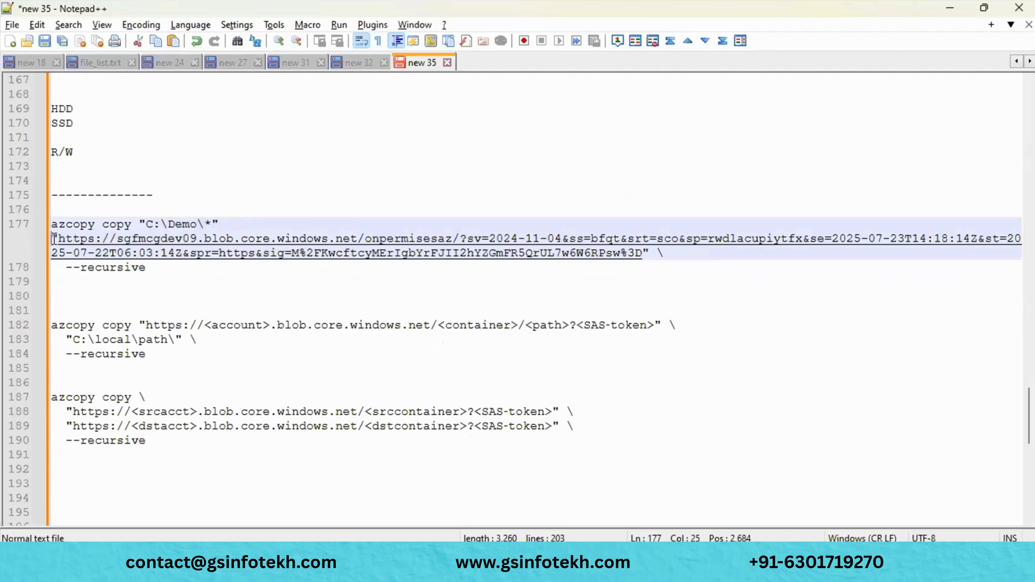
key("BackSpace")
left_click(160, 253)
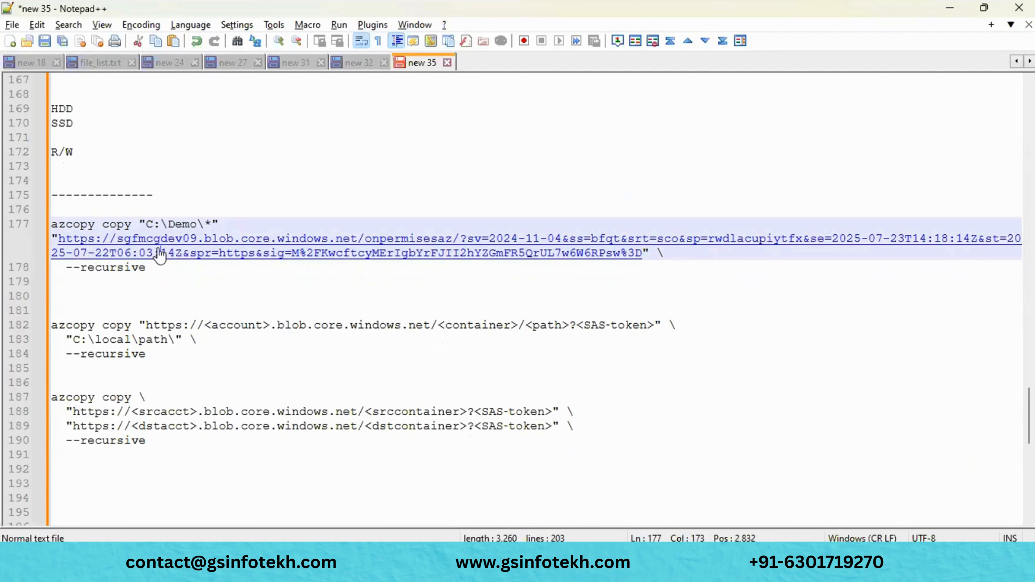
left_click_drag(158, 260, 25, 225)
key("super+c")
left_click(156, 264)
double_click(156, 264)
- Paste and run the revised azcopy command in Command Prompt, then return to the notes
key("alt+Tab")
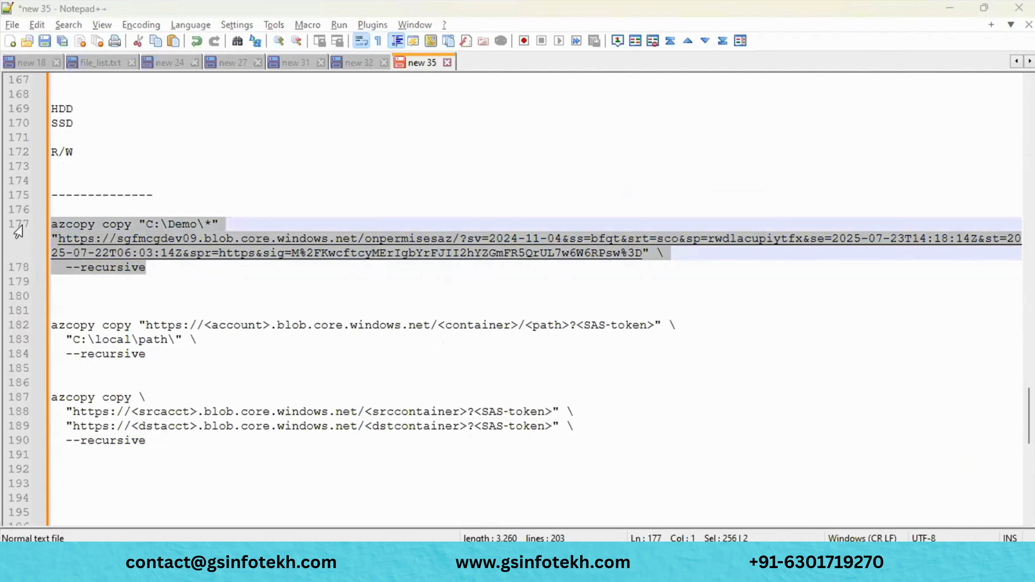
key("alt+Tab")
key("alt+Tab")
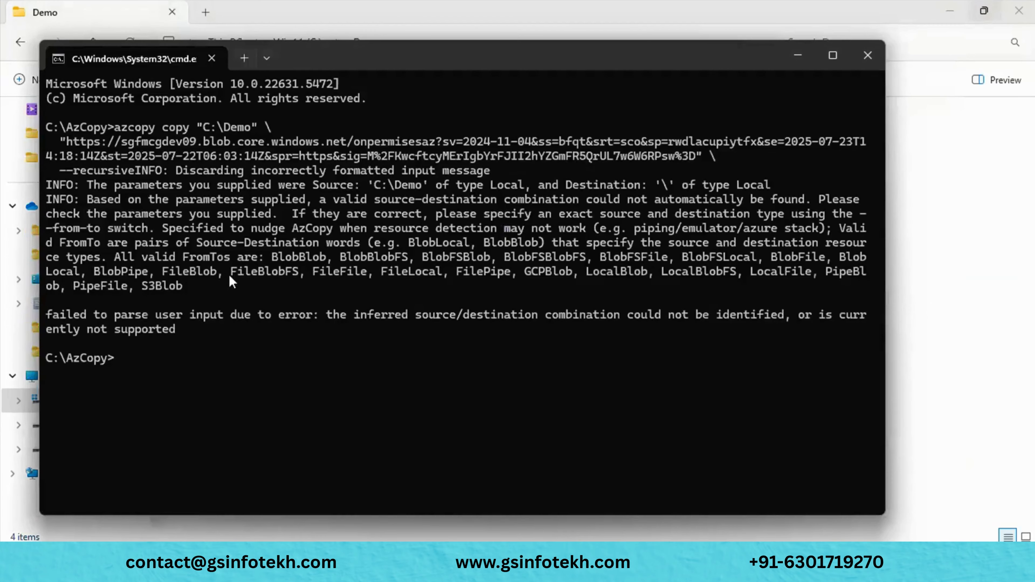
key("ctrl+v")
left_click(367, 387)
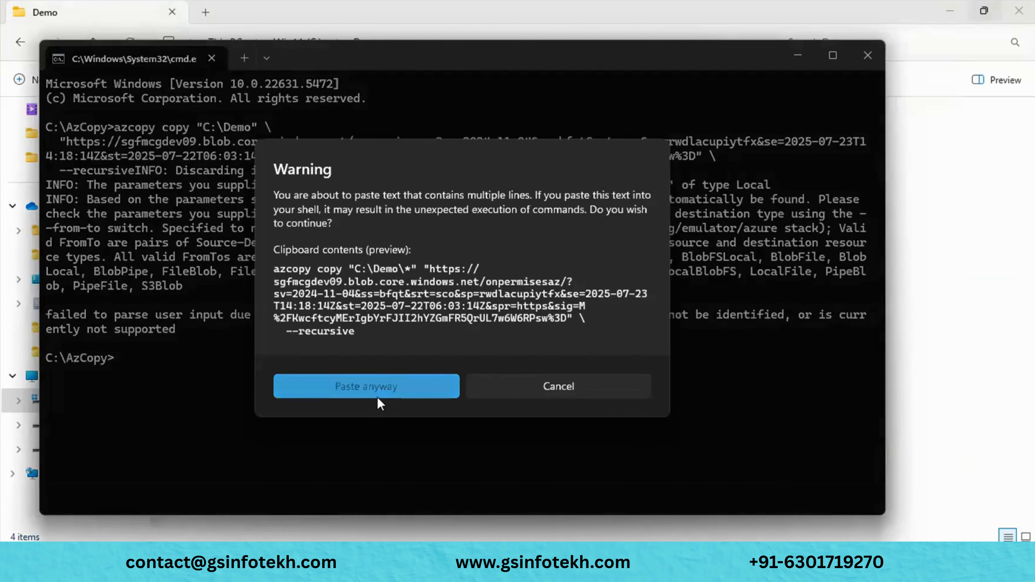
scroll(379, 402, "up", 2)
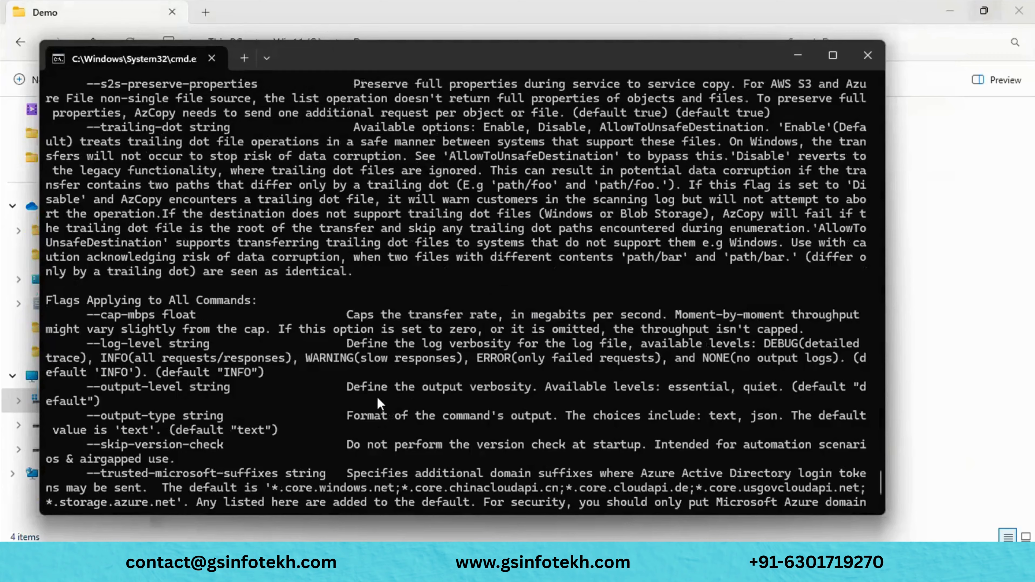
scroll(377, 397, "up", 6)
key("alt+Tab")
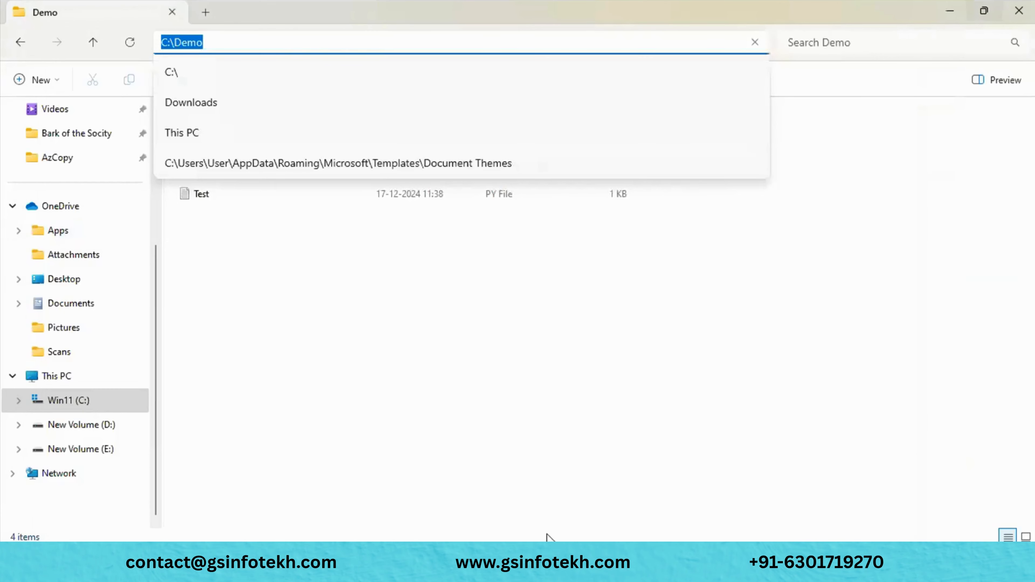
left_click(624, 564)
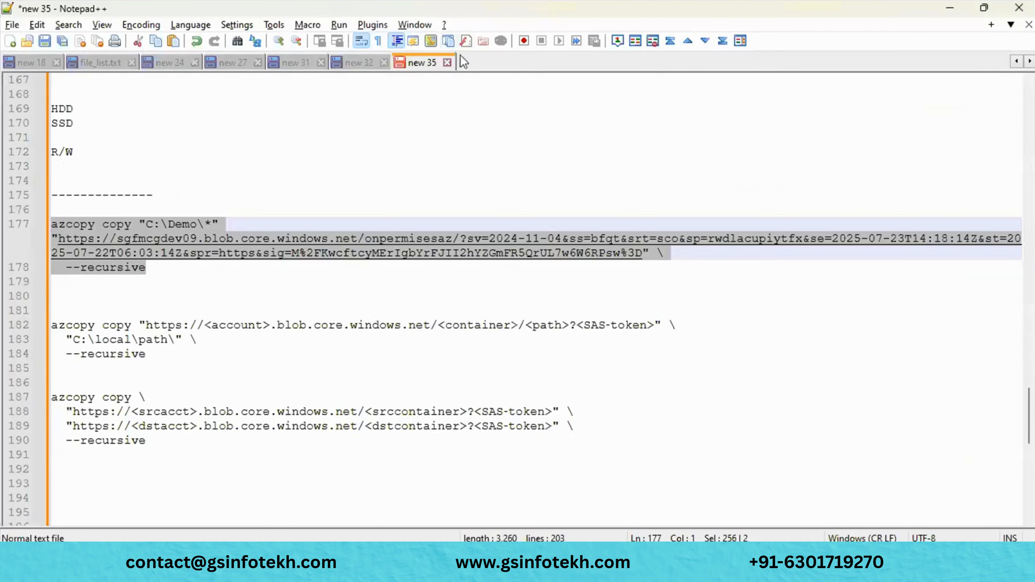
- Scroll the tab bar back to the start and review new 1, new 2, new 3 and Data bricks
left_click(1018, 62)
left_click(1018, 62)
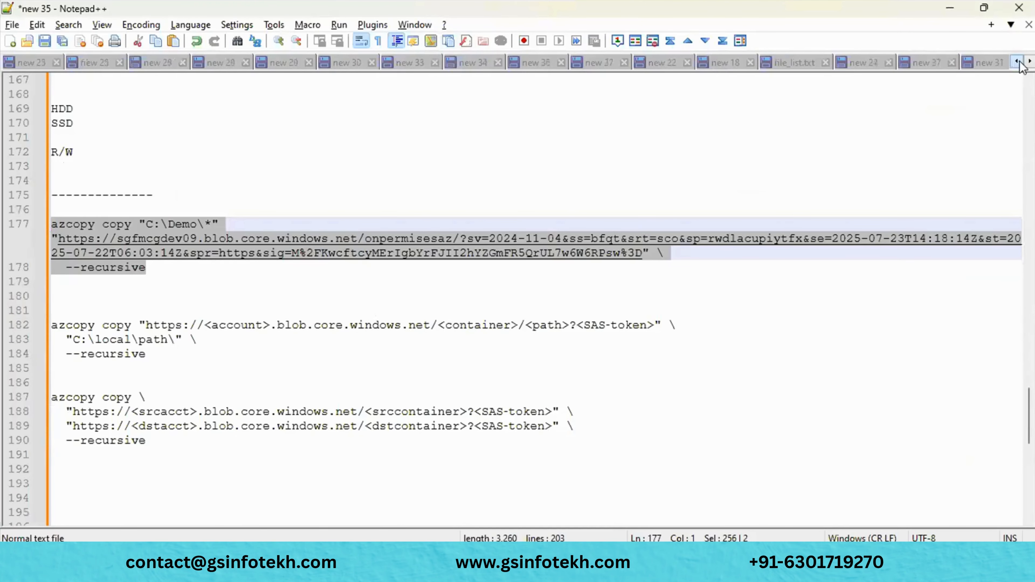
left_click(1018, 61)
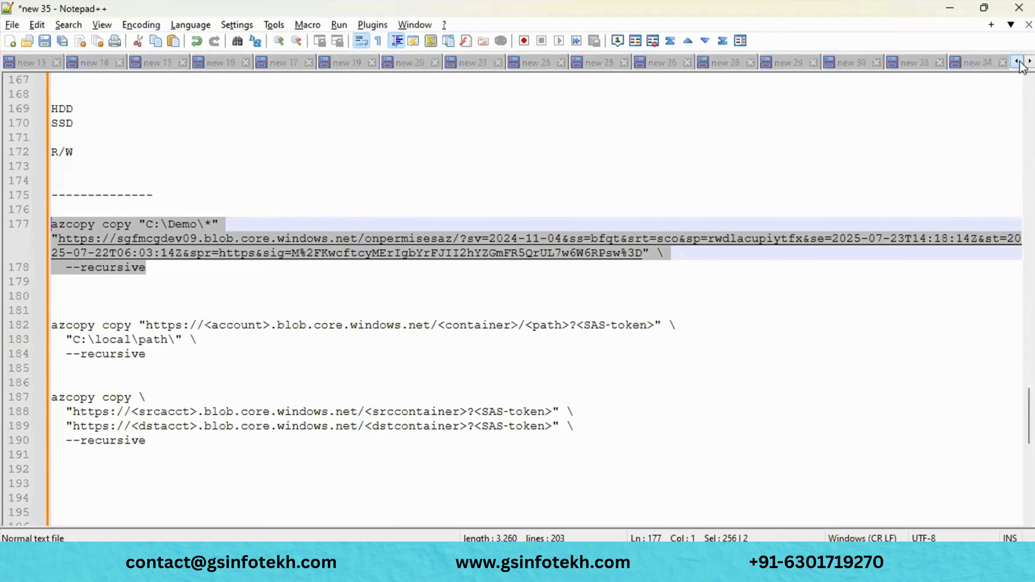
left_click(1018, 62)
left_click(1018, 61)
left_click(1018, 61)
left_click(1018, 61)
left_click(1018, 61)
left_click(1018, 62)
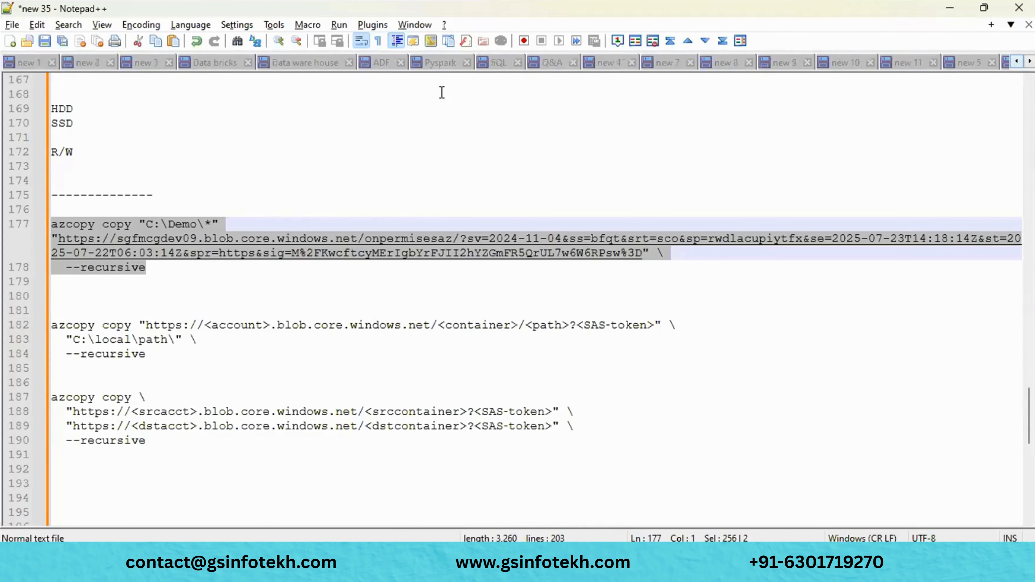
left_click(29, 66)
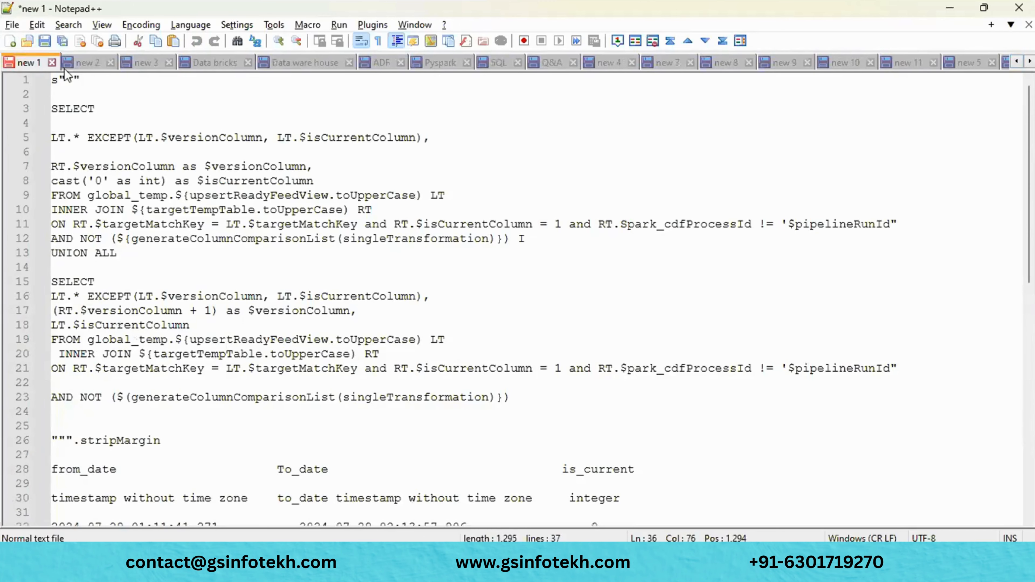
left_click(92, 64)
left_click(158, 63)
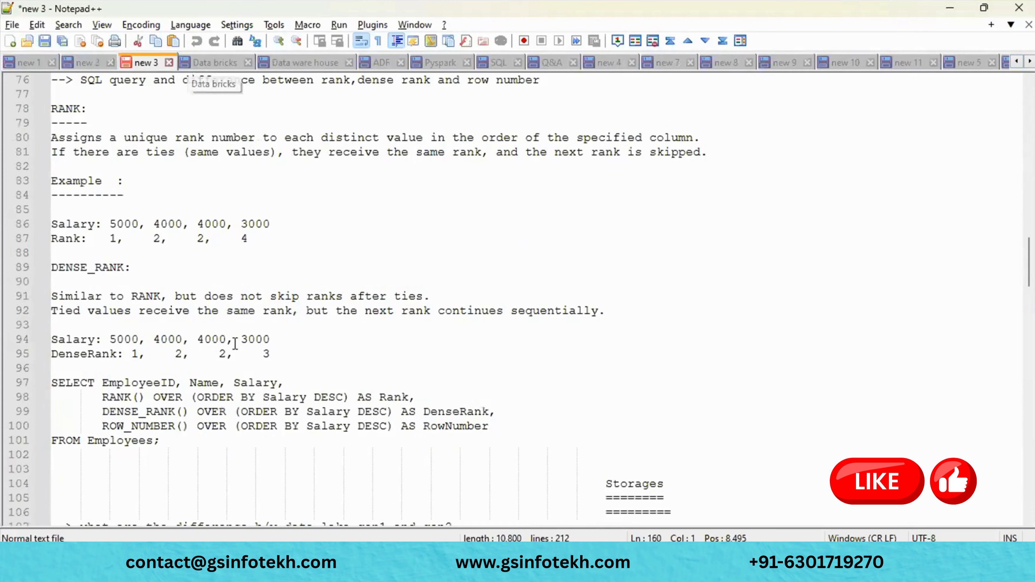
scroll(191, 75, "down", 20)
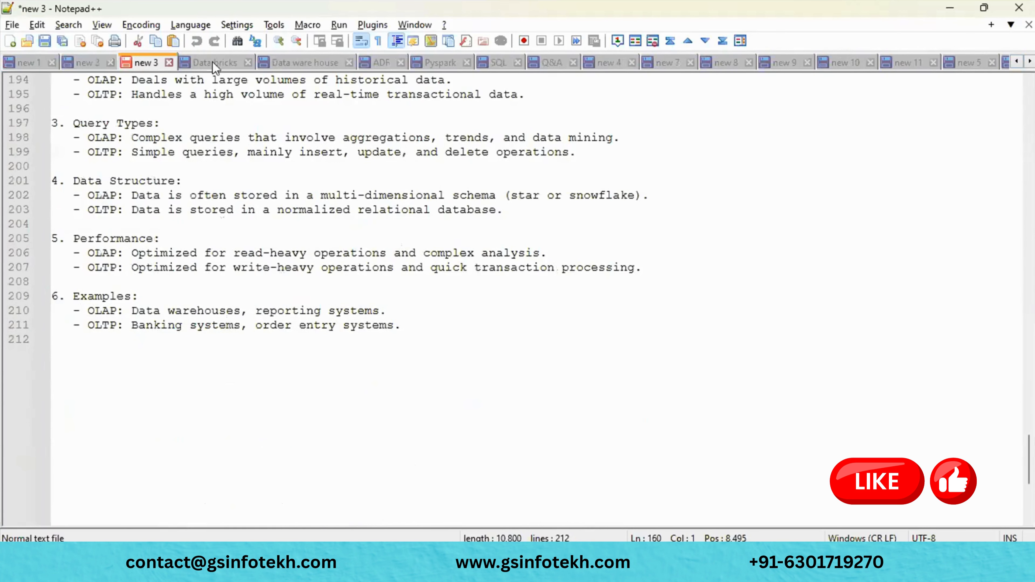
left_click(215, 65)
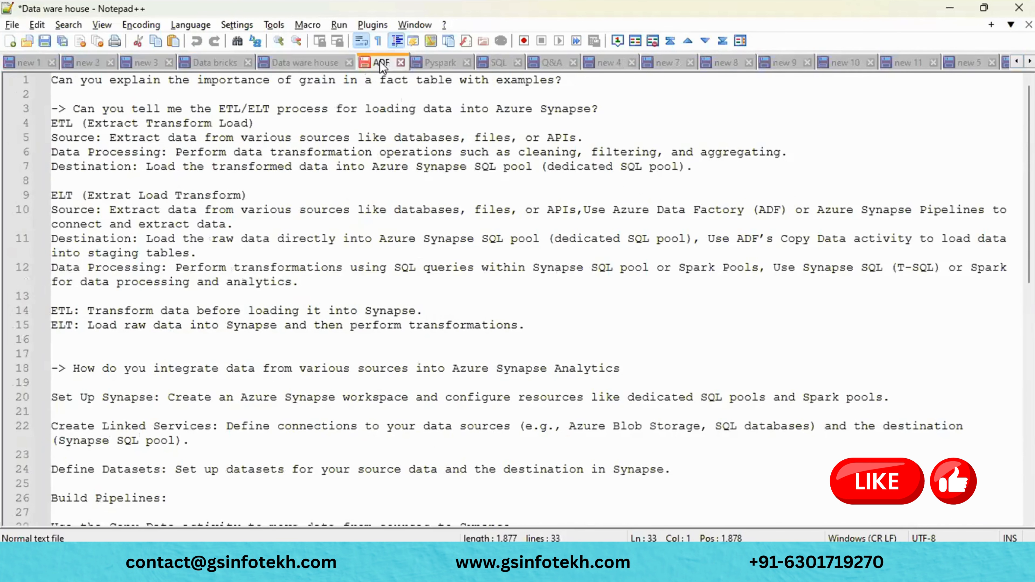
- Review the ADF, Pyspark, SQL interview, Q&A notes and new 4, 7, 8, 9, 10, 11, 5
left_click(379, 62)
left_click(440, 63)
left_click(496, 64)
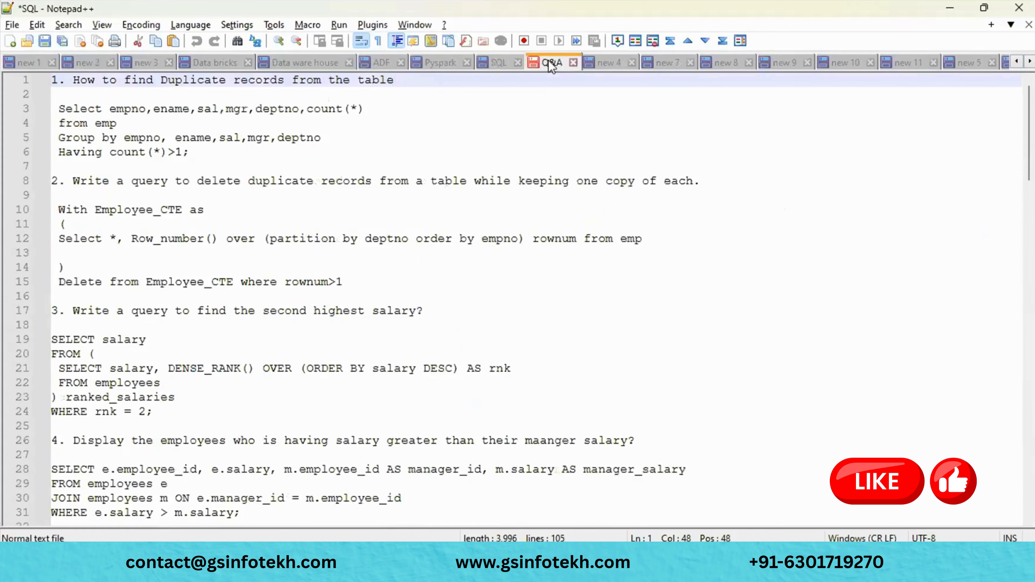
left_click(548, 62)
left_click(614, 63)
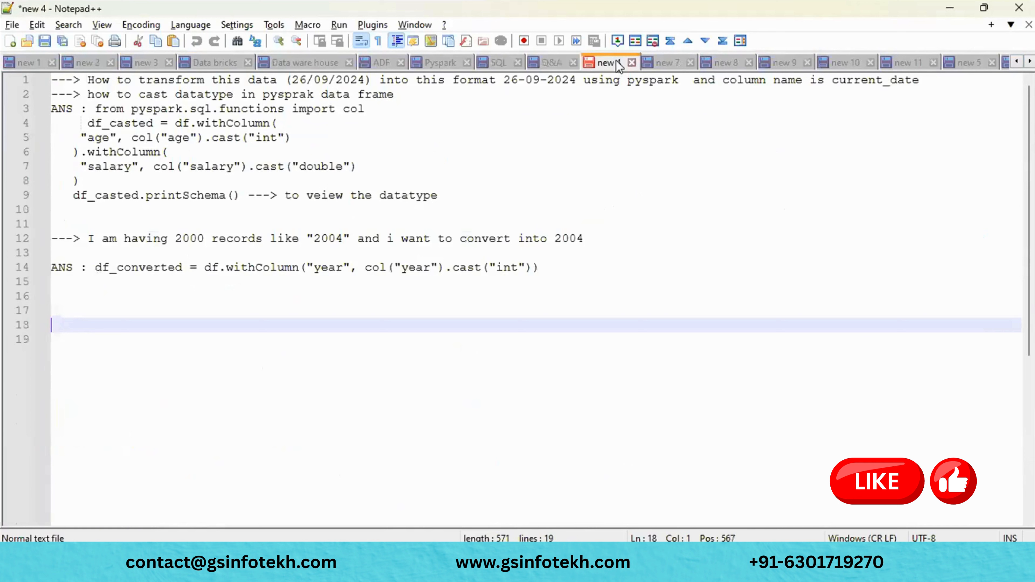
left_click(667, 62)
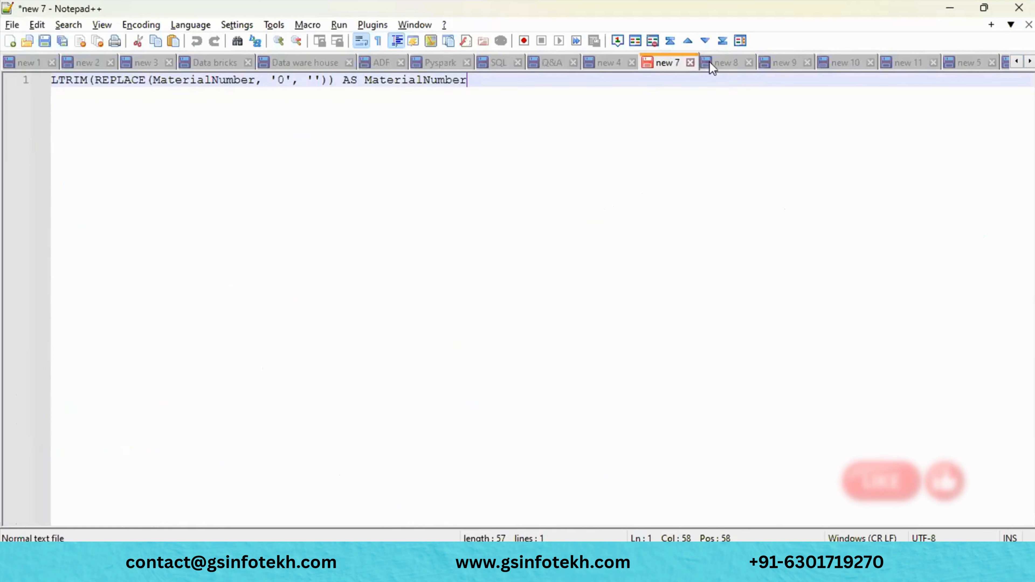
left_click(719, 63)
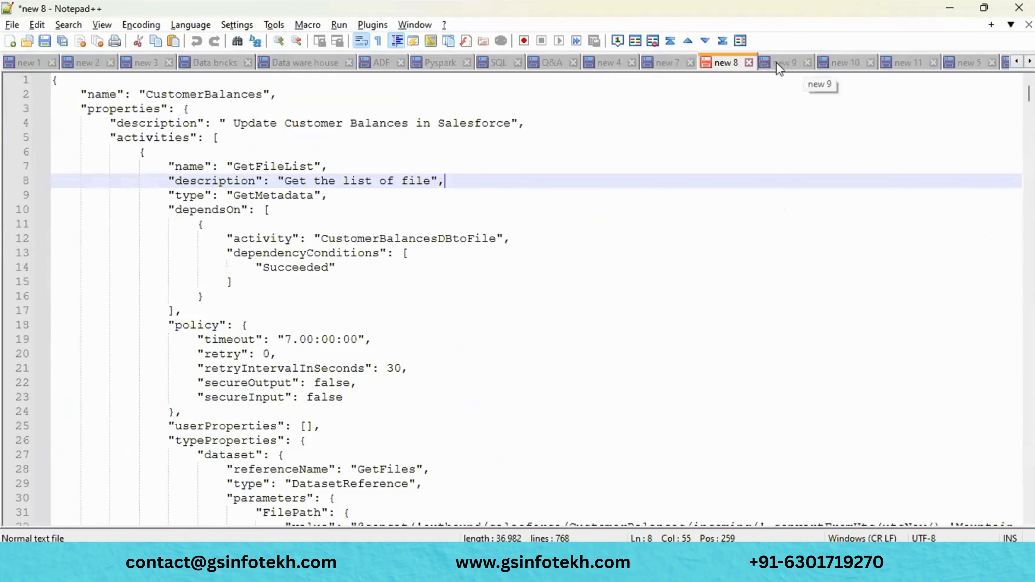
left_click(781, 63)
scroll(761, 192, "down", 20)
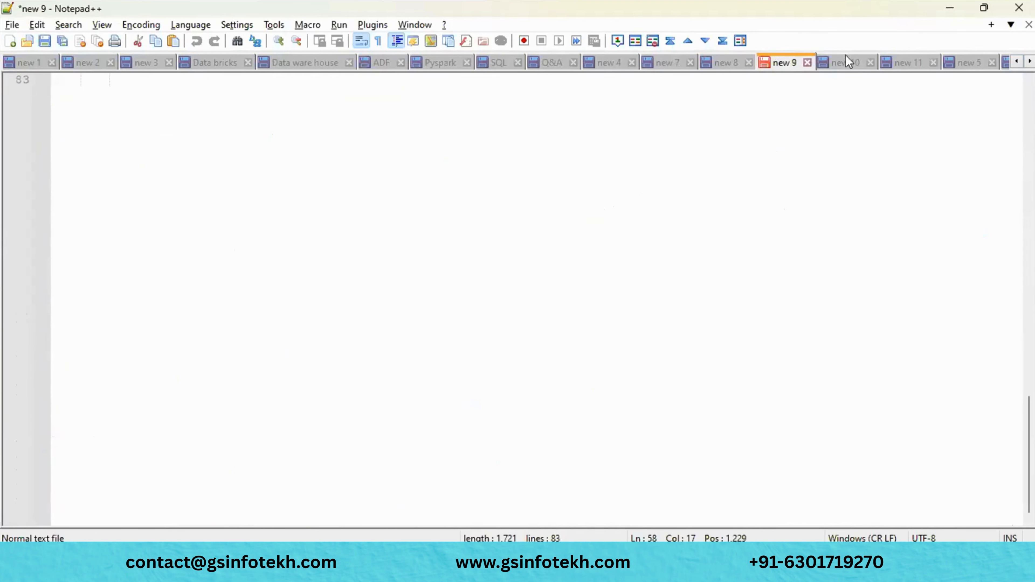
left_click(843, 67)
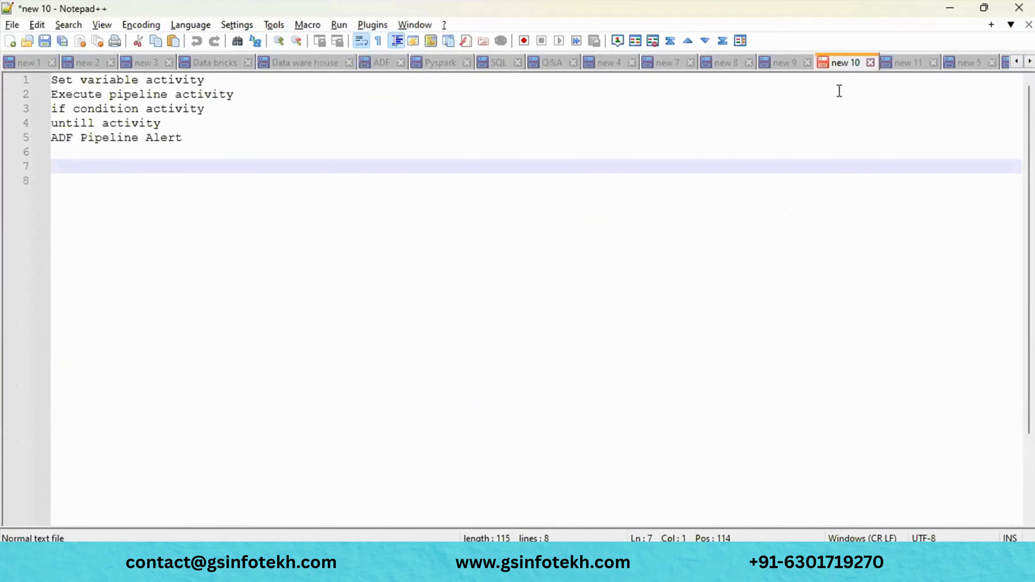
left_click(902, 65)
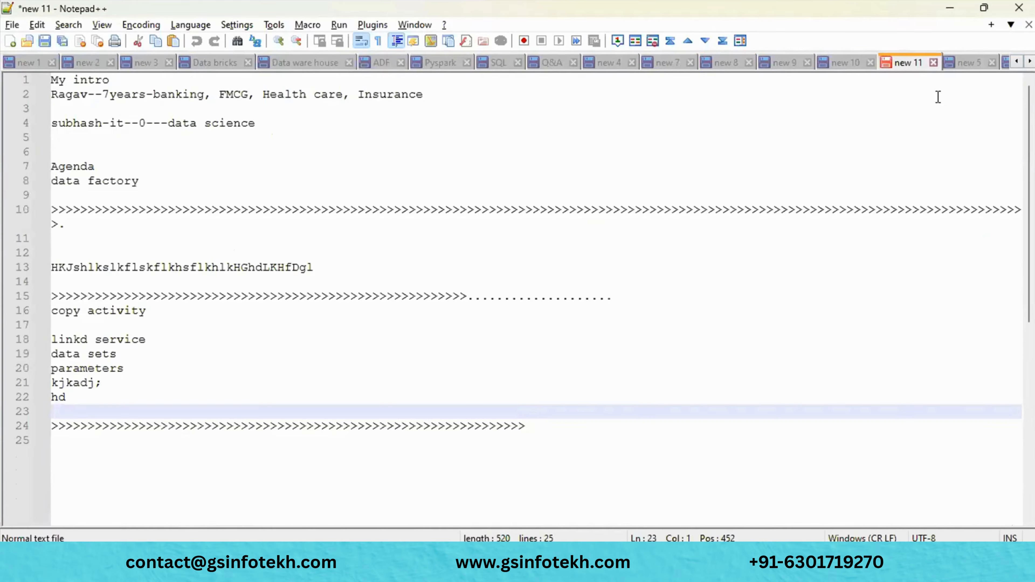
left_click(965, 66)
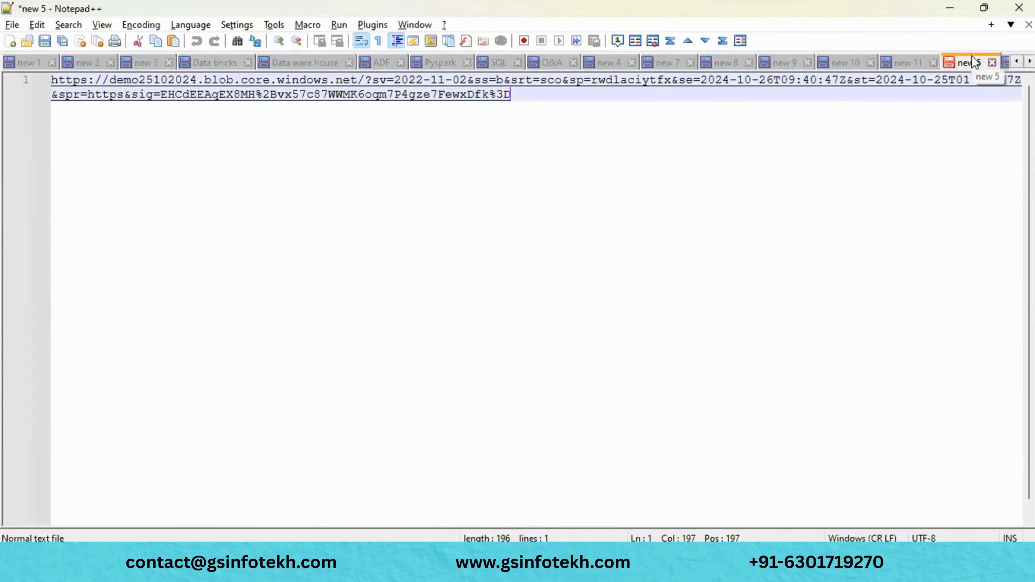
- Scroll the tabs right and review new 6, 12, 13, 14, 15, 16, 17 and 19
left_click(1030, 62)
left_click(1030, 62)
left_click(1030, 62)
left_click(1030, 61)
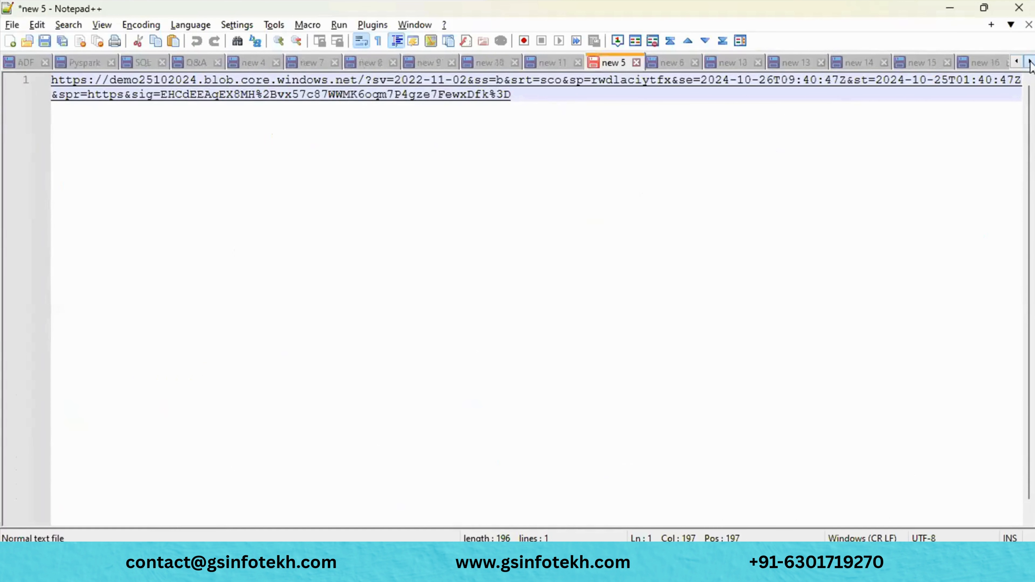
left_click(1030, 61)
left_click(1030, 61)
left_click(1030, 61)
left_click(550, 64)
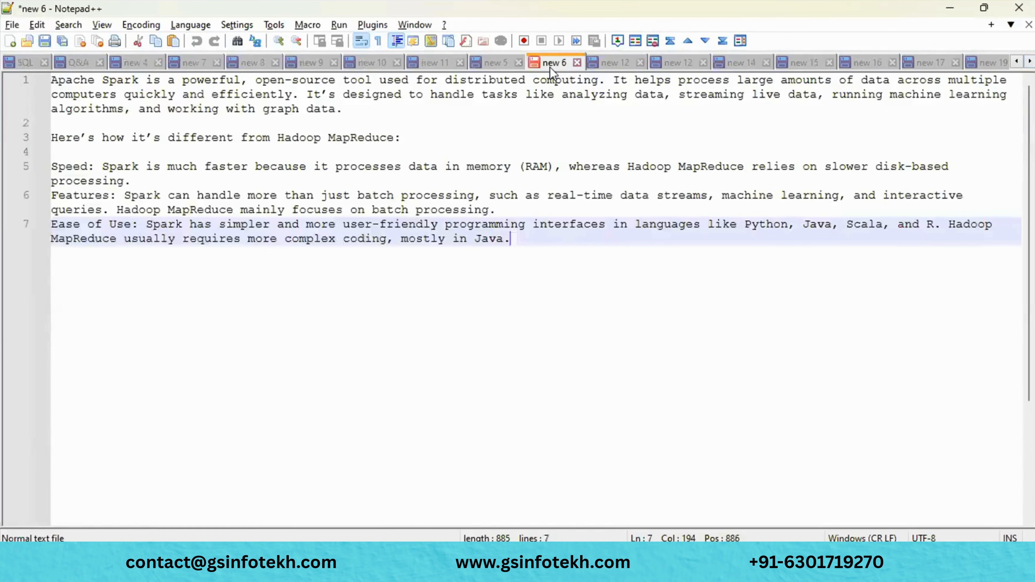
left_click(617, 65)
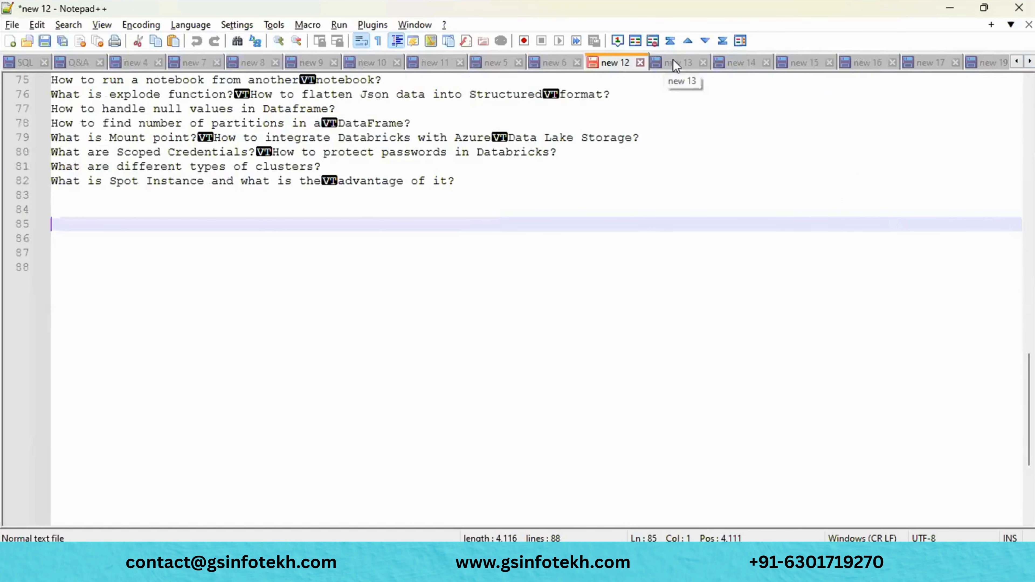
left_click(674, 65)
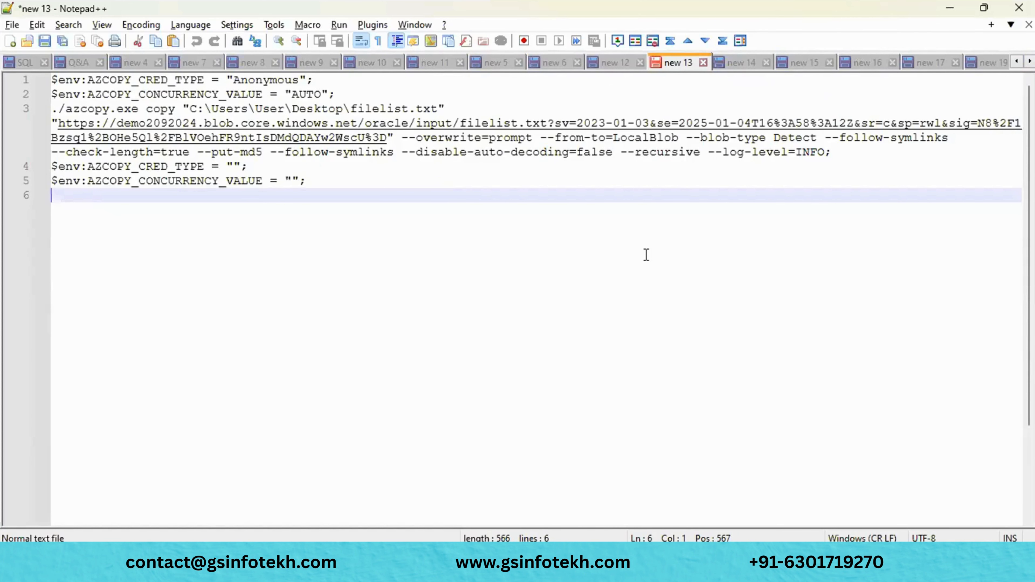
left_click(736, 62)
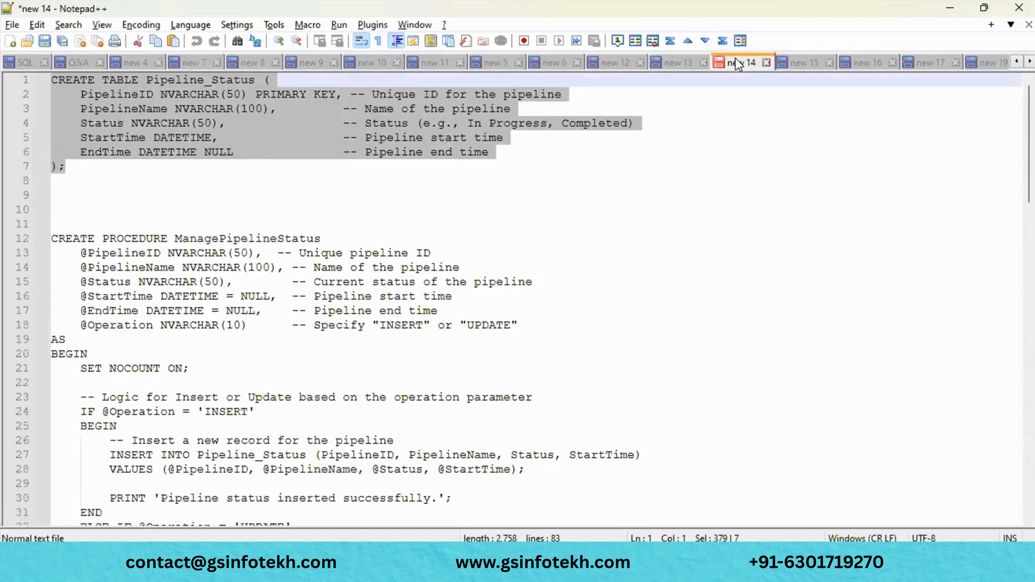
scroll(744, 159, "down", 20)
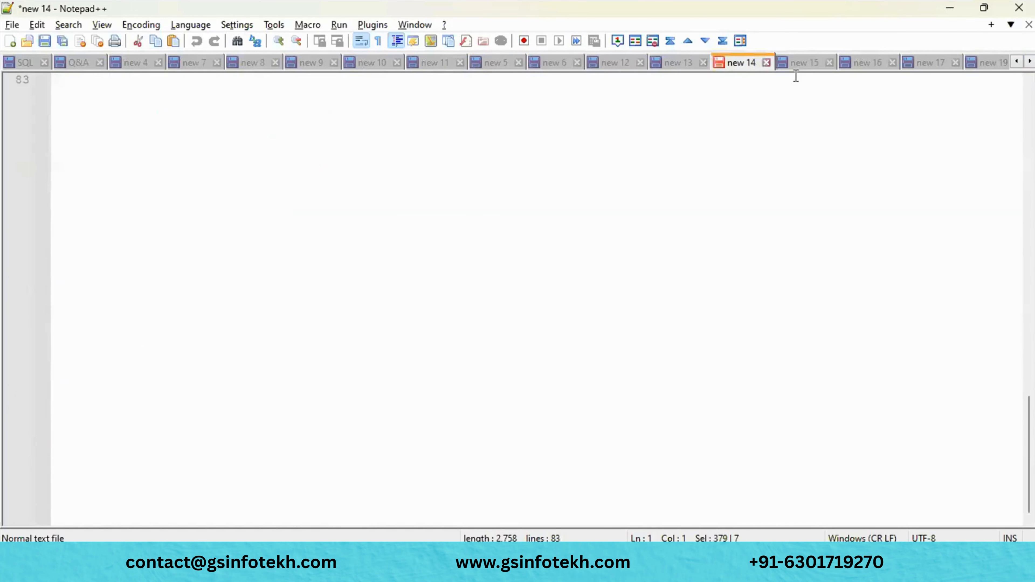
left_click(799, 62)
left_click(873, 62)
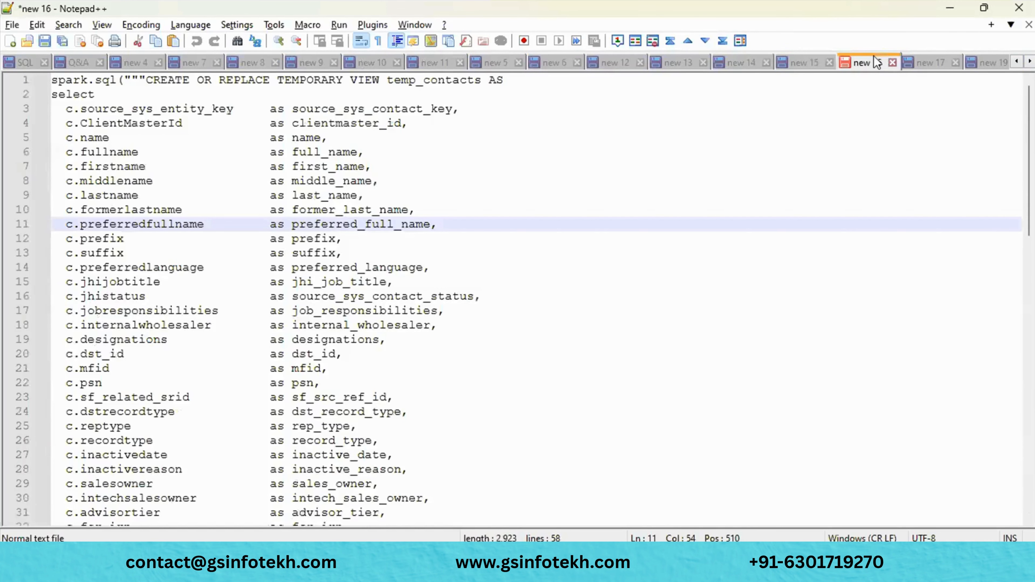
left_click(930, 62)
scroll(874, 266, "down", 17)
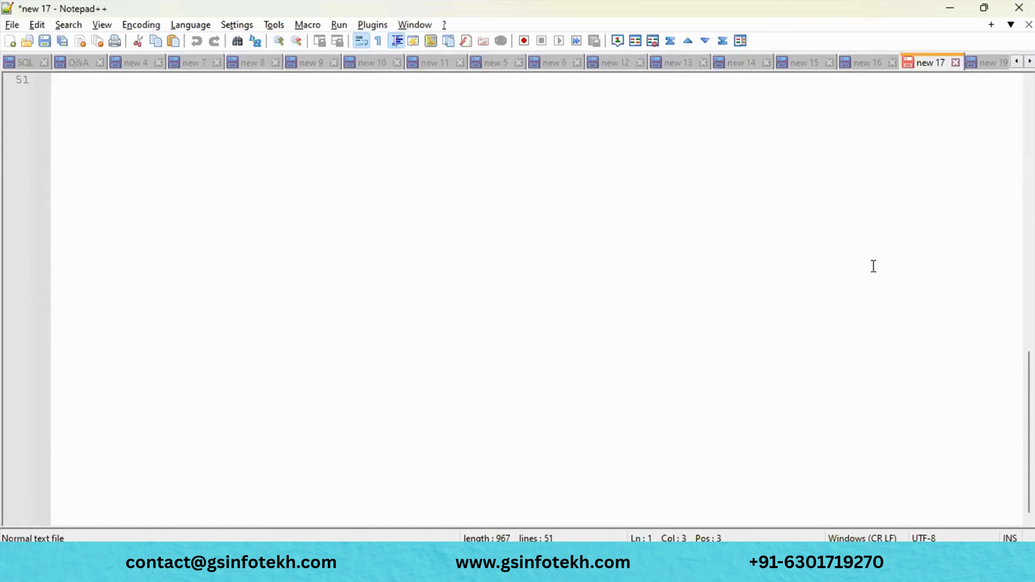
left_click(991, 65)
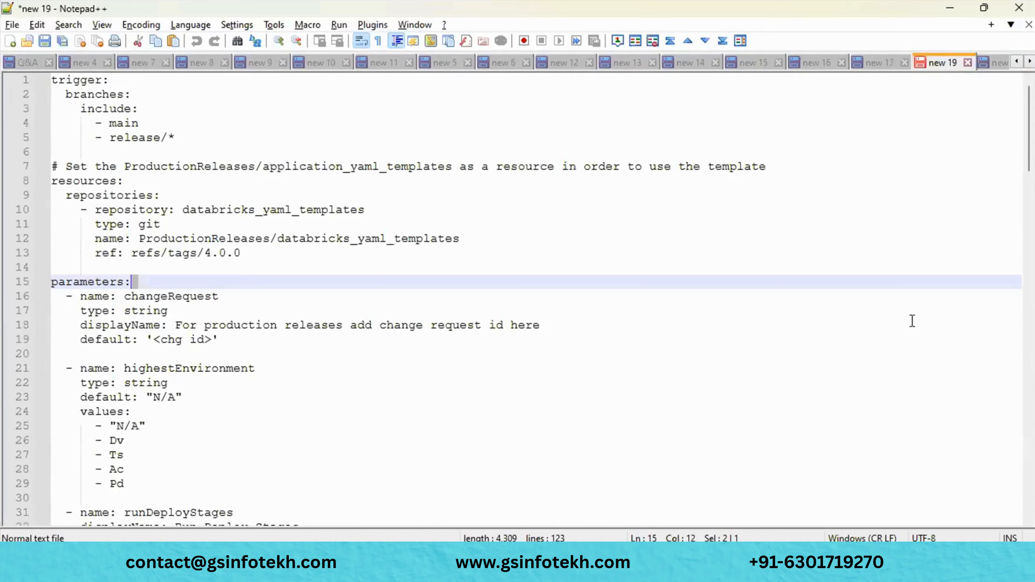
- Review the new 20 document and the new 21 Delta notes
scroll(912, 321, "down", 20)
scroll(912, 321, "up", 20)
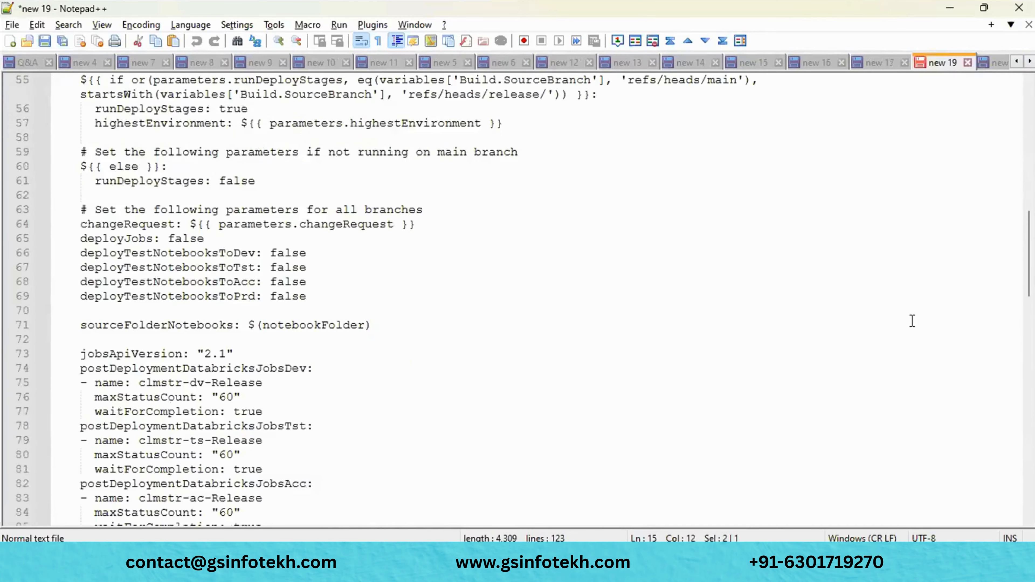
scroll(913, 321, "up", 18)
left_click(1001, 60)
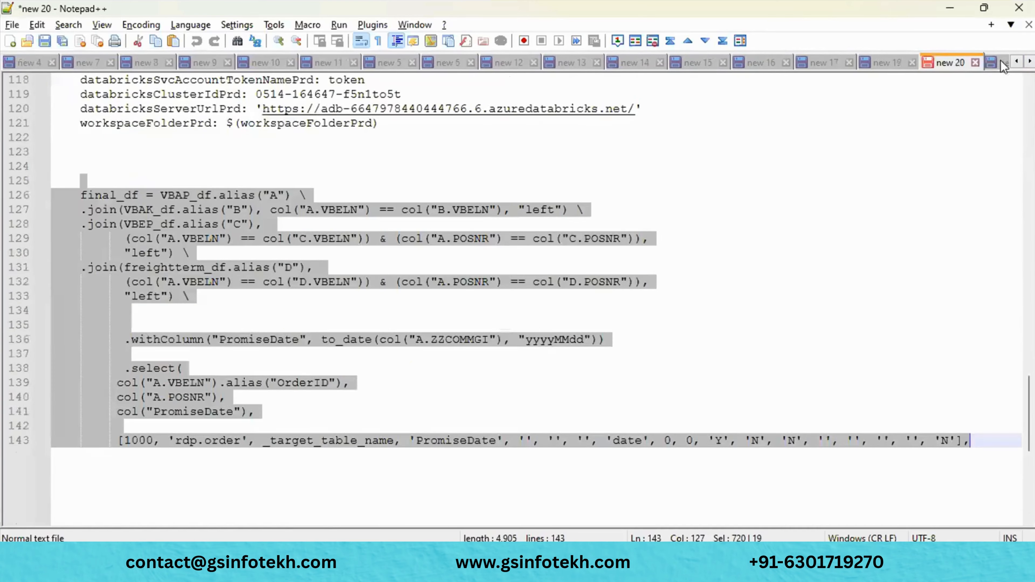
scroll(886, 266, "down", 6)
scroll(886, 266, "up", 20)
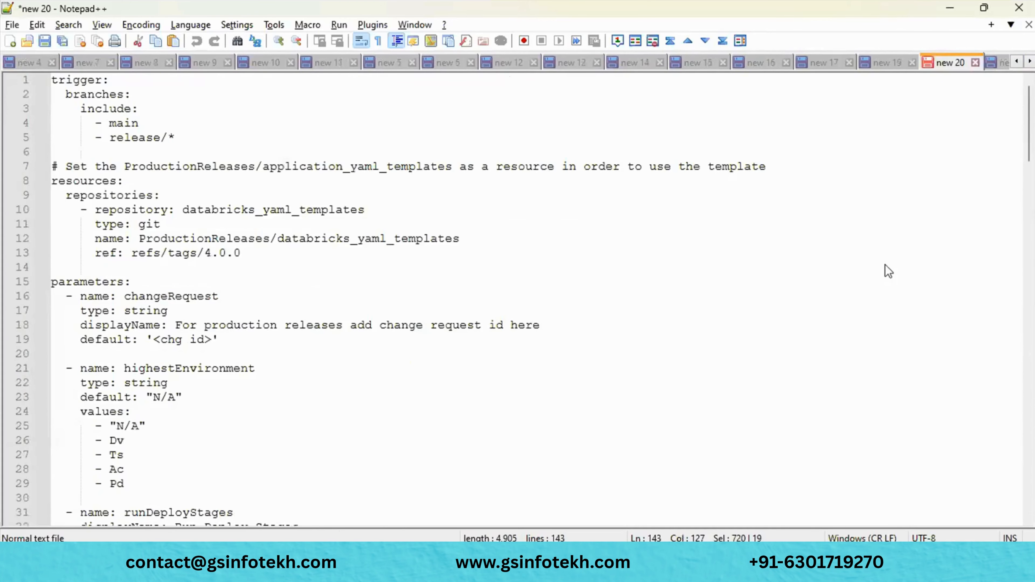
left_click(1001, 62)
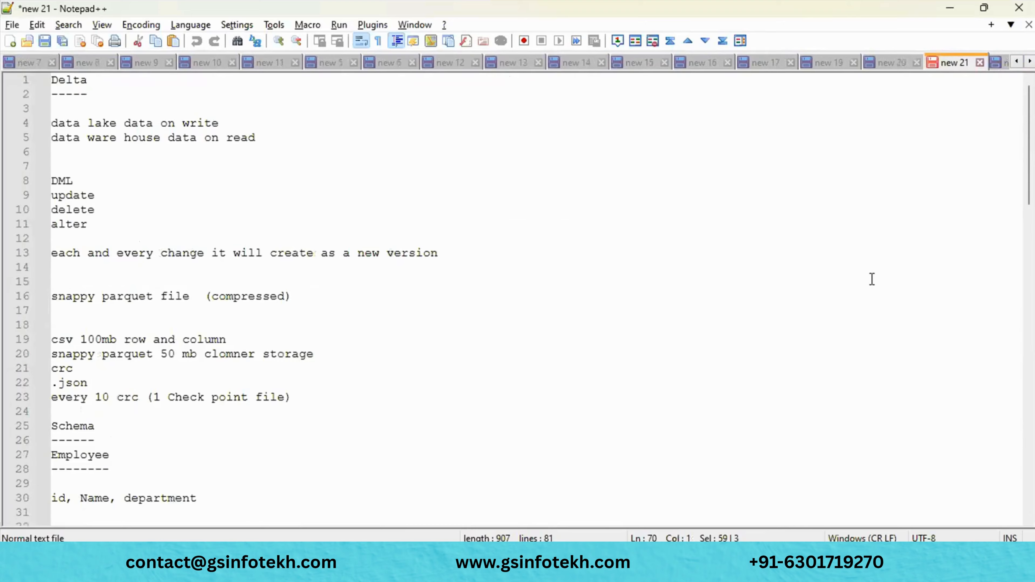
scroll(871, 280, "down", 17)
scroll(871, 280, "up", 20)
- Scroll the tabs further and review new 23, new 25, new 26 and new 28
left_click(1030, 61)
left_click(1030, 61)
left_click(1031, 61)
left_click(1030, 62)
left_click(1031, 61)
left_click(1030, 61)
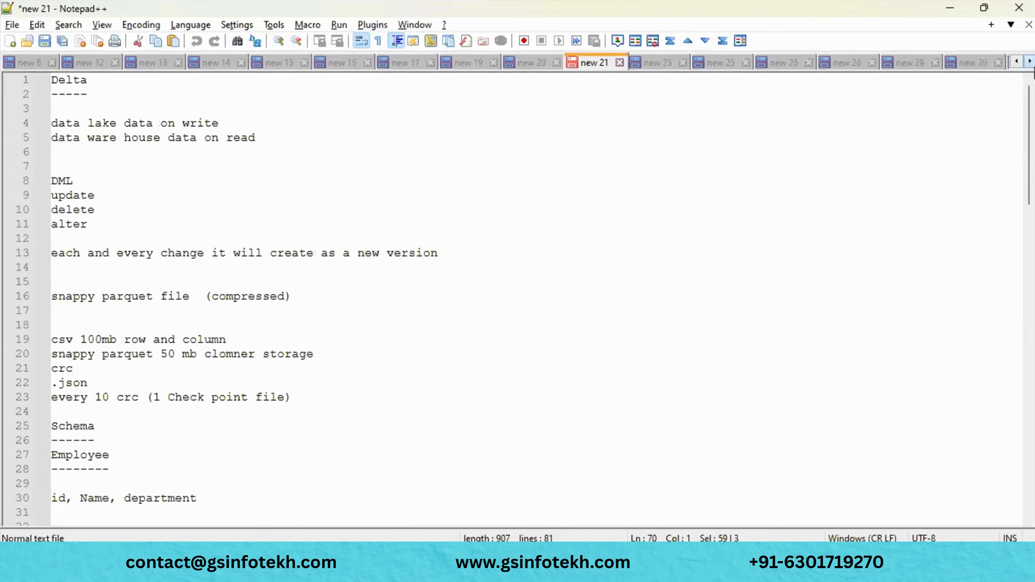
left_click(1030, 62)
left_click(599, 62)
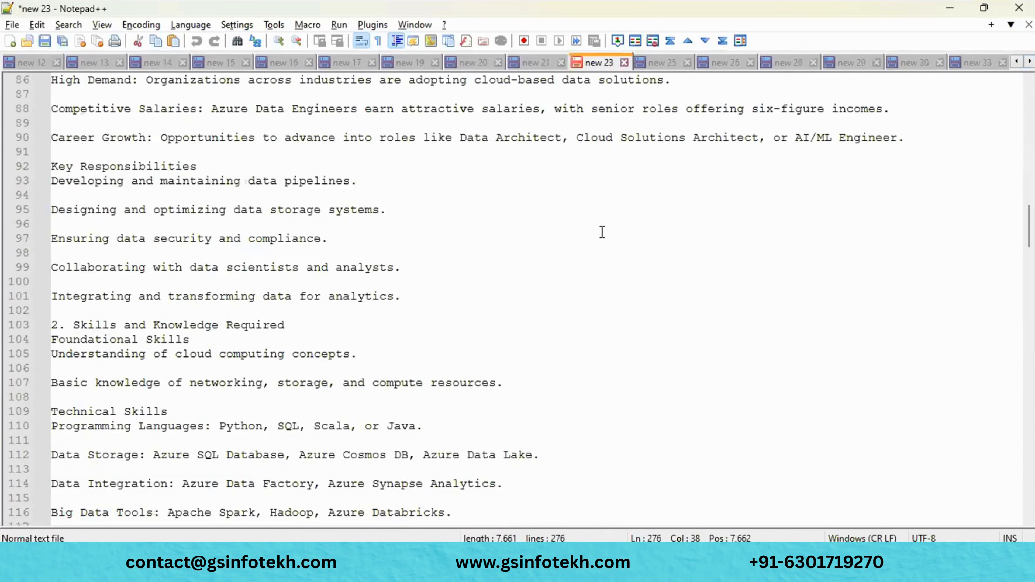
scroll(603, 232, "down", 20)
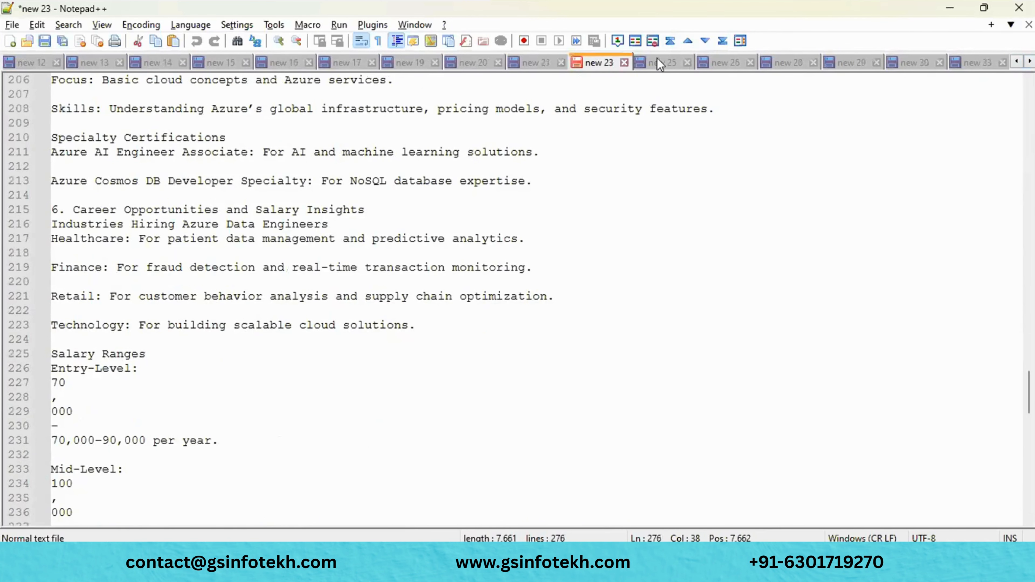
left_click(660, 63)
scroll(668, 292, "down", 20)
scroll(668, 291, "up", 10)
left_click(725, 62)
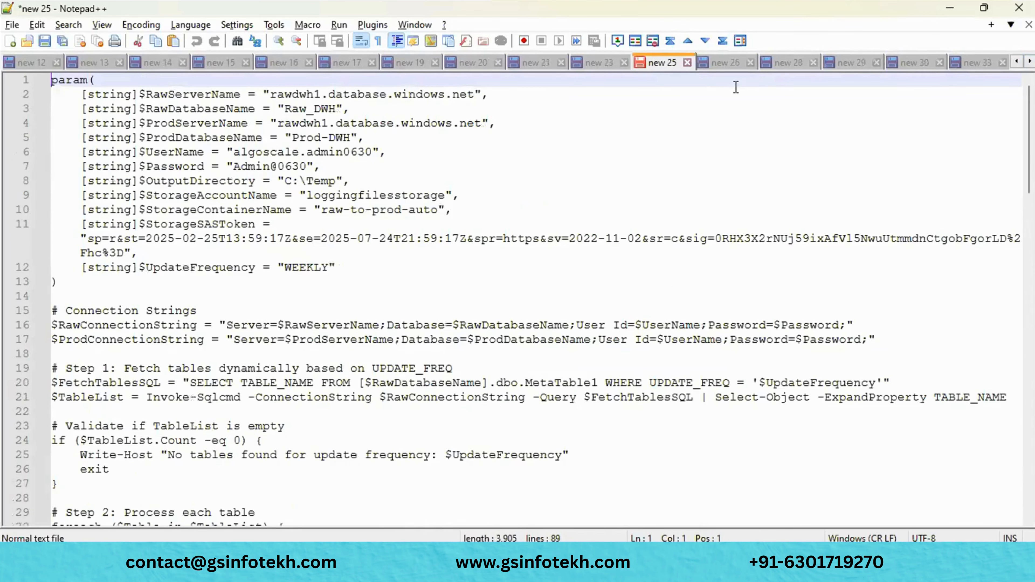
left_click(781, 63)
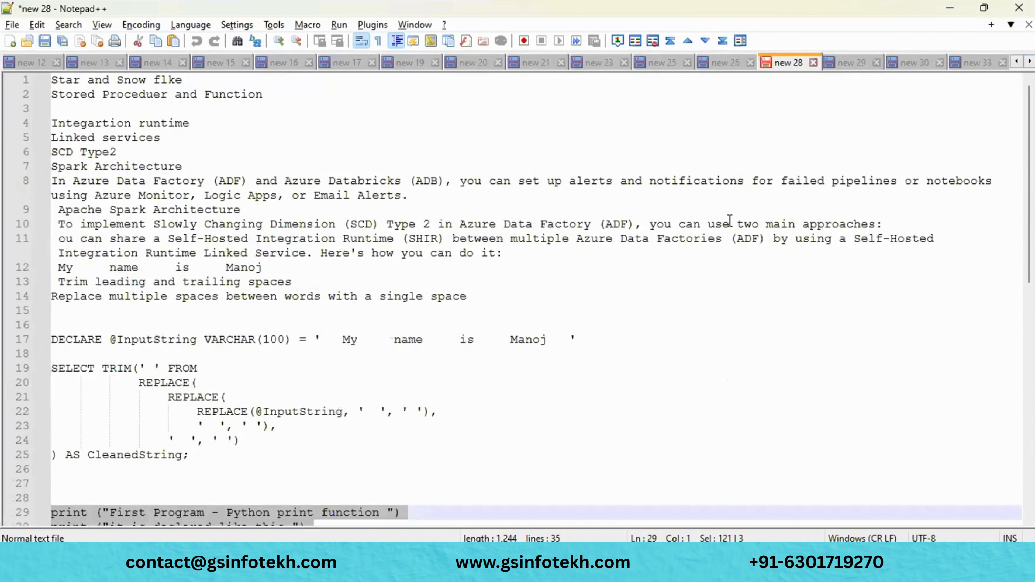
scroll(728, 241, "down", 10)
scroll(728, 241, "up", 10)
- Review the new 29 cloud notes, new 30 SQL notes and new 33 permissions notes
left_click(858, 66)
scroll(800, 208, "down", 15)
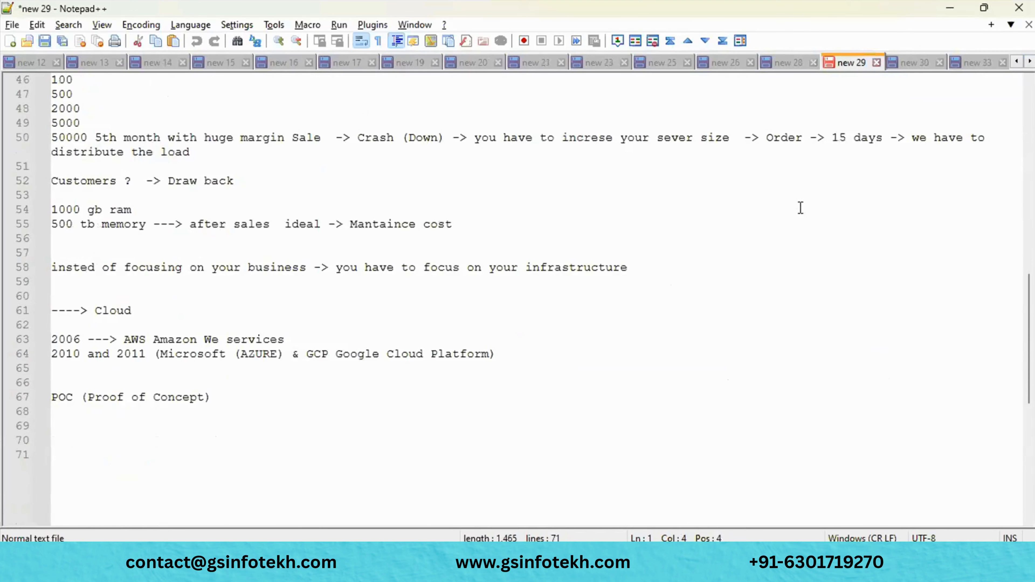
scroll(800, 208, "up", 15)
left_click(913, 63)
scroll(779, 296, "down", 20)
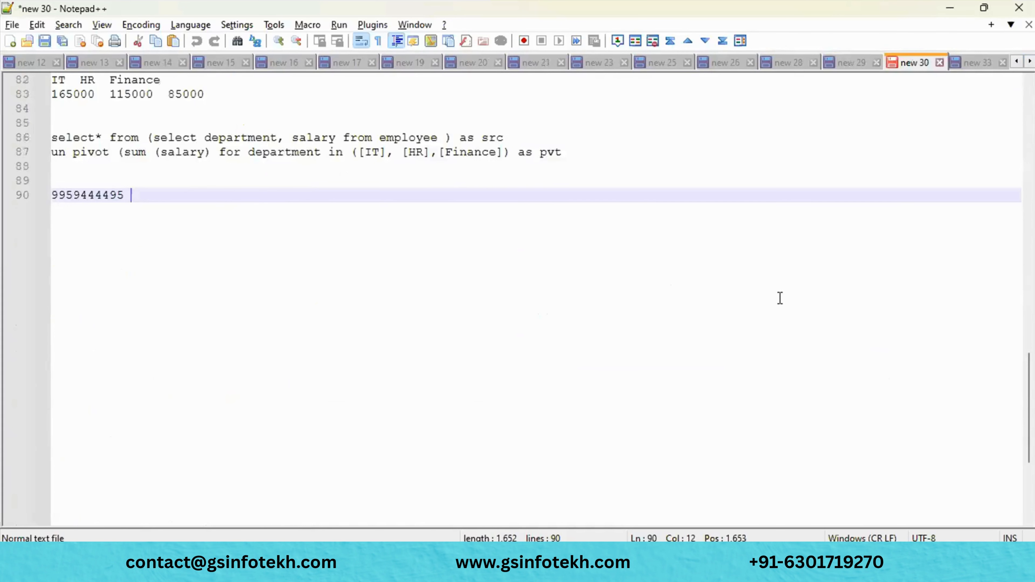
scroll(781, 299, "up", 20)
left_click(973, 63)
scroll(858, 309, "down", 8)
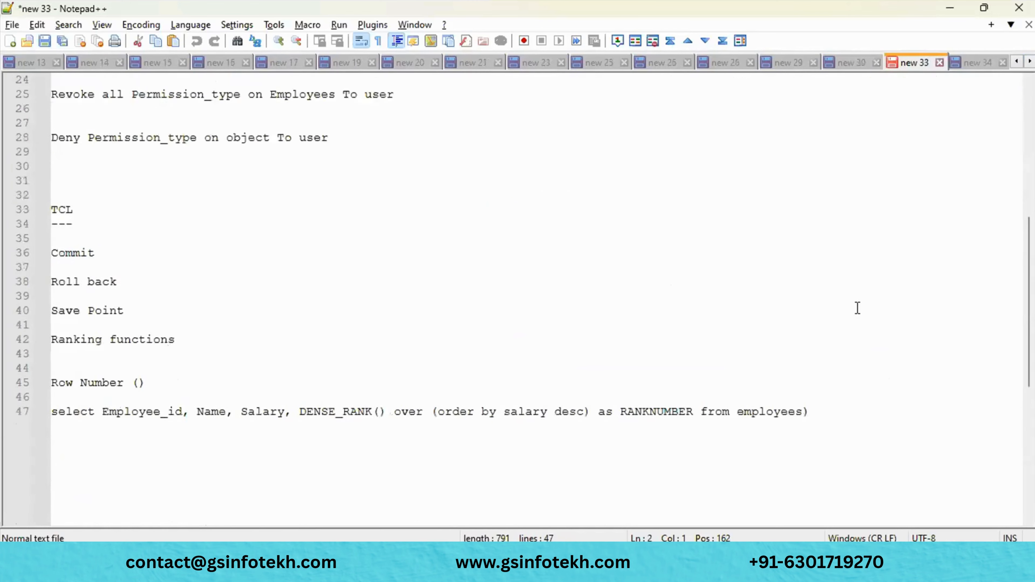
scroll(858, 309, "up", 8)
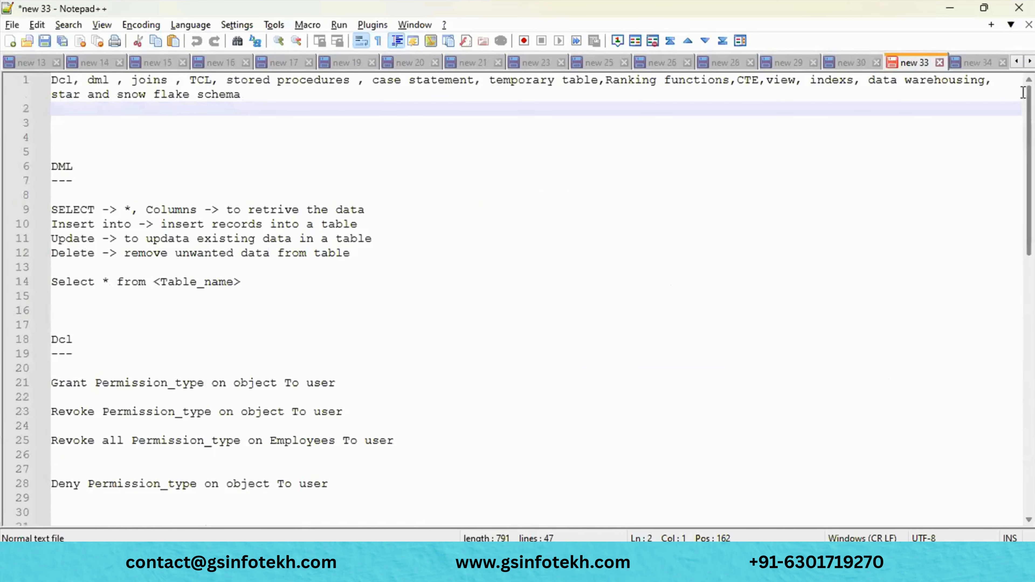
- Scroll to later tabs and review new 34, new 36, new 37 and new 22
left_click(1029, 62)
left_click(1029, 62)
left_click(1029, 62)
left_click(1029, 62)
left_click(1029, 62)
left_click(1029, 62)
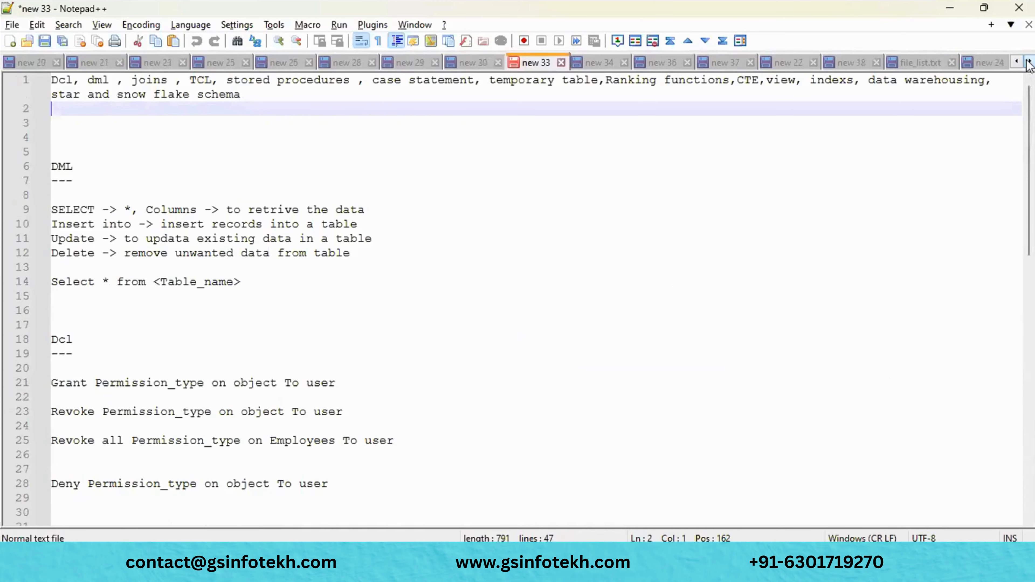
left_click(1030, 62)
left_click(534, 62)
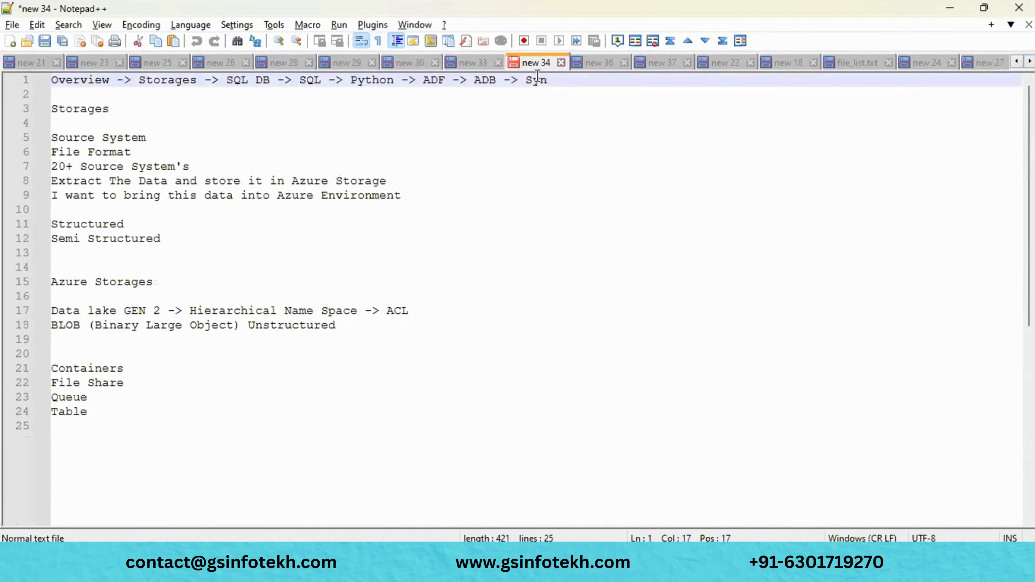
left_click(608, 67)
scroll(596, 227, "down", 9)
scroll(596, 227, "up", 9)
left_click(660, 65)
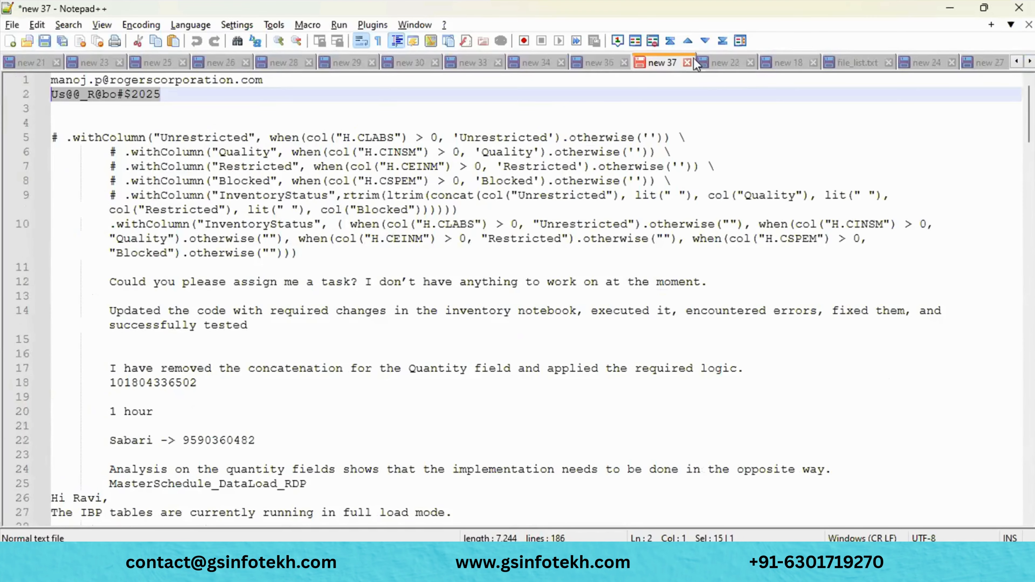
left_click(722, 63)
scroll(654, 354, "down", 1)
scroll(654, 354, "up", 1)
- Review new 18, file_list.txt, new 24 and the new 27 PeopleSoft code
left_click(789, 63)
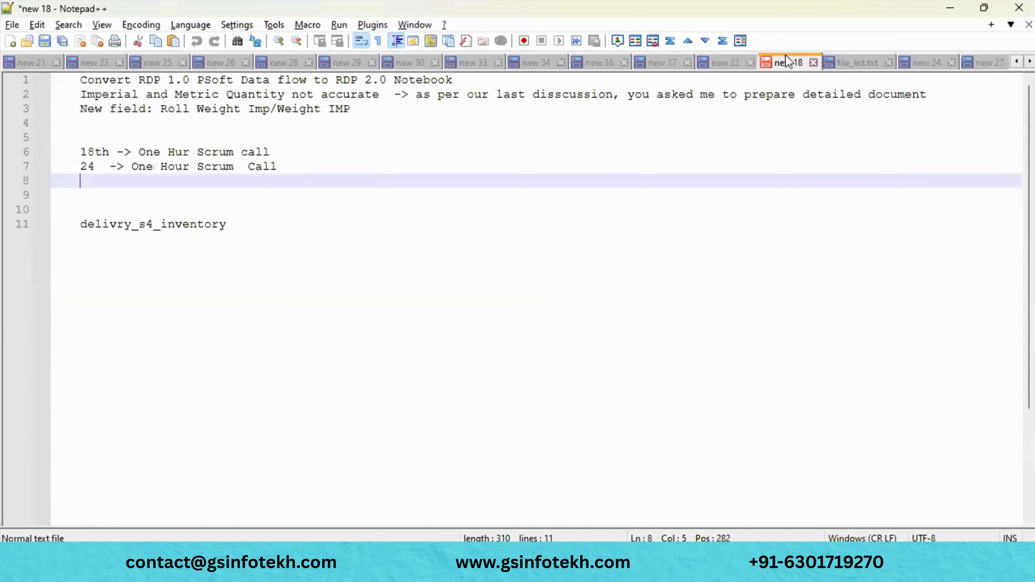
left_click(863, 66)
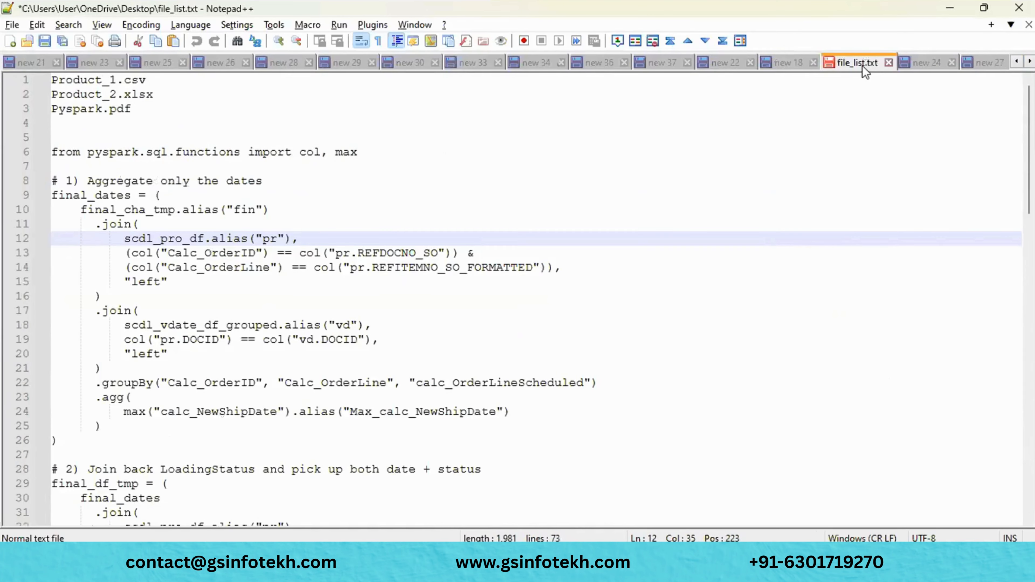
scroll(849, 224, "down", 12)
scroll(849, 224, "up", 12)
left_click(927, 65)
scroll(876, 224, "down", 5)
scroll(876, 225, "up", 20)
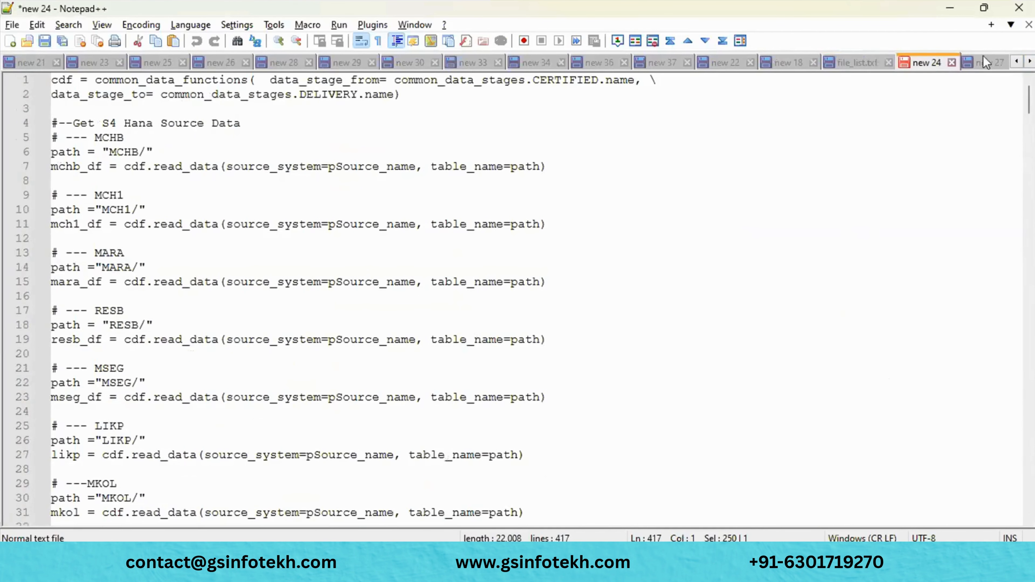
left_click(986, 62)
scroll(871, 283, "down", 13)
scroll(870, 283, "up", 14)
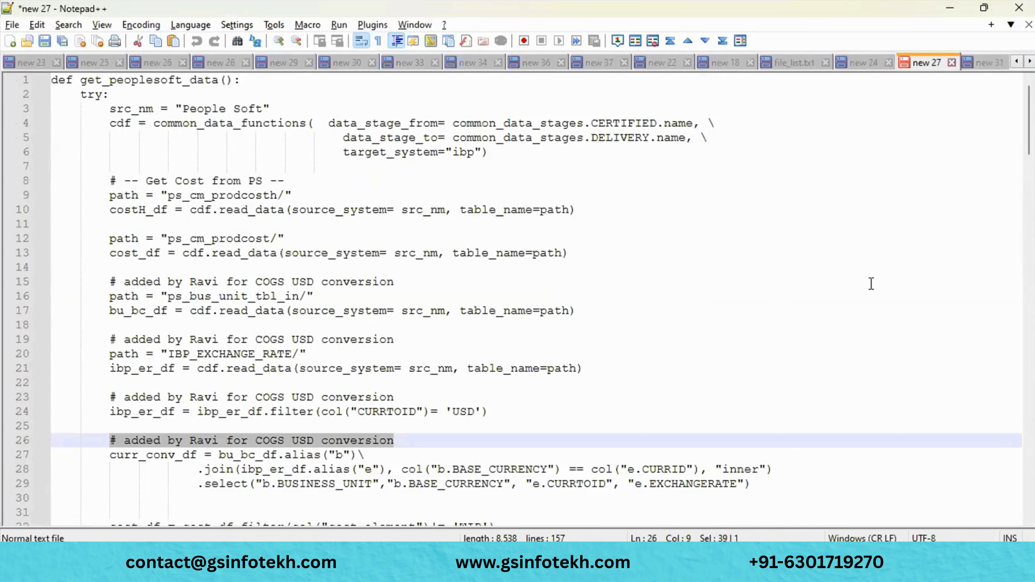
- Scroll to the last tabs and review the new 31 S4 Hana code and new 32 notes
left_click(1030, 62)
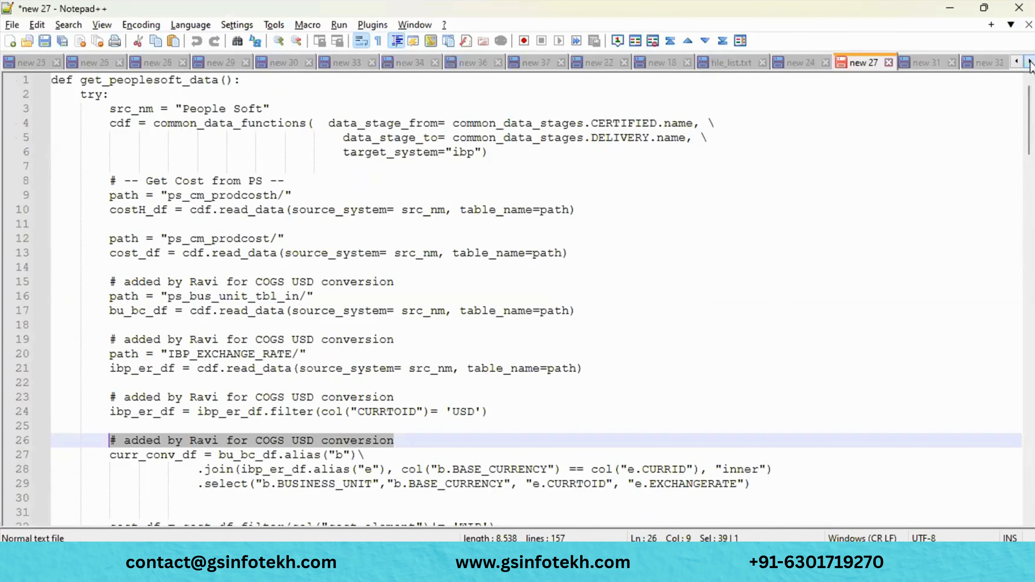
left_click(1030, 62)
left_click(1030, 62)
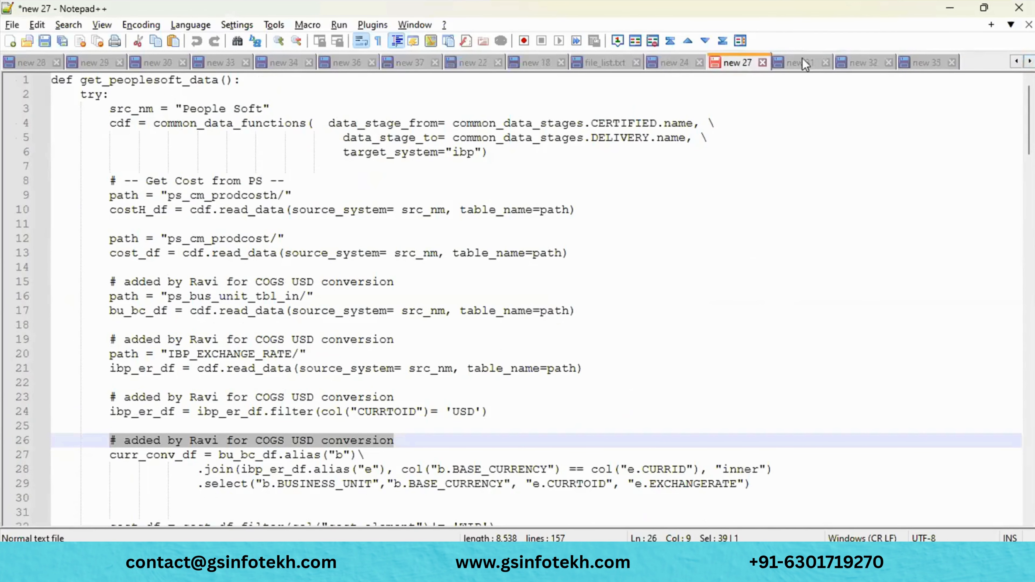
left_click(803, 63)
scroll(798, 156, "up", 20)
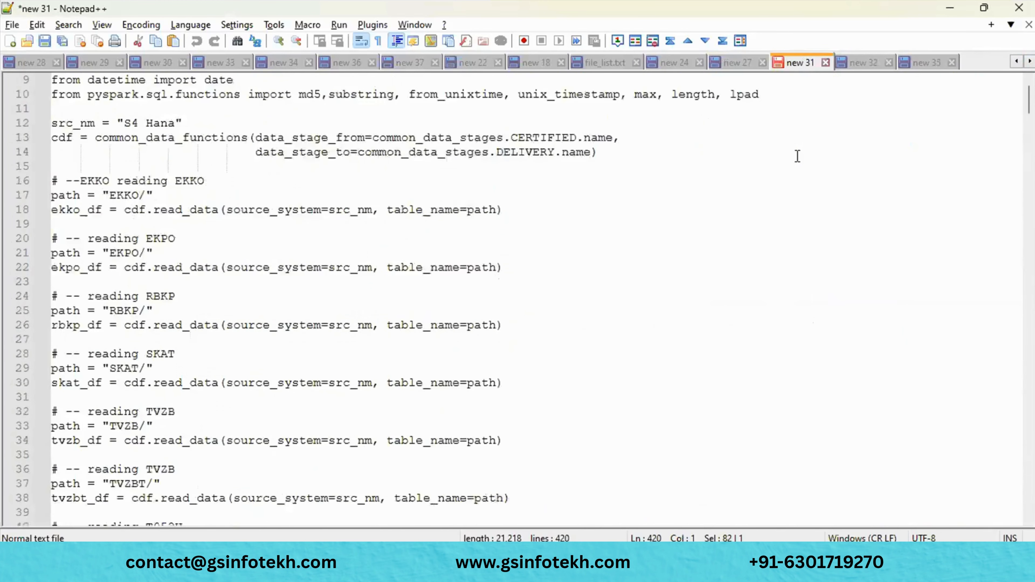
left_click(861, 62)
scroll(840, 245, "down", 1)
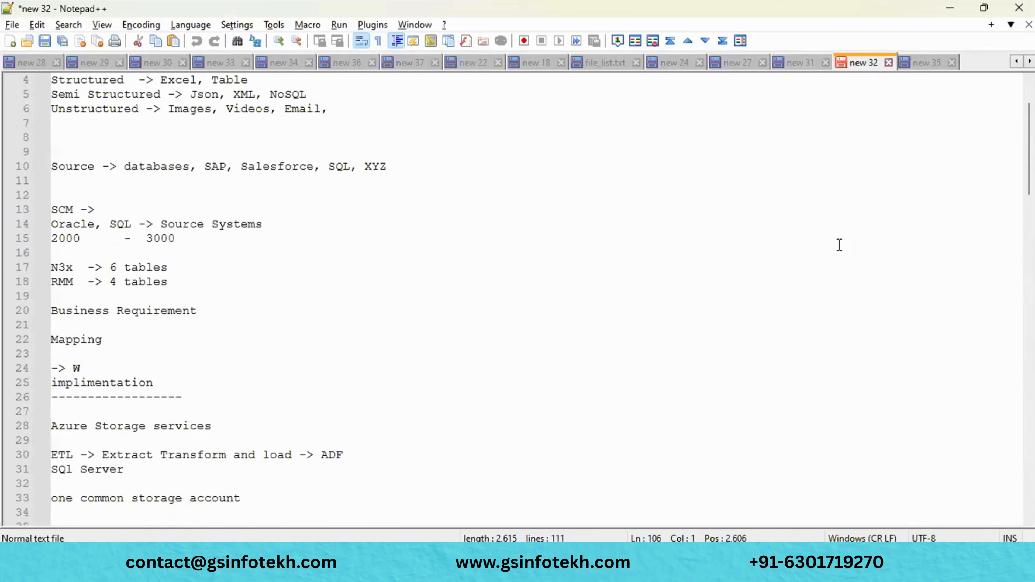
scroll(836, 243, "down", 20)
scroll(836, 242, "up", 20)
- Show the new 35 azcopy note and review the azcopy help in Command Prompt
left_click(927, 62)
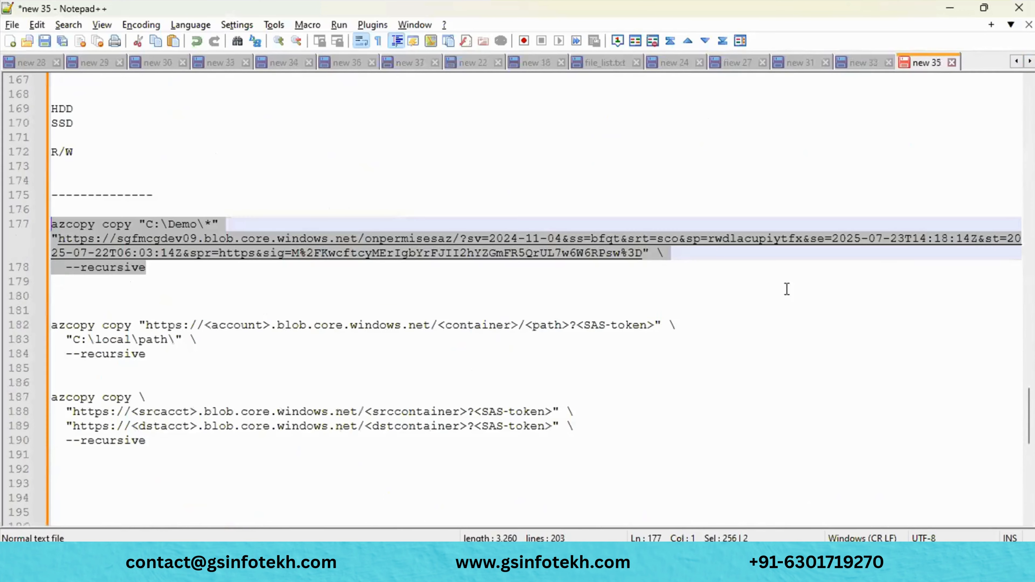
scroll(787, 289, "up", 20)
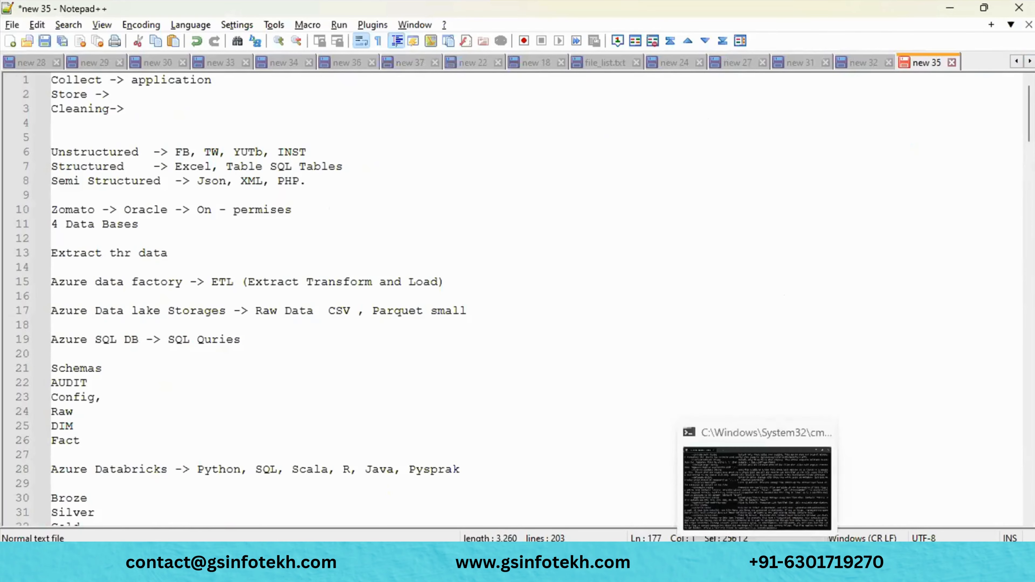
left_click(636, 567)
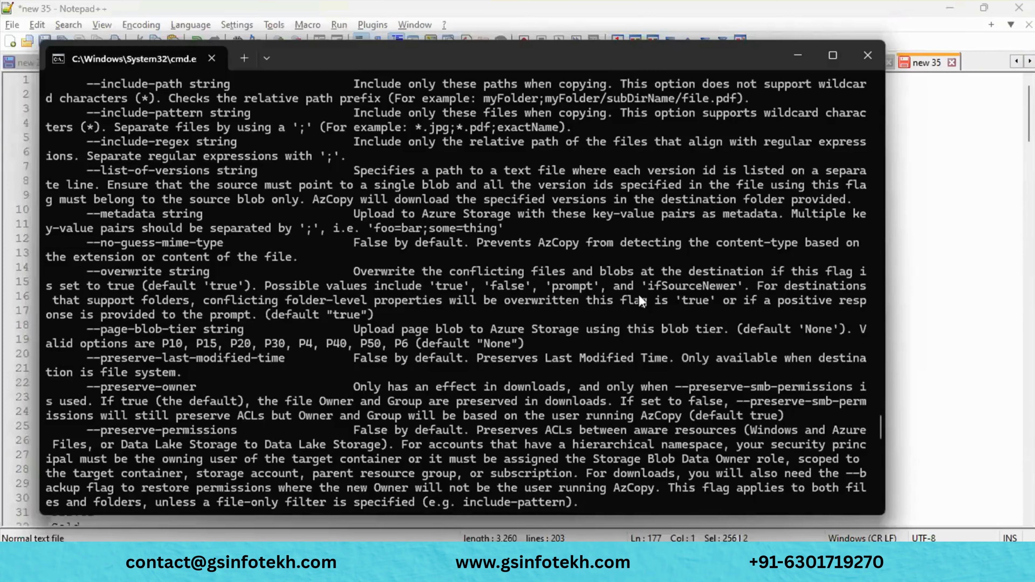
scroll(640, 295, "up", 7)
scroll(639, 294, "up", 10)
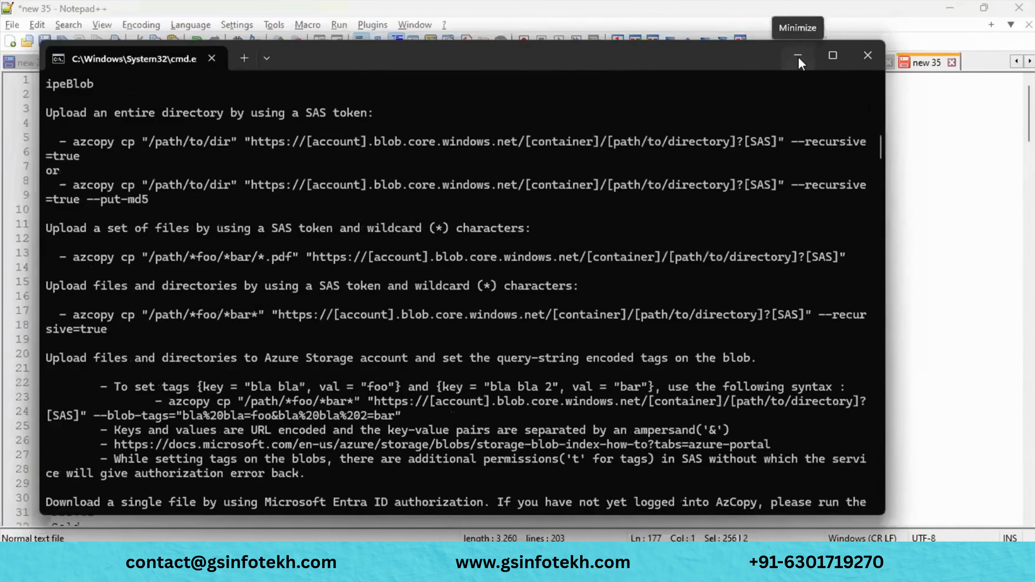
- Minimize the Command Prompt and create a blank new 38 document in Notepad++
left_click(799, 57)
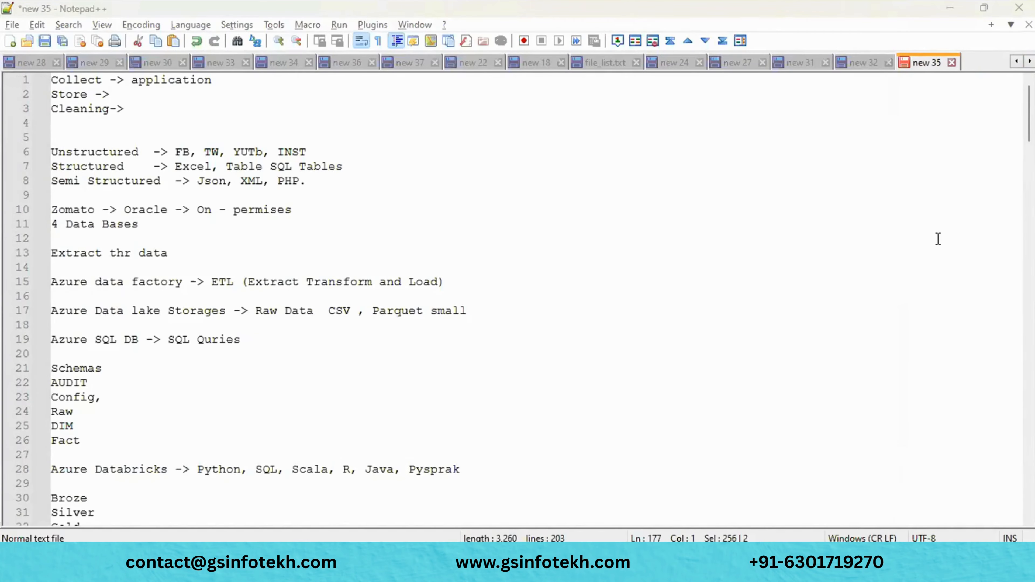
key("alt+Tab")
key("alt+Tab")
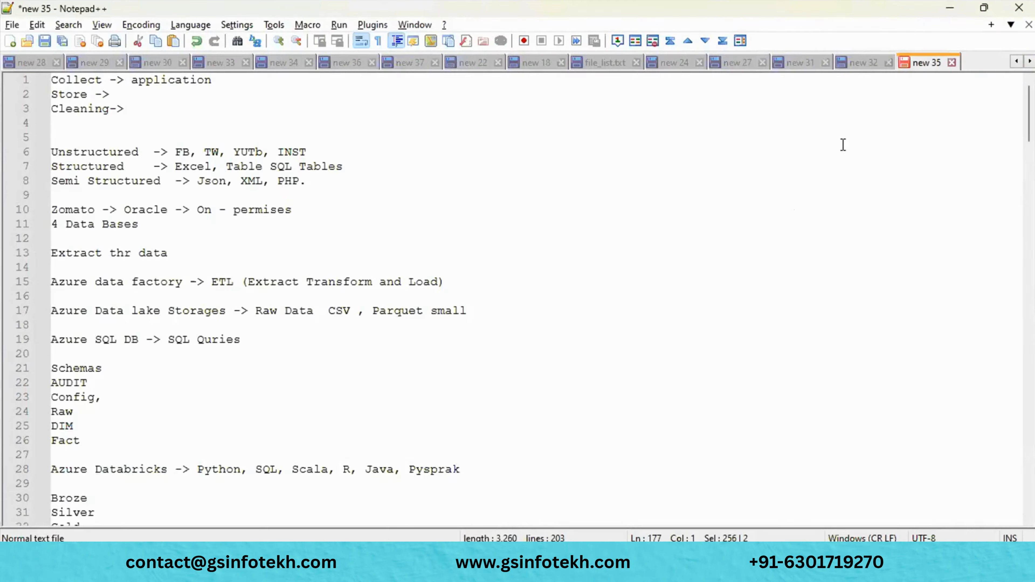
key("ctrl+n")
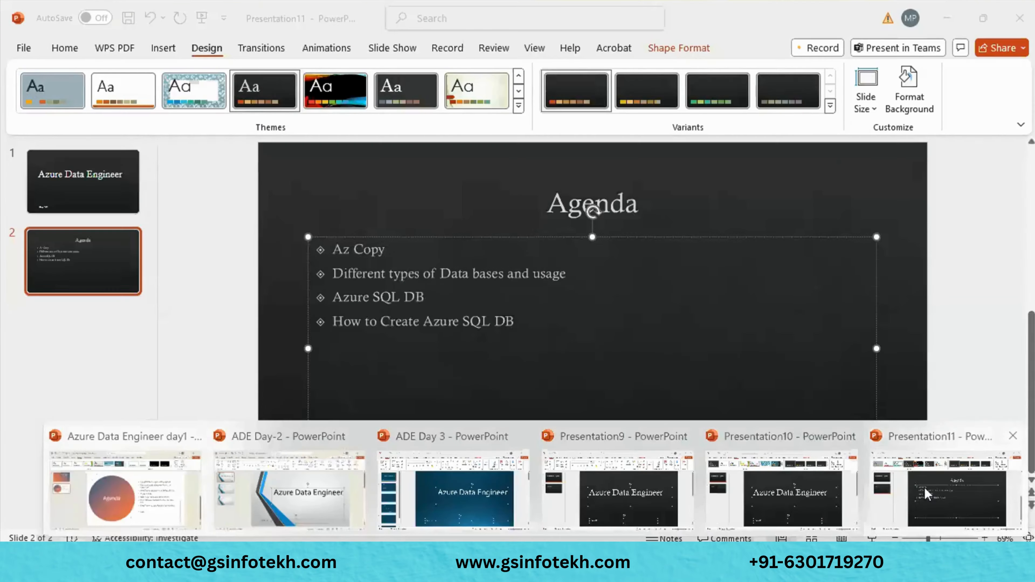
- Copy 'Data bases and usage' from the Presentation11 Agenda slide and paste it as new 38's first line
left_click(925, 487)
left_click(567, 273)
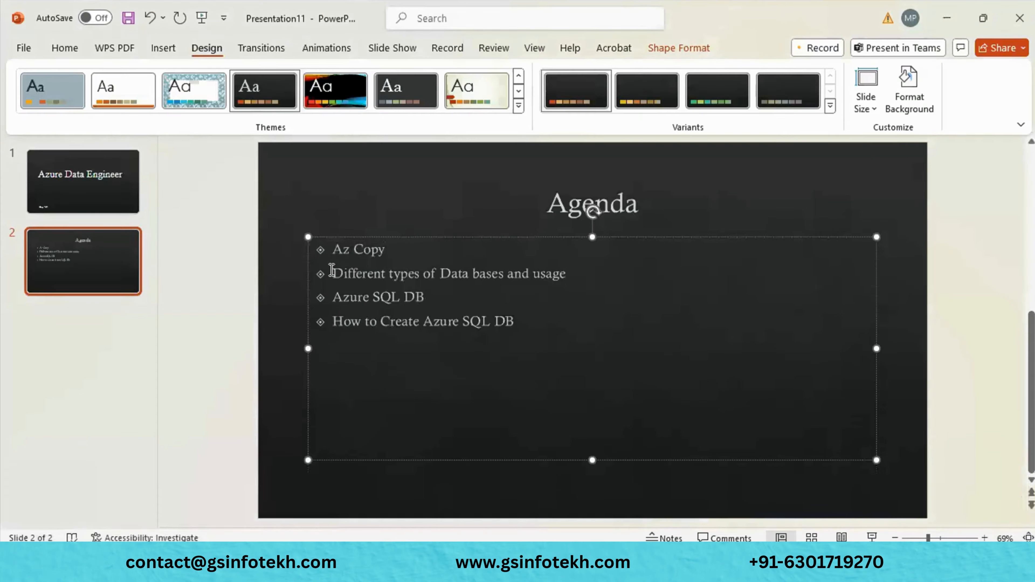
left_click_drag(440, 272, 581, 273)
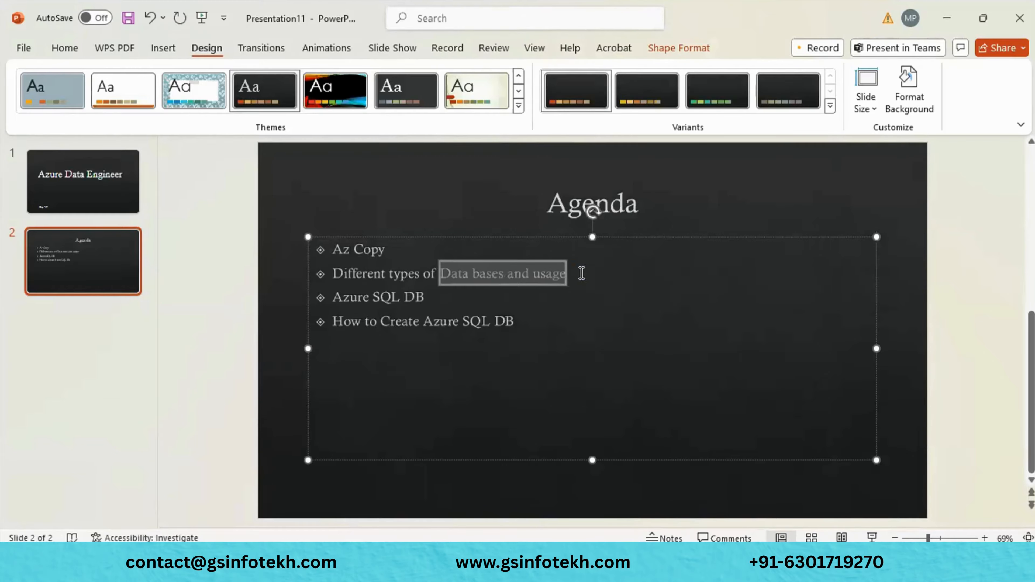
key("ctrl+c")
key("alt+Tab")
key("ctrl+v")
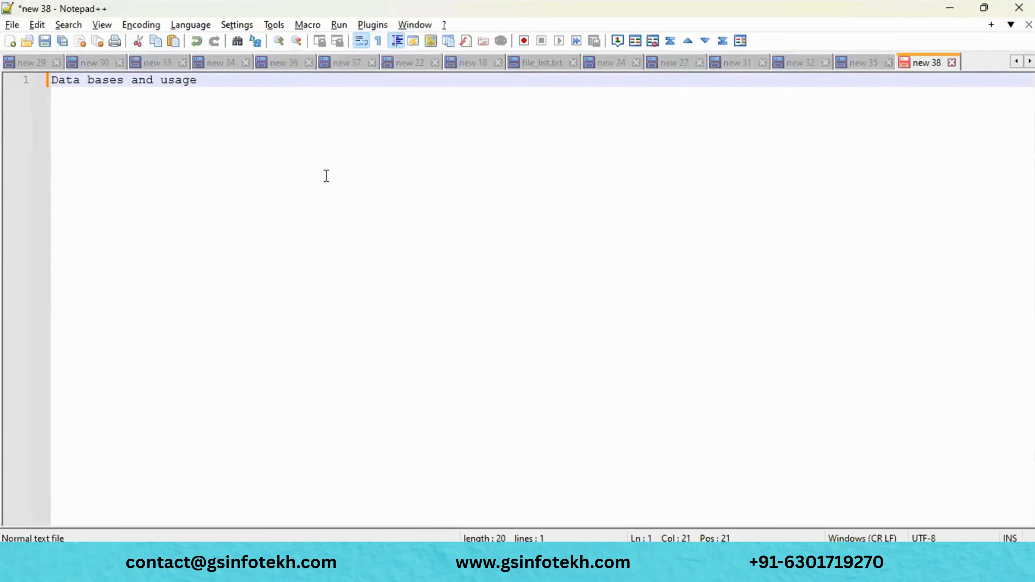
key("Return")
key("Return")
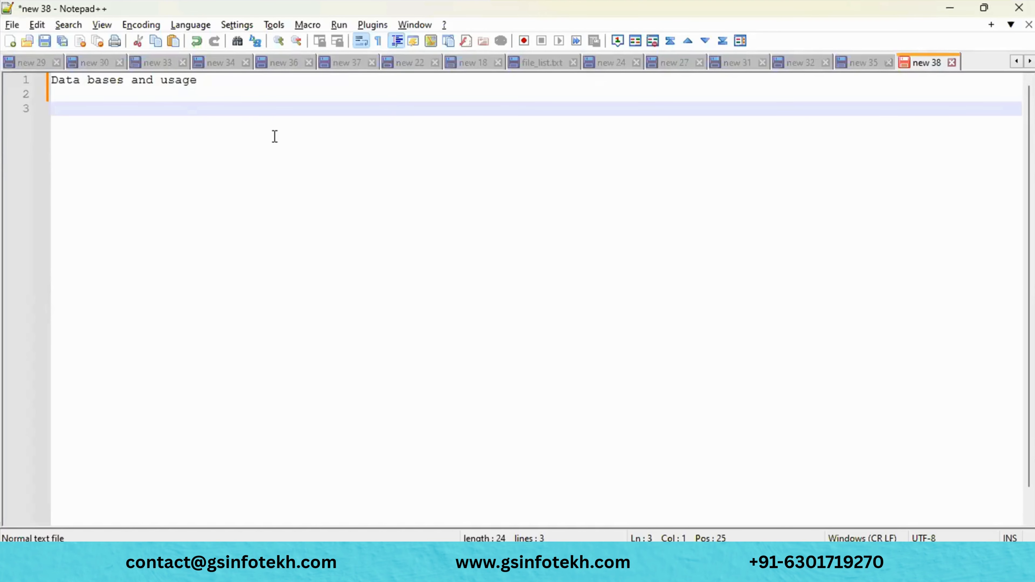
- Type 'Azure SQL DB' with a dashed underline, then 'Columns and Rows', another dashed divider and 'Values'
type("Azure SQL DB")
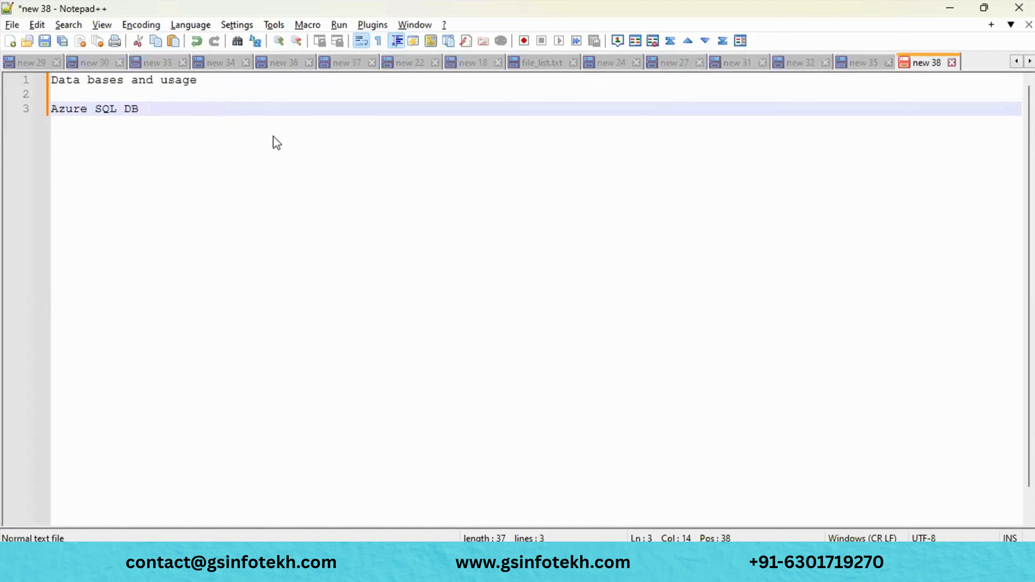
key("Return")
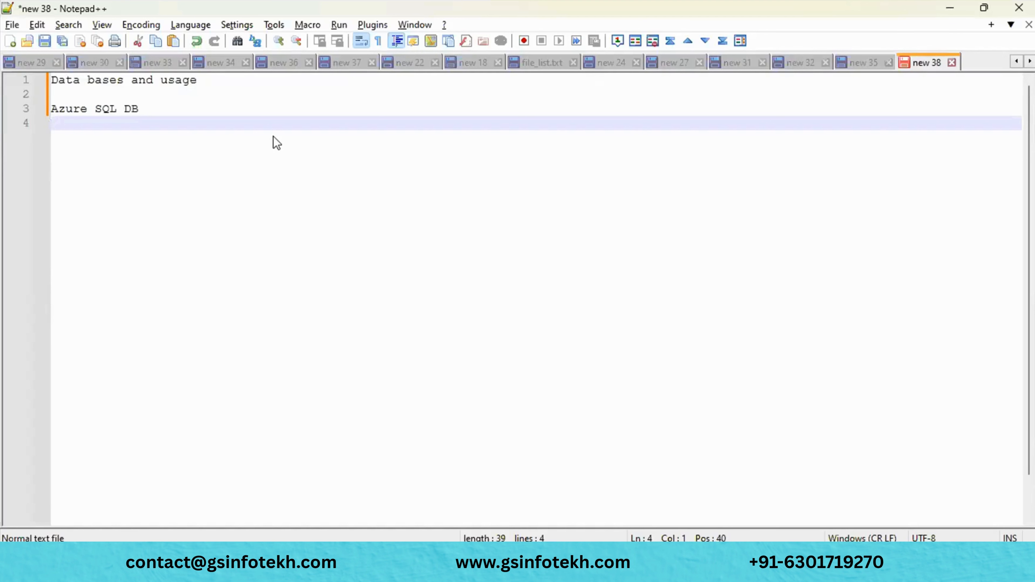
type("------------")
key("Return")
key("Return")
key("Return")
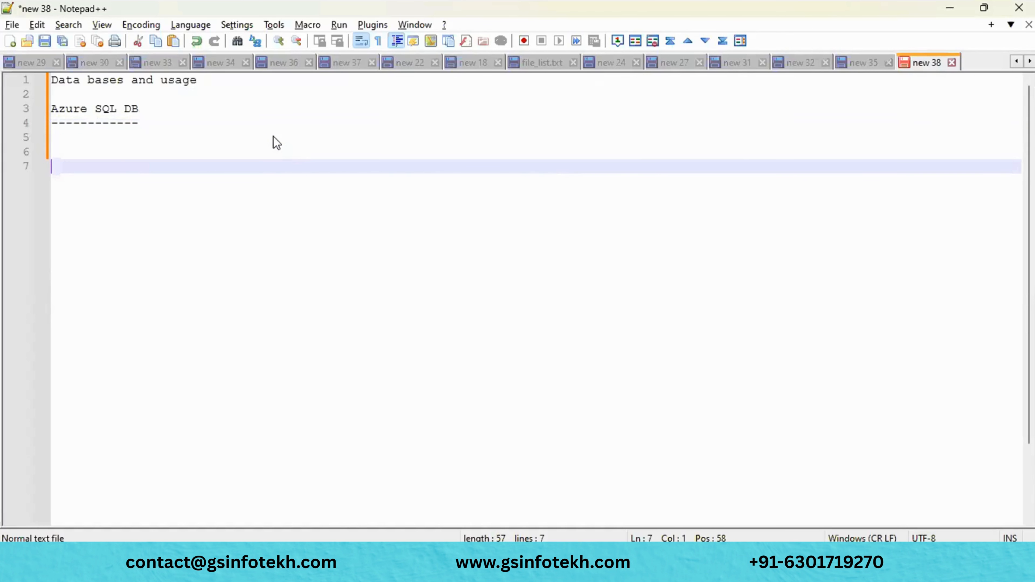
type("Columns and")
type("Rows")
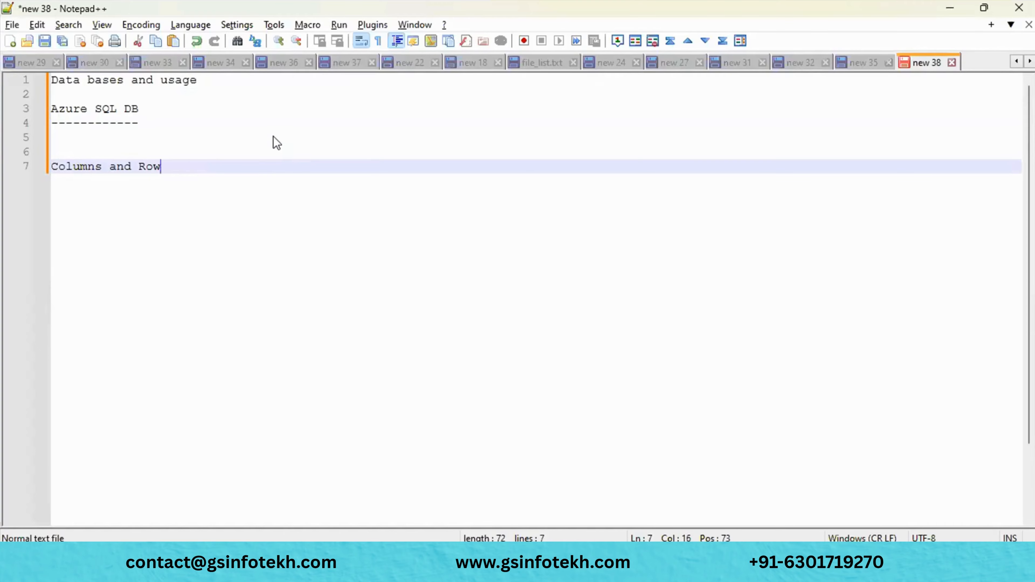
key("Return")
key("Return")
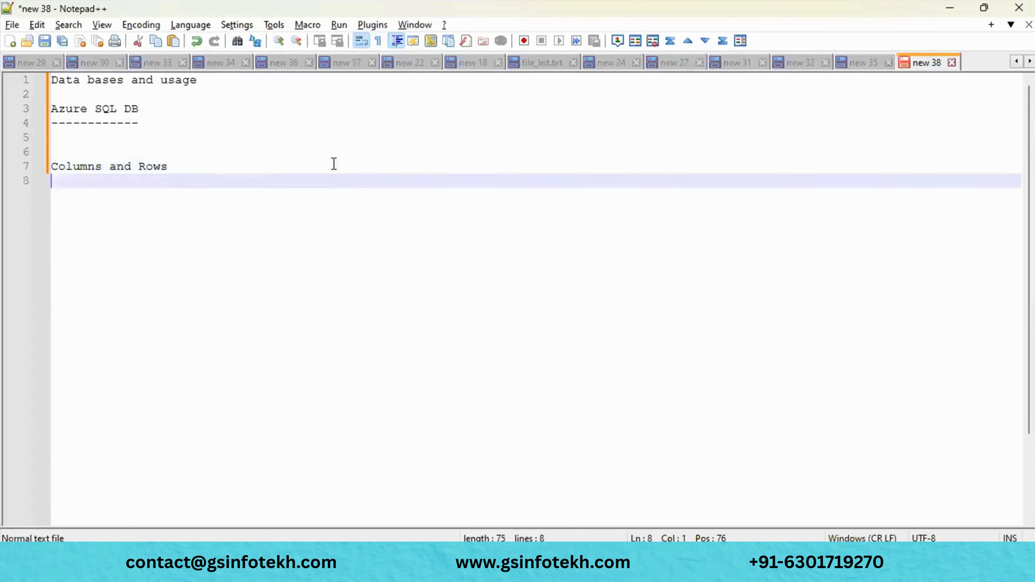
type("-------------")
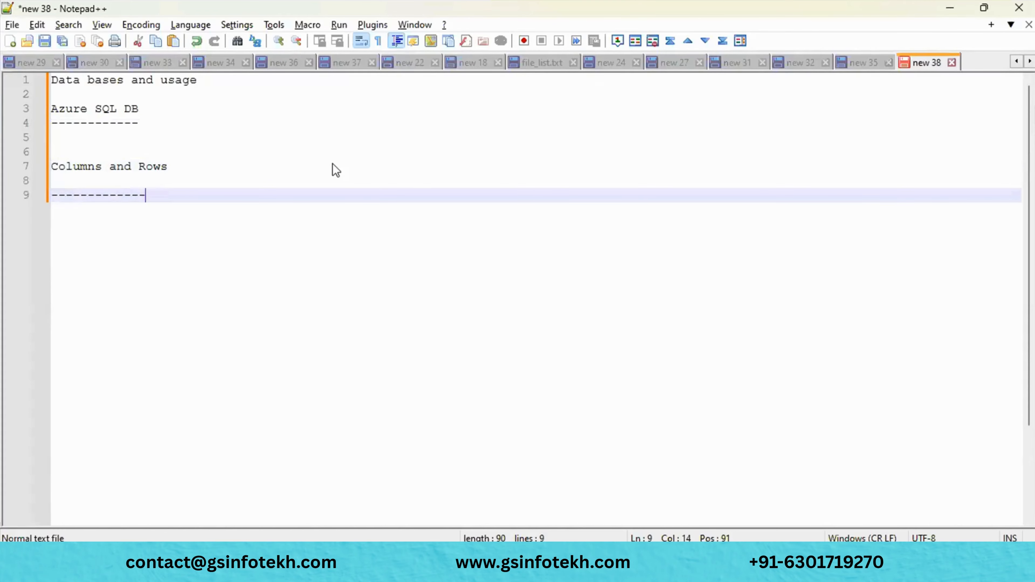
key("Return")
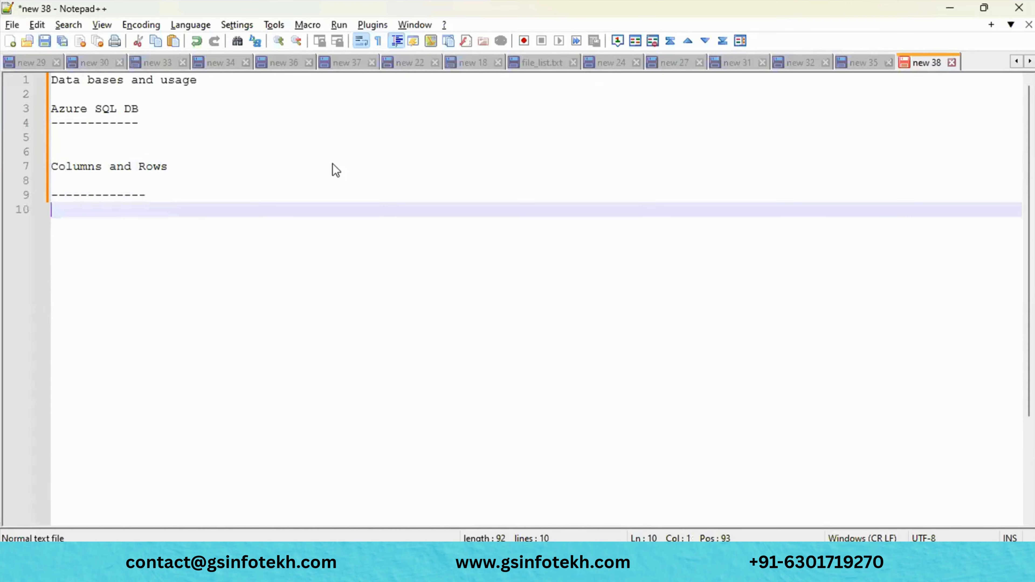
type("Values")
- Highlight the words Columns, Rows and Values in the notes, ending after Values
left_click(92, 167)
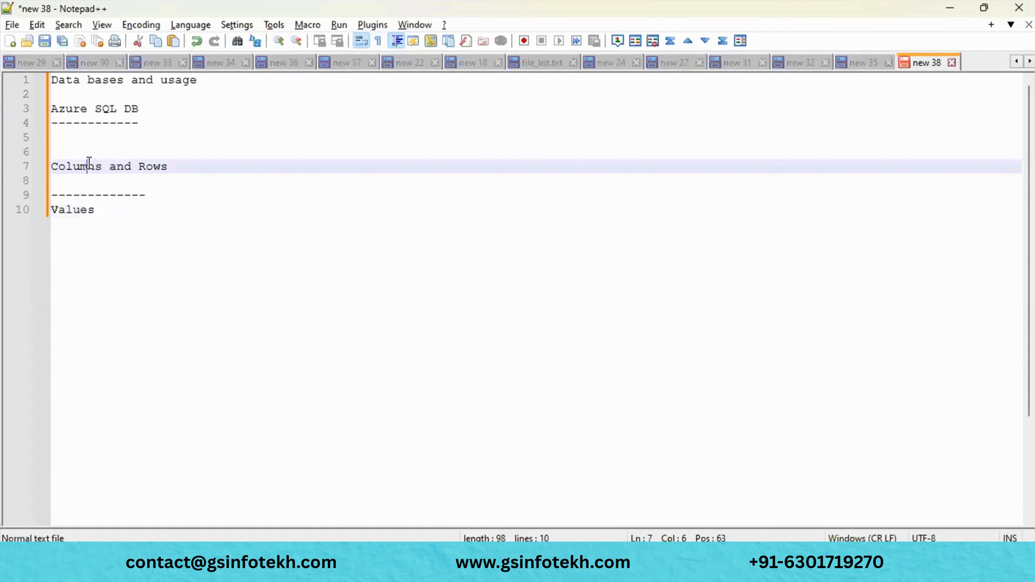
double_click(157, 167)
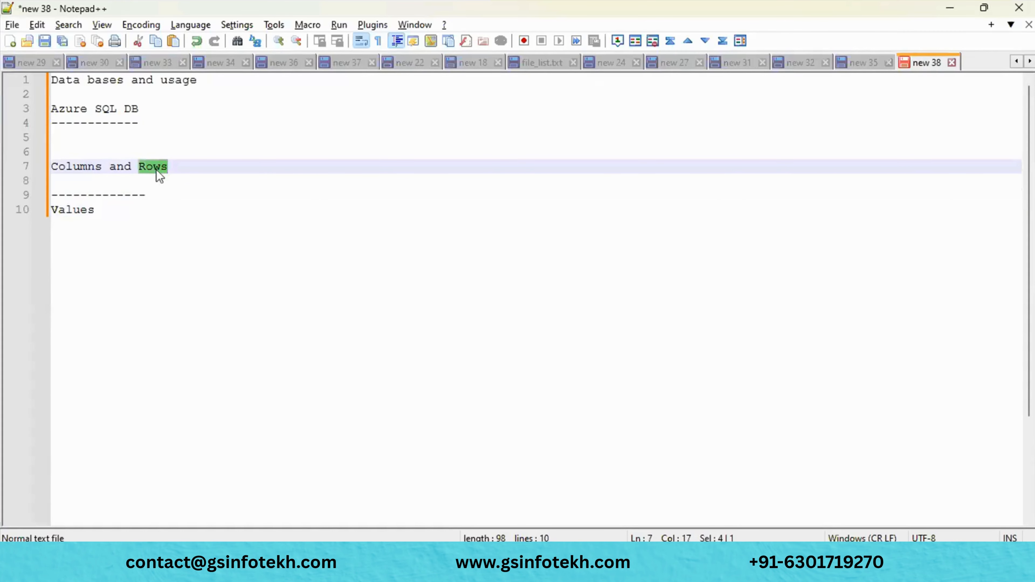
double_click(81, 168)
double_click(151, 167)
double_click(98, 168)
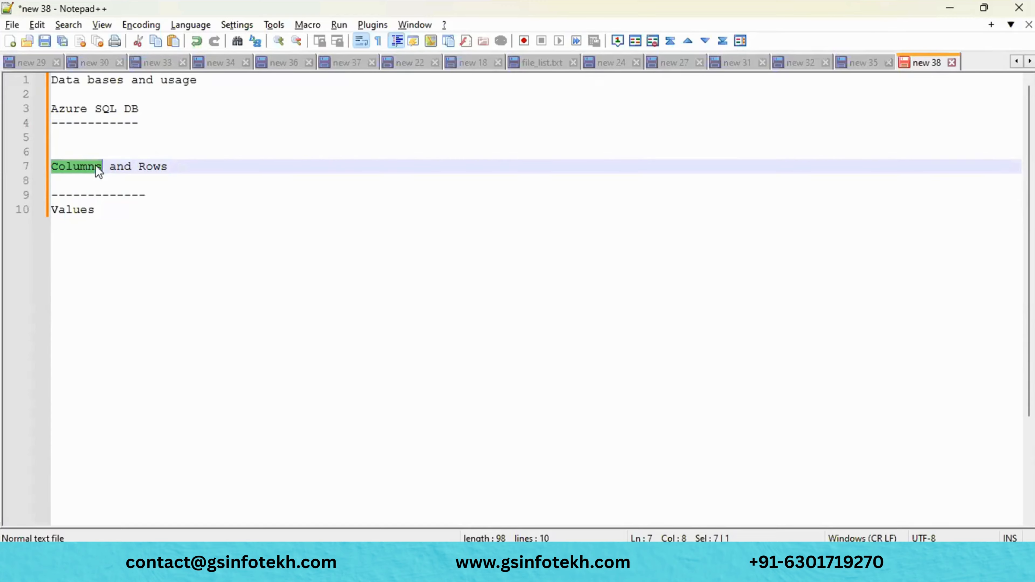
left_click(96, 213)
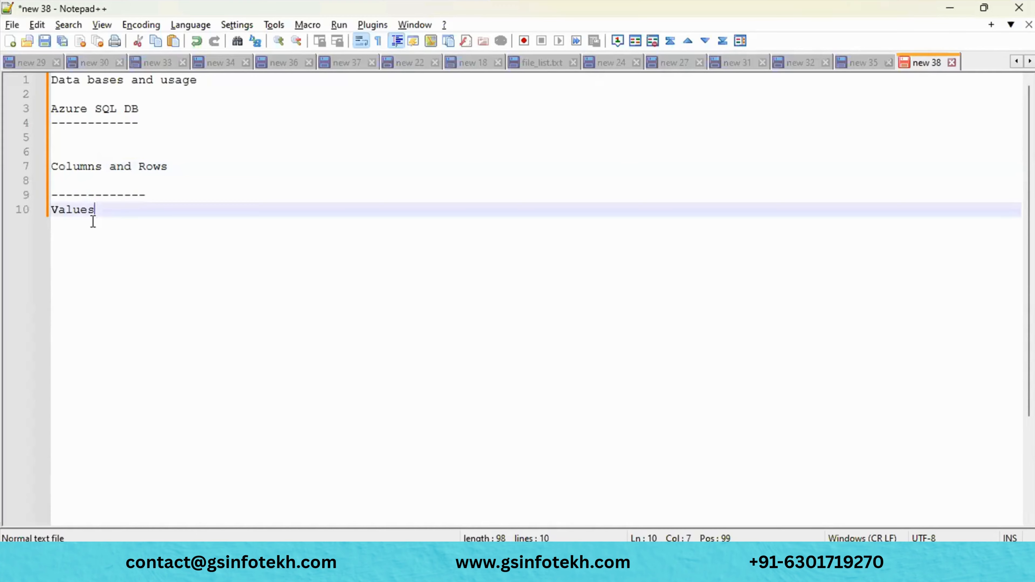
double_click(97, 213)
left_click(111, 215)
- Type 'Structured Data' below Values, then highlight the Azure SQL DB heading
key("Return")
key("Return")
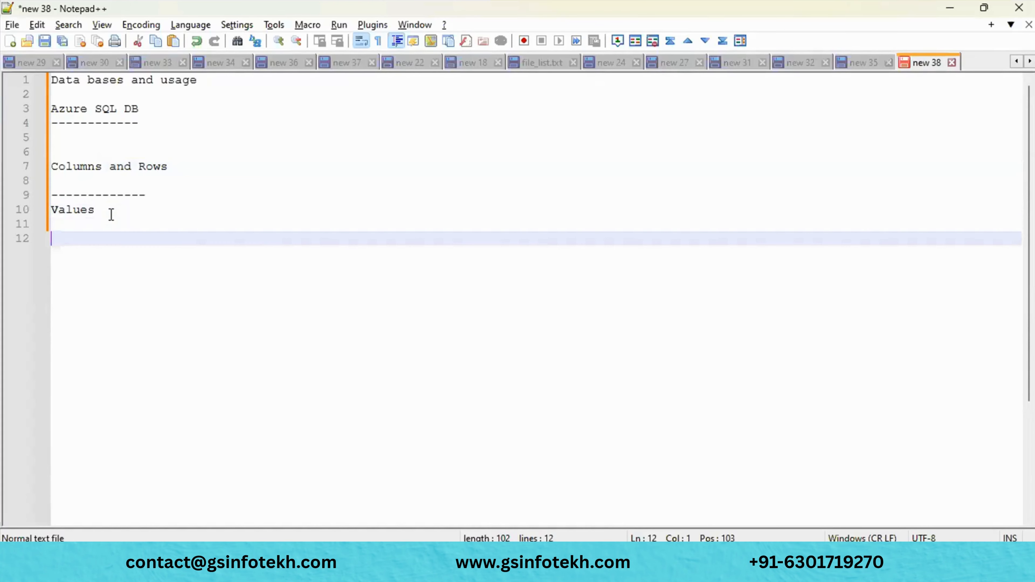
type("Structured Data")
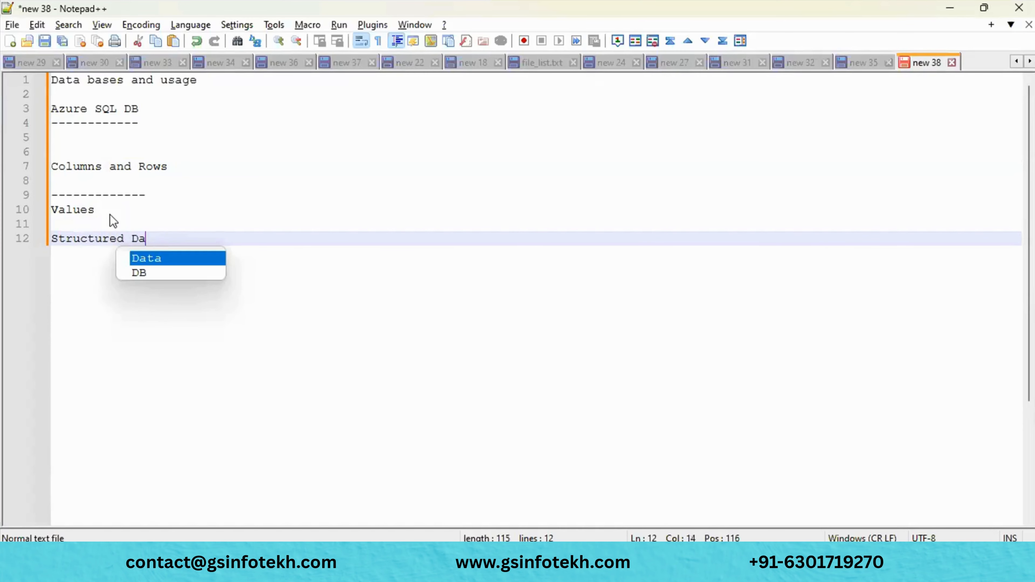
key("Return")
key("Return")
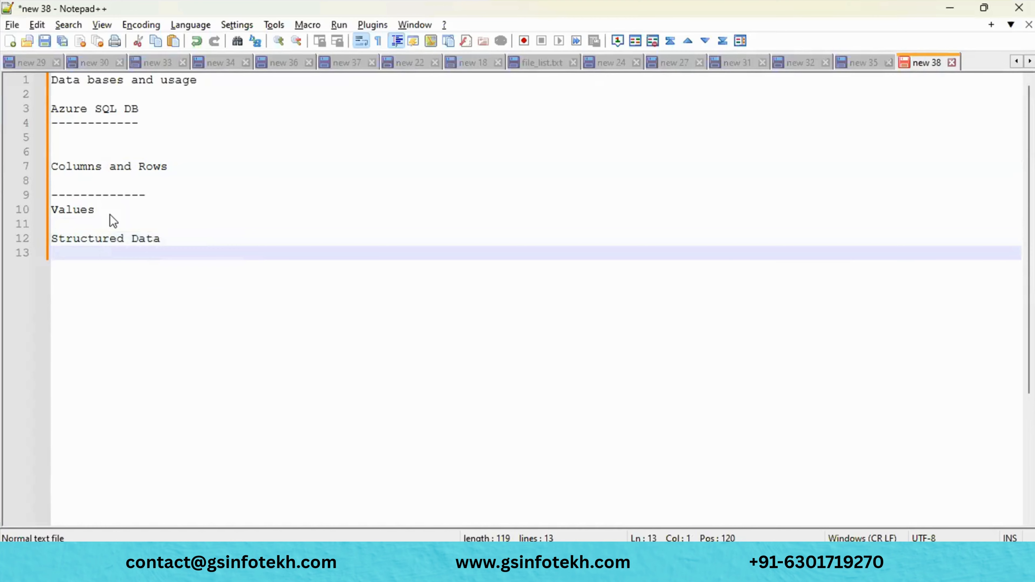
key("Return")
left_click_drag(142, 106, 47, 109)
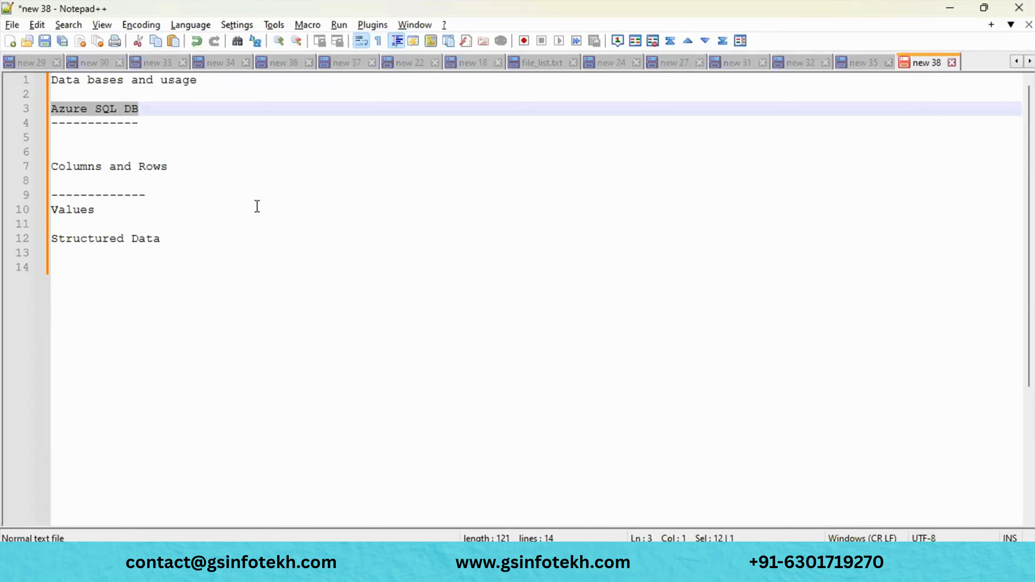
- Add a 'Cosmos DB' heading below Structured Data
left_click(190, 266)
key("Return")
key("Return")
type("Co")
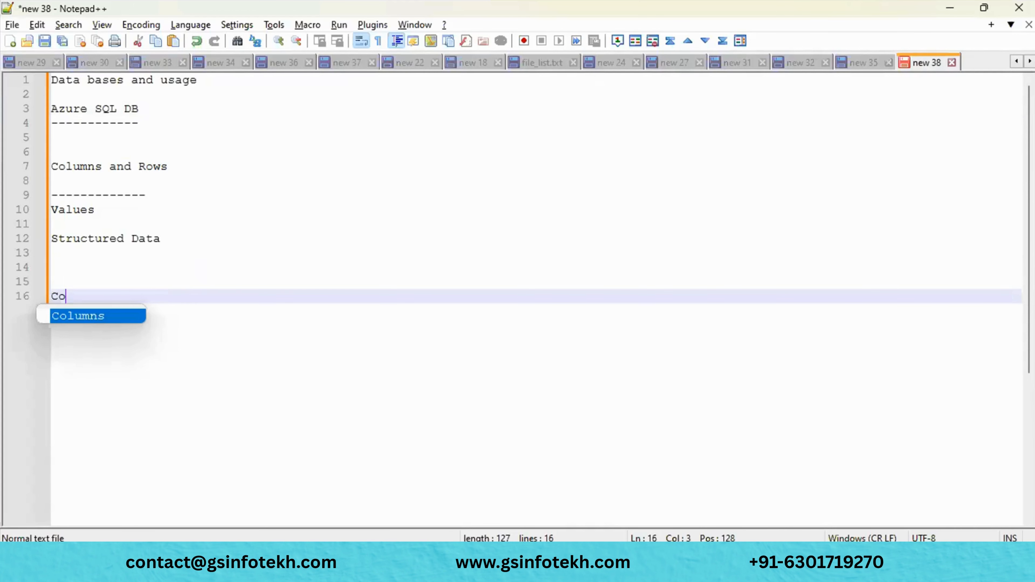
type("smos DB")
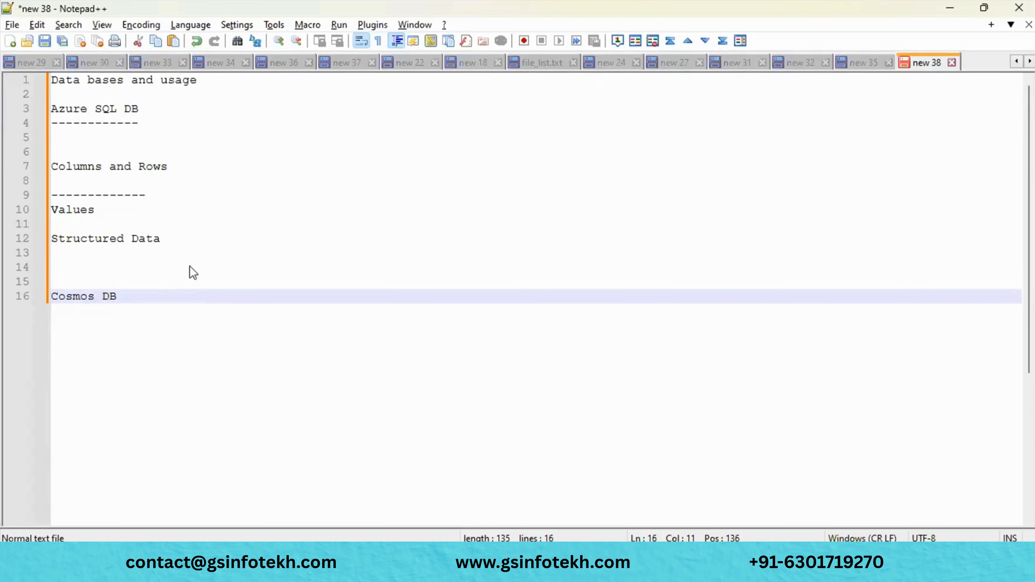
key("Return")
key("Return")
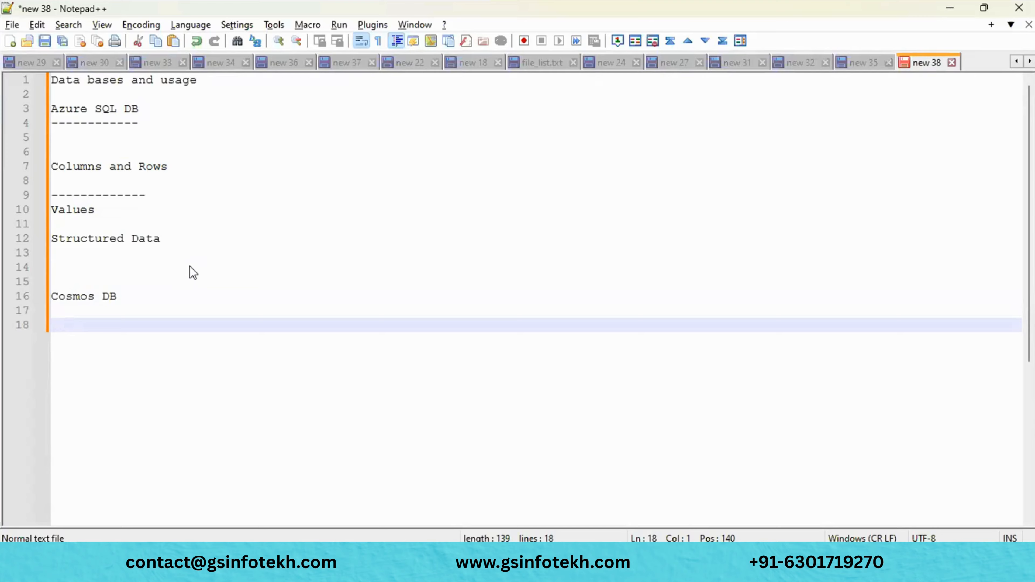
- Write 'JSON, Key- vlaue, Graph' under it, add the missing comma and highlight the heading
type("JSON")
key("BackSpace")
type(", Key")
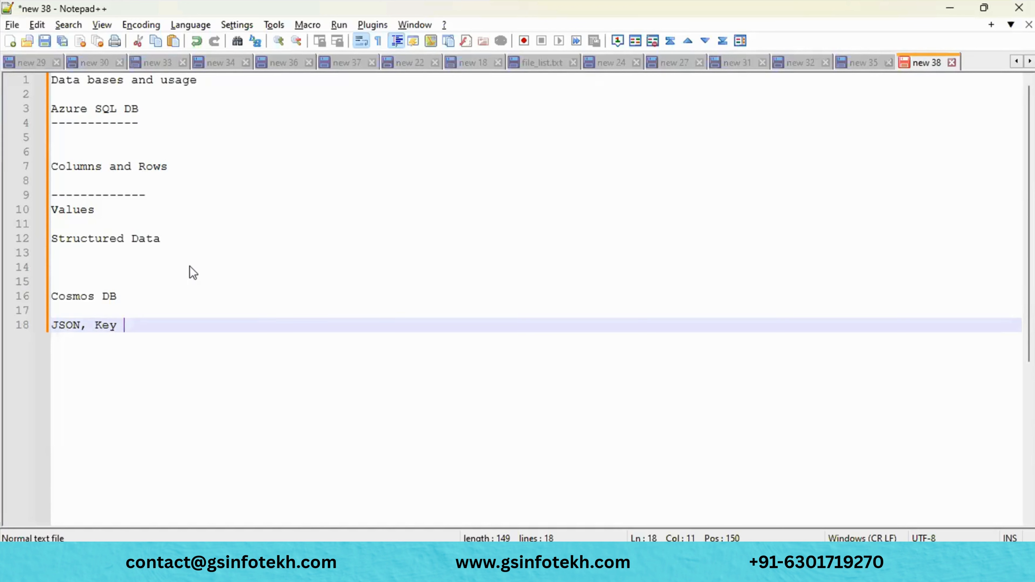
key("BackSpace")
type("- vlaues")
key("BackSpace")
type("Graph")
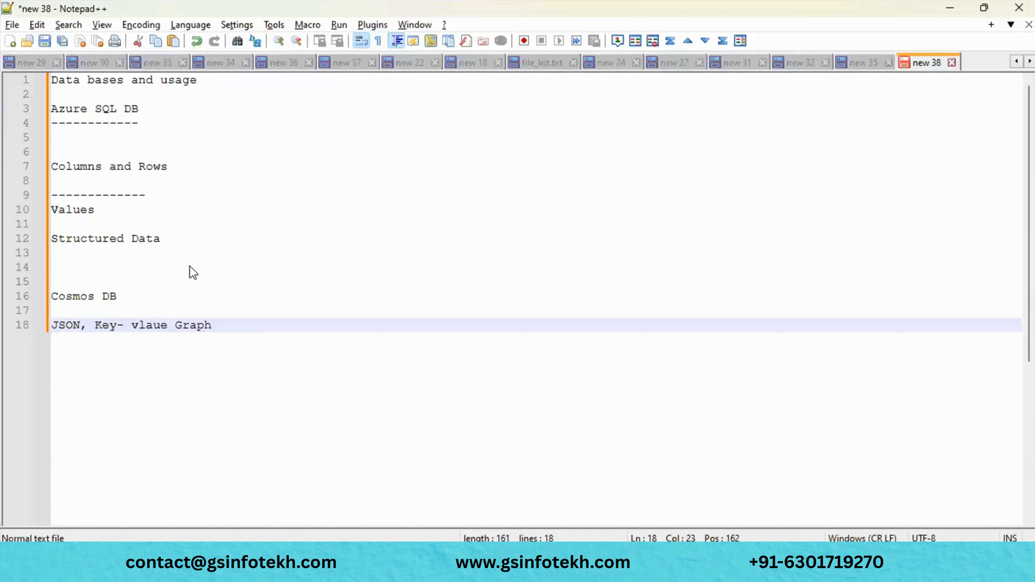
left_click(193, 273)
left_click(169, 332)
type(",")
left_click(136, 300)
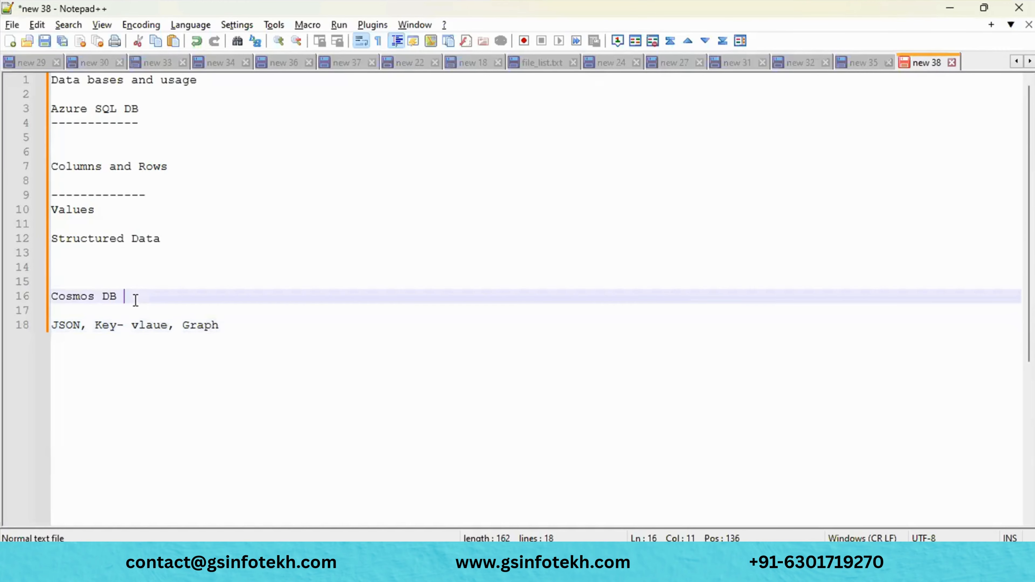
left_click_drag(135, 300, 28, 300)
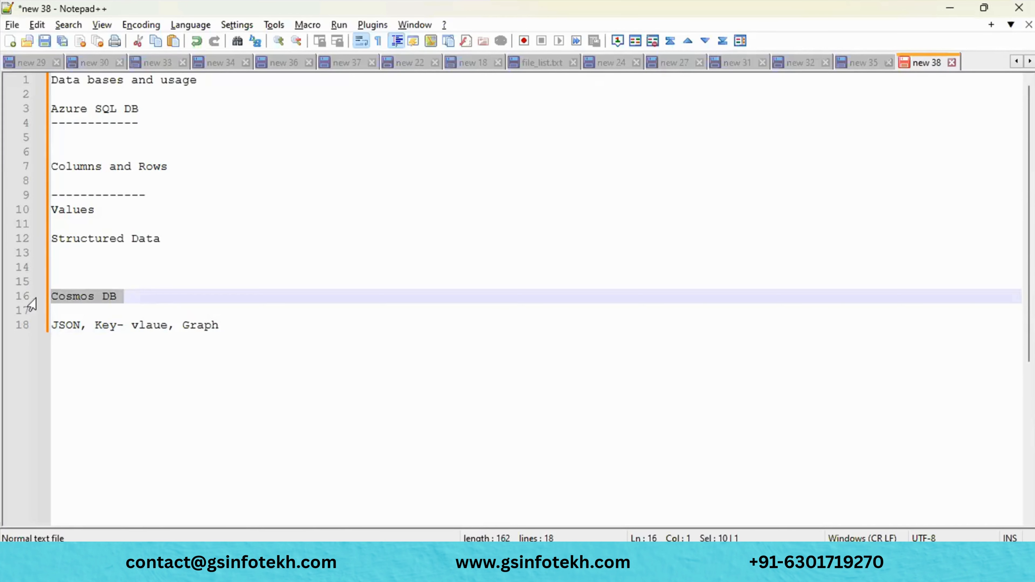
- Add the line 'MY SQL and PS SQL' below the JSON line, followed by blank lines
left_click(235, 331)
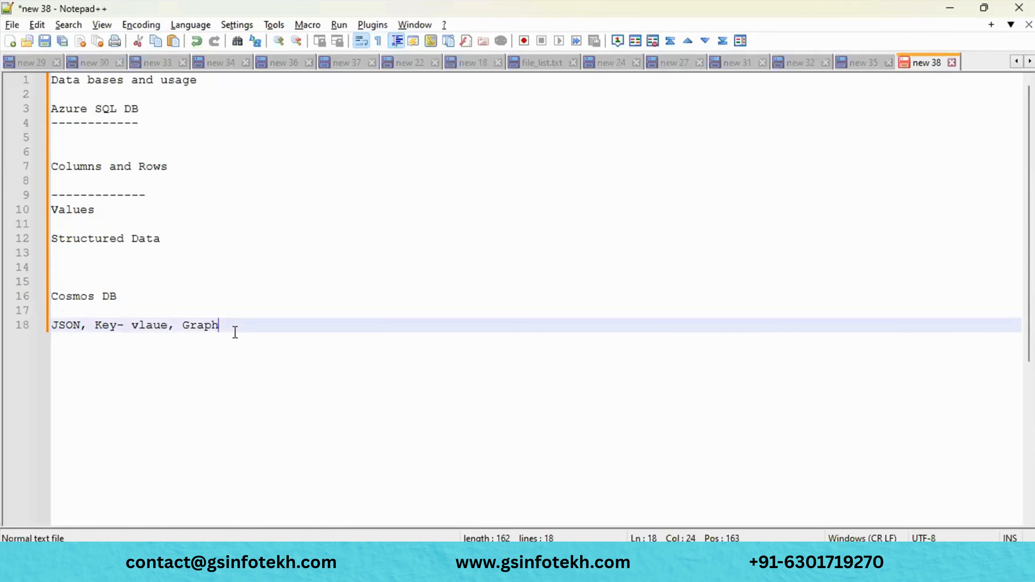
key("Return")
key("Return")
key("Return")
type("MY")
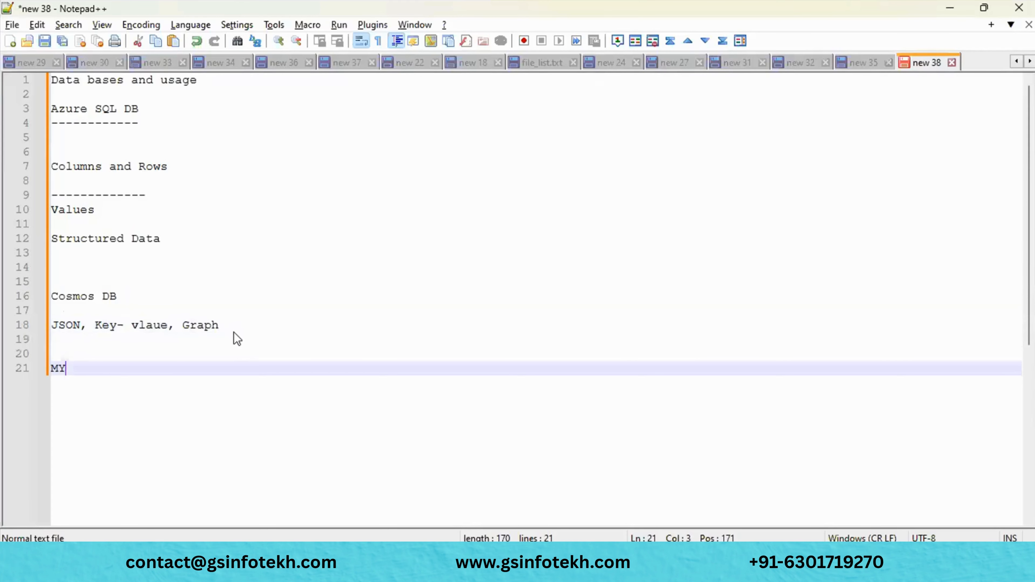
type(" SQL and ")
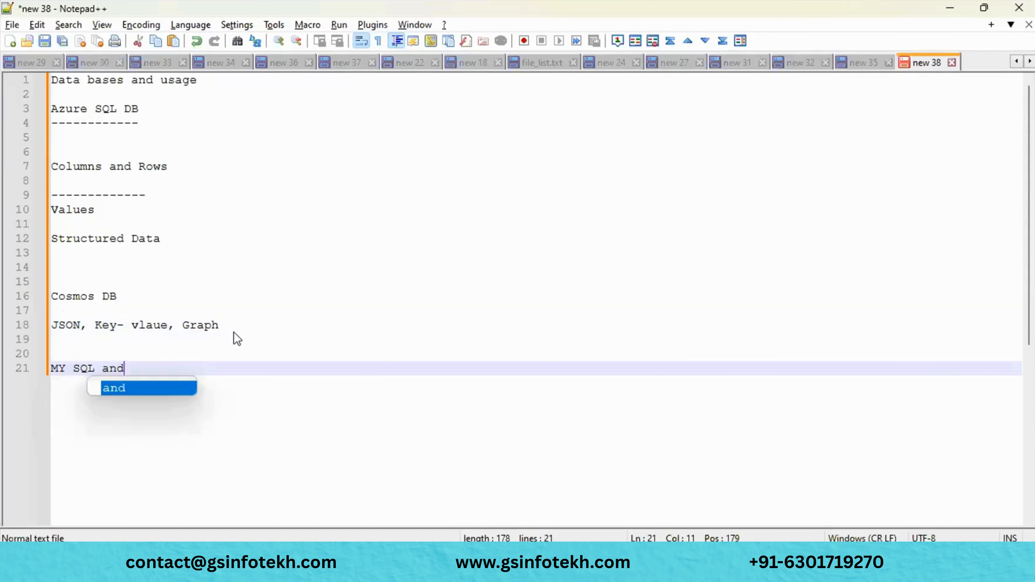
type("PS ")
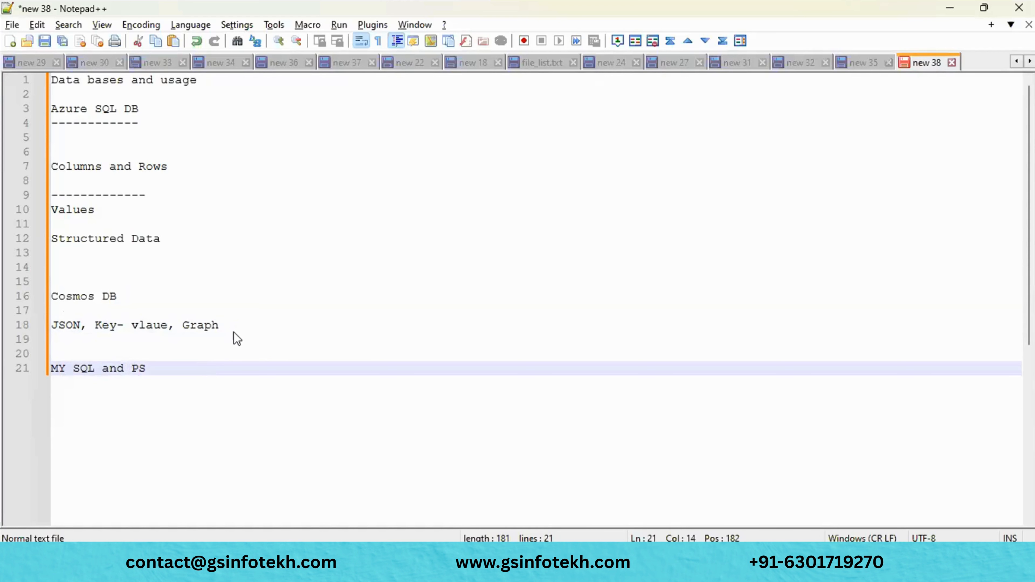
type("SQL")
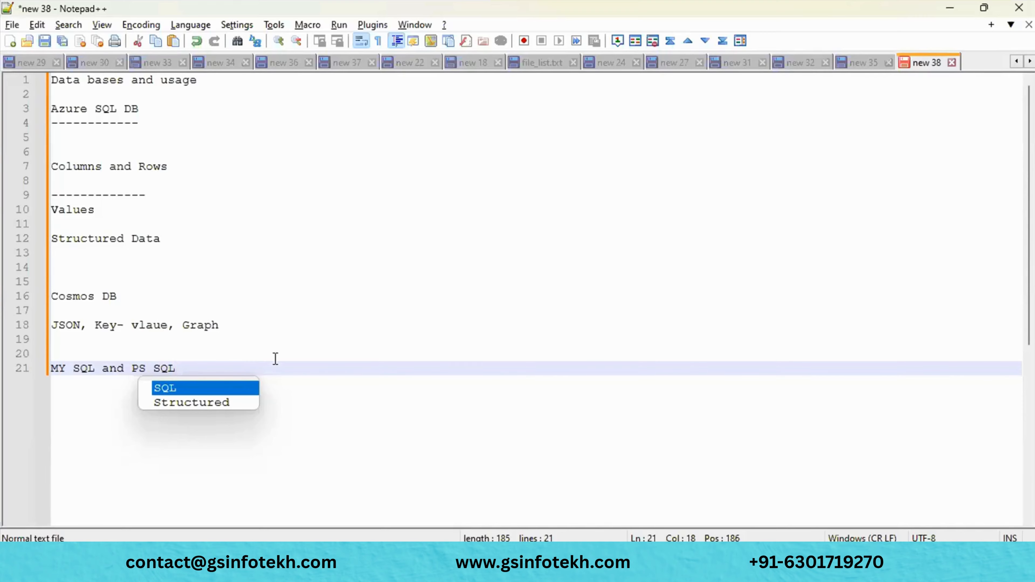
key("Return")
key("Return")
type("S")
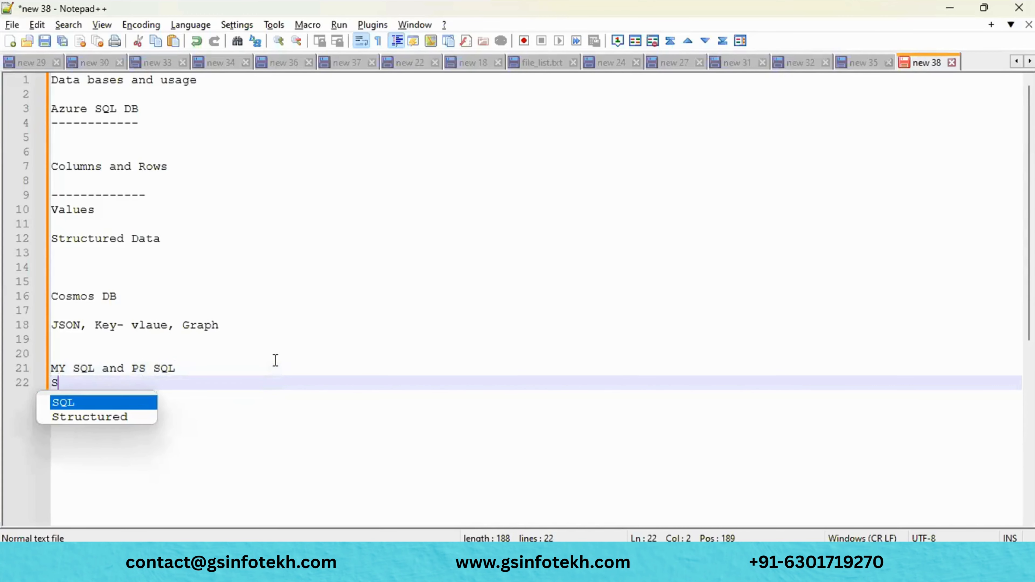
type("yp")
key("BackSpace")
key("BackSpace")
key("BackSpace")
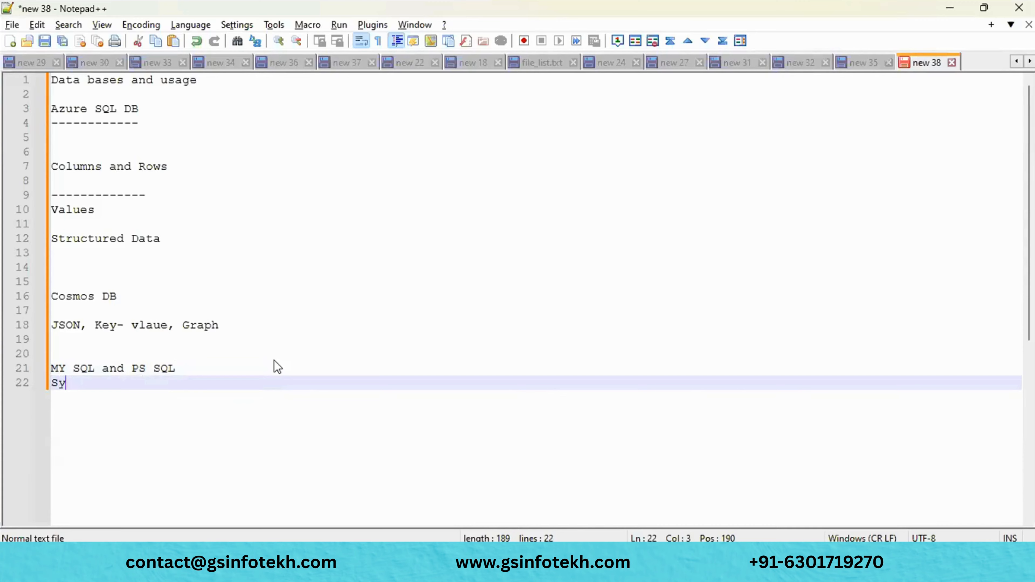
key("Return")
key("Return")
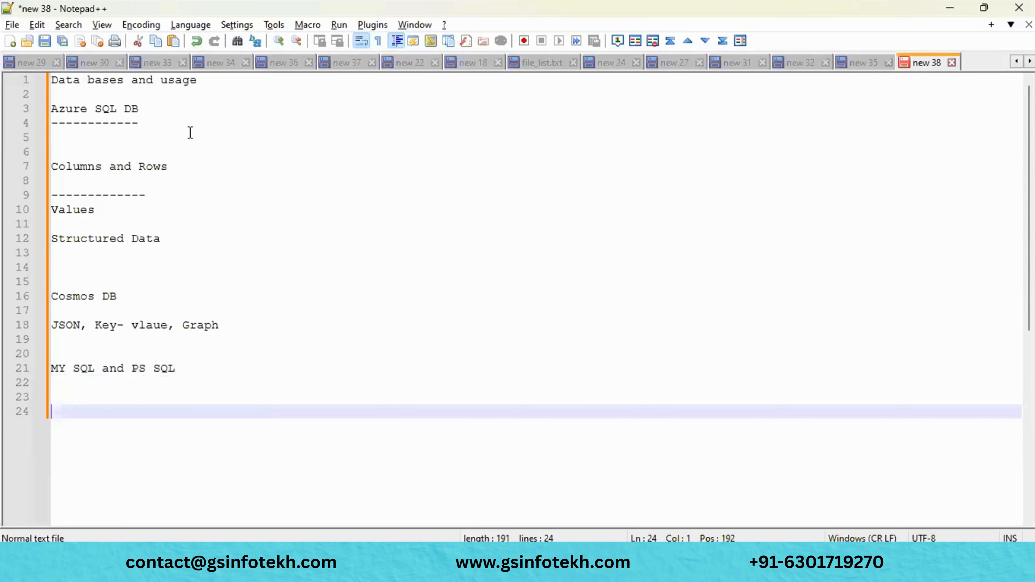
left_click(148, 106)
left_click_drag(148, 106, 38, 107)
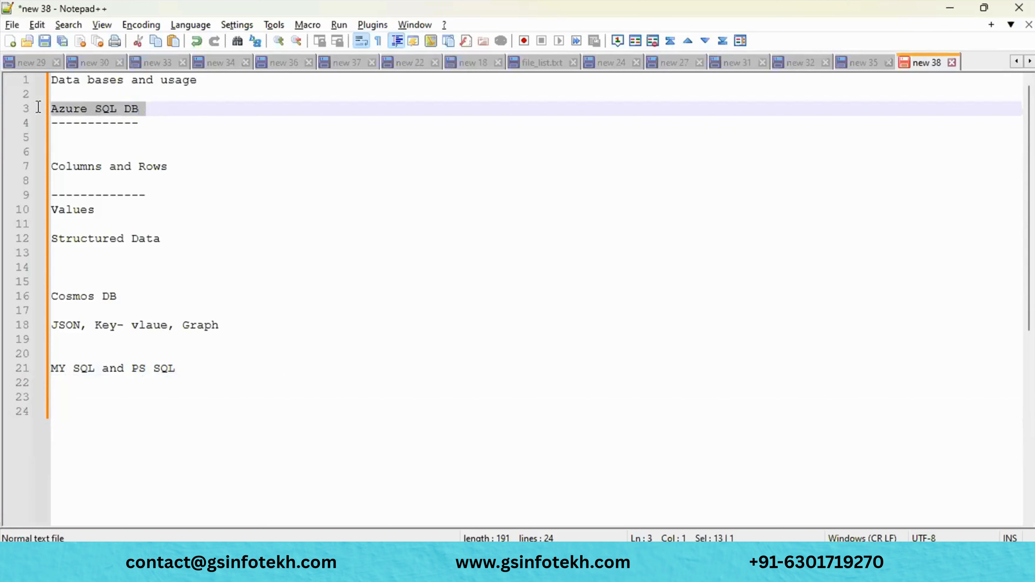
left_click_drag(144, 120, 38, 113)
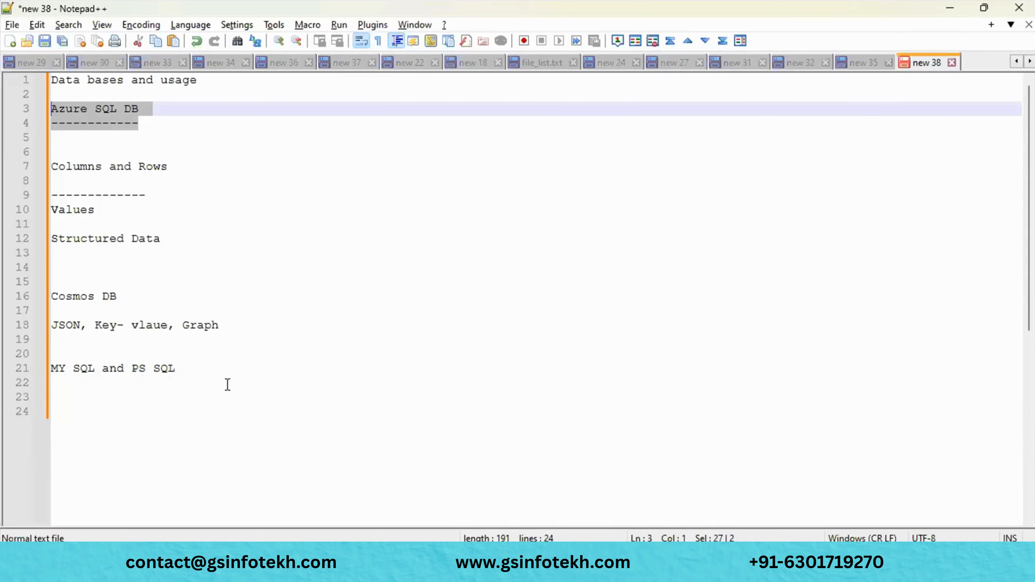
key("alt+Tab")
key("alt+Tab")
- Switch to the Azure portal and open the Azure SQL service from search
key("alt+Tab")
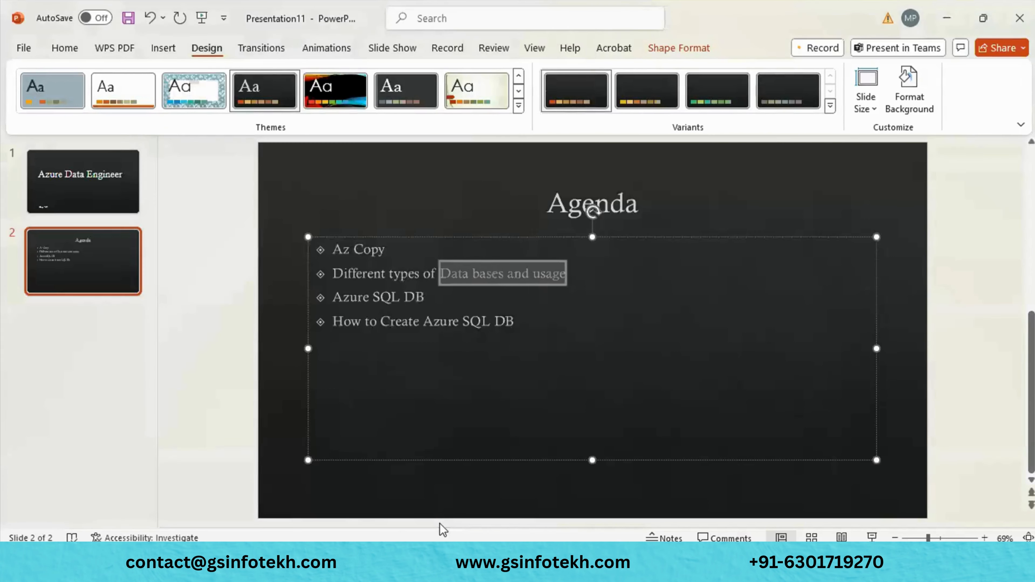
key("alt+Tab")
mouse_move(410, 536)
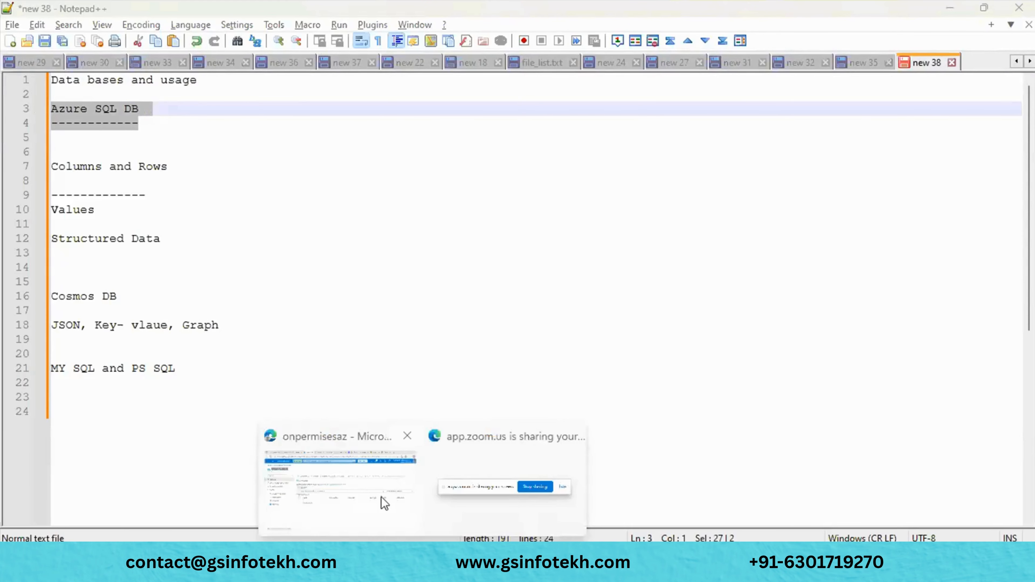
left_click(385, 503)
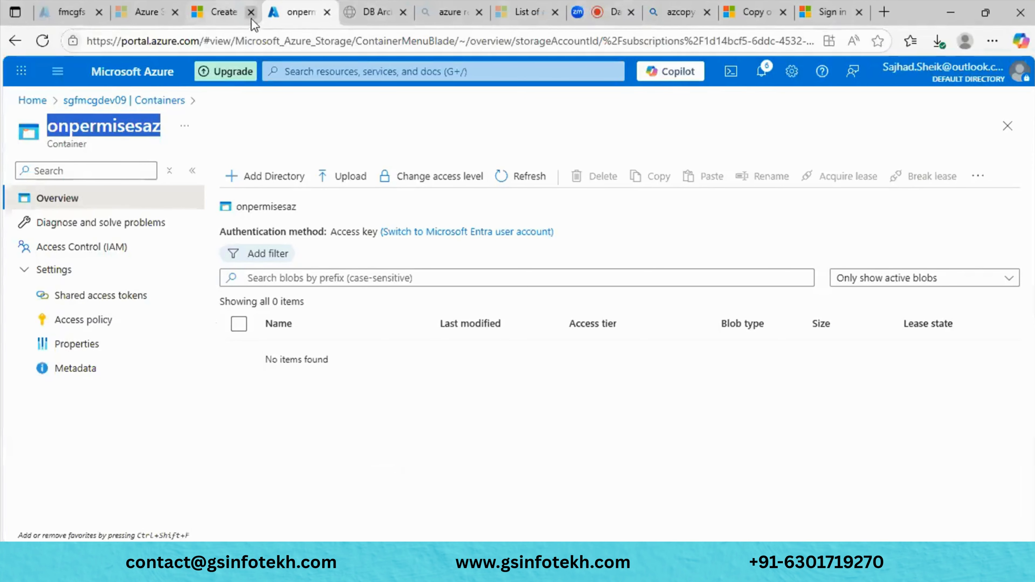
left_click(32, 100)
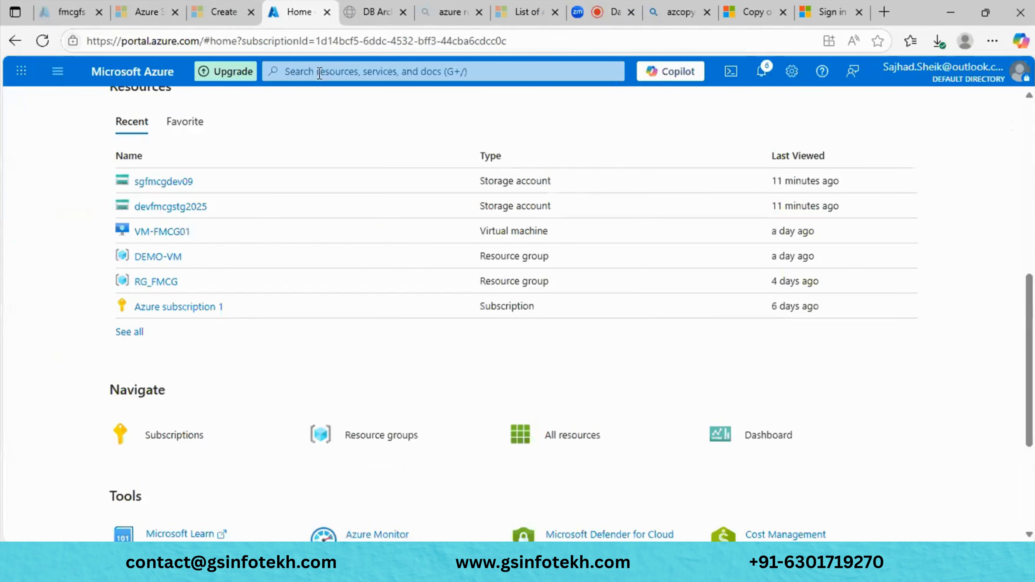
left_click(326, 72)
type("SQ")
key("BackSpace")
key("BackSpace")
type("Azu")
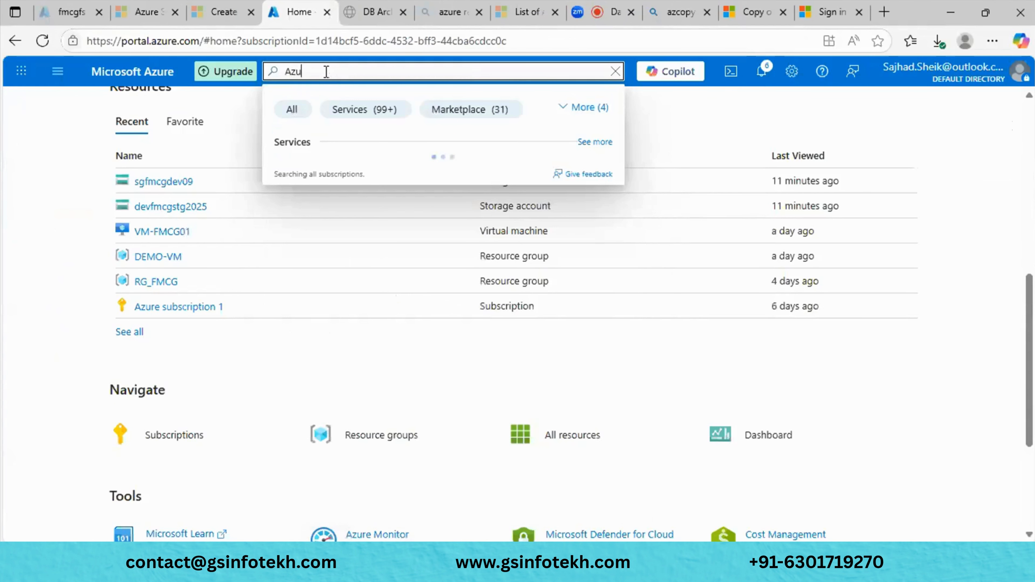
type("re SQL")
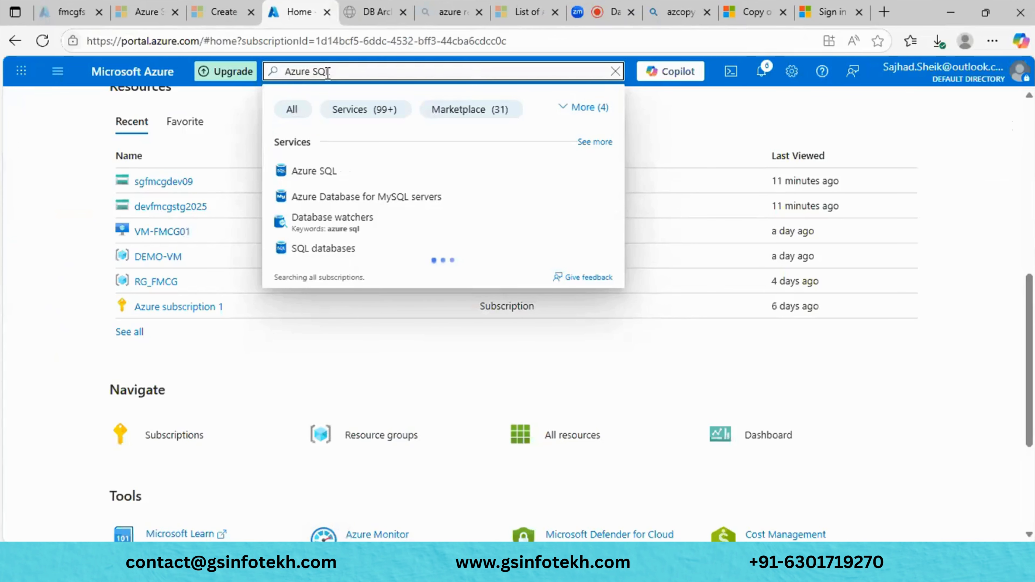
left_click(344, 180)
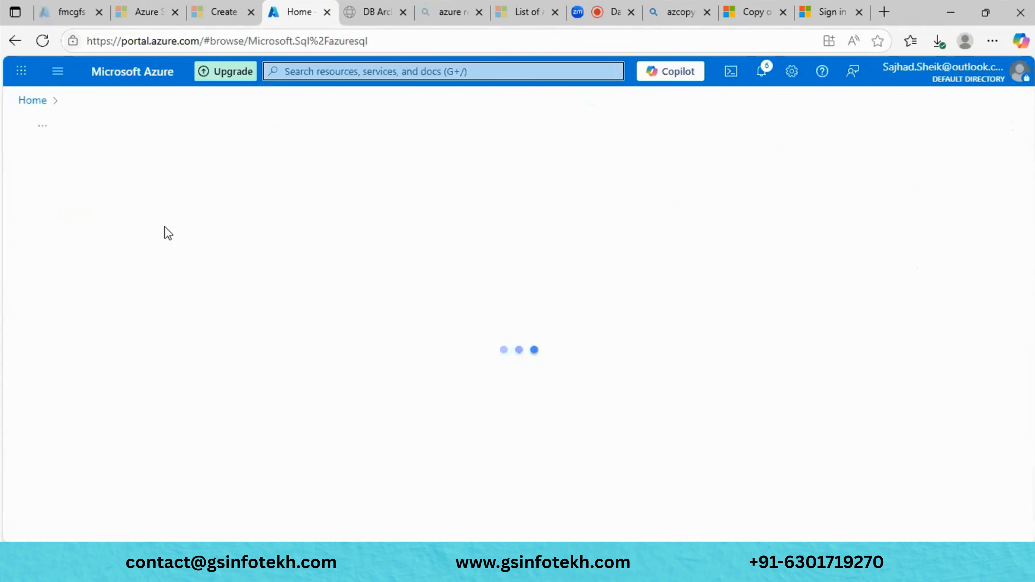
- Start creating a Single database and apply the free Azure SQL Database offer
left_click(49, 183)
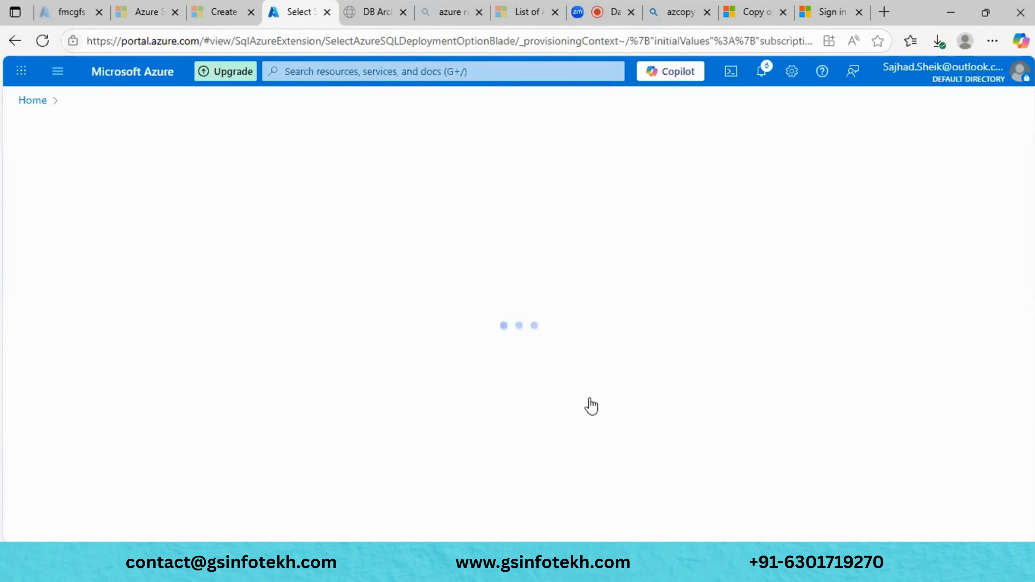
left_click(127, 394)
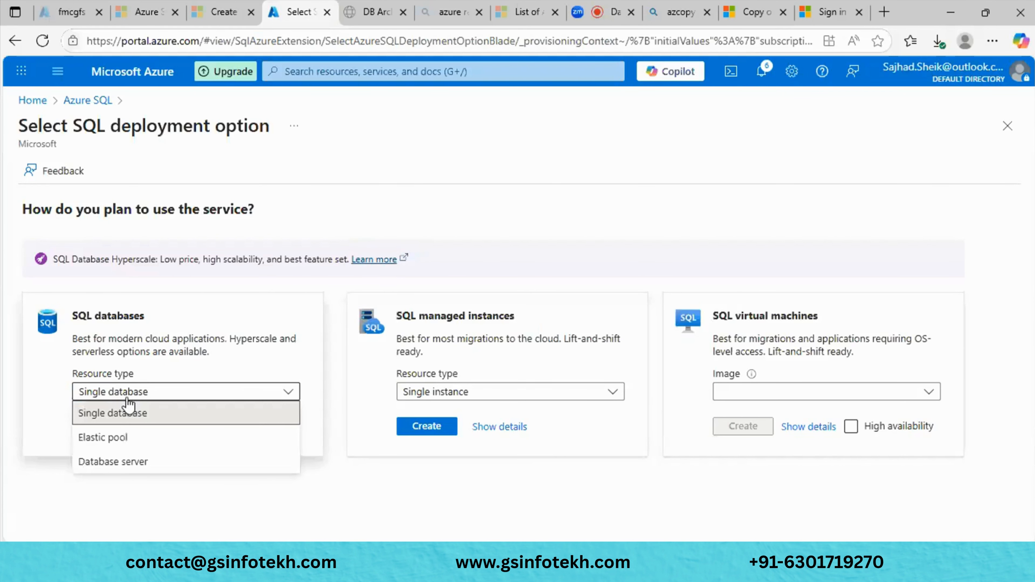
left_click(48, 492)
left_click(99, 426)
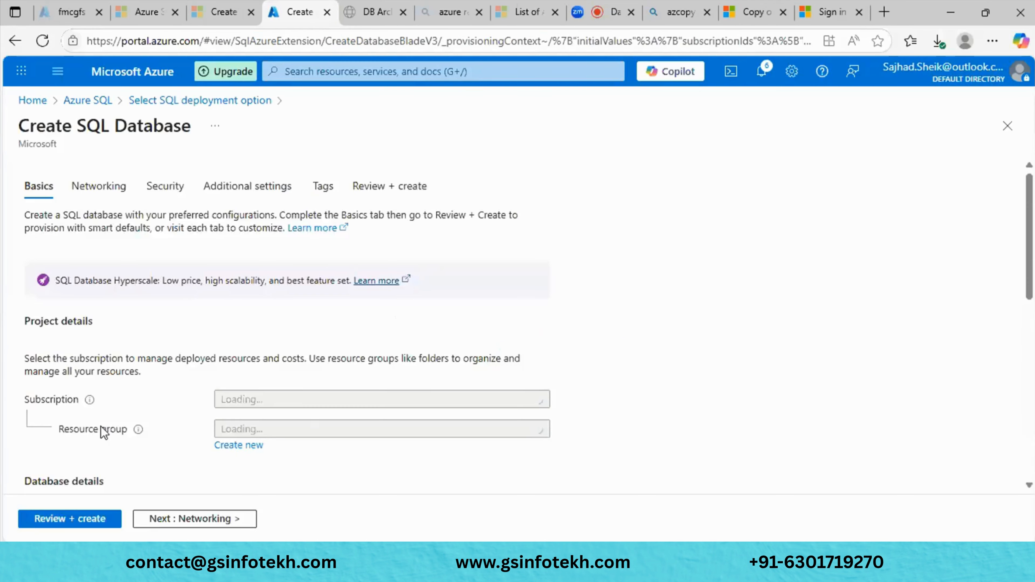
scroll(620, 280, "down", 5)
scroll(620, 280, "up", 5)
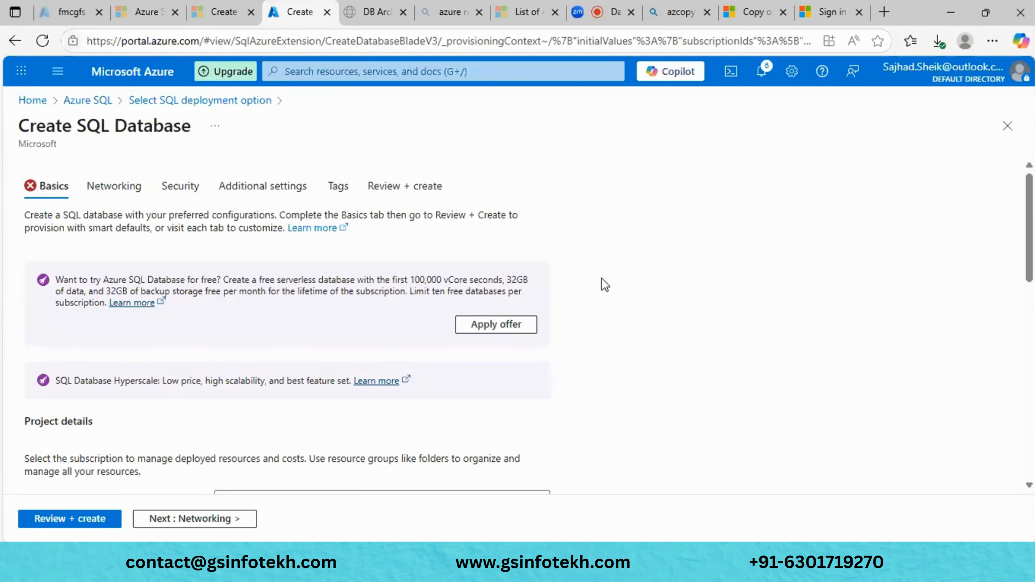
scroll(605, 285, "down", 1)
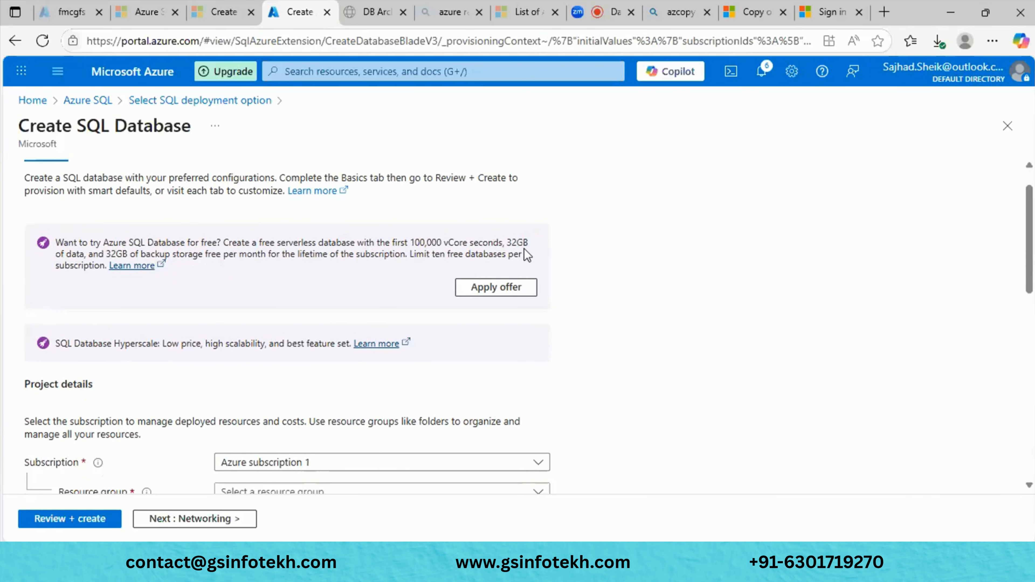
left_click(497, 287)
- Choose Azure subscription 1 and resource group RG_FMCG
scroll(498, 293, "down", 3)
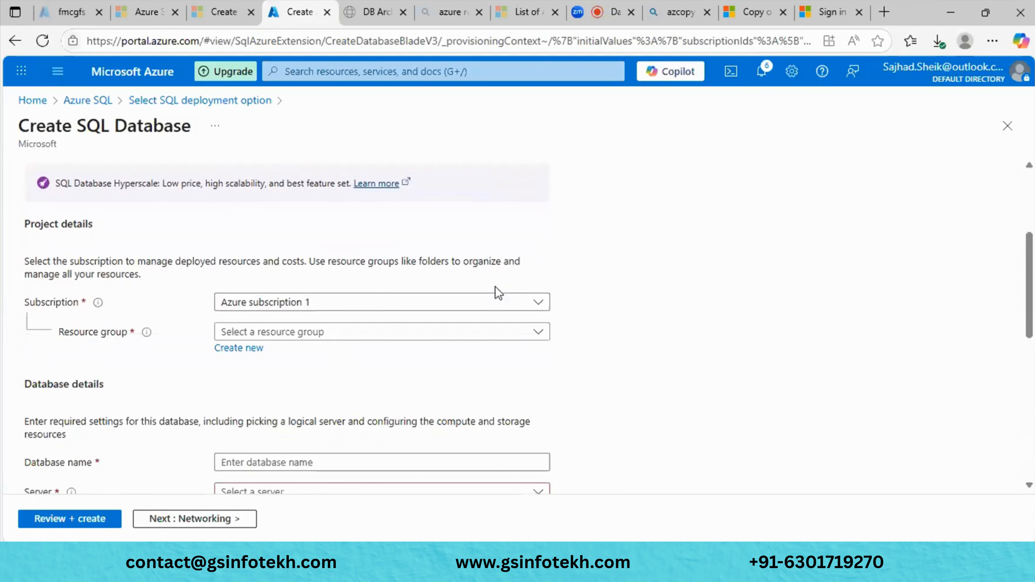
scroll(498, 293, "down", 2)
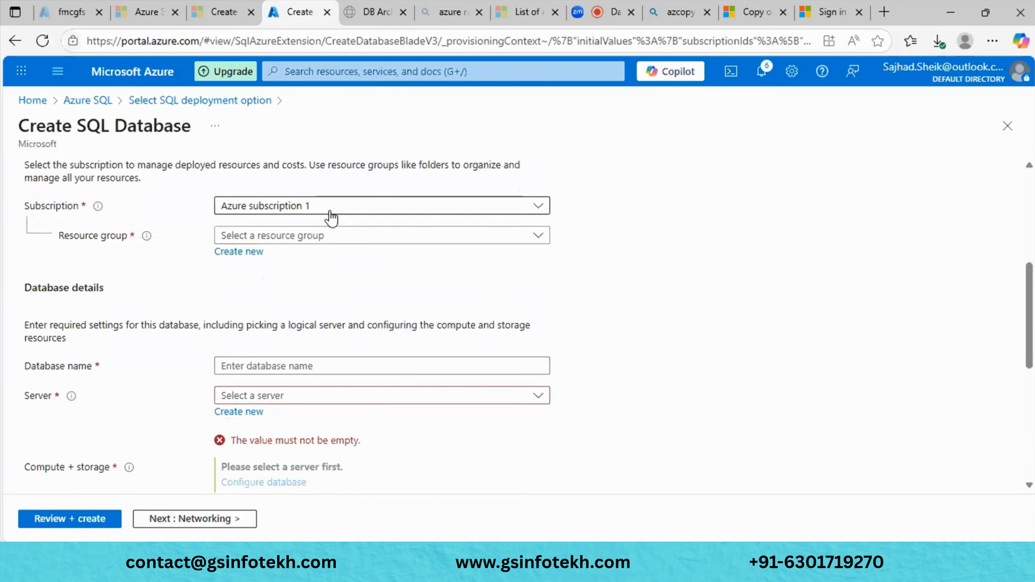
left_click(326, 208)
left_click(358, 257)
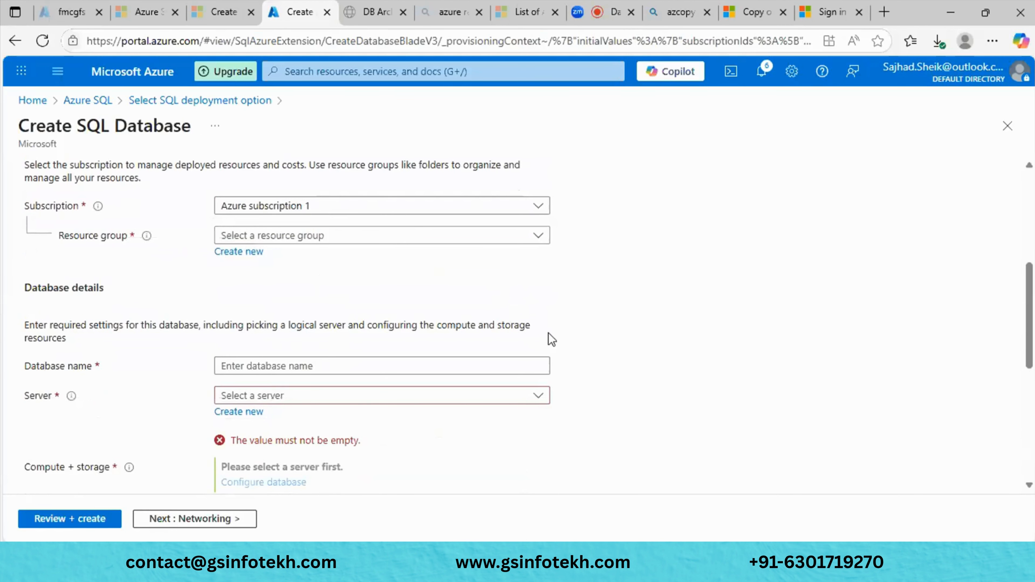
left_click(390, 241)
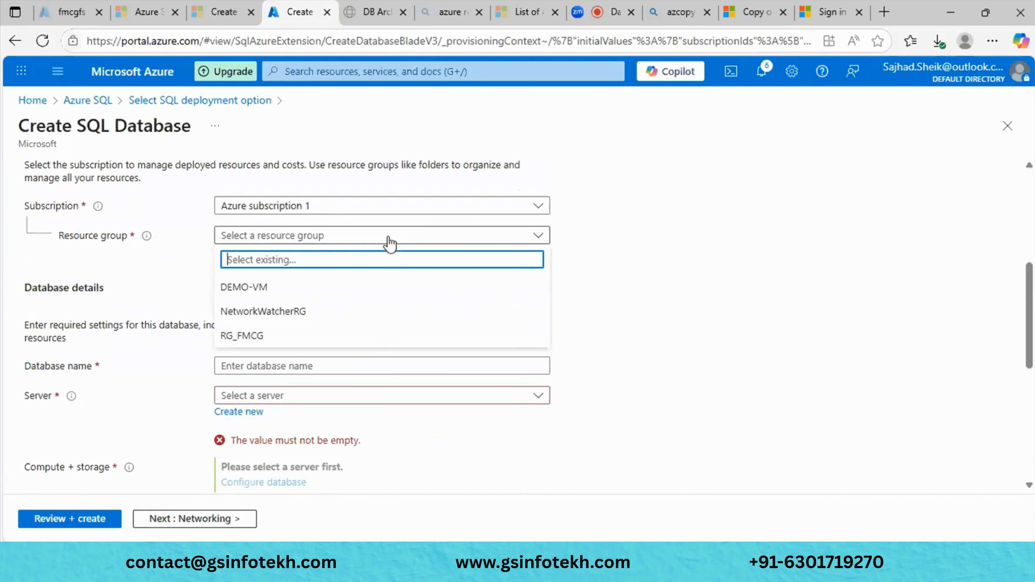
left_click(325, 338)
scroll(388, 338, "down", 2)
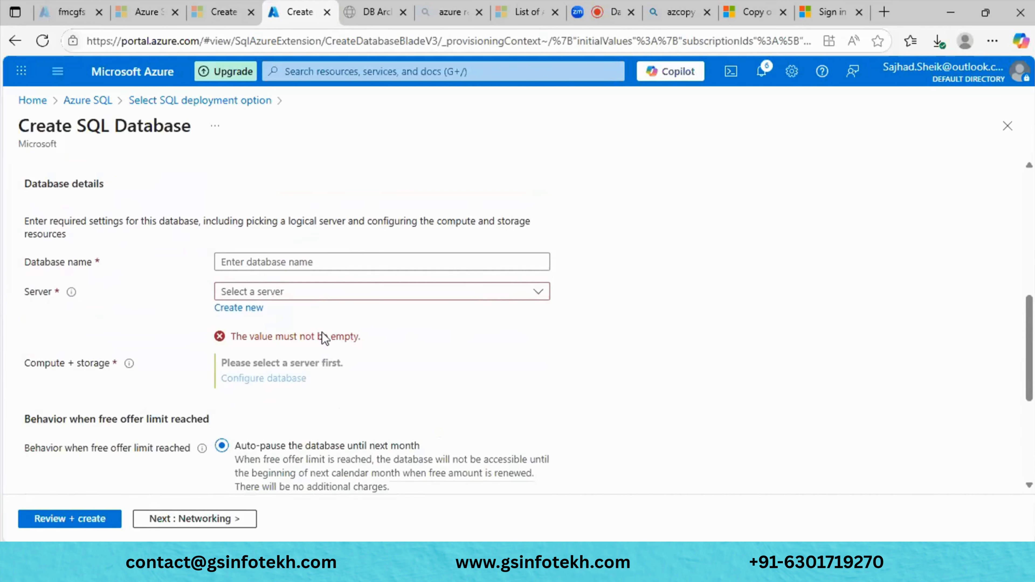
- Name the database RG_FMCD_DEV and start creating a new server
left_click(346, 259)
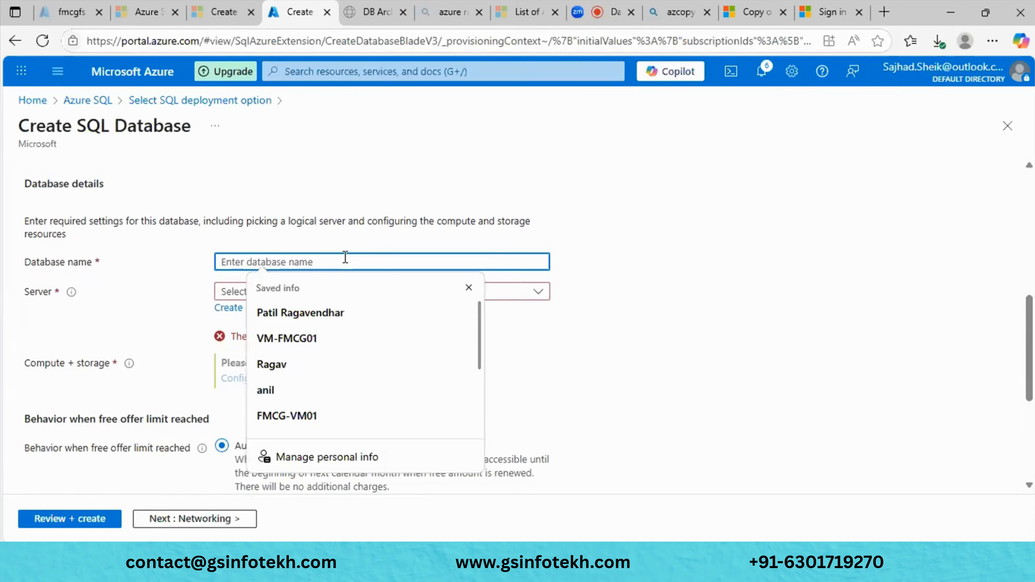
type("RG")
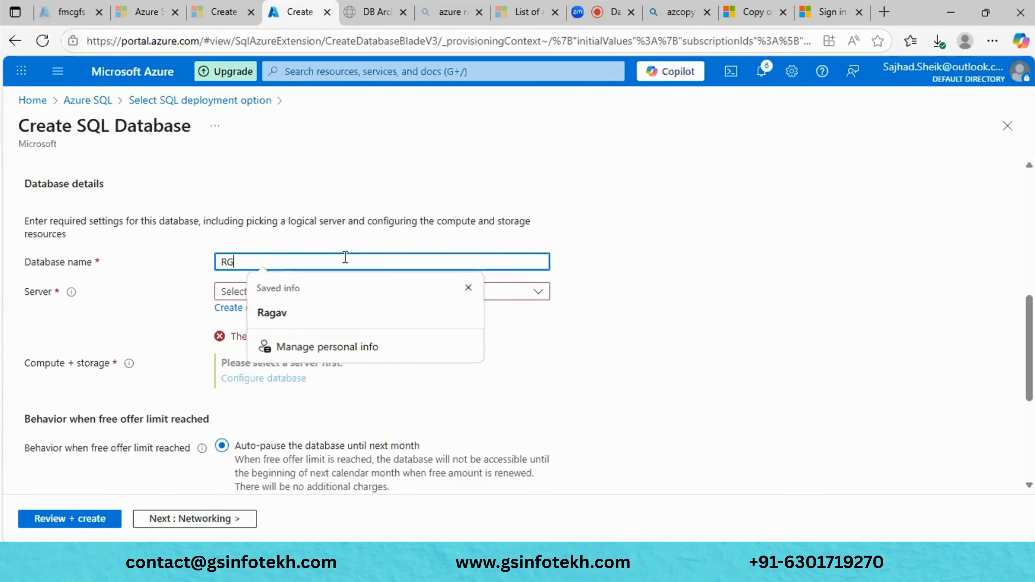
type("_D")
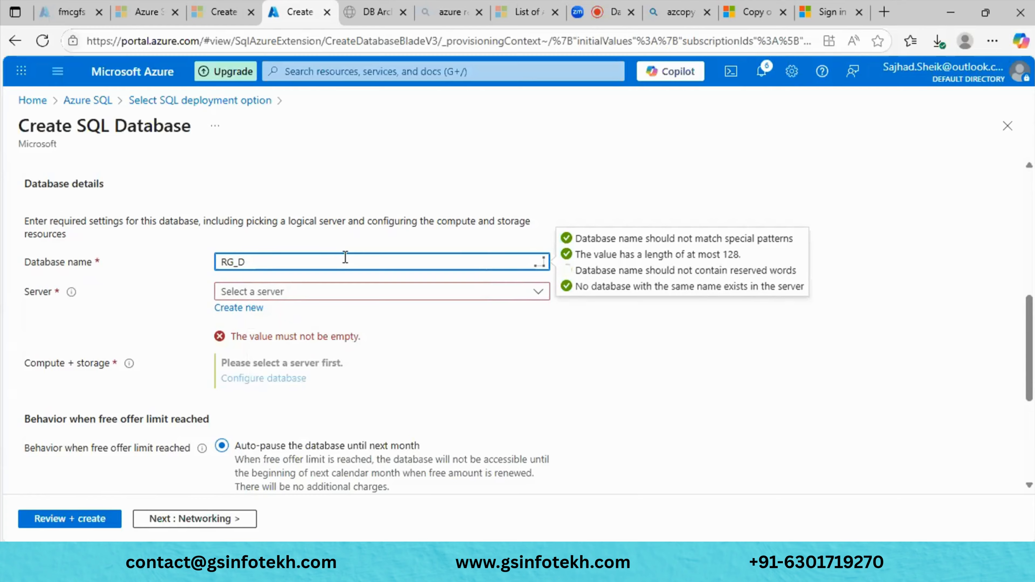
key("BackSpace")
type("FMCD_DEV")
left_click(455, 339)
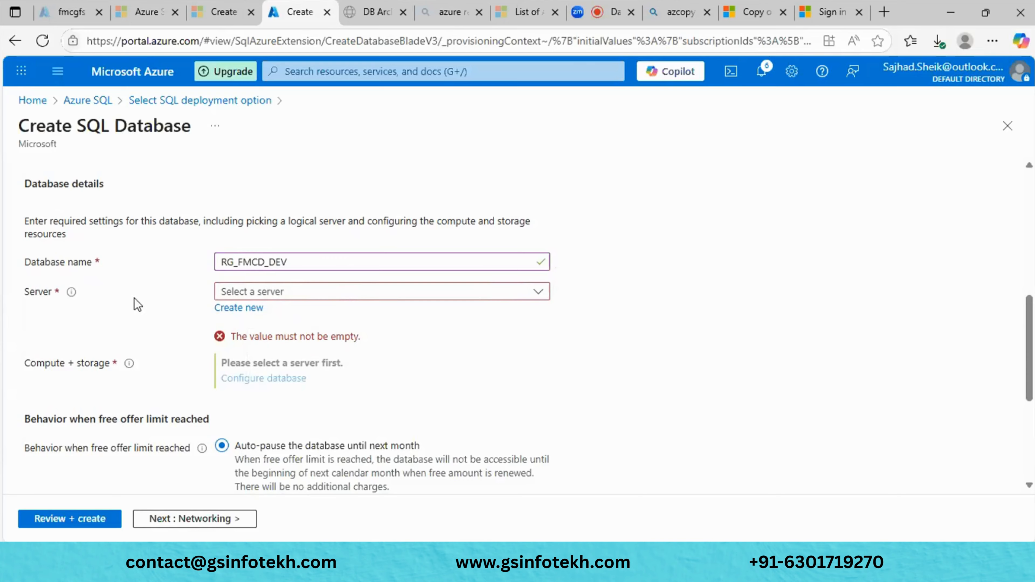
left_click(238, 309)
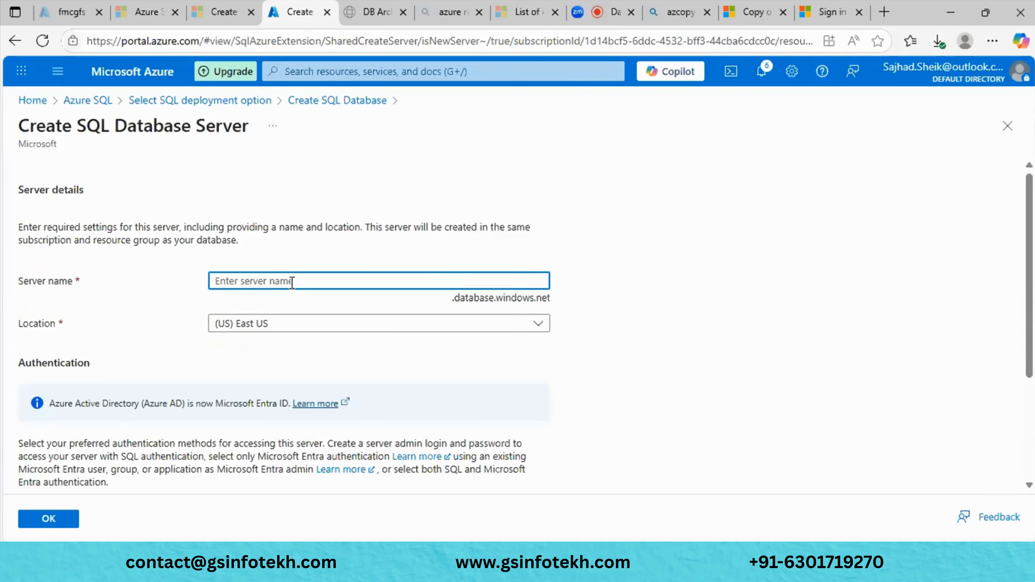
- Name the new server 'fmcg' in lowercase
type("FN")
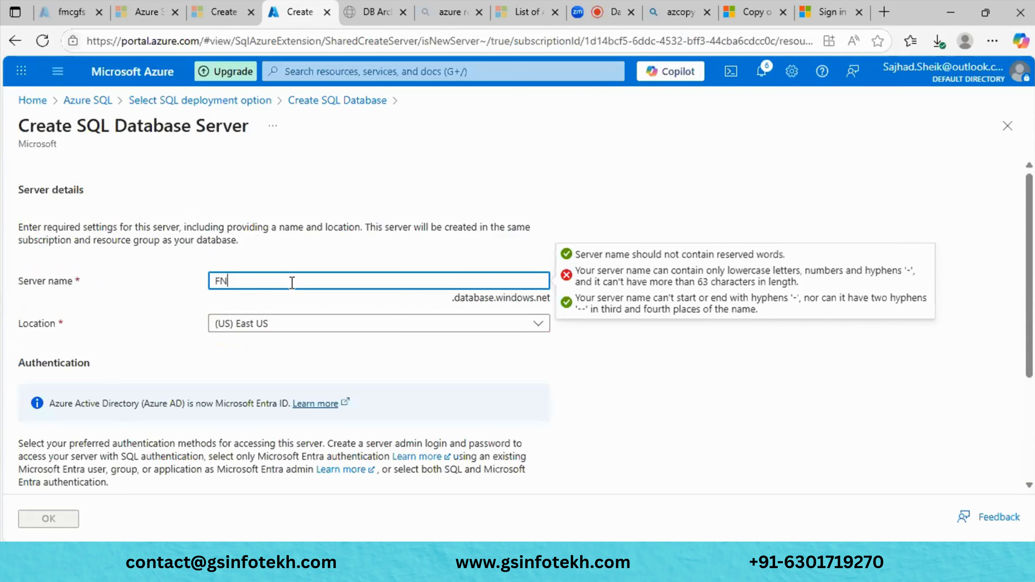
key("BackSpace")
key("BackSpace")
type("FMCG")
key("BackSpace")
key("BackSpace")
key("BackSpace")
key("BackSpace")
type("fmcg")
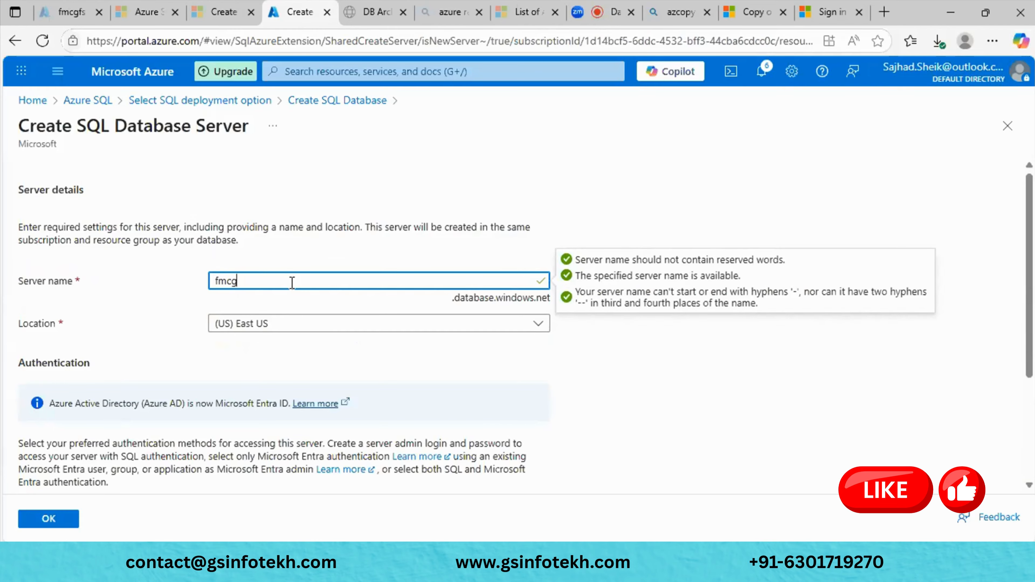
left_click(636, 389)
scroll(486, 331, "down", 3)
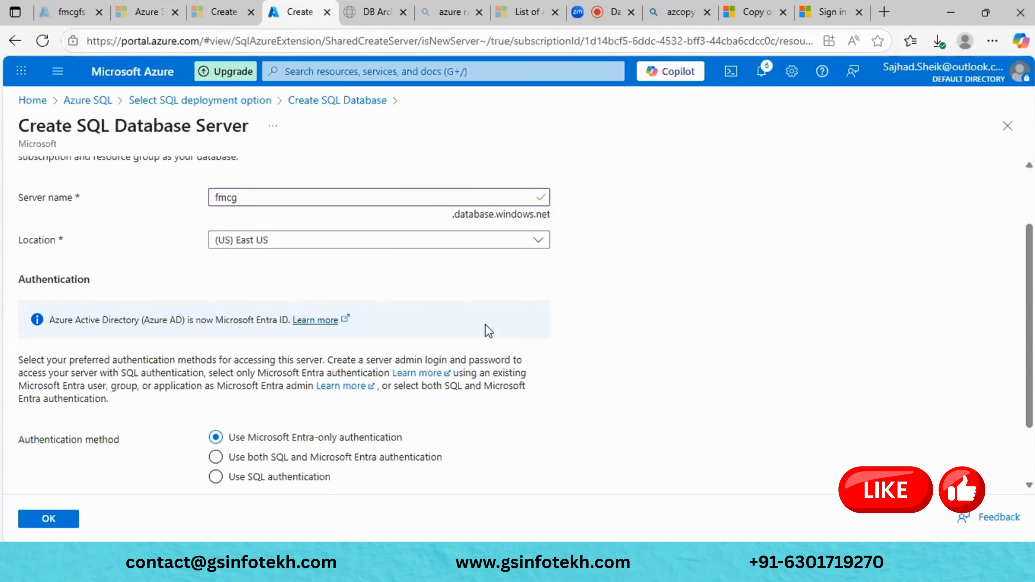
scroll(485, 331, "down", 1)
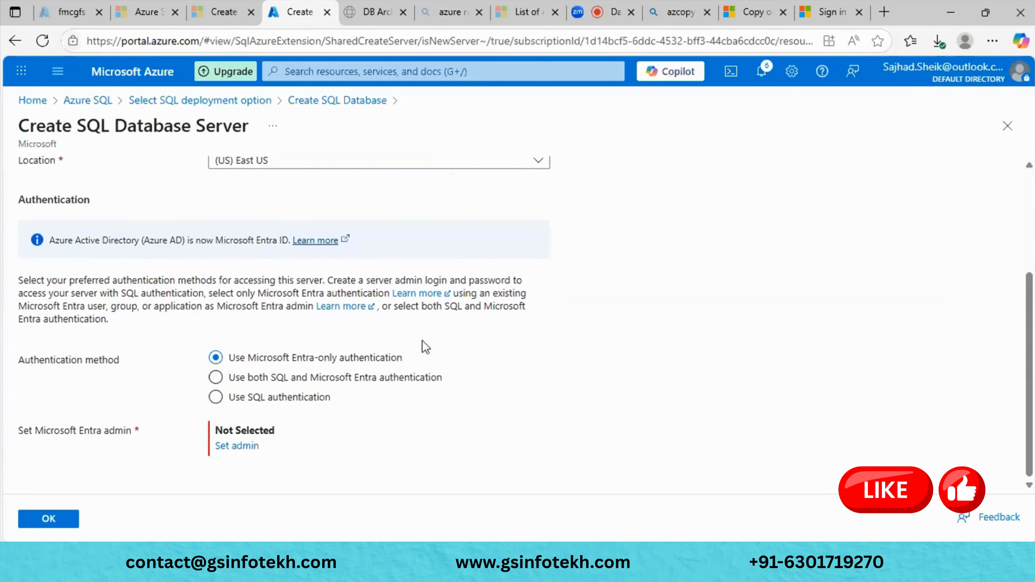
left_click(216, 397)
scroll(451, 381, "down", 1)
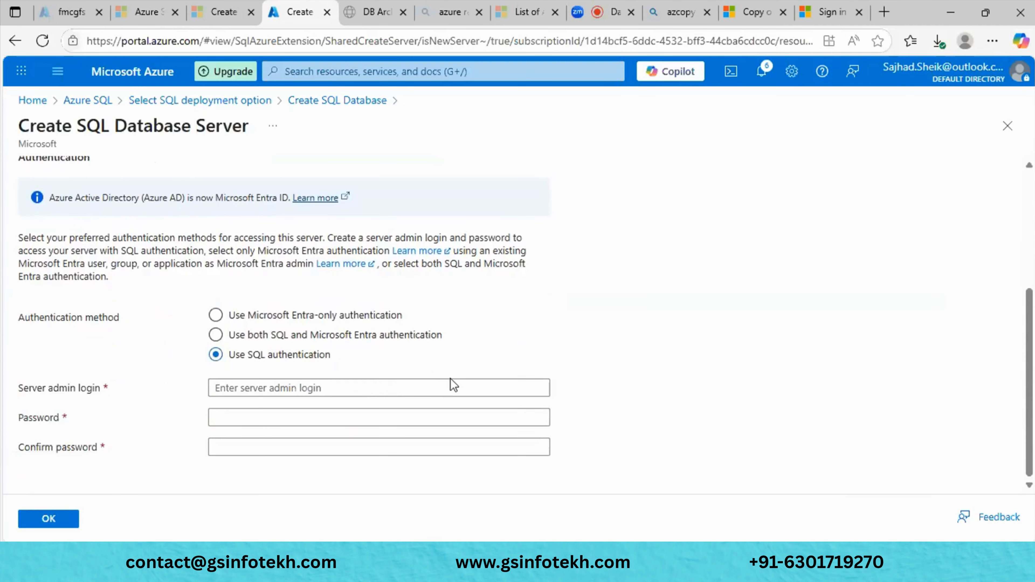
scroll(363, 390, "up", 2)
scroll(364, 390, "up", 3)
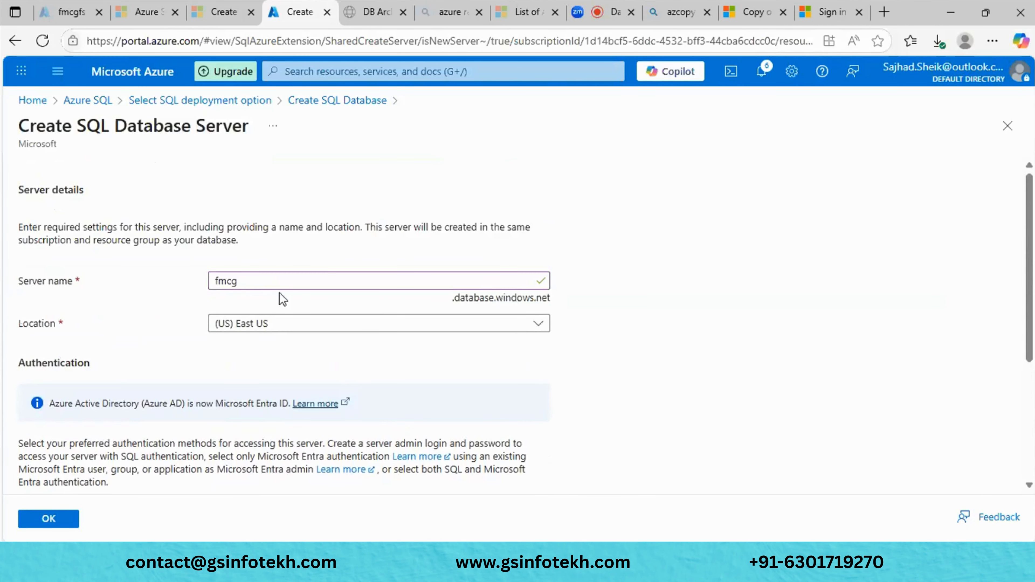
left_click(274, 281)
double_click(274, 282)
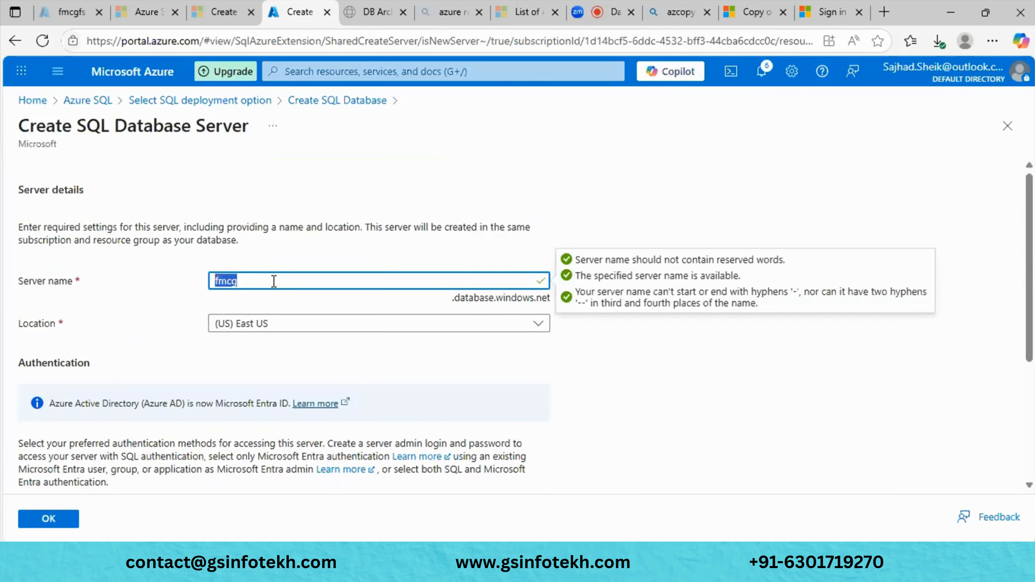
scroll(276, 288, "down", 1)
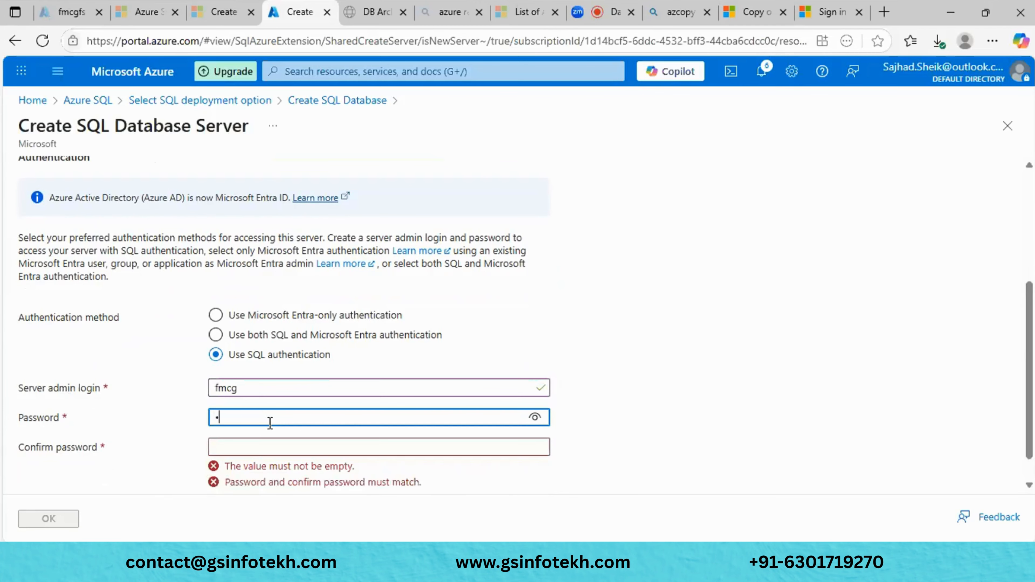
- Enter and confirm the admin password, then submit the new server
type("••••")
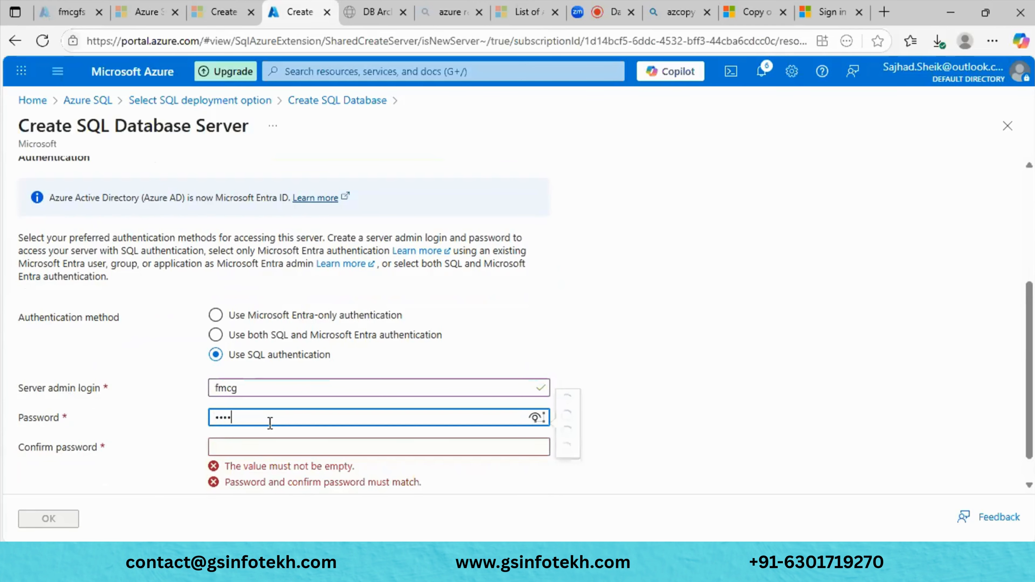
key("BackSpace")
key("BackSpace")
key("BackSpace")
key("BackSpace")
type("•••••••••")
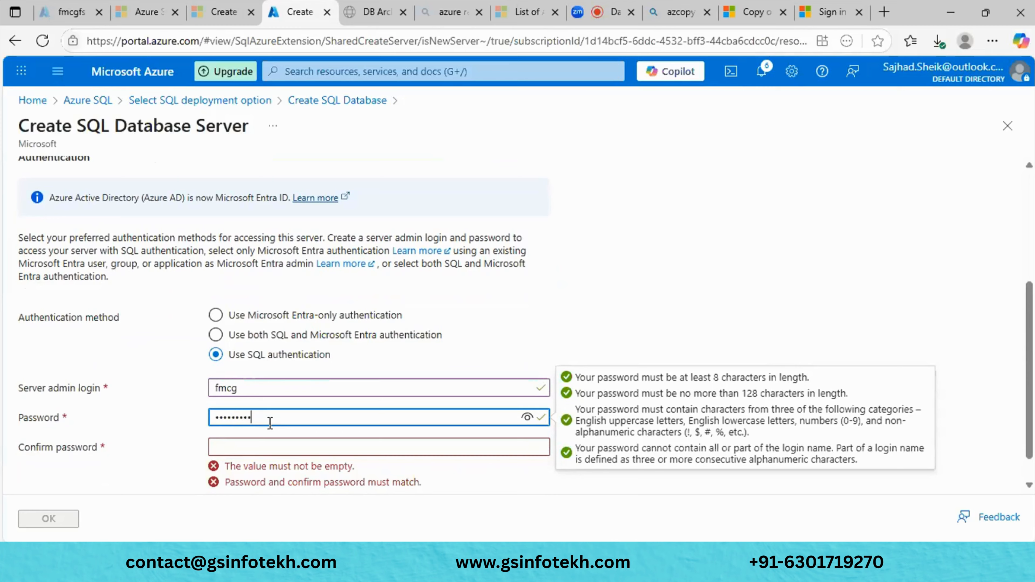
type("•••••")
left_click(297, 448)
type("•••")
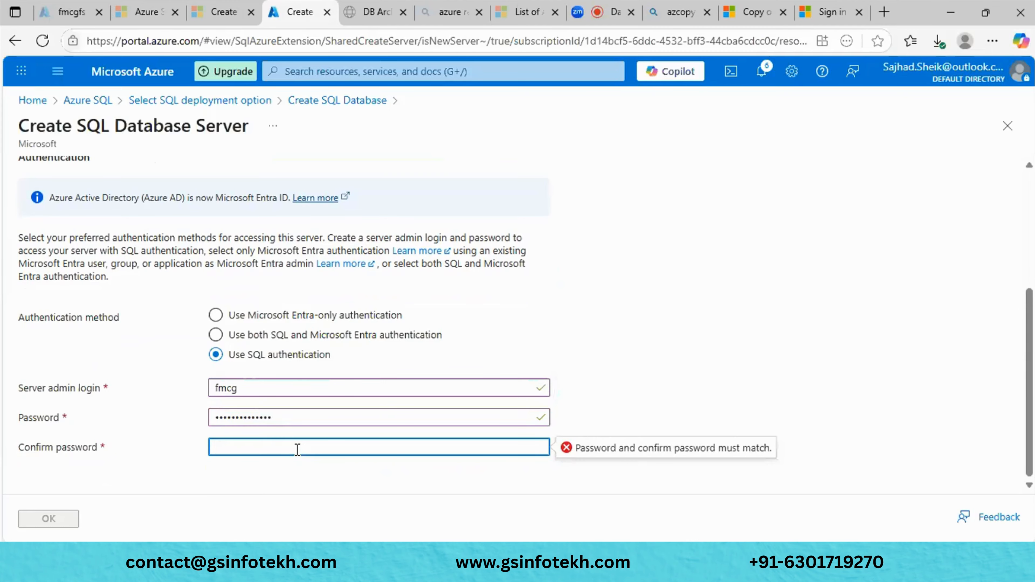
type("•••••••••••")
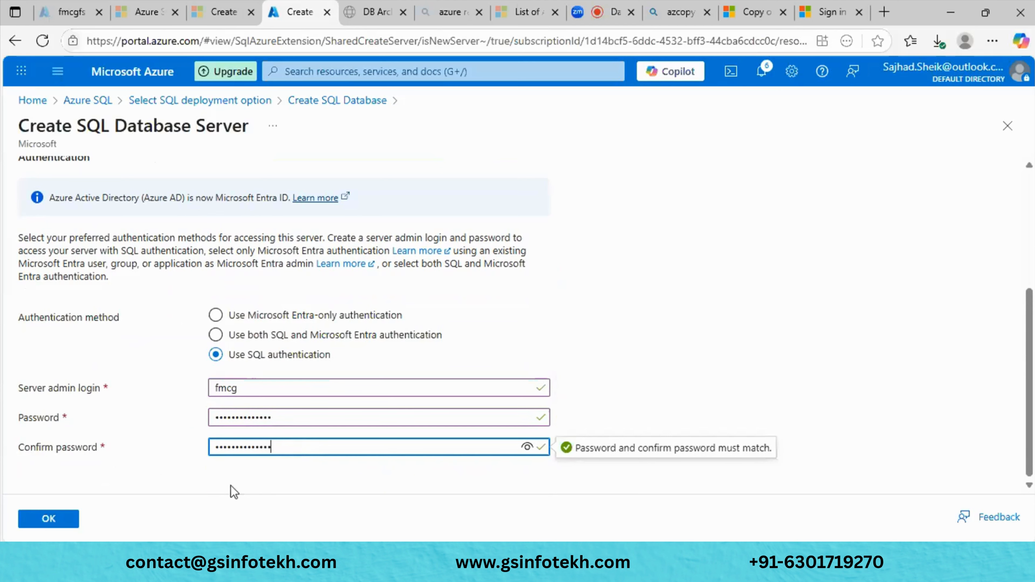
left_click(60, 519)
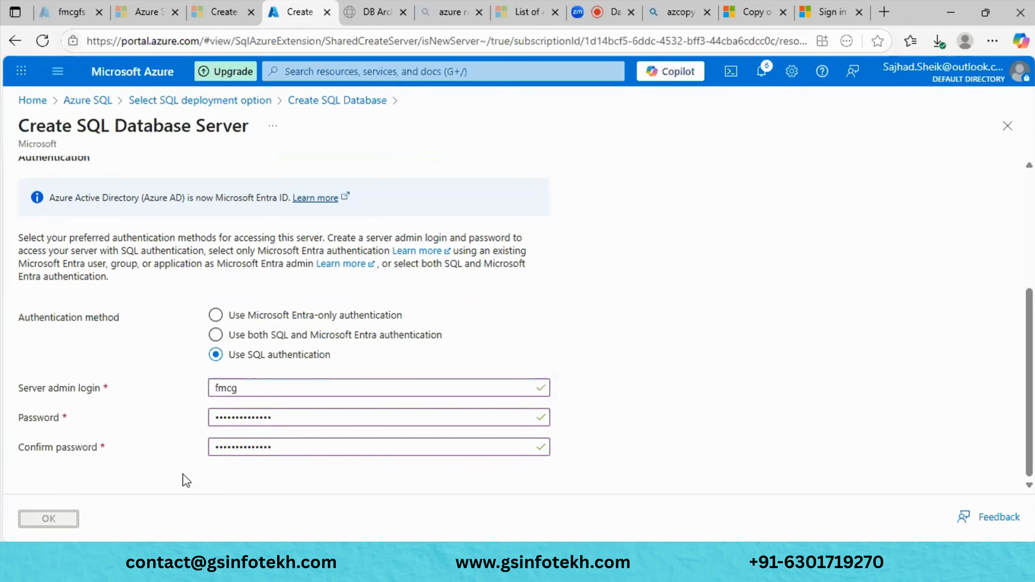
scroll(186, 482, "up", 5)
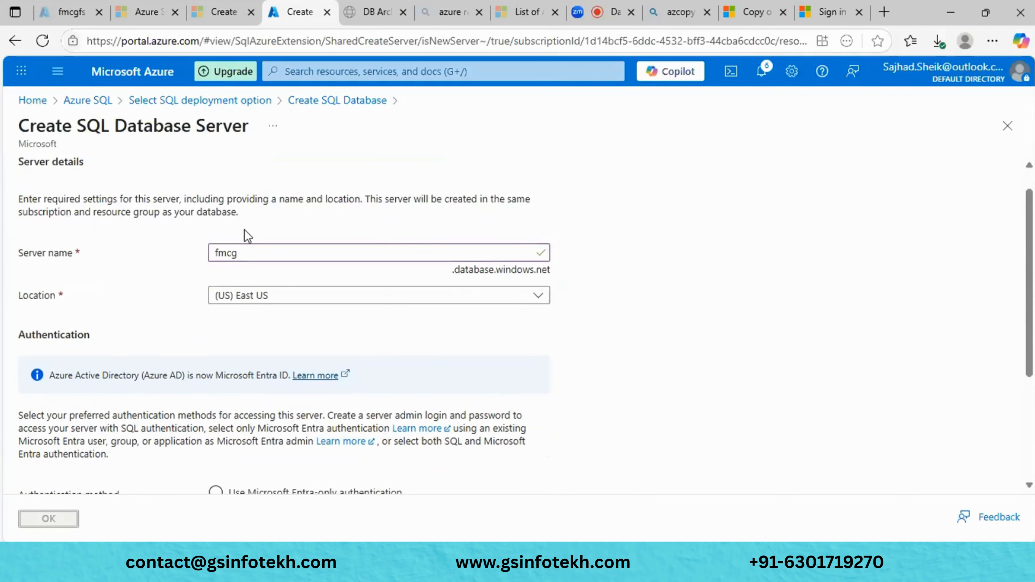
- Go to Review + create, decline the browser's password save, and click Create
scroll(352, 320, "down", 5)
scroll(352, 320, "down", 2)
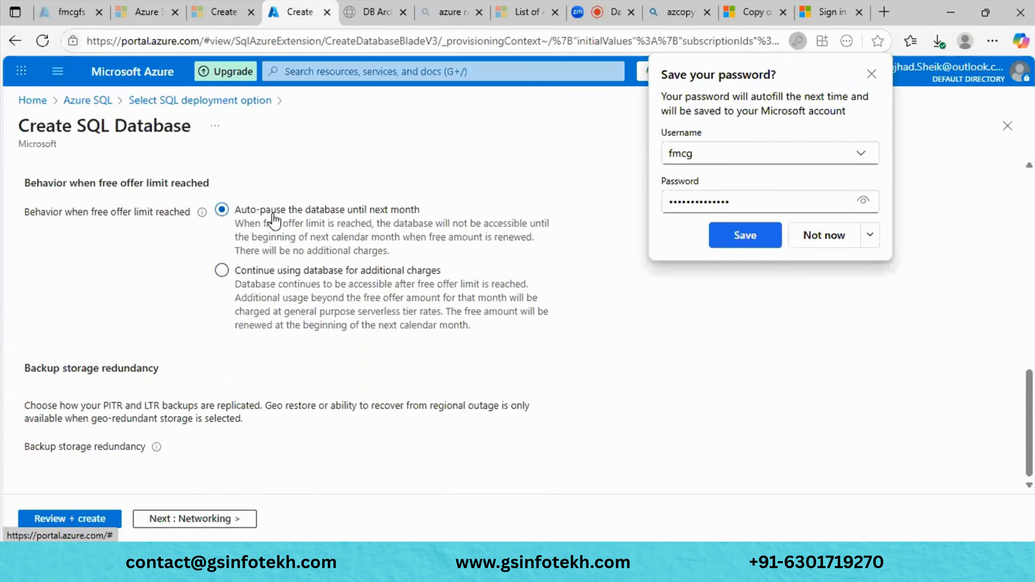
left_click(93, 522)
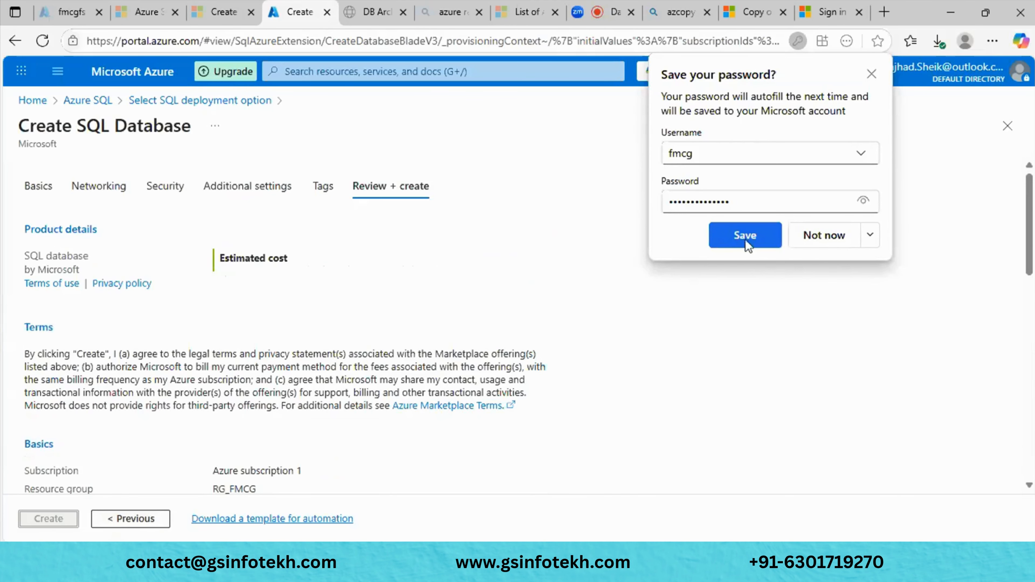
left_click(821, 235)
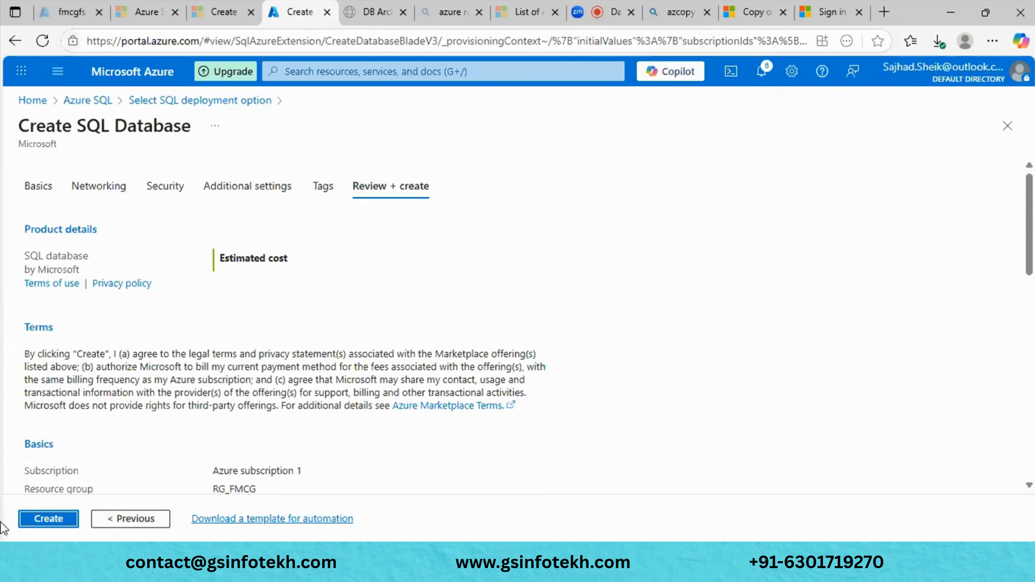
left_click(48, 522)
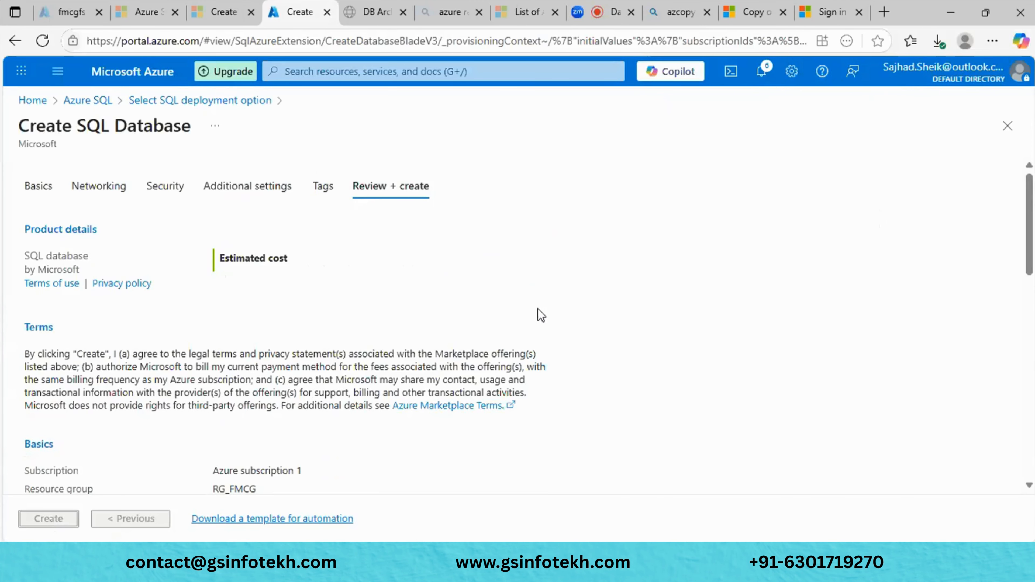
- Review the RG_FMCD_DEV summary on server fmcg and check notifications during validation
scroll(539, 309, "down", 10)
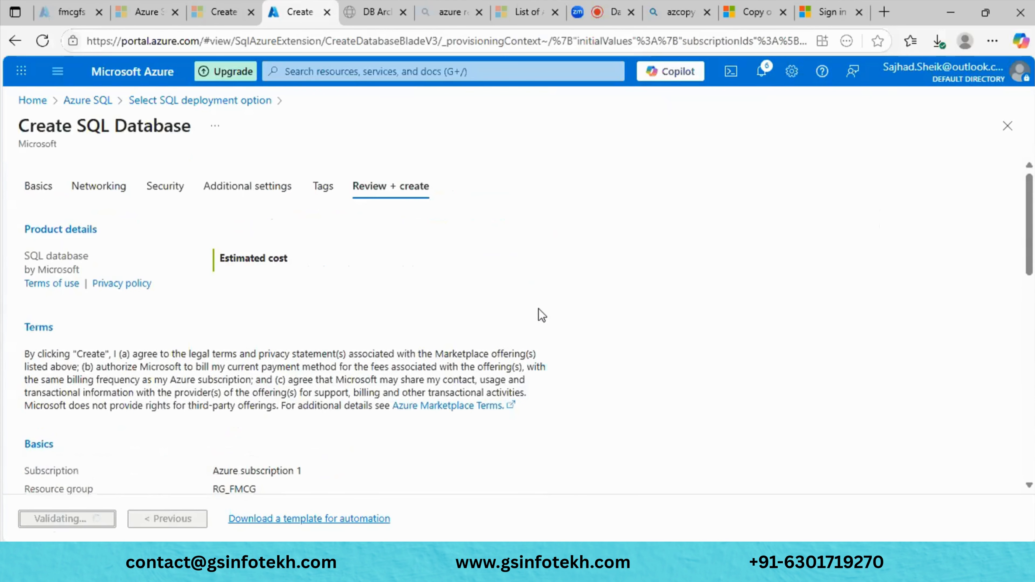
scroll(539, 309, "down", 10)
scroll(539, 309, "down", 5)
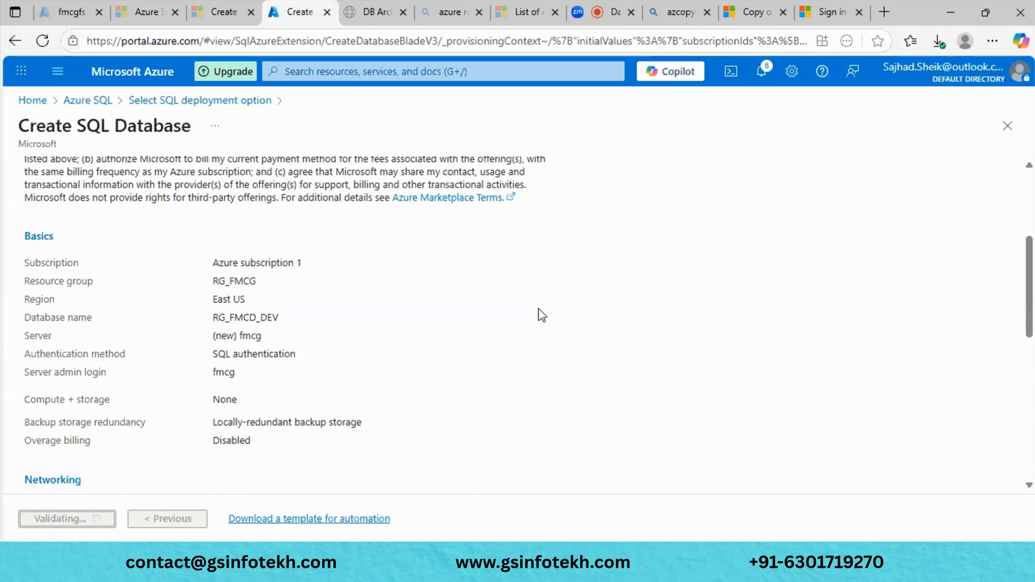
scroll(539, 310, "down", 5)
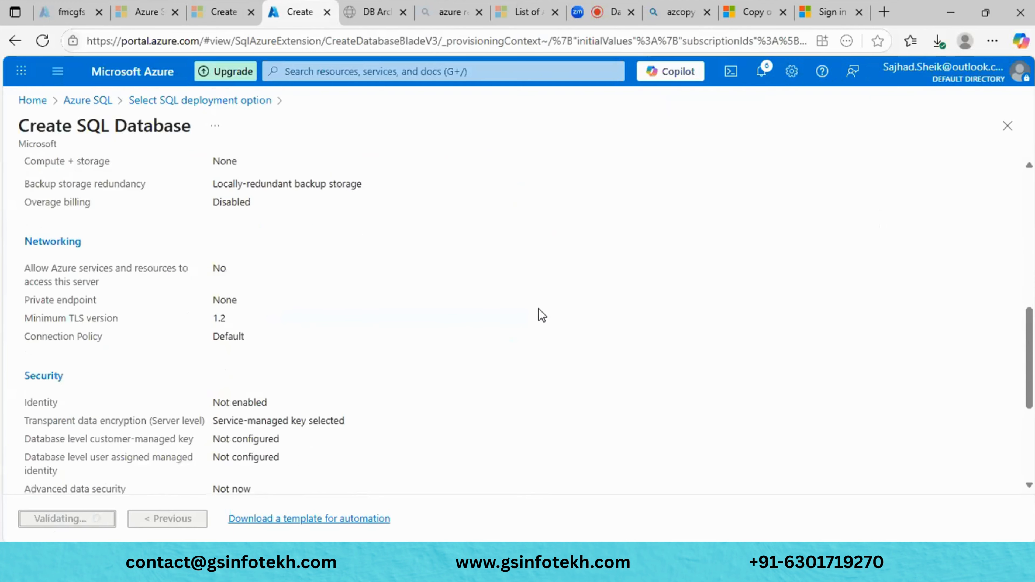
scroll(539, 310, "down", 1)
scroll(539, 309, "down", 5)
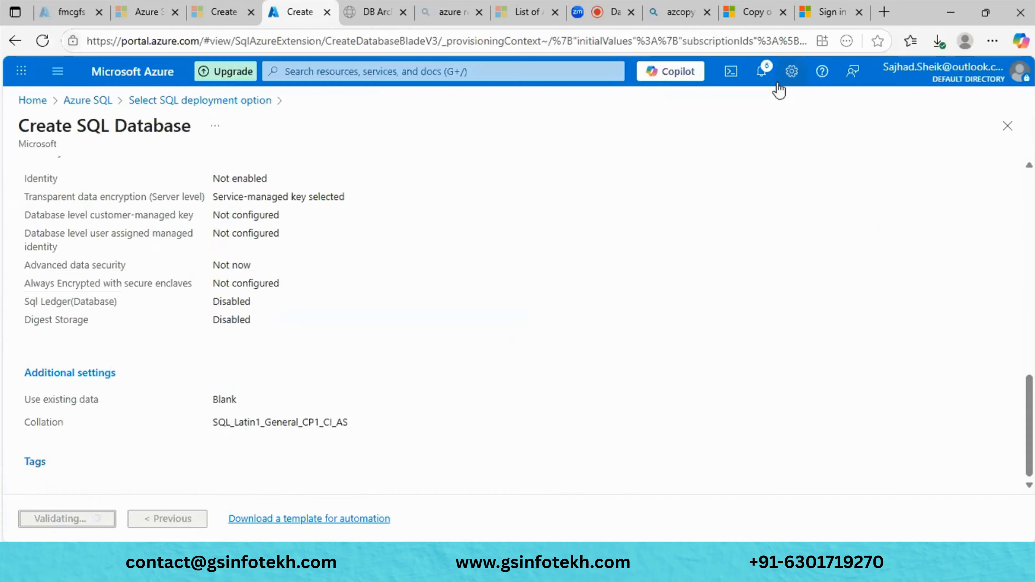
left_click(762, 71)
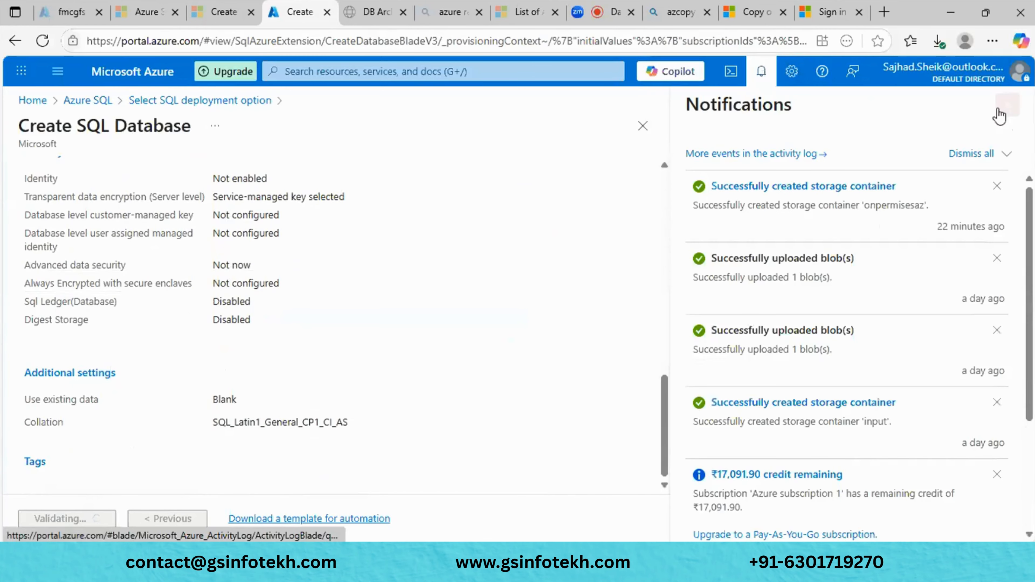
left_click(1007, 106)
scroll(575, 302, "up", 15)
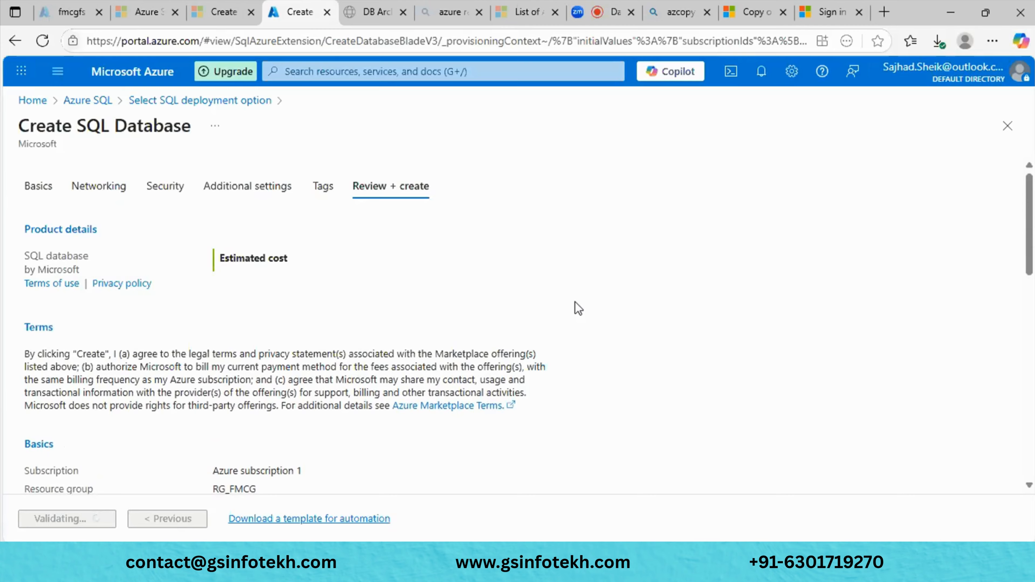
- Return to Basics, check deployment notifications, and cancel leaving the form for Azure SQL
left_click(38, 187)
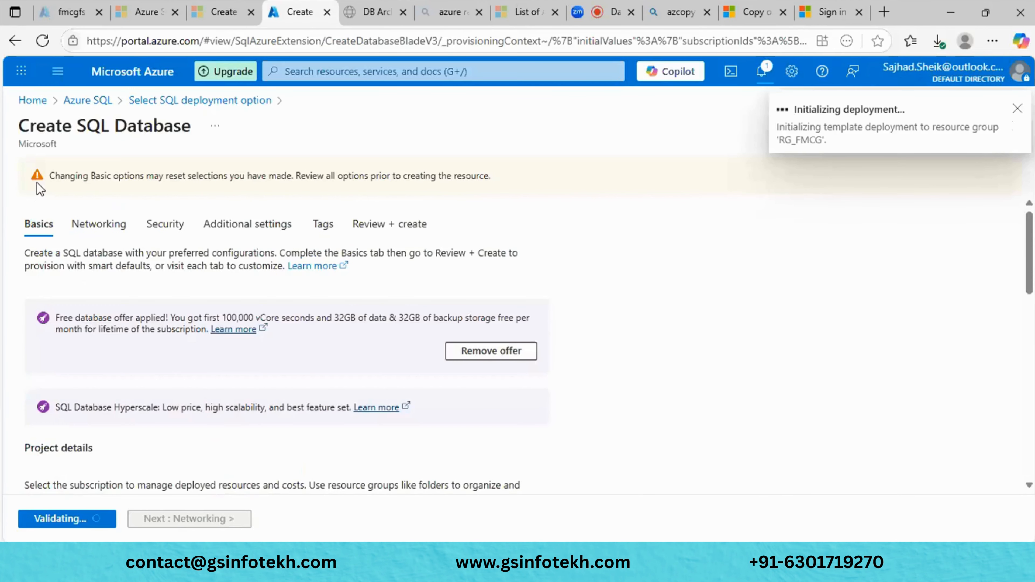
left_click(1017, 110)
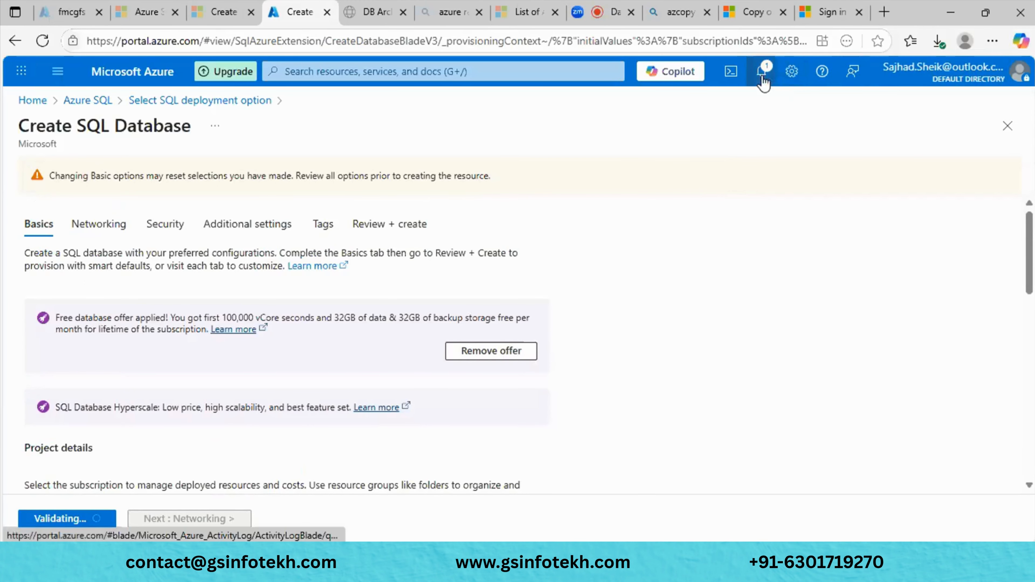
left_click(761, 76)
left_click(1005, 104)
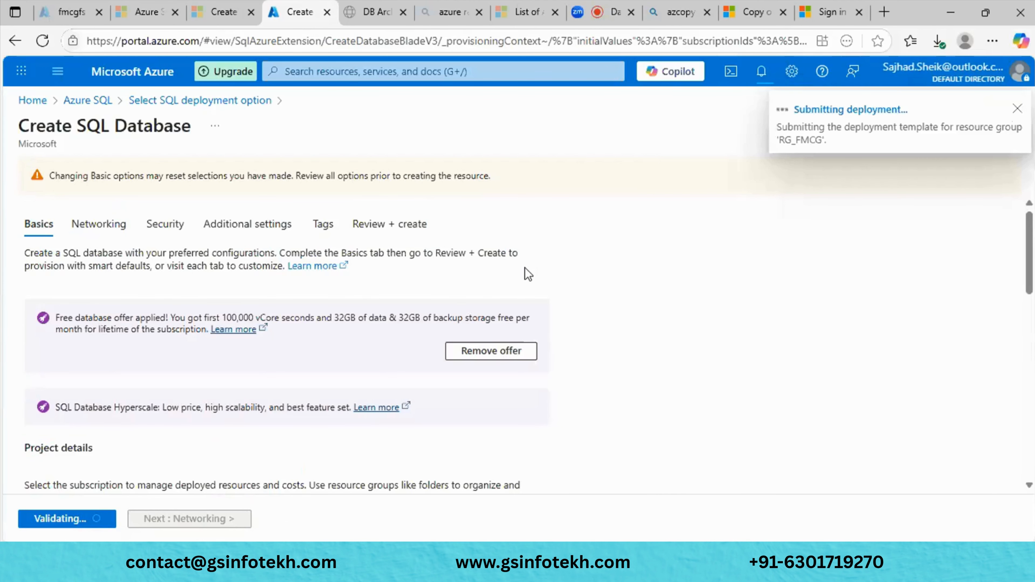
scroll(525, 269, "down", 3)
scroll(525, 268, "down", 10)
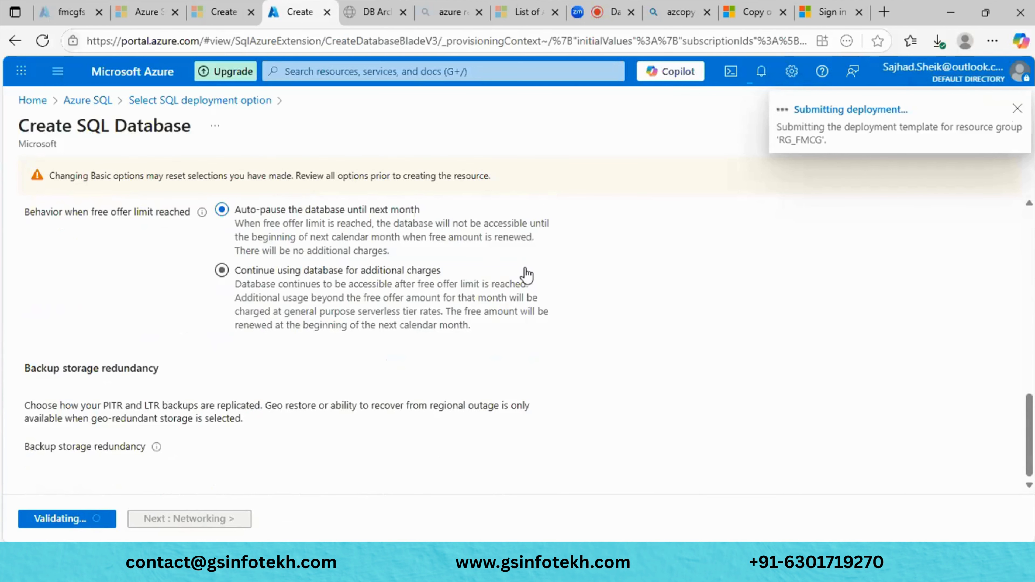
scroll(525, 269, "up", 15)
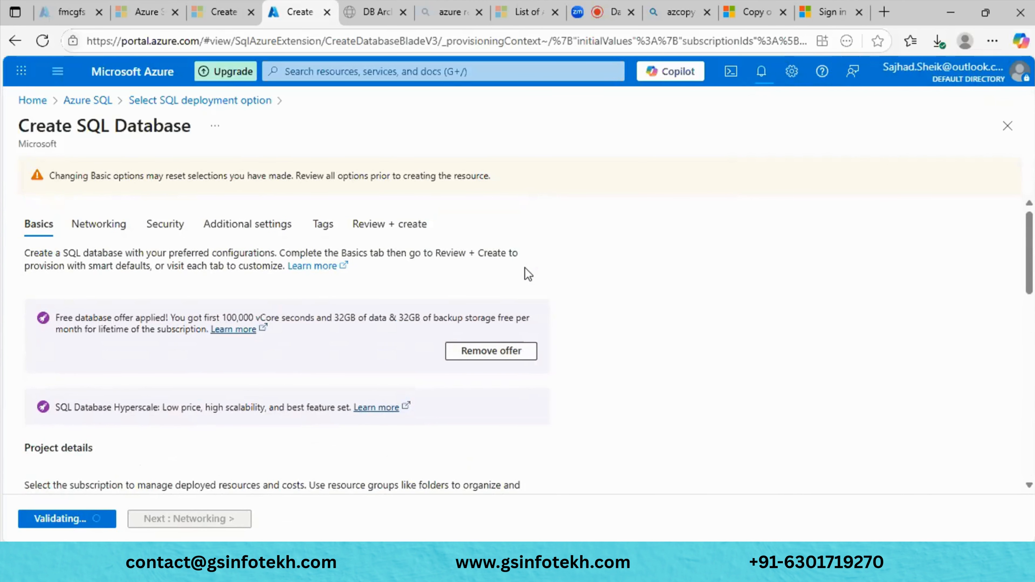
left_click(95, 101)
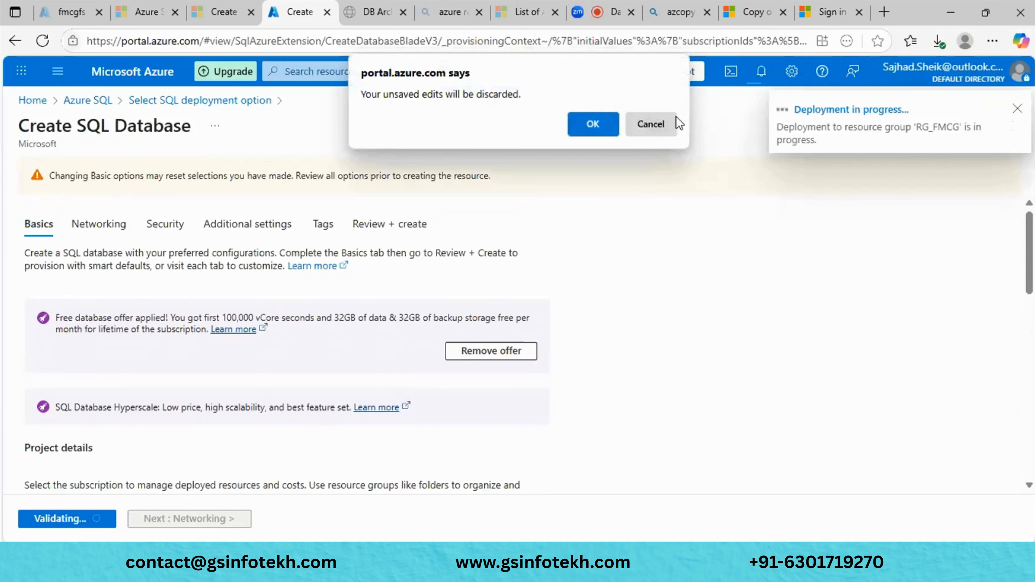
left_click(630, 125)
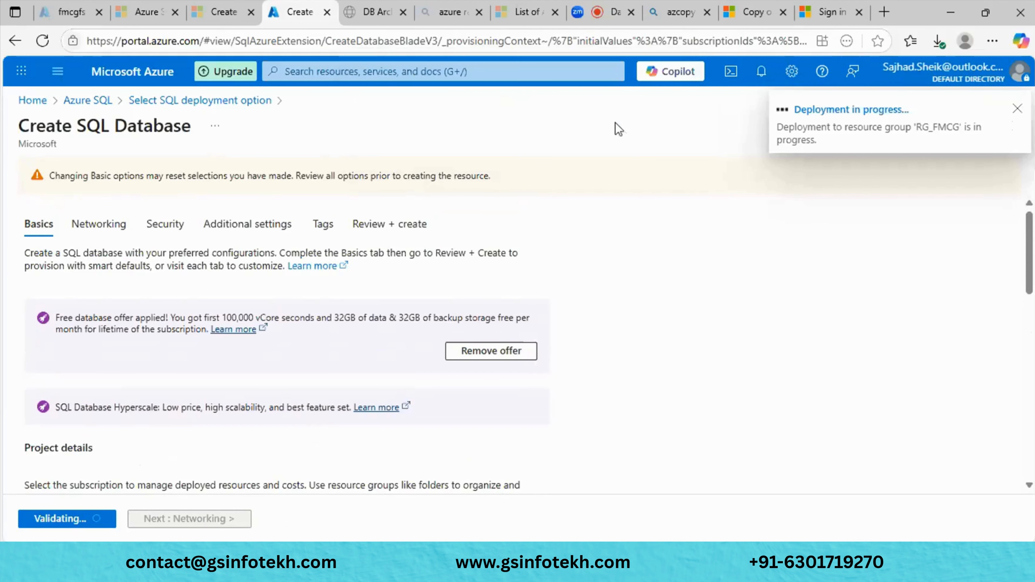
- Duplicate the portal browser tab to get a blank Create SQL Database form
right_click(296, 12)
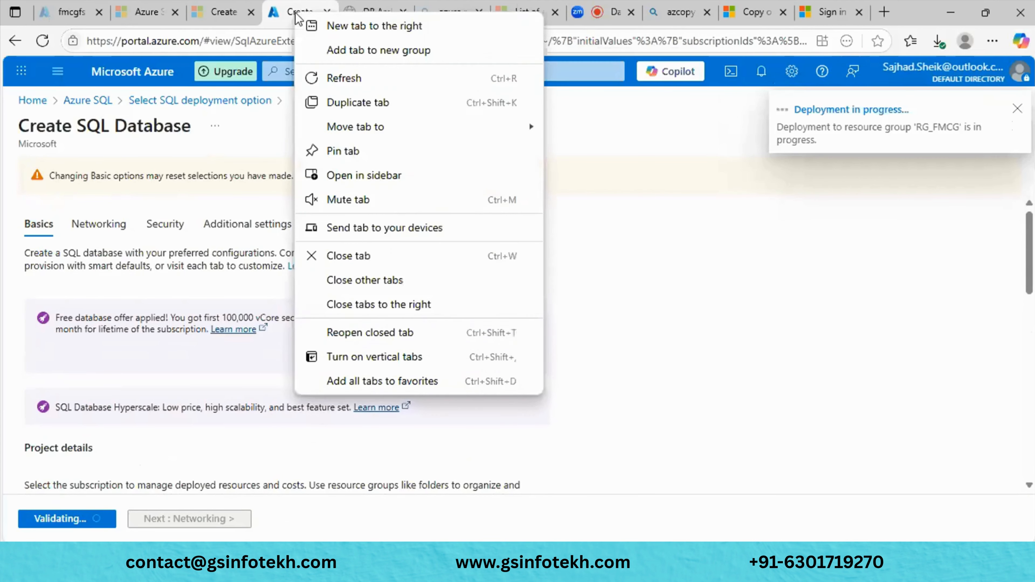
left_click(369, 104)
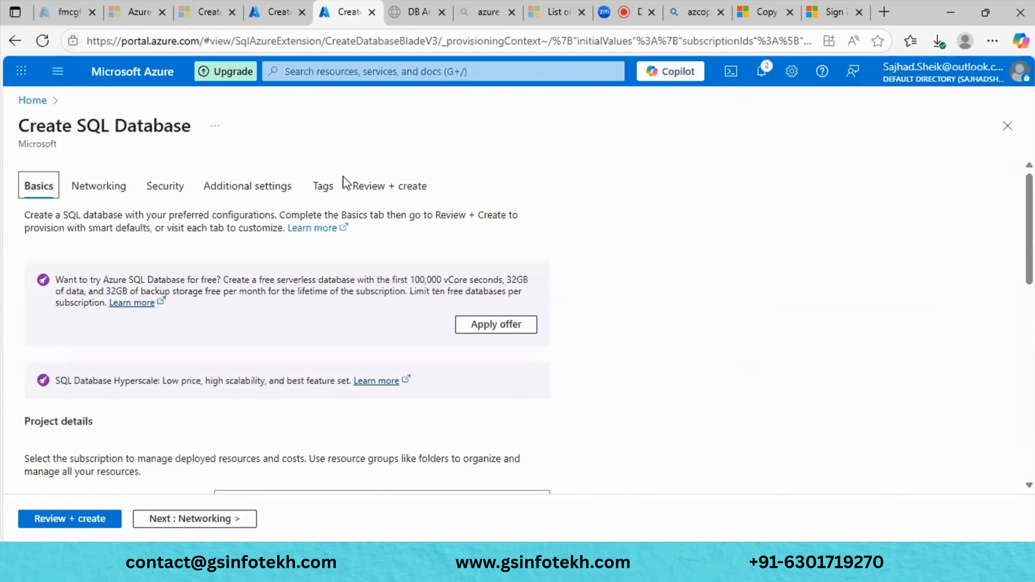
scroll(198, 171, "down", 4)
scroll(542, 248, "up", 3)
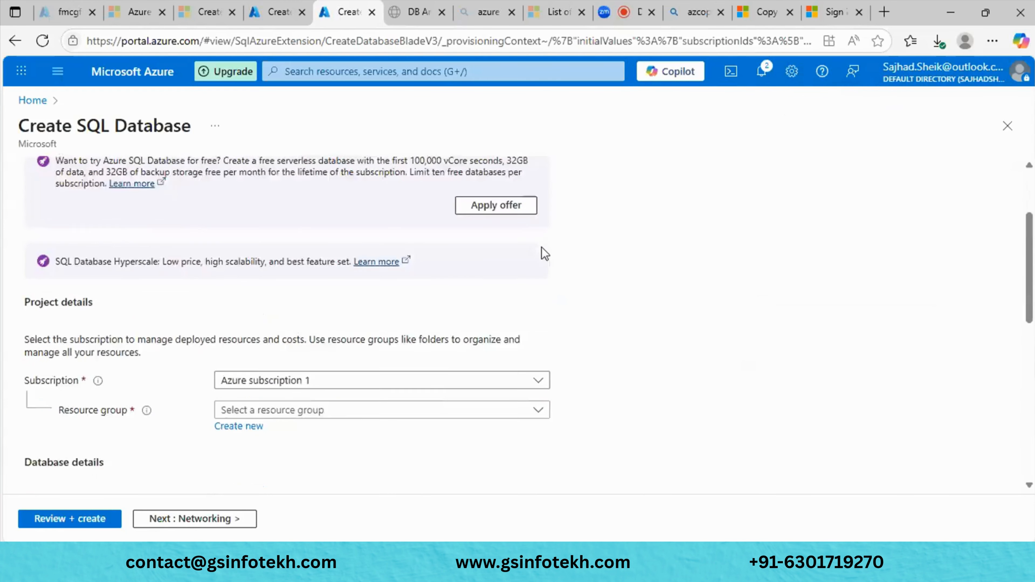
scroll(565, 296, "down", 4)
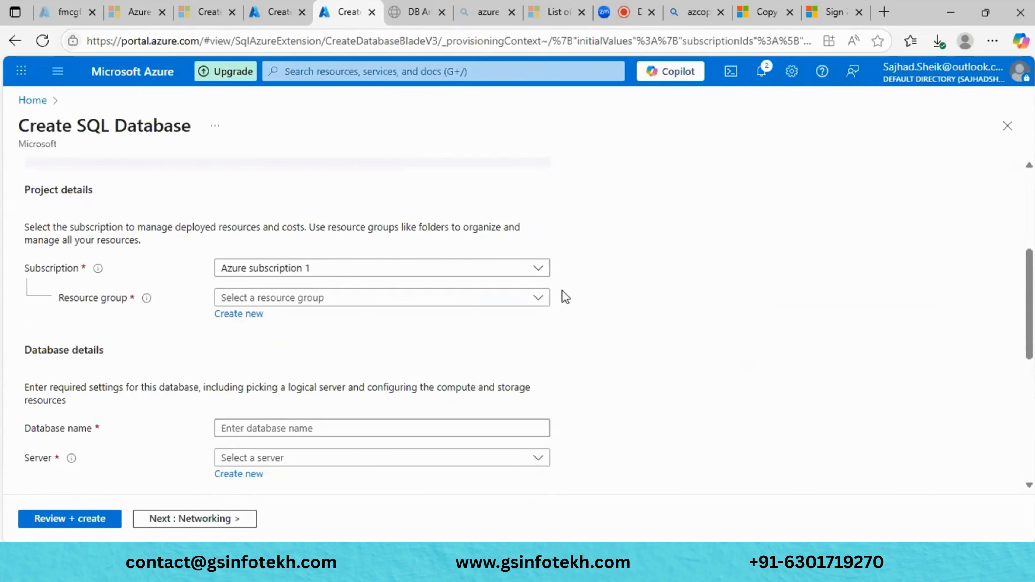
left_click(443, 302)
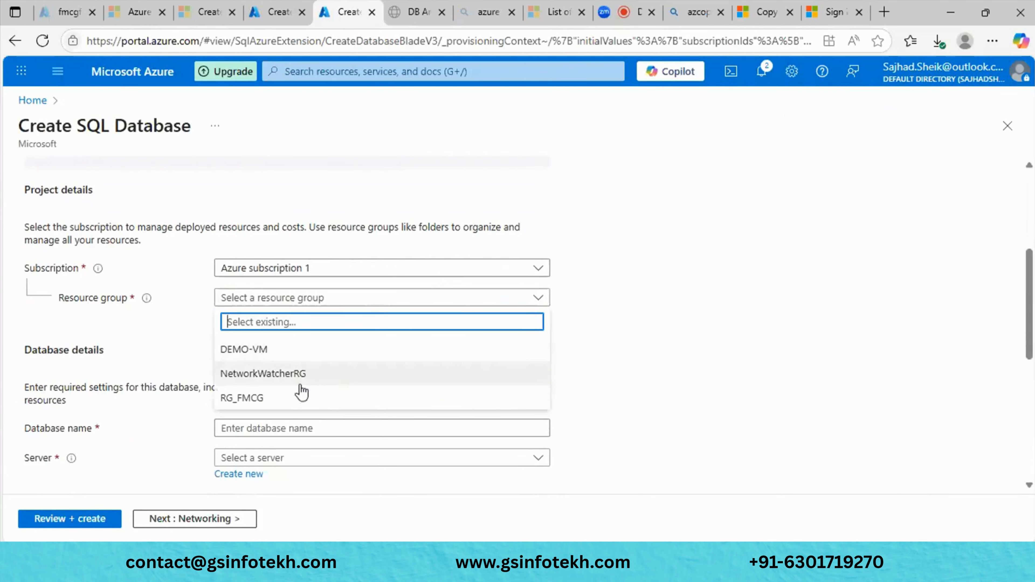
left_click(300, 399)
left_click(354, 341)
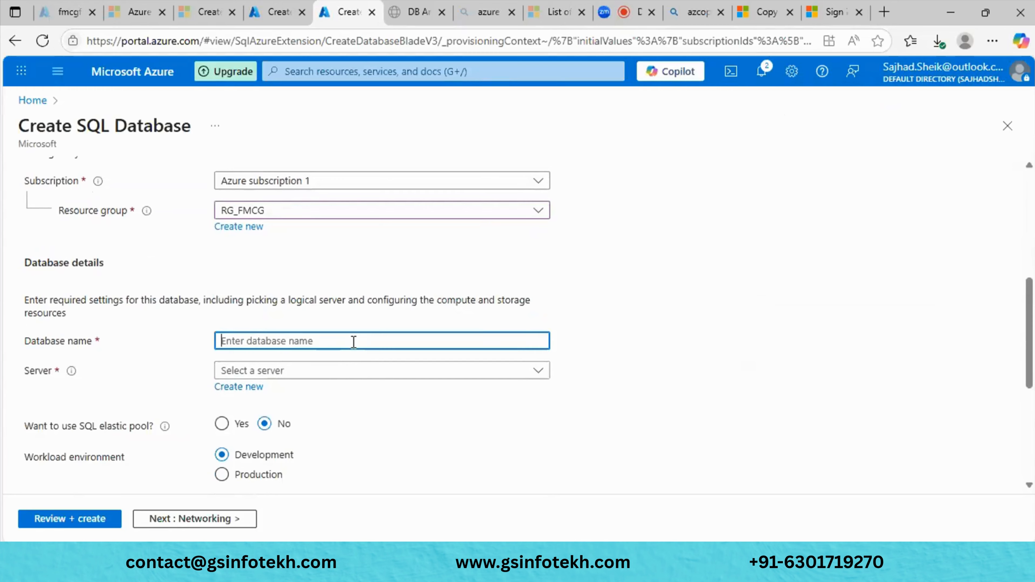
type("DB")
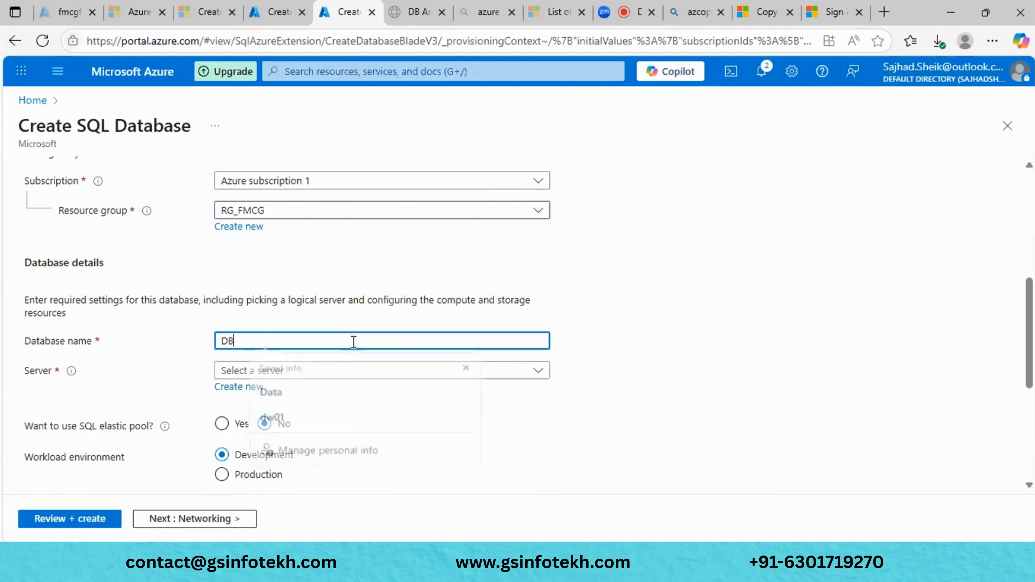
left_click(335, 371)
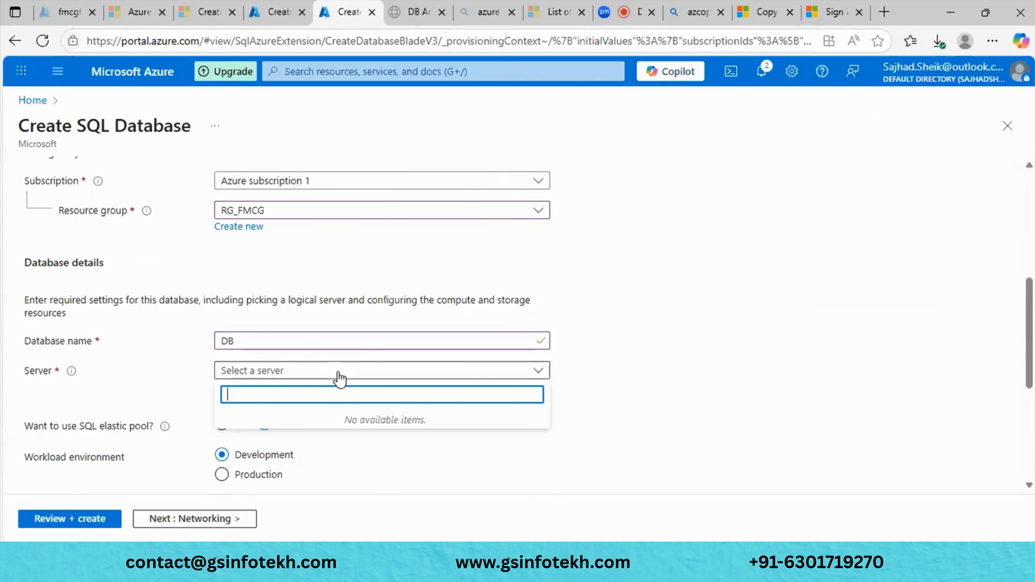
left_click(442, 477)
scroll(441, 475, "down", 5)
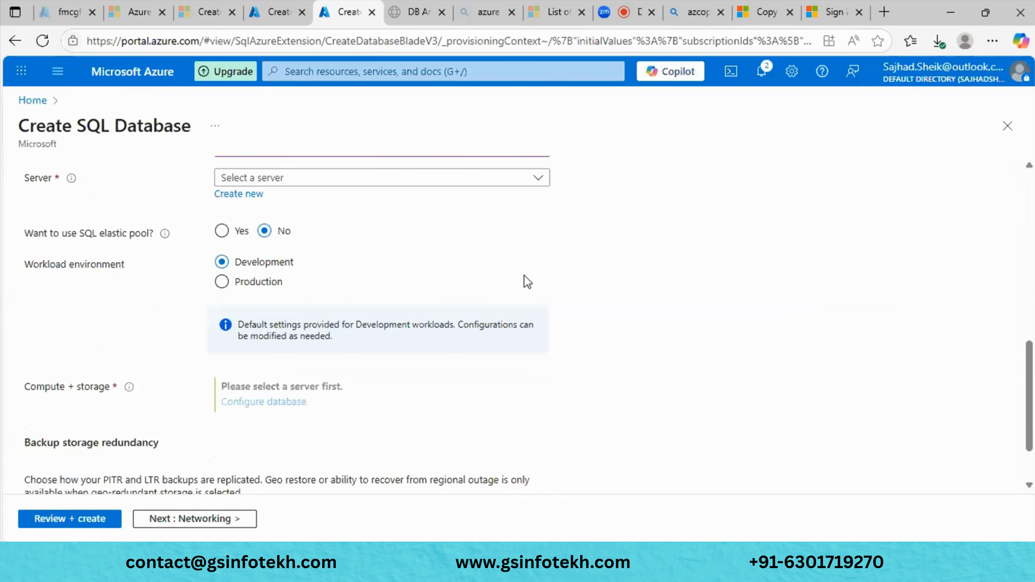
scroll(426, 284, "down", 2)
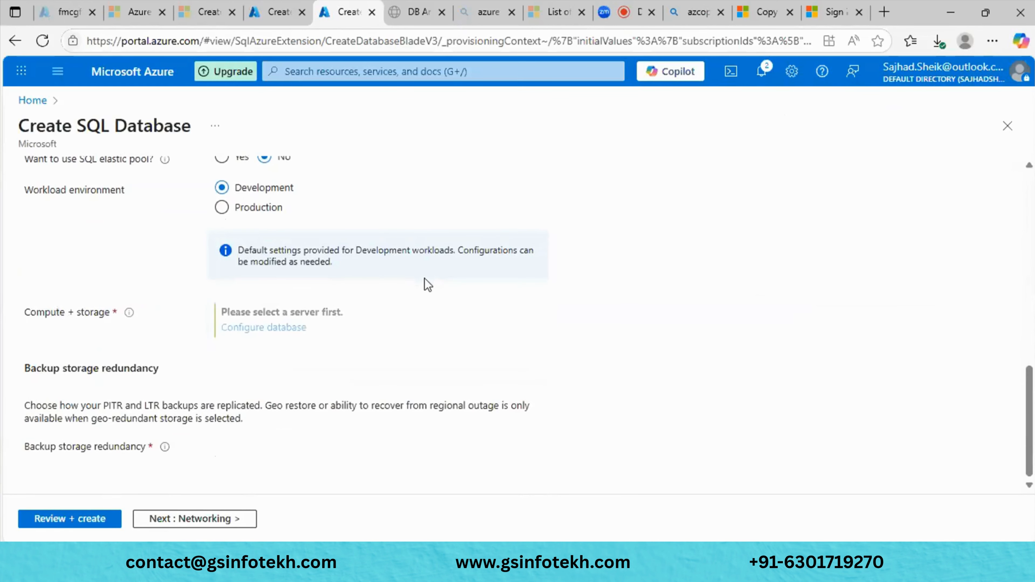
scroll(427, 284, "up", 2)
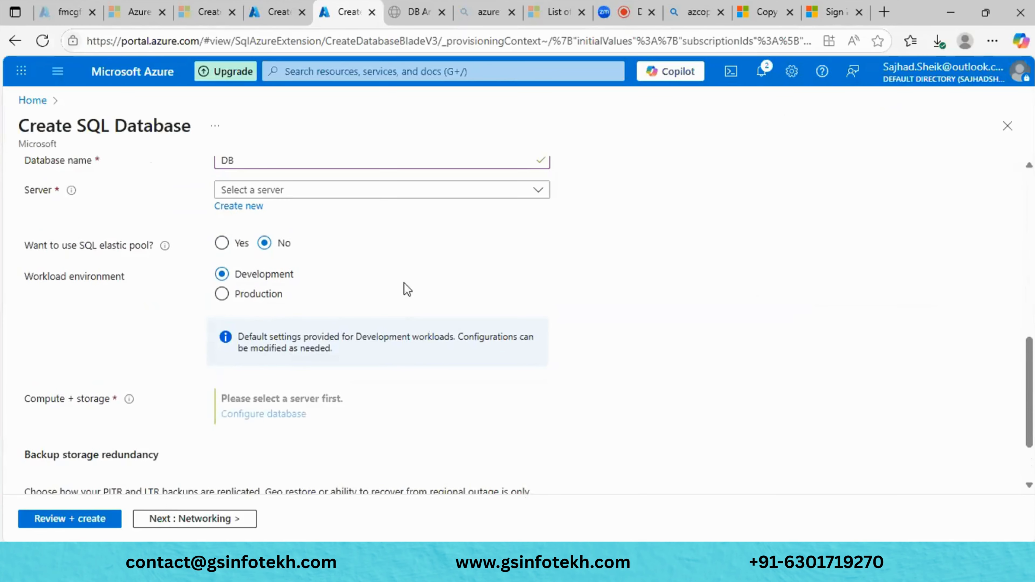
scroll(400, 283, "up", 1)
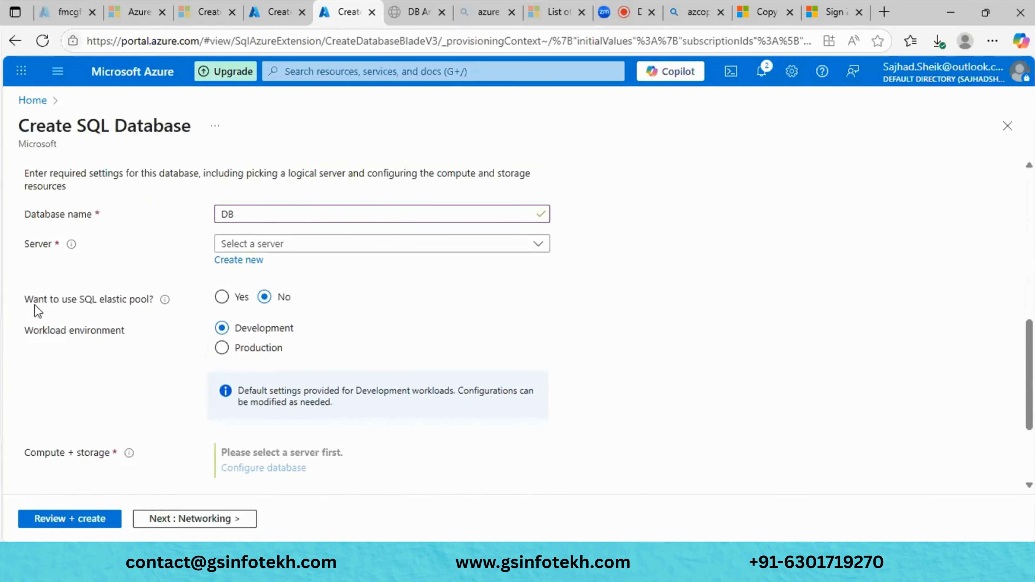
left_click_drag(30, 304, 157, 306)
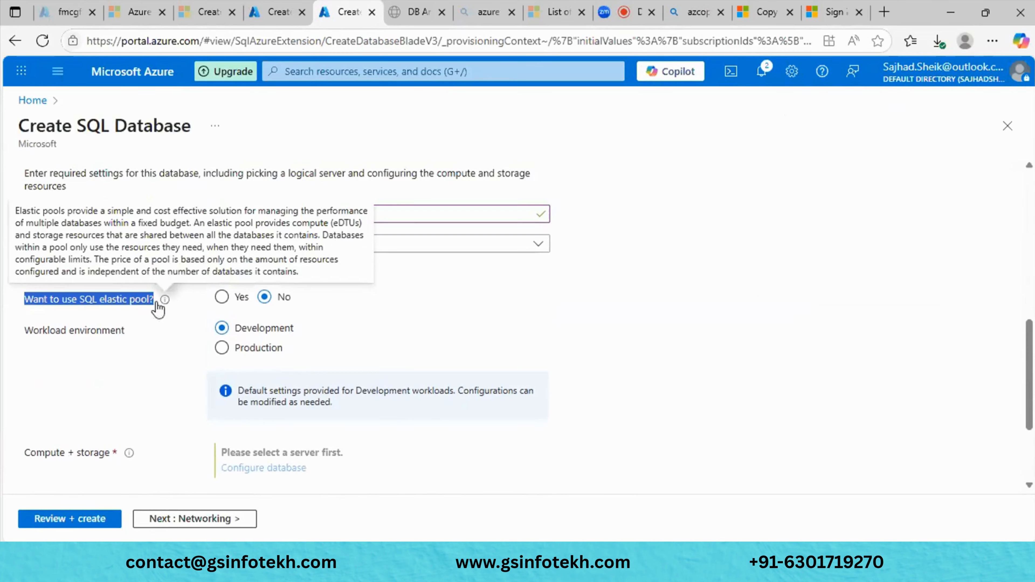
left_click(335, 300)
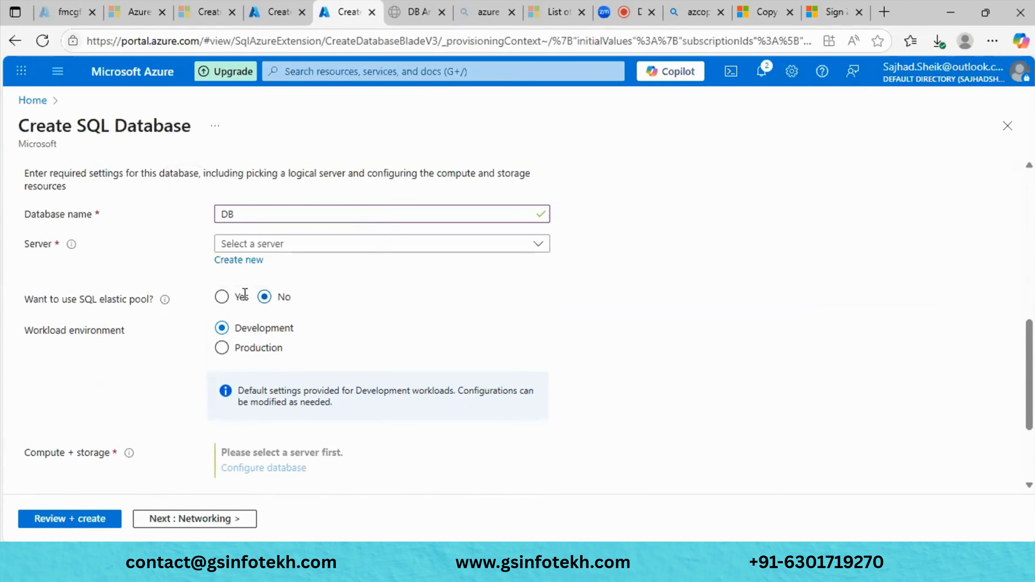
left_click_drag(26, 300, 145, 306)
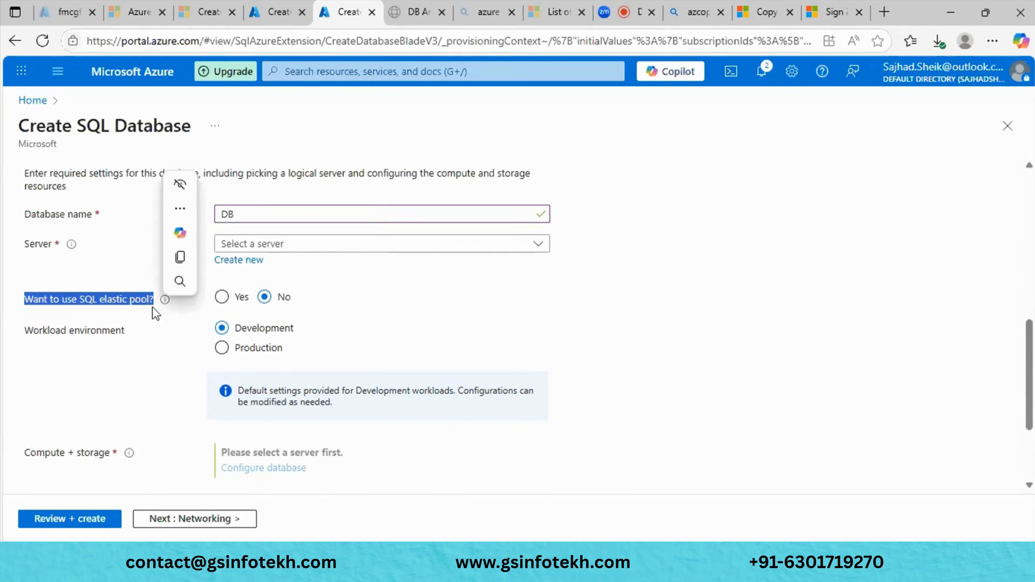
left_click(349, 312)
- Launch Microsoft Paint from Windows search
key("alt+Tab")
key("super")
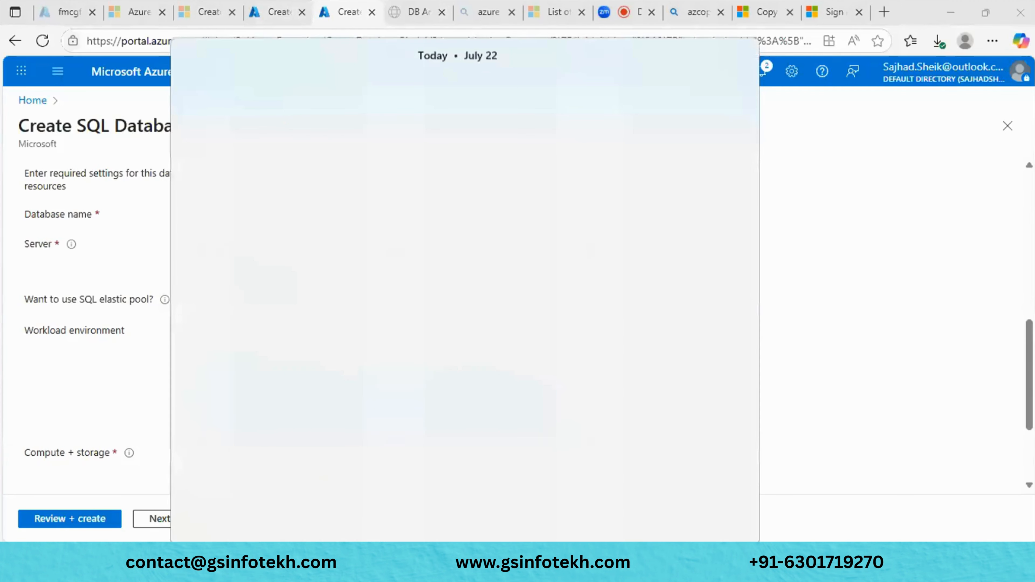
type("paints")
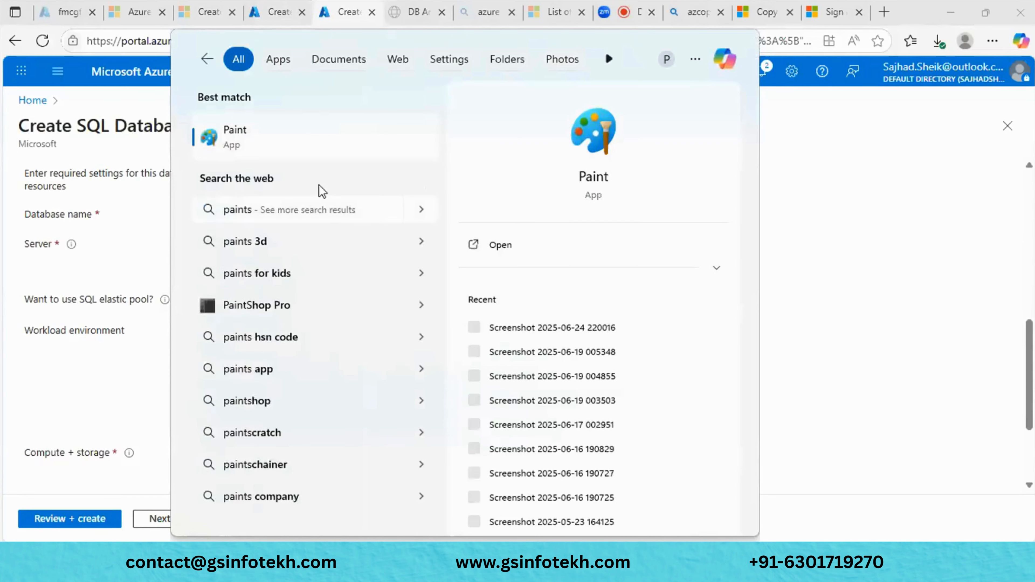
left_click(316, 139)
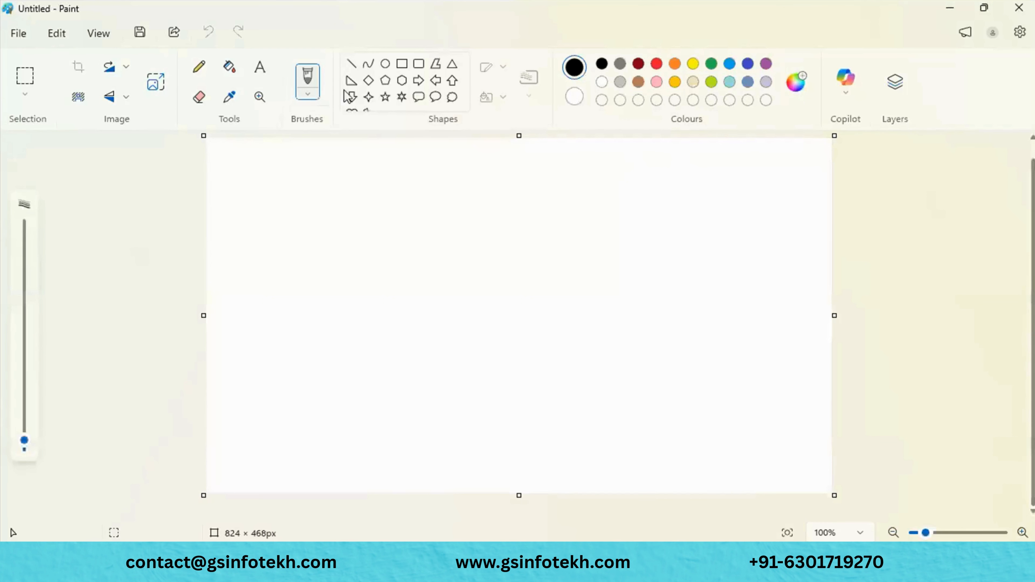
- Draw a large black rectangle outline across most of the canvas
left_click(397, 65)
left_click_drag(234, 165, 577, 354)
left_click_drag(637, 399, 819, 484)
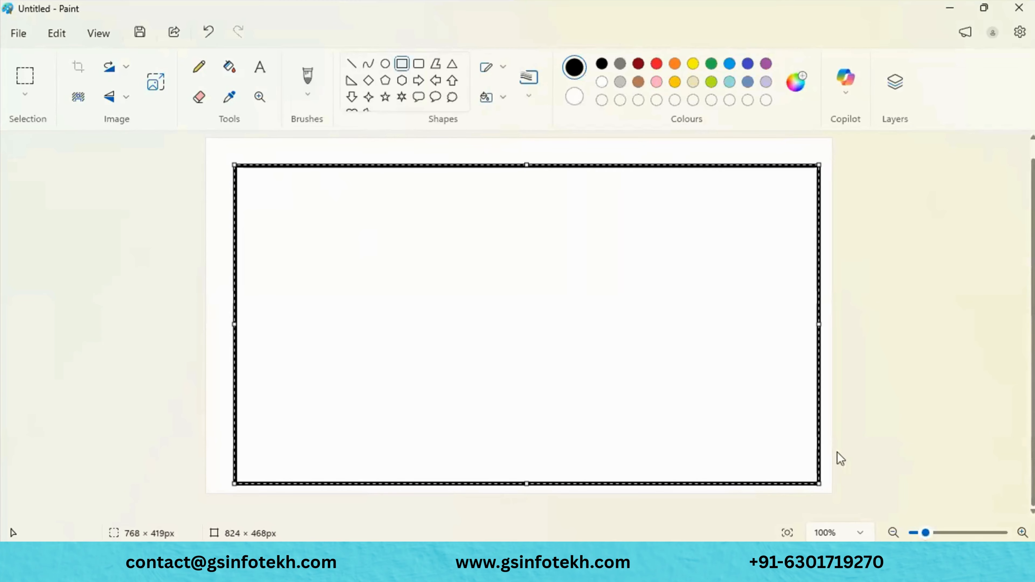
left_click(830, 452)
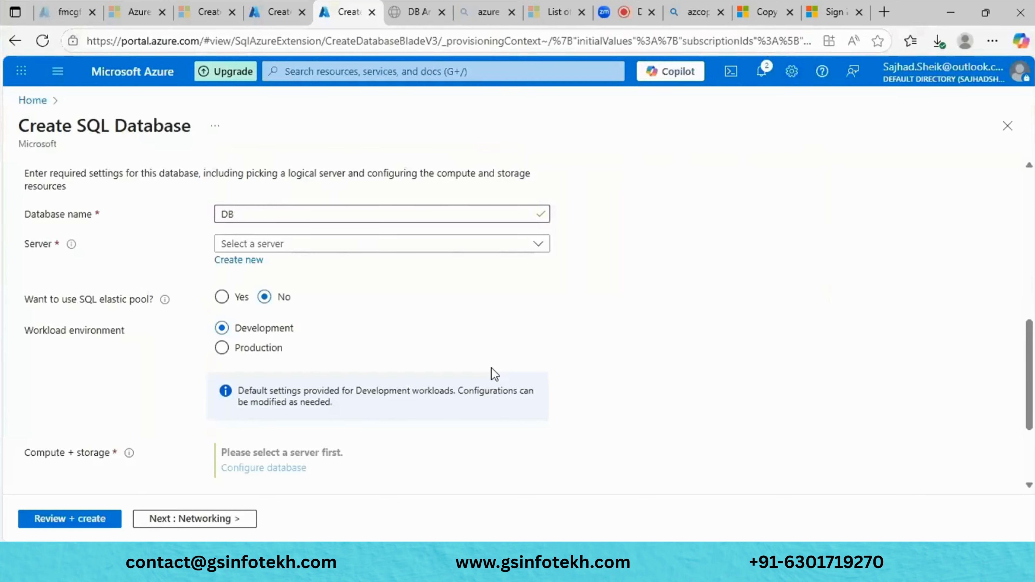
scroll(494, 373, "down", 3)
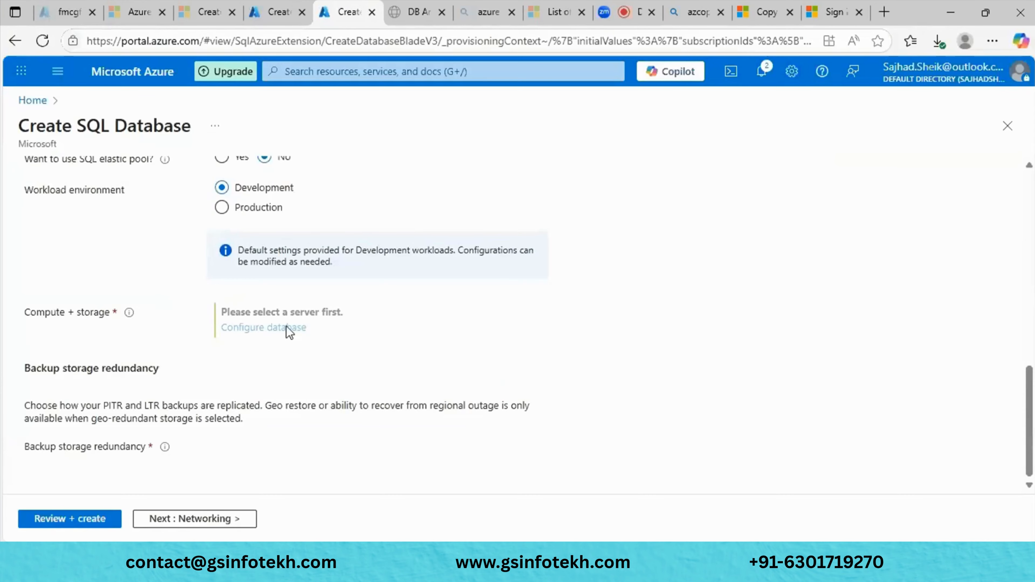
scroll(249, 312, "up", 7)
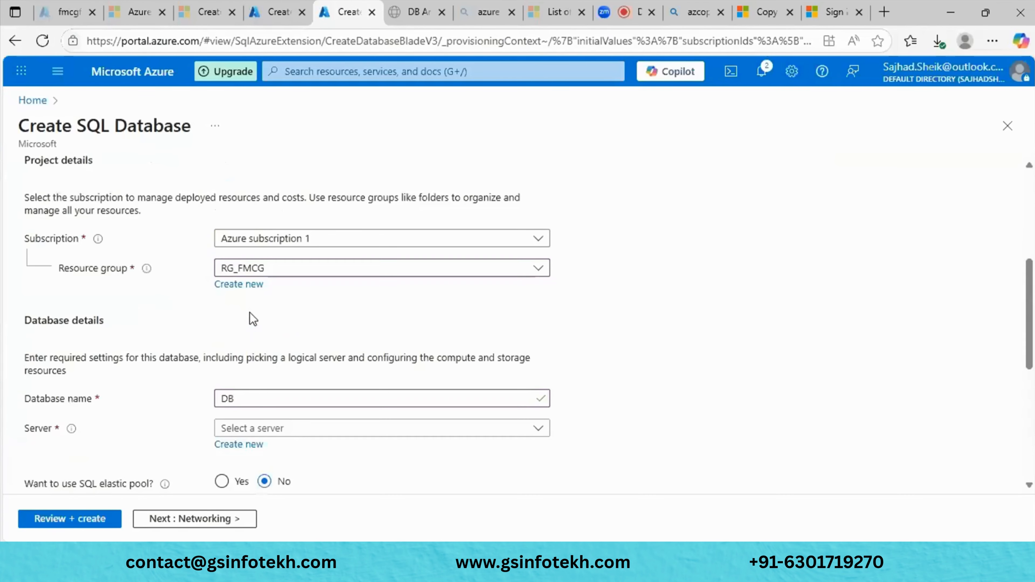
left_click(298, 432)
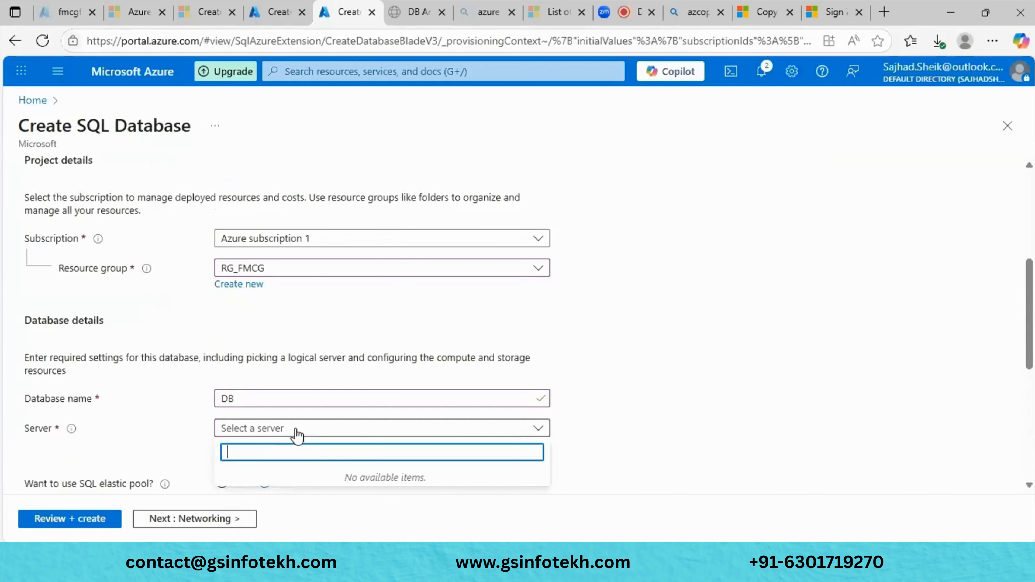
scroll(342, 432, "down", 1)
left_click_drag(243, 390, 358, 420)
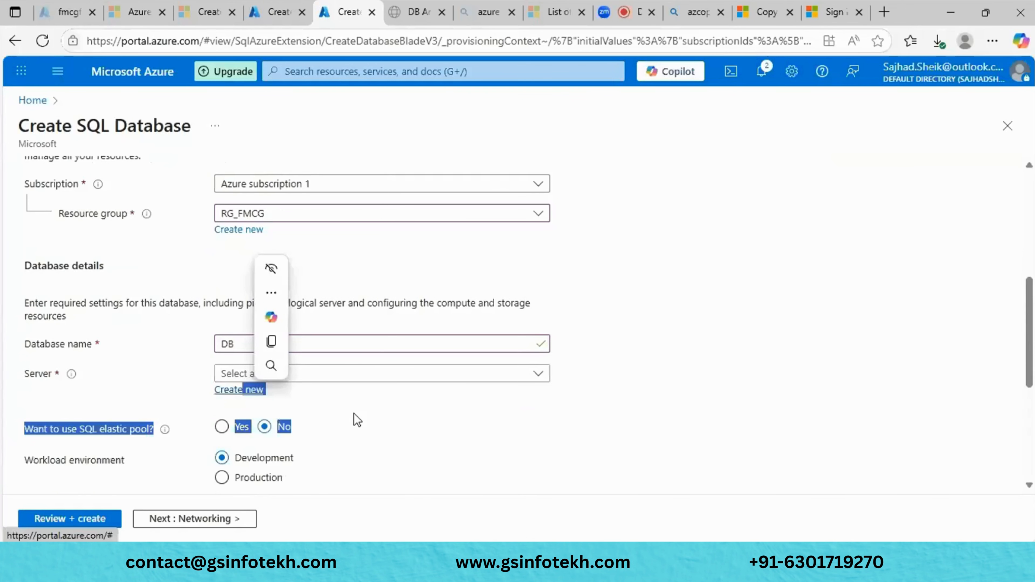
left_click(357, 420)
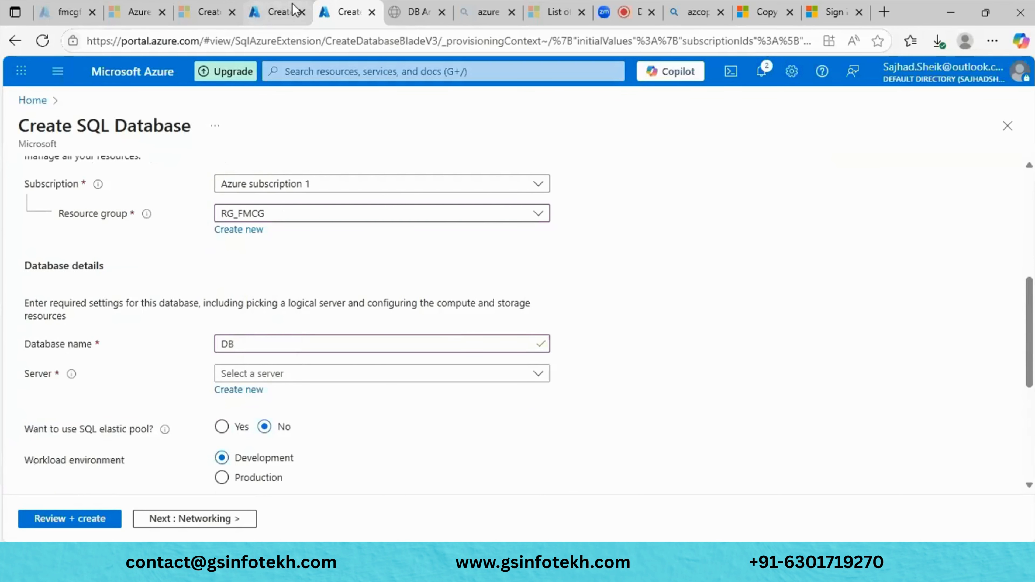
left_click(294, 9)
scroll(352, 361, "down", 15)
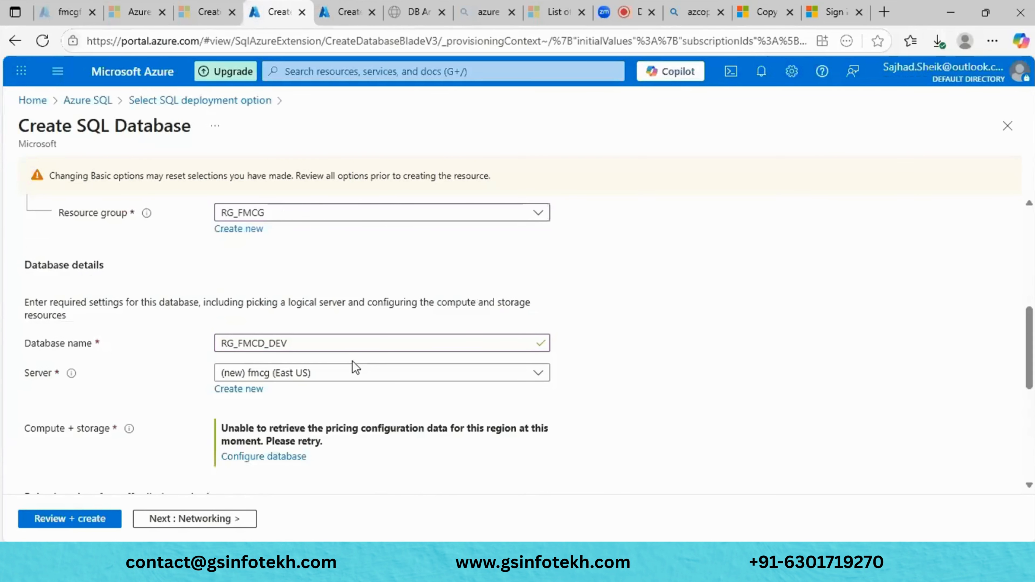
left_click(85, 517)
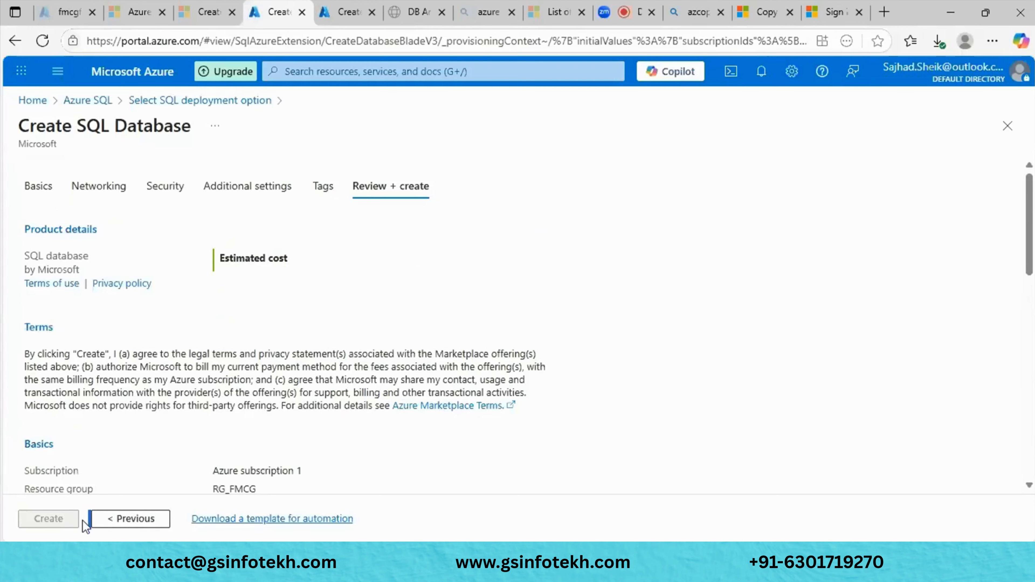
left_click(325, 10)
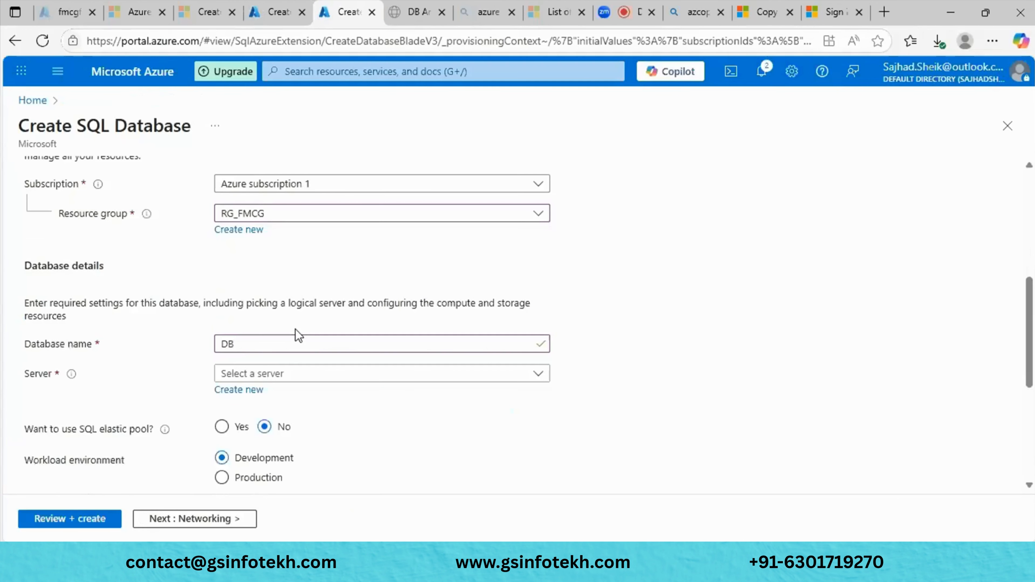
- Start a new server named gfhgfdg located in (US) West US 3
left_click(252, 392)
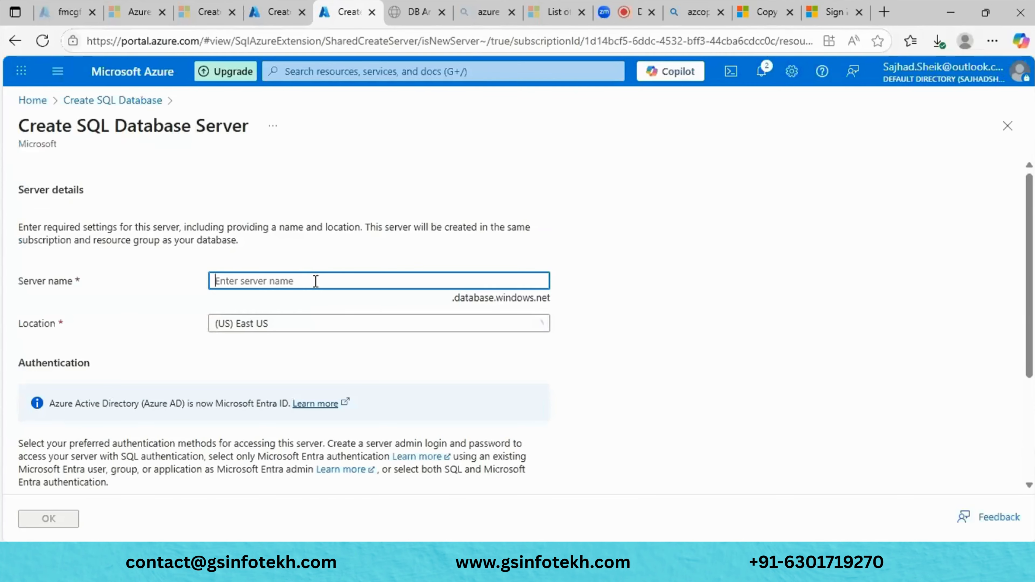
type("gfhgfdg")
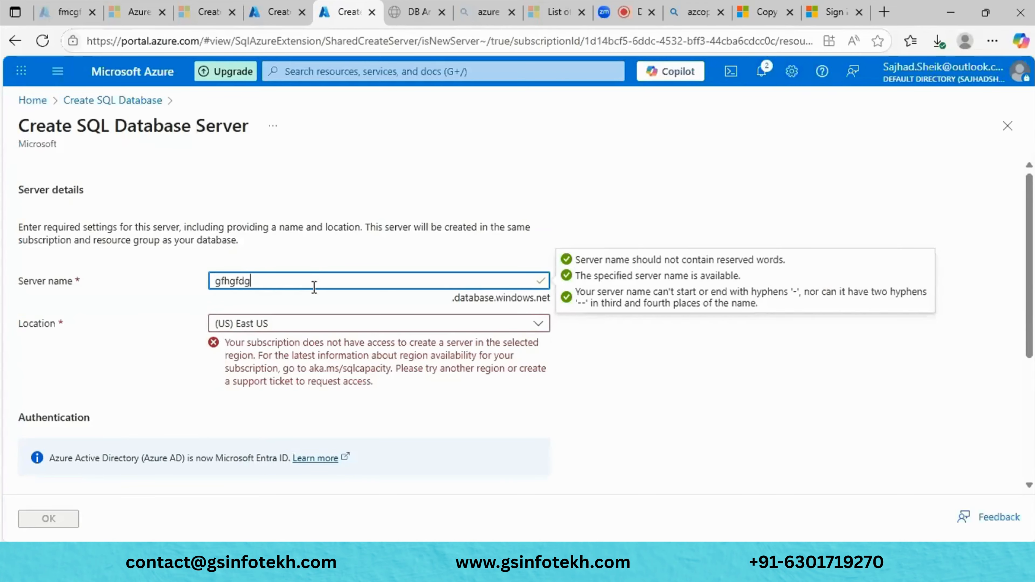
left_click(618, 417)
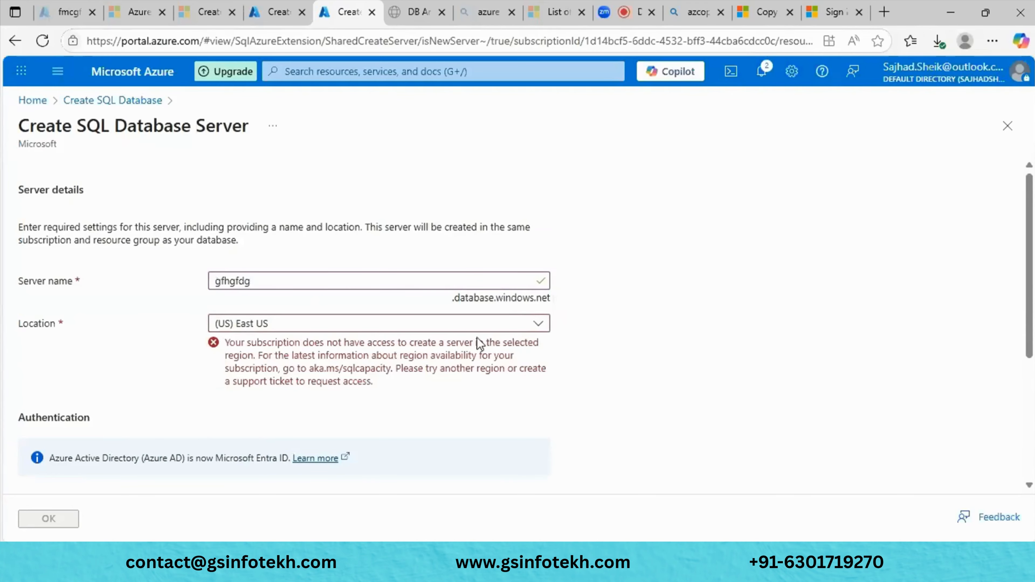
left_click(477, 327)
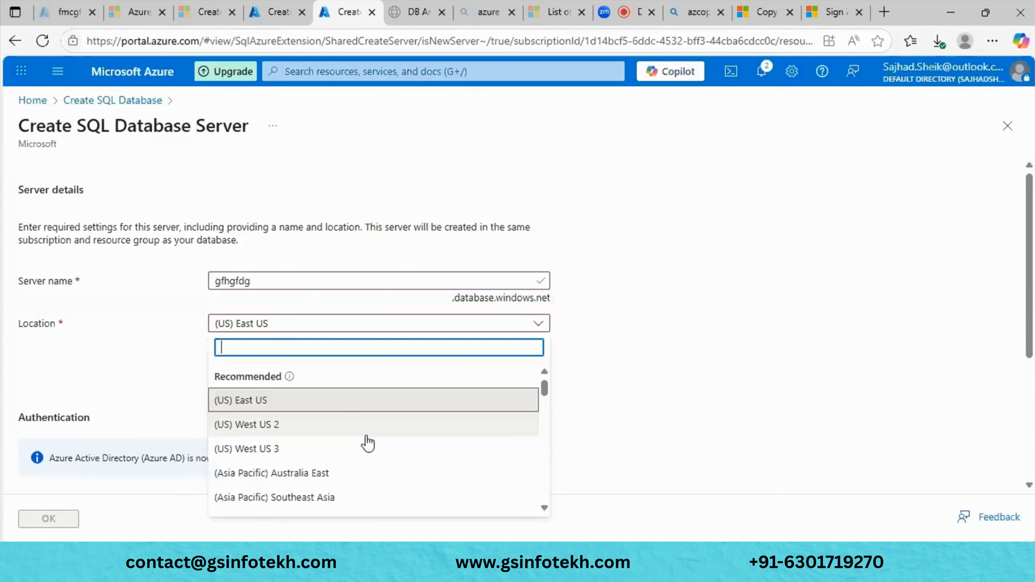
left_click(368, 448)
scroll(365, 439, "down", 4)
- Set the server's authentication to use both SQL and Microsoft Entra authentication
left_click(303, 399)
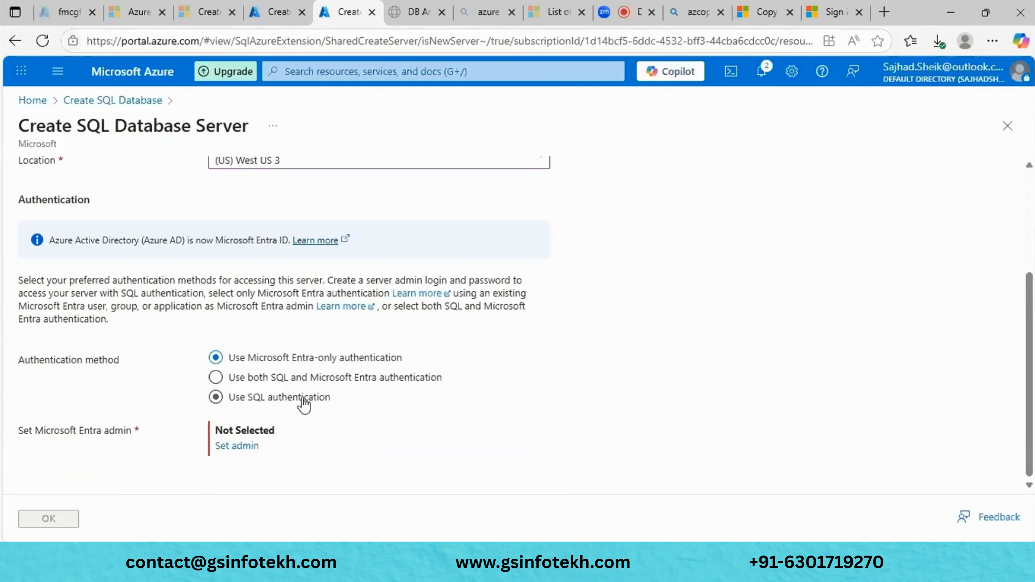
left_click(323, 379)
left_click(297, 359)
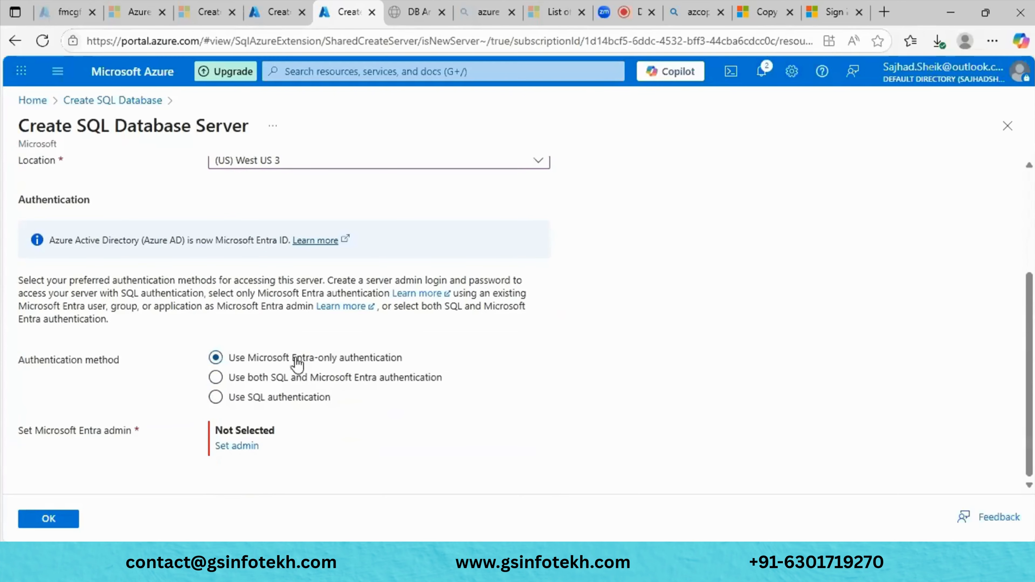
left_click(50, 520)
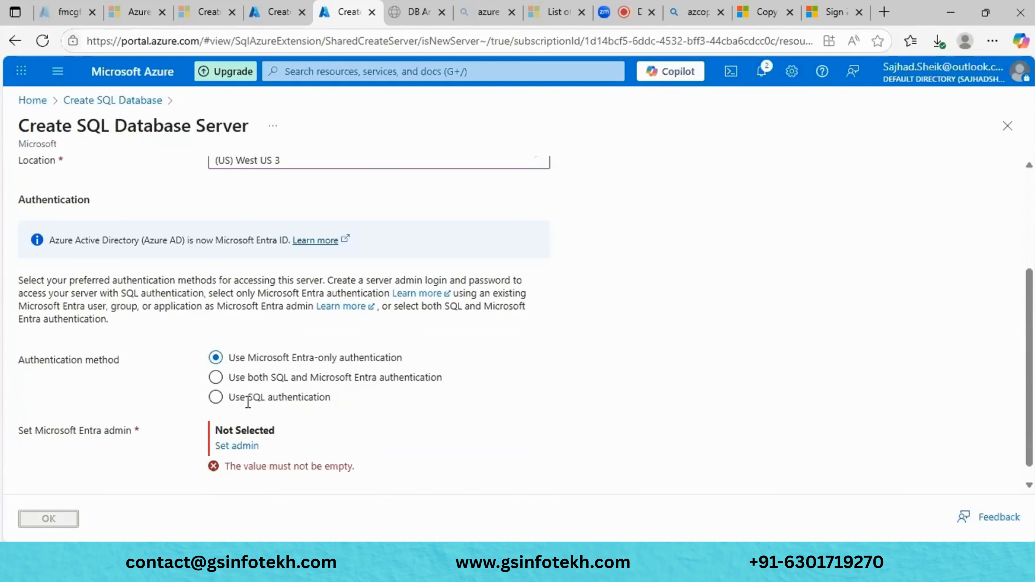
left_click(272, 379)
- Switch to SQL-only authentication and paste the server name gfhgfdg as the admin login
scroll(340, 406, "down", 3)
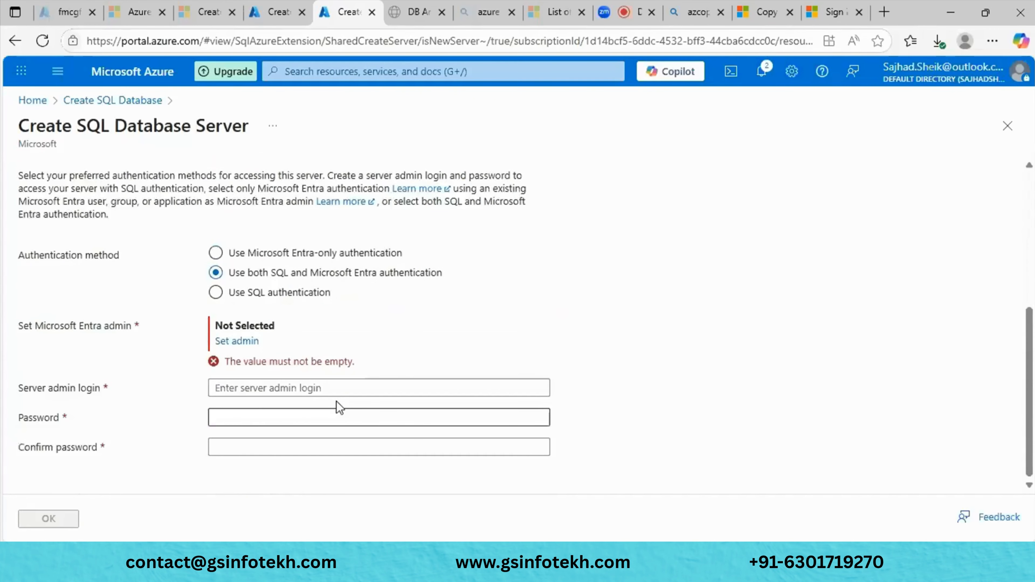
left_click(268, 298)
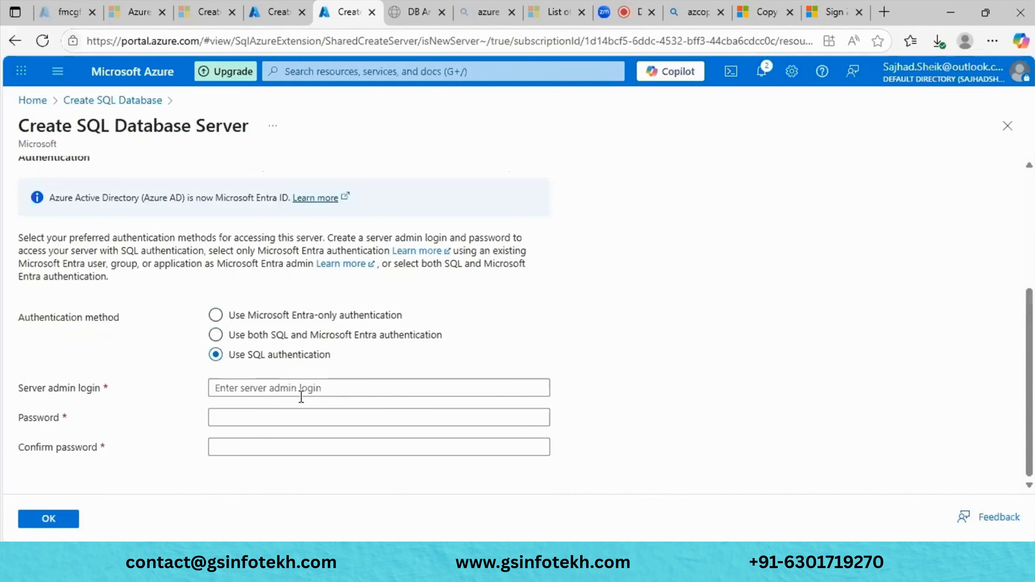
left_click(305, 389)
type("Ra")
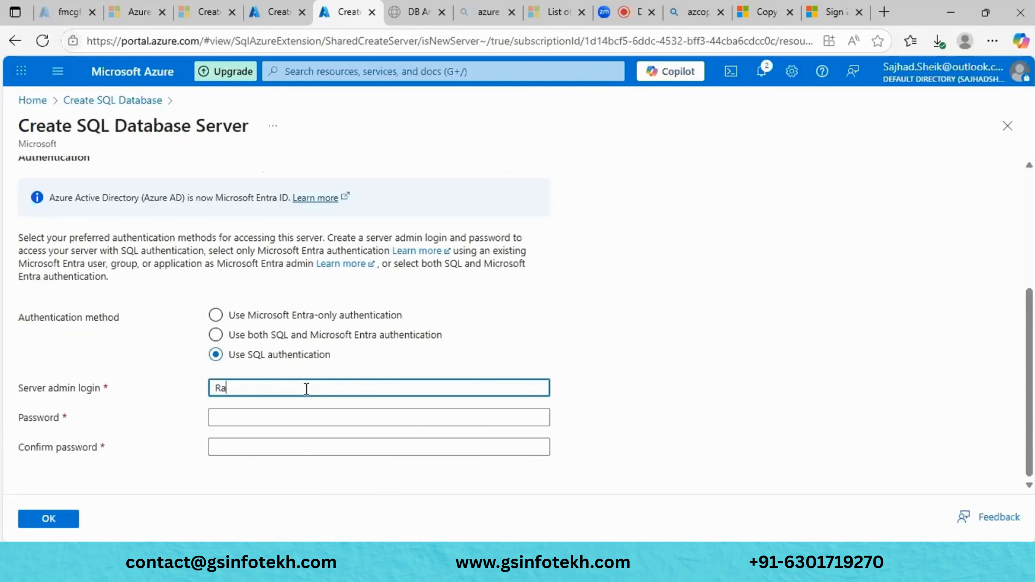
key("BackSpace")
key("BackSpace")
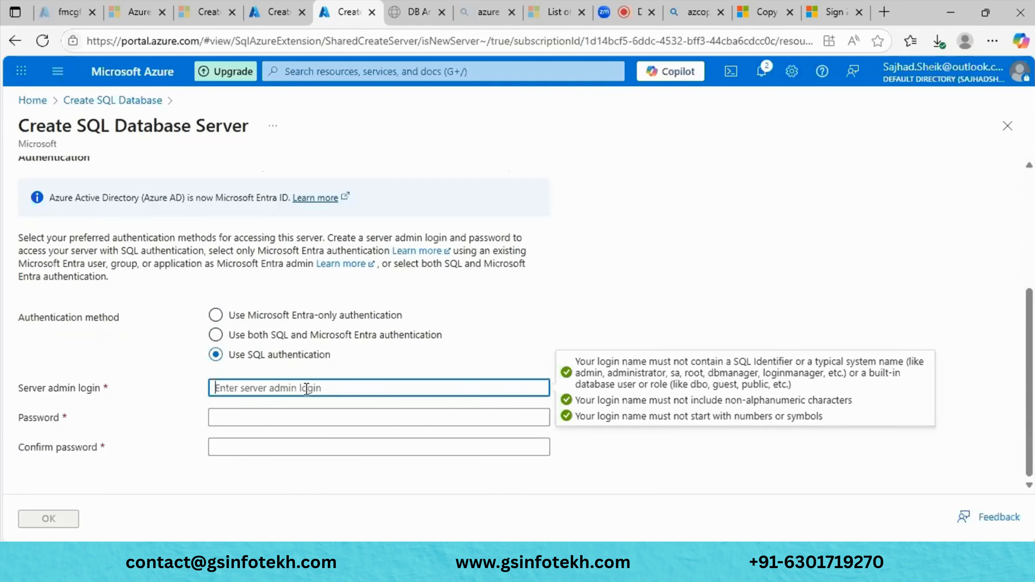
scroll(333, 292, "up", 5)
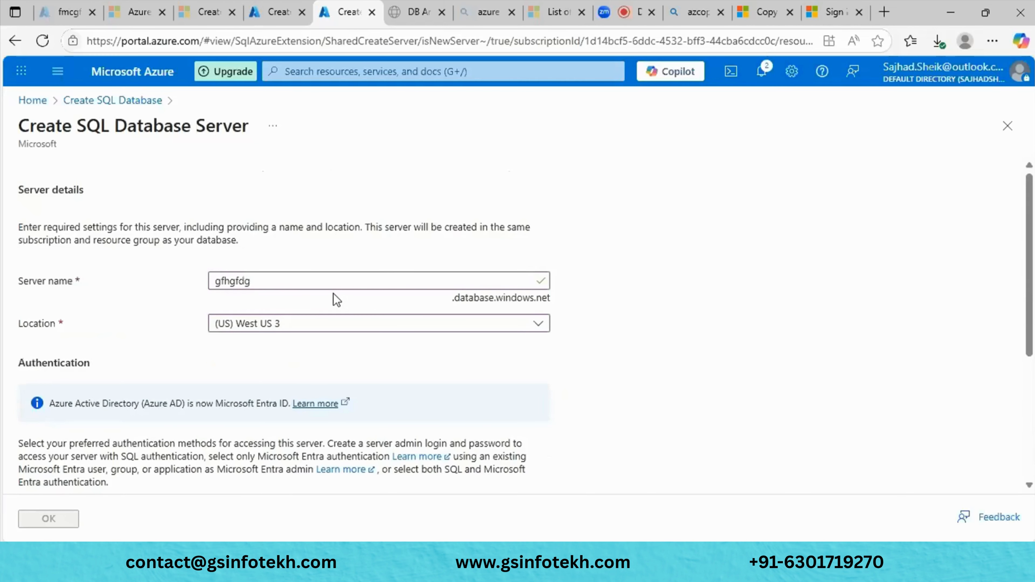
double_click(285, 282)
key("ctrl+c")
scroll(287, 284, "down", 5)
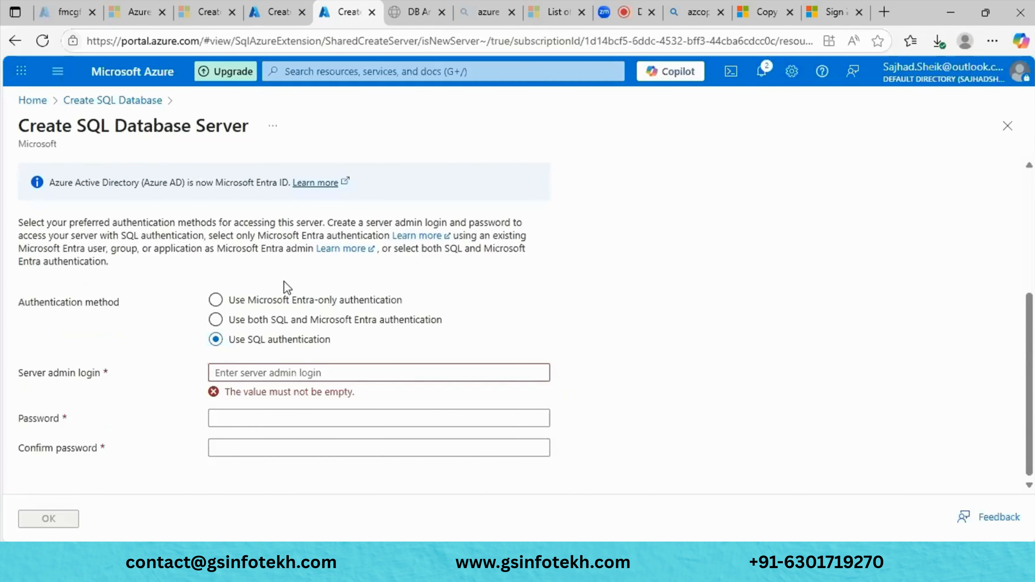
left_click(264, 373)
key("ctrl+v")
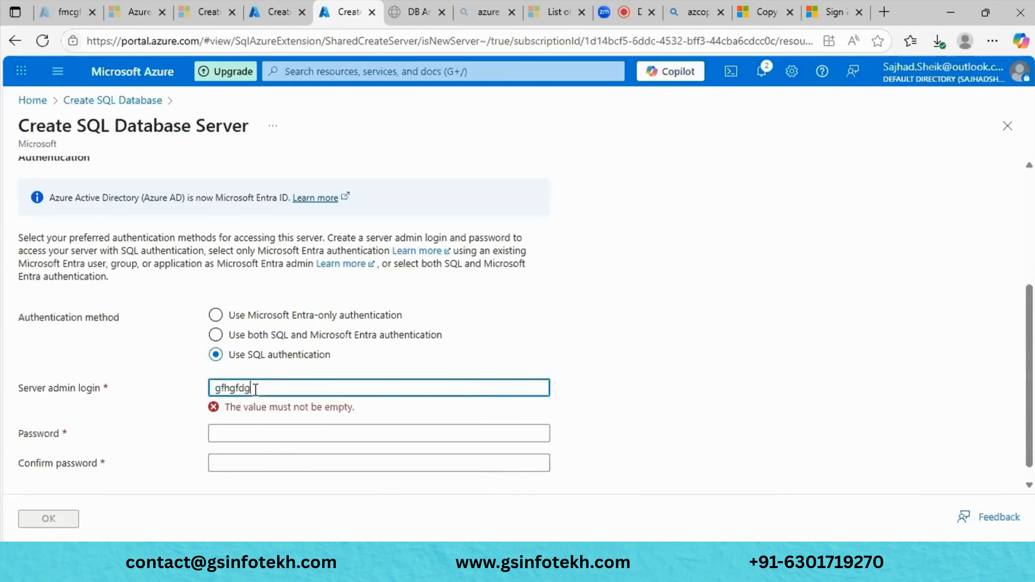
- Enter the admin password and its confirmation, then confirm the new server
left_click(244, 423)
type("abc")
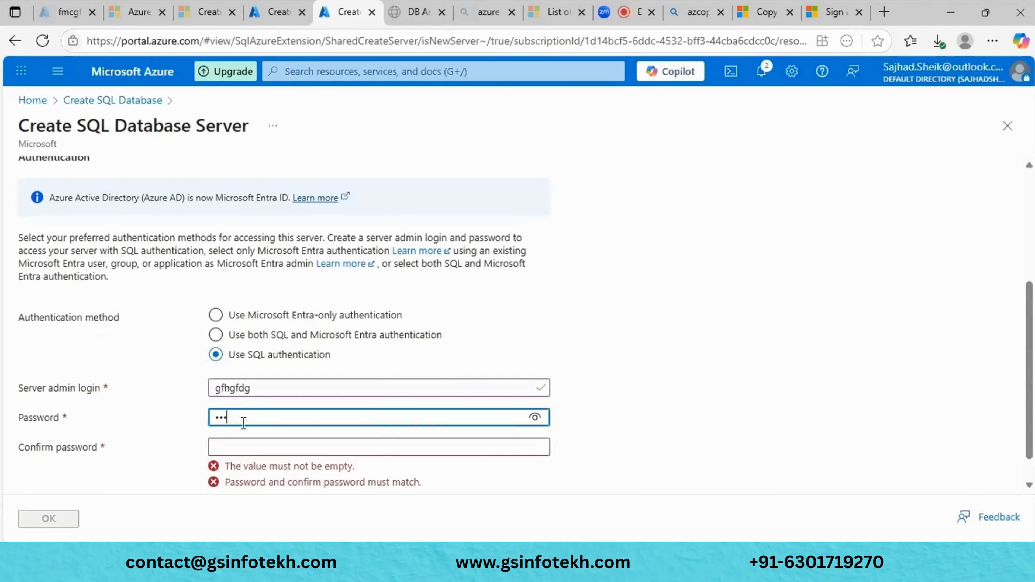
type("defghij")
left_click(274, 447)
type("abcd")
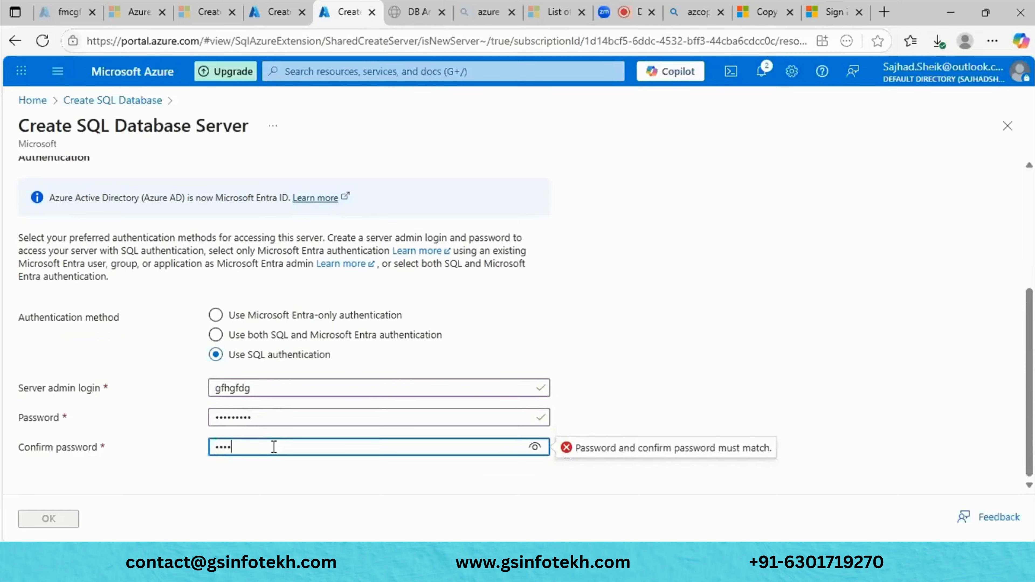
type("efghi")
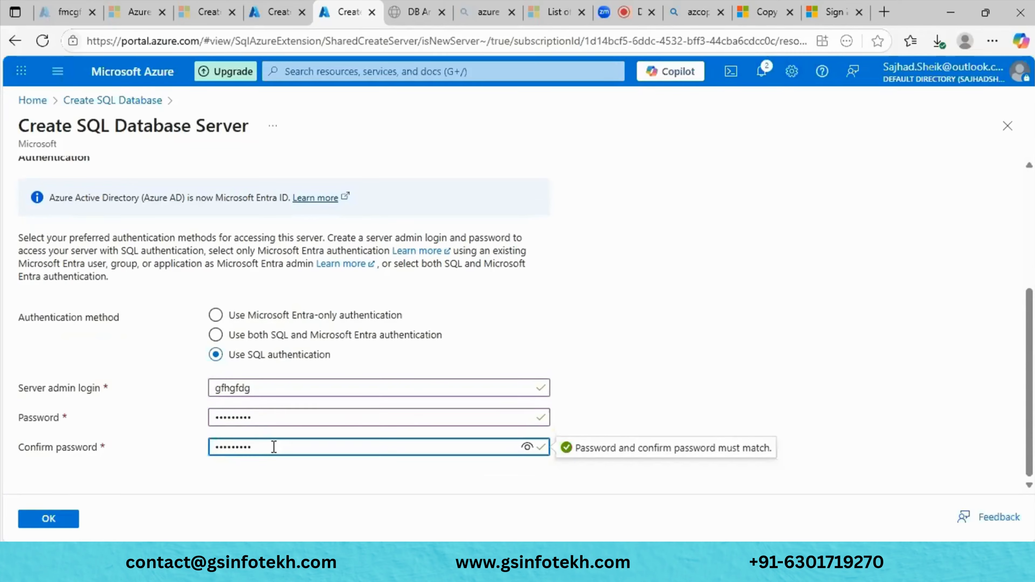
left_click(53, 519)
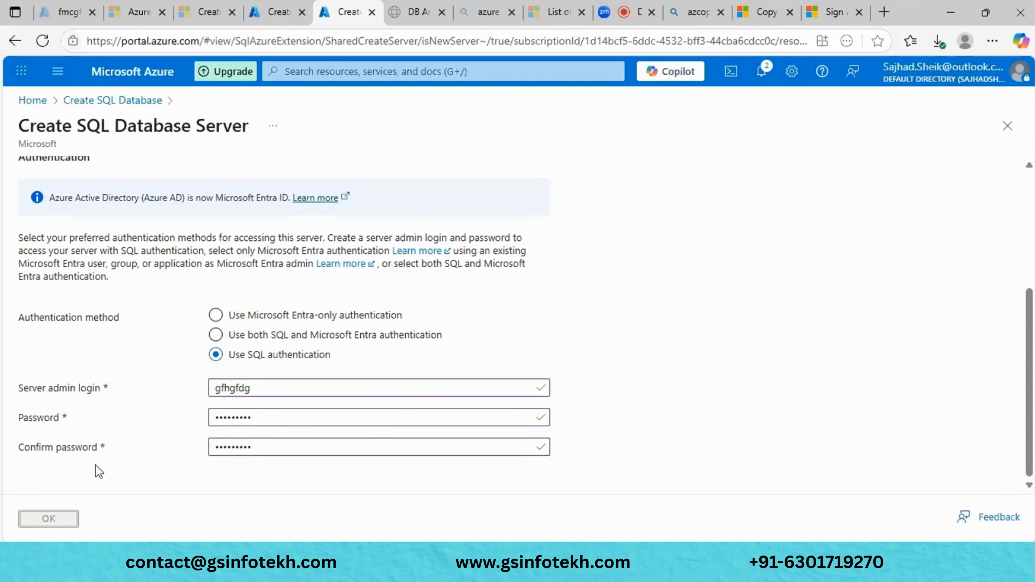
- Dismiss the save-password prompt and open Configure database under Compute + storage
left_click(823, 237)
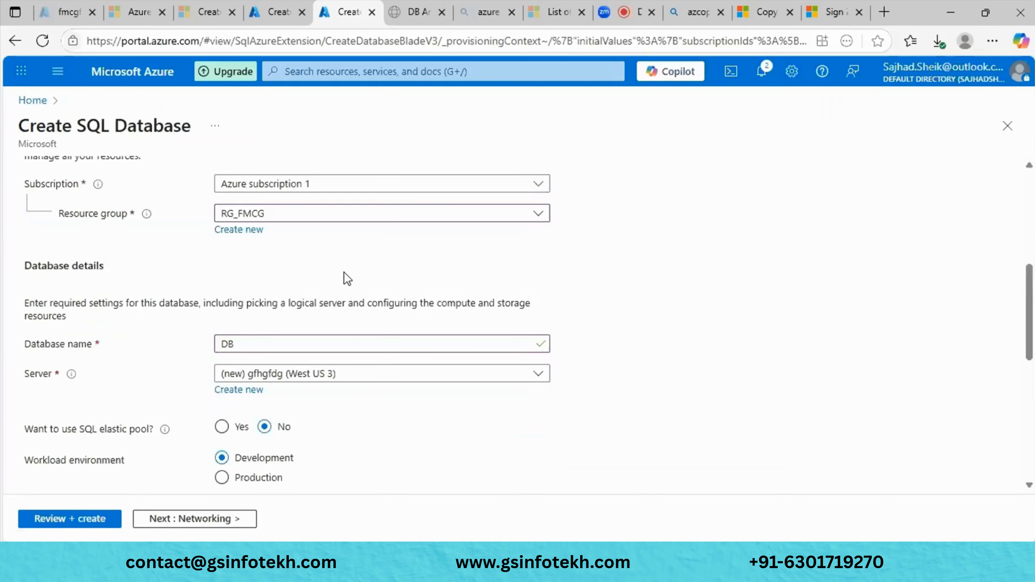
scroll(714, 381, "down", 2)
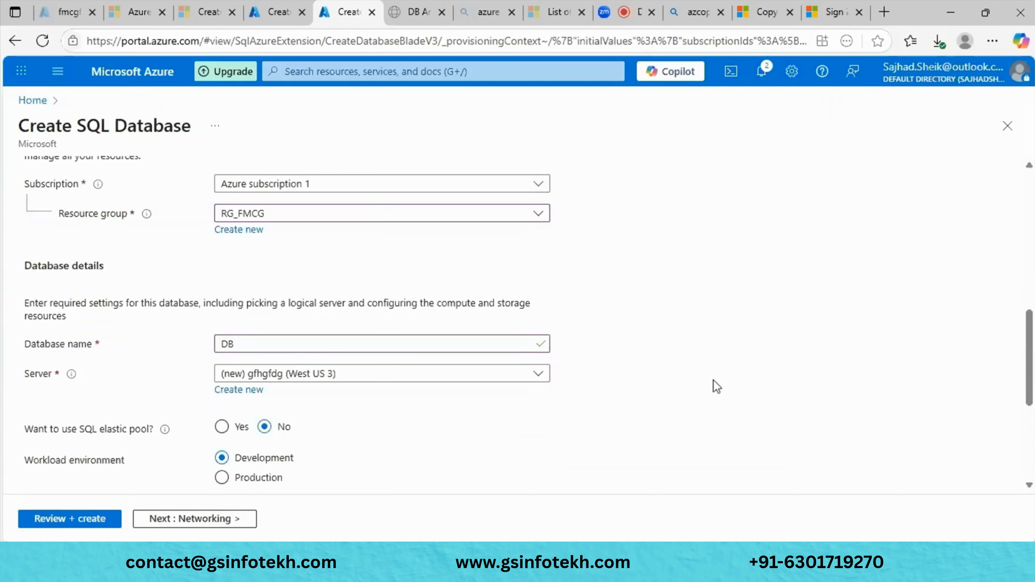
scroll(720, 385, "up", 2)
scroll(720, 385, "down", 2)
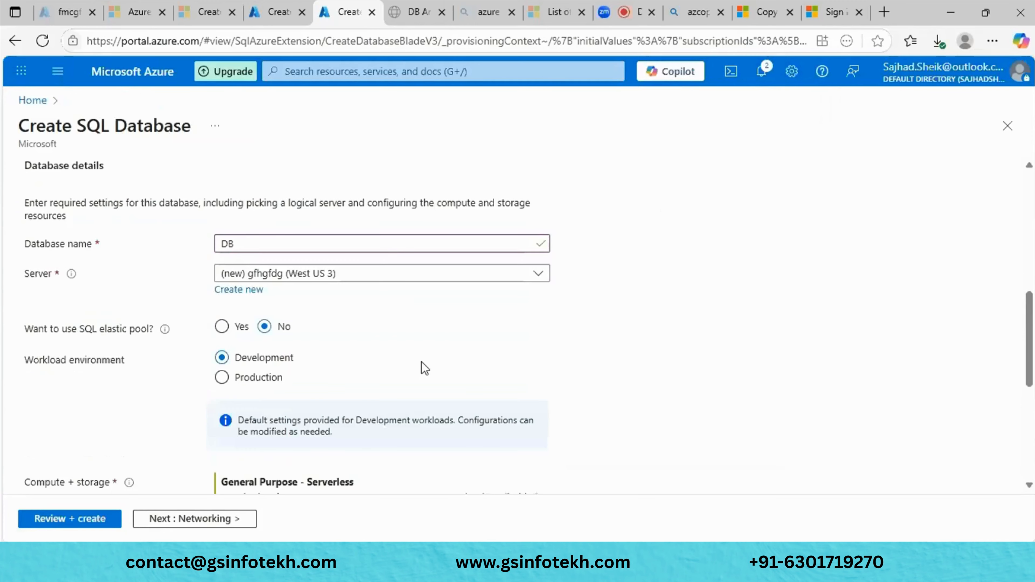
scroll(422, 362, "down", 2)
left_click(246, 399)
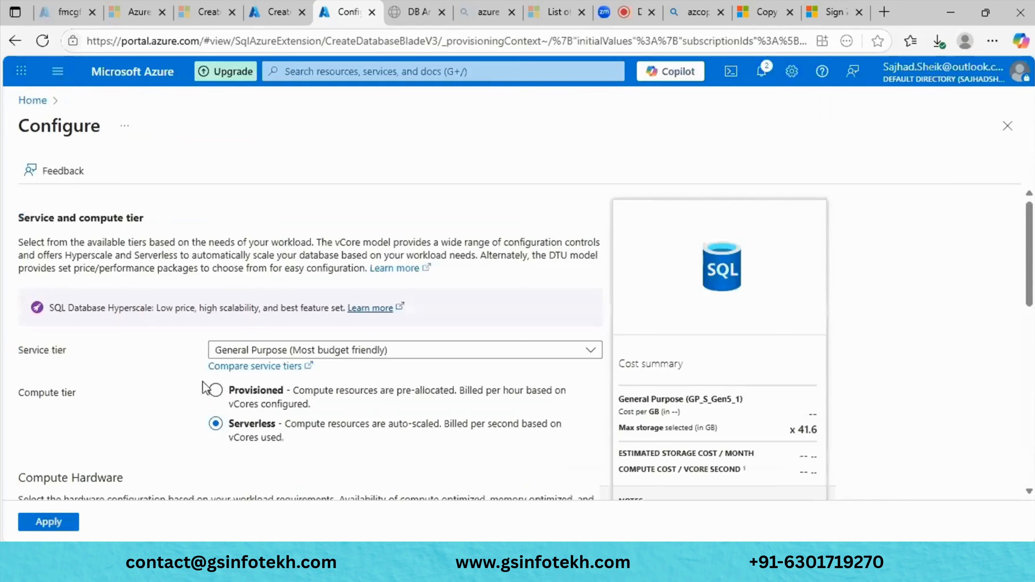
scroll(205, 388, "down", 4)
scroll(205, 388, "up", 4)
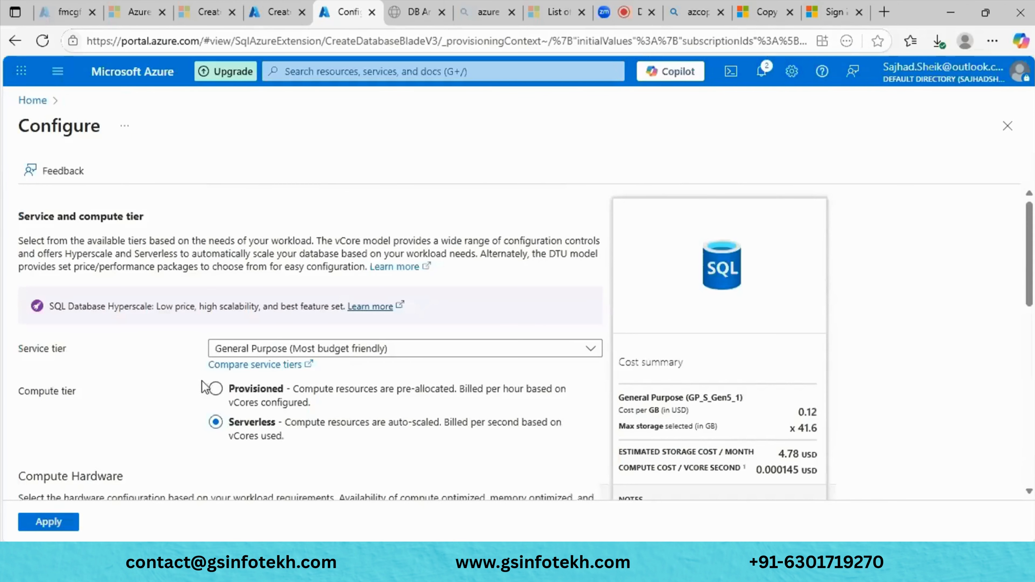
- Expand the Service tier dropdown to see the vCore and DTU tier options
left_click(385, 354)
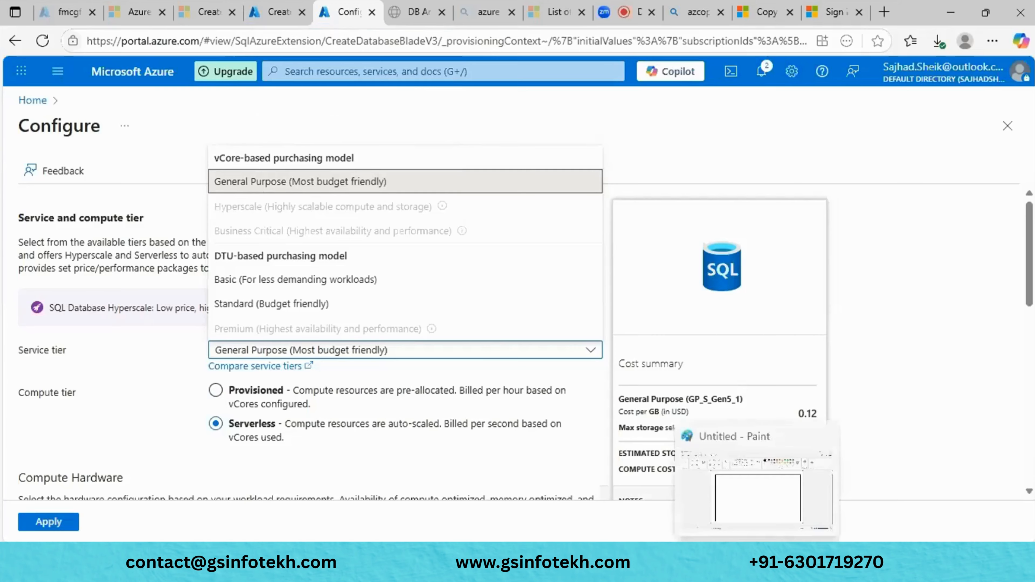
- In Paint, draw four boxes in a row along the top of the frame
left_click(757, 558)
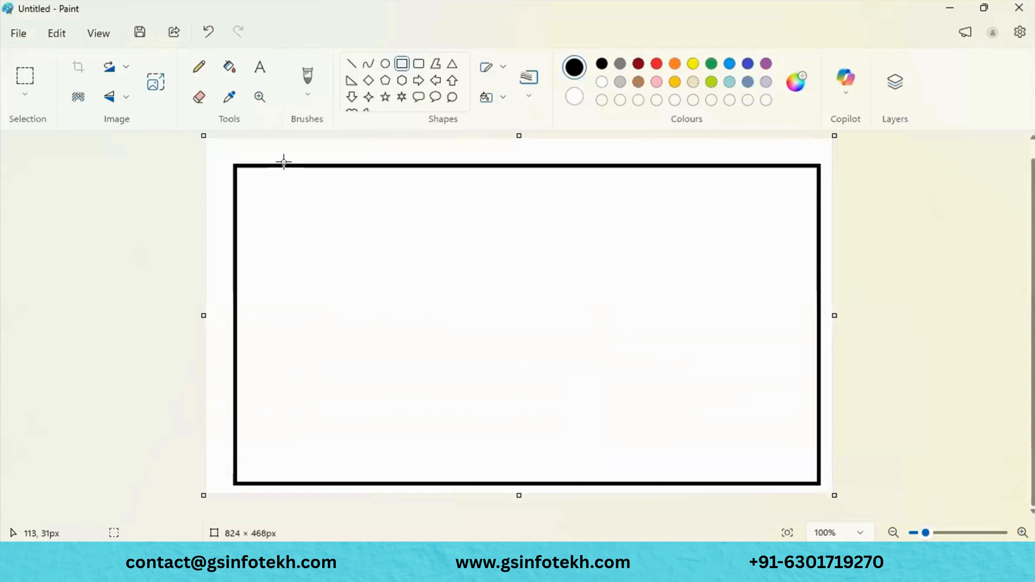
left_click_drag(269, 207, 380, 263)
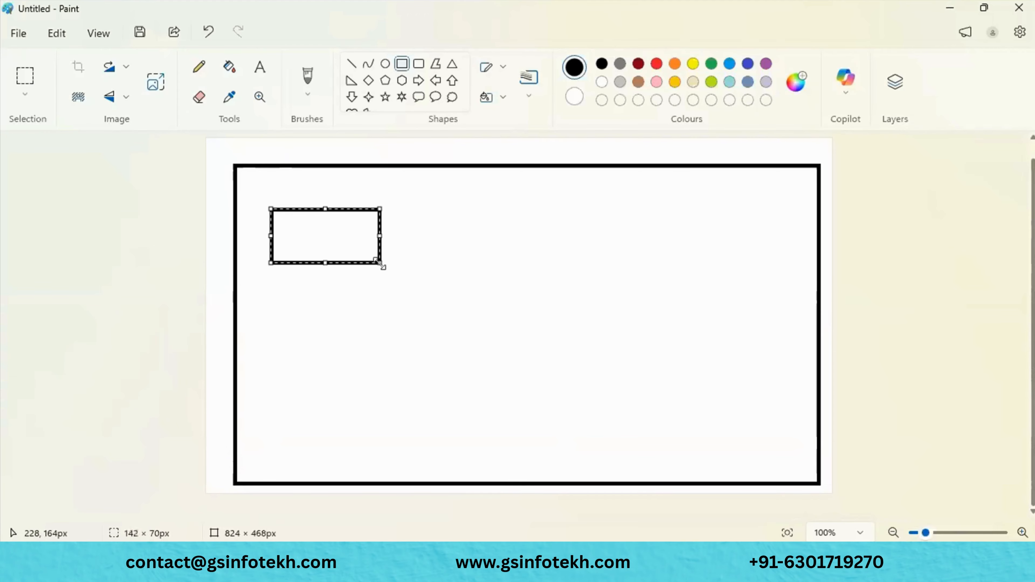
left_click(444, 226)
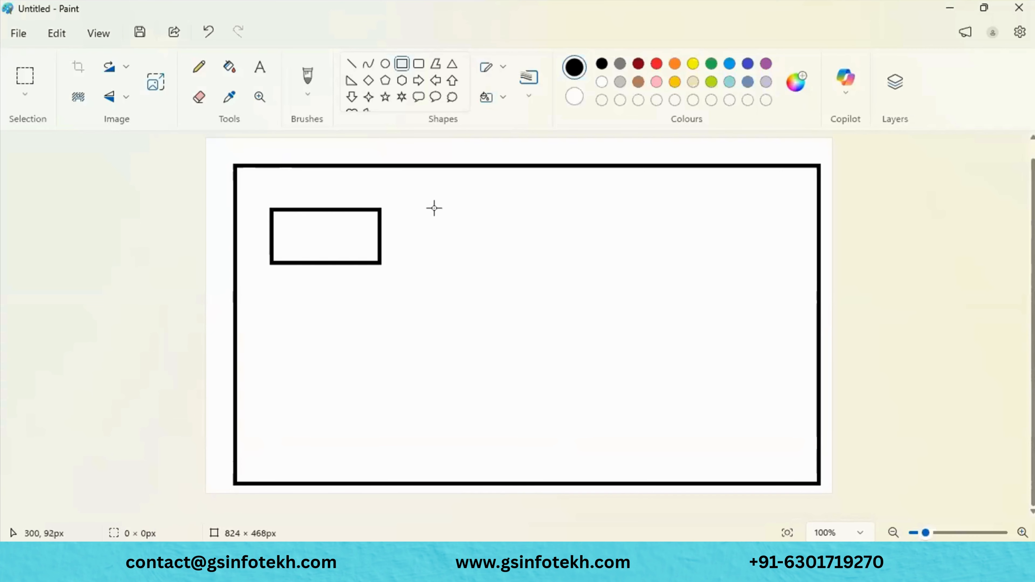
mouse_move(435, 209)
left_mouse_down()
mouse_move(588, 257)
mouse_move(564, 254)
left_mouse_up()
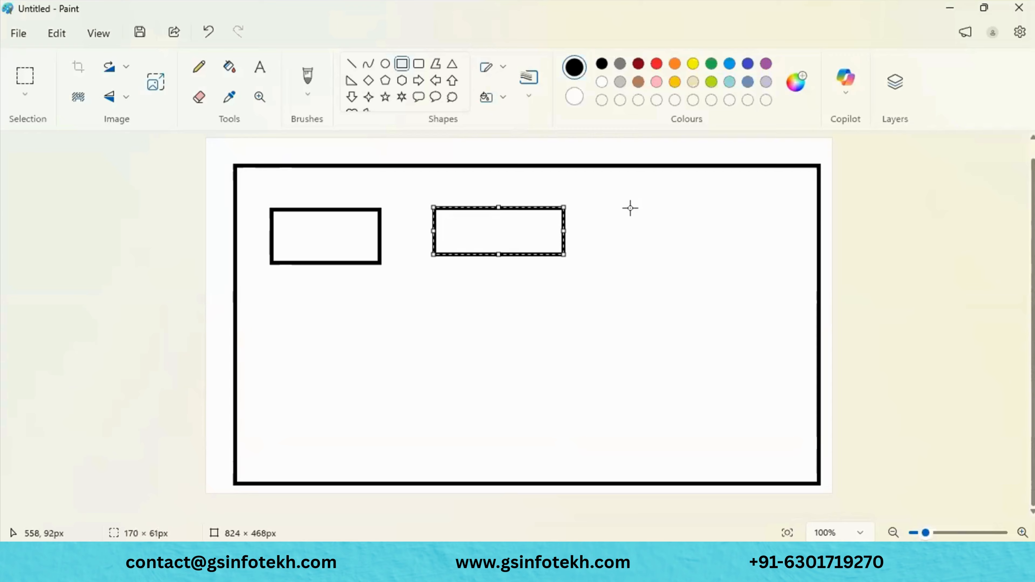
left_click_drag(630, 208, 721, 259)
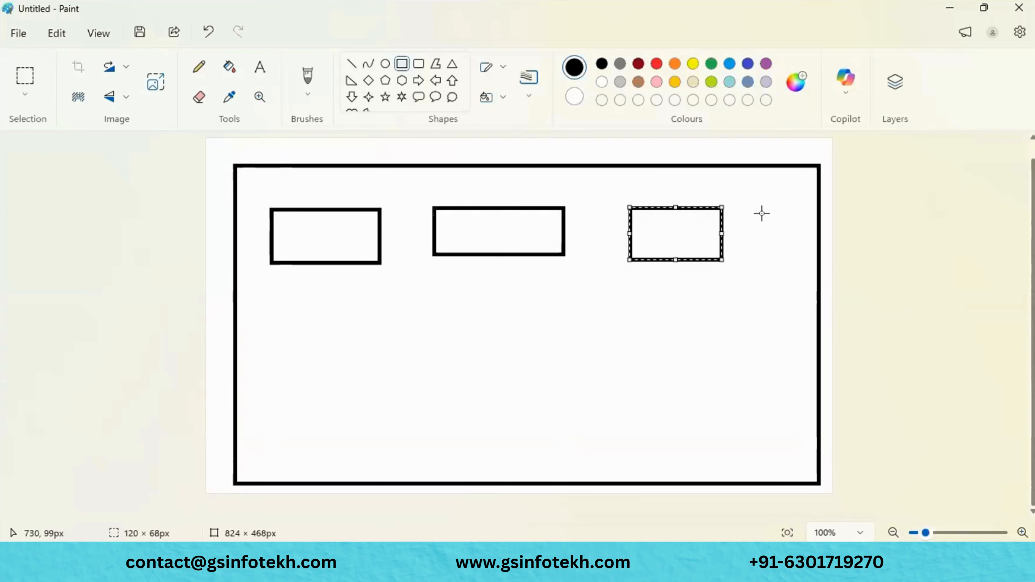
left_click_drag(762, 213, 816, 267)
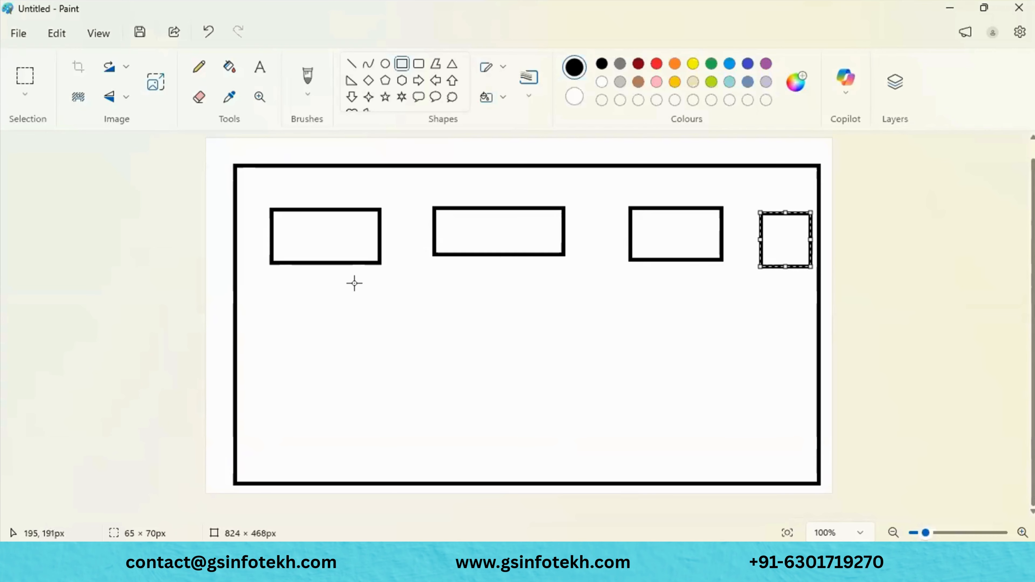
- Label the first two boxes 10 and 50 beneath them
left_click(263, 77)
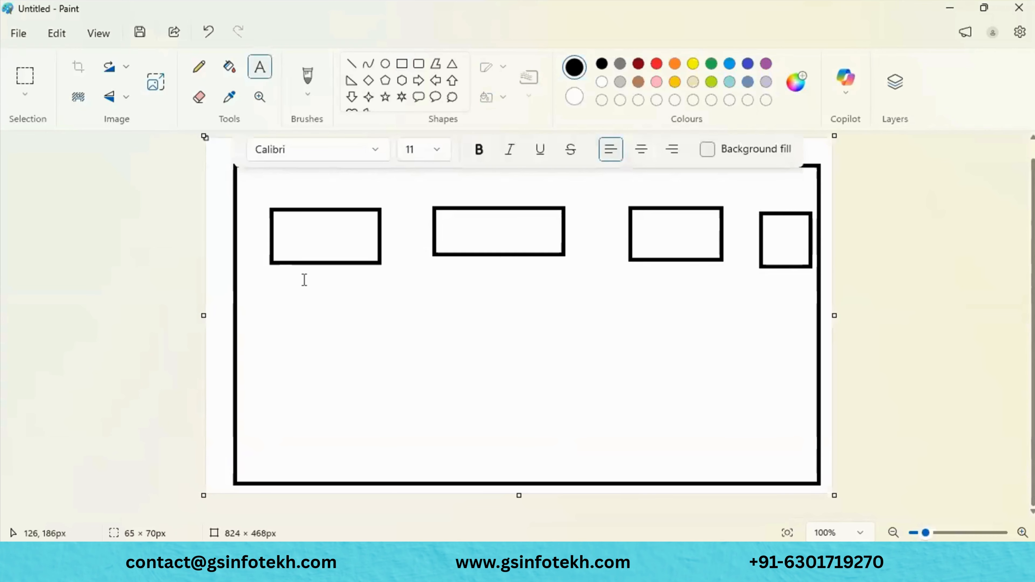
left_click(304, 280)
type("1")
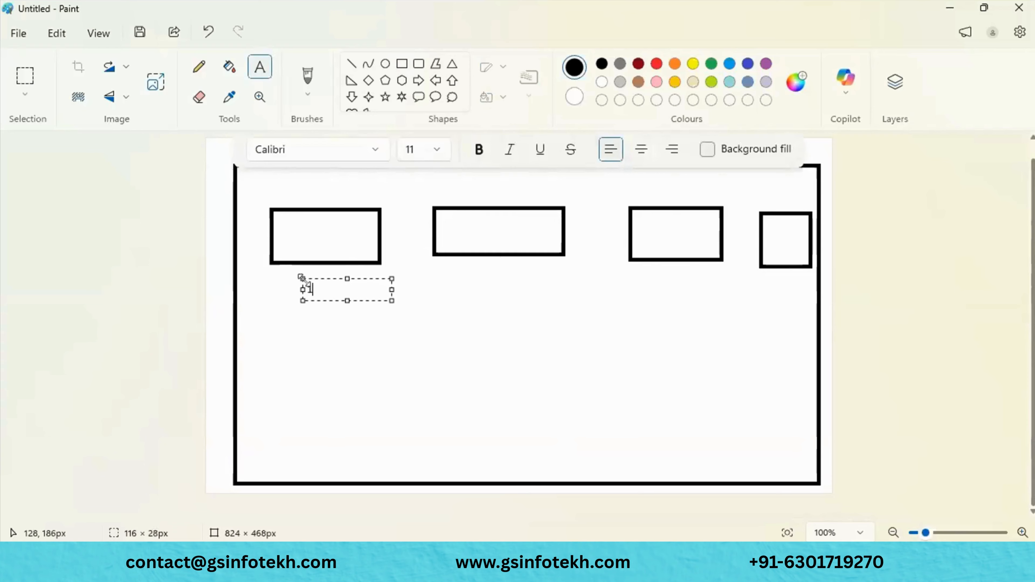
type("0")
left_click(490, 283)
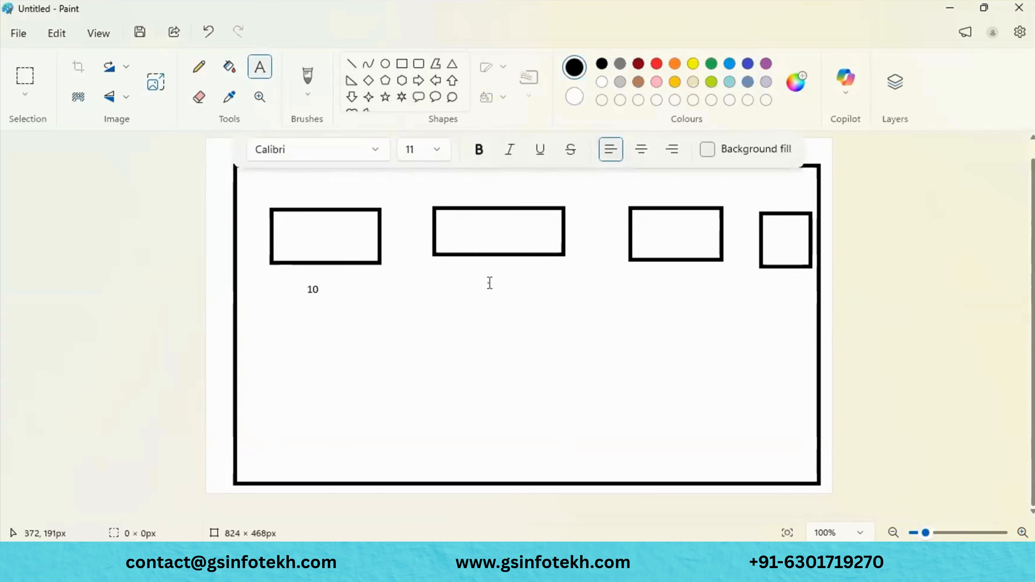
left_click(490, 283)
type("5")
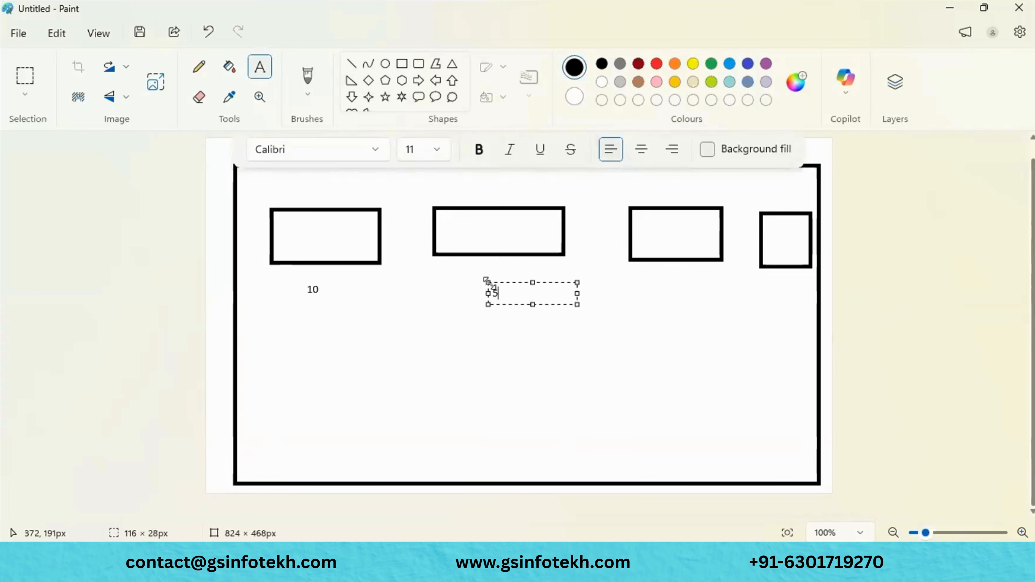
type("0")
key("Escape")
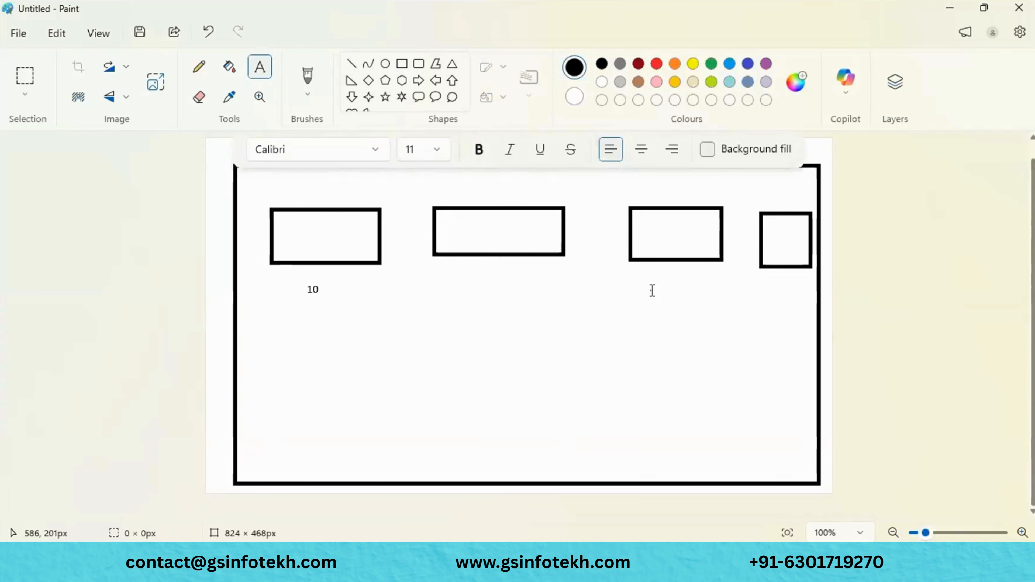
- Label the third and fourth boxes 20 and 70 beneath them
left_click(652, 290)
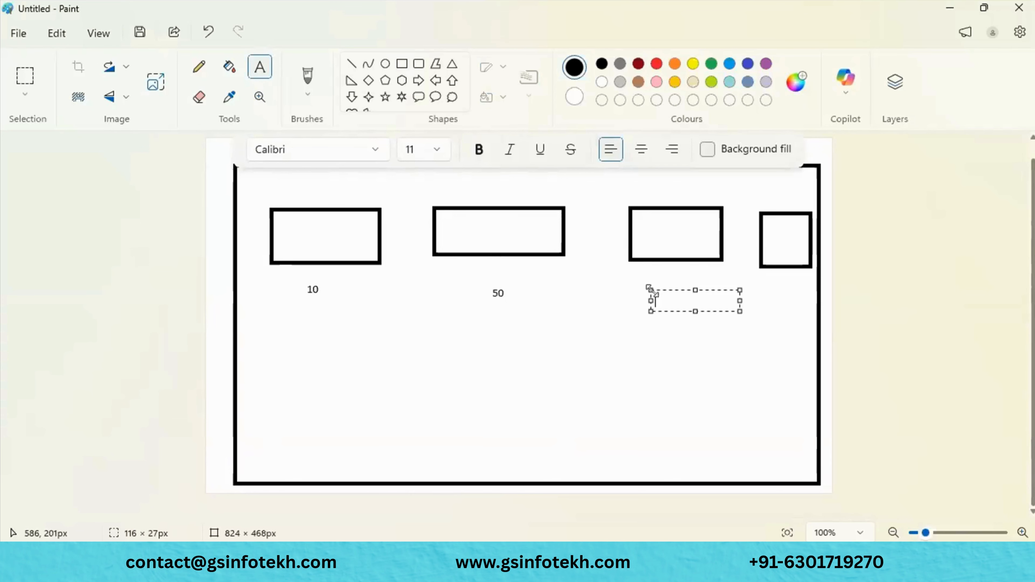
type("20")
left_click(775, 297)
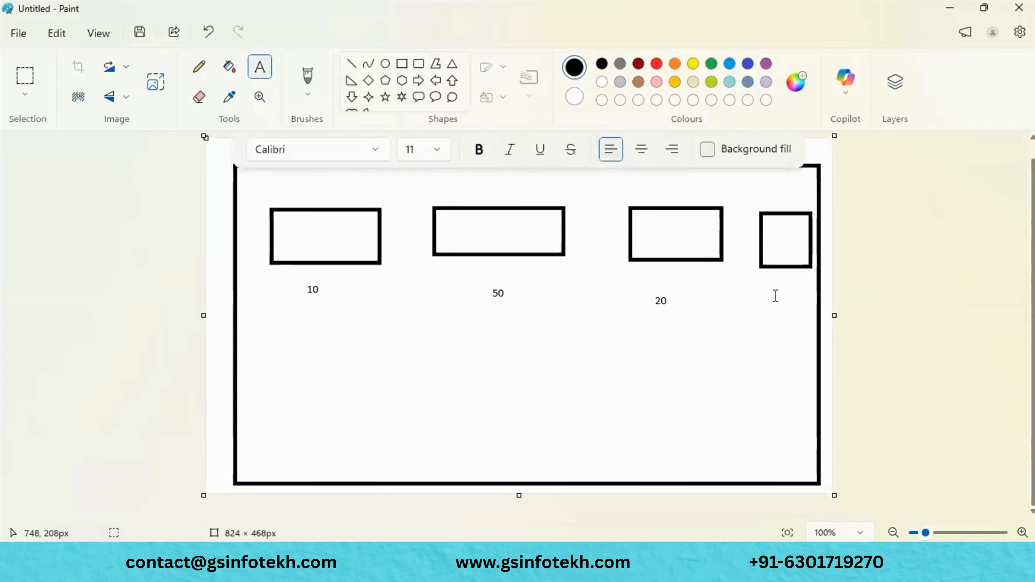
left_click(775, 295)
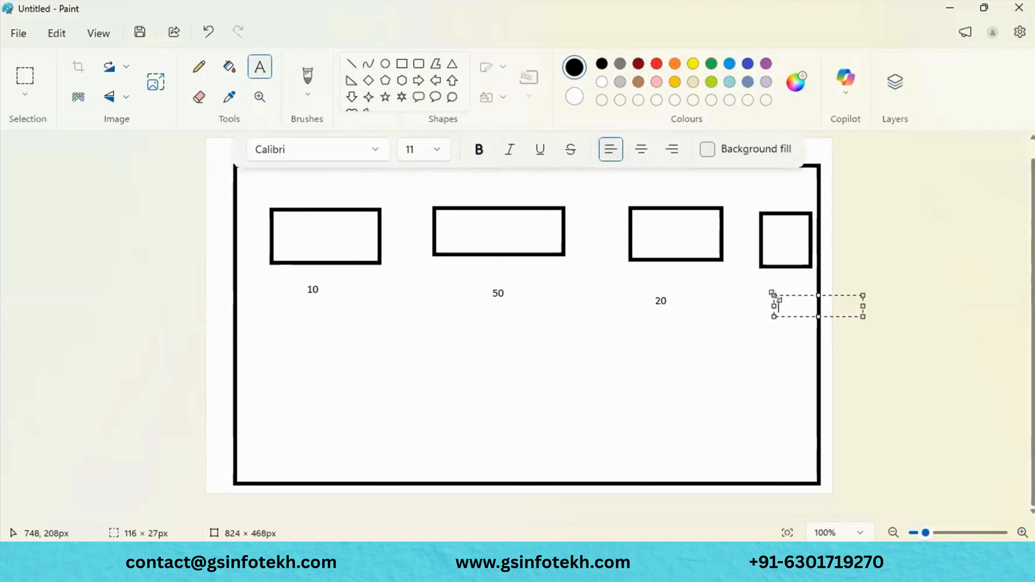
type("70")
left_click(659, 345)
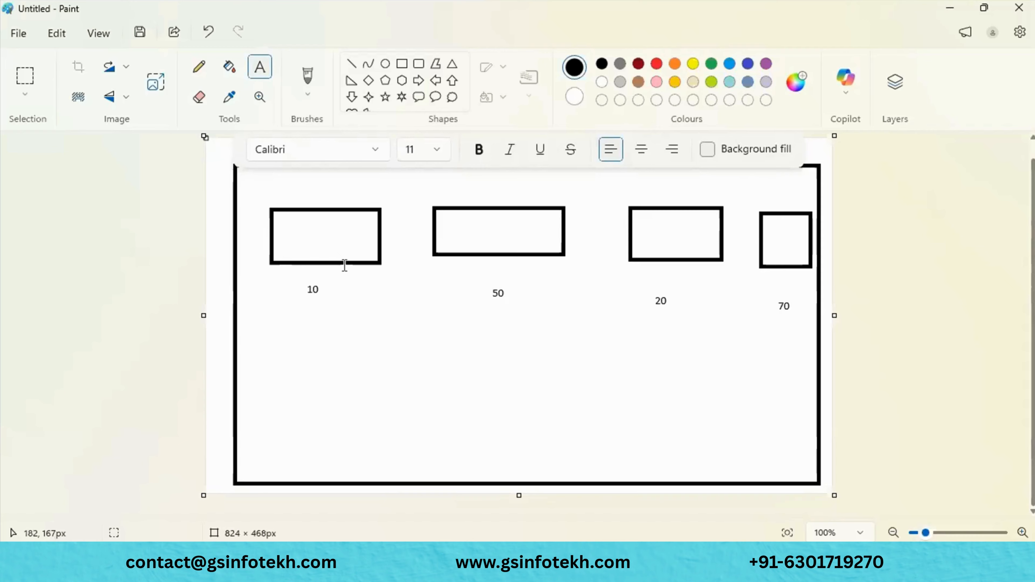
- Draw a text area around the first box and discard it empty
left_click(253, 189)
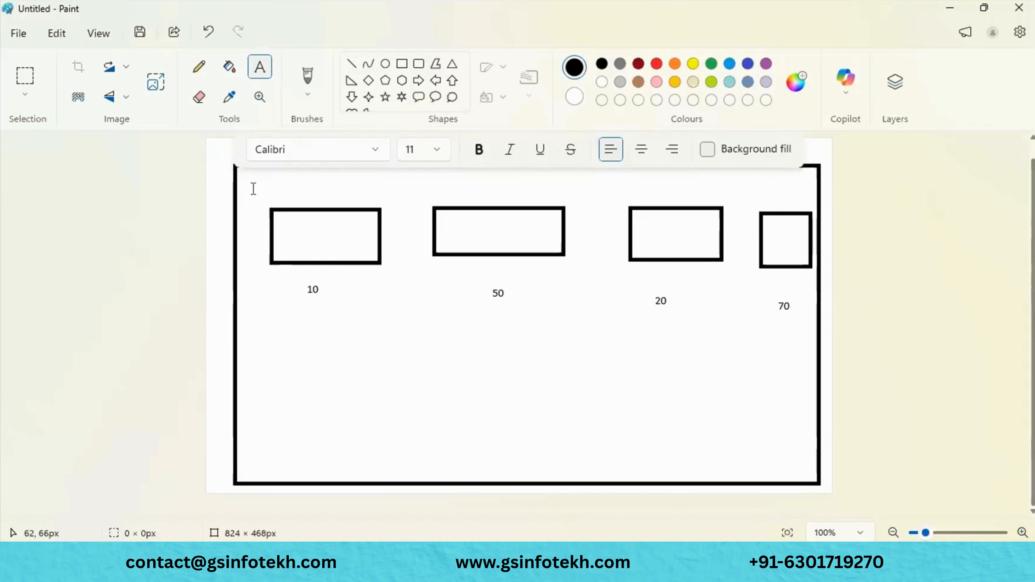
left_click_drag(253, 189, 419, 307)
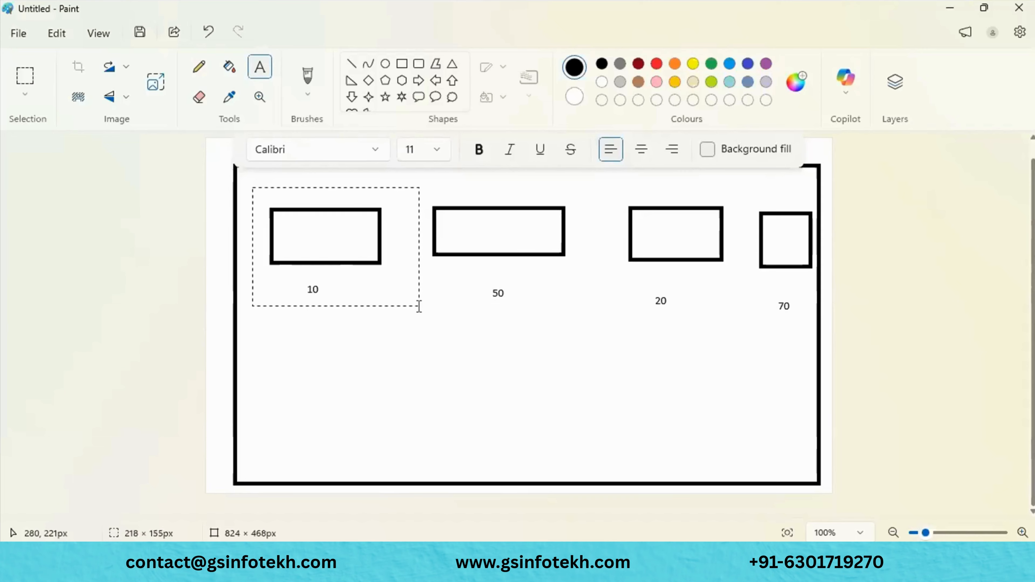
left_click_drag(419, 306, 410, 300)
left_click(441, 347)
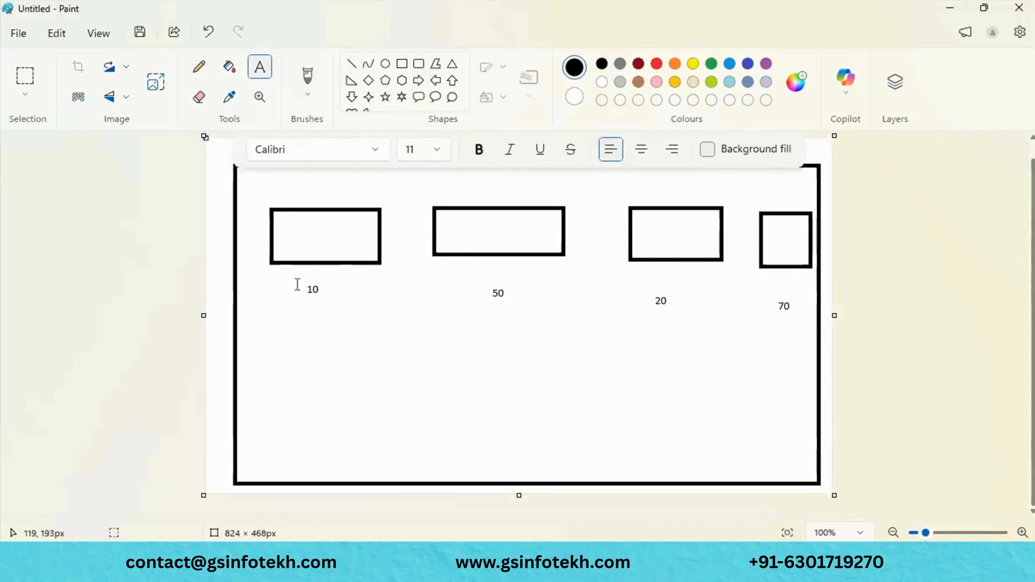
- Discard a stray text area and add the number 7 below the 10 label
left_click_drag(297, 284, 385, 313)
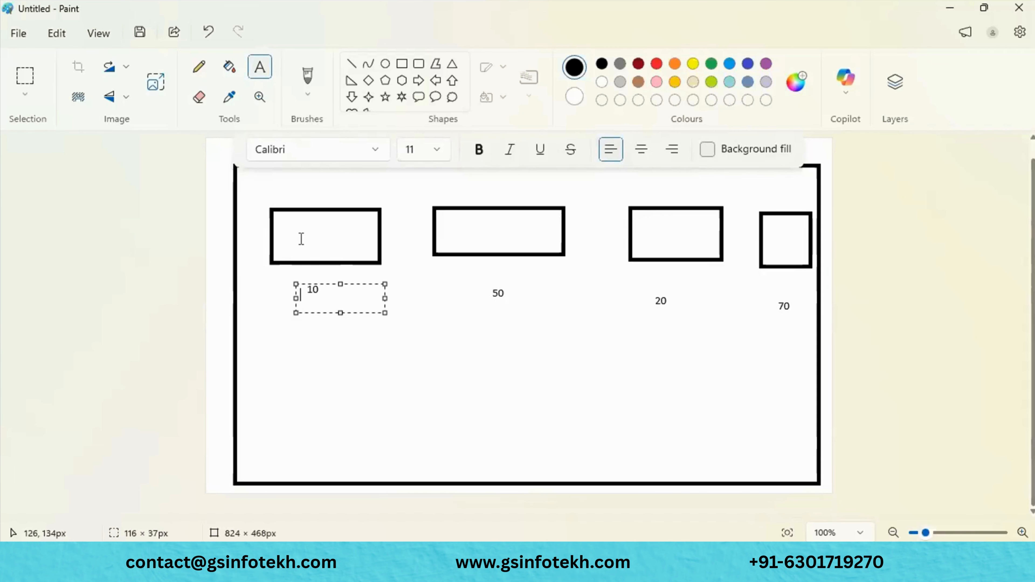
left_click(306, 341)
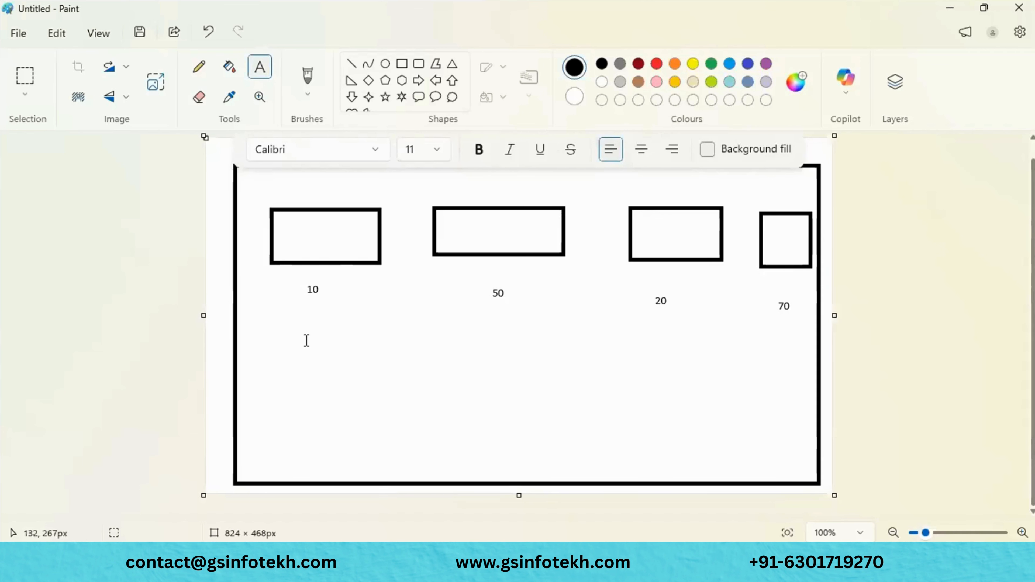
left_click(280, 321)
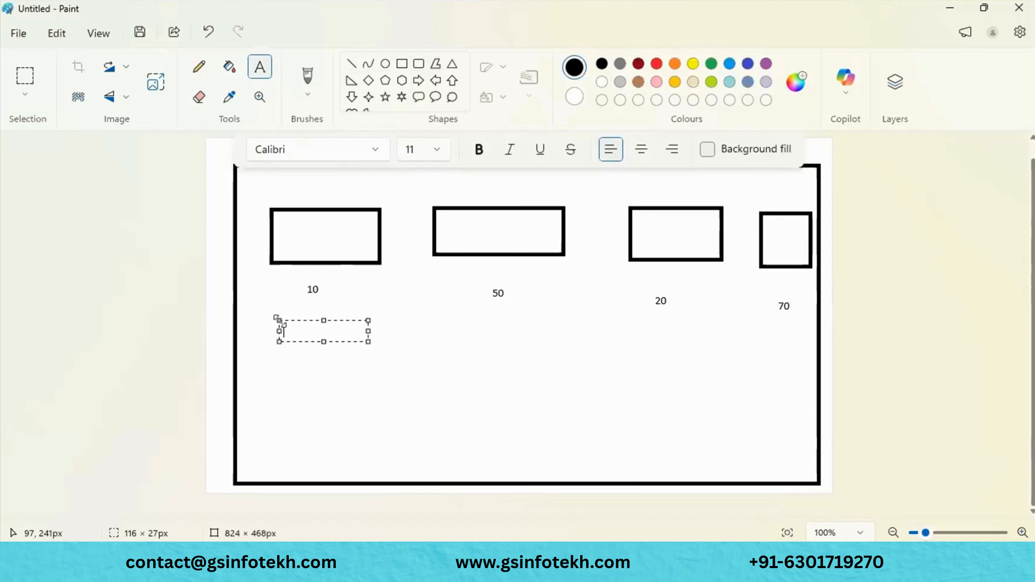
type("7")
left_click(426, 361)
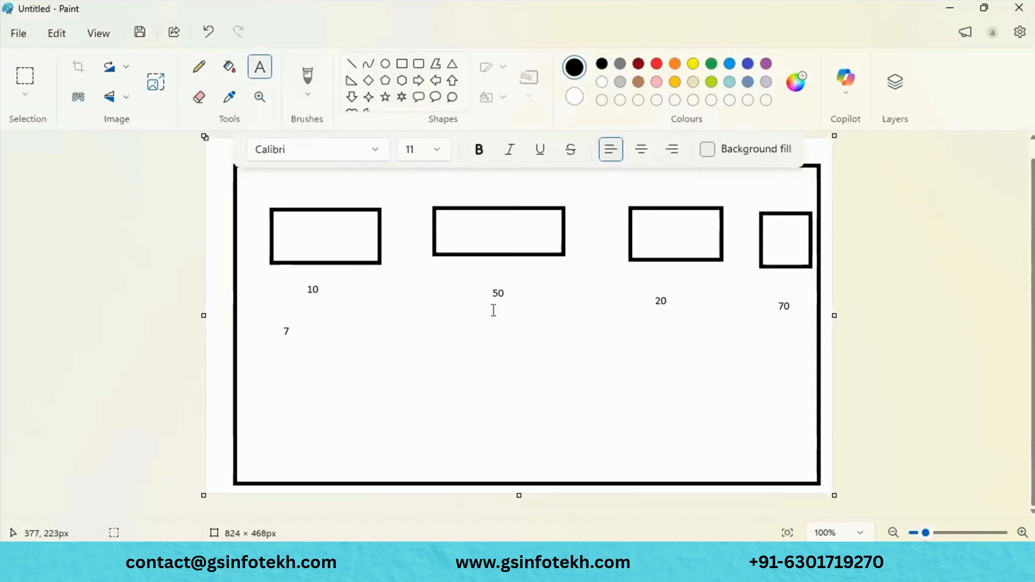
- Add 40, 15 and 60 beneath the 50, 20 and 70 labels
left_click(492, 319)
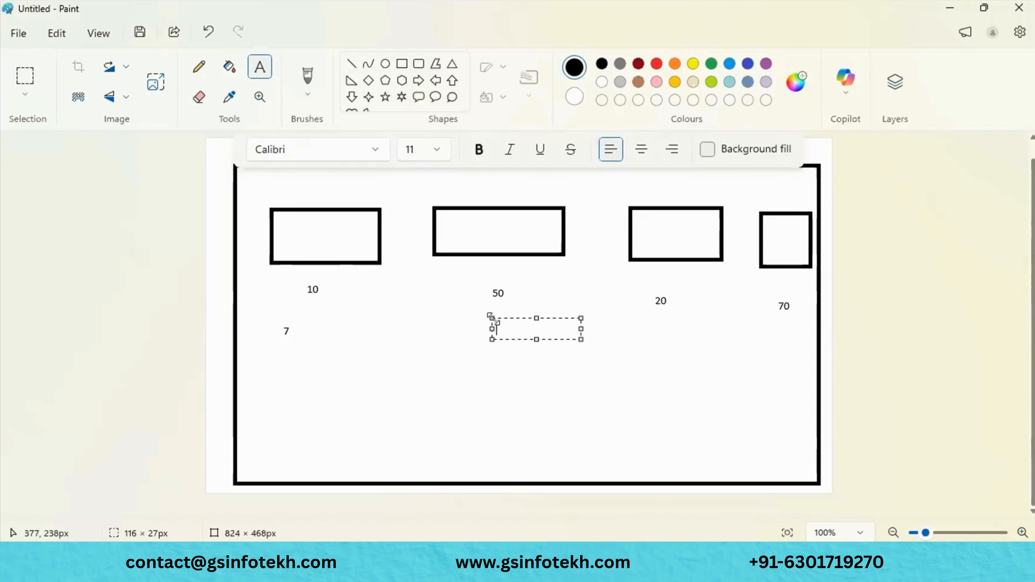
type("40")
left_click(651, 332)
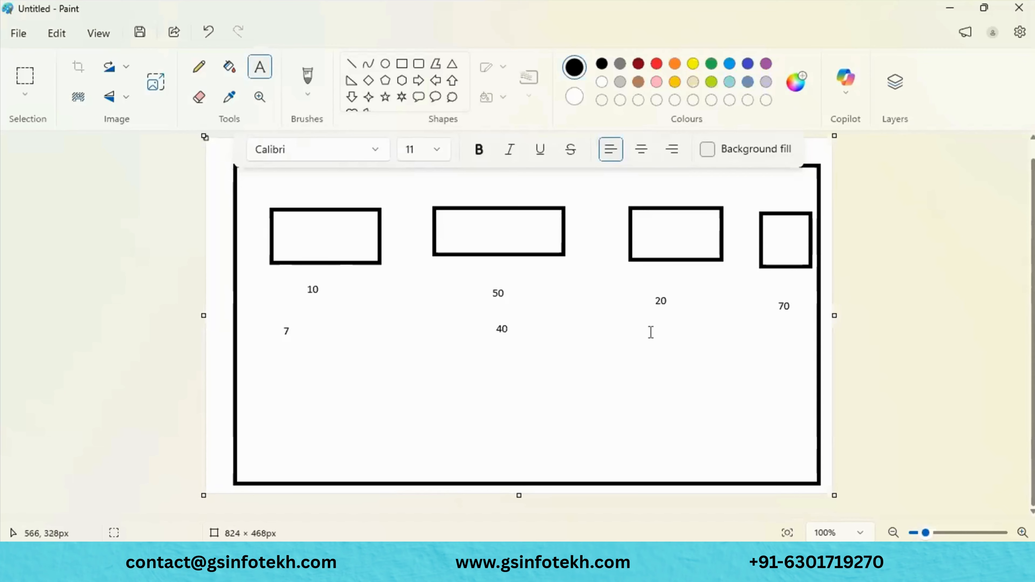
left_click(651, 332)
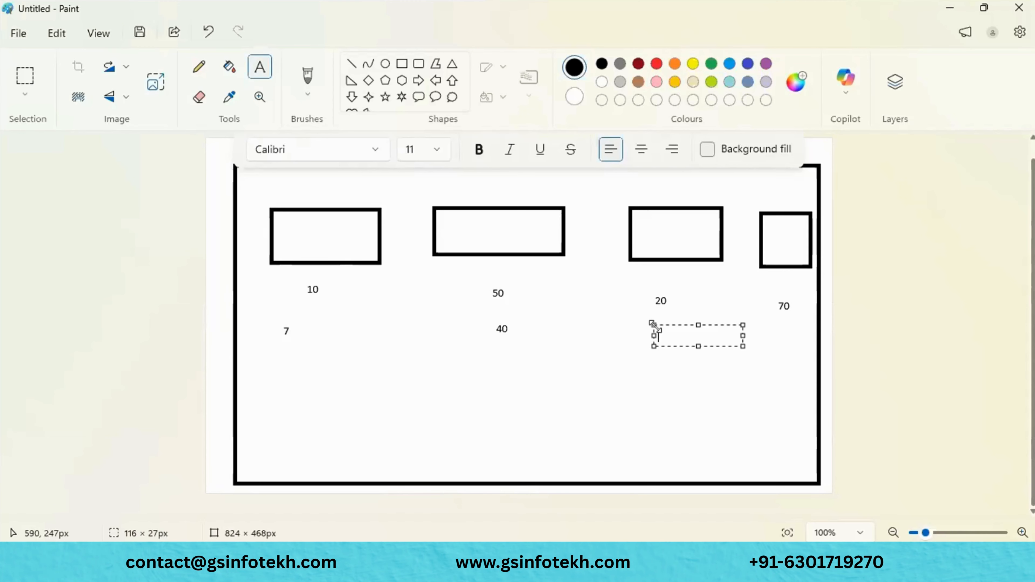
type("25")
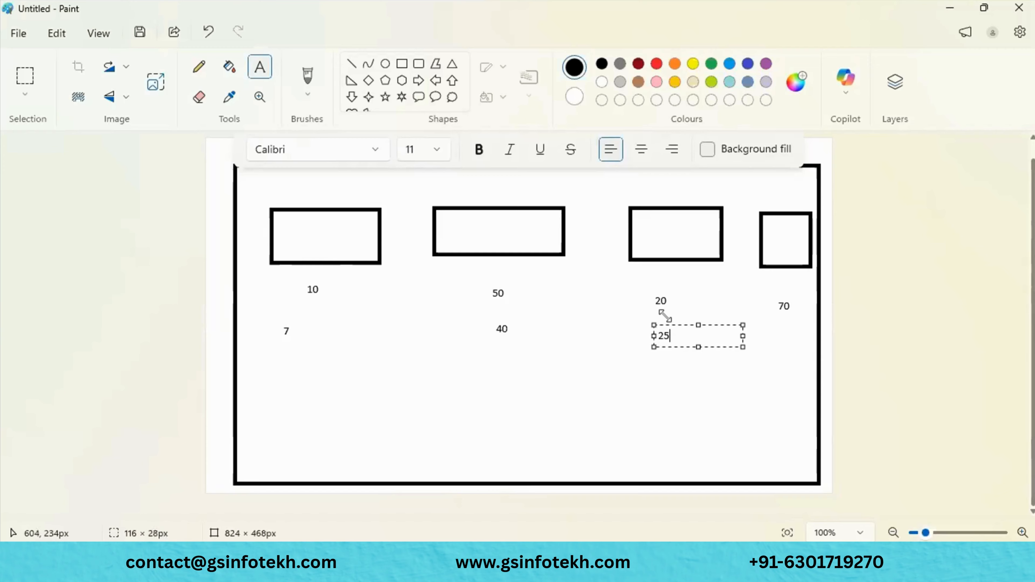
key("BackSpace")
key("BackSpace")
type("15")
left_click(783, 337)
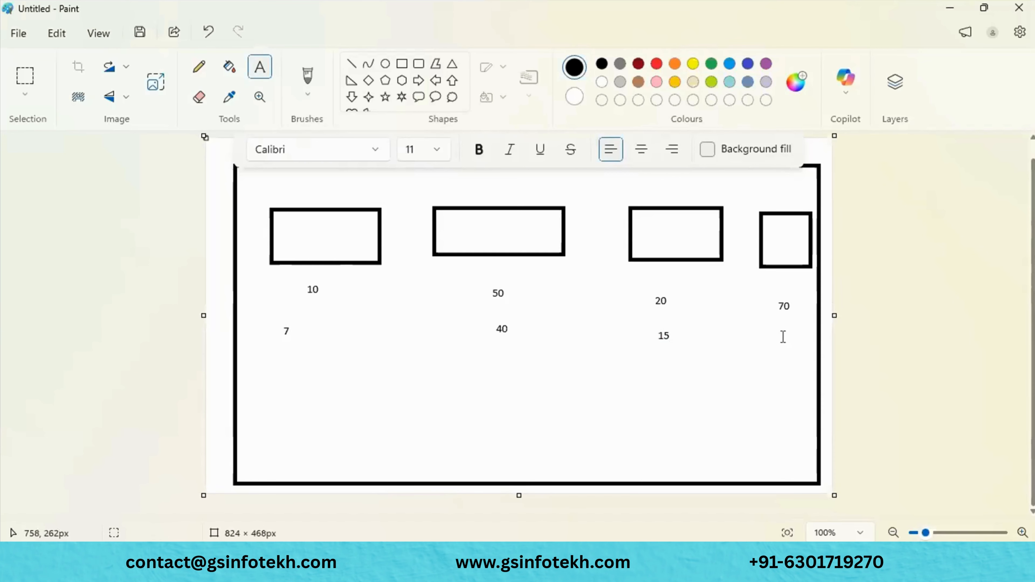
left_click(783, 337)
type("6")
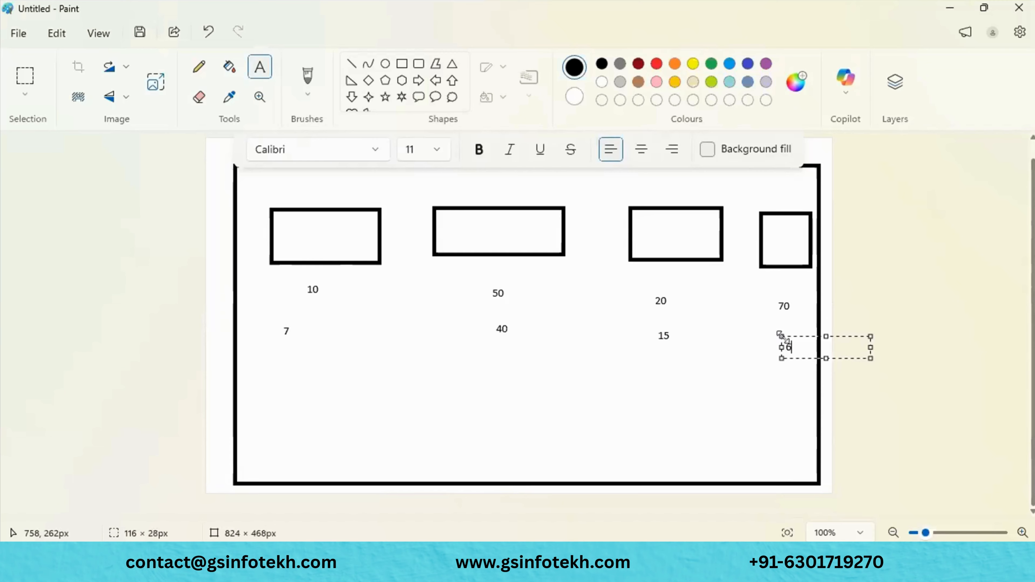
type("0")
left_click(774, 376)
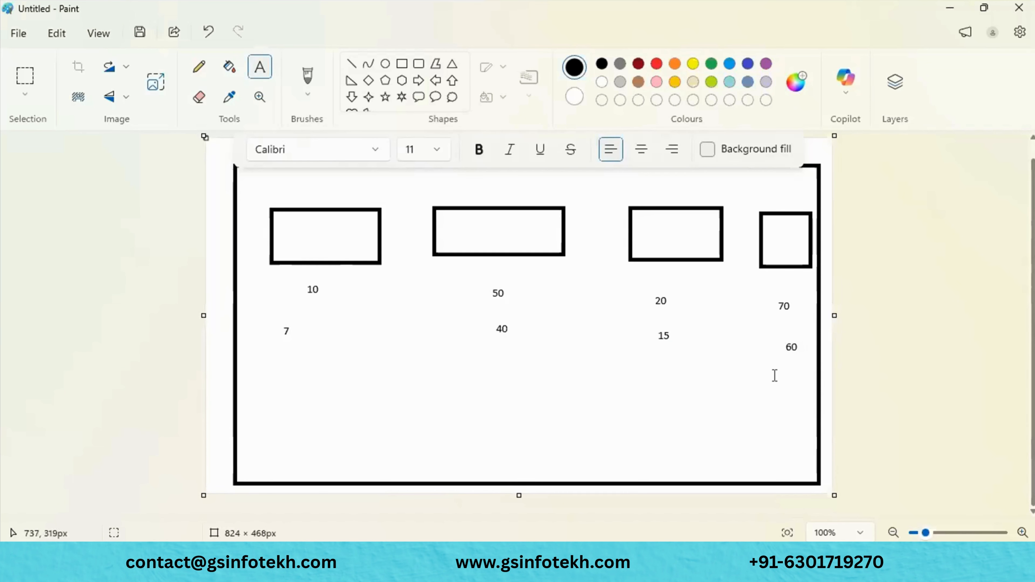
left_click(801, 349)
- Dismiss the stray empty text boxes around the number labels
left_click_drag(801, 349, 788, 345)
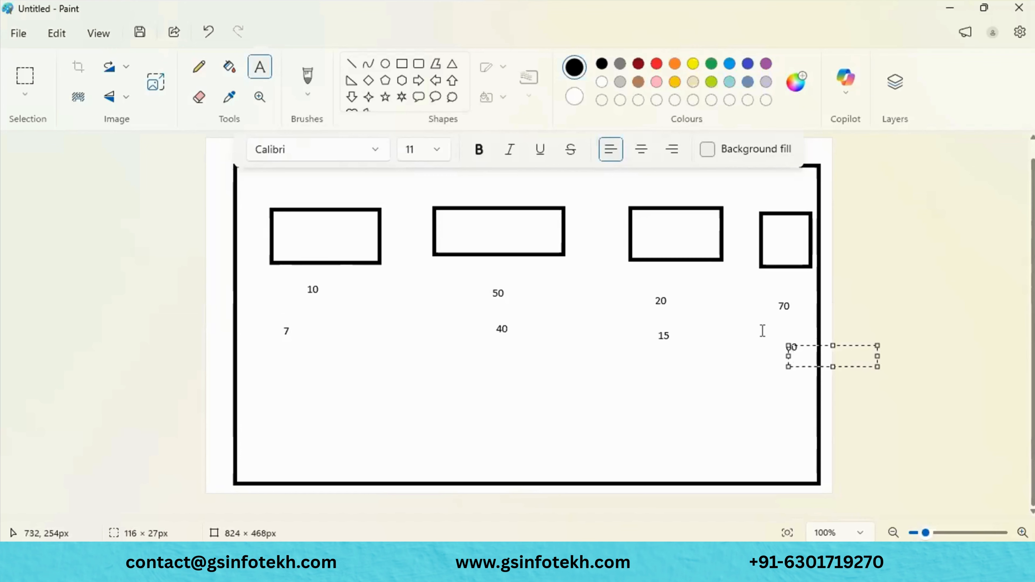
left_click(758, 375)
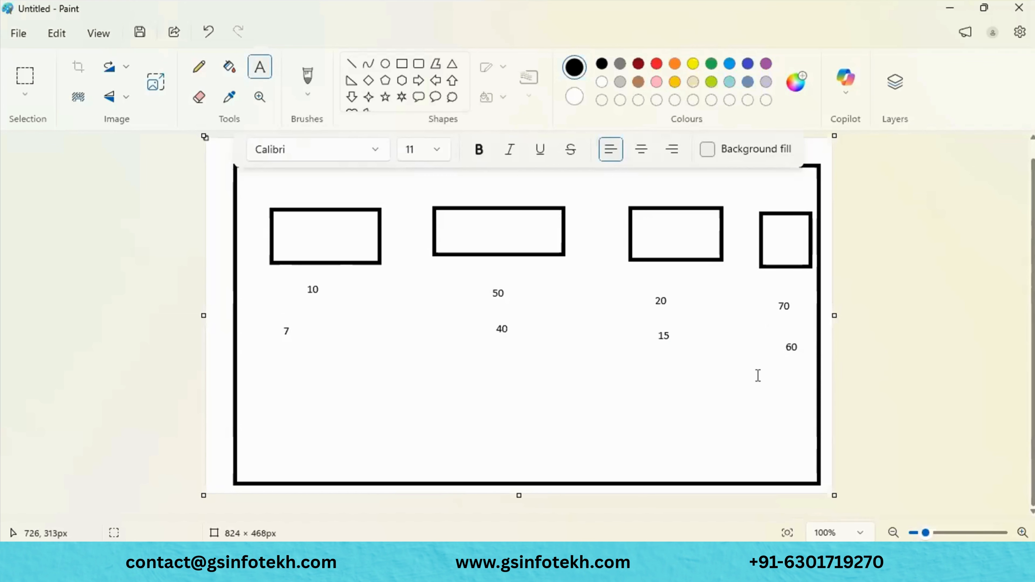
left_click_drag(262, 305, 500, 386)
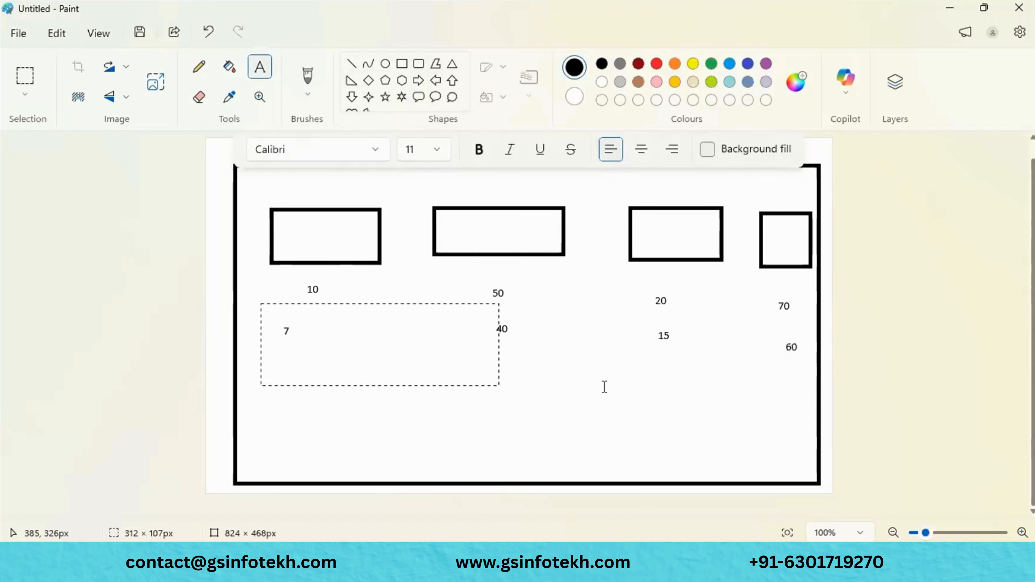
left_click_drag(605, 387, 843, 396)
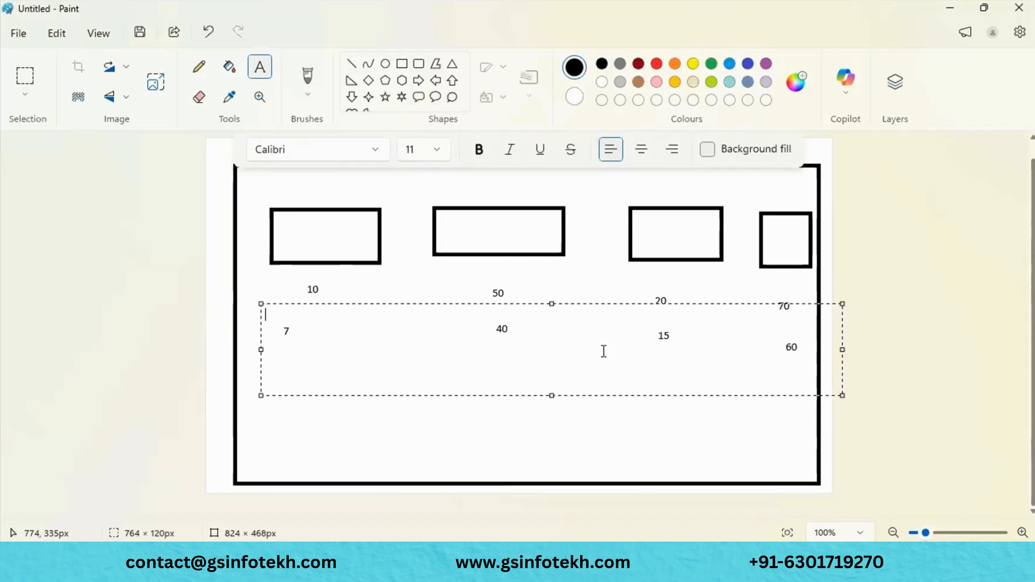
left_click_drag(285, 280, 836, 319)
left_click(550, 380)
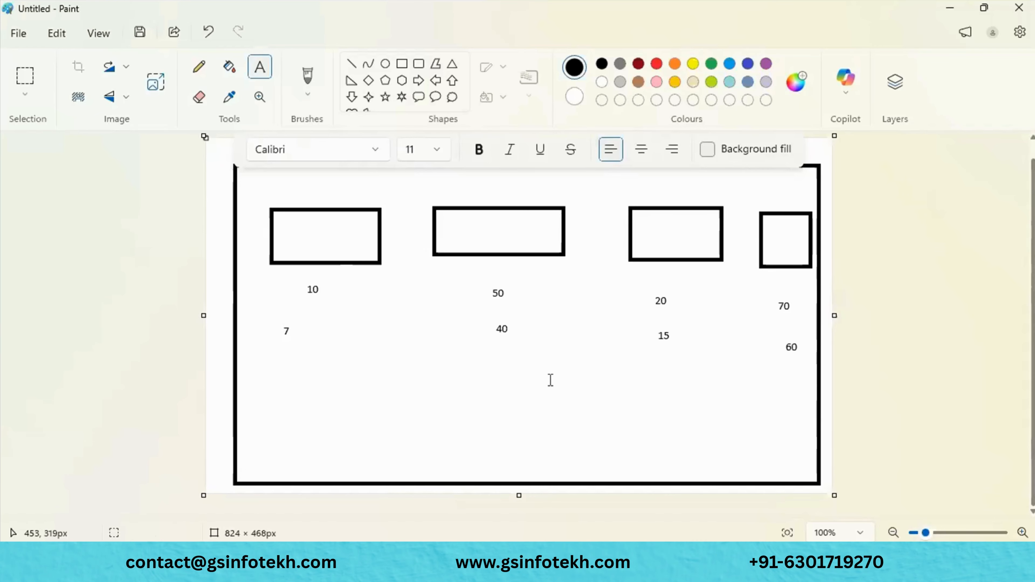
- Draw a wide rectangle in the lower sketch and label it 100 beneath
left_click(403, 65)
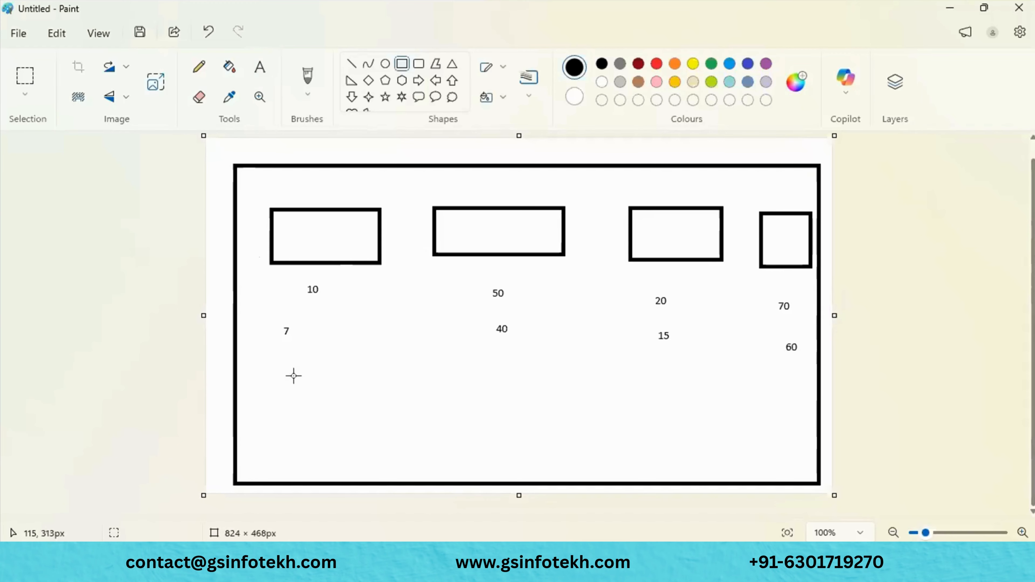
mouse_move(294, 375)
left_mouse_down()
mouse_move(643, 450)
mouse_move(744, 441)
mouse_move(632, 442)
left_mouse_up()
left_click(434, 458)
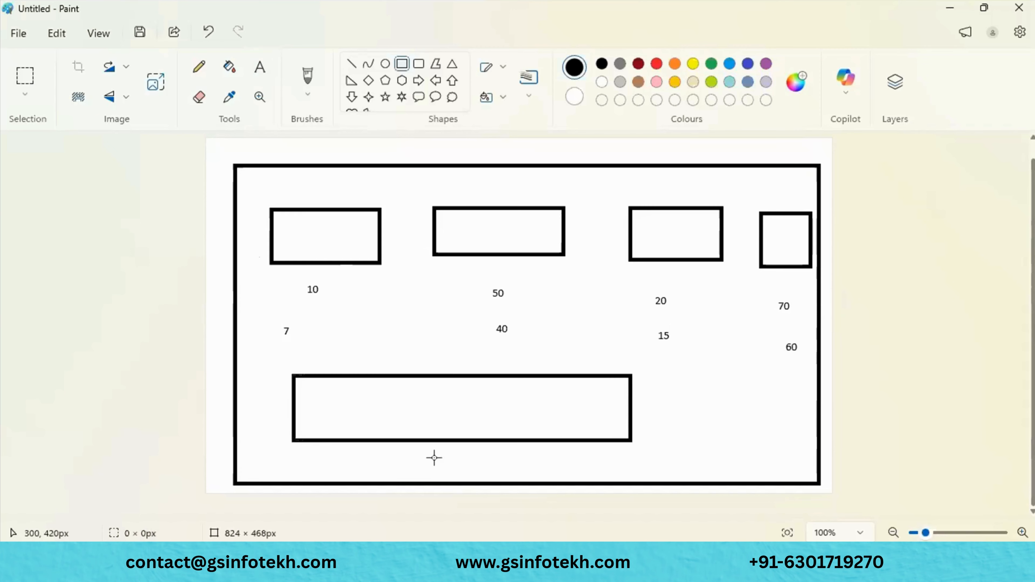
left_click(272, 66)
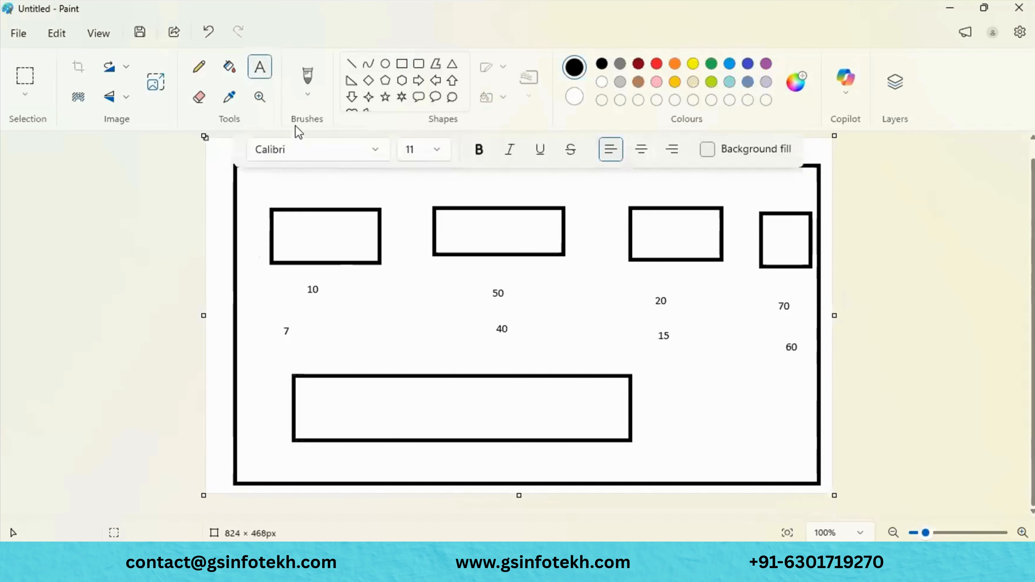
left_click(383, 454)
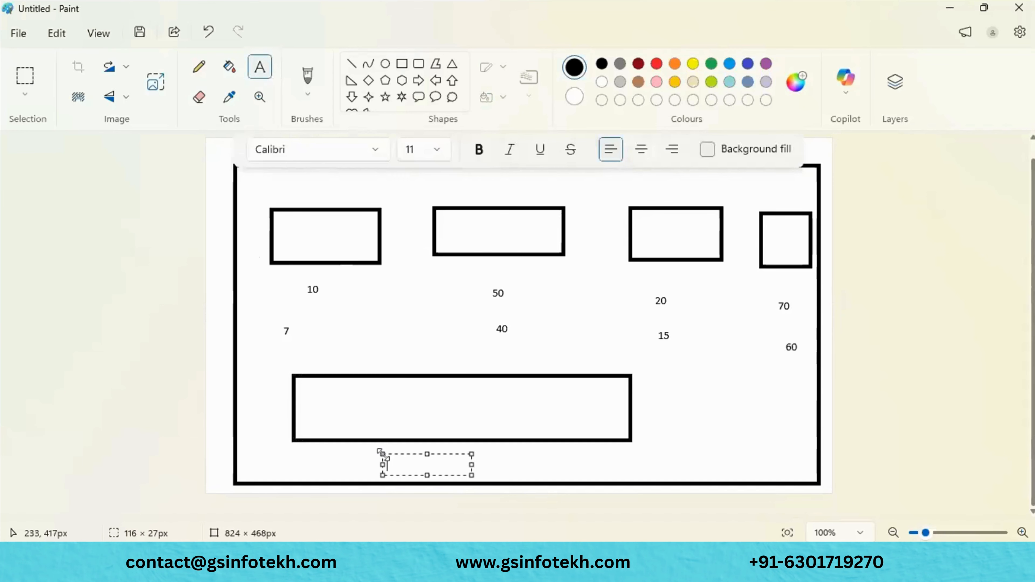
type("100")
left_click(537, 468)
- Draw lines linking the bottom rectangle to all four boxes, plus one by the 100 label
key("ctrl+a")
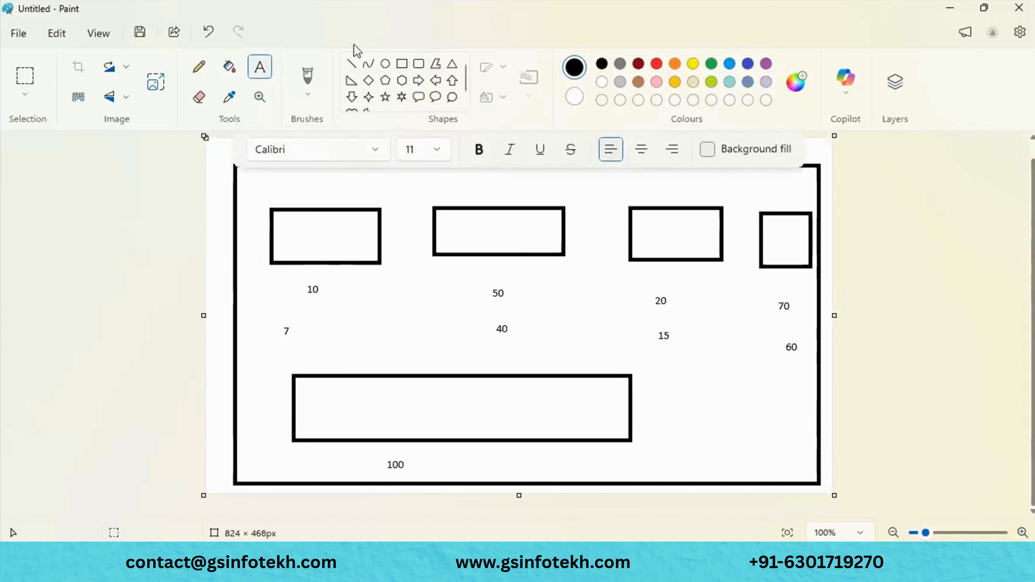
left_click(351, 63)
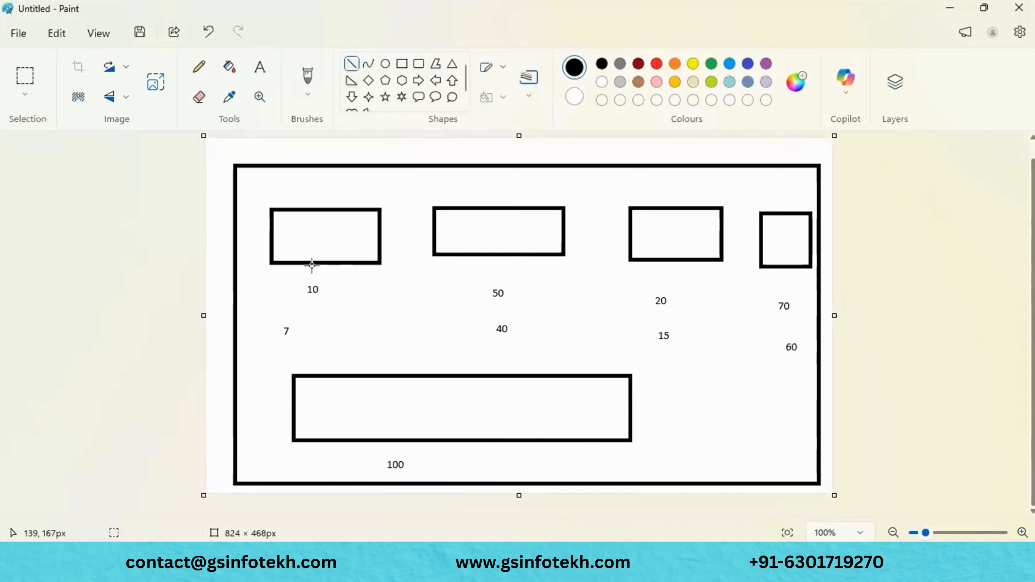
left_click_drag(312, 265, 371, 376)
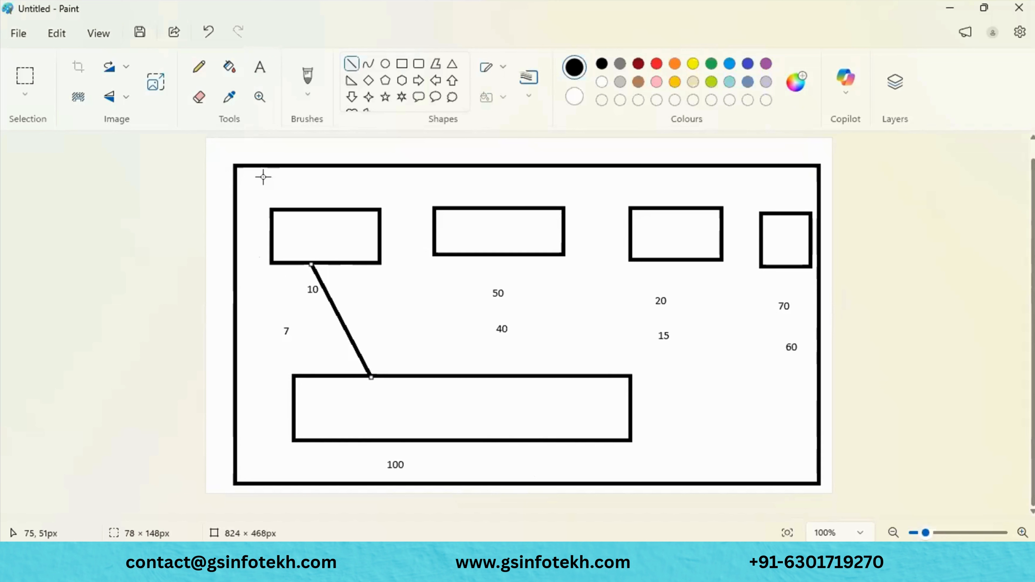
left_click_drag(413, 376, 501, 256)
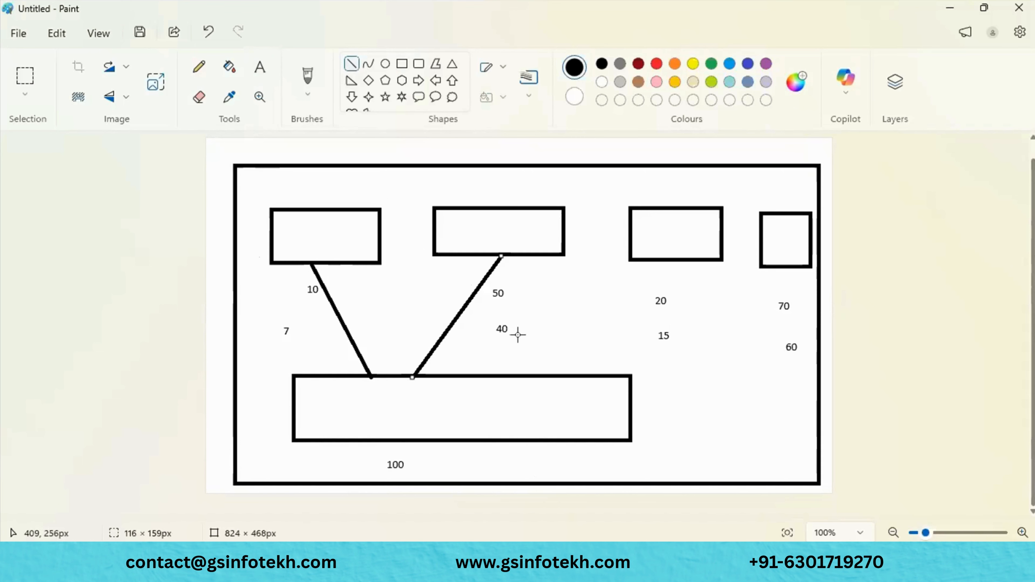
left_click_drag(523, 375, 661, 257)
mouse_move(625, 375)
left_mouse_down()
mouse_move(779, 263)
mouse_move(787, 268)
left_mouse_up()
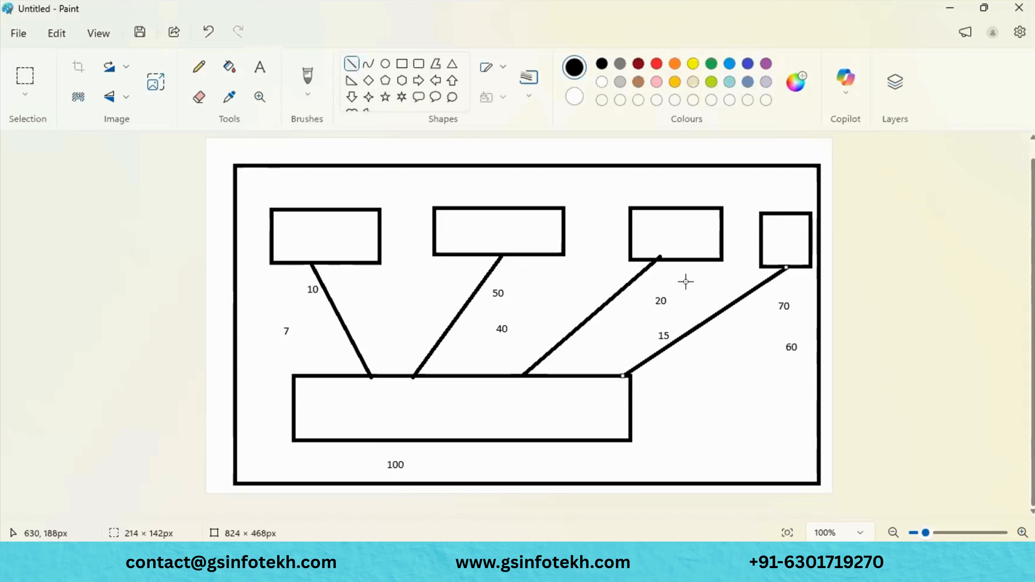
mouse_move(339, 458)
left_mouse_down()
mouse_move(449, 463)
mouse_move(481, 447)
left_mouse_up()
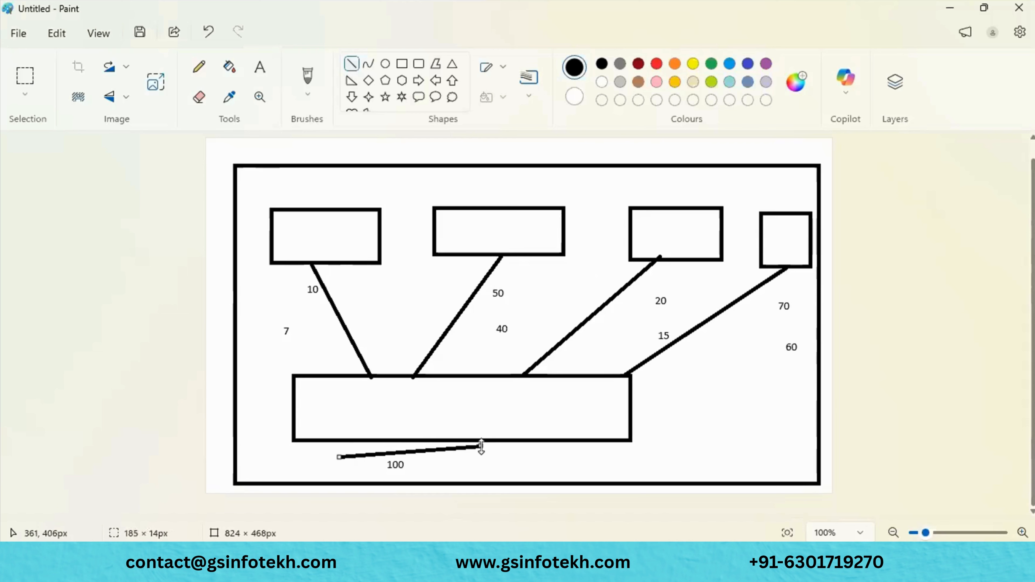
left_click(505, 454)
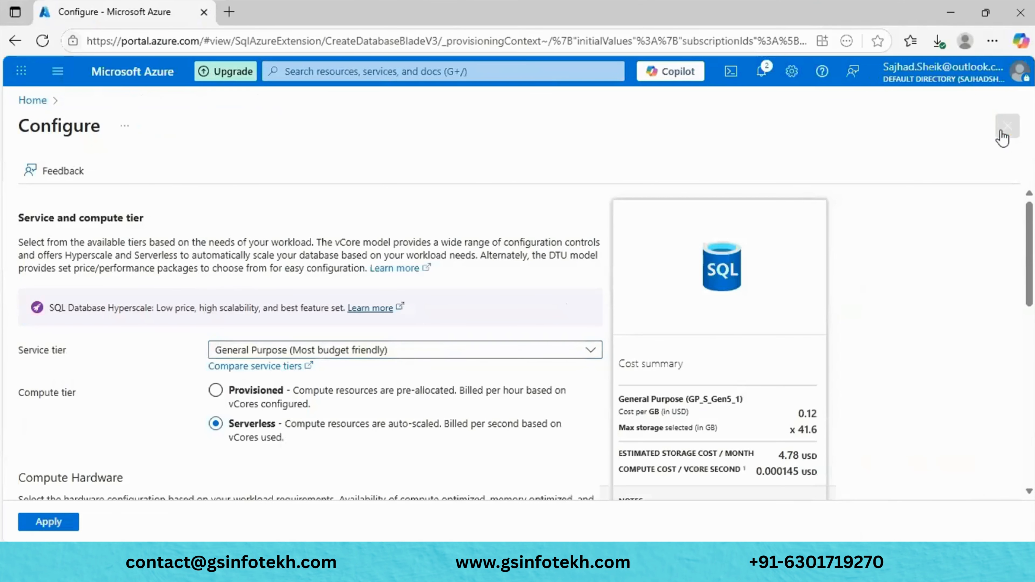
left_click(998, 134)
scroll(559, 321, "up", 5)
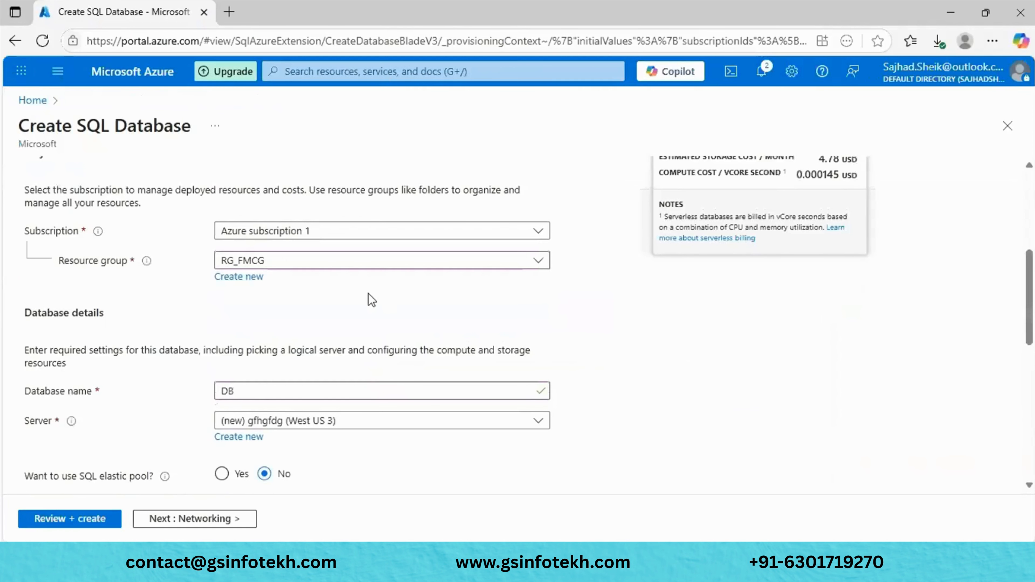
scroll(368, 293, "down", 5)
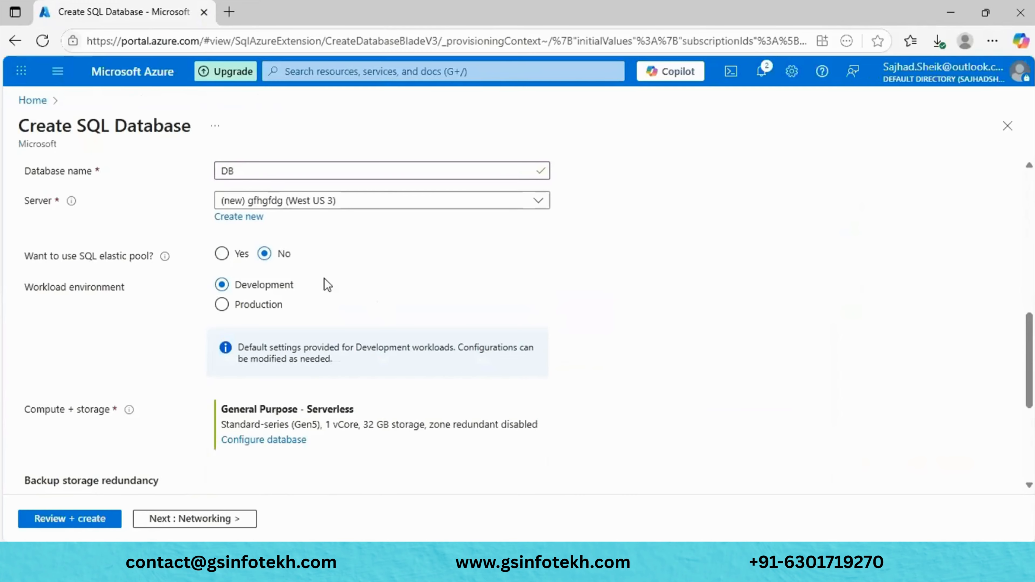
scroll(369, 291, "down", 3)
scroll(369, 290, "up", 3)
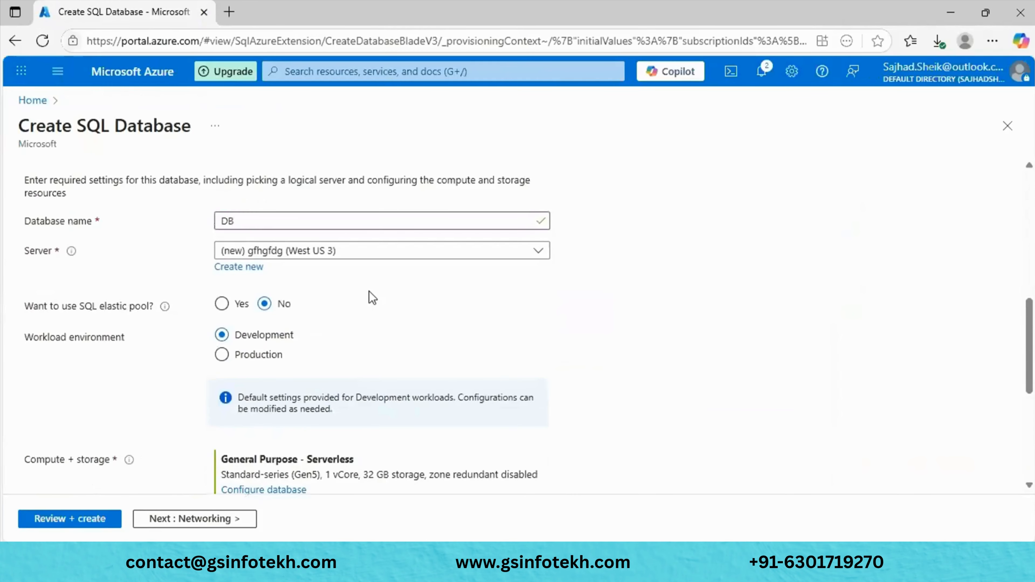
left_click(221, 307)
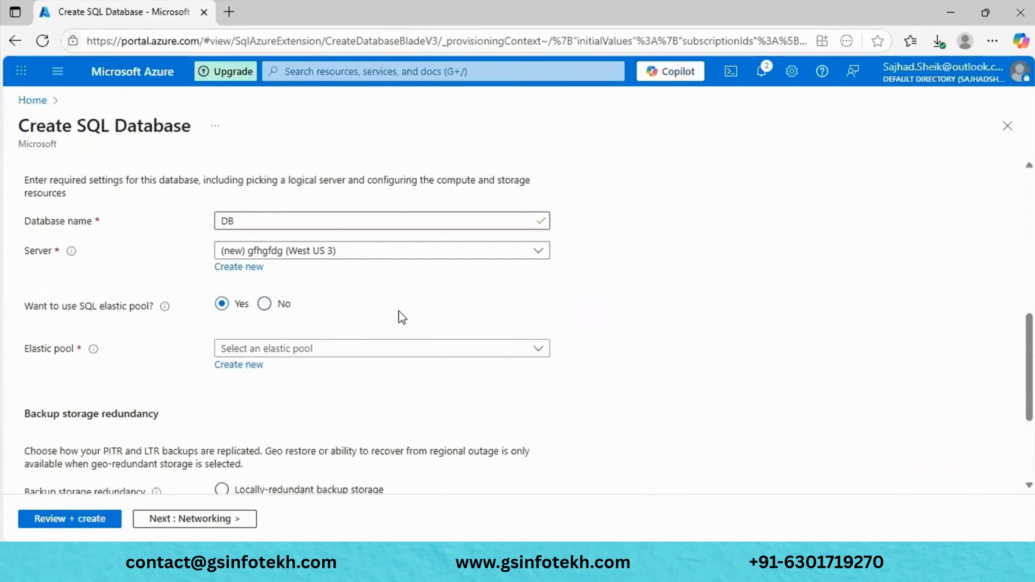
left_click(237, 358)
left_click(462, 381)
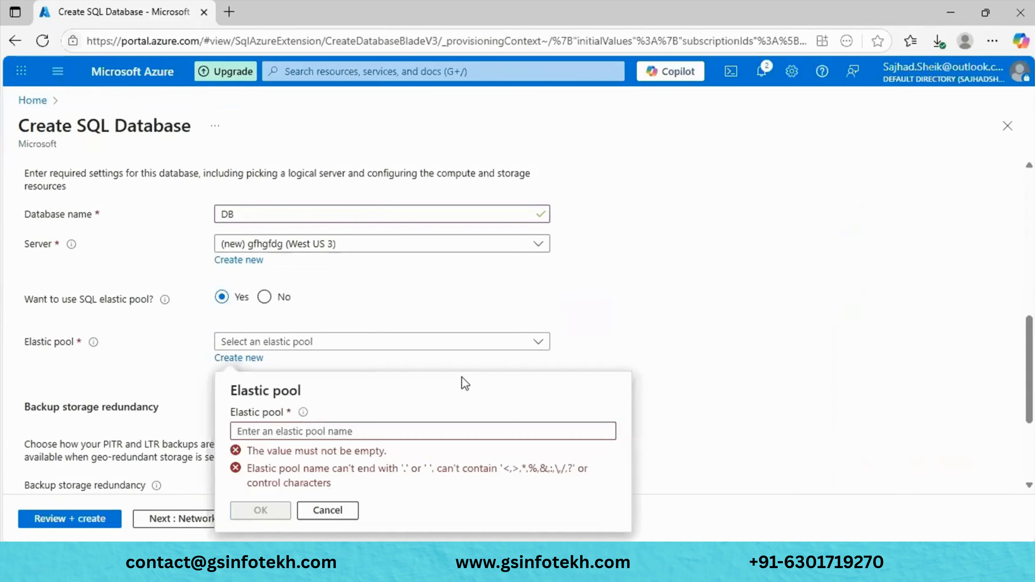
left_click(538, 342)
left_click(592, 416)
left_click(246, 359)
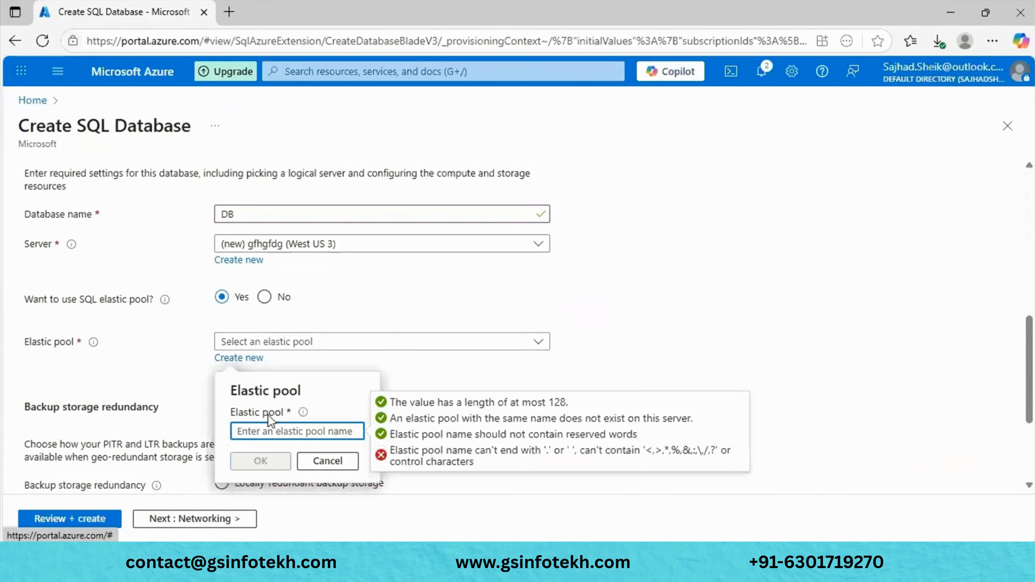
left_click(269, 431)
type("FM")
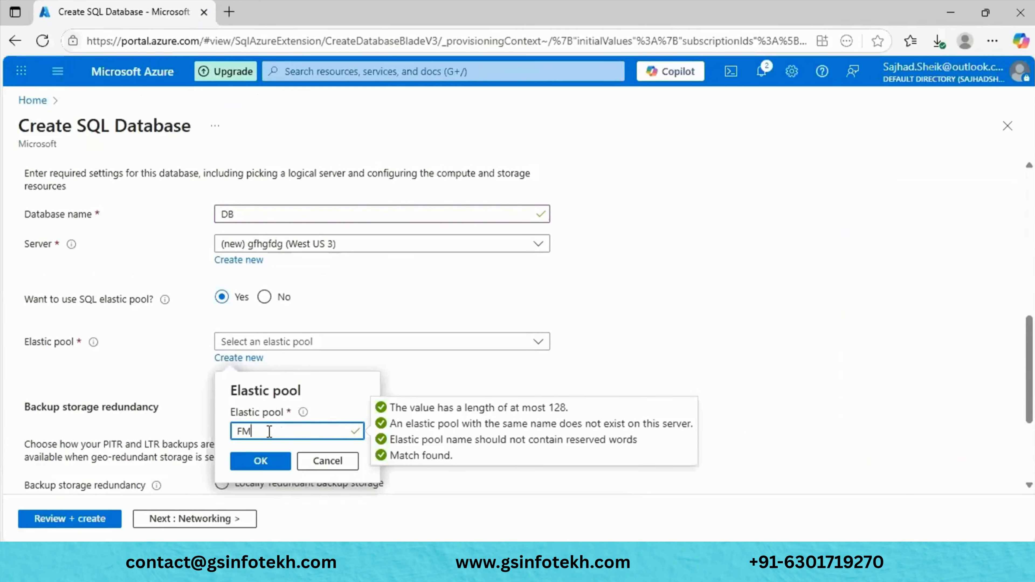
type("CG")
left_click(261, 461)
scroll(267, 383, "up", 2)
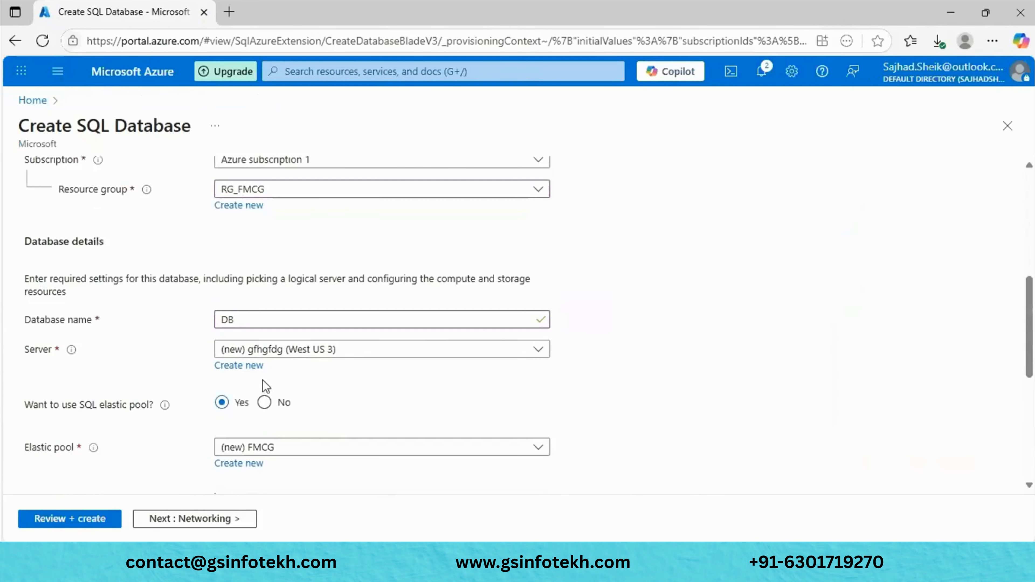
scroll(265, 385, "down", 1)
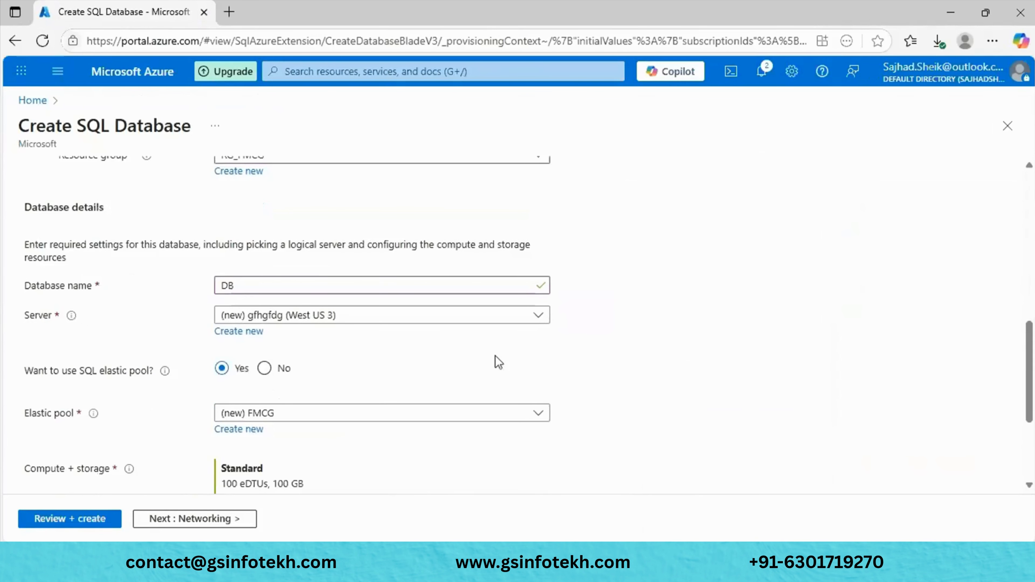
scroll(498, 362, "down", 7)
scroll(498, 363, "up", 7)
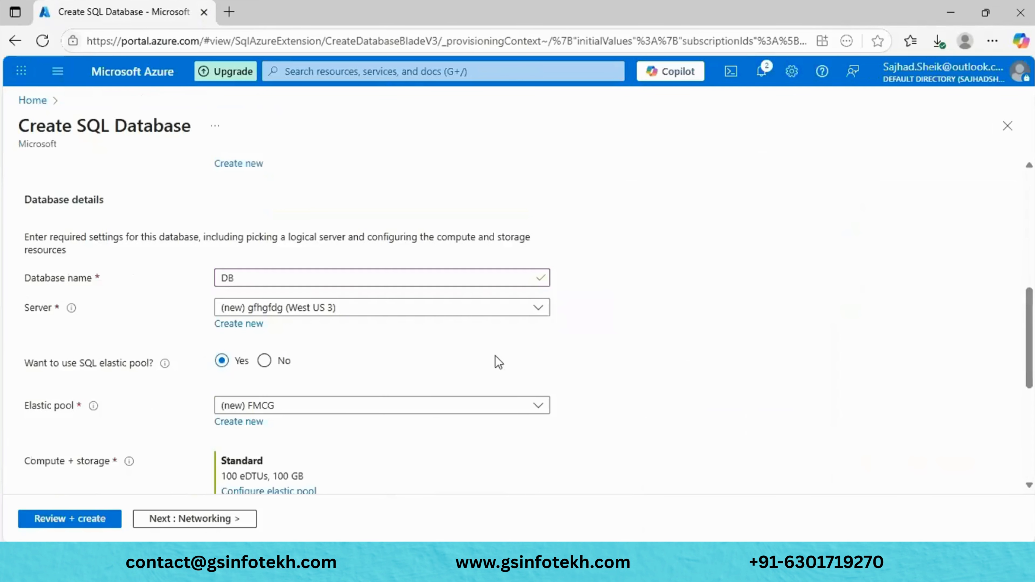
scroll(498, 362, "down", 2)
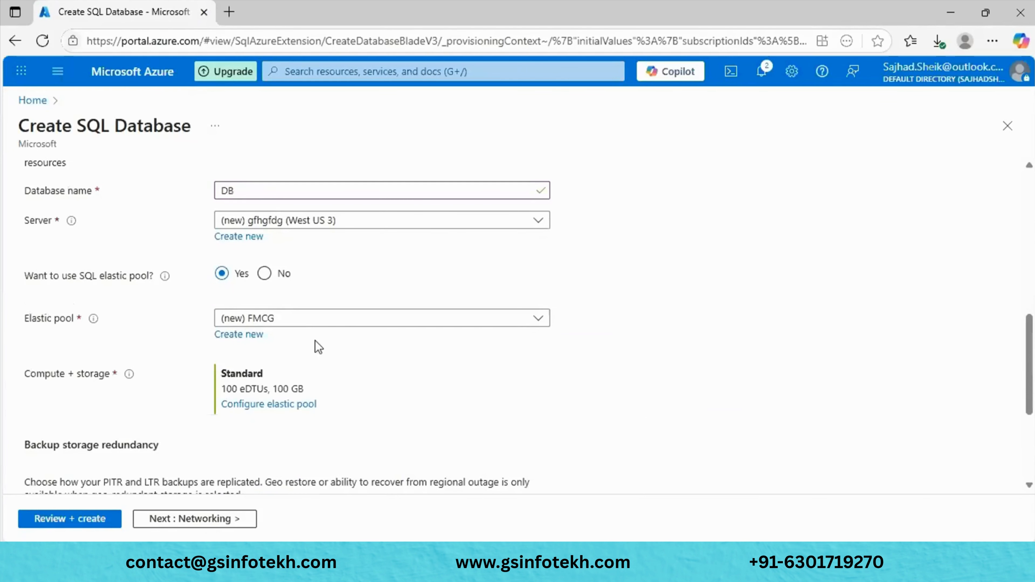
scroll(401, 412, "down", 2)
scroll(366, 417, "up", 2)
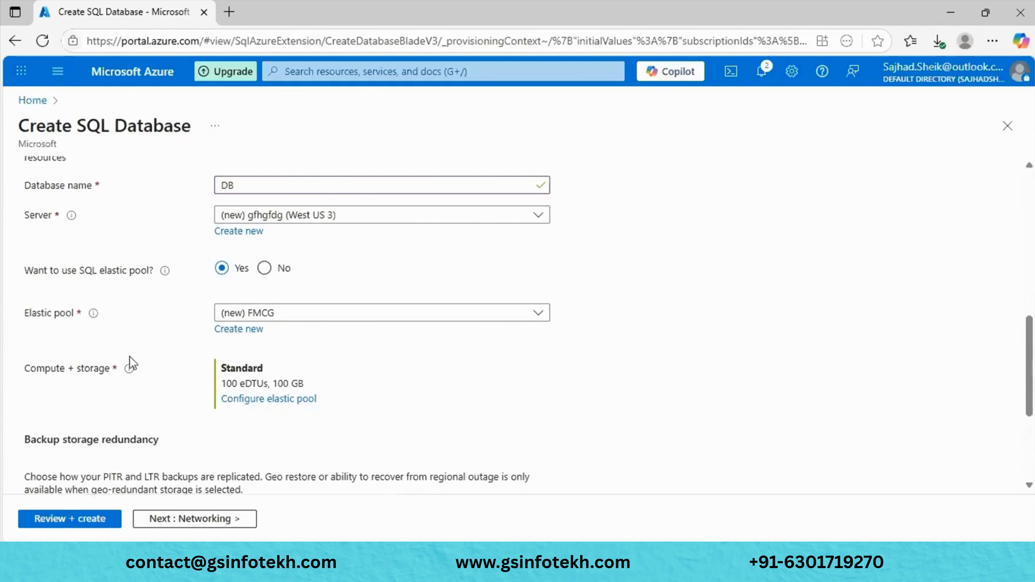
- Open the elastic pool's compute settings and try adjusting the data max size
left_click(257, 400)
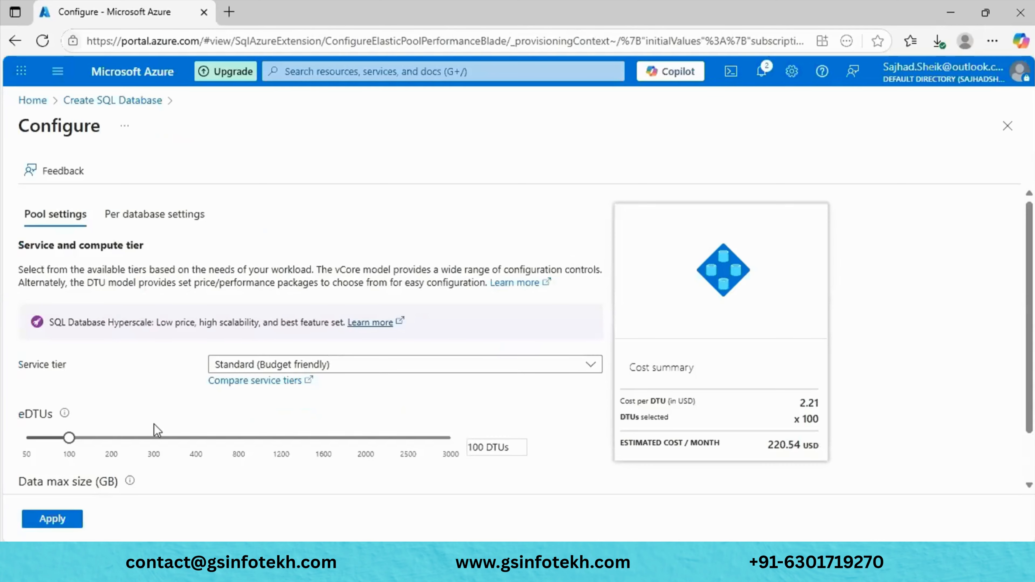
scroll(27, 447, "down", 2)
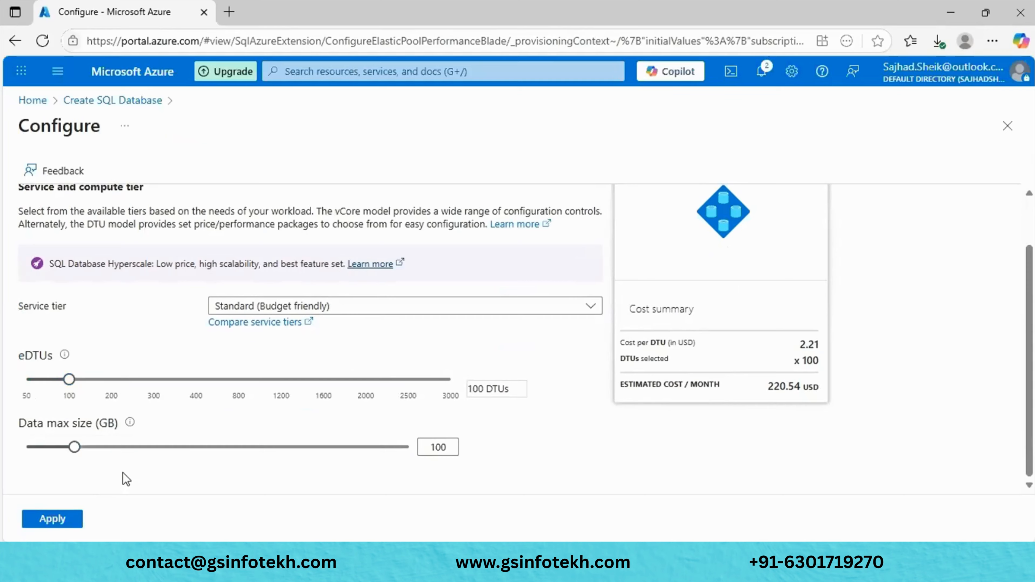
mouse_move(73, 447)
left_mouse_down()
mouse_move(408, 447)
mouse_move(27, 447)
mouse_move(74, 447)
left_mouse_up()
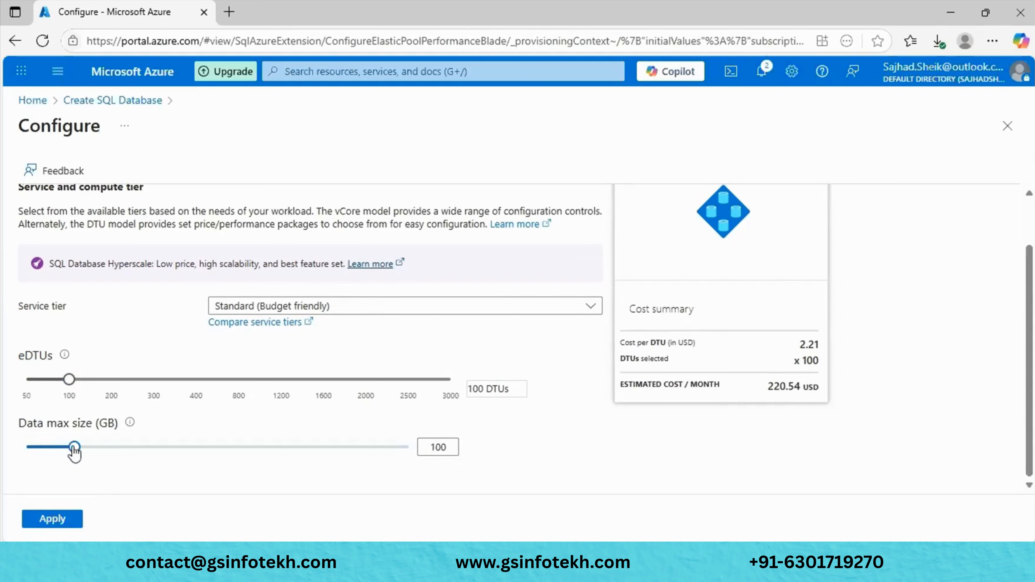
left_click(367, 306)
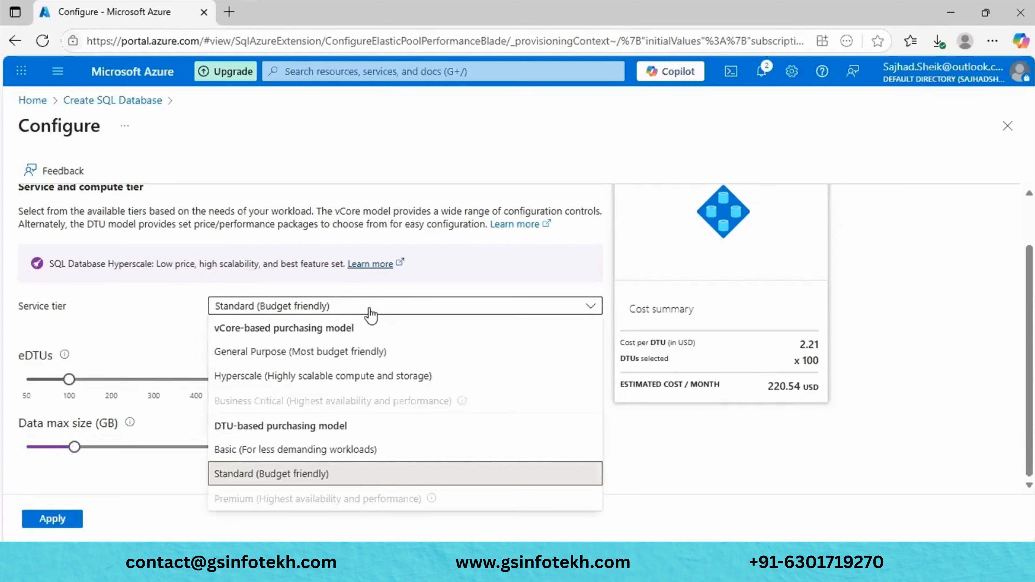
left_click(151, 493)
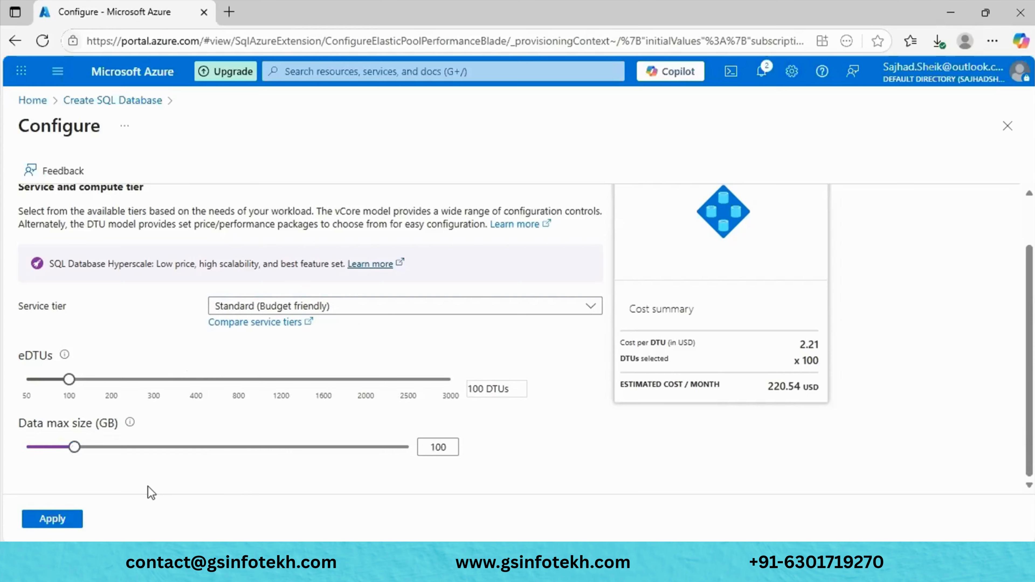
- Switch the pool to Hyperscale, then back to Standard at 100 eDTUs
left_click(371, 307)
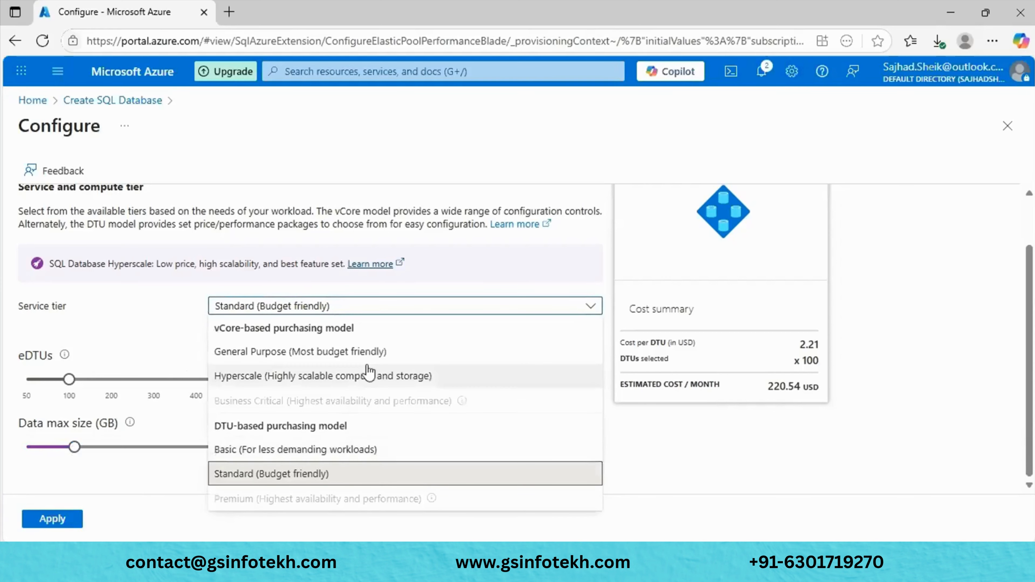
left_click(369, 374)
scroll(369, 371, "up", 1)
left_click(369, 354)
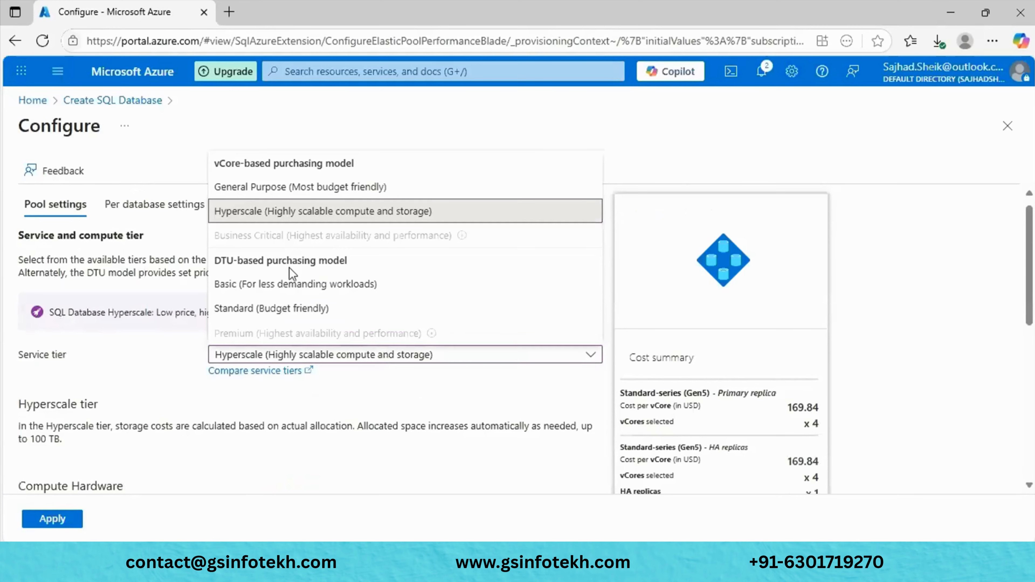
left_click(299, 310)
scroll(488, 400, "down", 1)
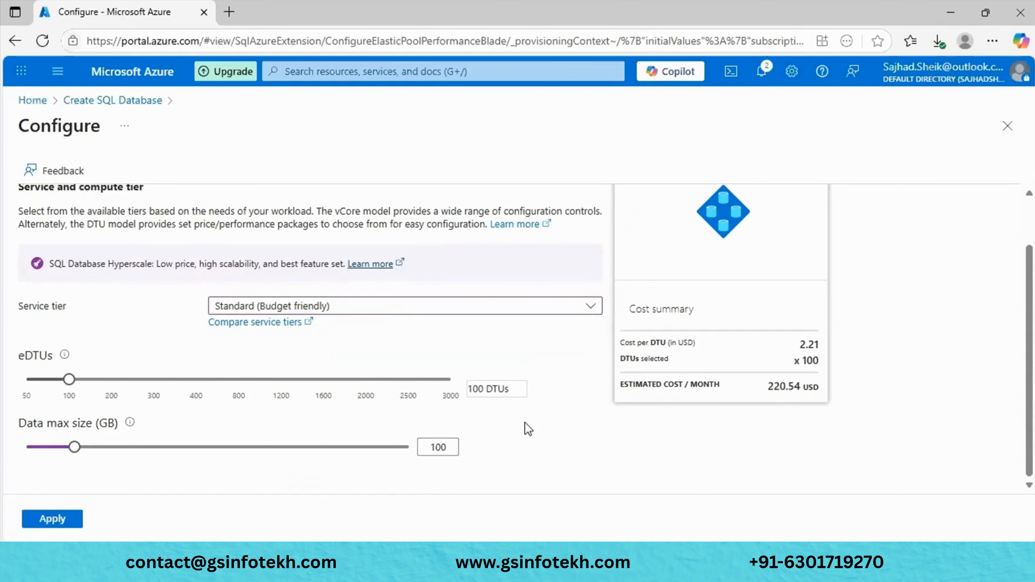
scroll(397, 304, "up", 1)
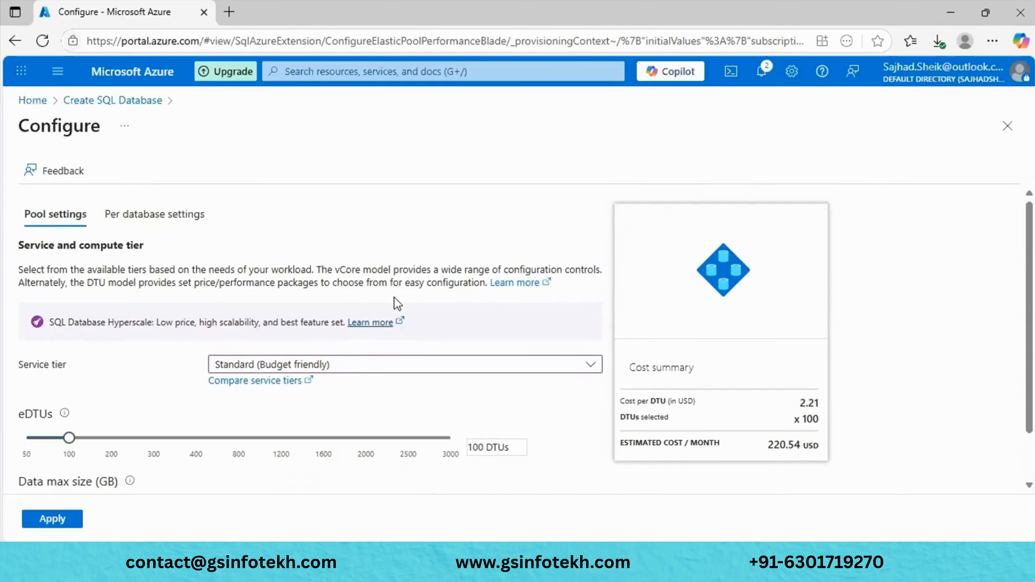
- Apply the FMCG elastic pool settings and return to the database form
left_click(67, 521)
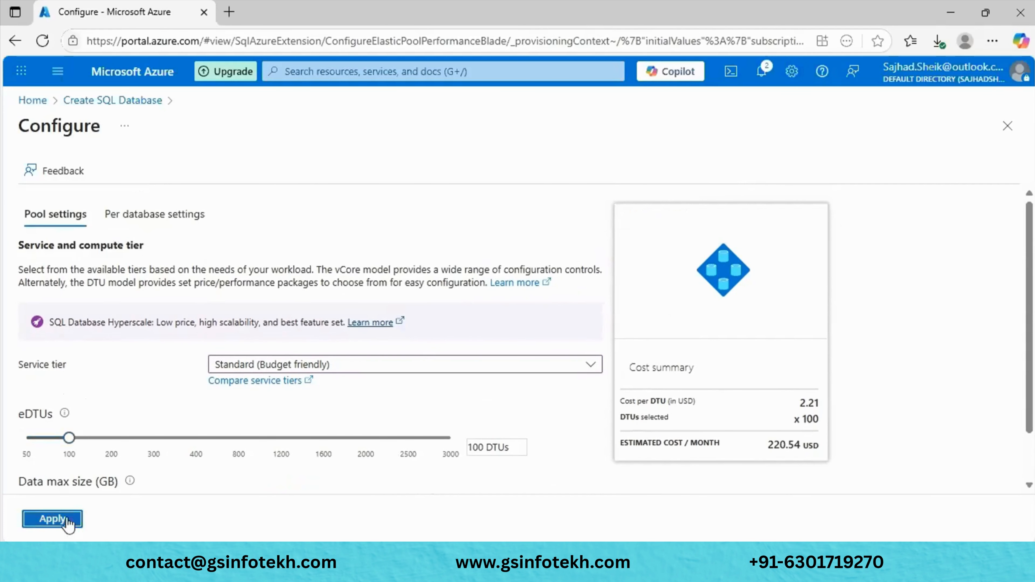
scroll(427, 420, "down", 5)
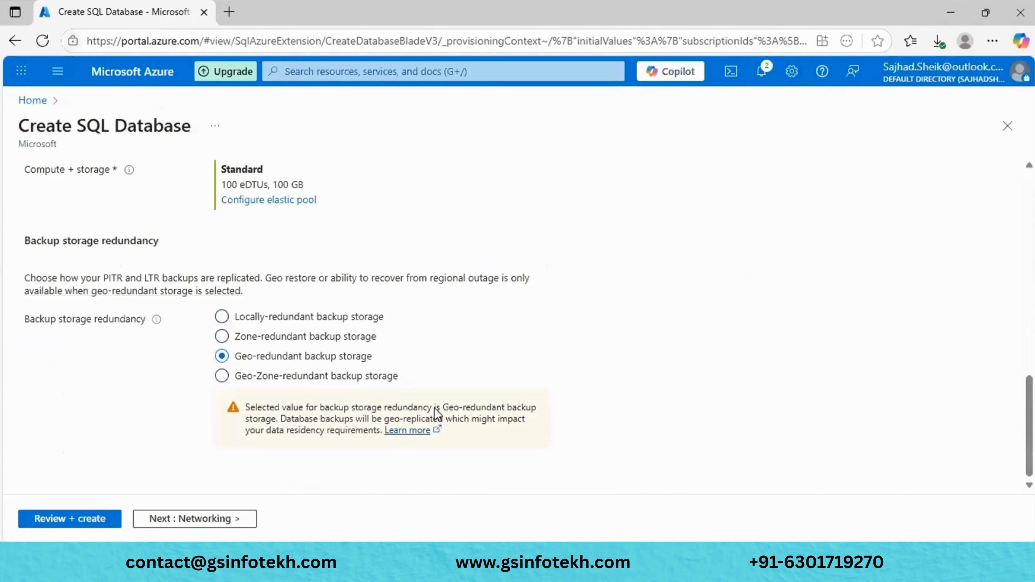
scroll(436, 413, "up", 7)
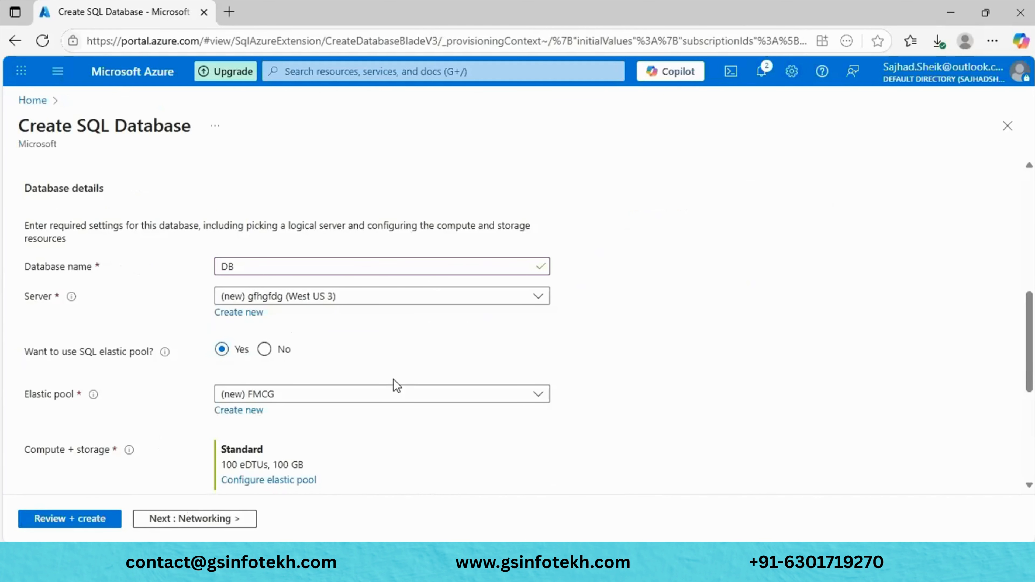
scroll(396, 385, "down", 3)
scroll(396, 386, "up", 4)
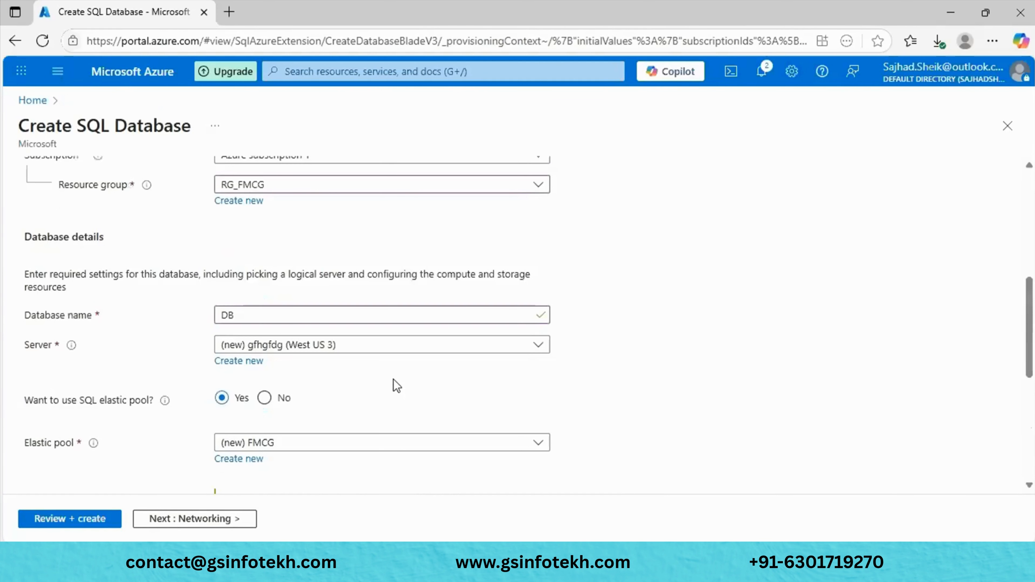
scroll(394, 380, "up", 5)
scroll(393, 379, "down", 4)
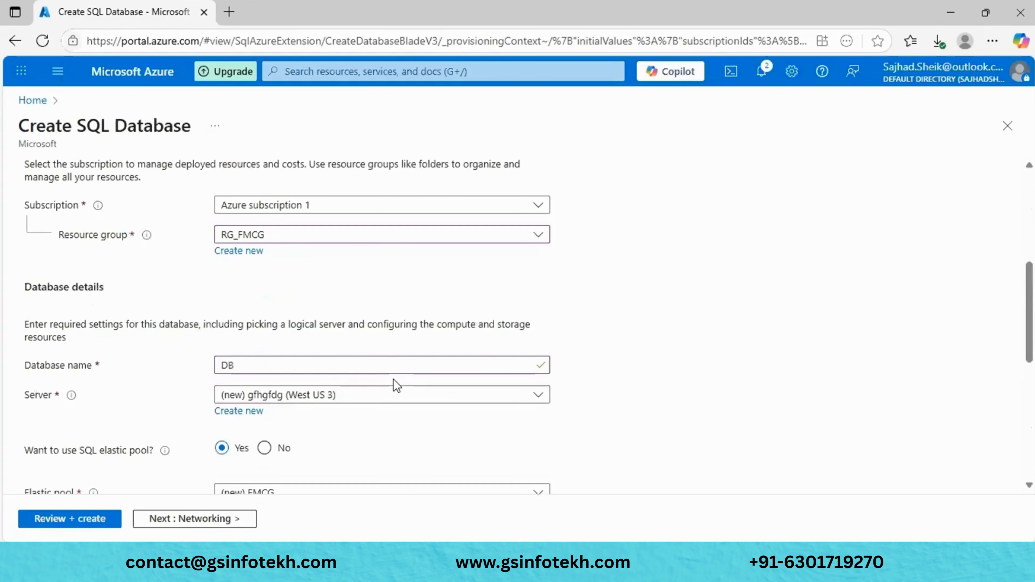
- Pass through Networking, Additional settings and Tags, then create the database after review
left_click(183, 522)
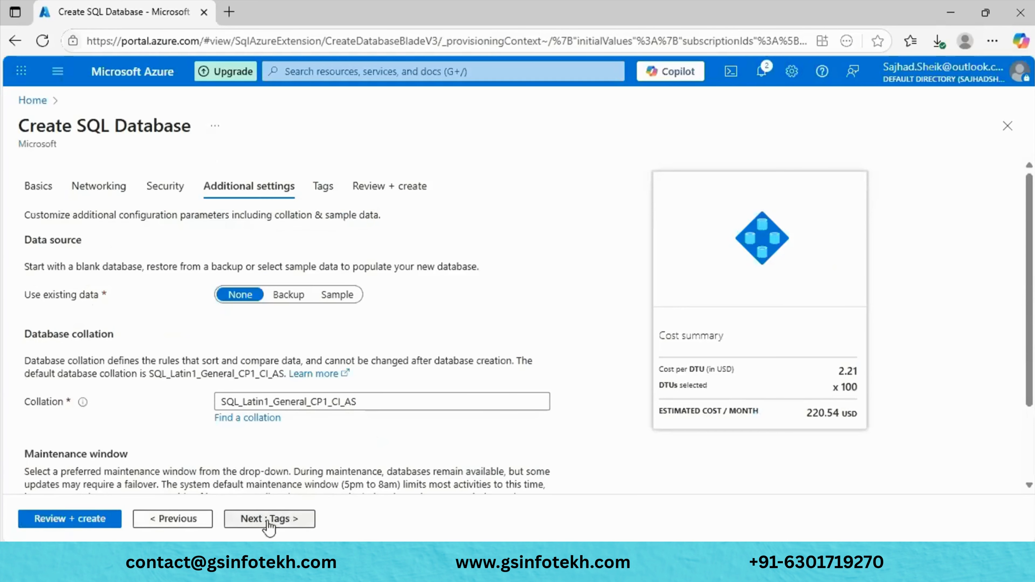
left_click(269, 521)
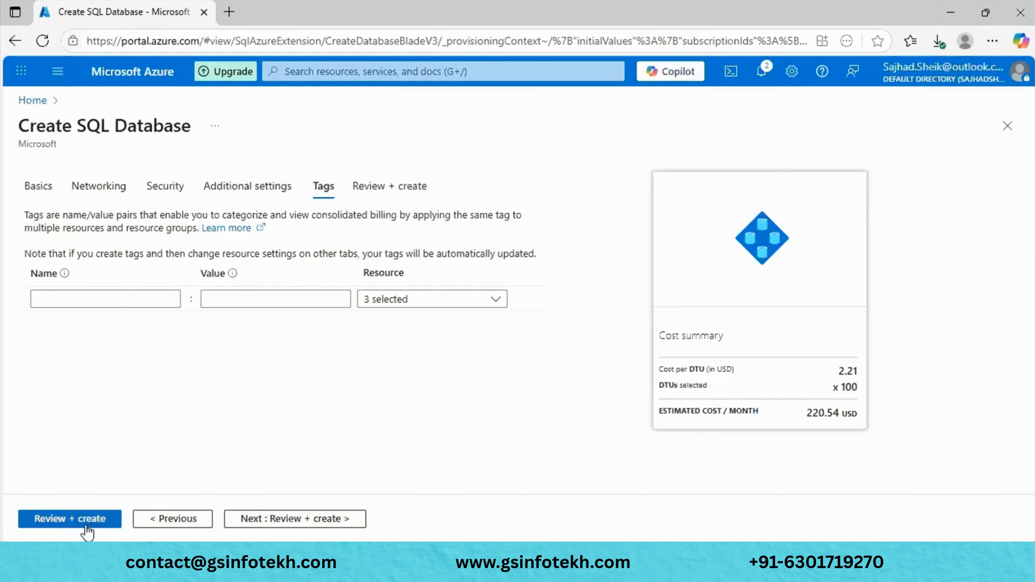
left_click(85, 523)
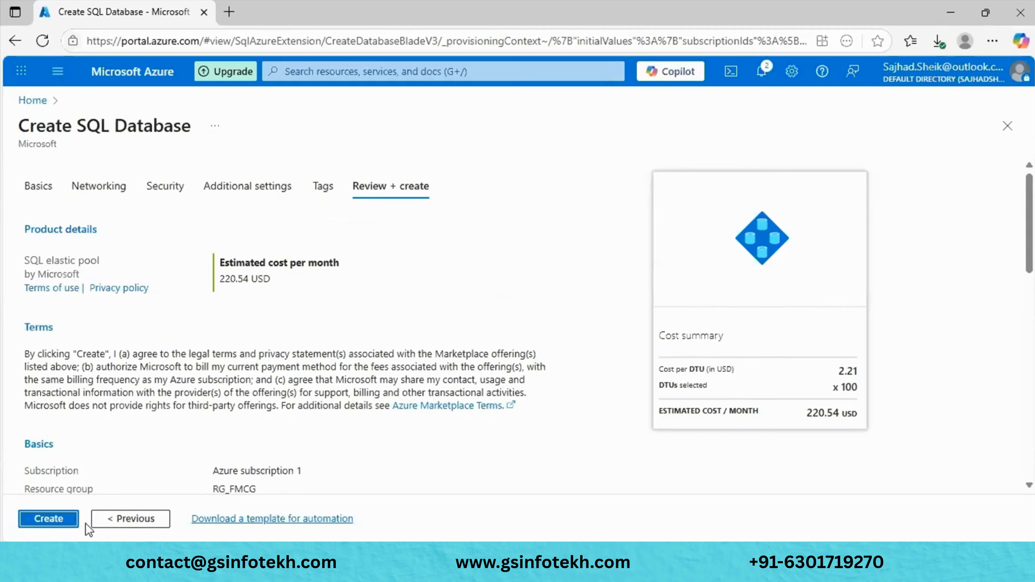
left_click(76, 524)
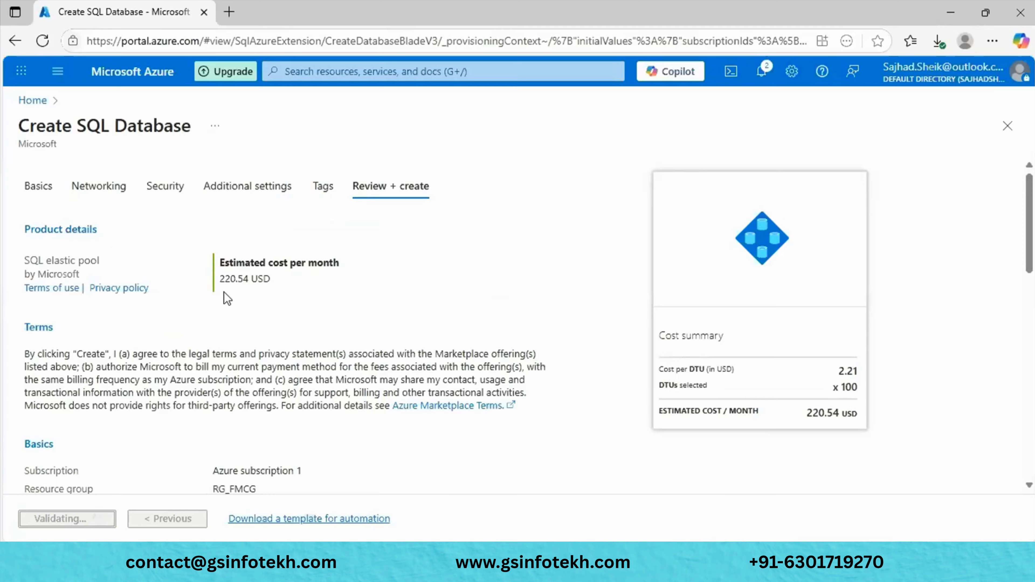
- Dismiss the deployment-started notice and look over the RG_FMCG deployment page
scroll(224, 293, "down", 4)
scroll(225, 292, "down", 5)
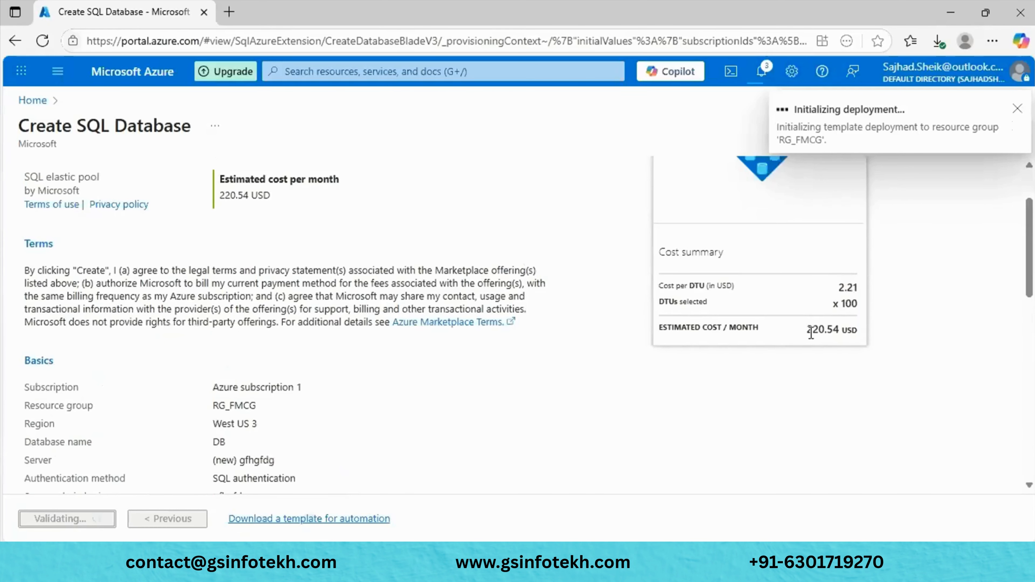
scroll(827, 334, "up", 2)
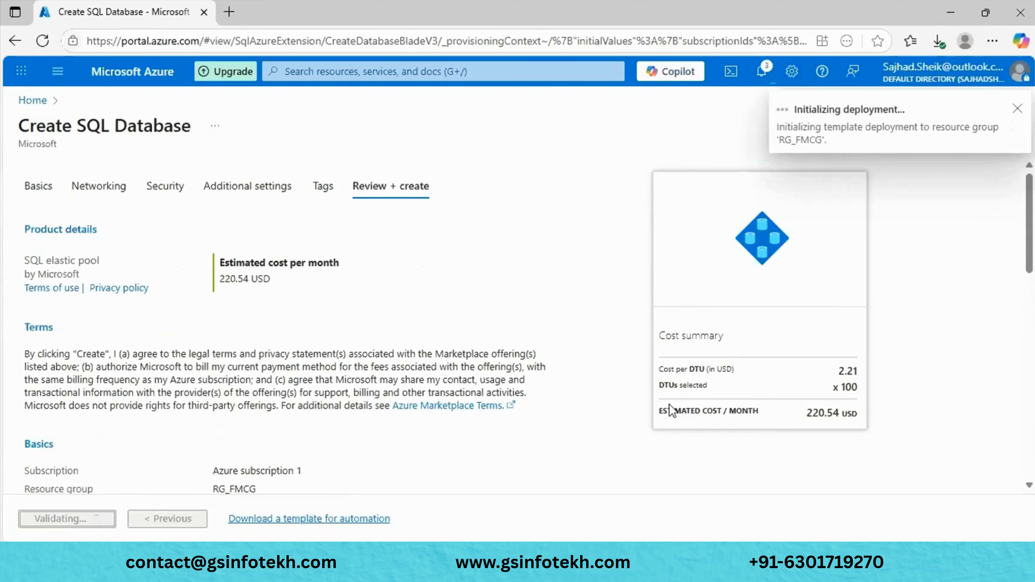
left_click(1016, 110)
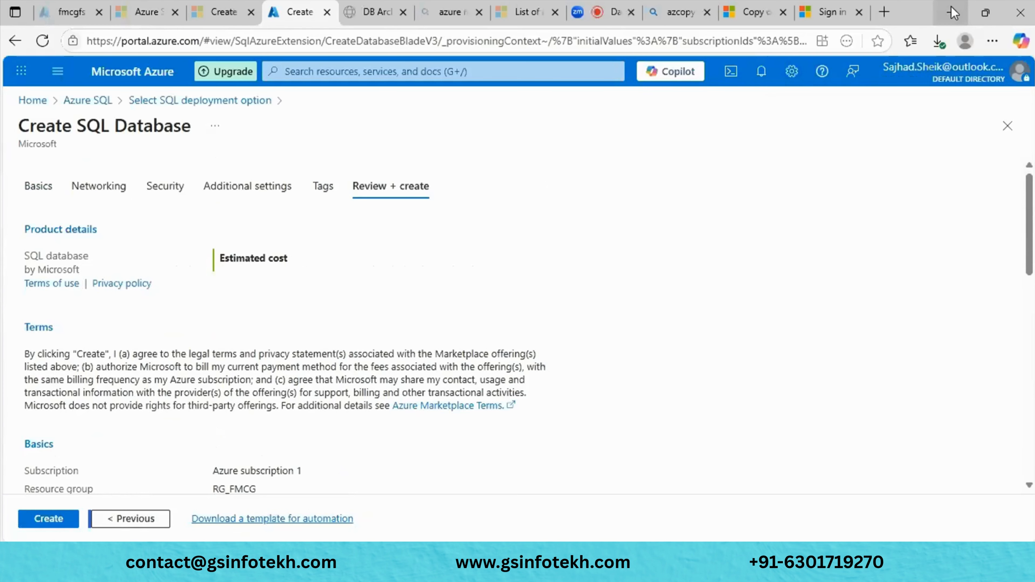
scroll(523, 198, "down", 5)
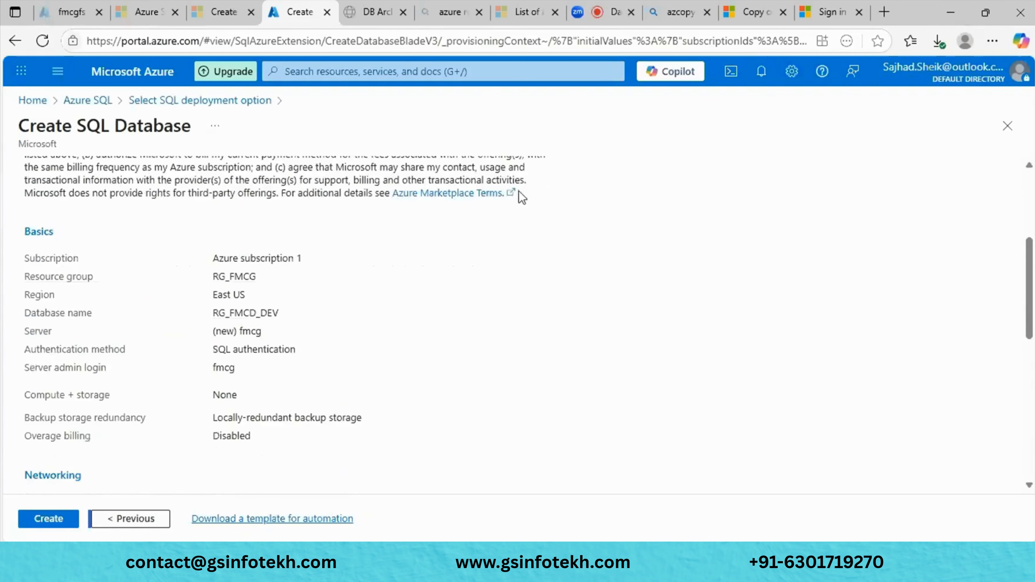
scroll(522, 198, "down", 9)
scroll(522, 198, "down", 1)
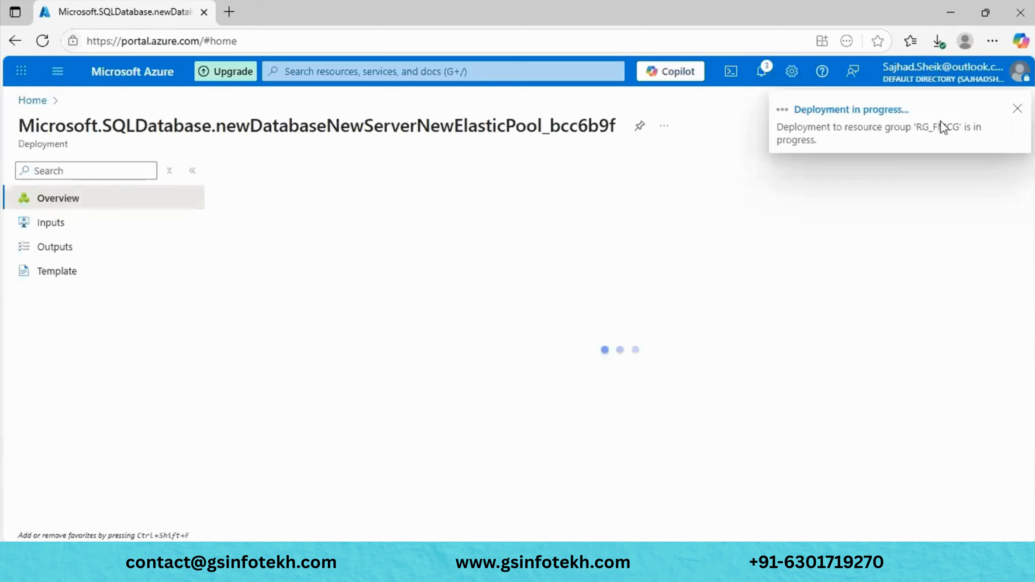
- Close the progress notice and refresh to see server gfhgfdg listed as Accepted
left_click(1017, 108)
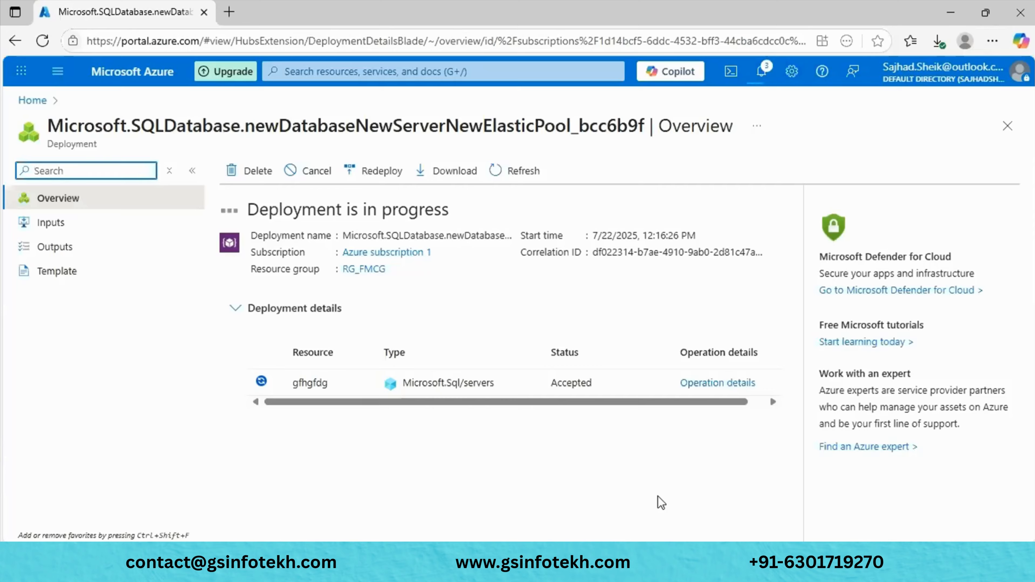
left_click(524, 179)
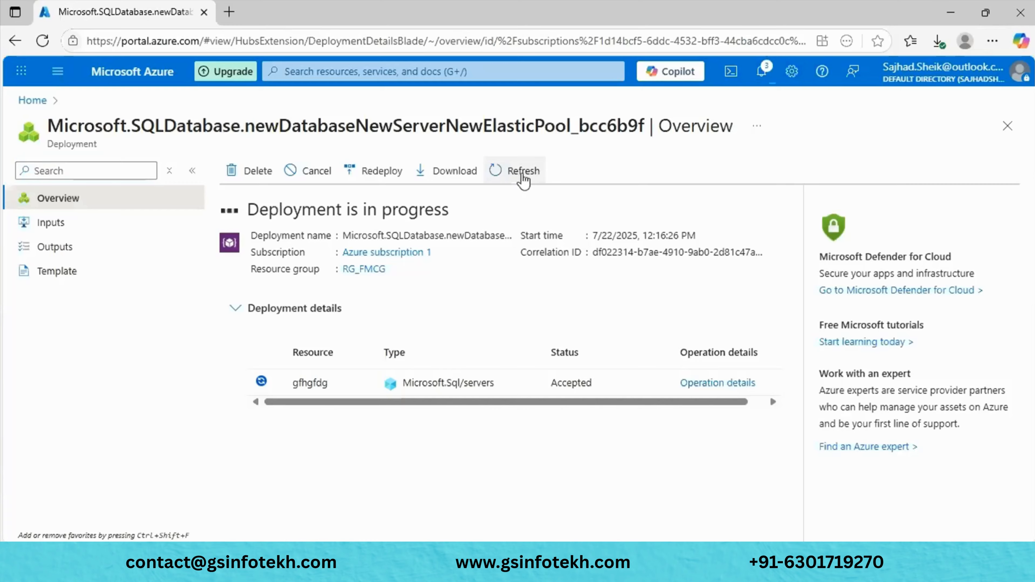
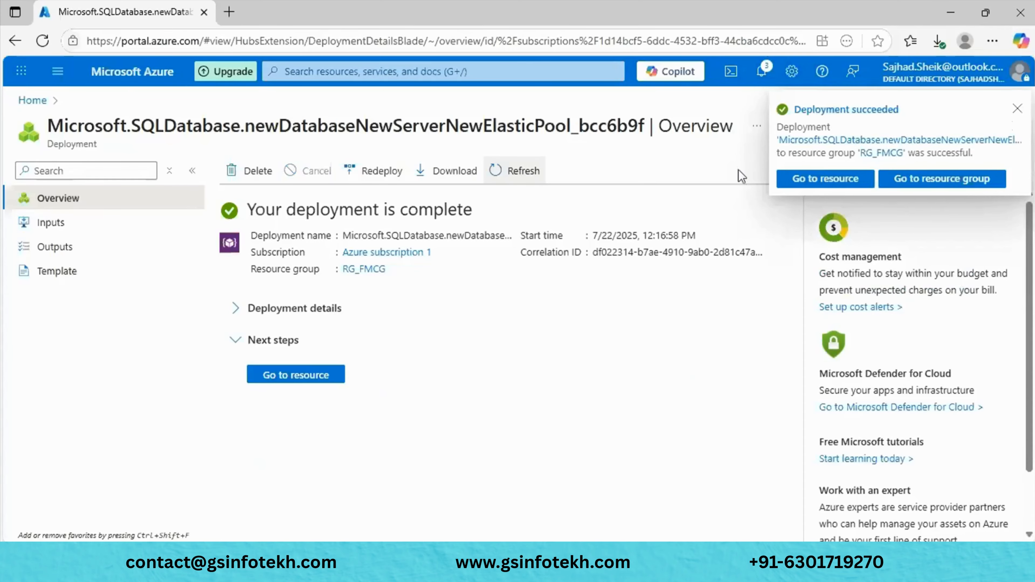
- Open the deployed database DB on server gfhgfdg and scroll through its Online overview in pool FMCG
left_click(836, 186)
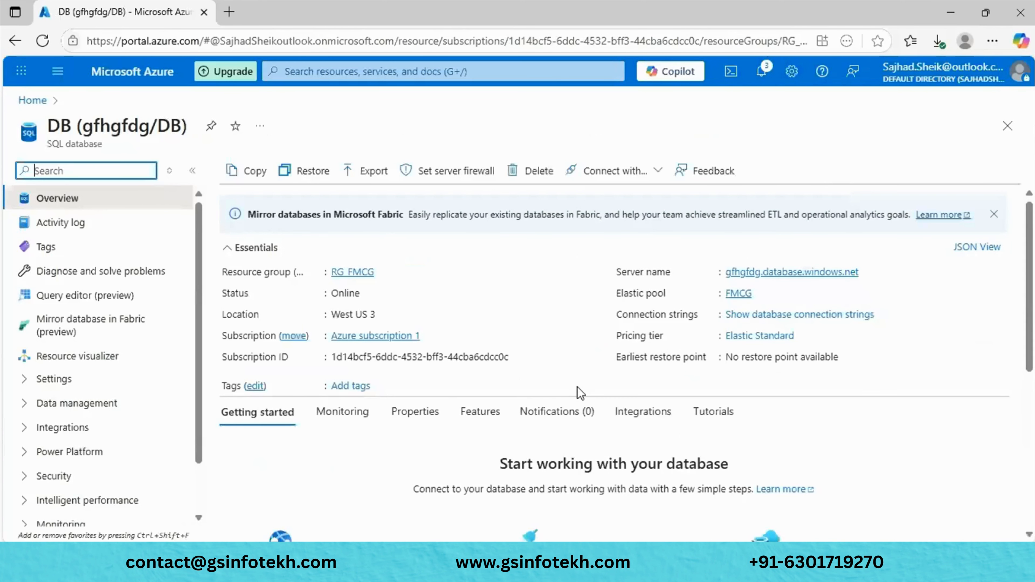
scroll(578, 387, "down", 3)
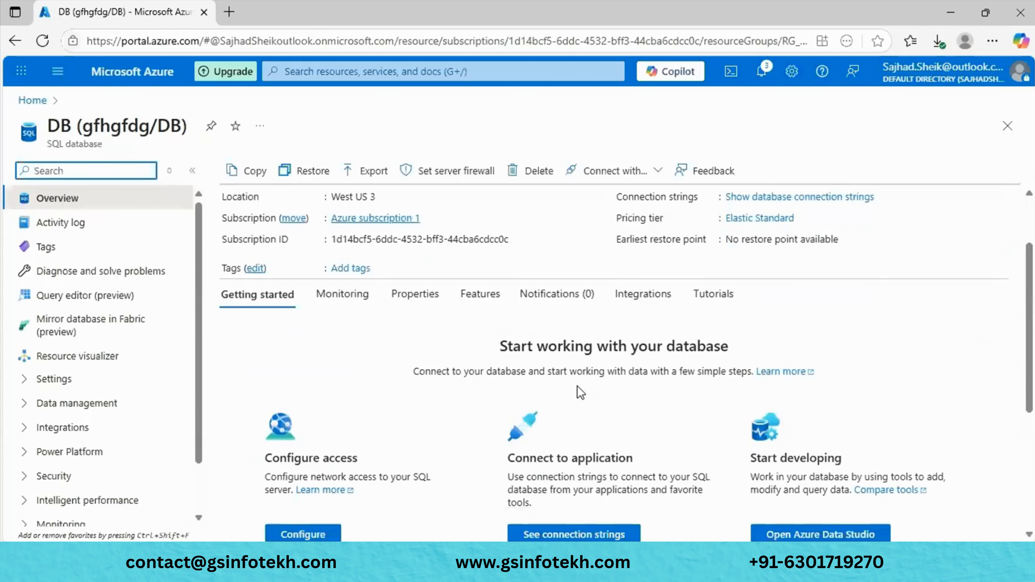
scroll(578, 386, "up", 3)
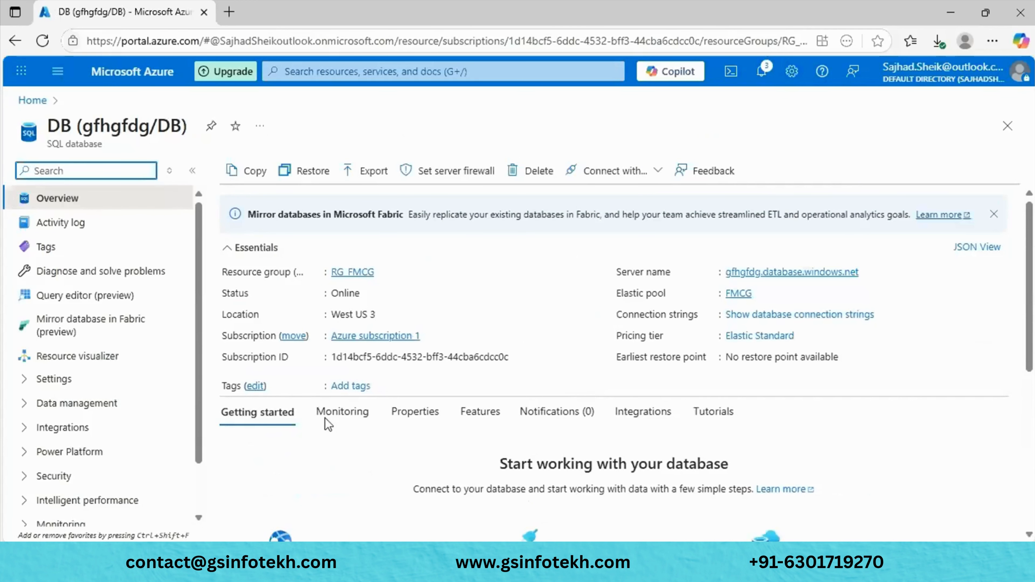
scroll(124, 422, "down", 2)
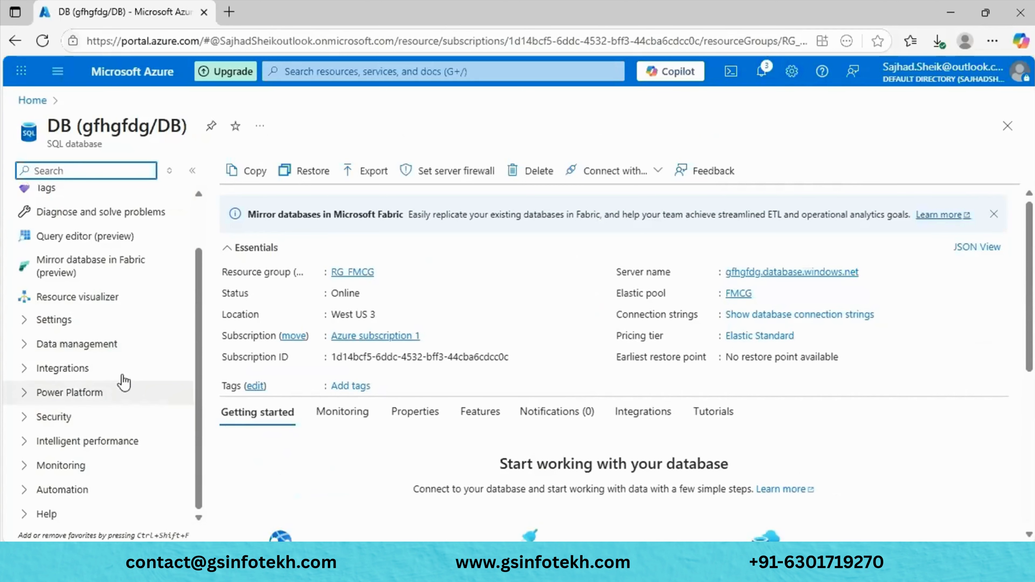
- Review DB's Compute + storage page: Elastic tier, 250 GB max size, geo-redundant backup storage
left_click(99, 322)
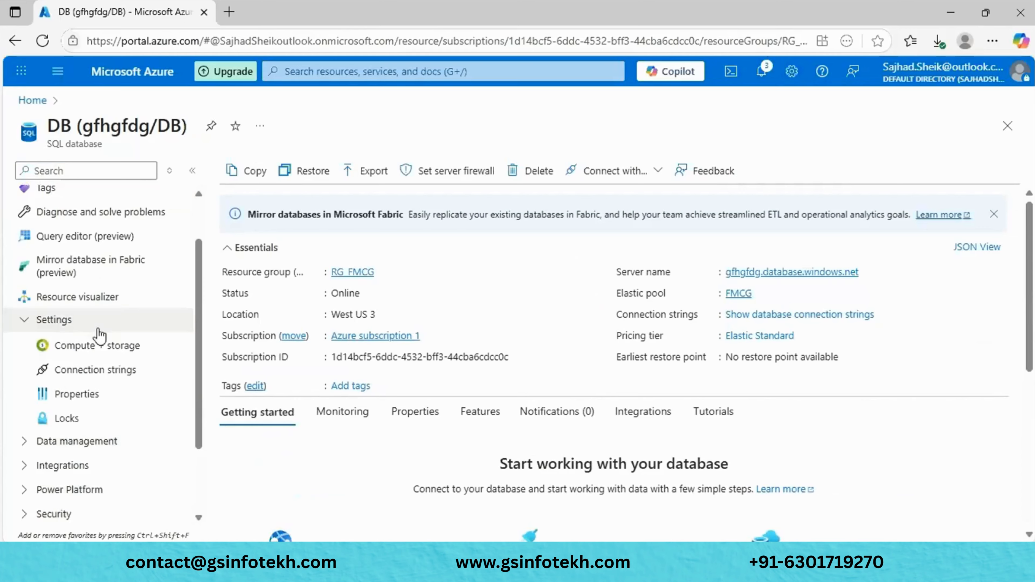
left_click(100, 347)
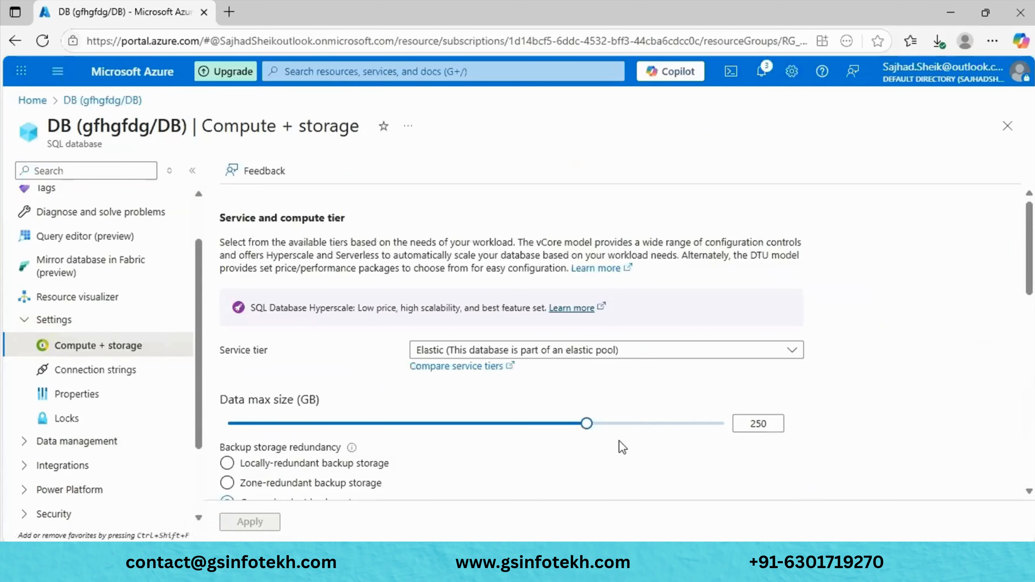
scroll(620, 442, "down", 6)
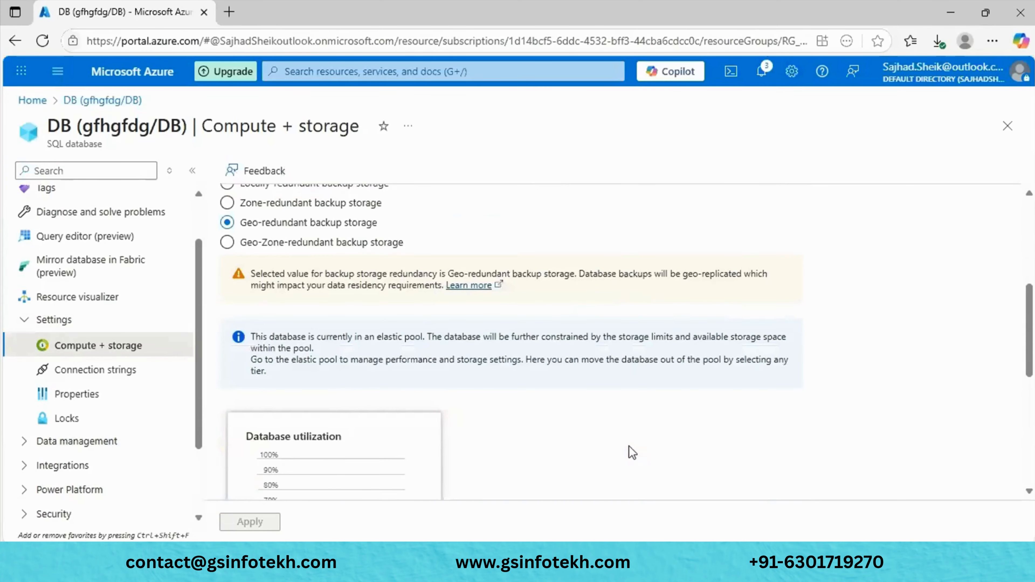
scroll(632, 452, "down", 4)
scroll(633, 452, "down", 2)
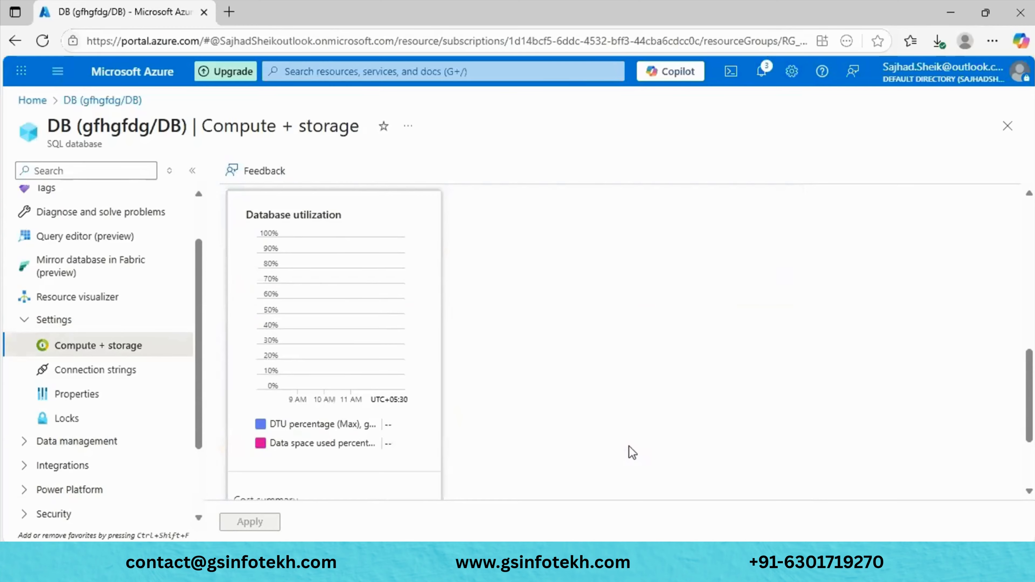
scroll(508, 322, "up", 2)
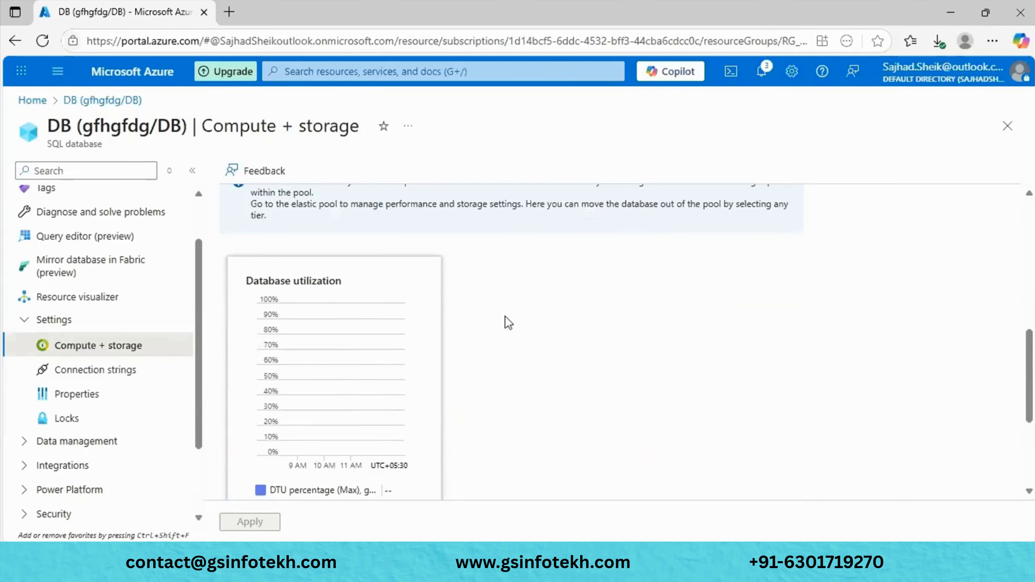
scroll(508, 322, "up", 5)
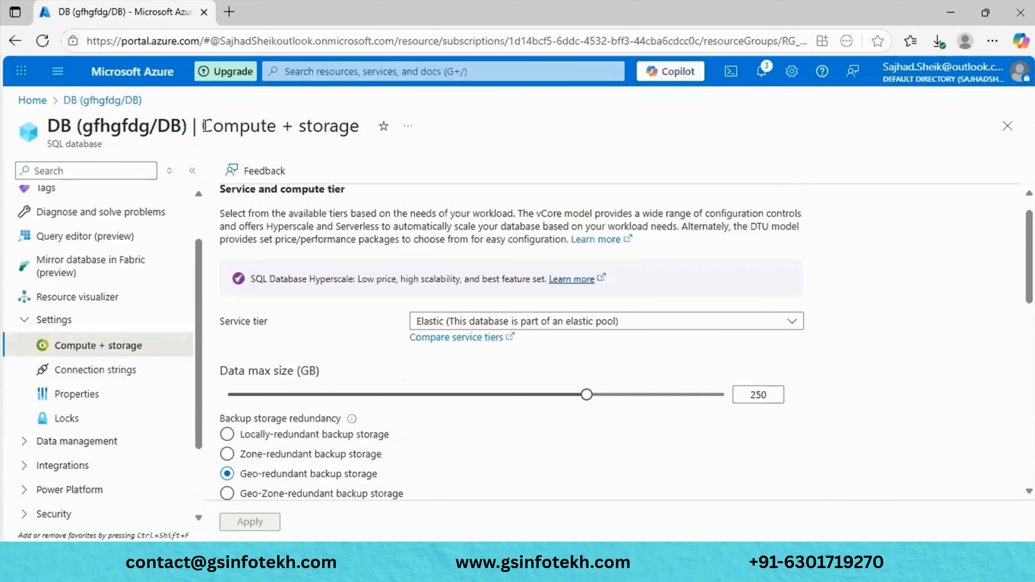
- From Home, go to Azure SQL and start creating a Single database under SQL databases
left_click(41, 100)
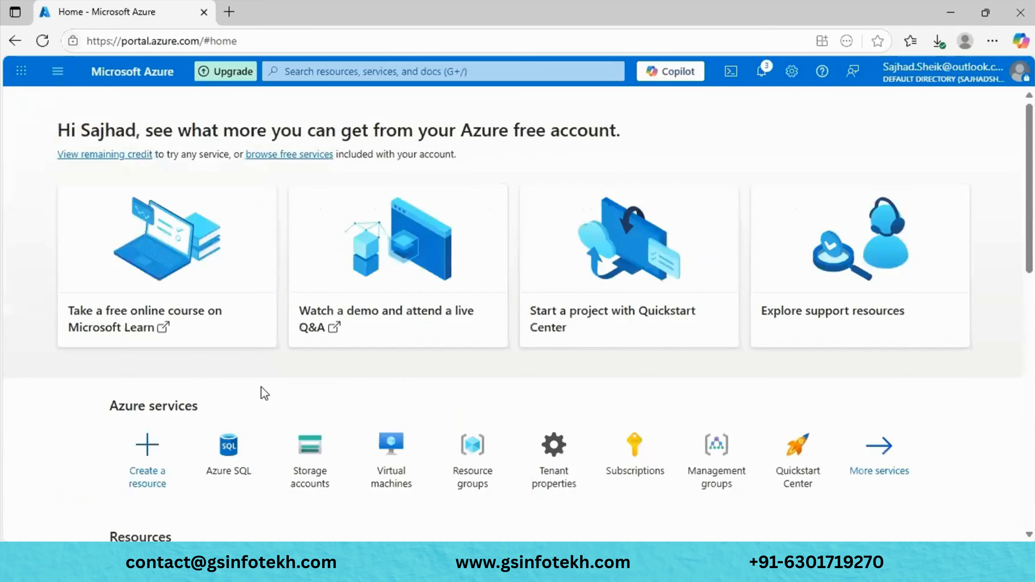
scroll(261, 388, "down", 3)
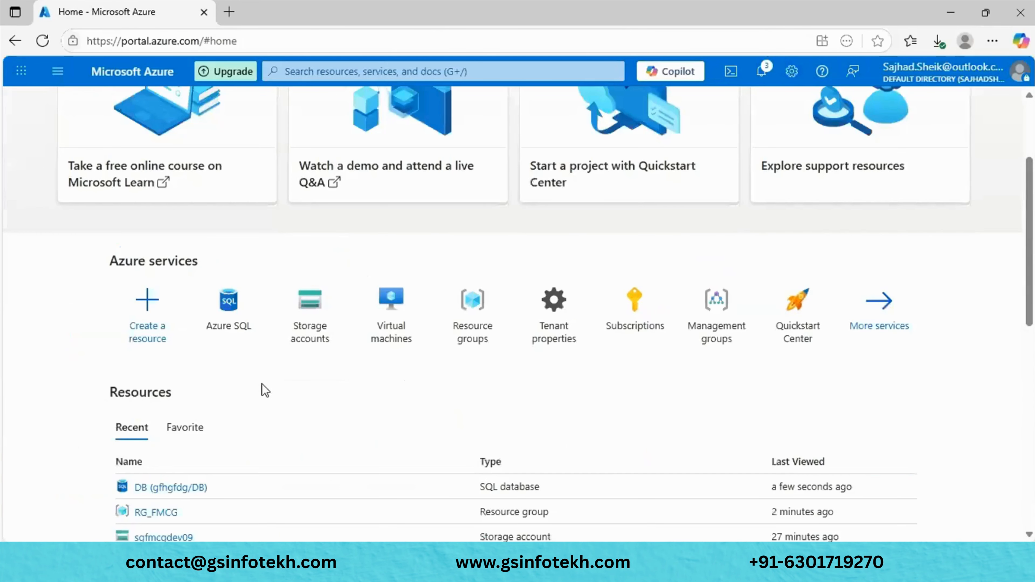
left_click(240, 316)
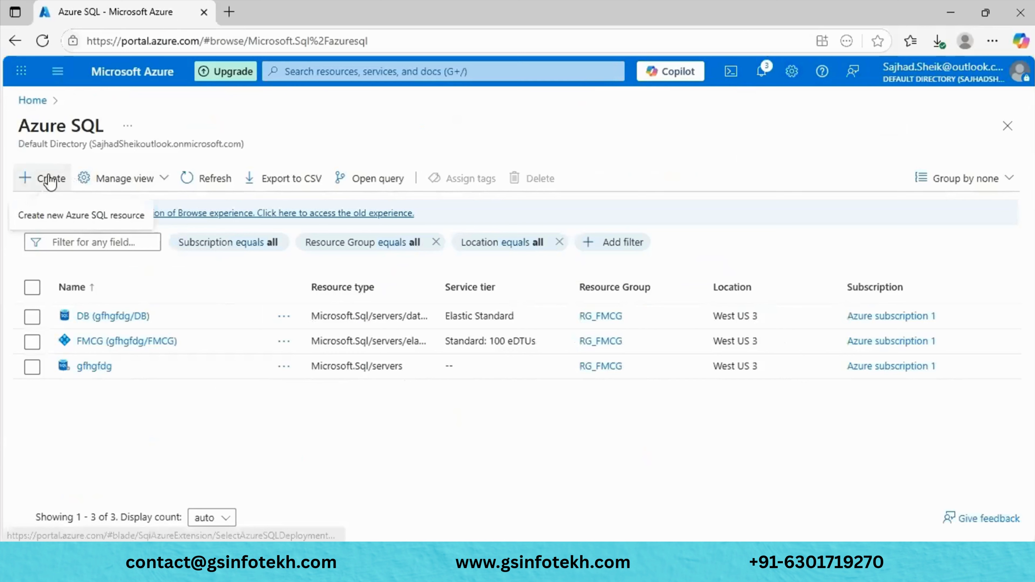
left_click(50, 182)
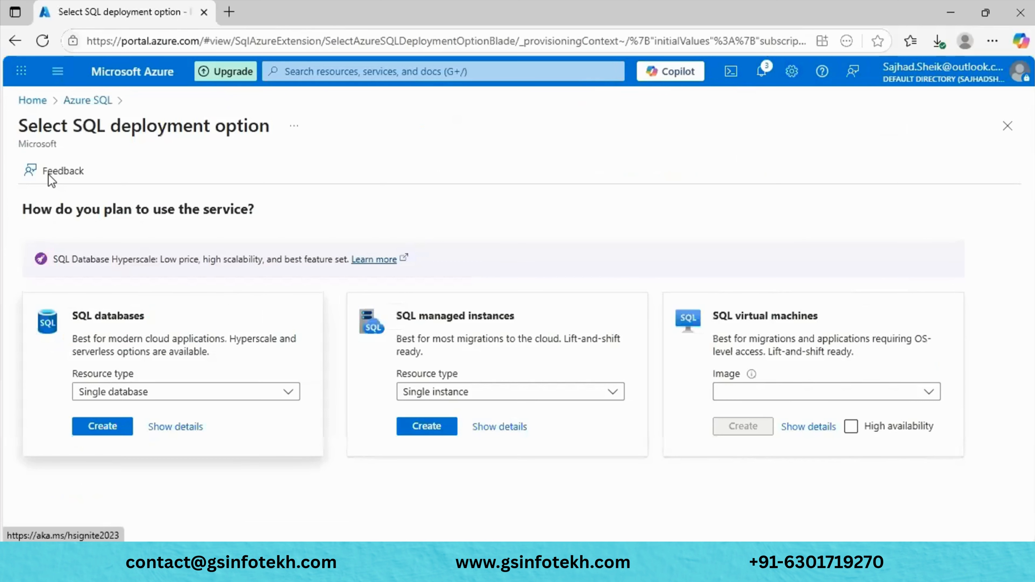
left_click(147, 398)
left_click(121, 413)
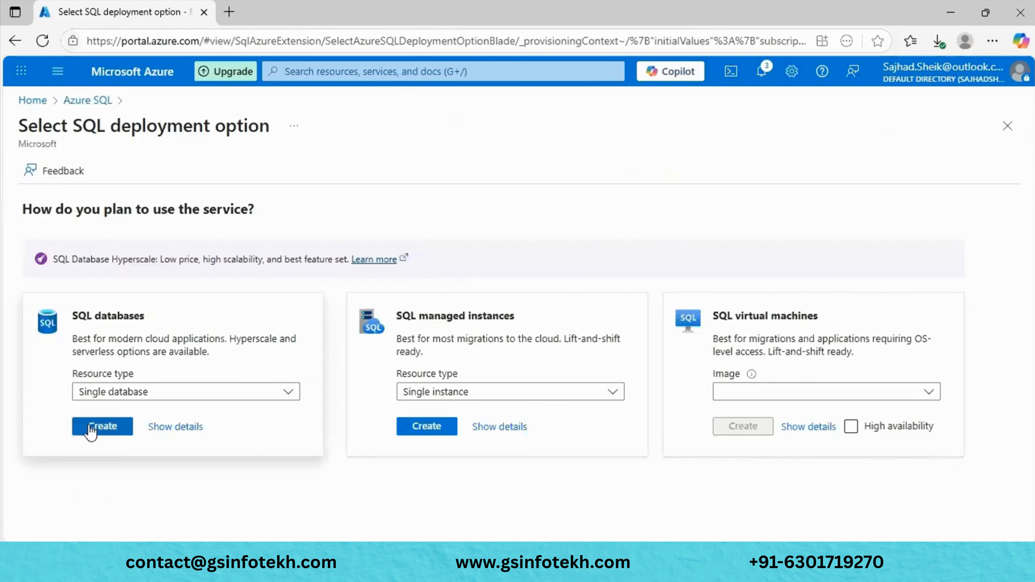
left_click(91, 428)
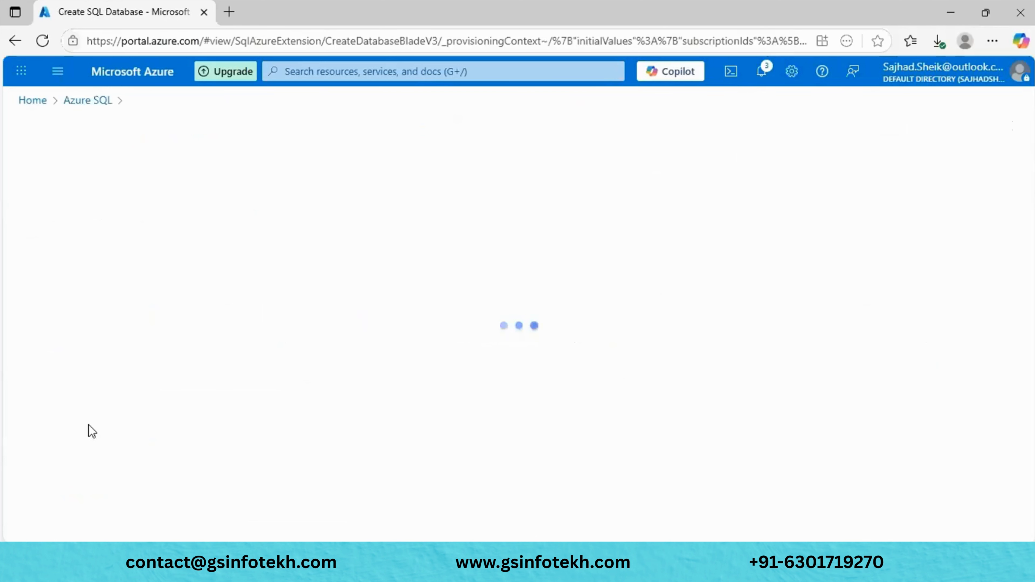
- Set 'Want to use SQL elastic pool?' to Yes, select the FMCG pool, and review the form
scroll(198, 346, "down", 5)
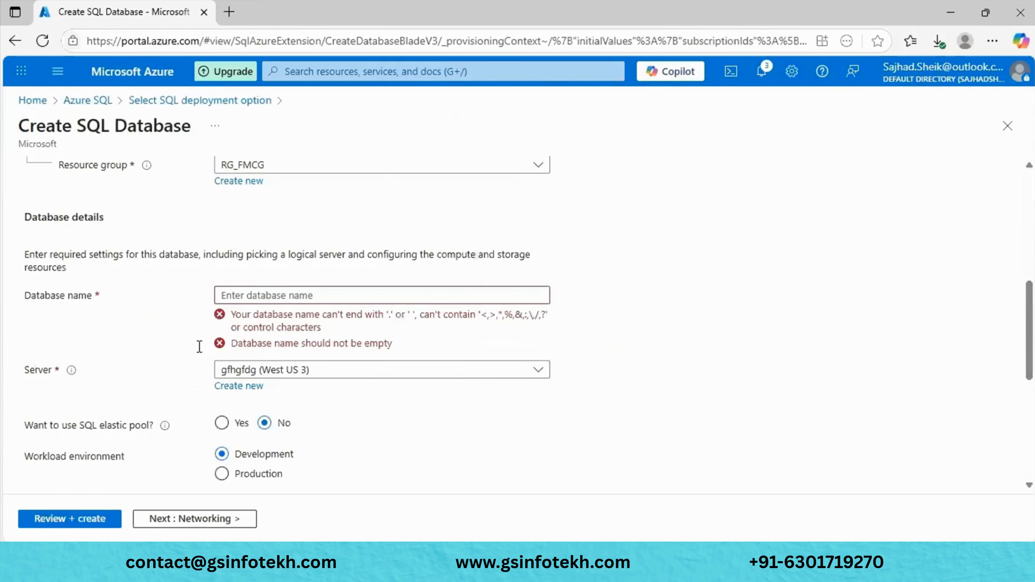
scroll(199, 346, "up", 3)
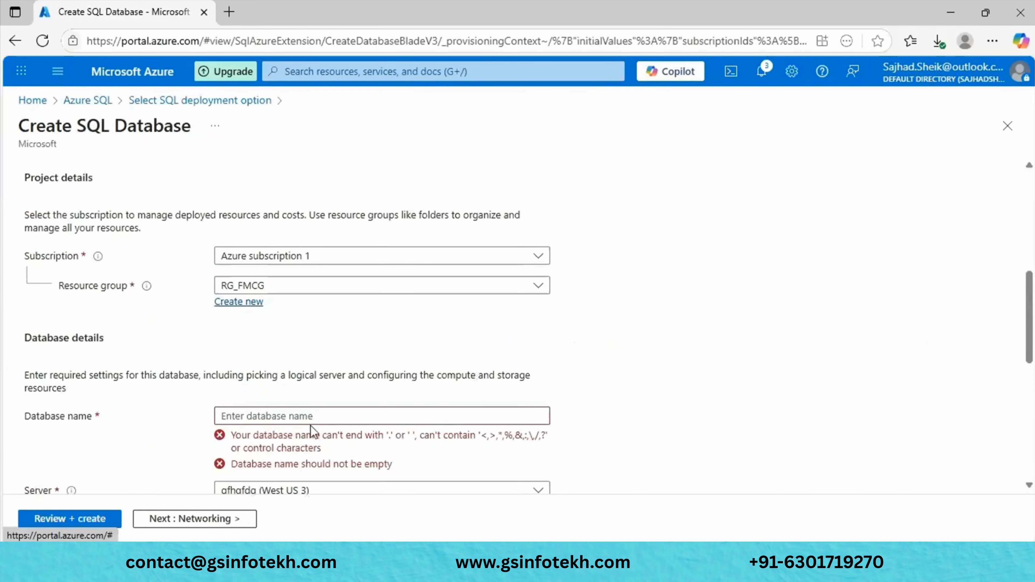
scroll(311, 426, "down", 10)
scroll(382, 302, "up", 7)
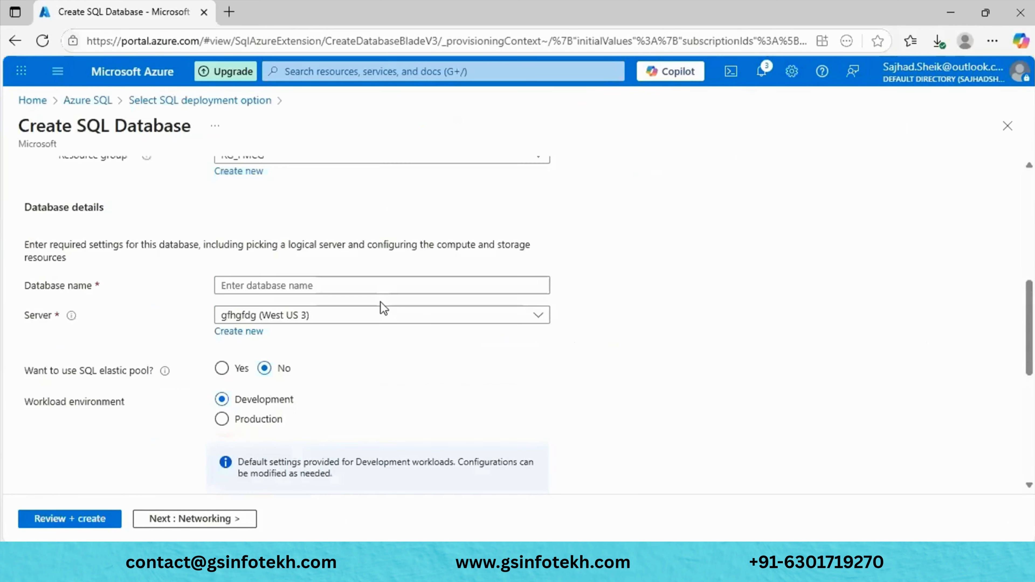
left_click(222, 369)
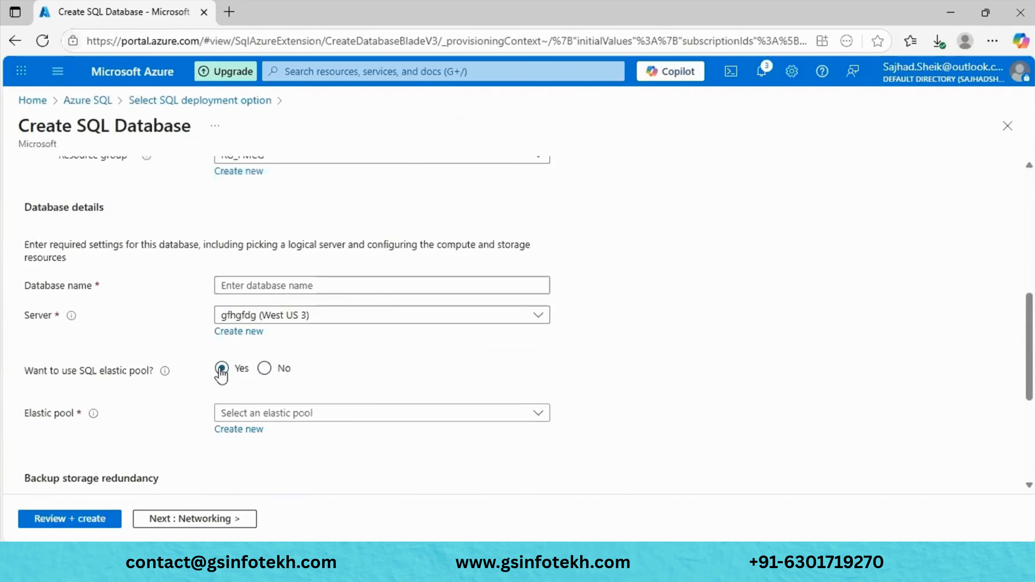
left_click(384, 414)
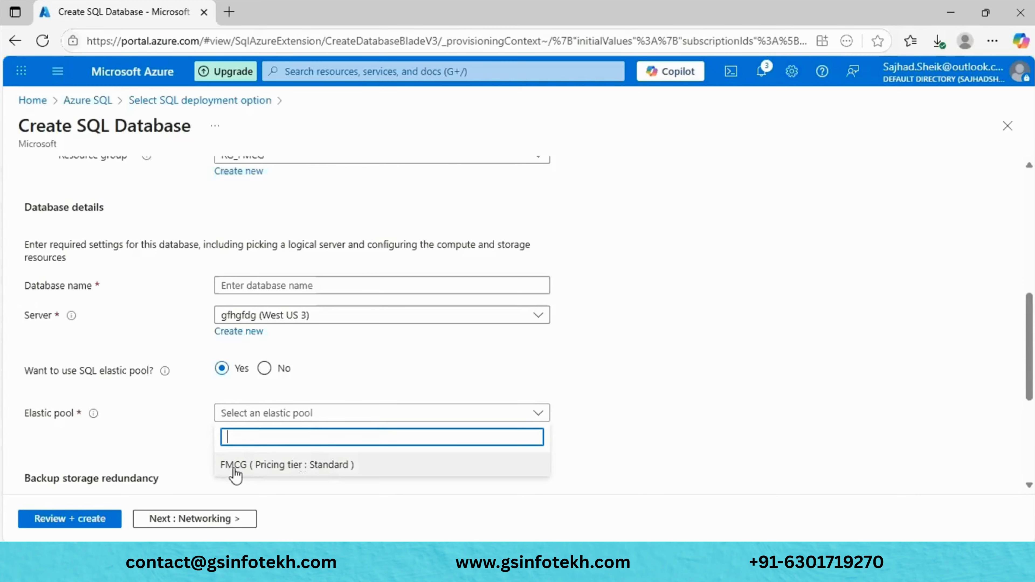
left_click(324, 466)
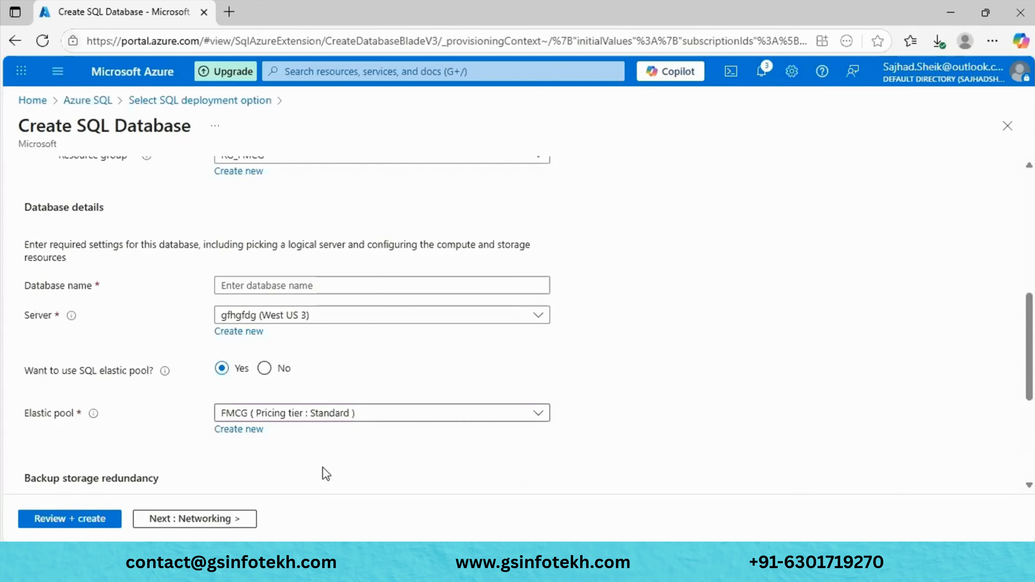
scroll(325, 473, "down", 5)
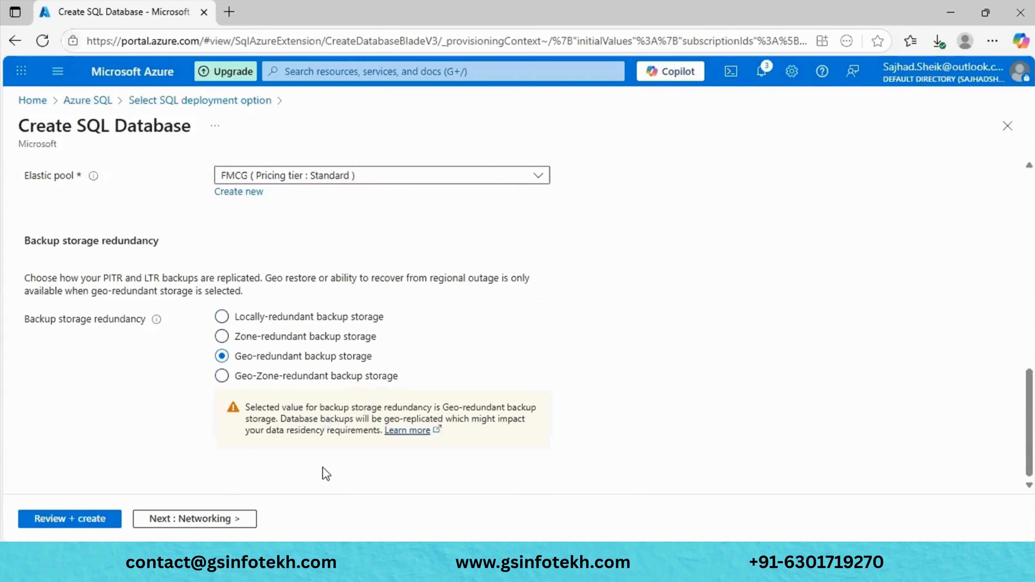
scroll(326, 474, "up", 10)
scroll(324, 474, "down", 7)
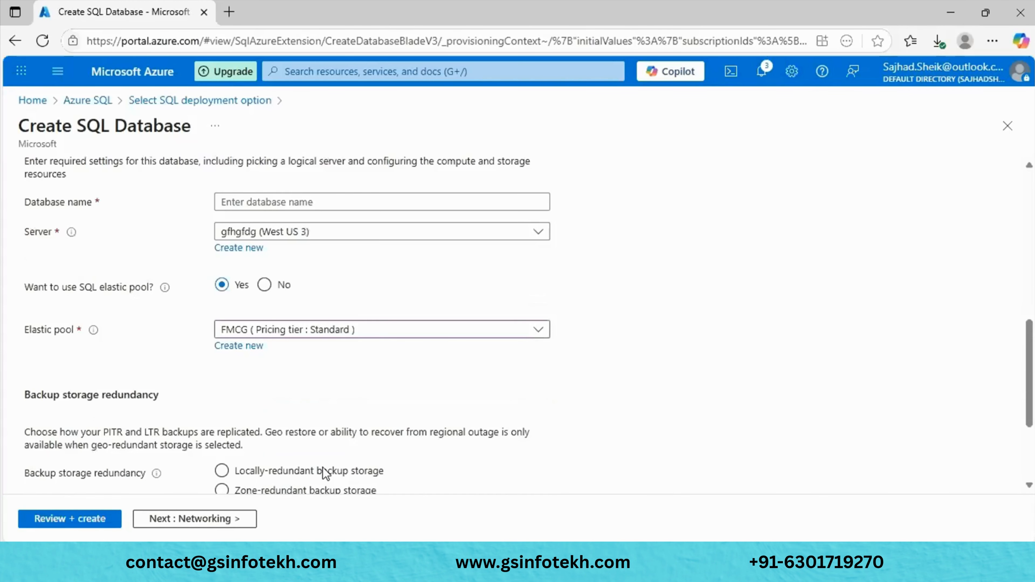
scroll(324, 471, "down", 3)
scroll(325, 474, "up", 5)
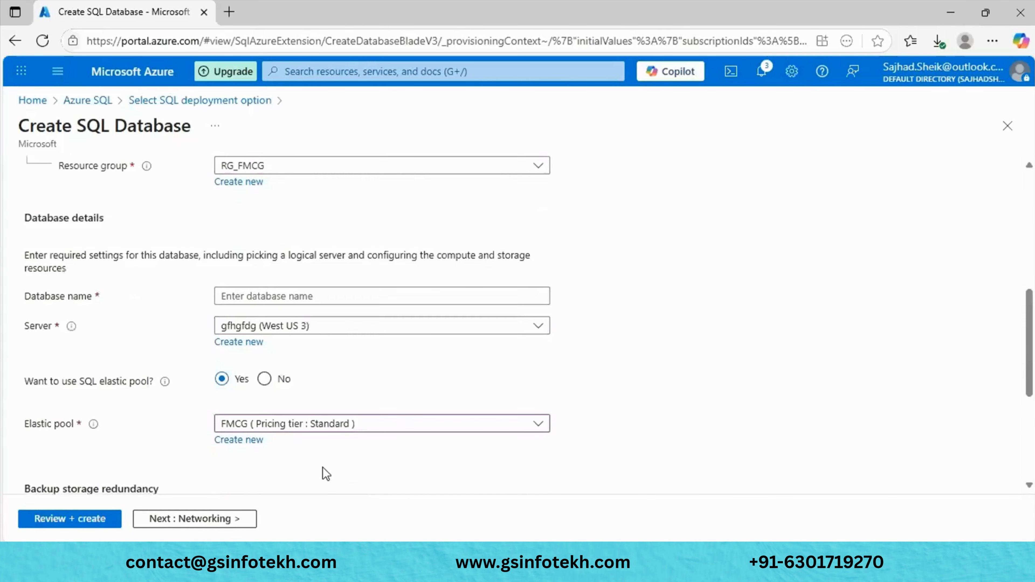
scroll(324, 474, "up", 6)
scroll(324, 471, "down", 10)
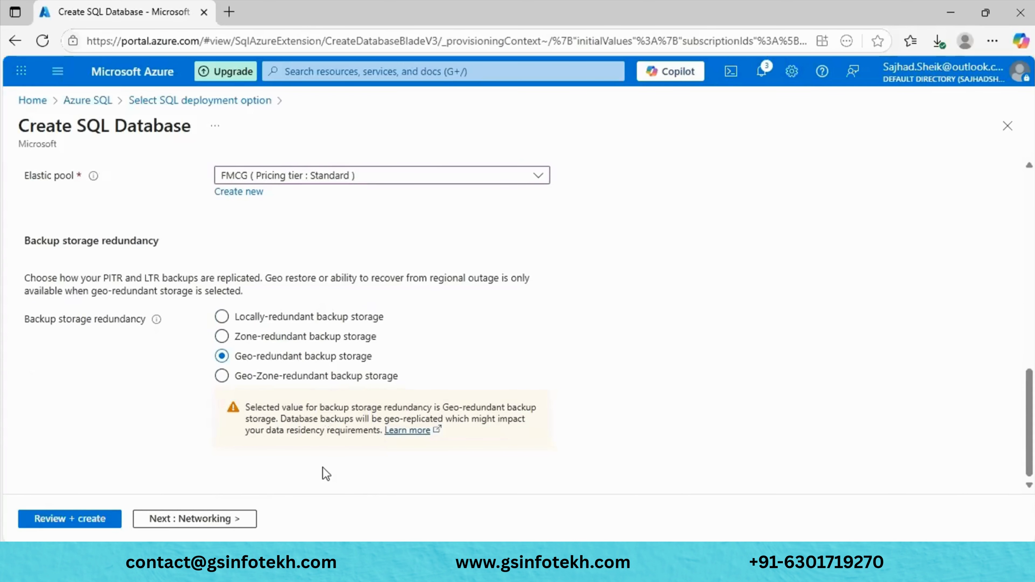
scroll(323, 467, "up", 4)
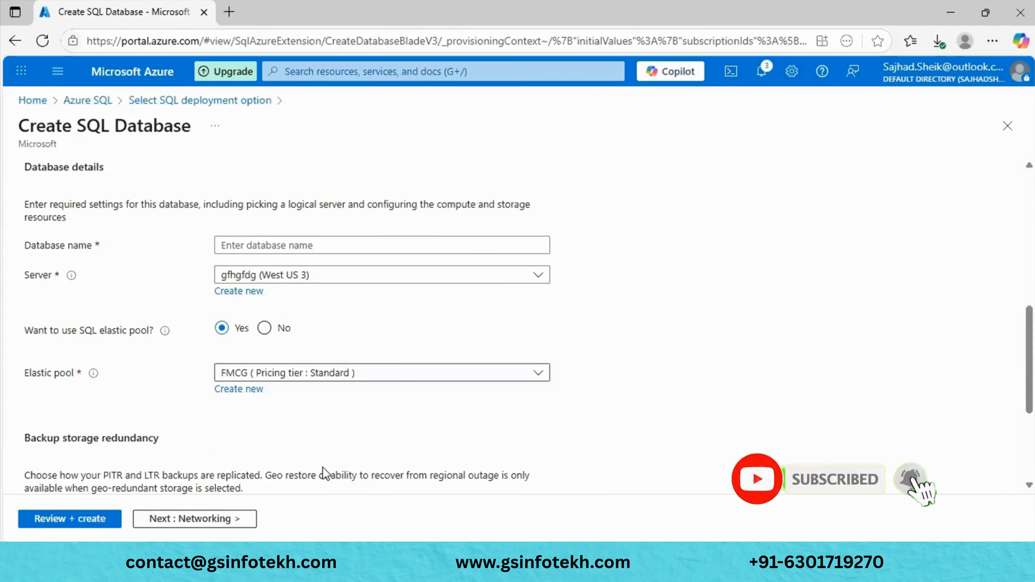
scroll(327, 469, "up", 10)
scroll(387, 416, "down", 3)
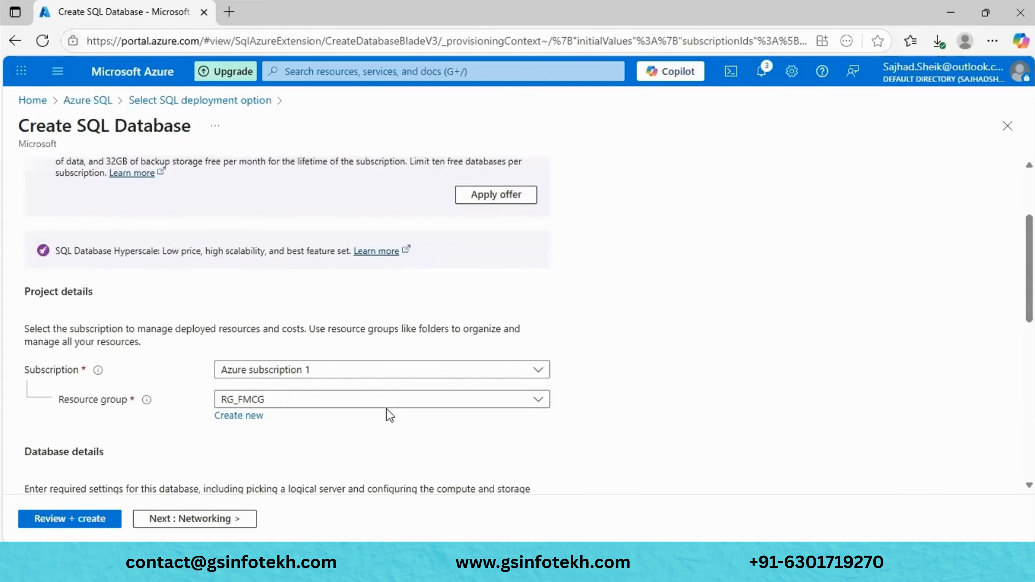
scroll(387, 416, "up", 3)
scroll(387, 413, "down", 3)
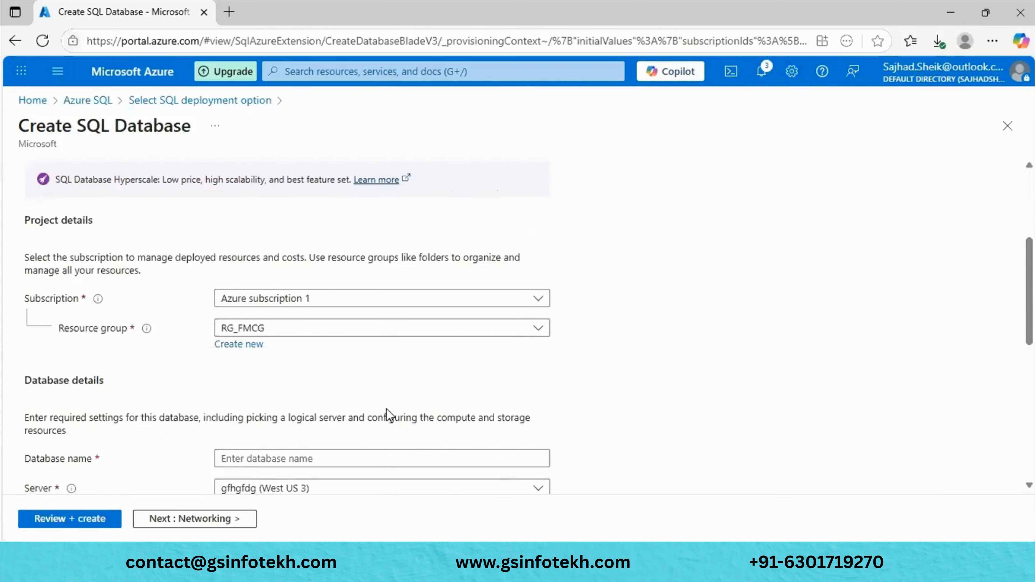
scroll(387, 414, "down", 3)
scroll(389, 414, "down", 3)
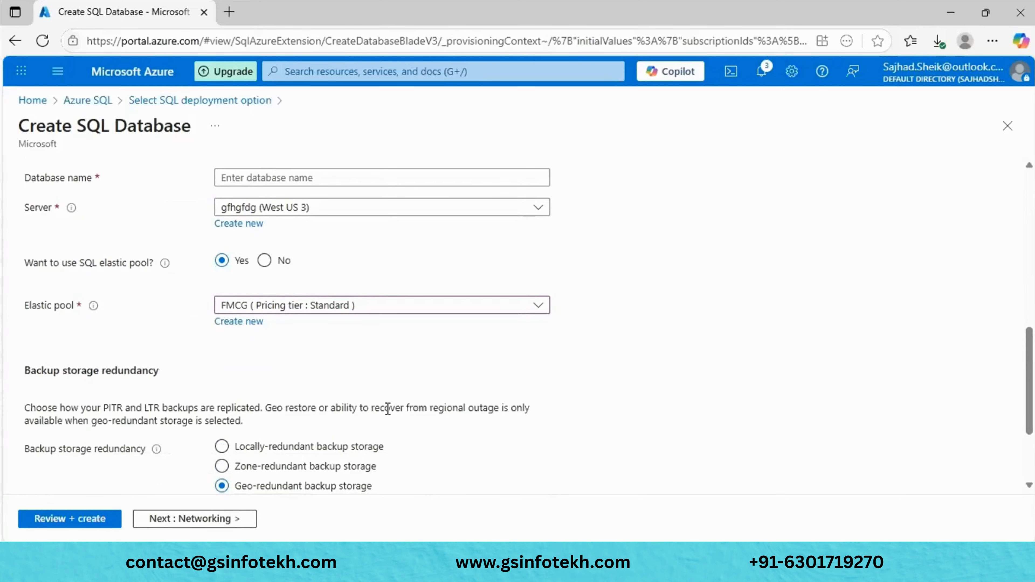
- In the Notepad++ notes, add the heading 'THERE Types of tiers' below the existing text
mouse_move(594, 535)
left_click(539, 482)
left_click(281, 406)
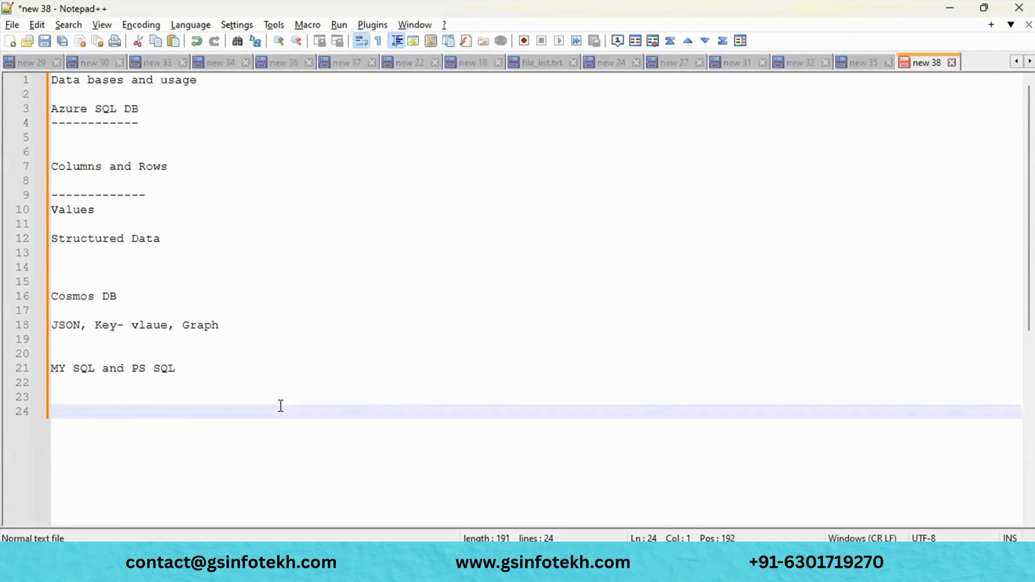
key("Return")
key("Return")
key("Return")
key("Return")
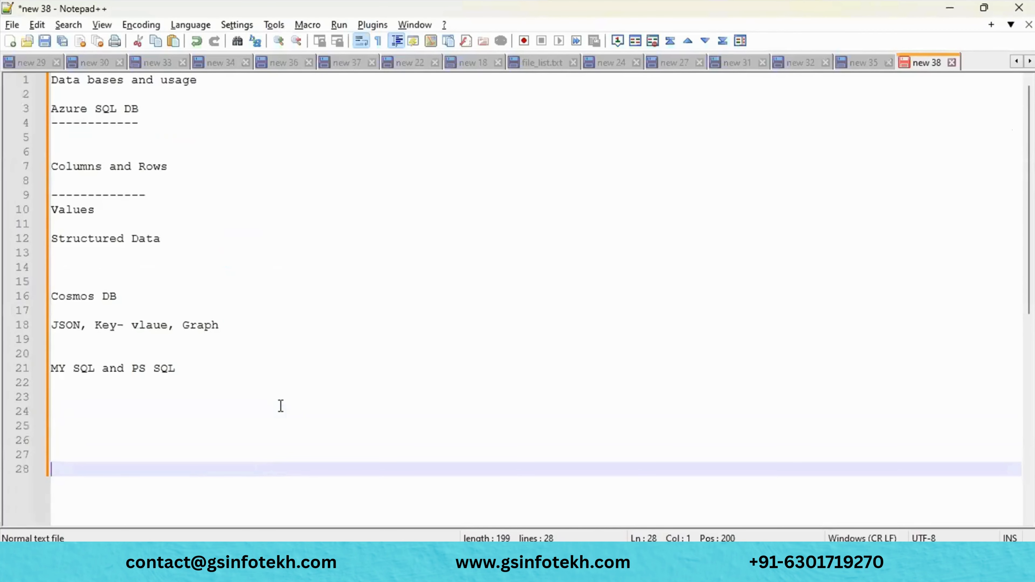
type("THERE Types o")
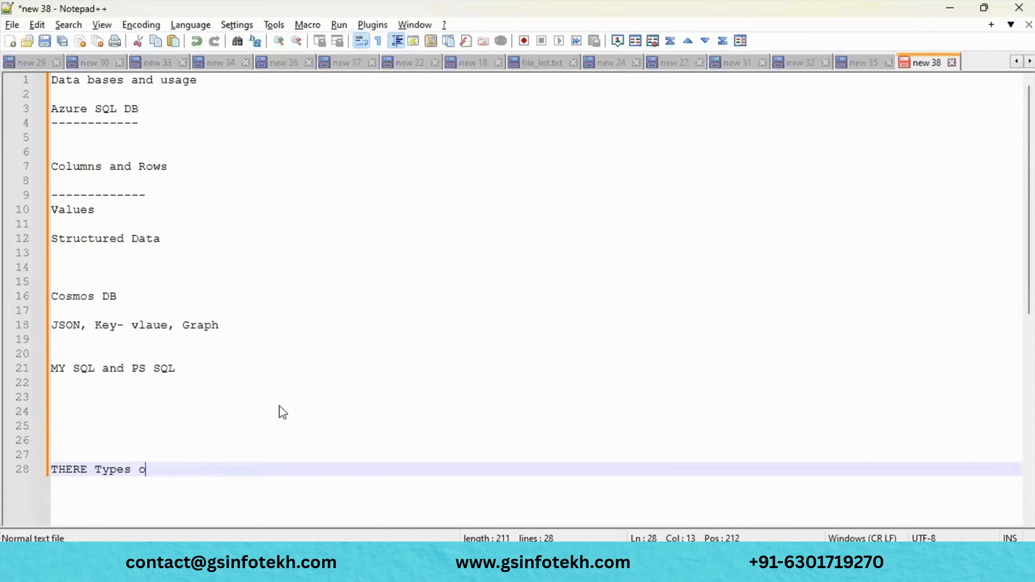
type("f tiers")
key("Return")
key("Return")
key("Return")
- Add the lines 'Elastic', 'Vcore' and 'DTU' under the heading, fixing typos
type("E")
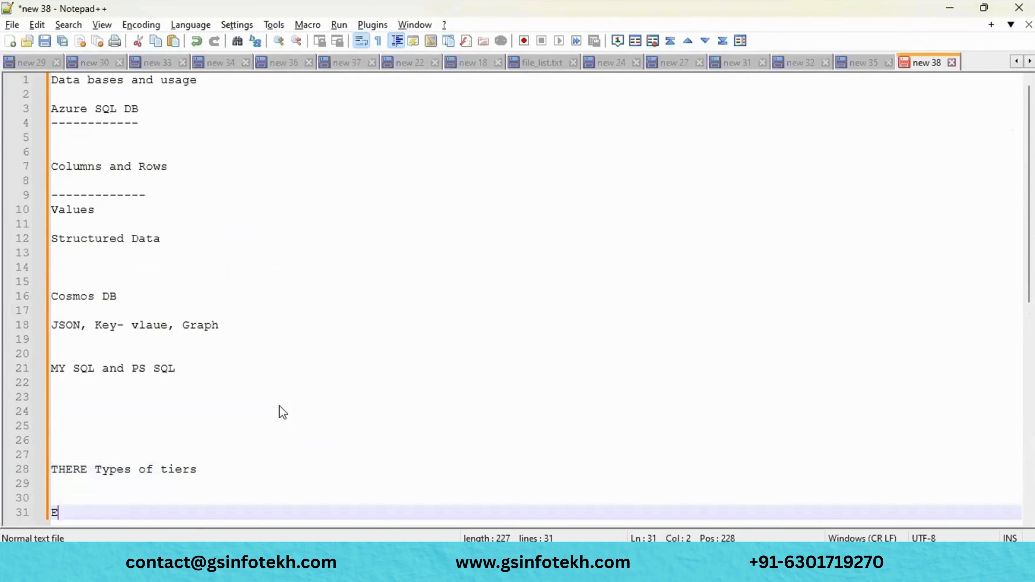
type("lastic")
key("Return")
key("Return")
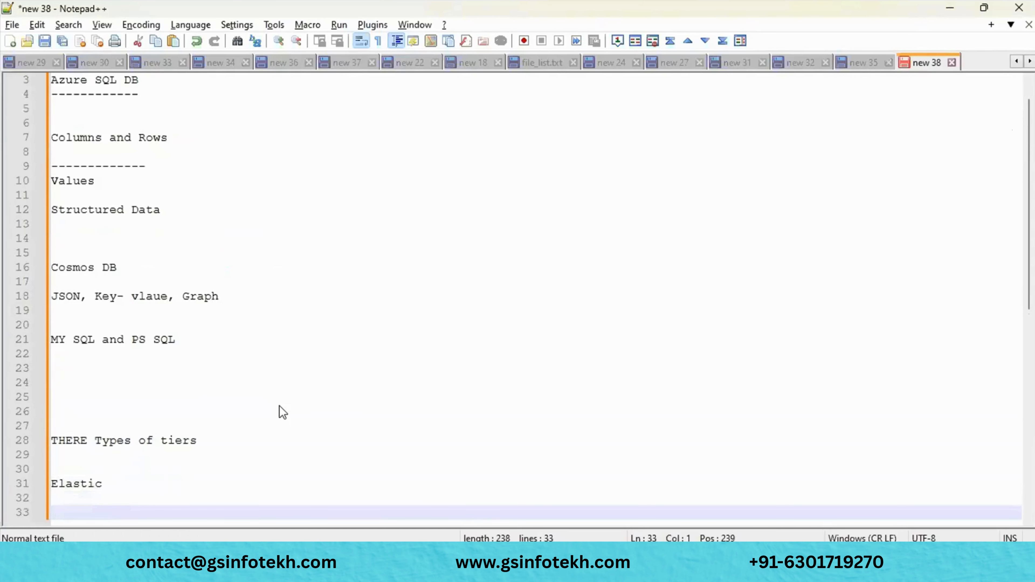
type("Vcod")
type("e")
key("BackSpace")
key("BackSpace")
type("re")
key("Return")
type("DT")
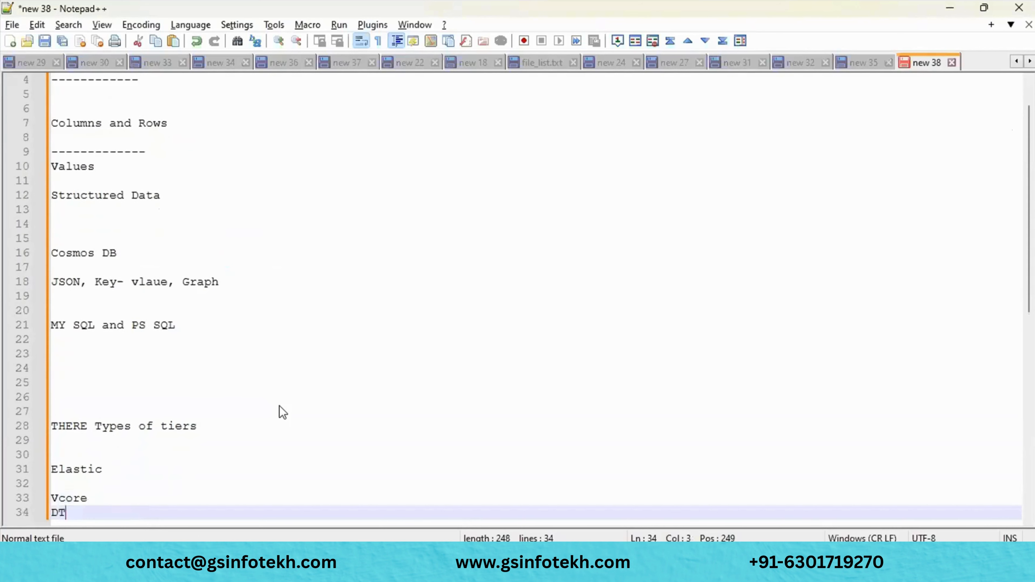
type("Y")
key("BackSpace")
type("u")
key("BackSpace")
key("BackSpace")
type("U")
- Change Elastic to 'Elastic -' and list regions APAC, JP, AU, US below it
left_click(138, 466)
type("-")
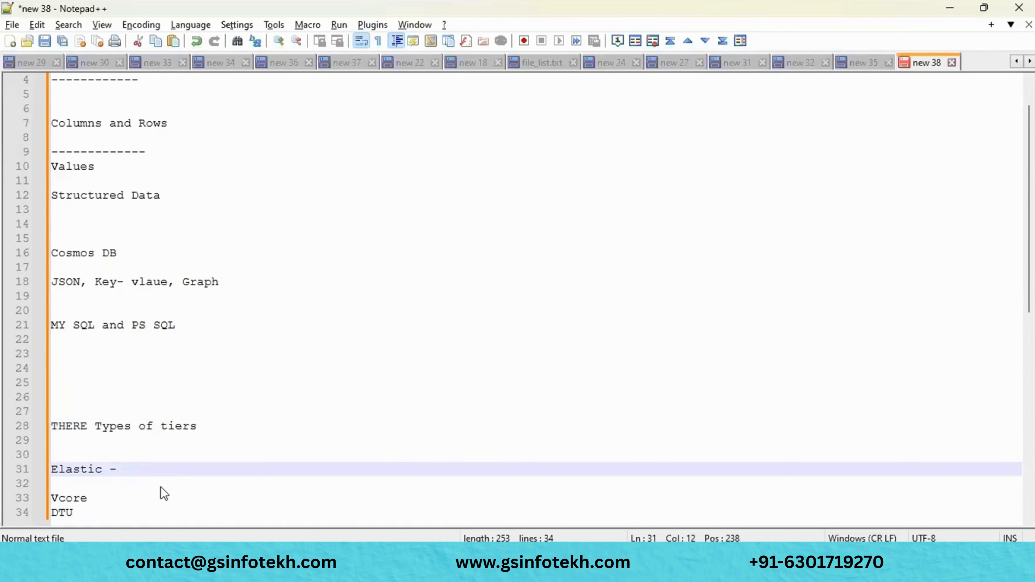
key("Return")
key("Return")
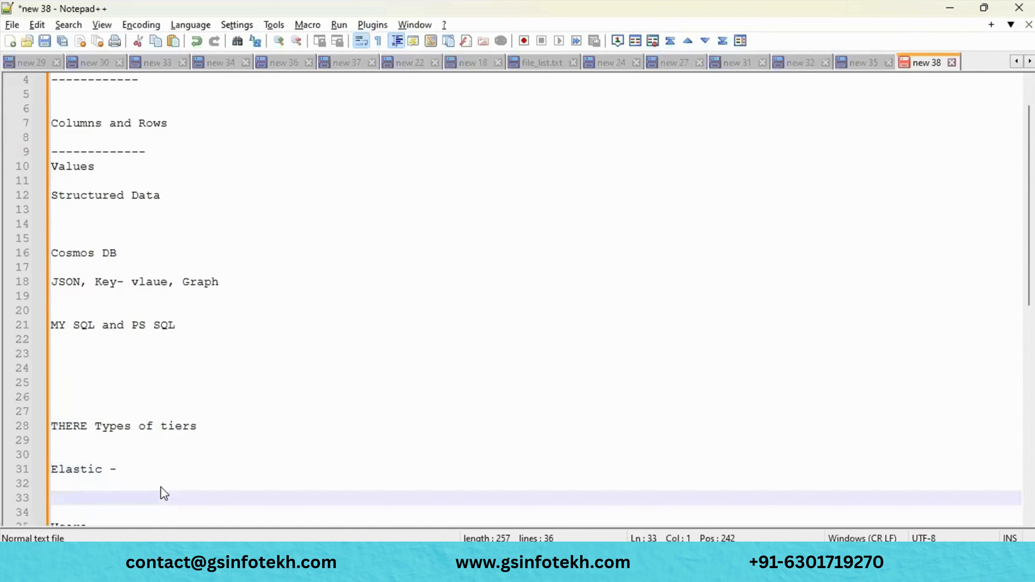
scroll(161, 487, "down", 2)
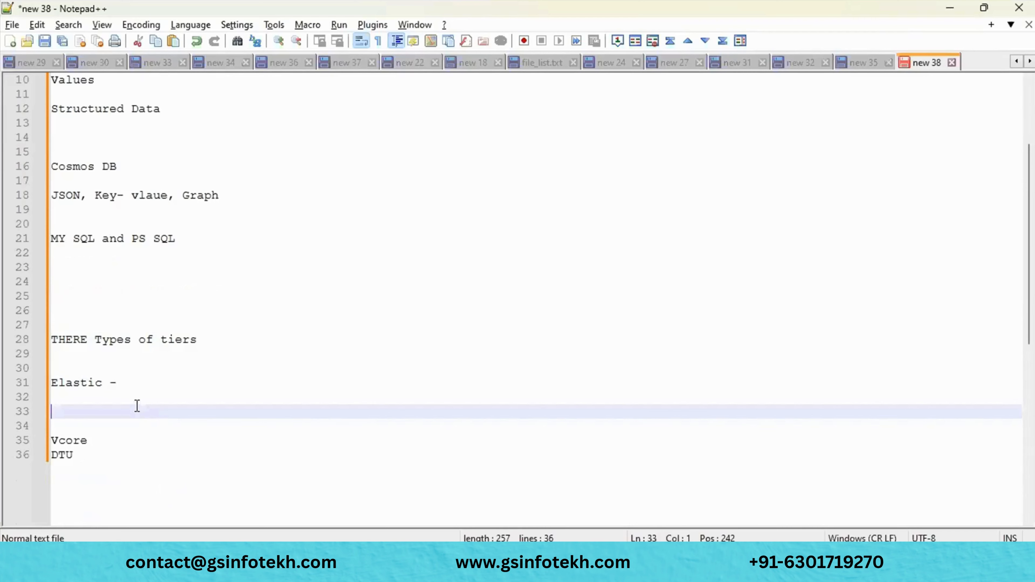
type("APAC,")
key("Return")
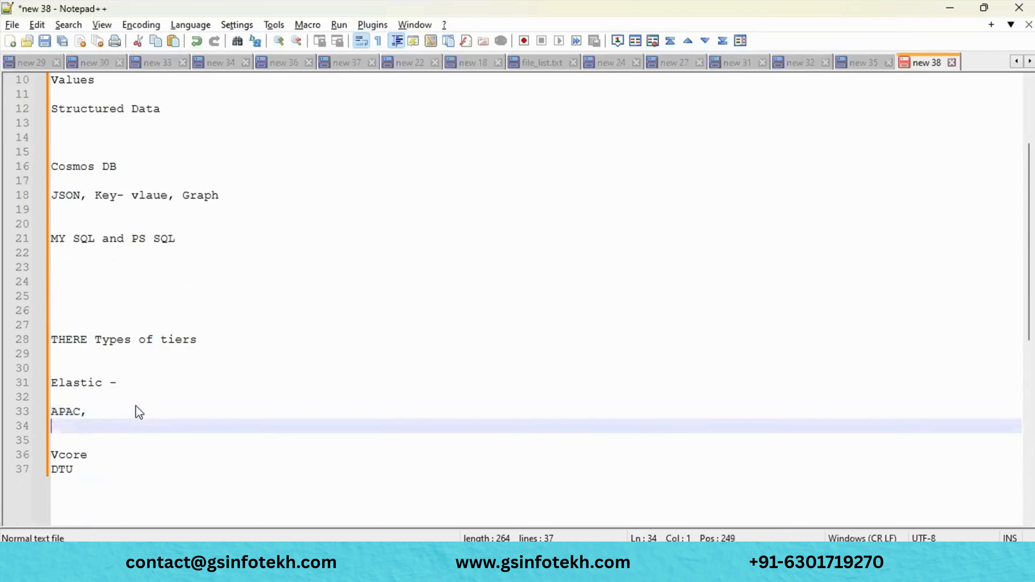
type("JP,")
key("Return")
type("A")
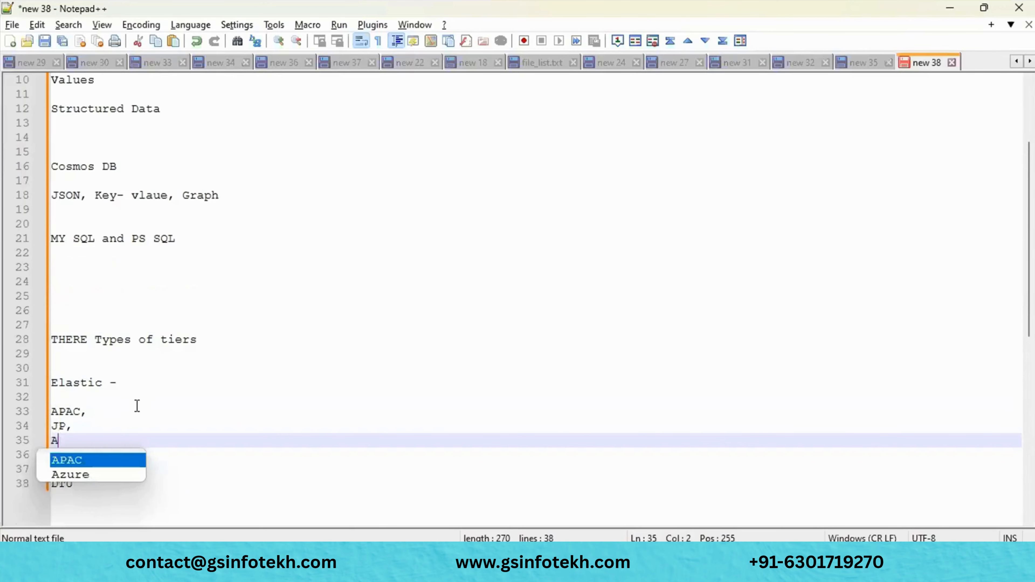
key("Escape")
type("U,")
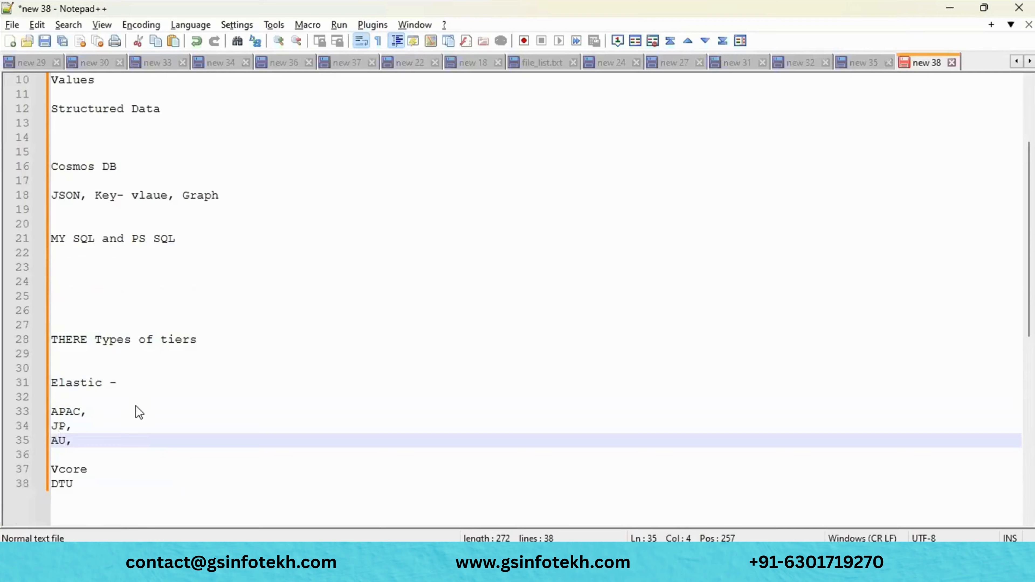
key("Return")
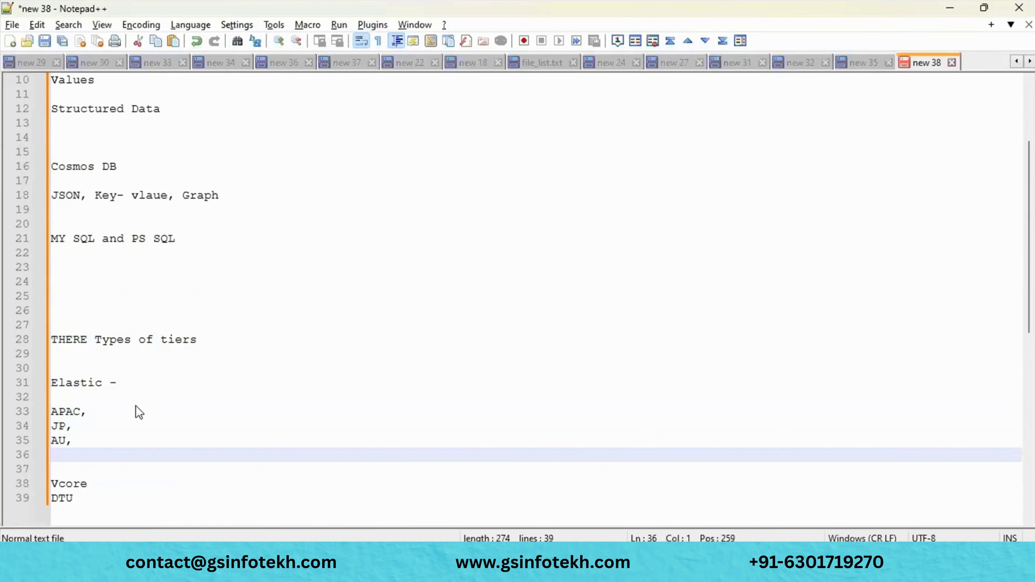
type("US")
- Add 'Data Bases' on the line below the region list
left_click_drag(74, 454, 45, 409)
left_click(86, 466)
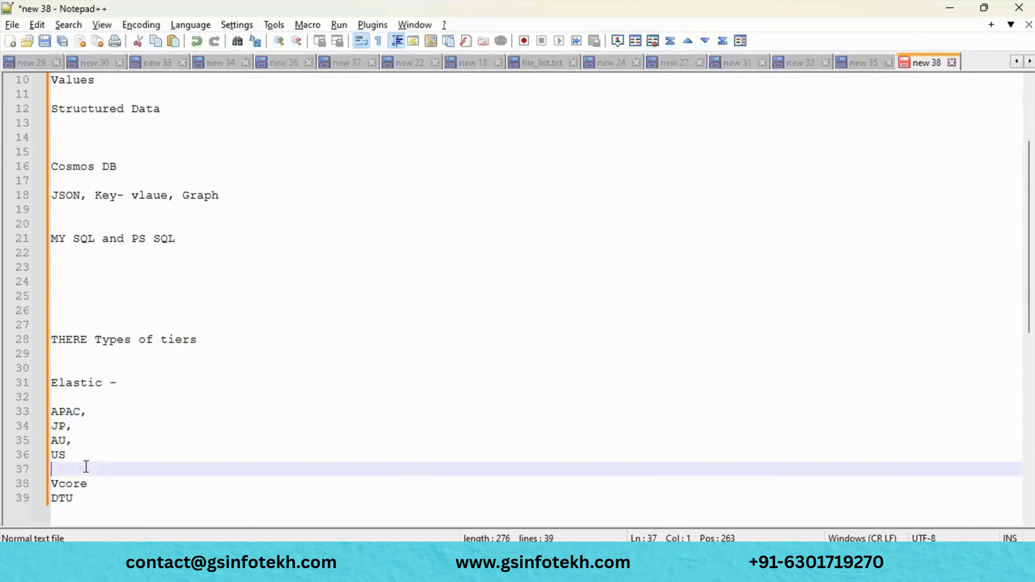
type("D")
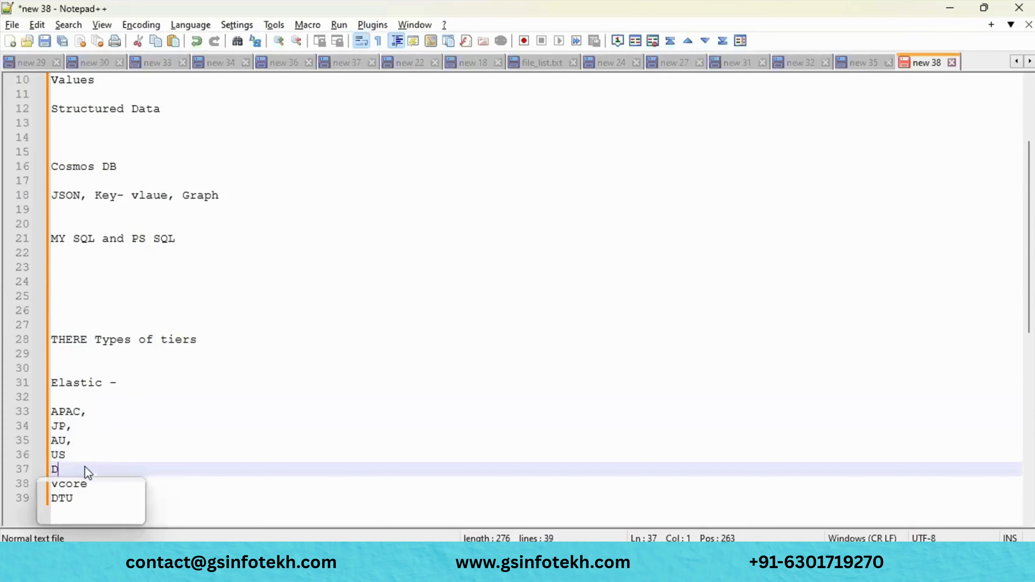
type("ata Bases")
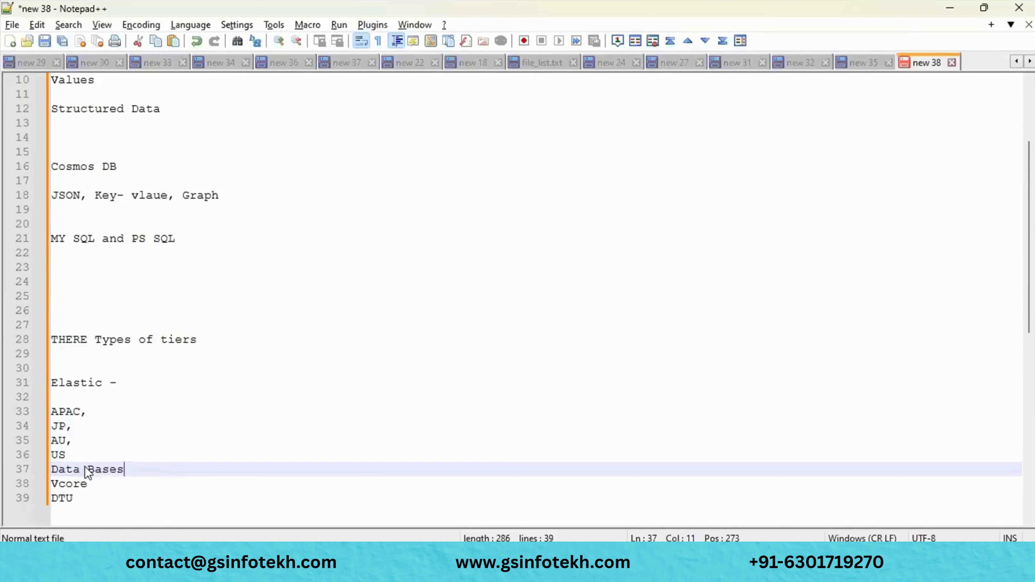
key("Return")
key("Return")
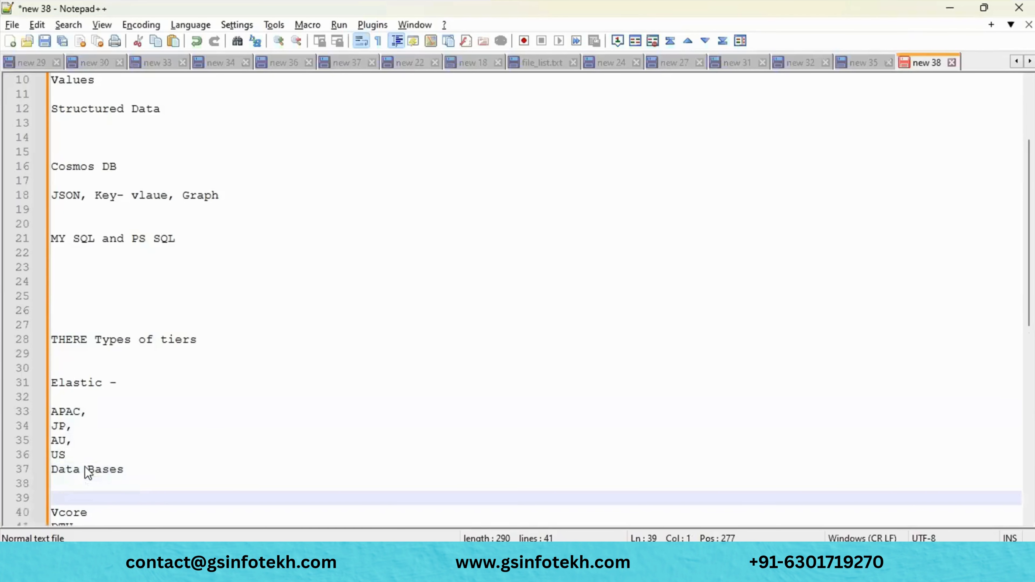
- On a new line below Data Bases, type 'Server -> CPU and Memory ->'
key("Up")
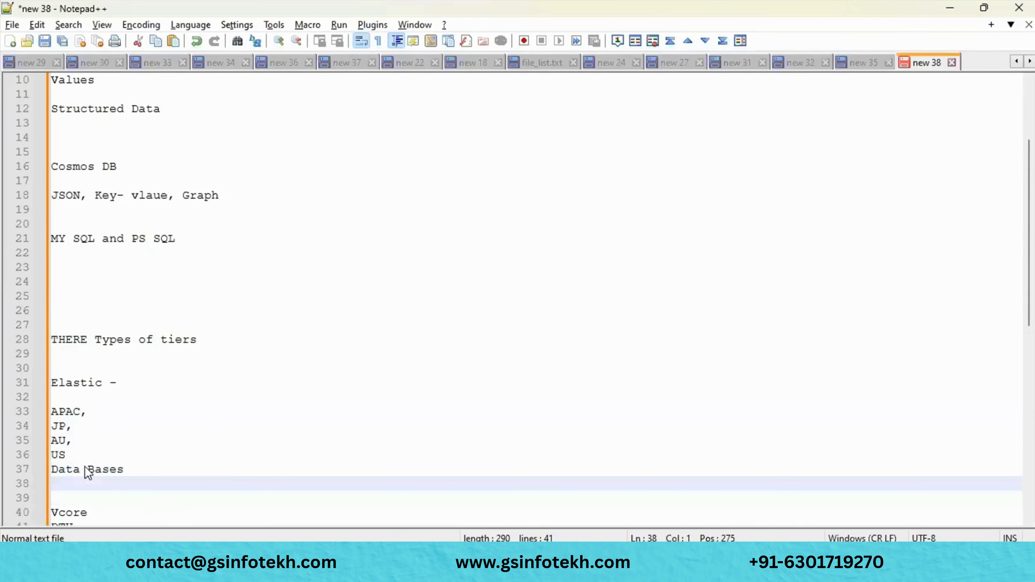
key("Return")
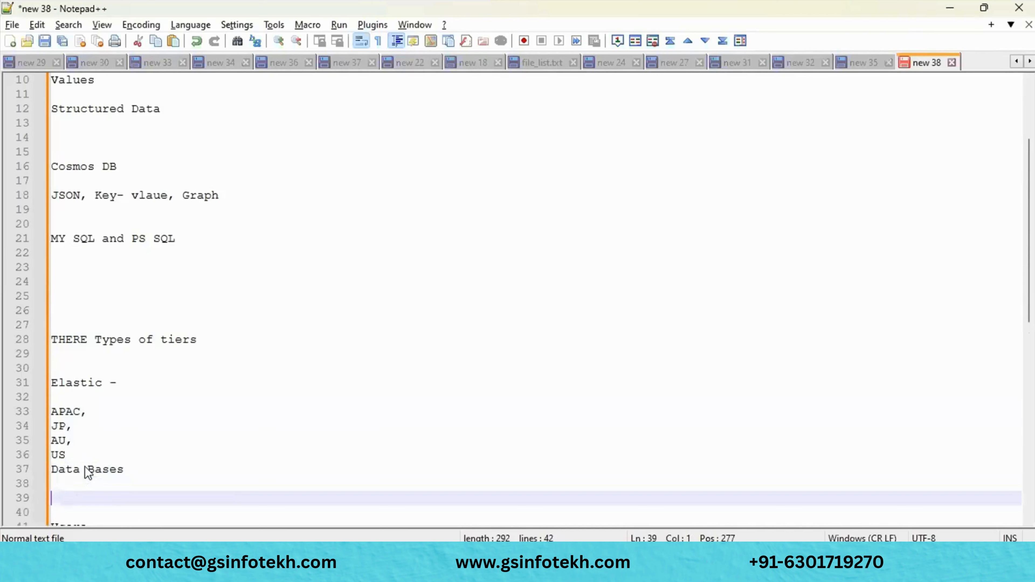
type("SErve")
key("BackSpace")
key("BackSpace")
key("BackSpace")
key("BackSpace")
type("erver -> ")
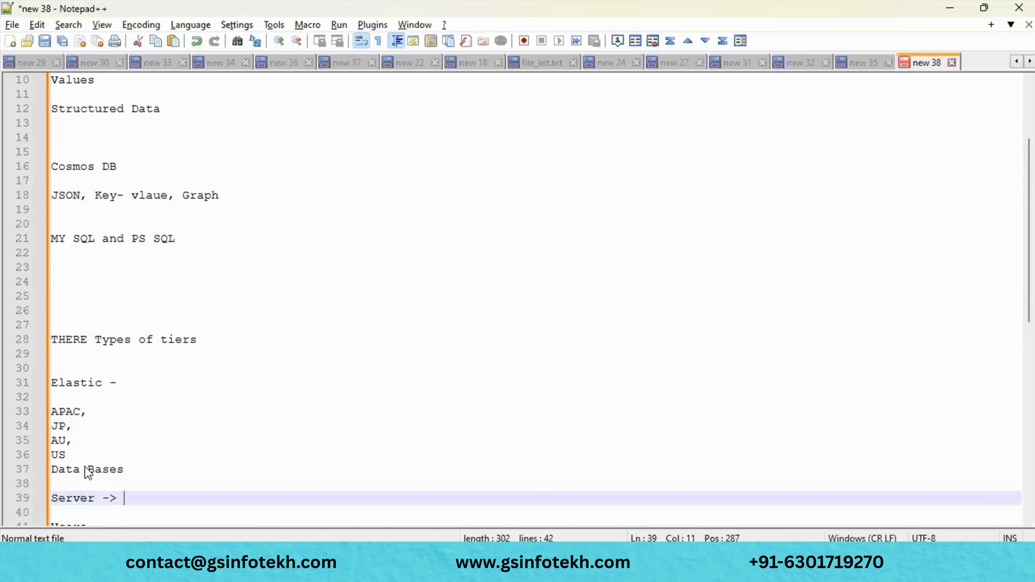
type("CPU, an")
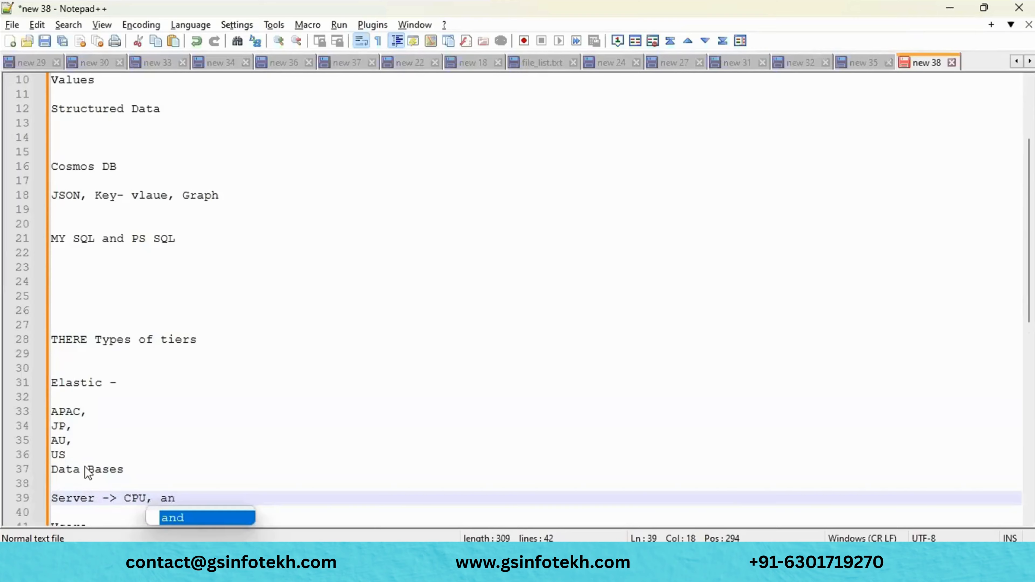
key("BackSpace")
key("BackSpace")
key("BackSpace")
key("BackSpace")
type("and ")
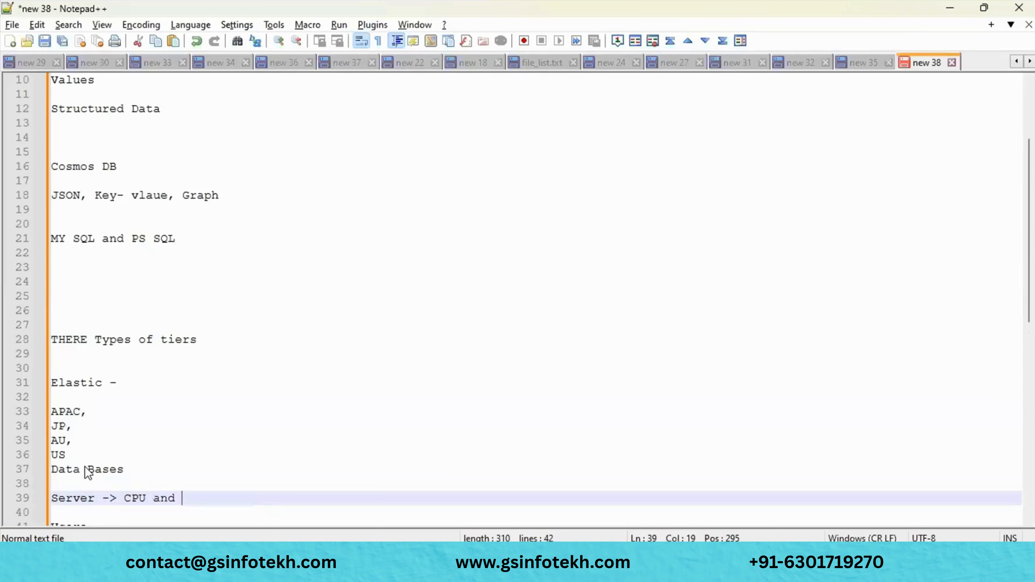
type("Memory")
type("->")
- Append 'New Server ->' to the server line
scroll(153, 424, "down", 2)
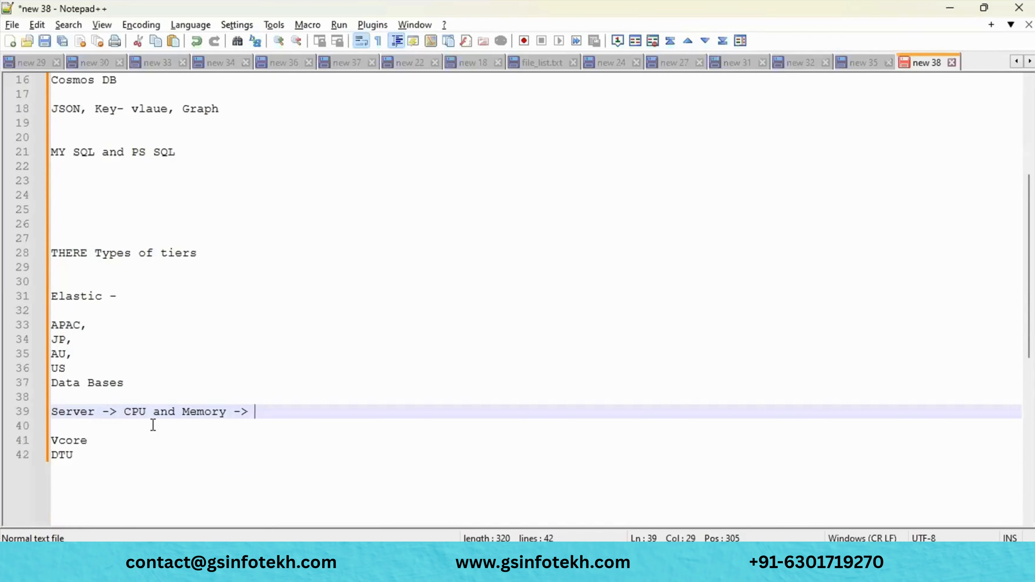
left_click(70, 420)
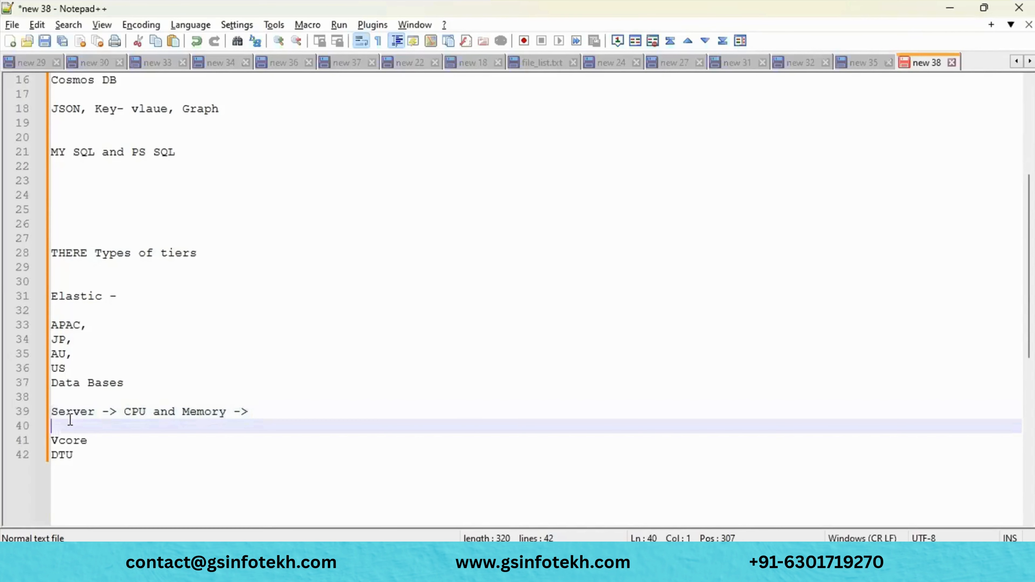
left_click(73, 412)
double_click(74, 411)
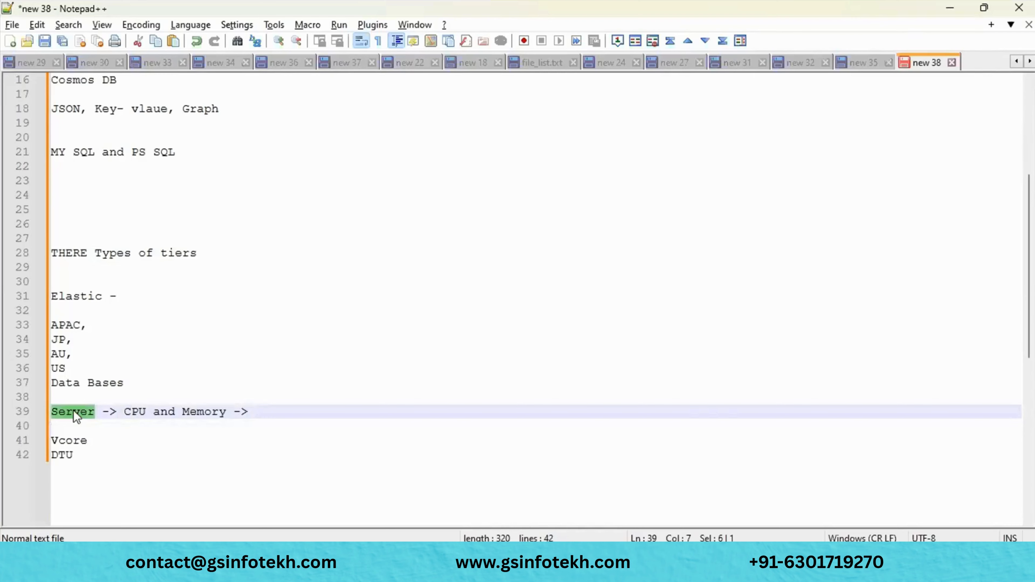
left_click(270, 408)
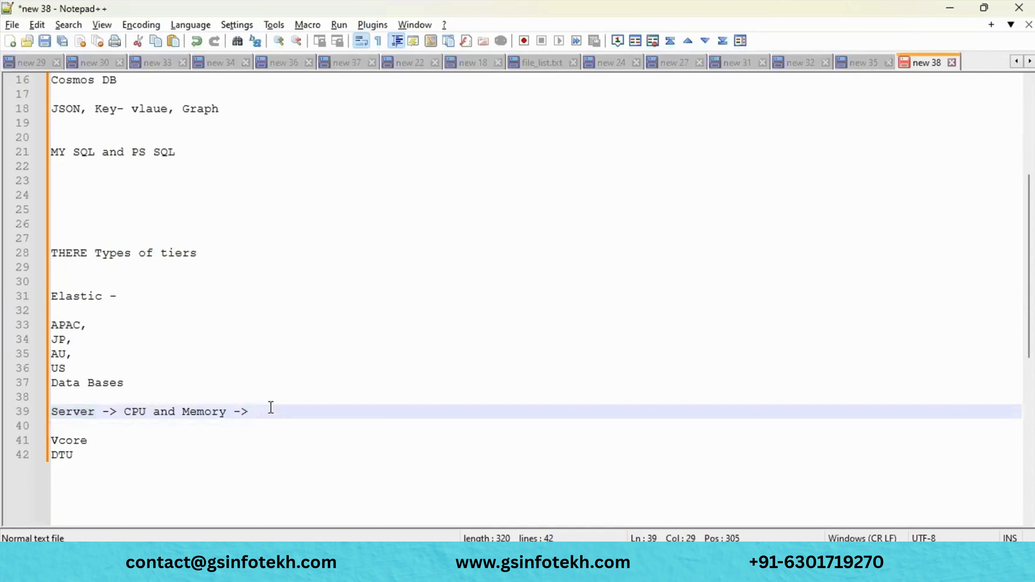
double_click(65, 412)
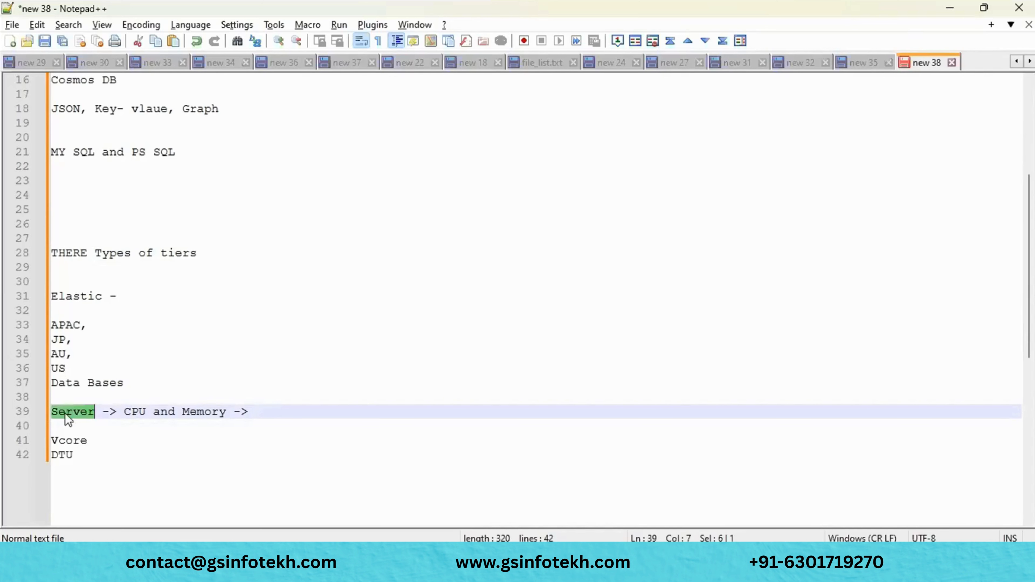
left_click(273, 413)
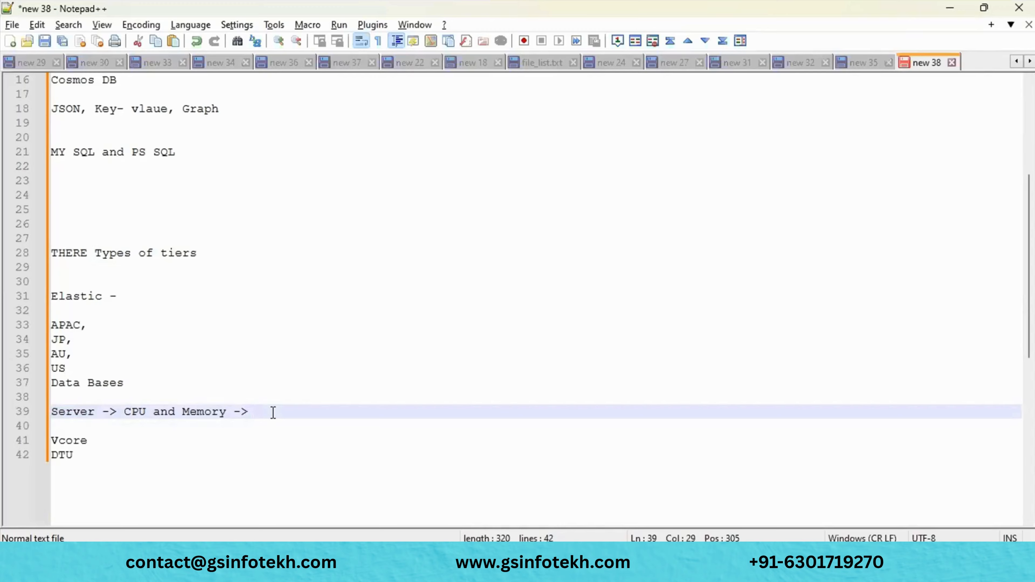
type("New S")
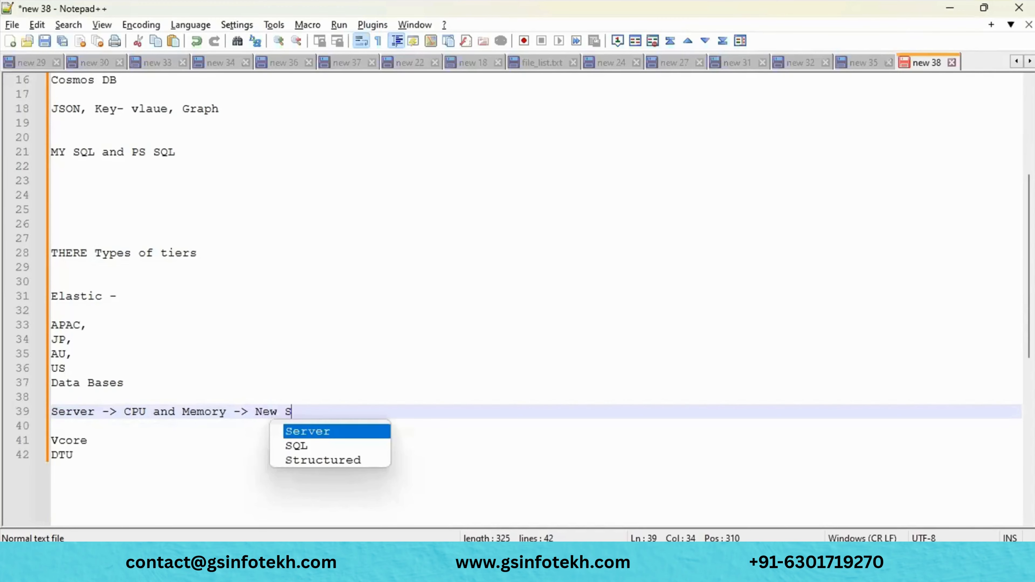
type("erver -")
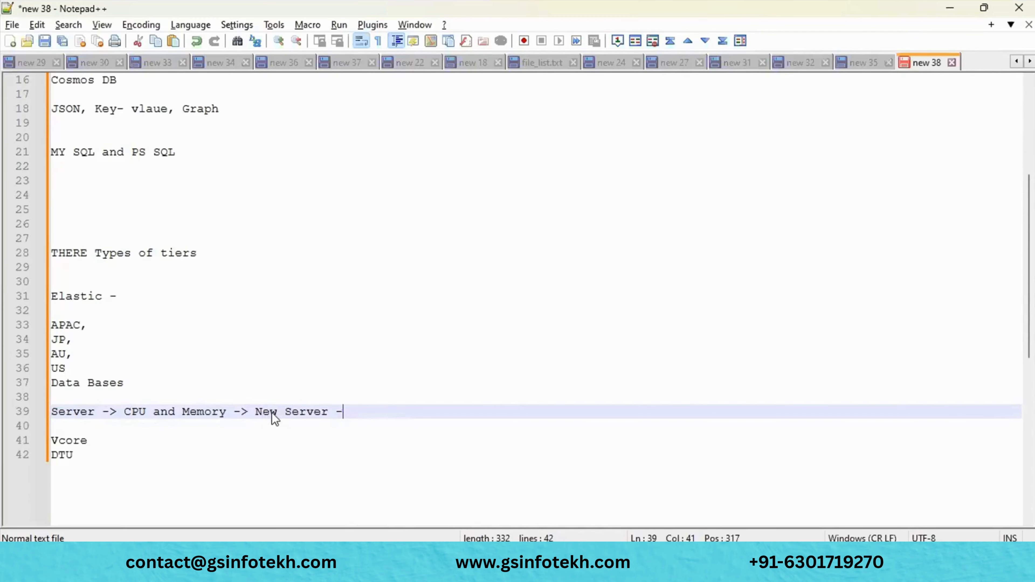
type(">")
- Start a new line reading '4 data bases -> $ servers' below the server note
left_click_drag(85, 366, 46, 330)
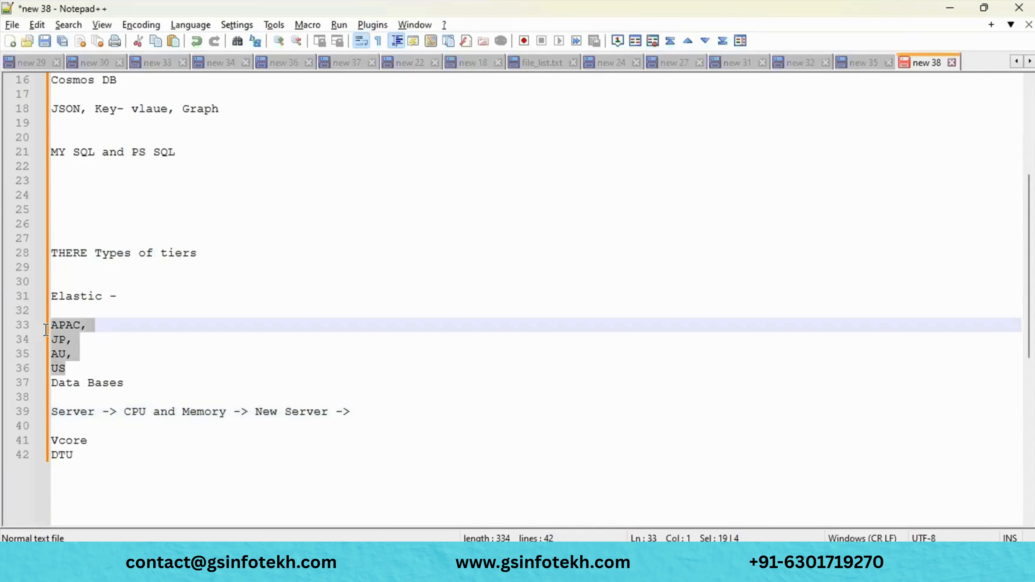
left_click(394, 410)
key("Return")
key("Return")
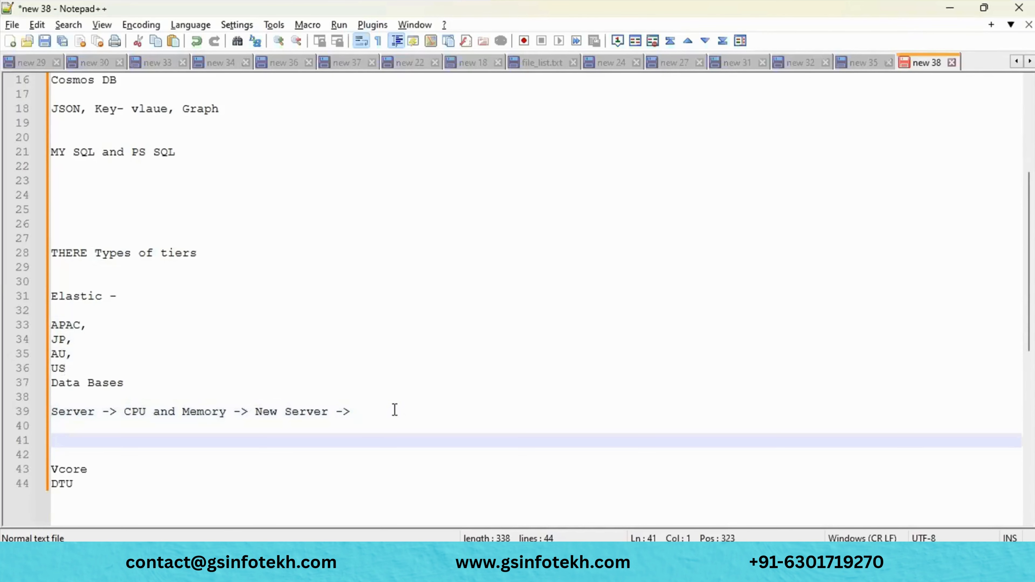
type("$ data bases")
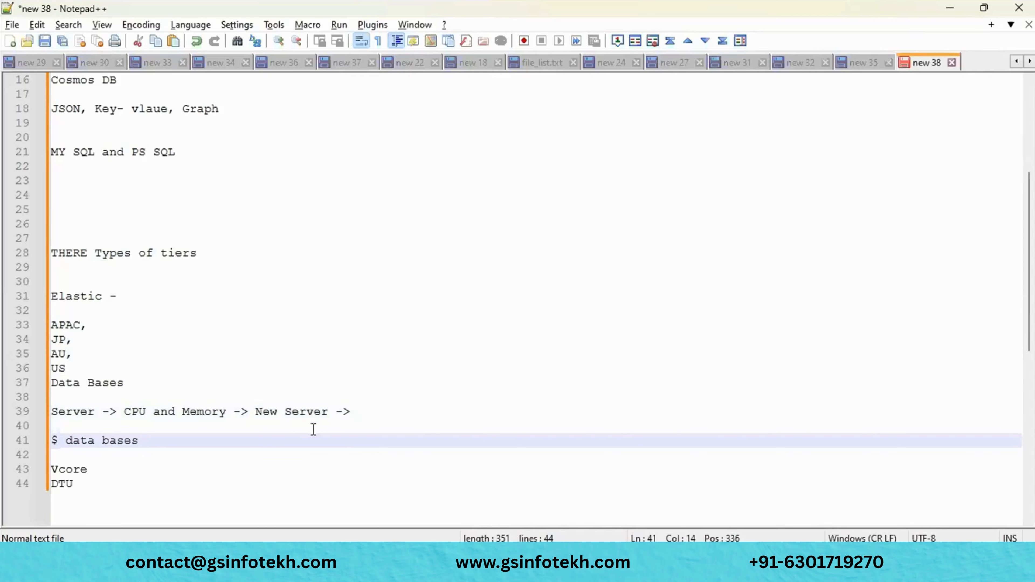
left_click(59, 440)
key("BackSpace")
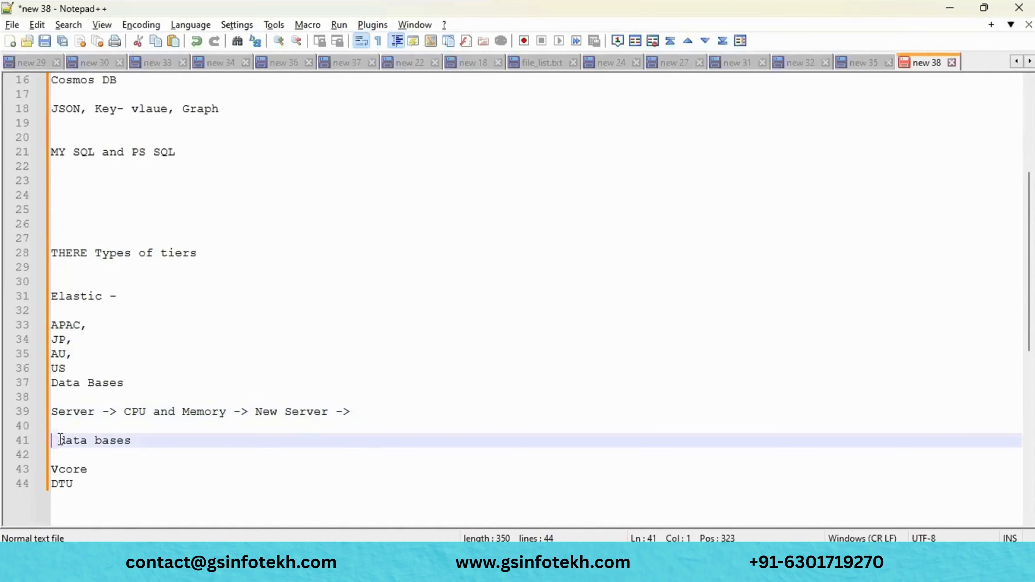
type("4")
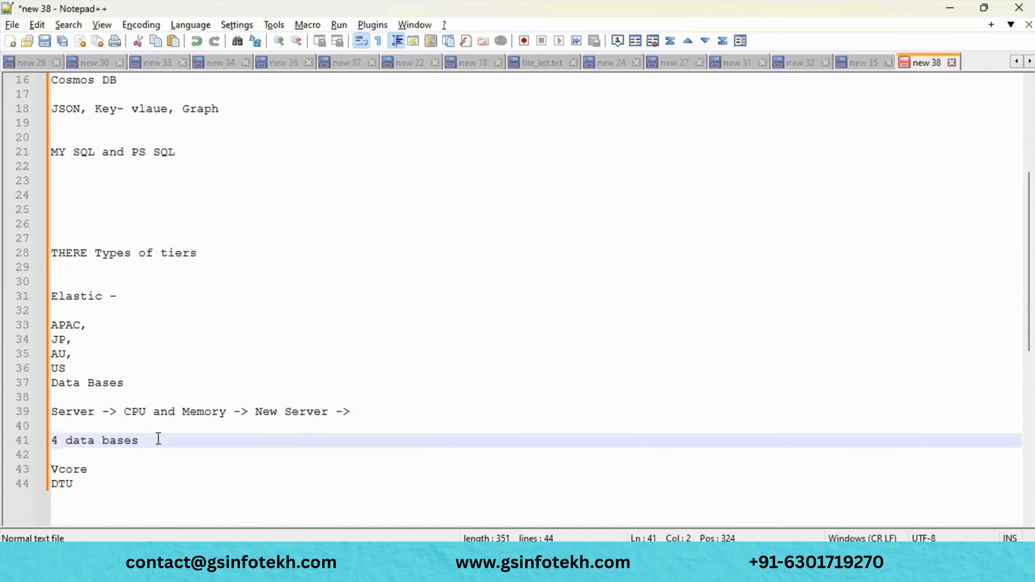
left_click(159, 439)
type("-> $ servers")
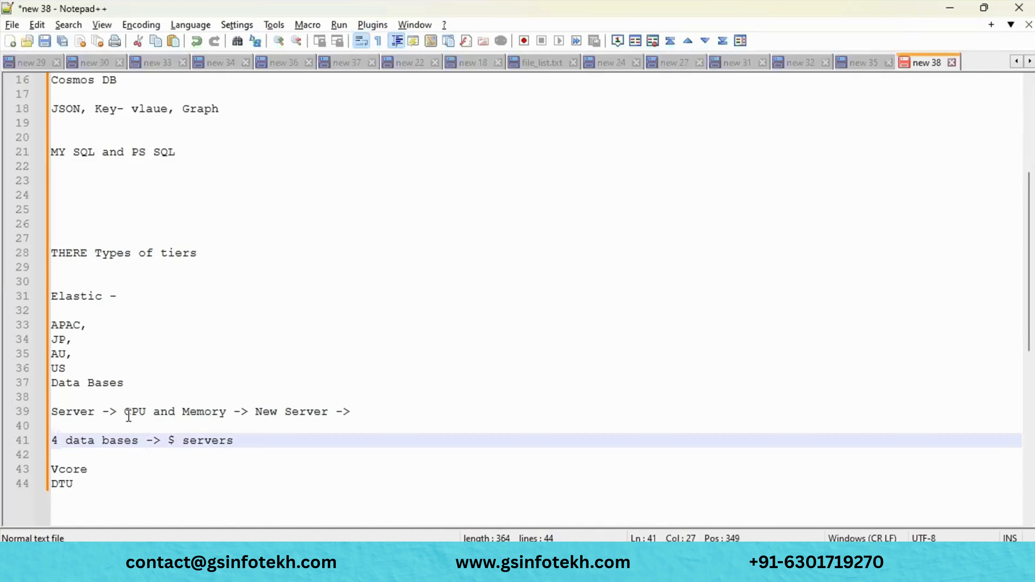
- Complete line 41 as '4 servers for 4 databses -> CPU and Memory' using a copied phrase
left_click_drag(129, 417, 230, 415)
key("ctrl+c")
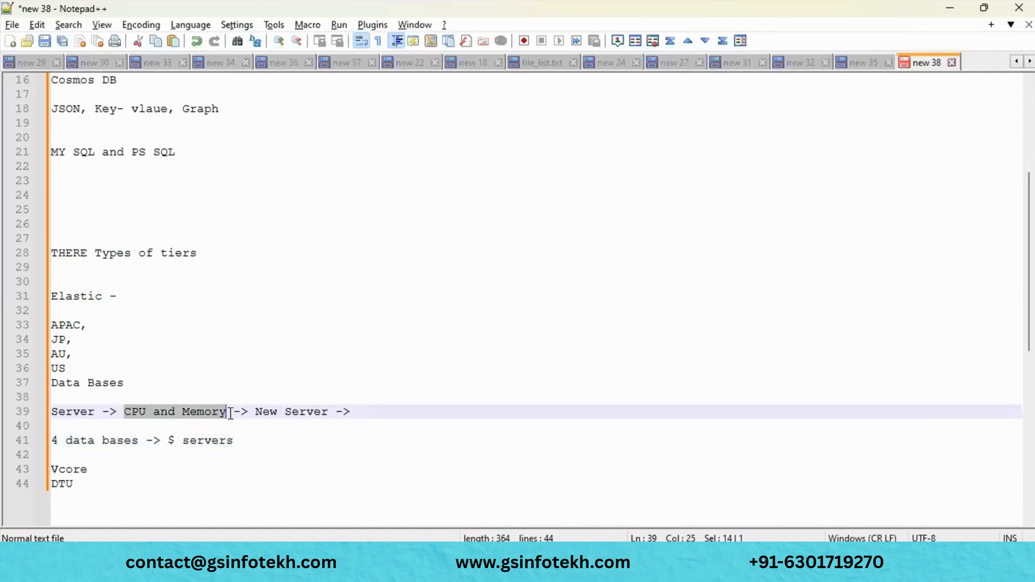
left_click(271, 442)
type("-")
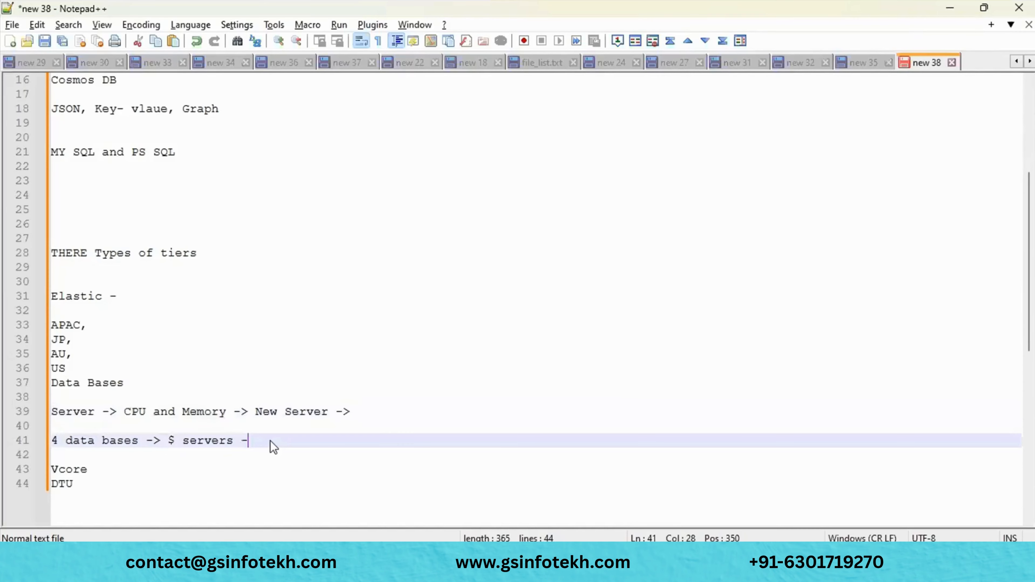
type(">")
key("ctrl+v")
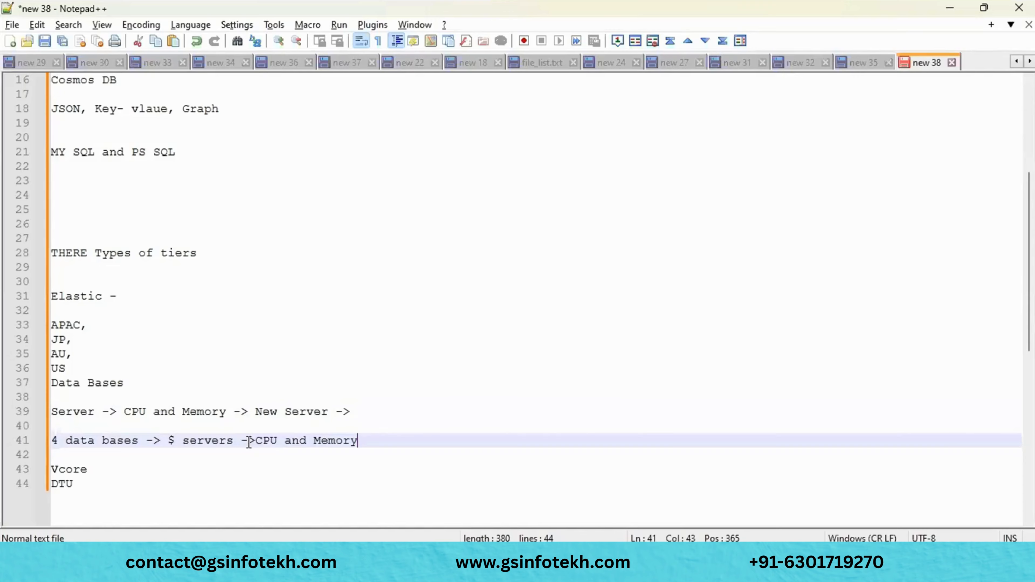
left_click(180, 442)
key("BackSpace")
type("4")
left_click(238, 441)
type("fo")
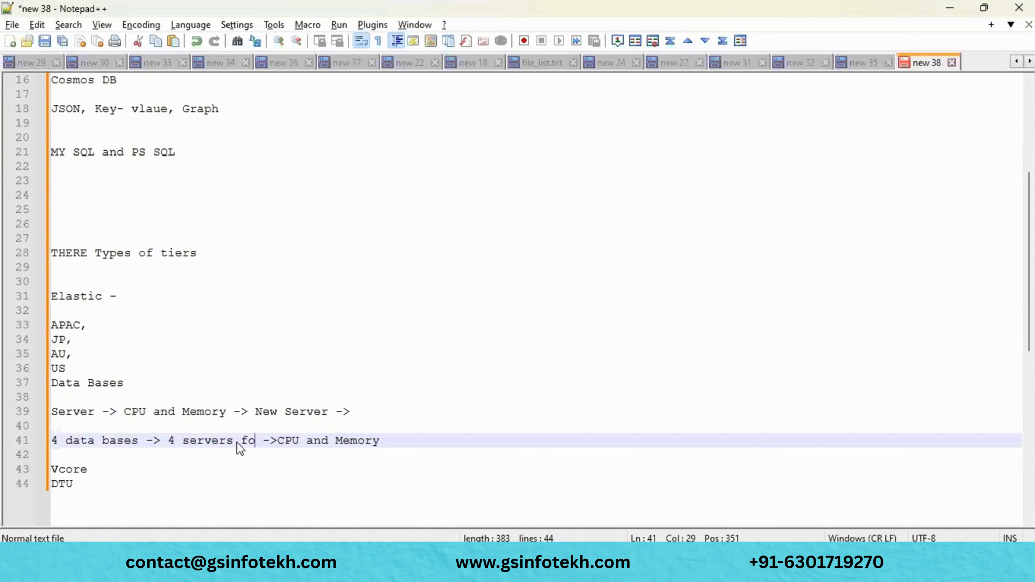
type("r 4 datab")
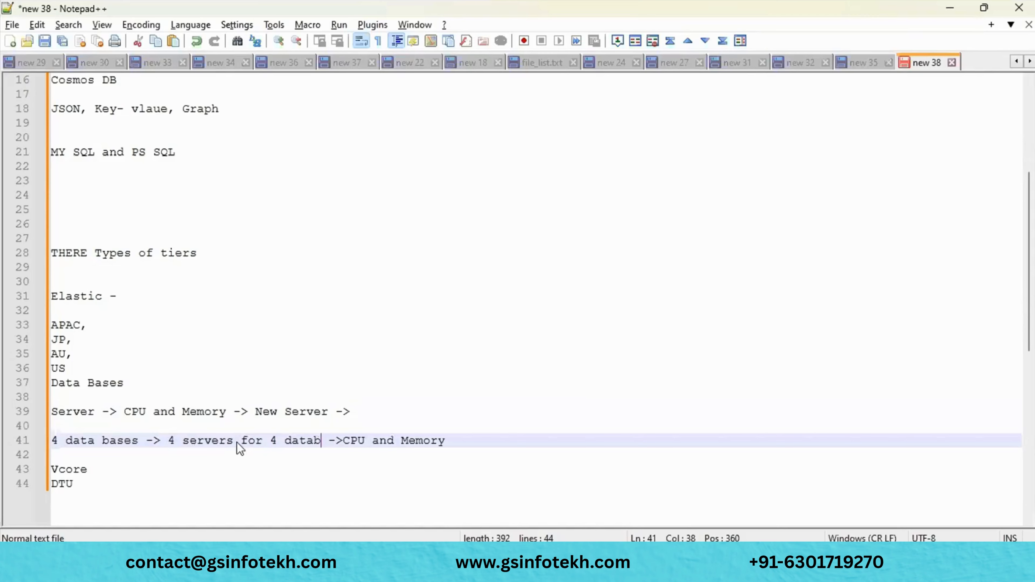
type("ses")
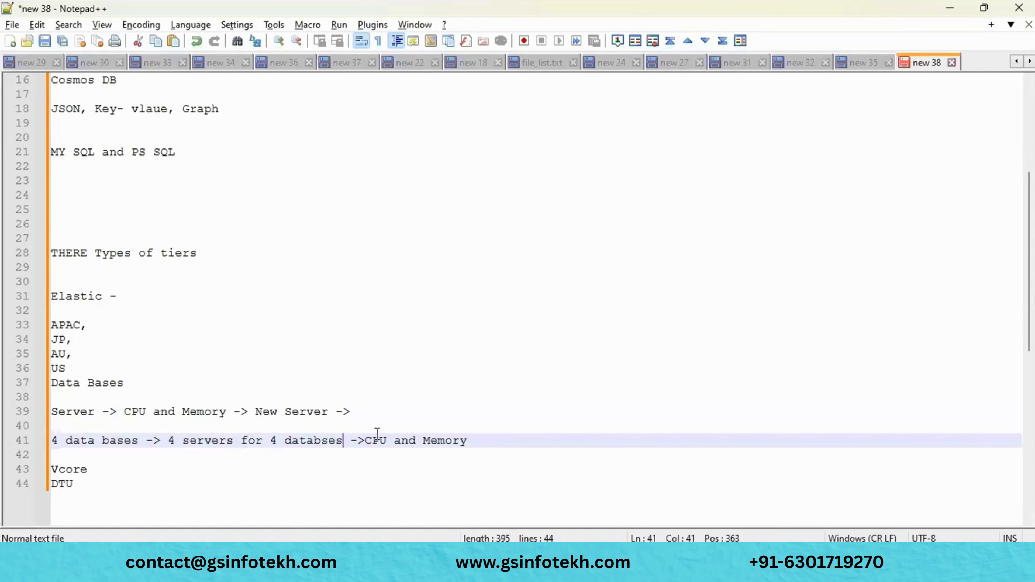
left_click(368, 438)
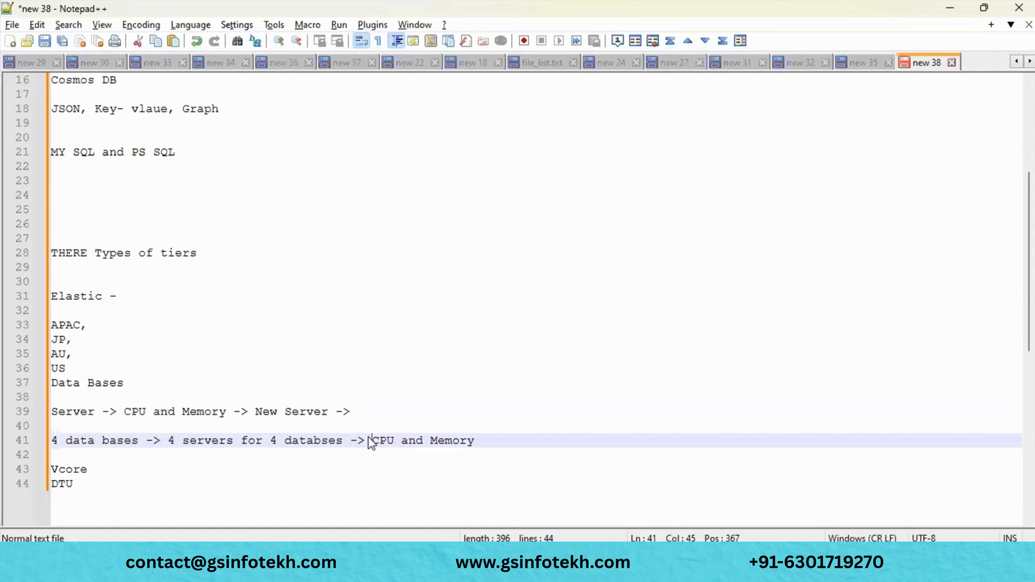
- Below it, on line 43, type '1 server for 4 databses ->'
left_click(527, 447)
key("Return")
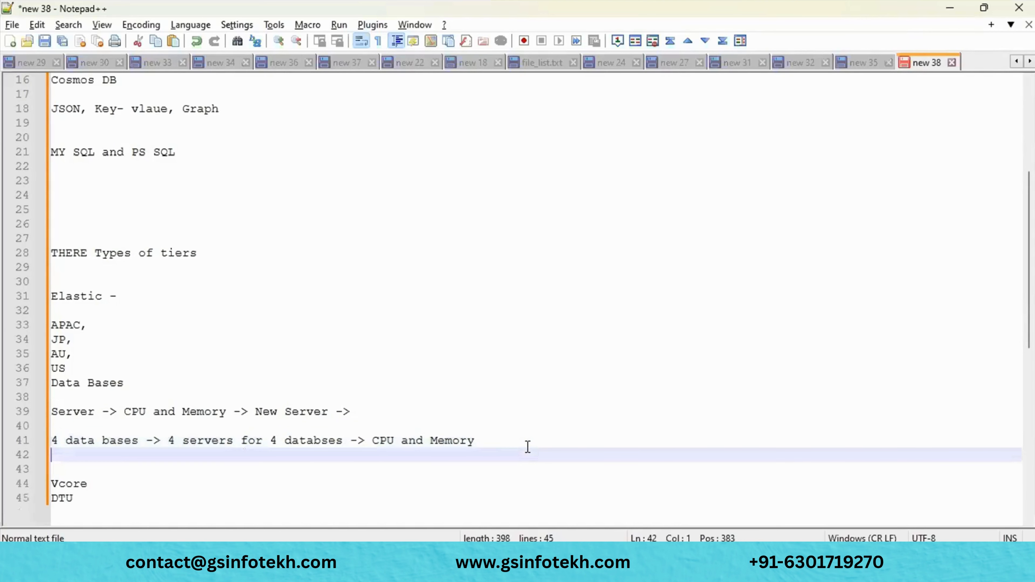
key("Return")
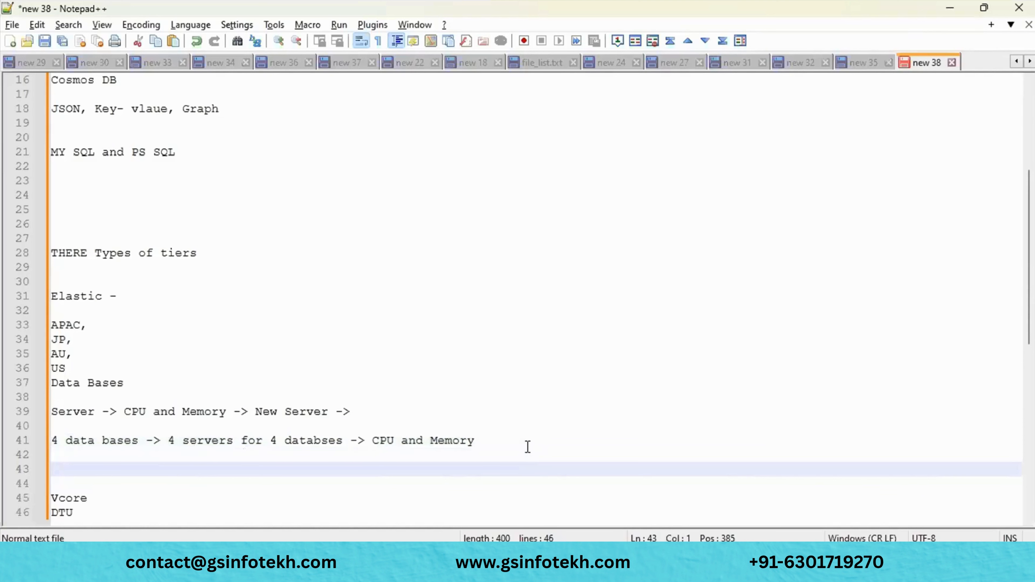
scroll(528, 447, "down", 4)
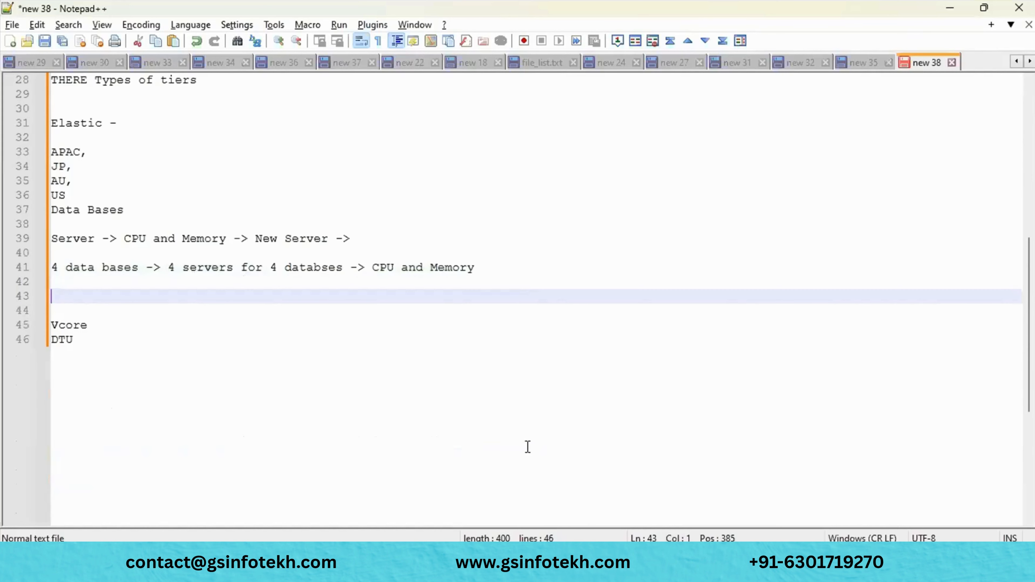
double_click(110, 273)
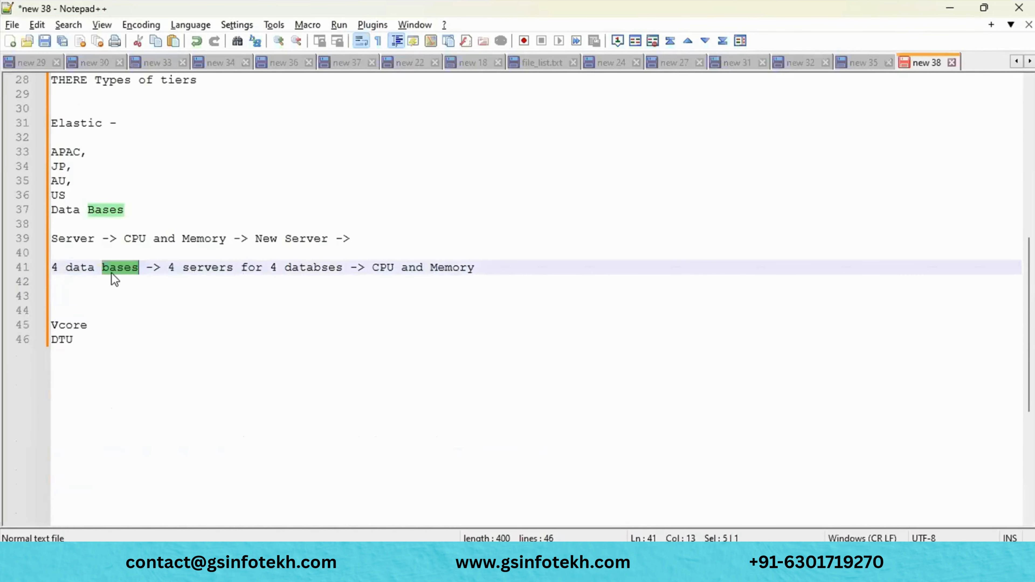
left_click(206, 269)
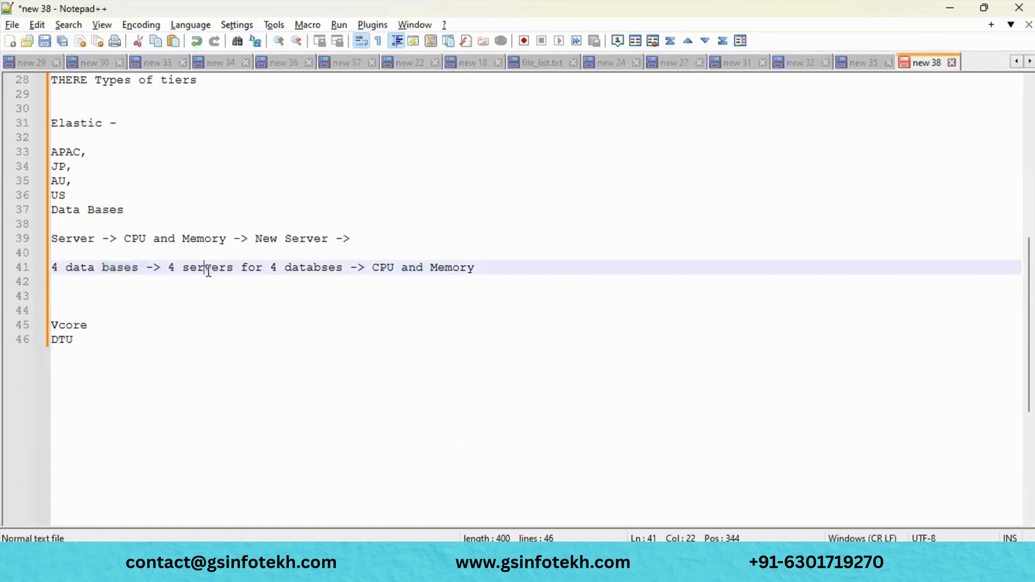
left_click(131, 297)
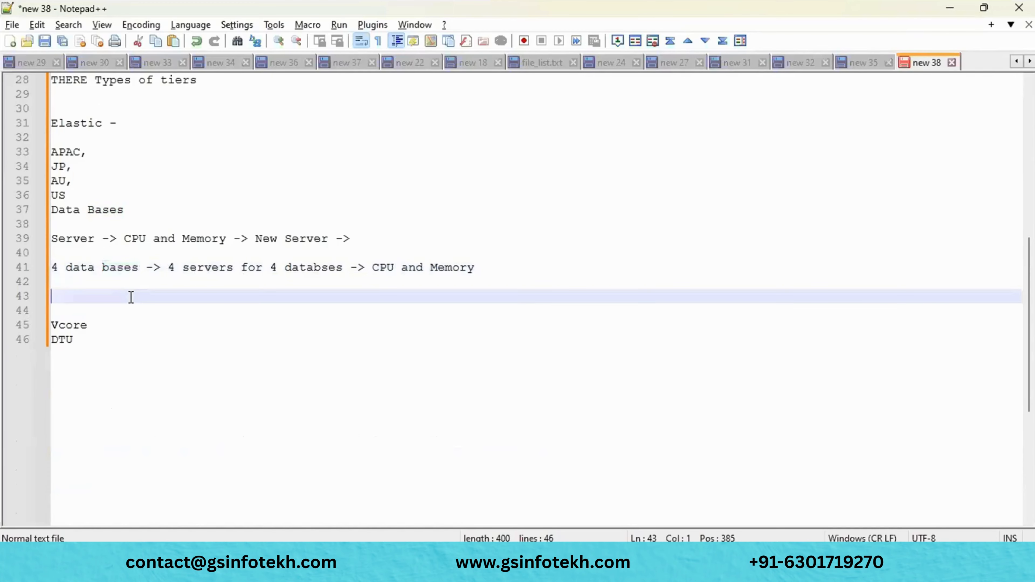
type("1 serv")
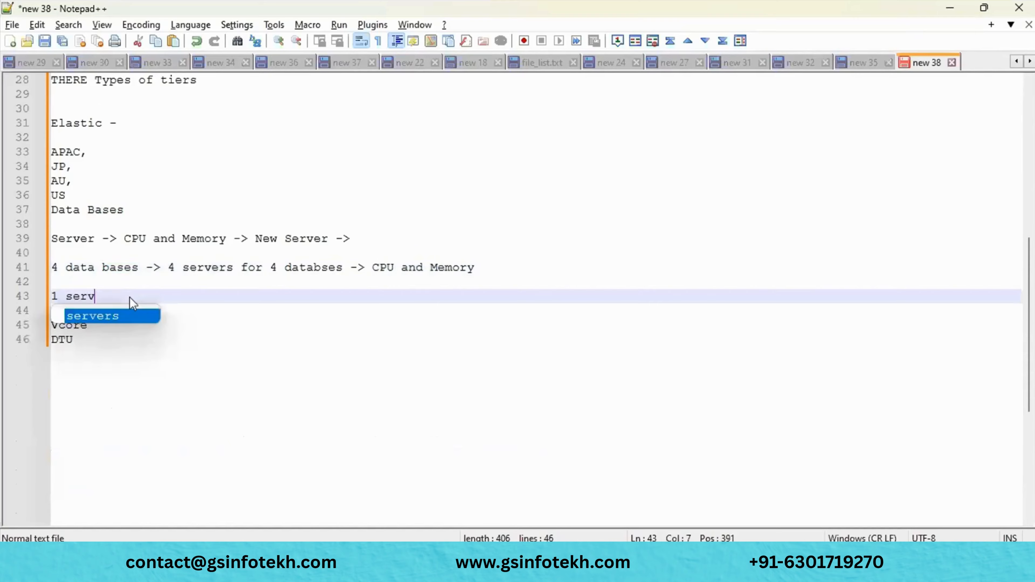
type("er fo")
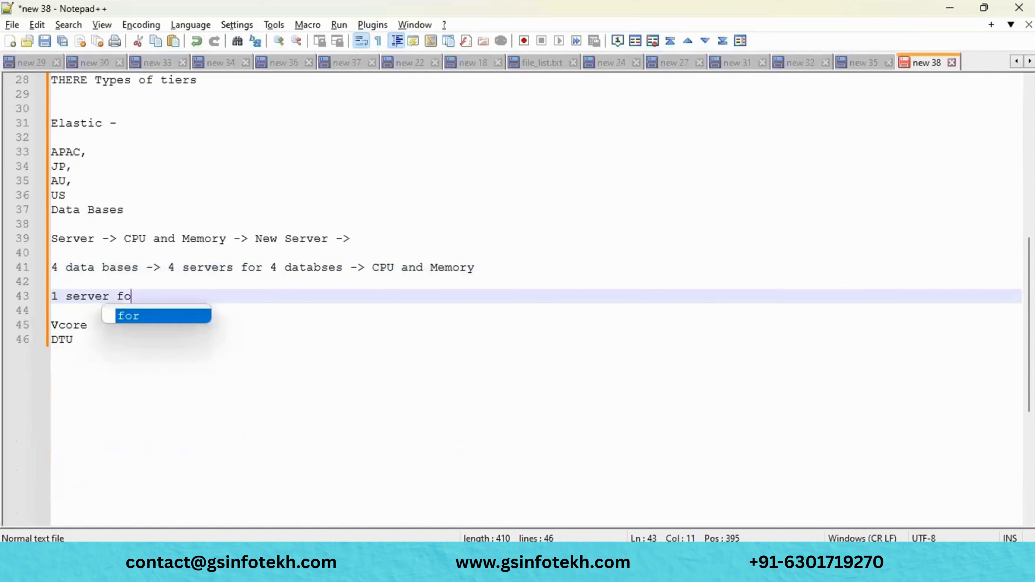
type("r 4 ")
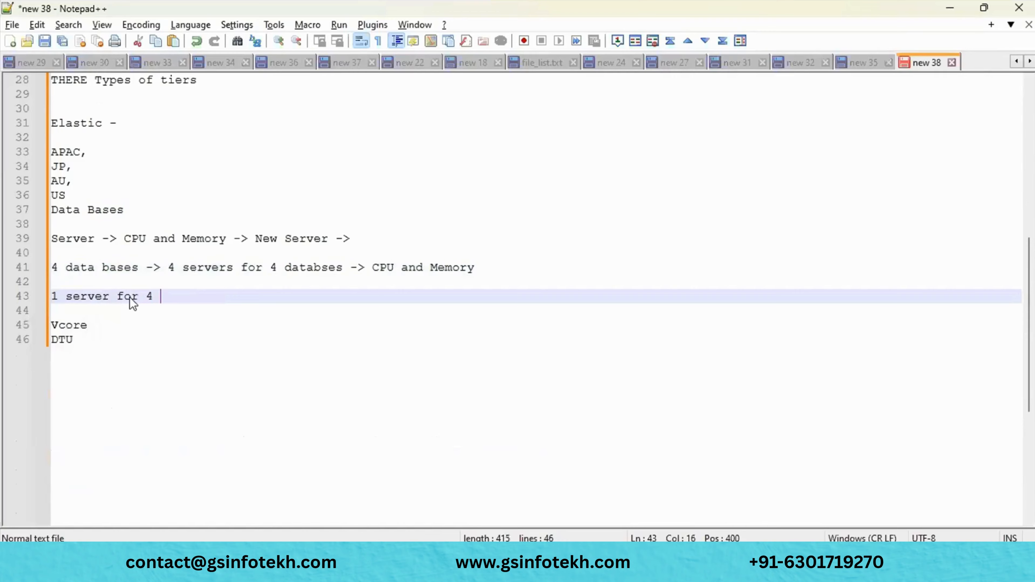
type("databses")
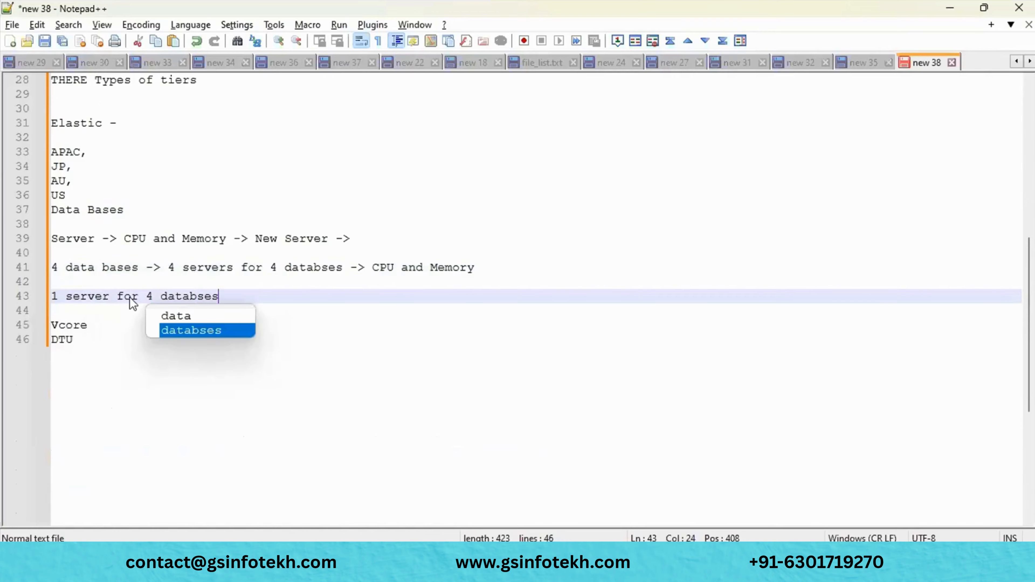
type(" ->")
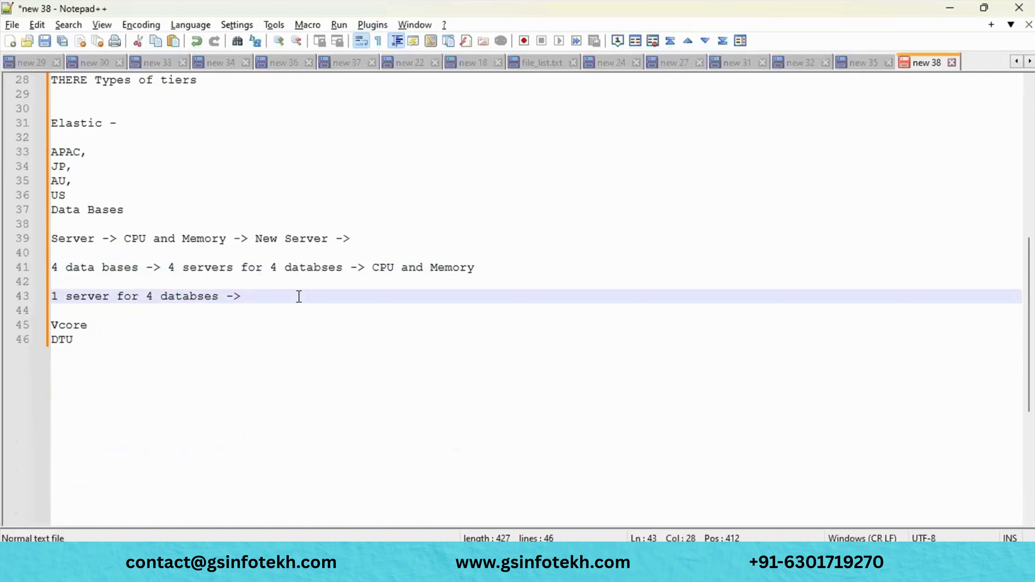
- Append 'if you are using or not using ->' to line 43, highlighting key words on lines 41 and 43
left_click_drag(370, 268, 480, 272)
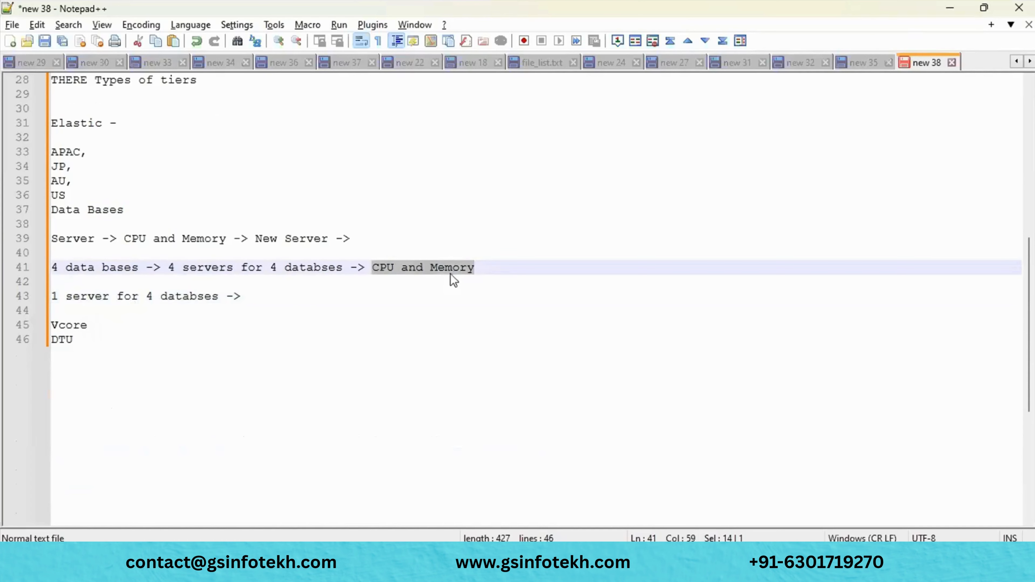
left_click(289, 296)
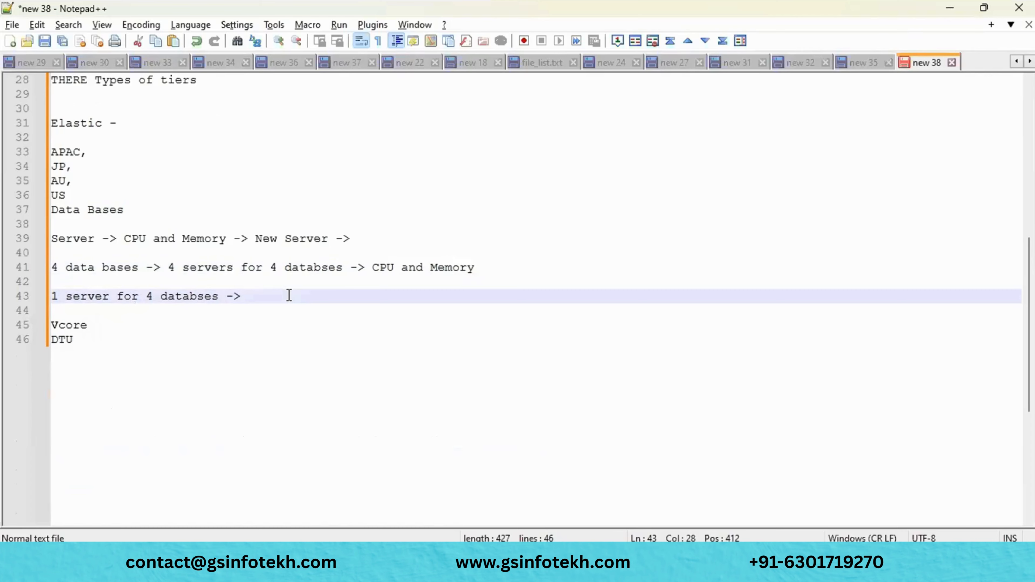
type("if you are using o")
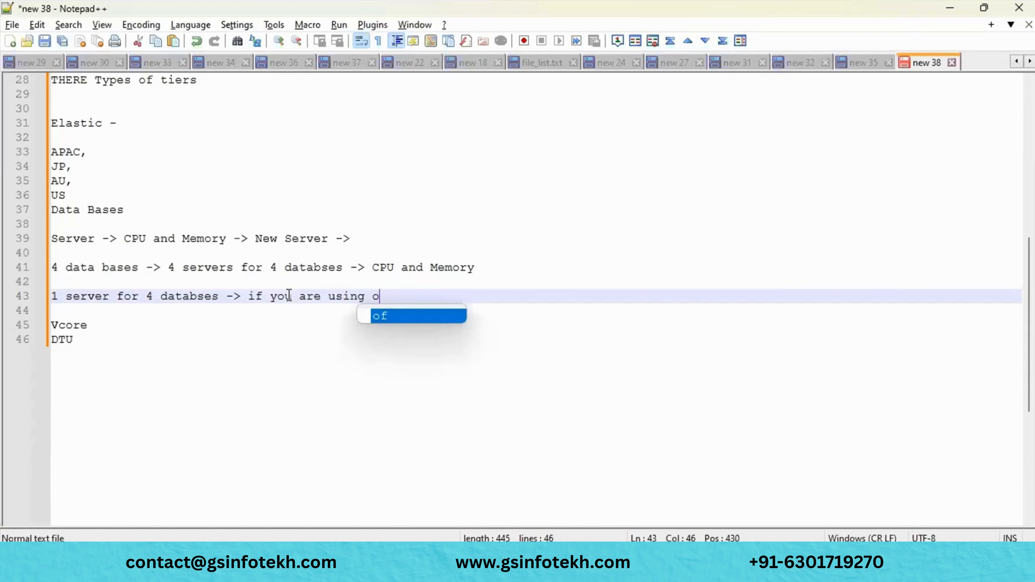
type("r no")
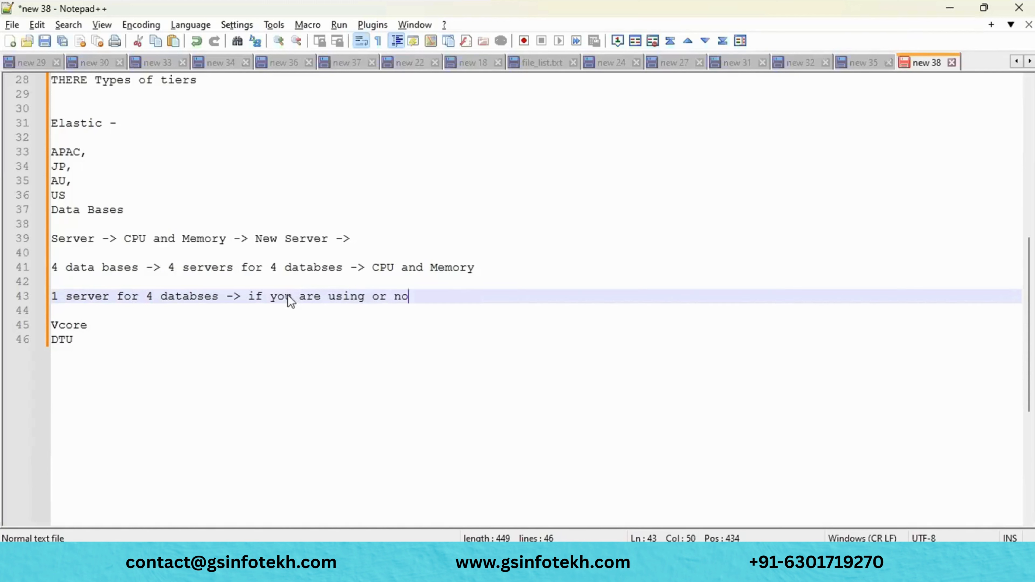
type("t using")
left_click_drag(375, 267, 497, 262)
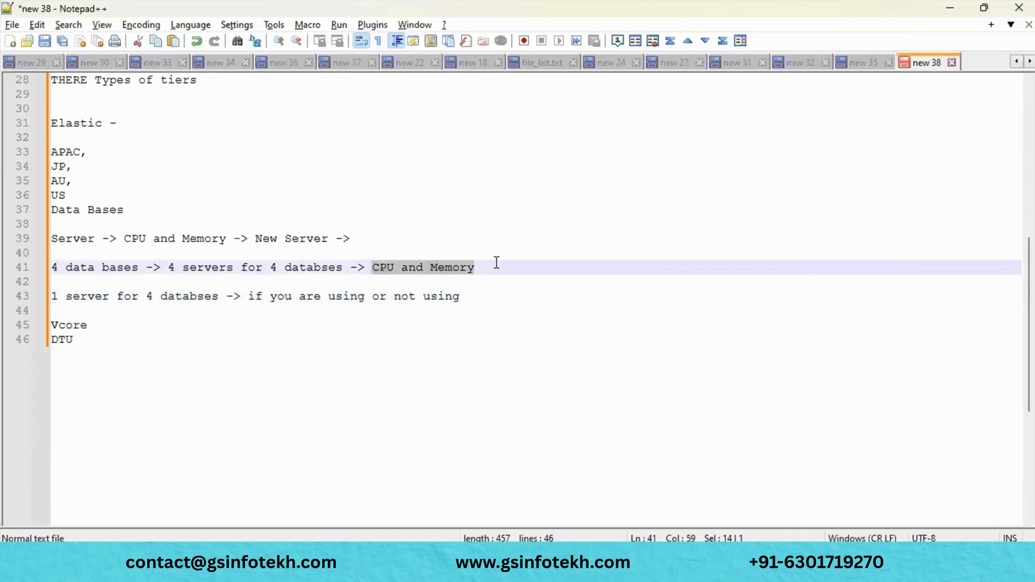
left_click_drag(176, 268, 244, 262)
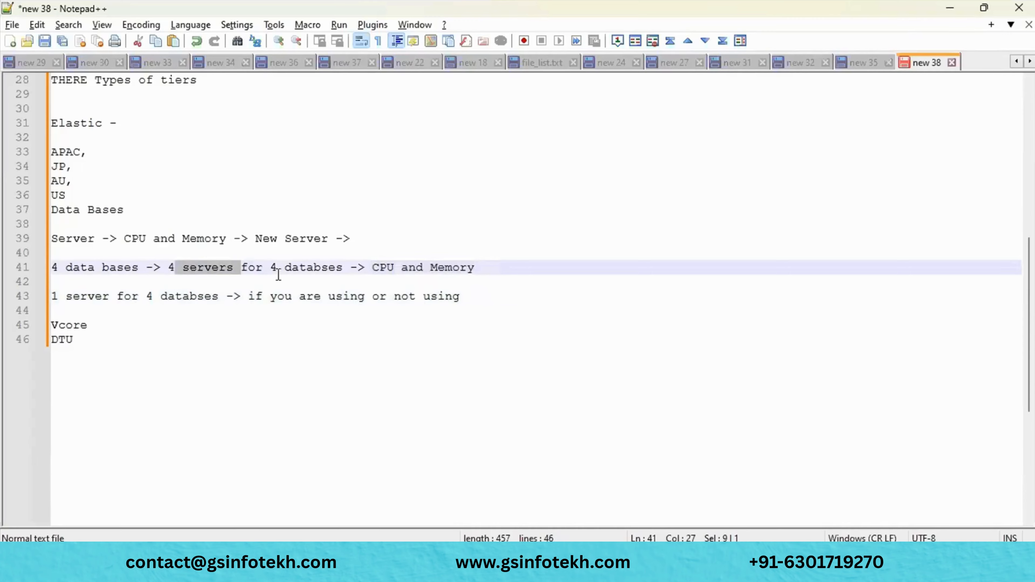
left_click(468, 297)
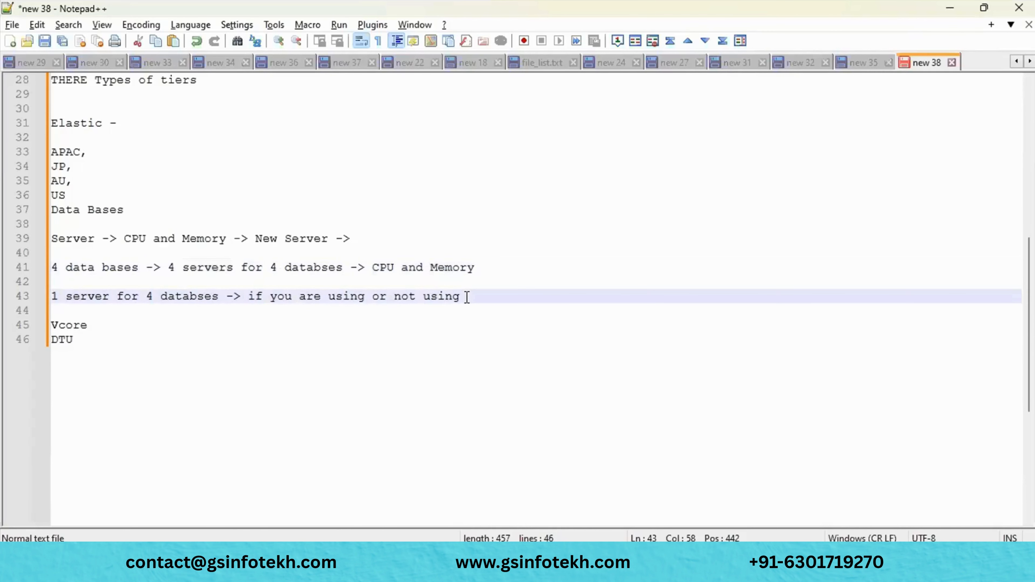
type("->")
left_click_drag(56, 301, 111, 297)
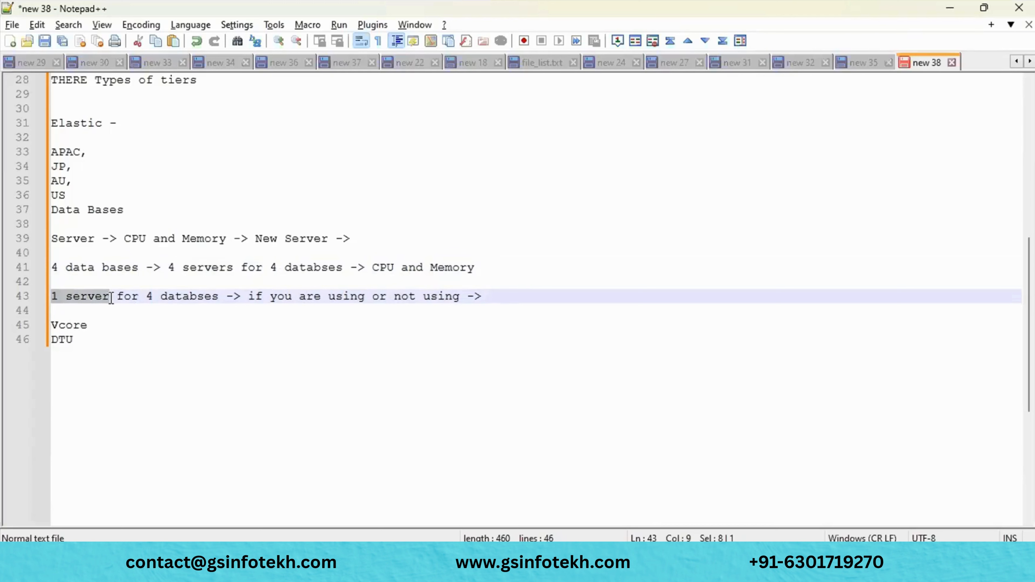
left_click(516, 297)
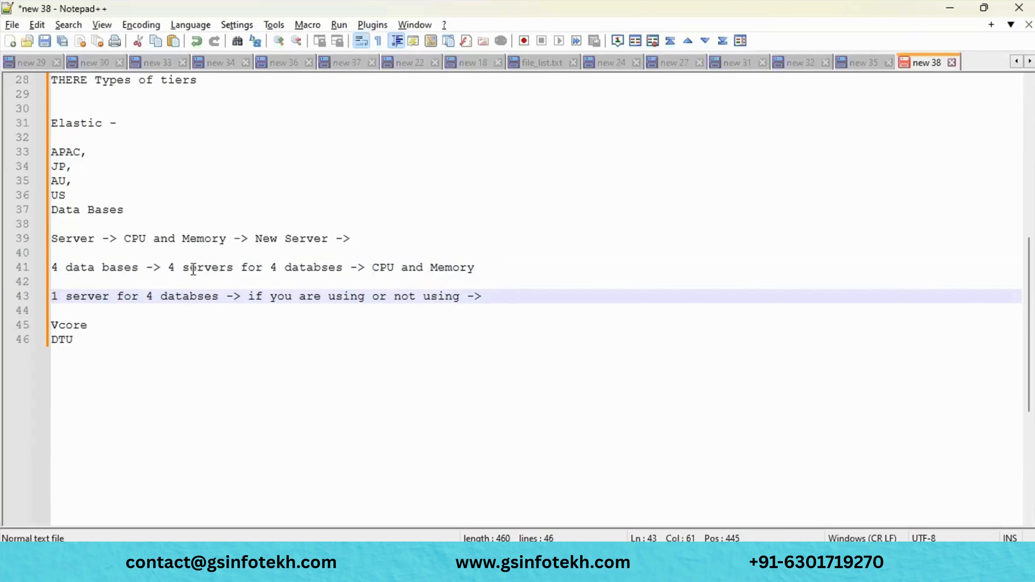
left_click_drag(284, 267, 343, 267)
- Add the note '1 server -> 4 databases' on a new line below line 43
left_click(497, 303)
key("Return")
key("Return")
type("1 ")
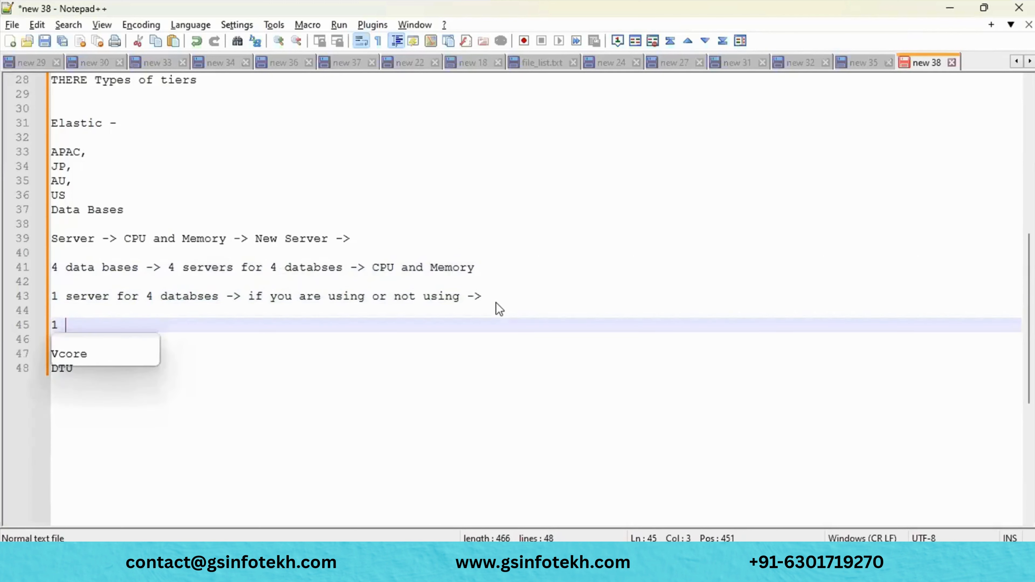
type("server")
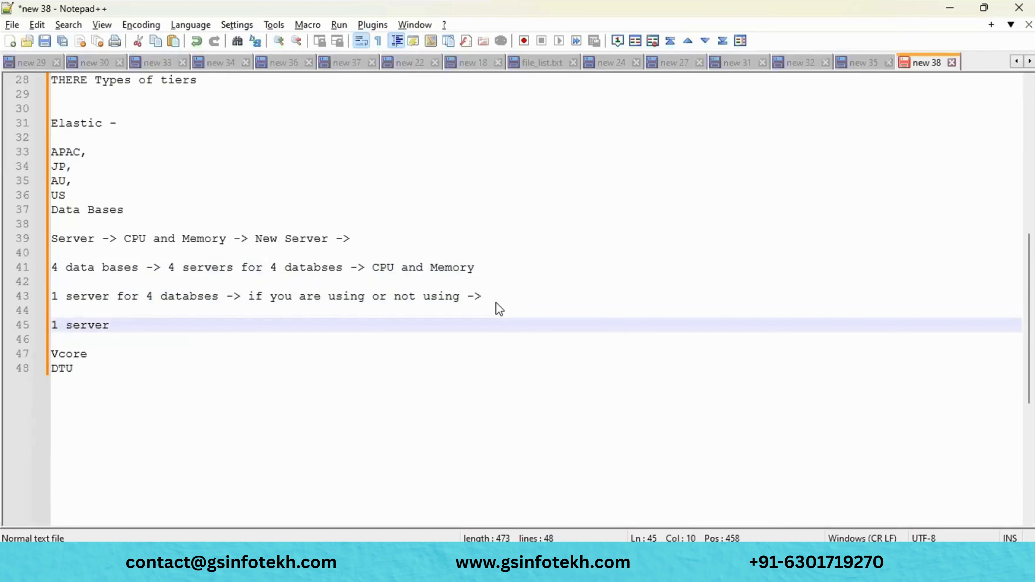
type(" -> 4 databs")
key("BackSpace")
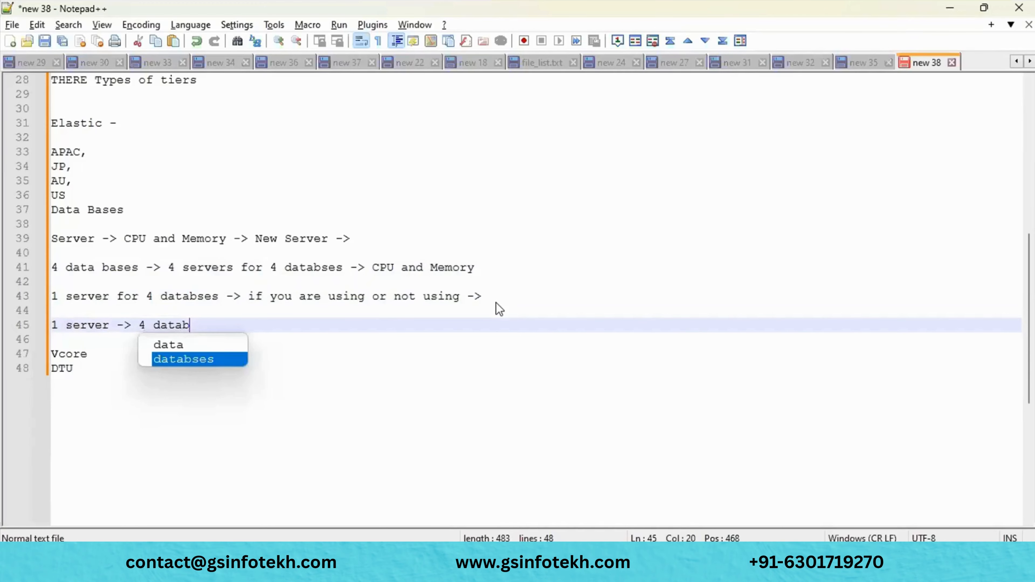
type("ases")
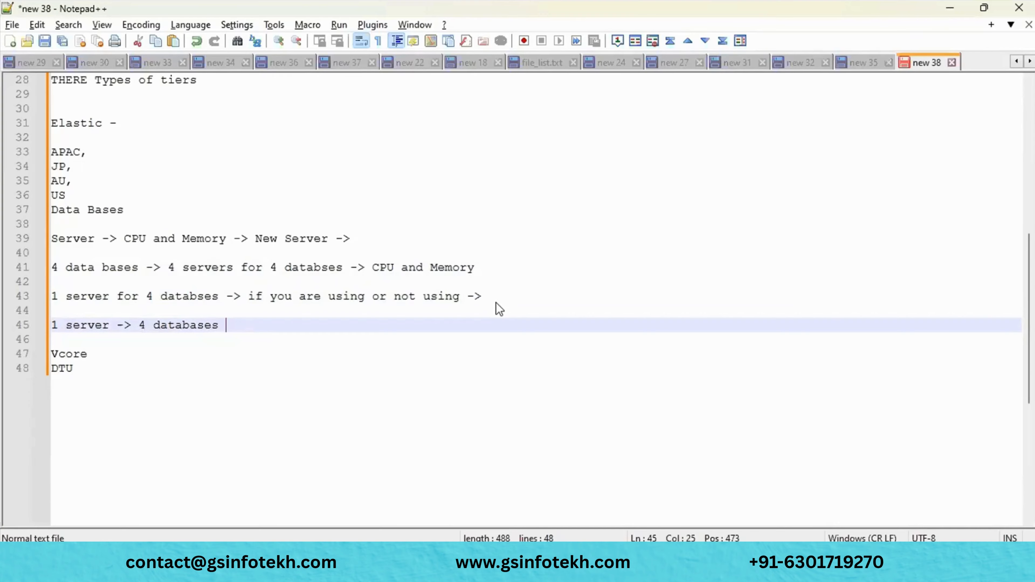
key("Return")
key("Return")
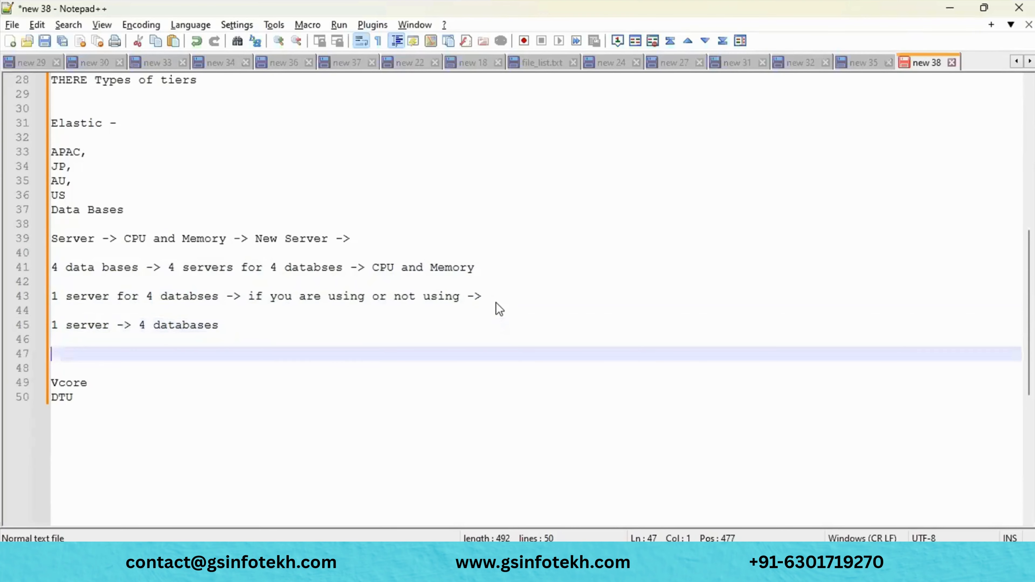
- Add the note '100 gb CPU and 1 TB Memory' on the following line
type("1")
type("00")
type(" g")
type("m")
key("BackSpace")
key("BackSpace")
type("b CPY")
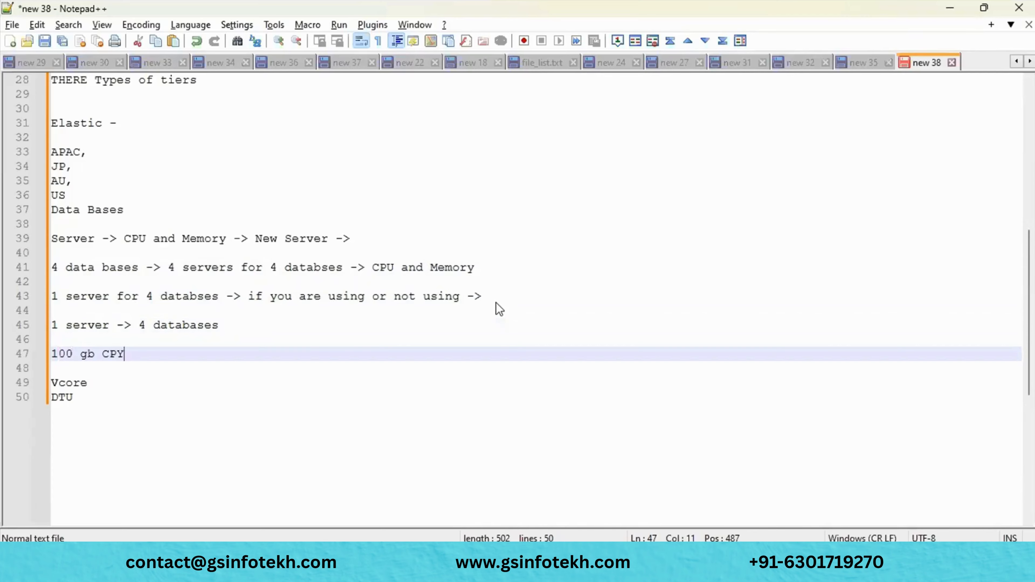
key("BackSpace")
type("U and 1 TB n")
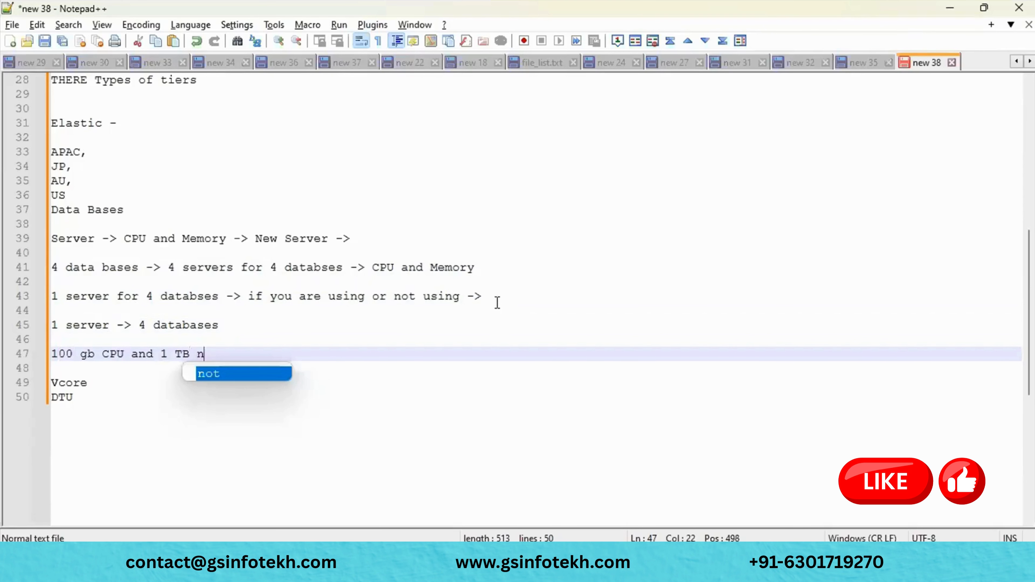
key("BackSpace")
type("M")
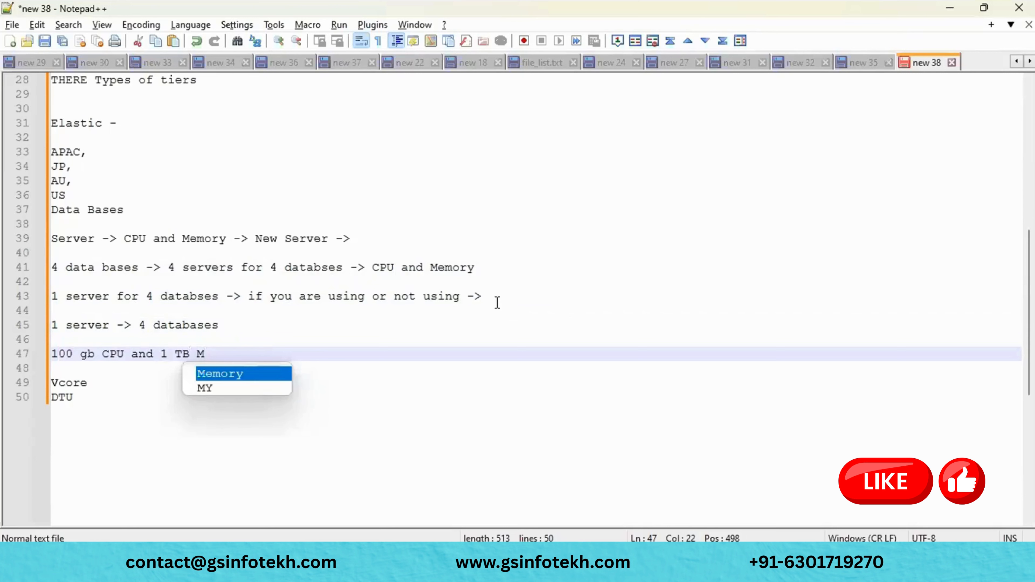
key("Return")
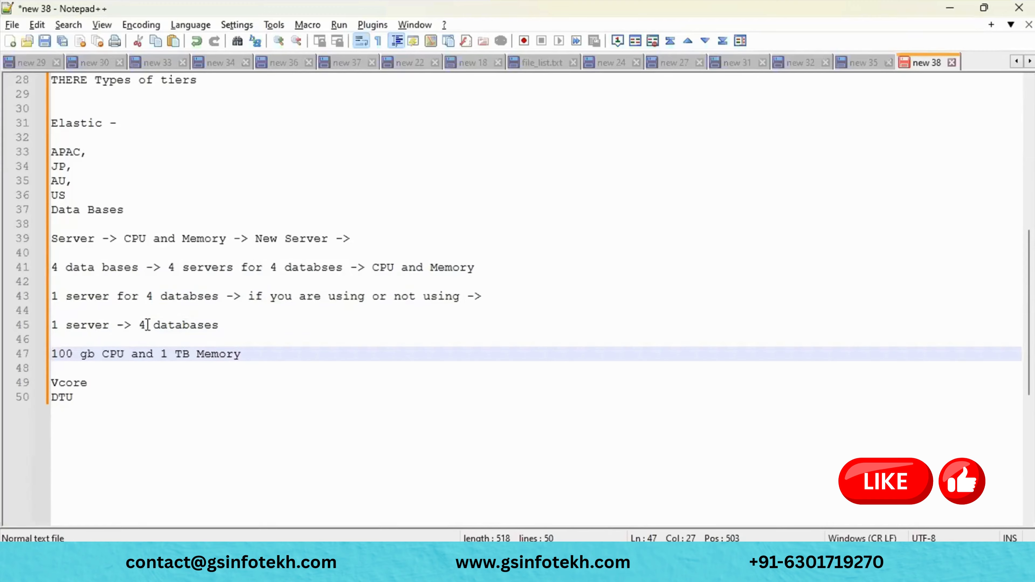
key("Return")
key("Return")
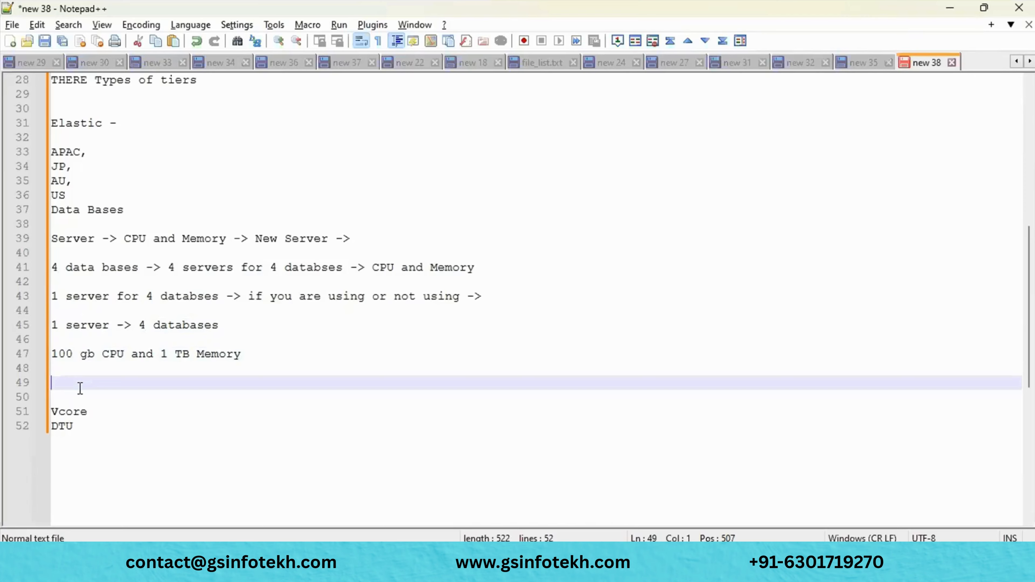
- Start a new line 'APAC ->', then highlight the AU, US and APAC regions and the CPU/memory amounts
type("APA")
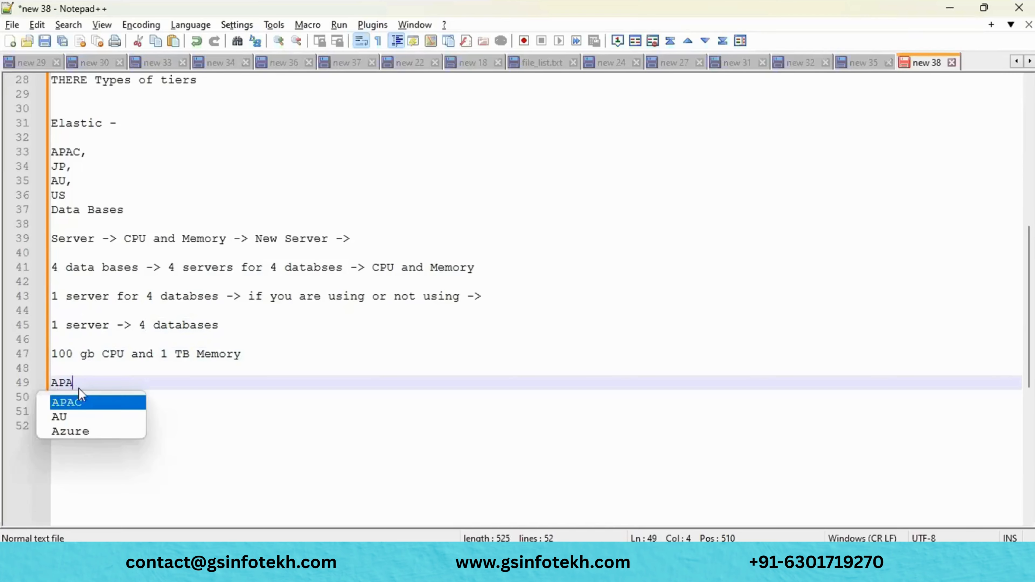
type("C ->")
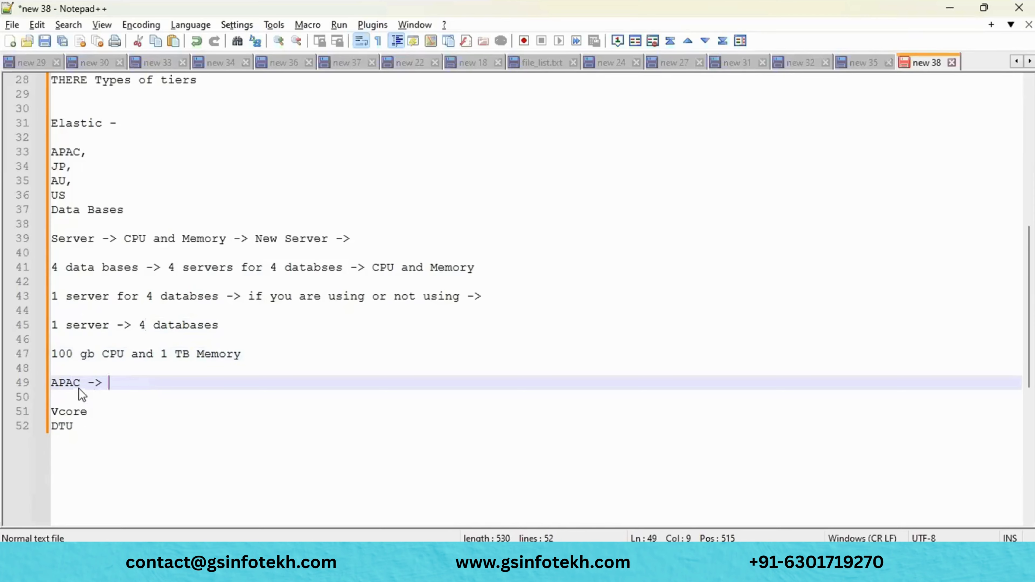
key("Return")
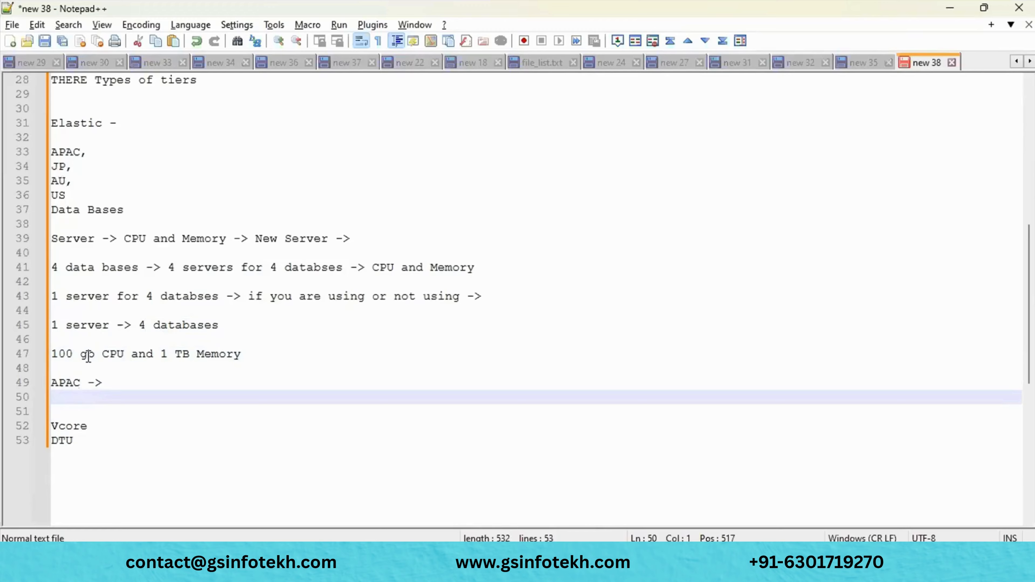
double_click(58, 353)
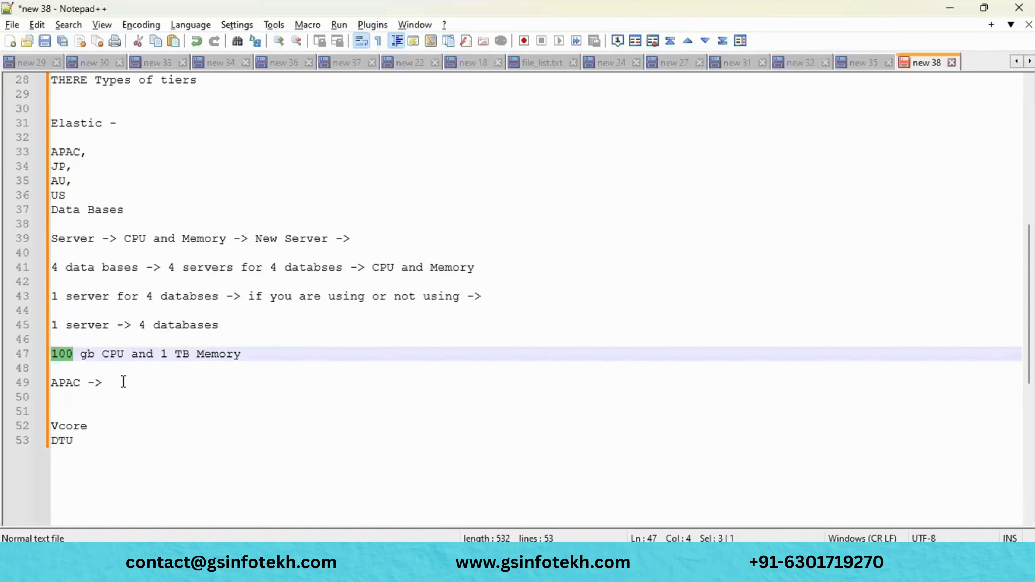
left_click(58, 181)
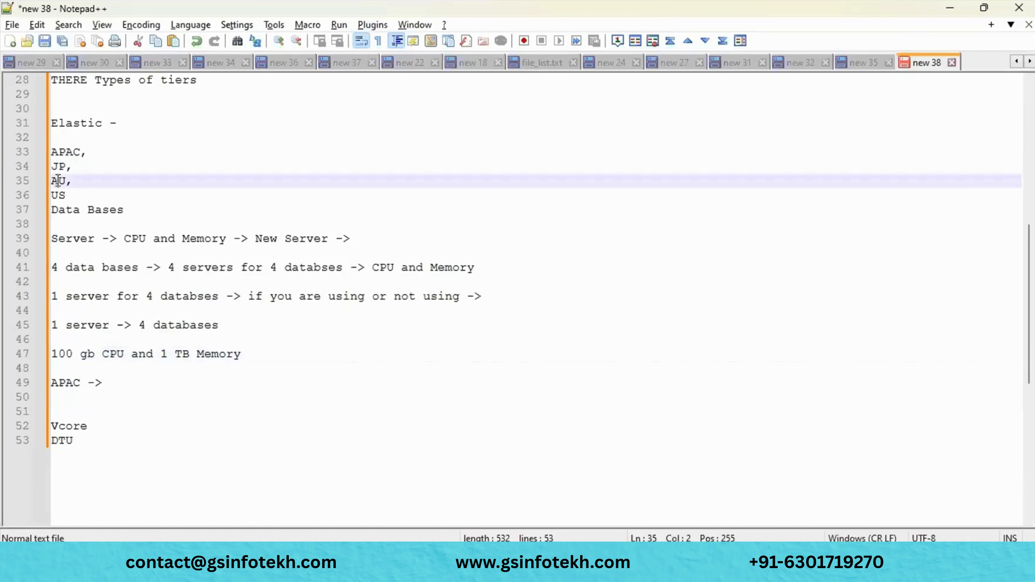
double_click(58, 180)
double_click(58, 196)
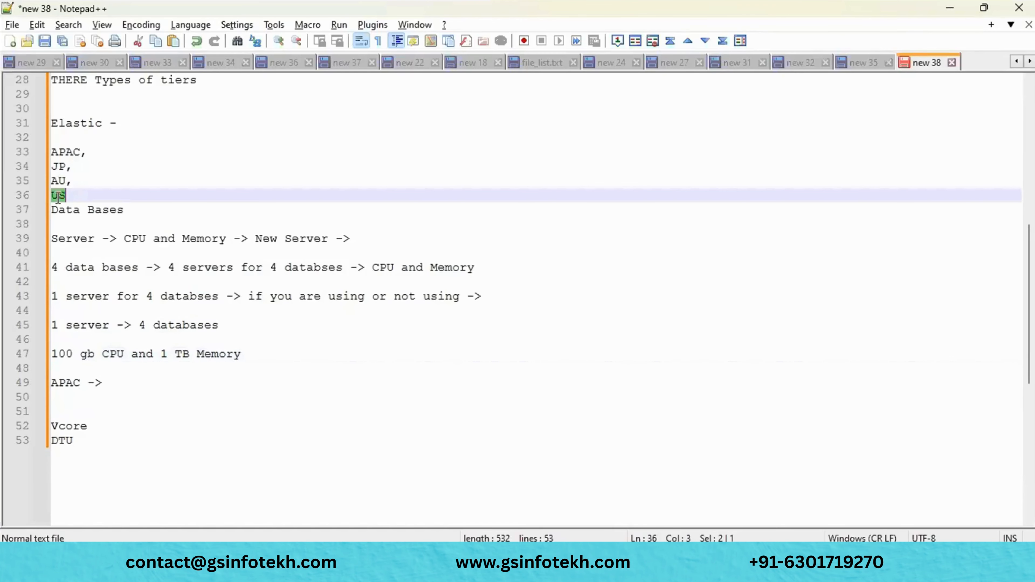
double_click(70, 152)
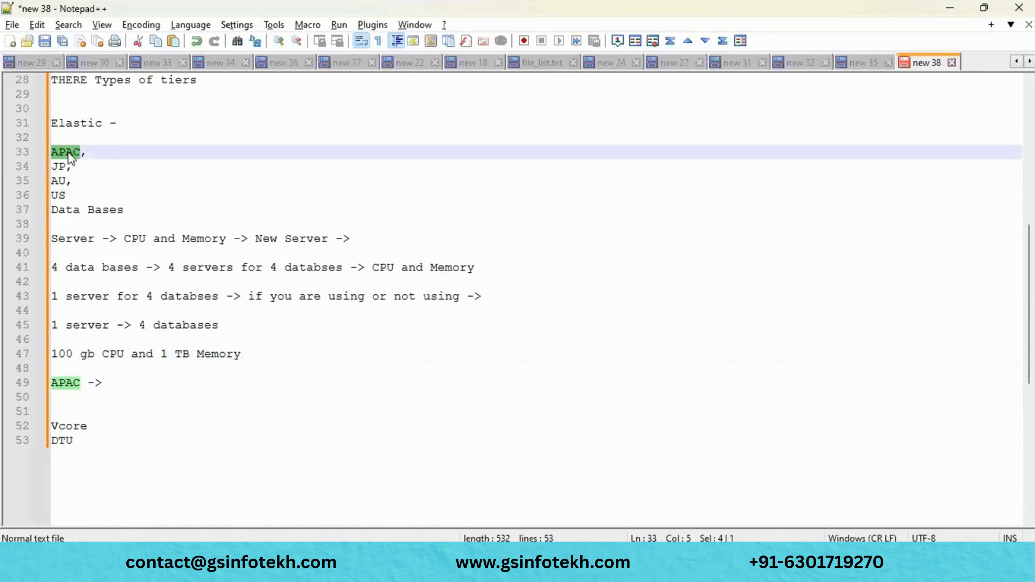
left_click_drag(241, 354, 89, 355)
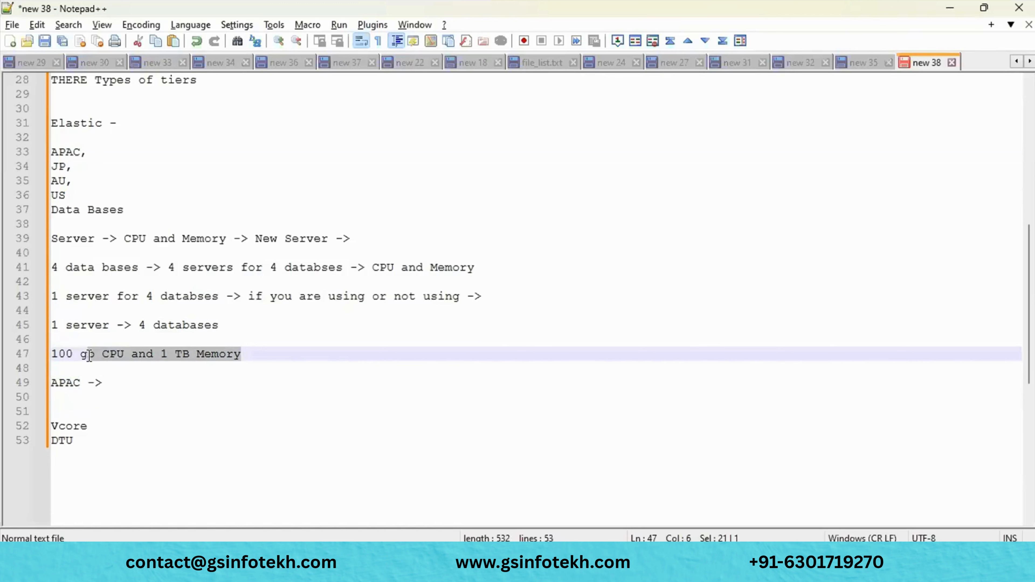
- Complete the line as 'APAC -> static', then insert '-->' inside 'static'
left_click(121, 384)
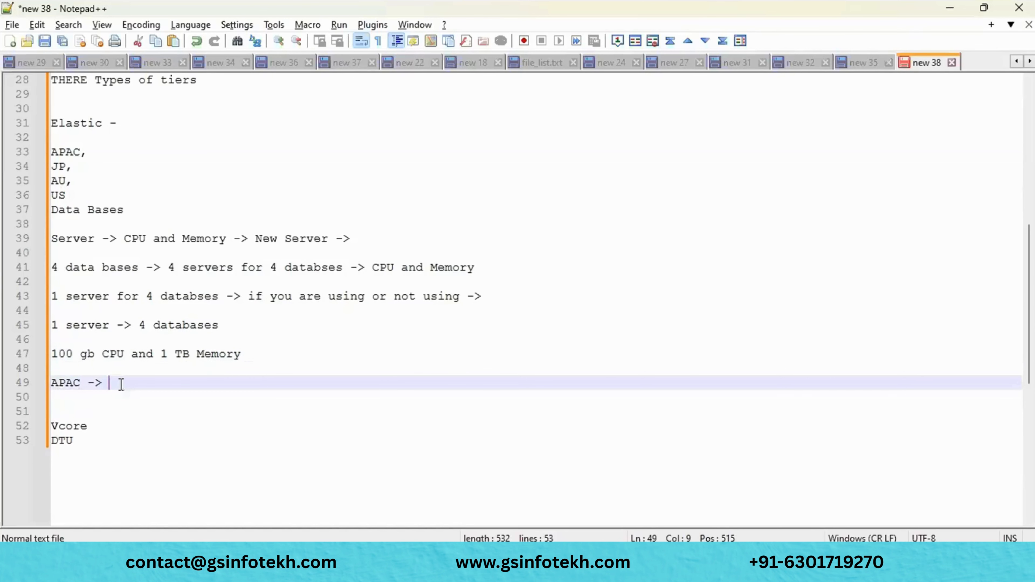
type("static")
left_click(119, 384)
type("--")
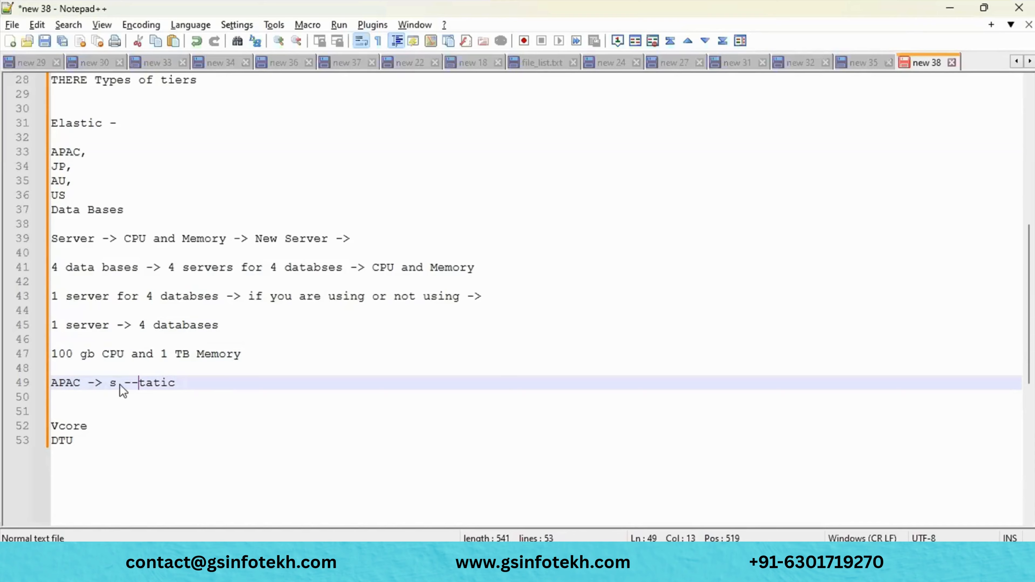
type(">")
- Extend the Vcore line to read 'Vcore -> CPU and Storge'
left_click_drag(102, 444, 22, 428)
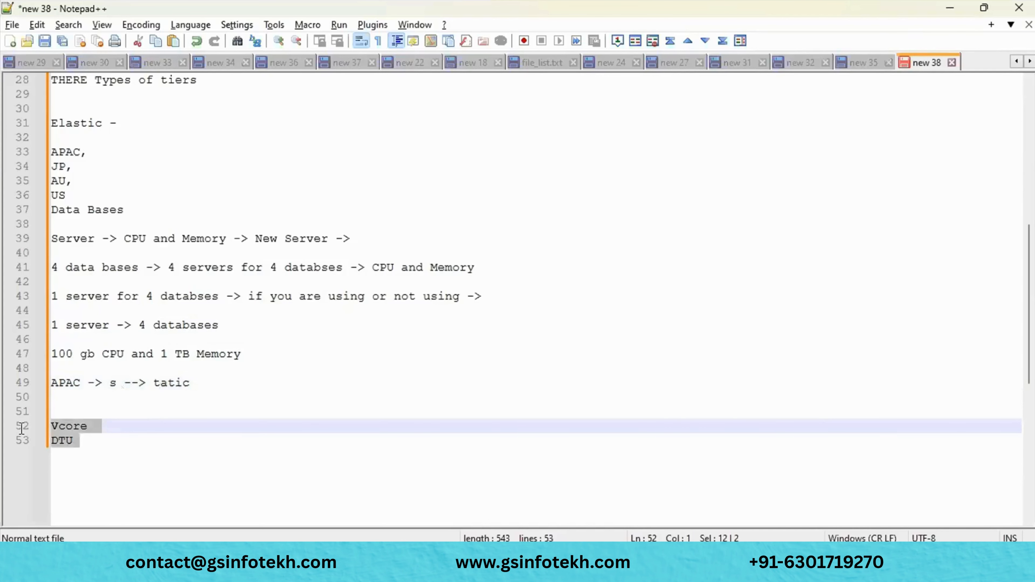
left_click(92, 428)
left_click(65, 410)
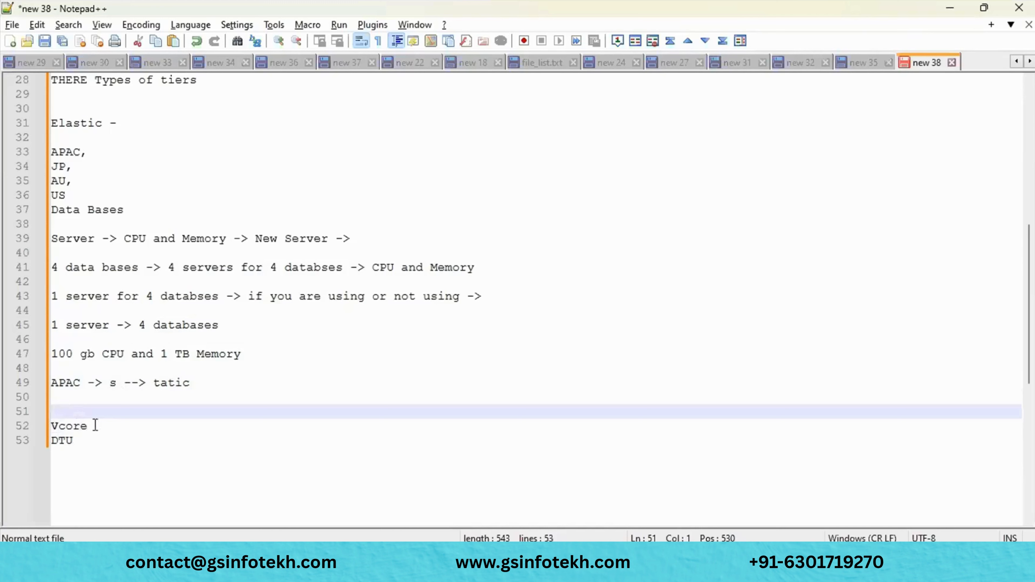
left_click_drag(95, 426, 27, 440)
left_click(81, 439)
left_click(116, 427)
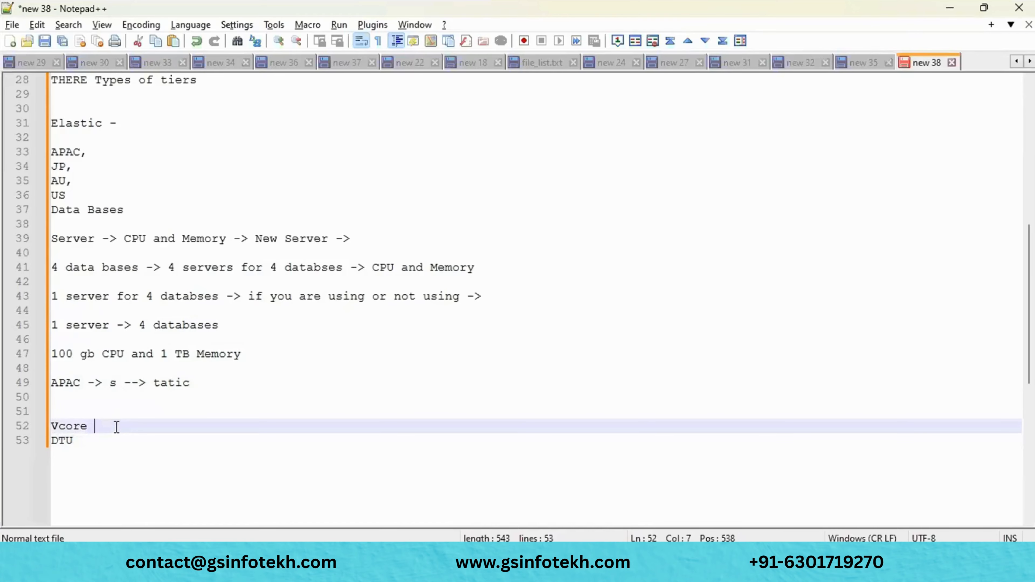
type("->")
type("CPU and")
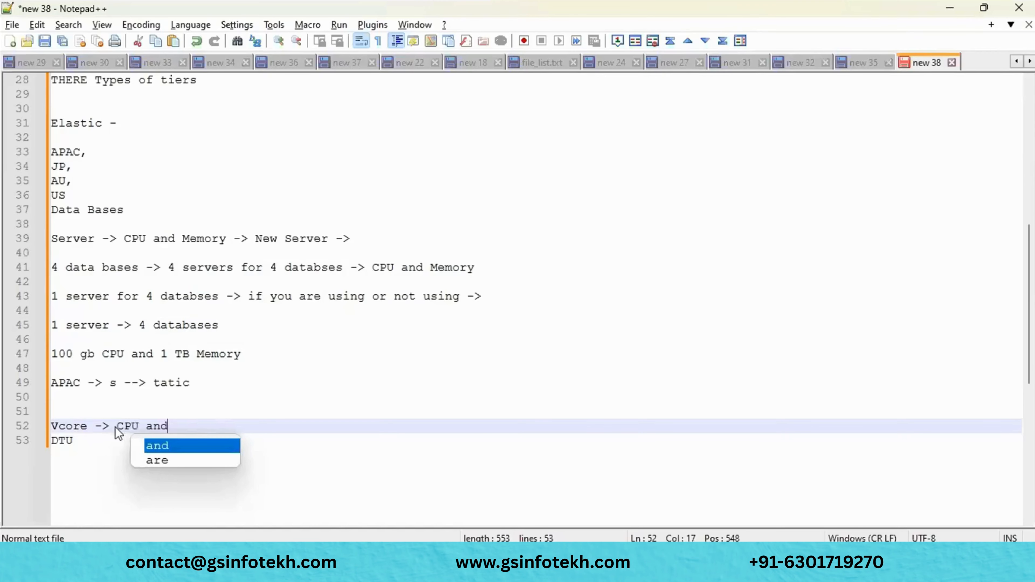
type(" Storge")
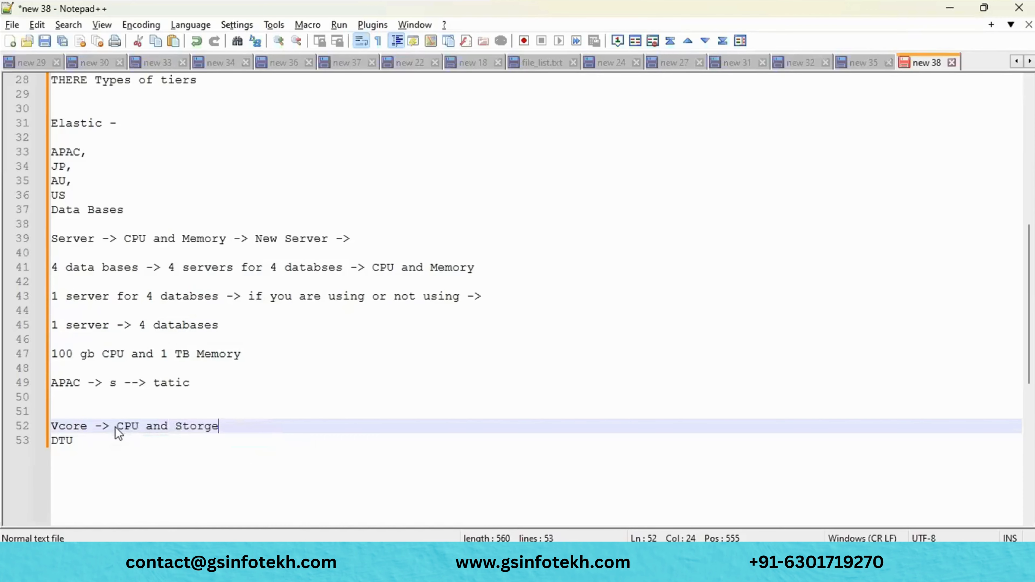
- Extend the DTU line to read '-> (CPU, I/O, Memory) -> smaller work loads'
left_click(104, 438)
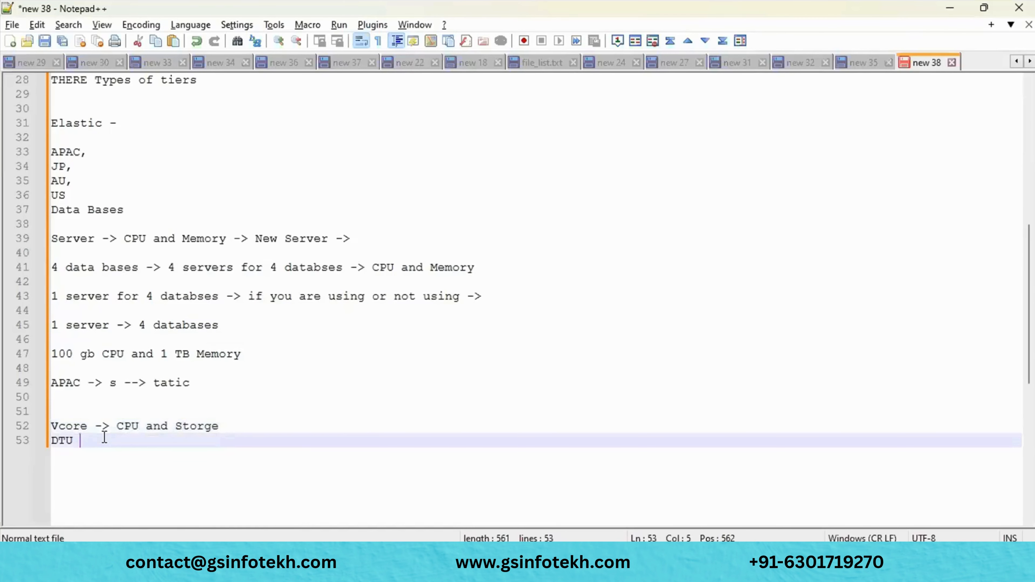
type("-> CPU, I/o")
key("BackSpace")
type("O, M")
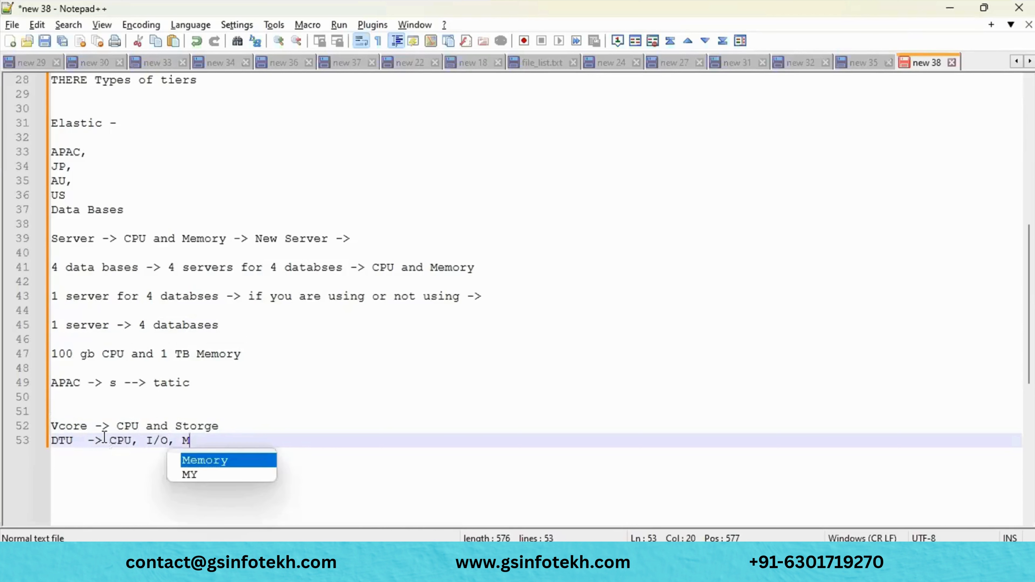
type("emo")
key("Return")
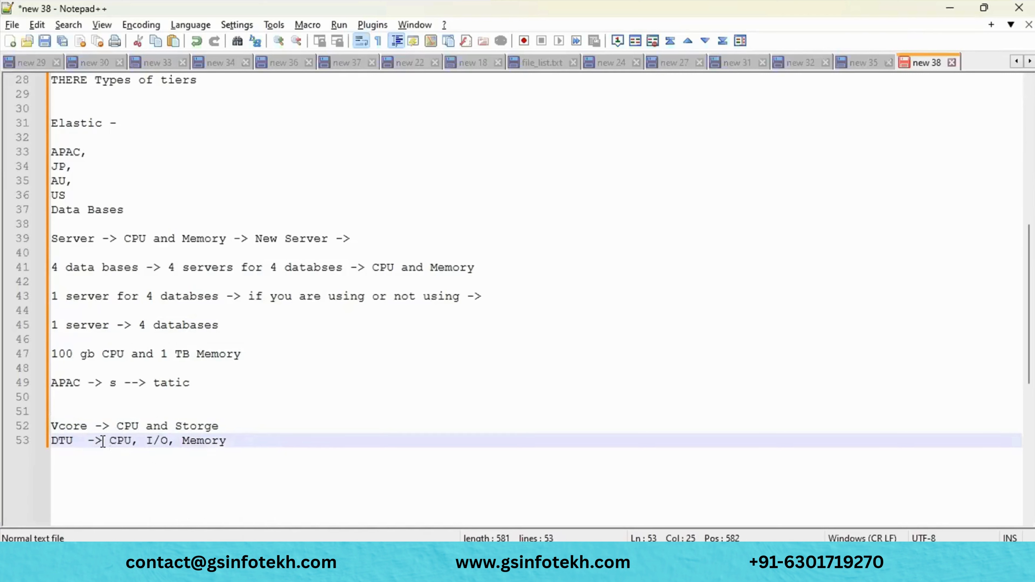
left_click(109, 441)
type("(")
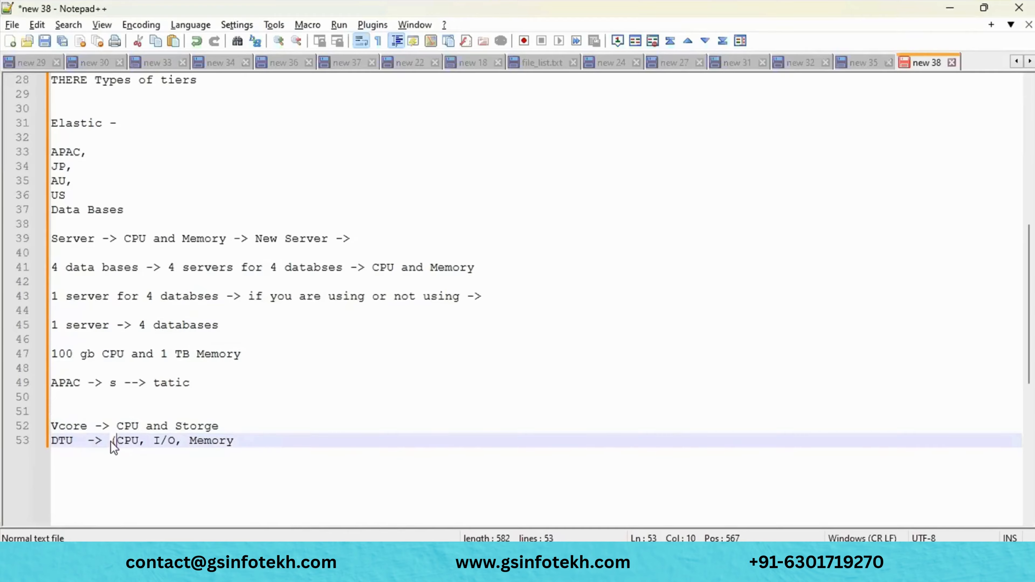
left_click(241, 443)
type(") -> smaller w")
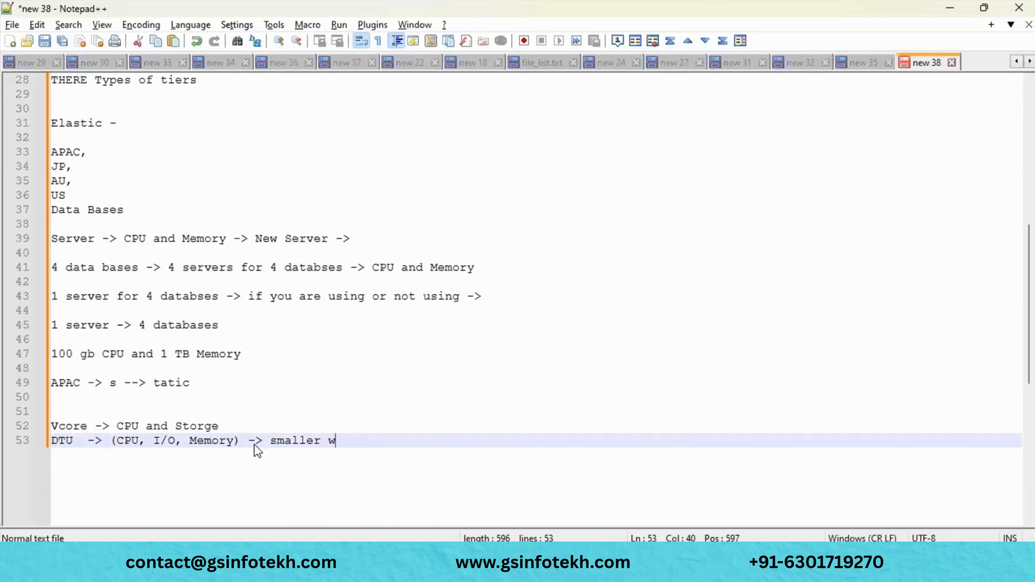
type("ork loads")
- Append 'higher work loads' to the Vcore line after 'Storge'
left_click(246, 425)
type("la")
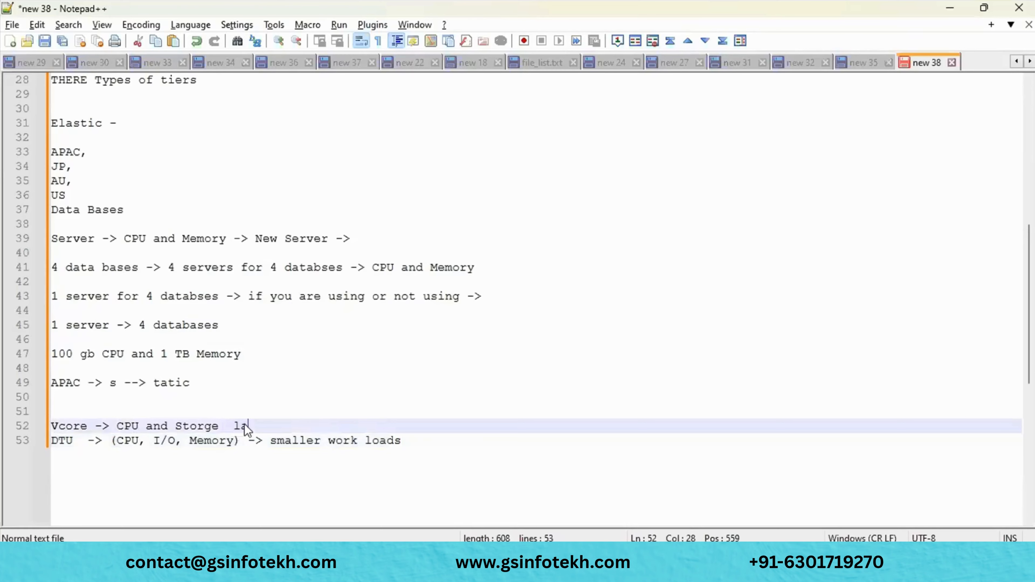
type("rg")
key("BackSpace")
key("BackSpace")
key("BackSpace")
key("BackSpace")
type("higher work loads")
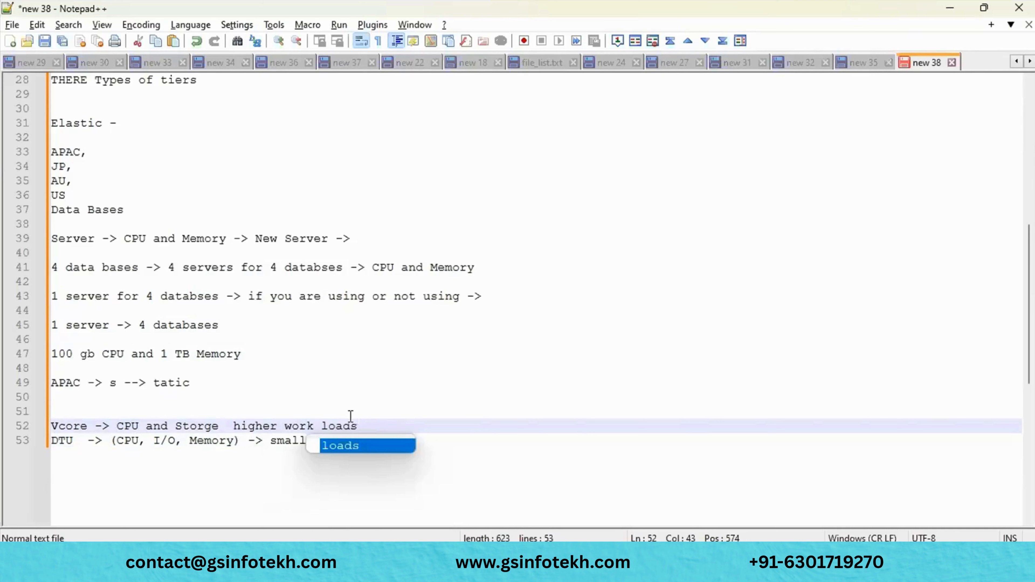
left_click(451, 441)
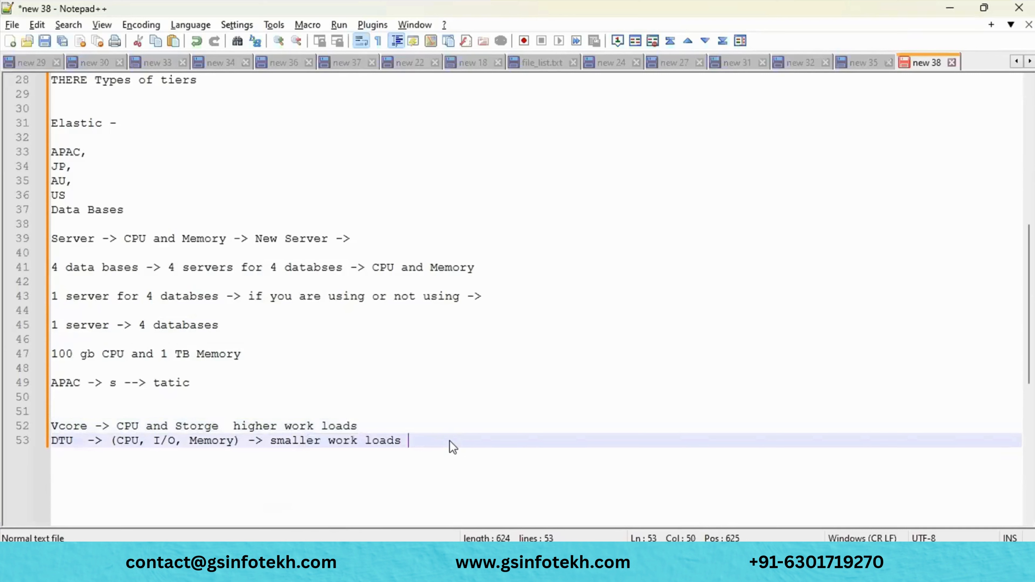
left_click(192, 442)
left_click(133, 441)
double_click(195, 441)
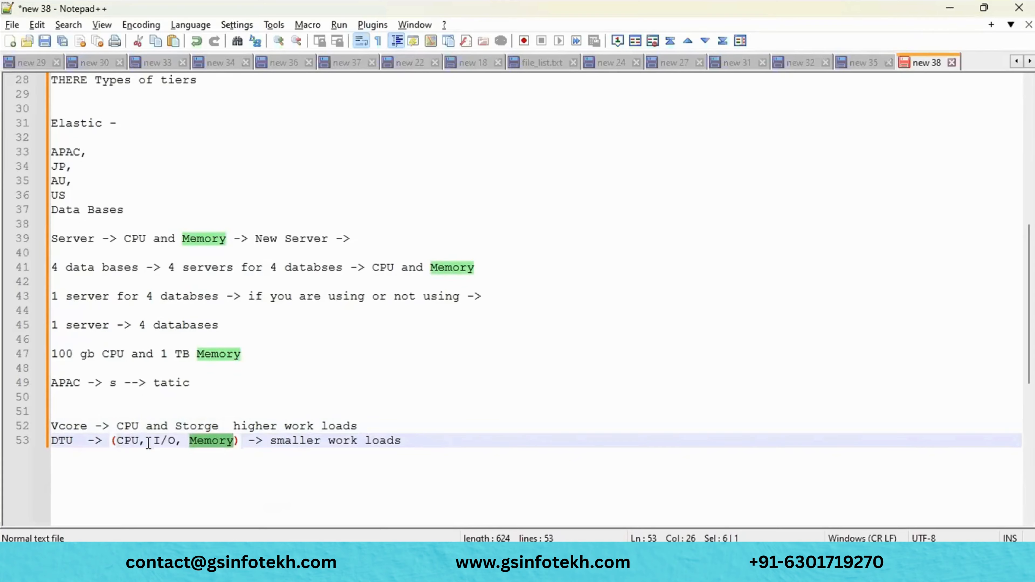
double_click(132, 441)
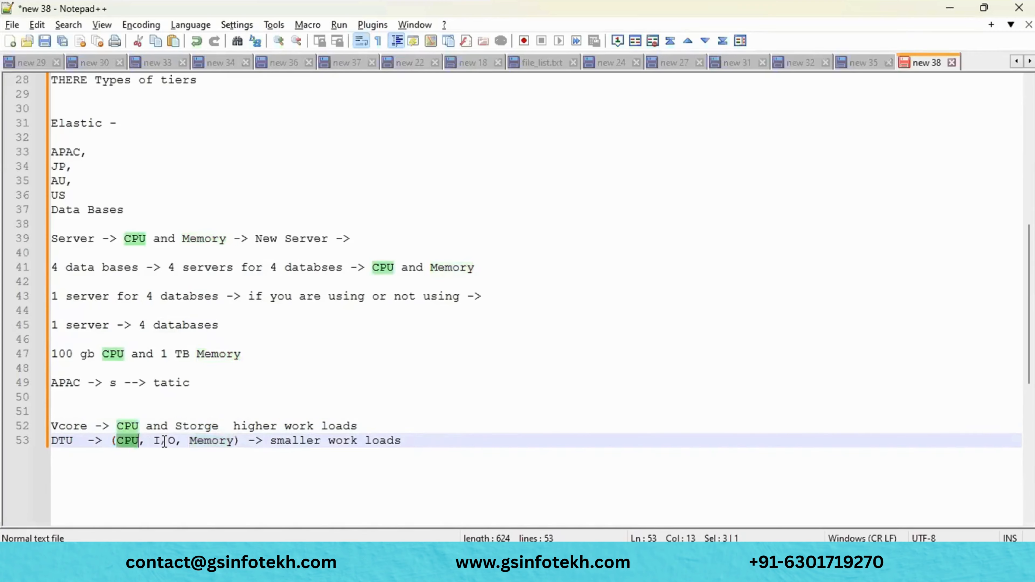
double_click(203, 441)
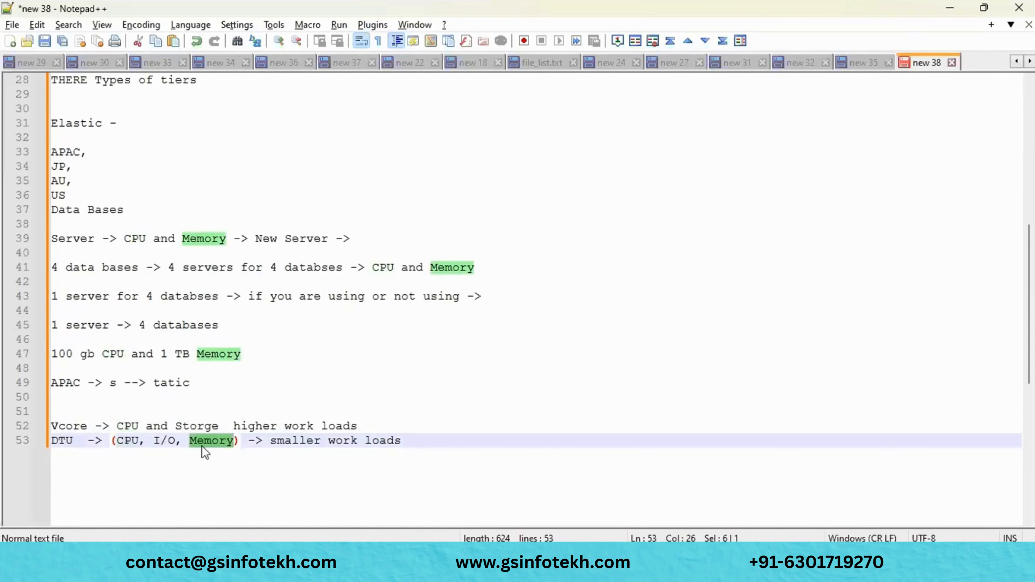
key("End")
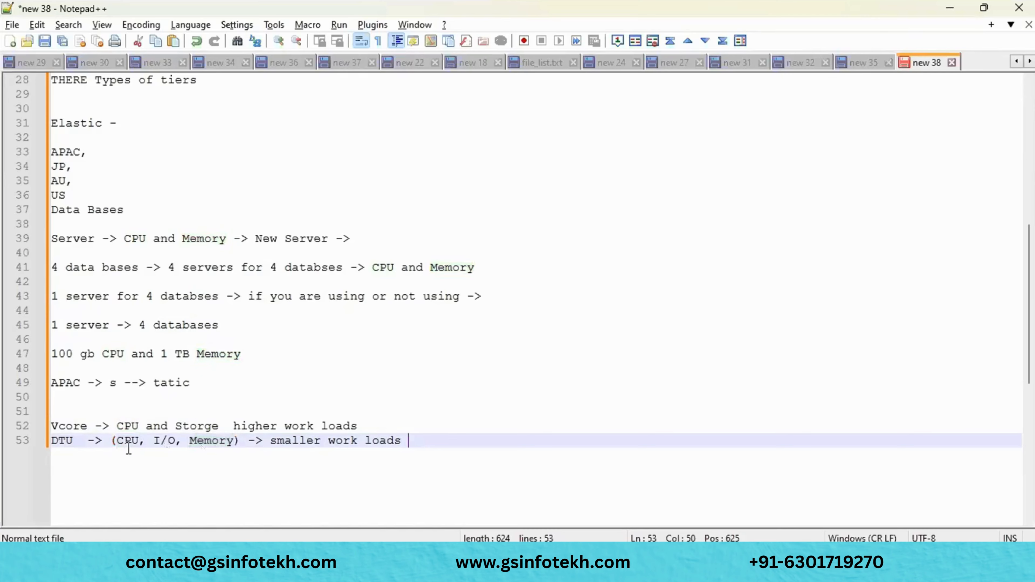
double_click(129, 446)
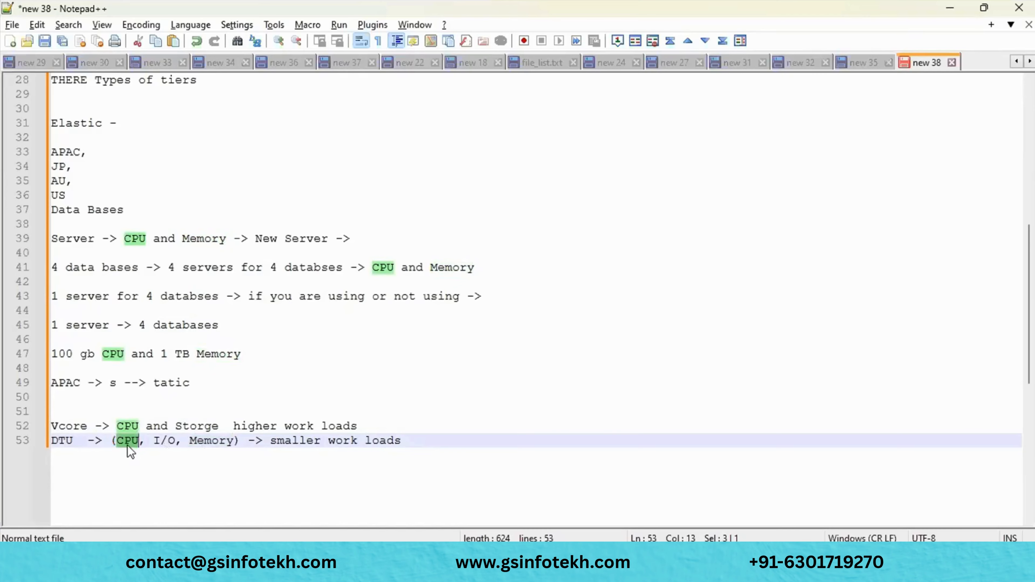
left_click(222, 440)
double_click(222, 440)
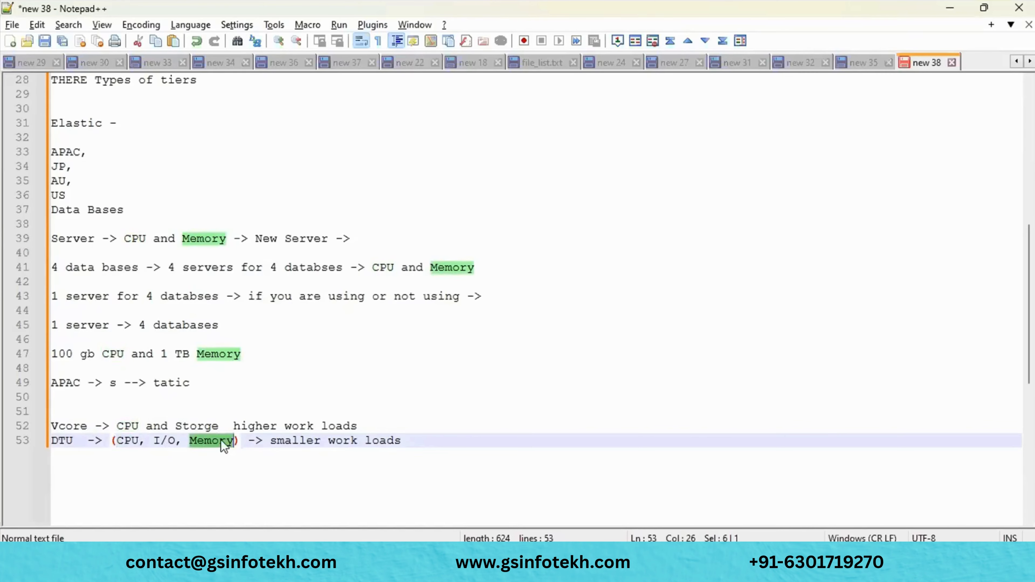
double_click(134, 440)
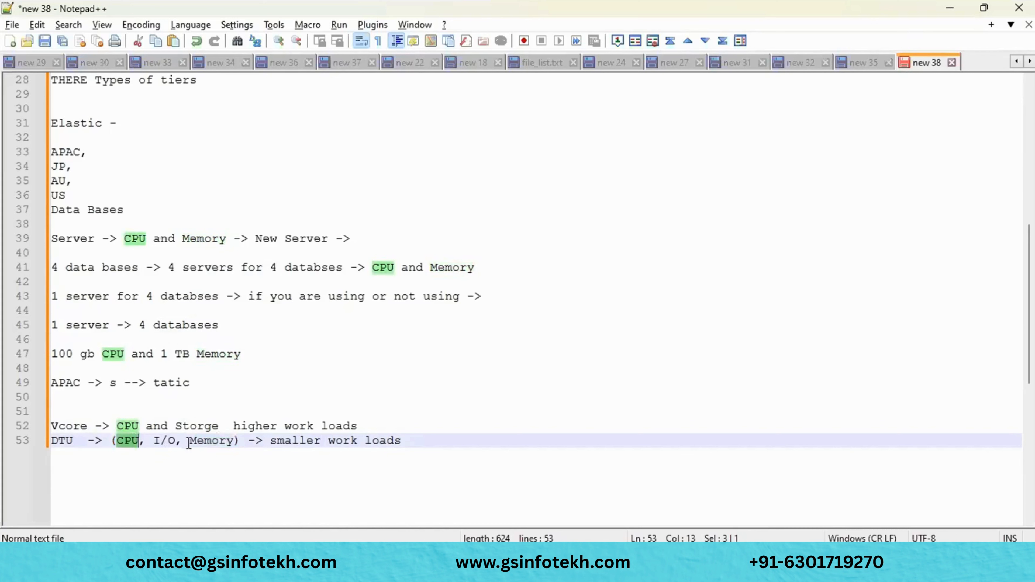
left_click(401, 443)
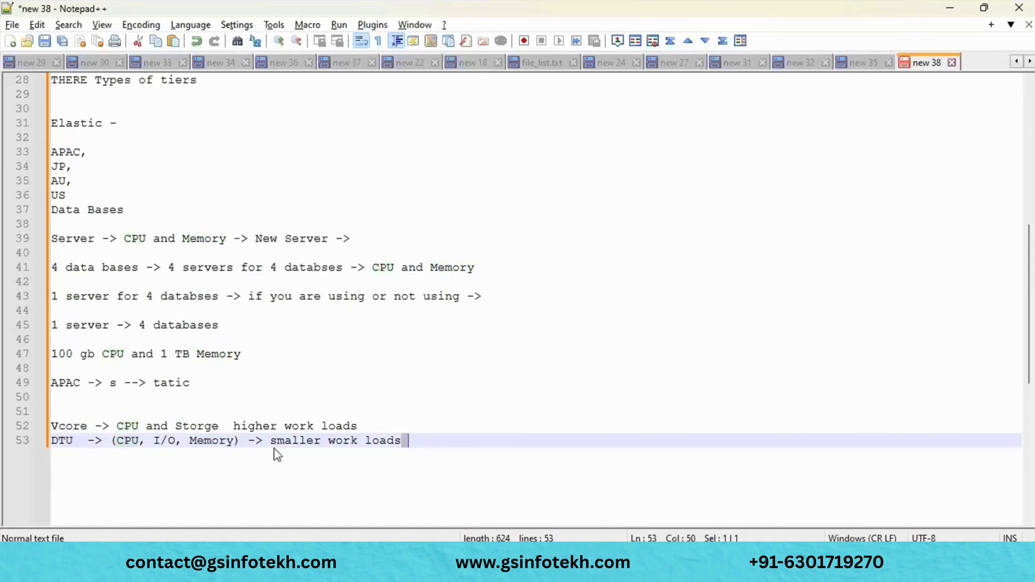
left_click_drag(121, 424, 230, 423)
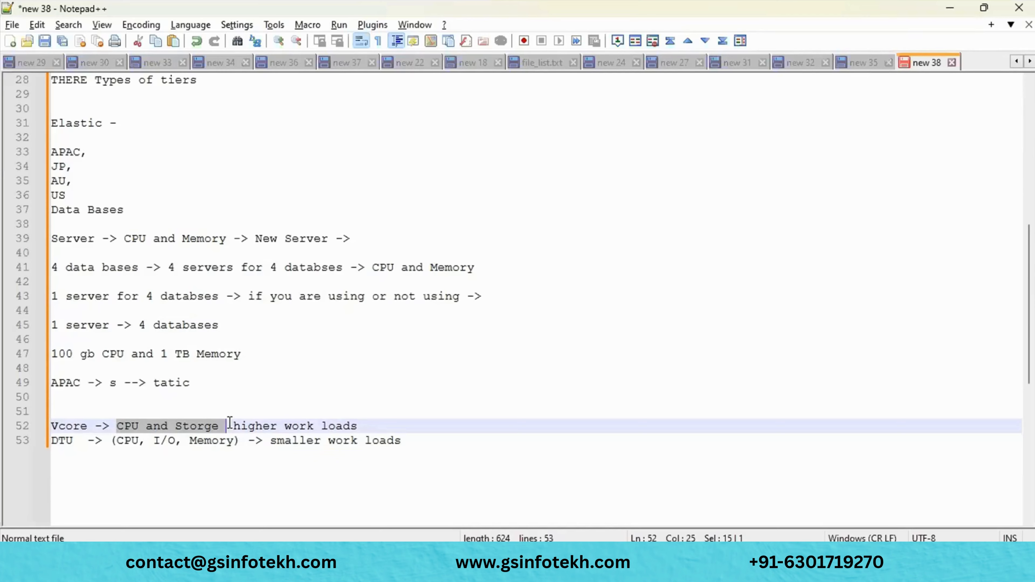
mouse_move(356, 570)
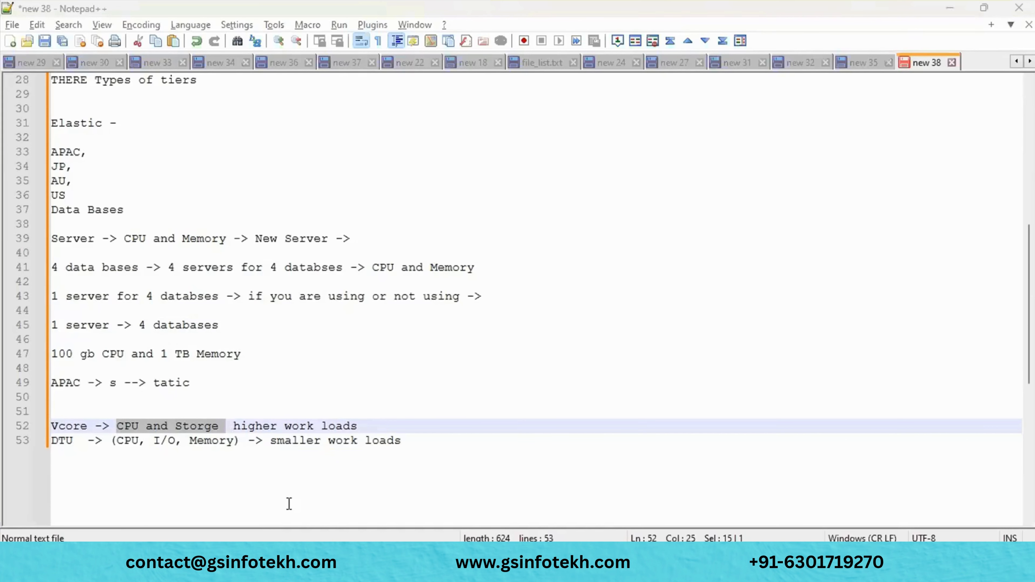
mouse_move(390, 570)
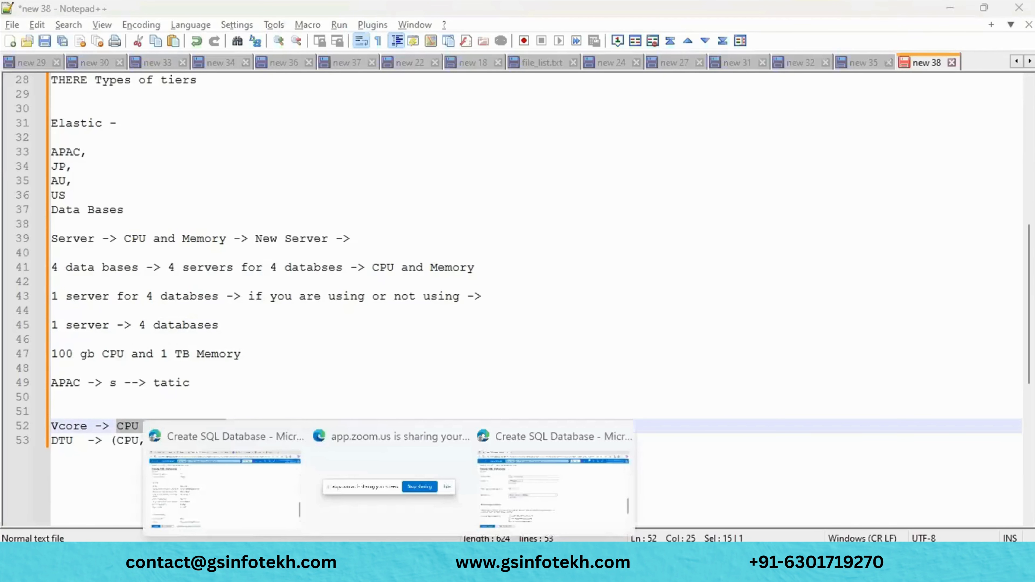
- Switch to Edge and search Bing for 'dtu and vcore' in a new tab
left_click(266, 474)
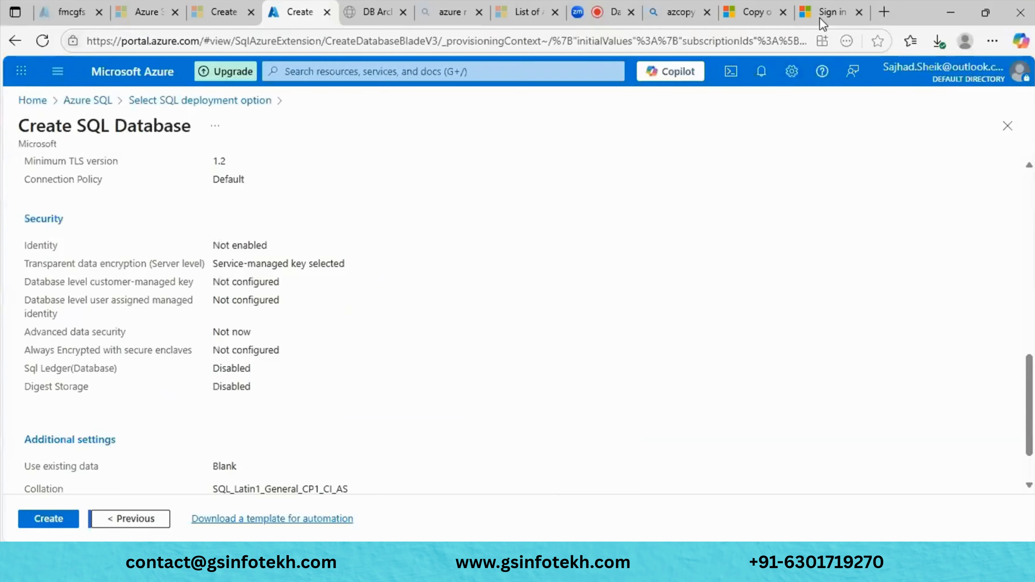
left_click(881, 13)
type("DTU and VO")
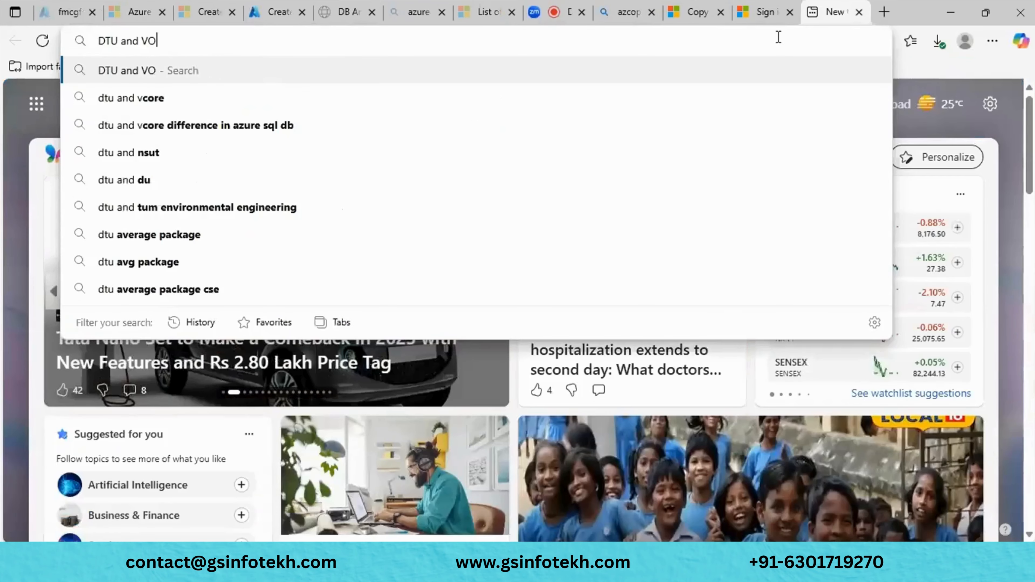
key("Down")
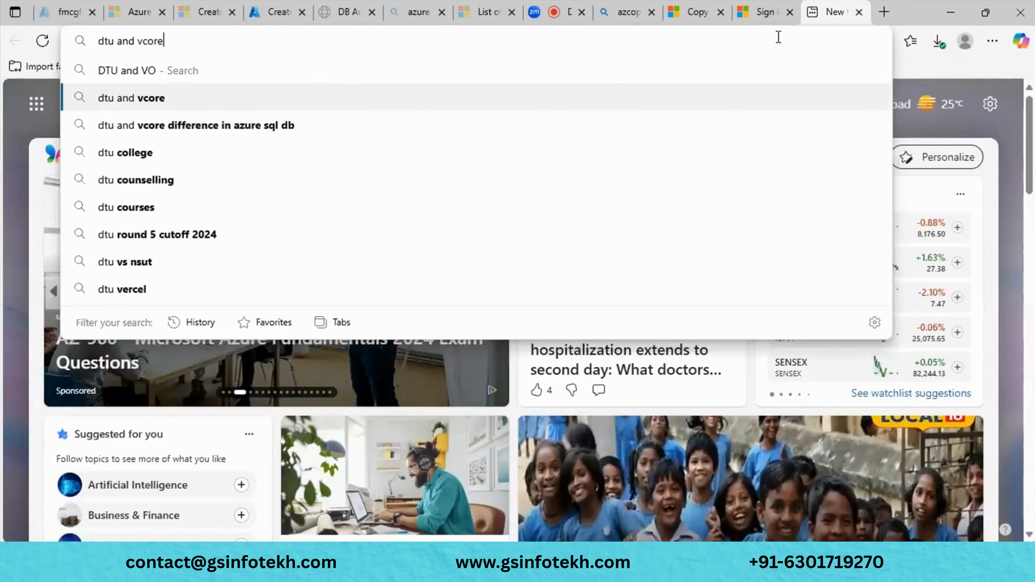
key("Return")
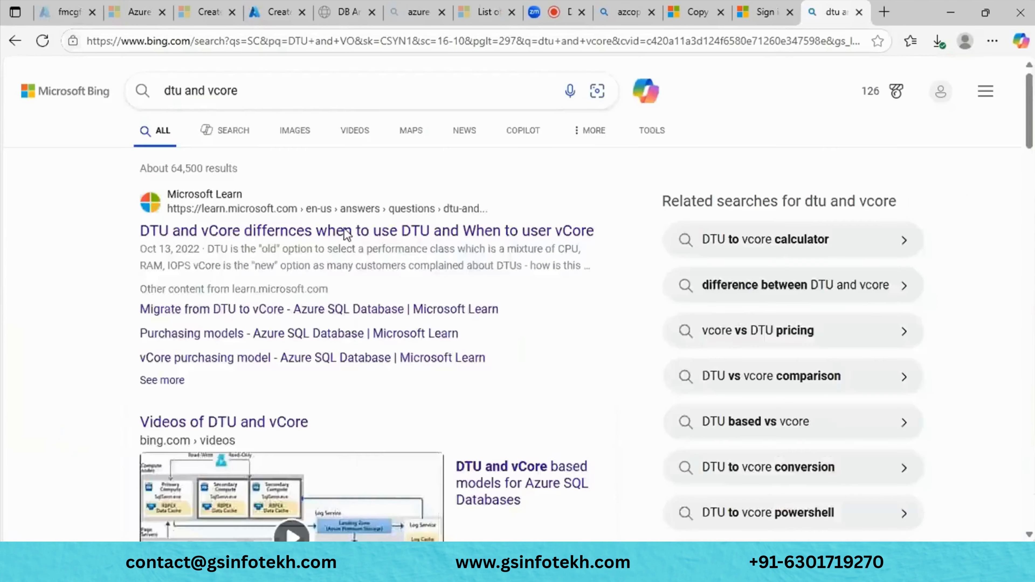
- Preview the top DTU versus vCore result and the 'Migrate from DTU to vCore' result
left_click(344, 230)
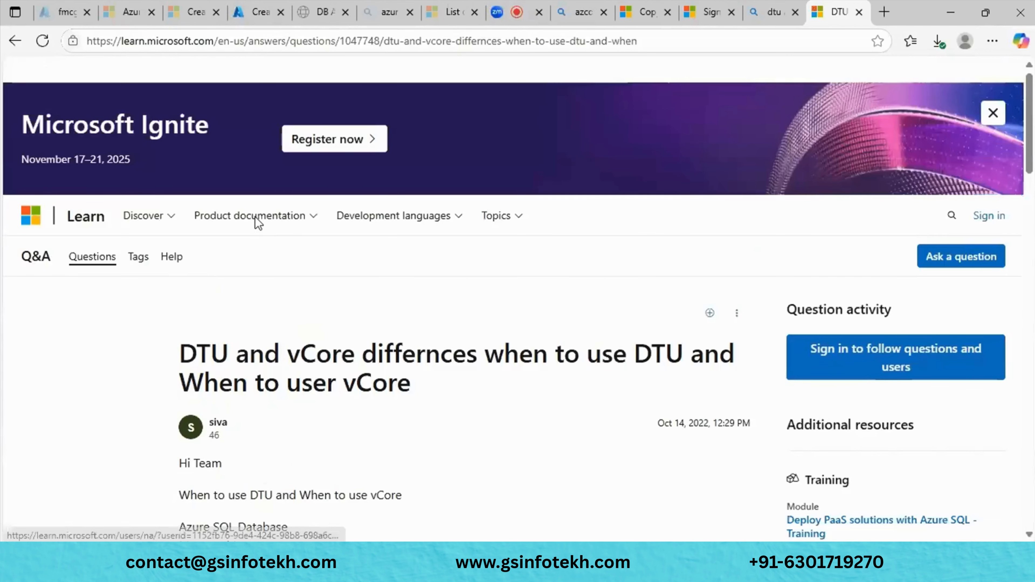
left_click(15, 41)
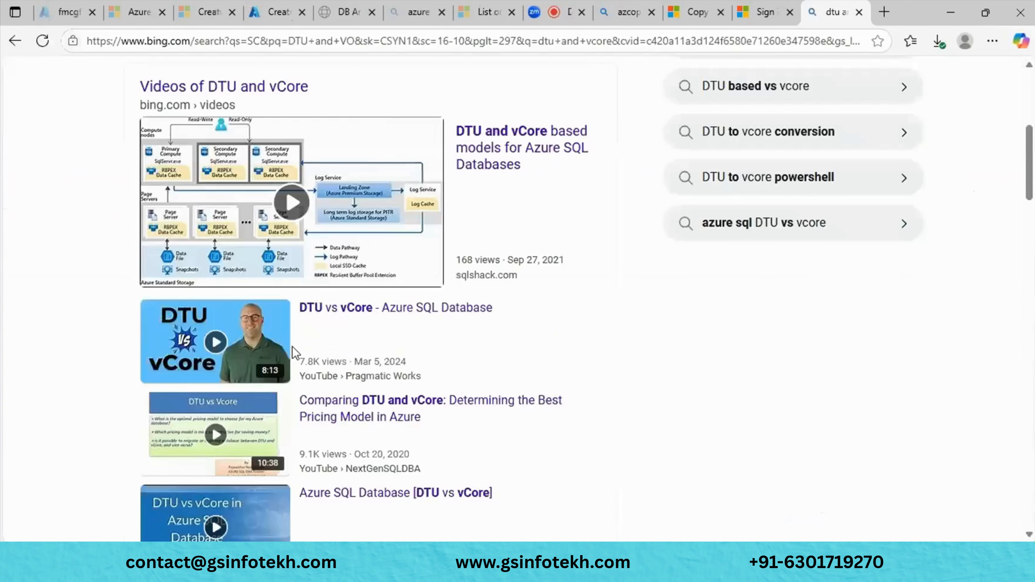
scroll(294, 354, "down", 3)
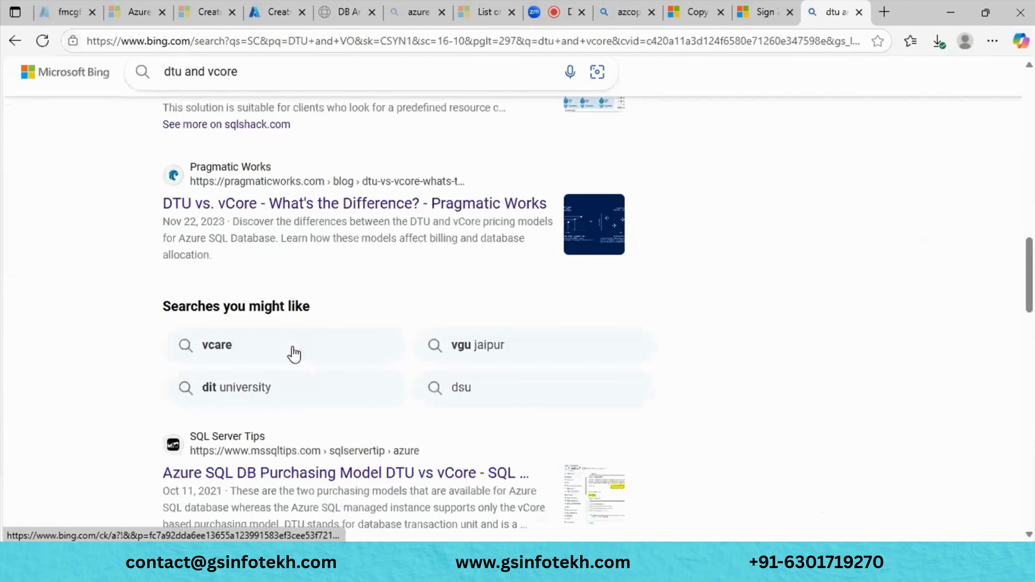
scroll(294, 354, "down", 10)
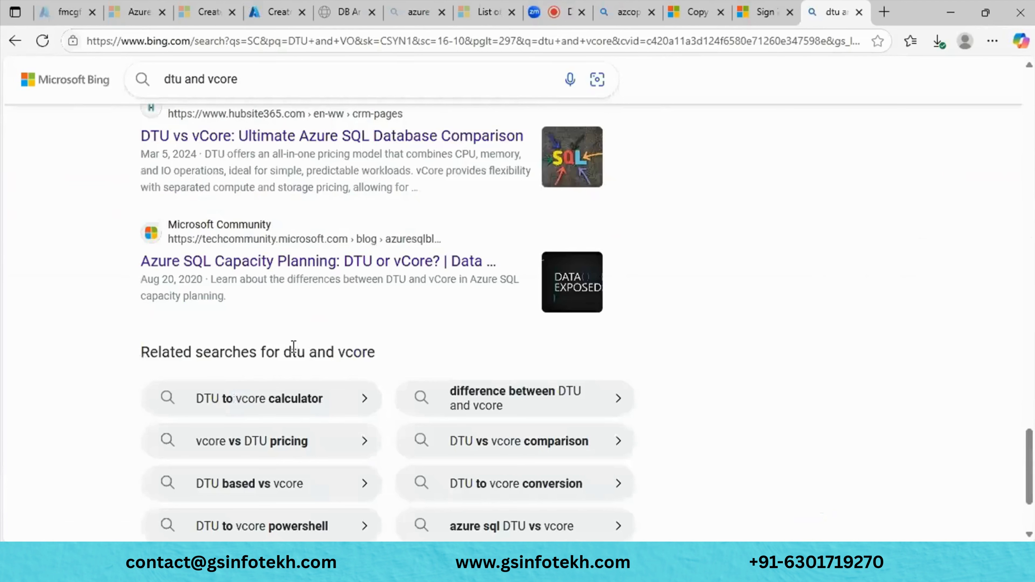
scroll(293, 345, "up", 6)
scroll(294, 354, "up", 2)
scroll(294, 354, "down", 1)
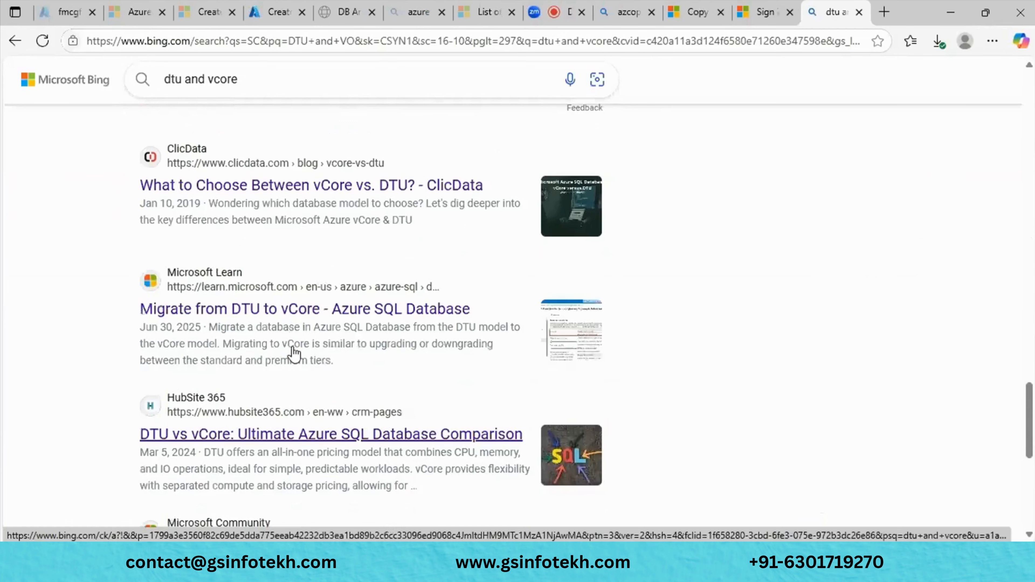
left_click(305, 309)
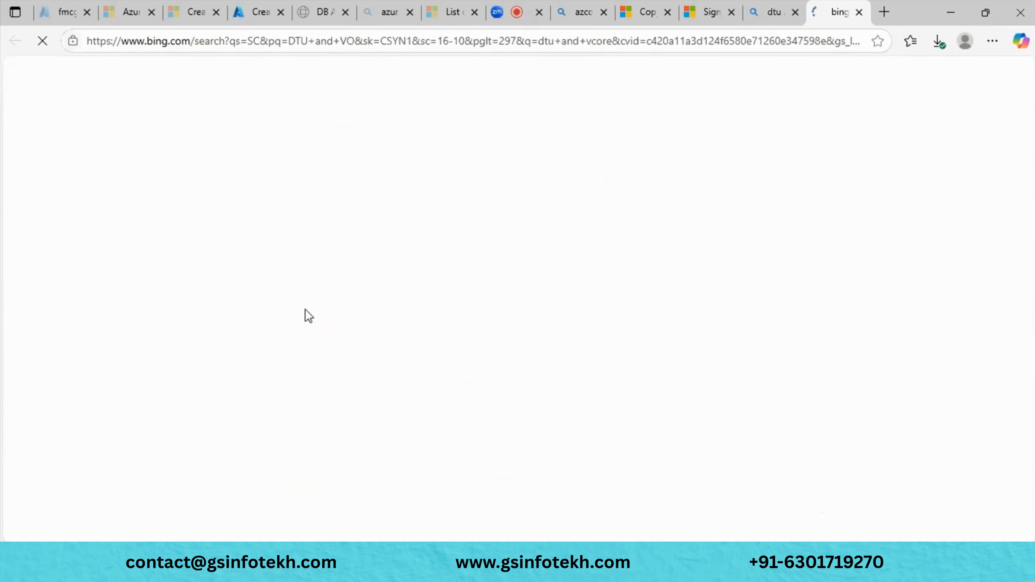
key("ctrl+w")
scroll(202, 319, "down", 5)
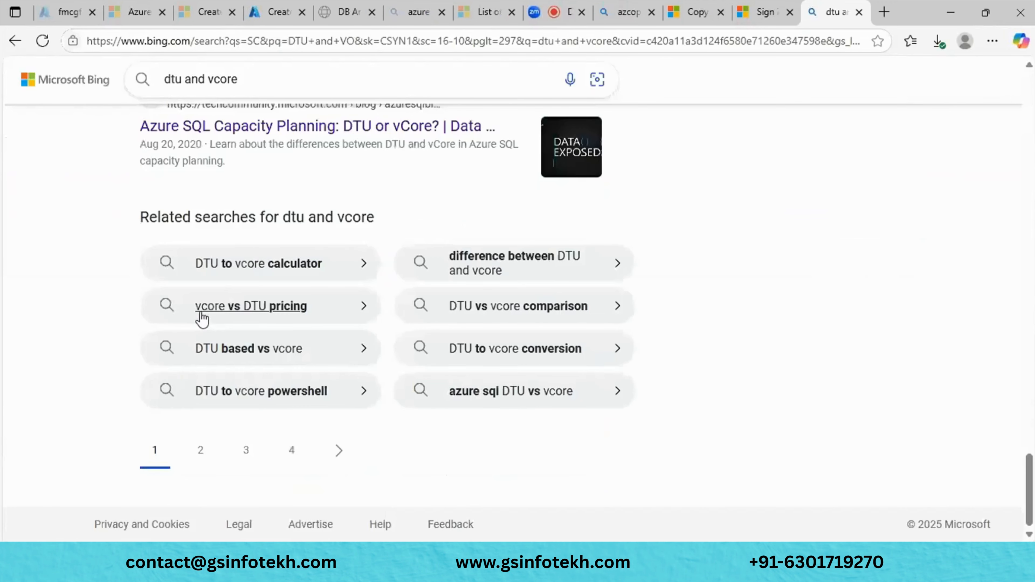
scroll(202, 318, "up", 3)
scroll(204, 318, "up", 5)
- Open the Microsoft Learn purchasing-models article and enlarge its DTU versus vCore diagram
left_click(262, 85)
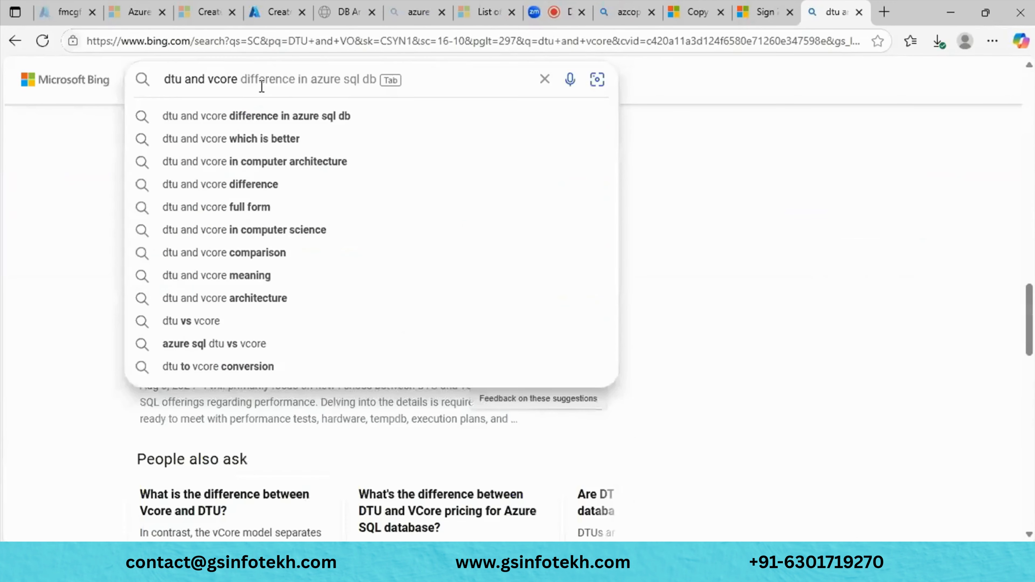
type("purc")
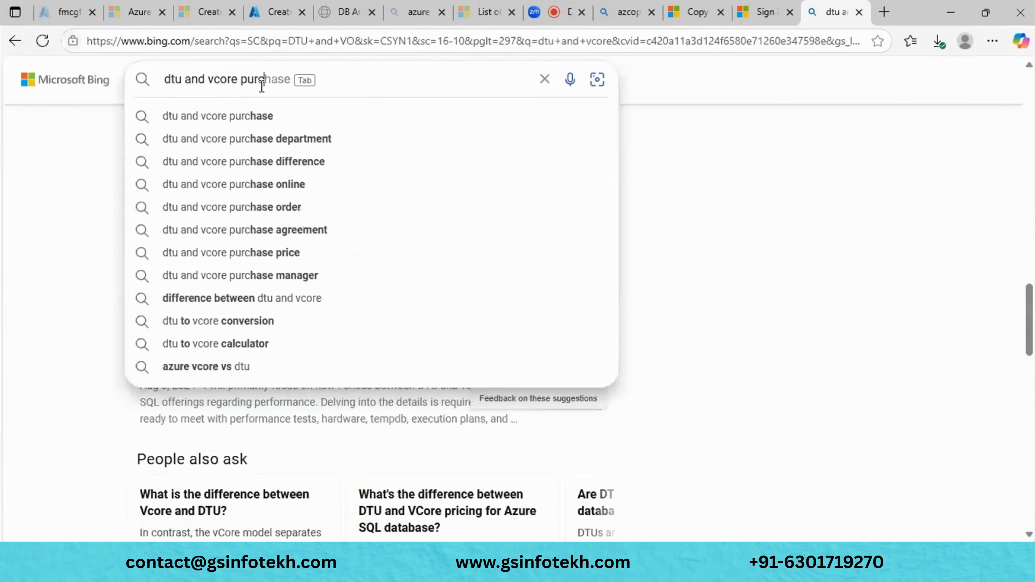
left_click(309, 118)
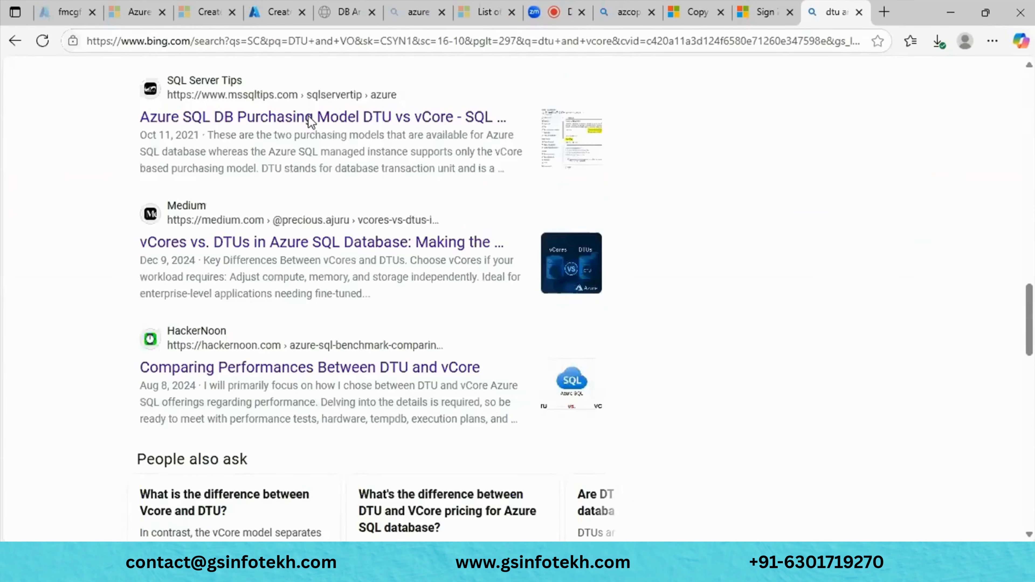
left_click(310, 118)
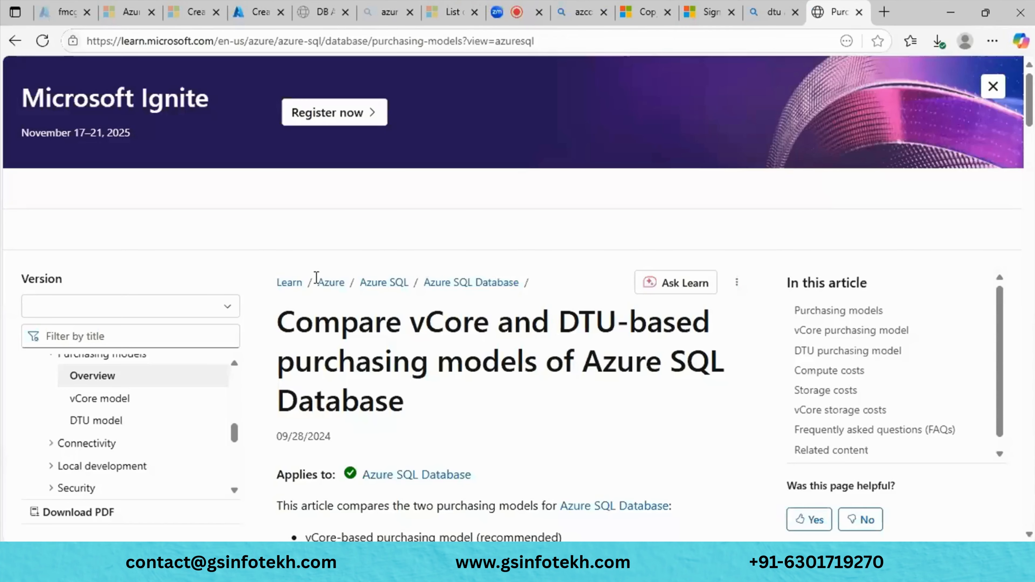
scroll(618, 440, "down", 15)
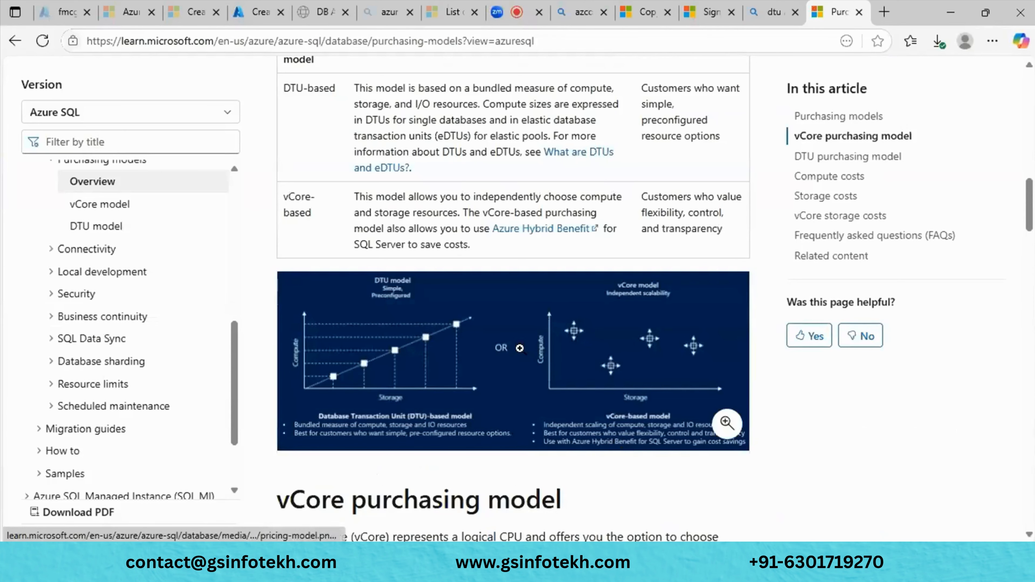
left_click(520, 347)
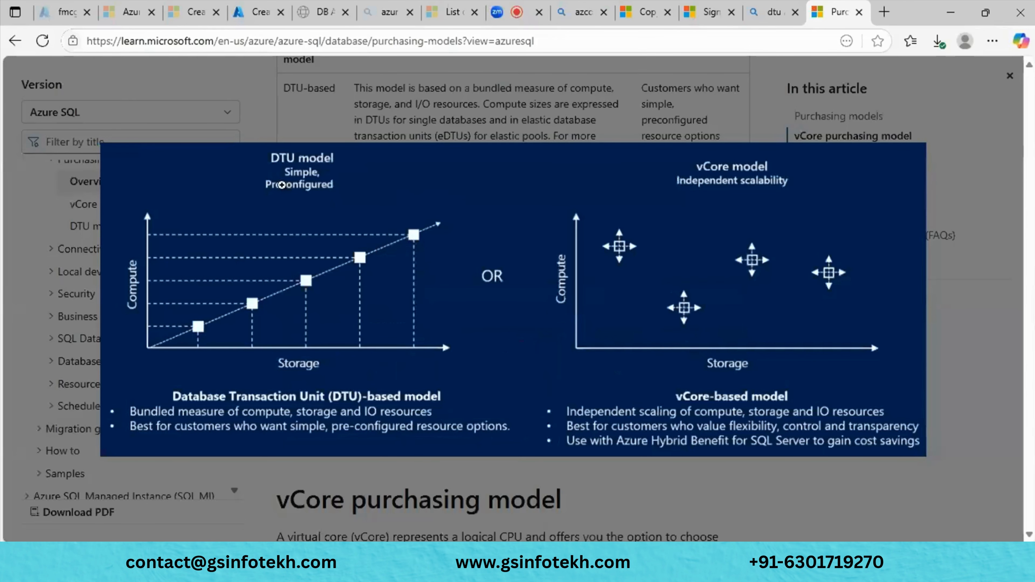
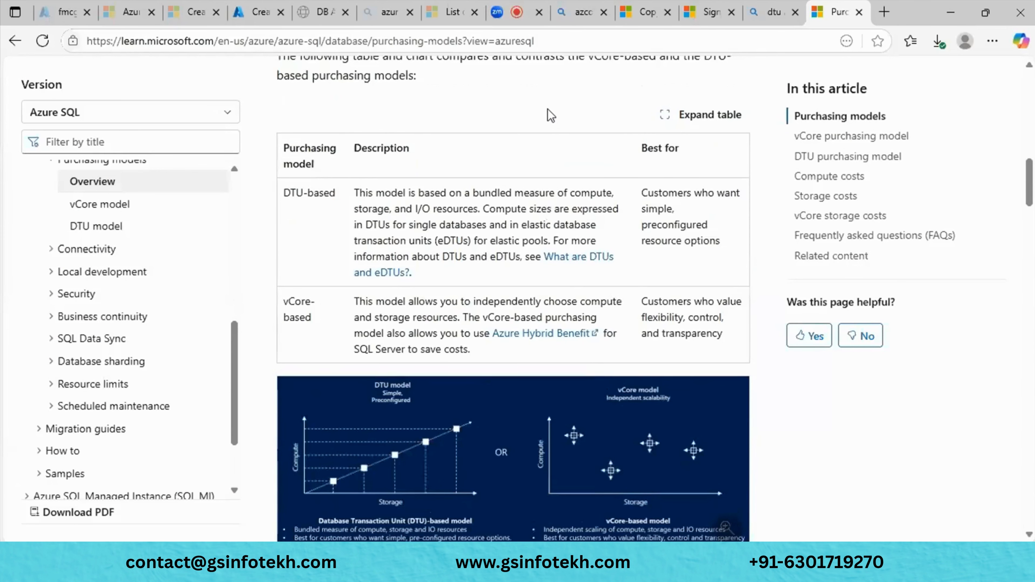
- Scroll the Learn article back to the top, then bring up the open-windows list
scroll(547, 108, "up", 8)
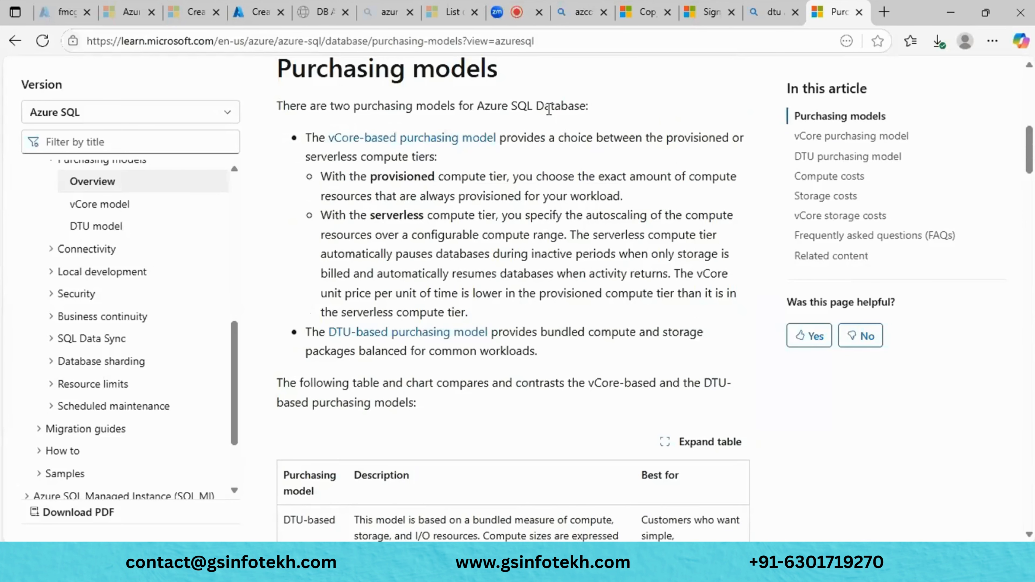
left_click(263, 5)
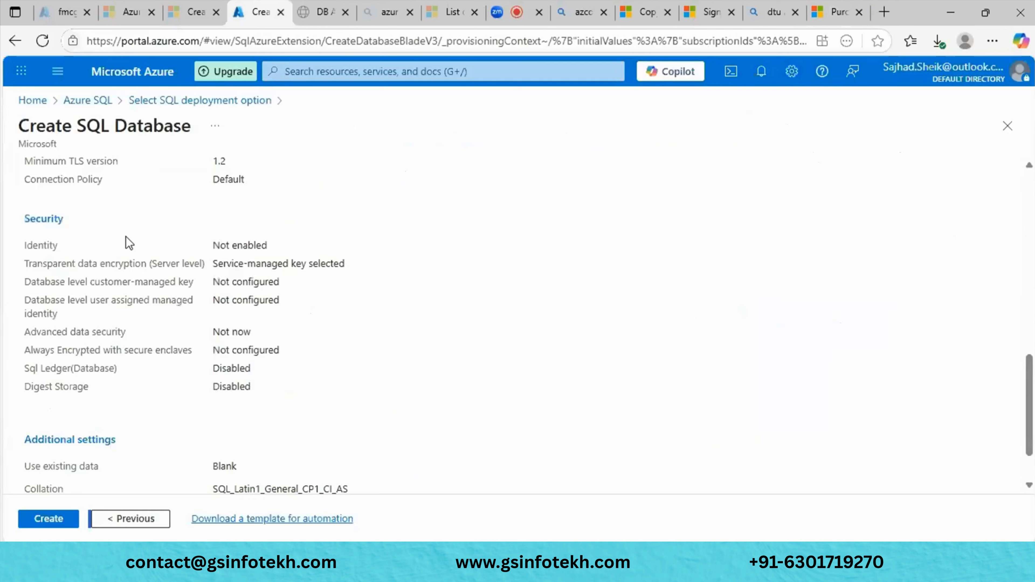
scroll(126, 236, "up", 10)
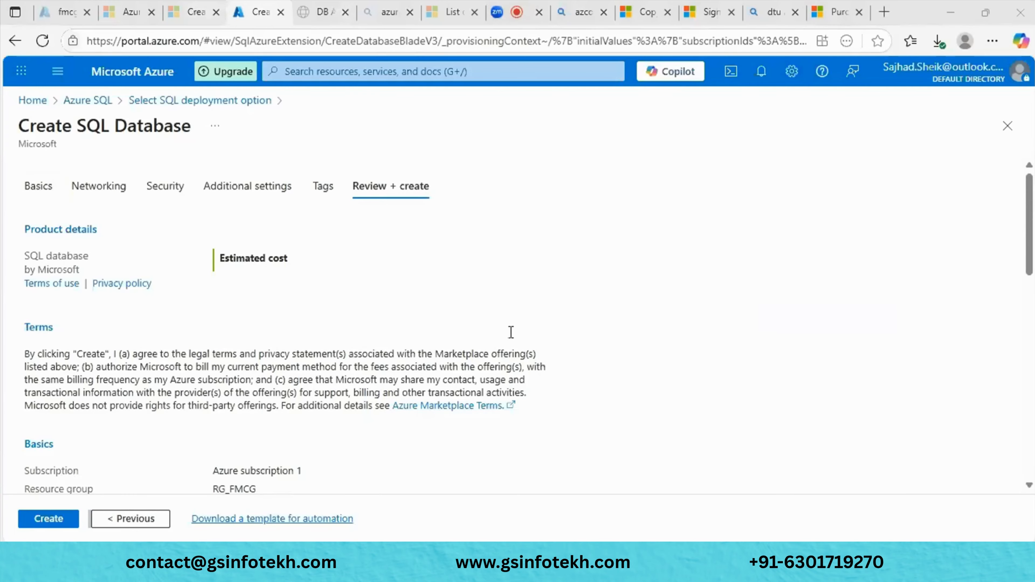
key("alt+Tab")
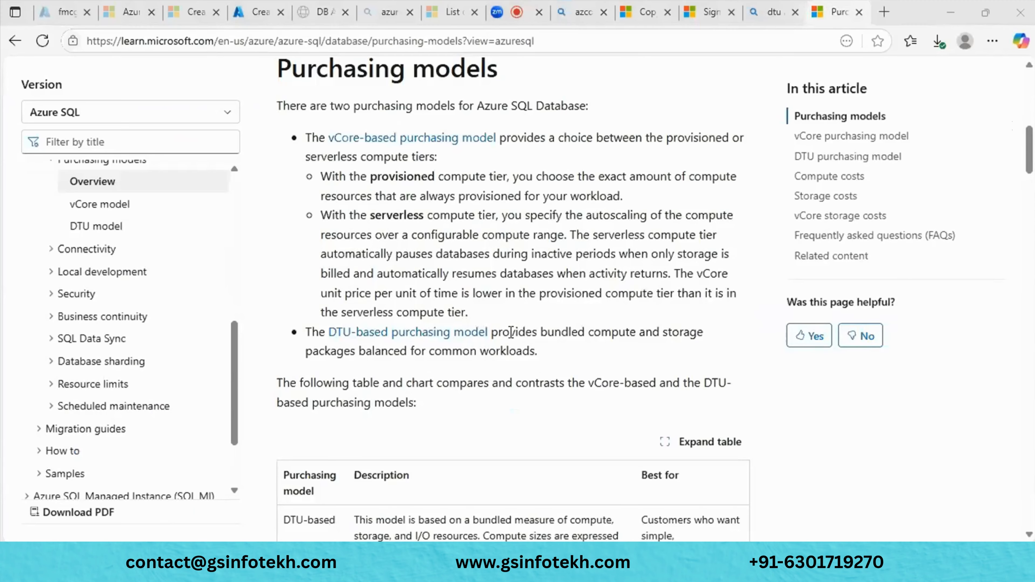
key("alt+Tab")
key("alt+Tab")
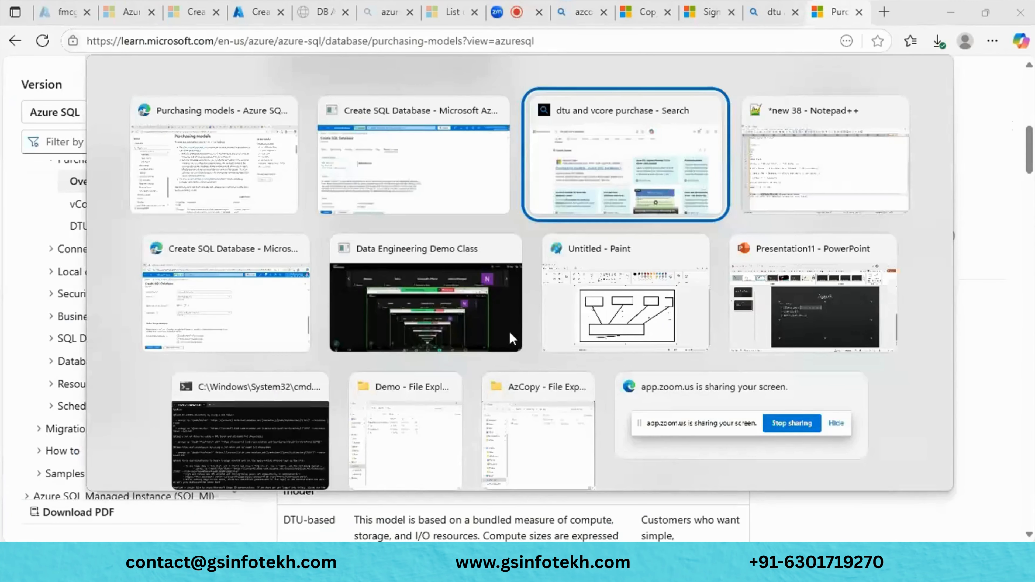
- In the second Create SQL Database window, set 'Want to use SQL elastic pool?' to No
key("alt+Tab")
key("alt+Tab")
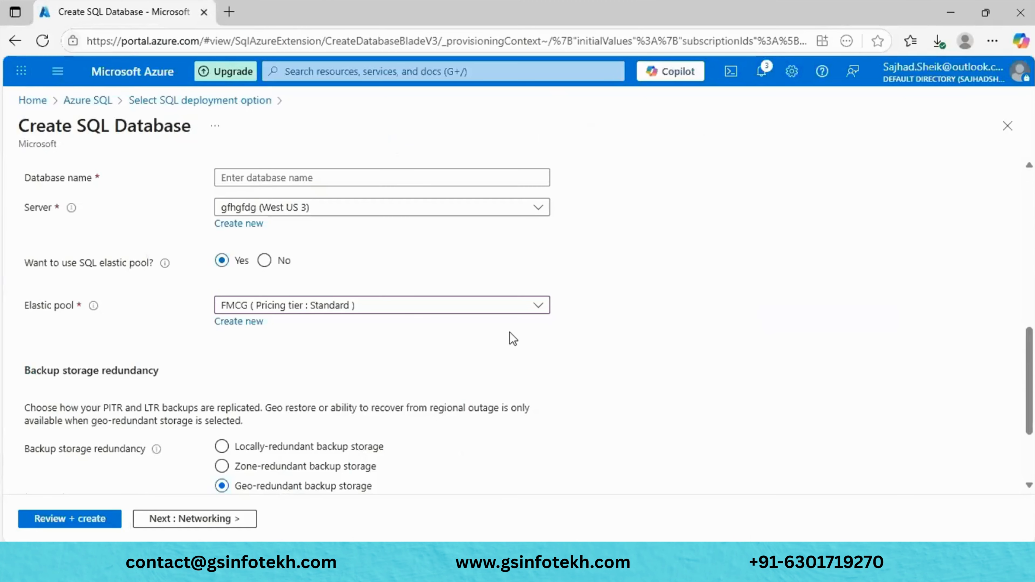
scroll(511, 334, "up", 3)
scroll(672, 417, "up", 4)
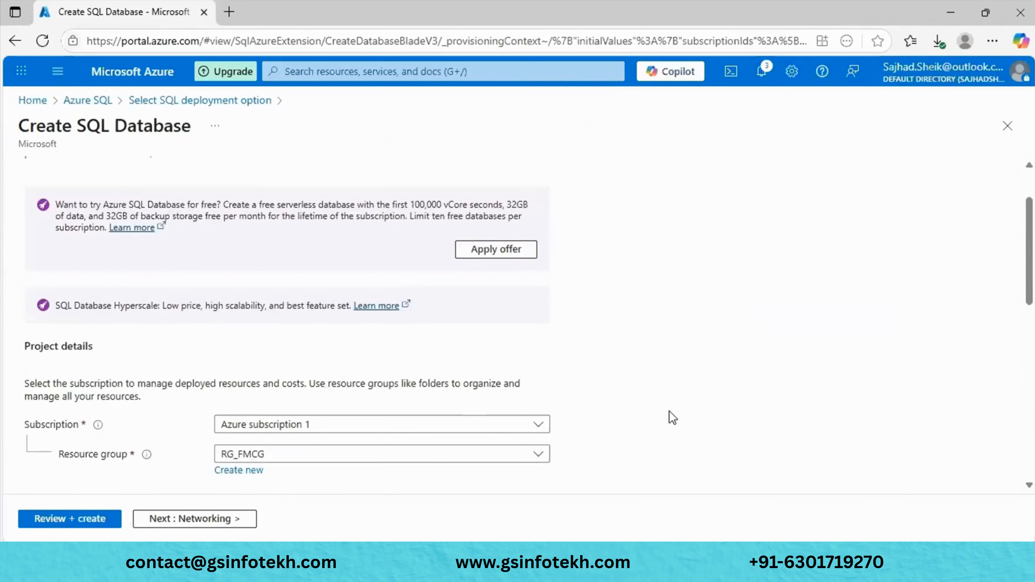
scroll(672, 417, "down", 3)
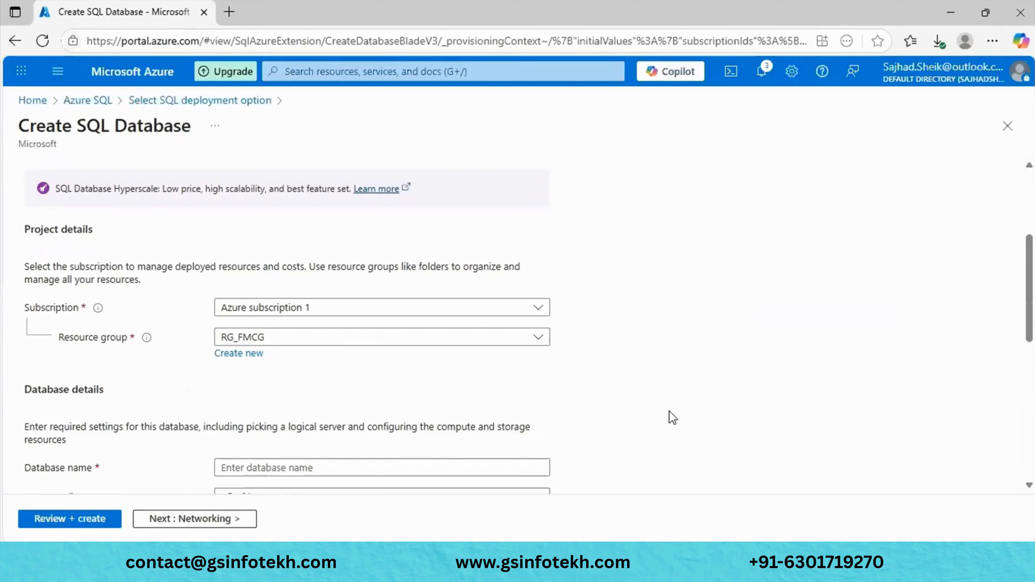
scroll(669, 411, "down", 5)
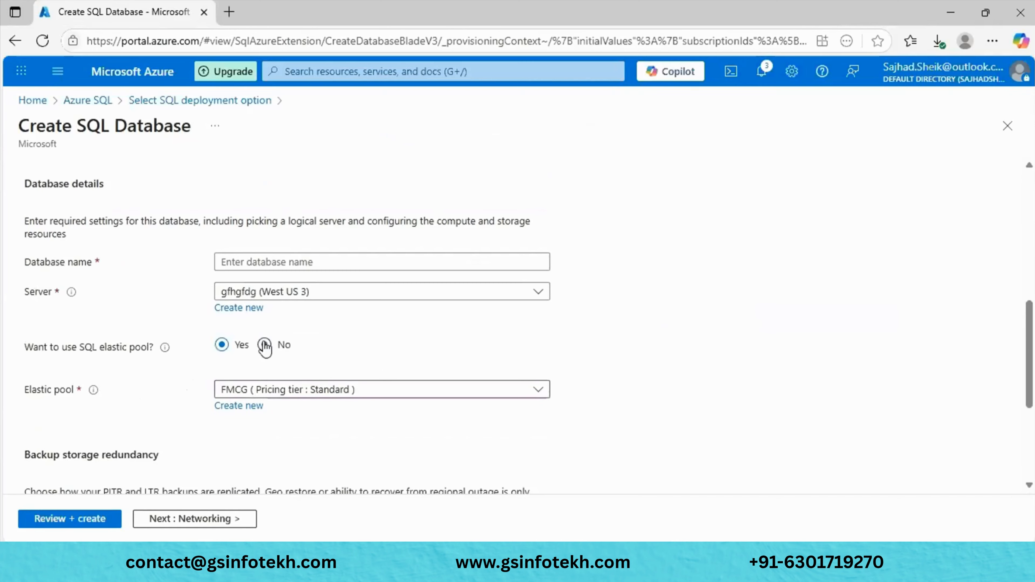
scroll(265, 346, "down", 2)
left_click(264, 274)
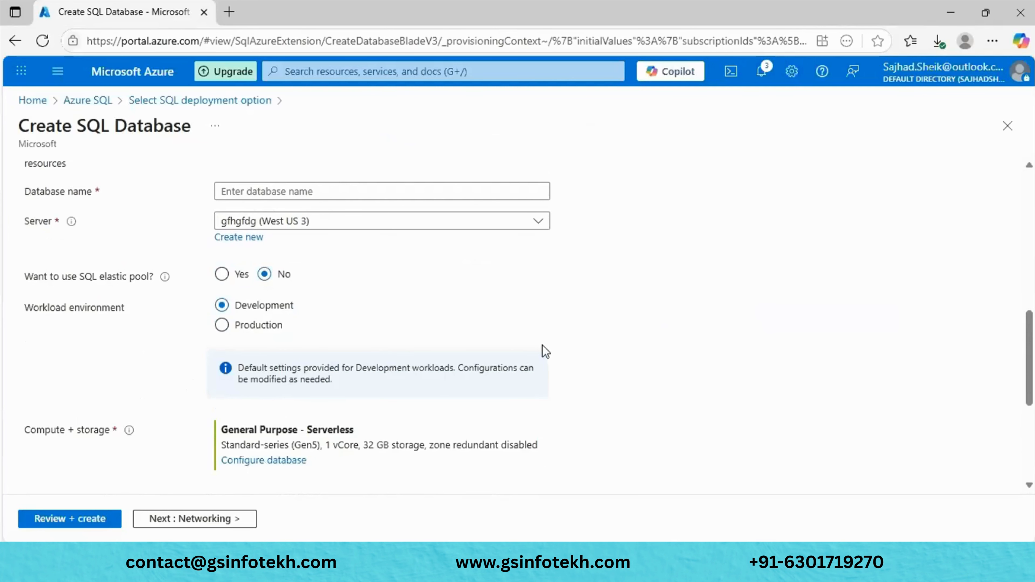
scroll(542, 347, "down", 5)
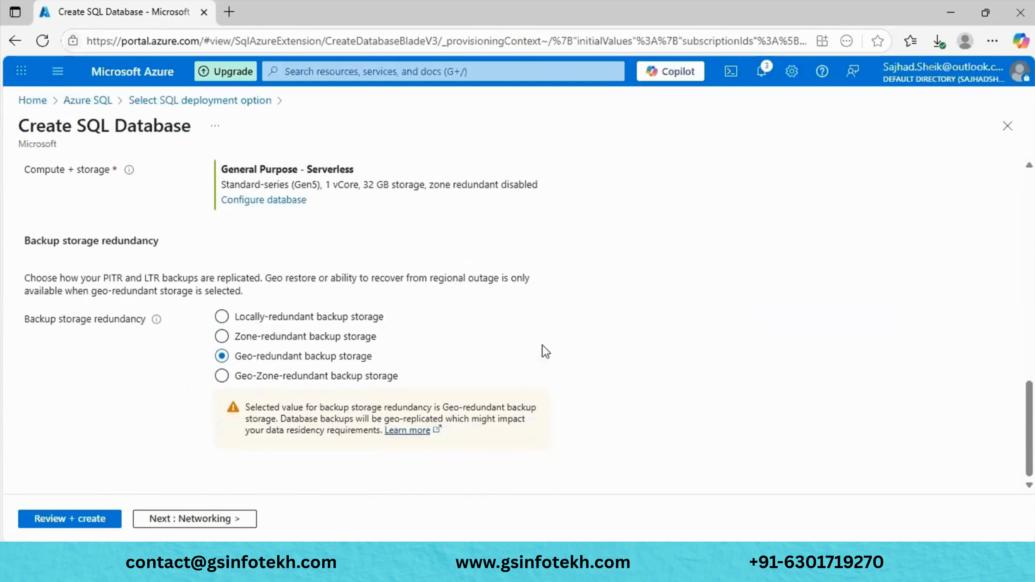
scroll(543, 352, "up", 2)
- Check the General Purpose Serverless compute and storage options under Configure database, then reopen them
left_click(255, 289)
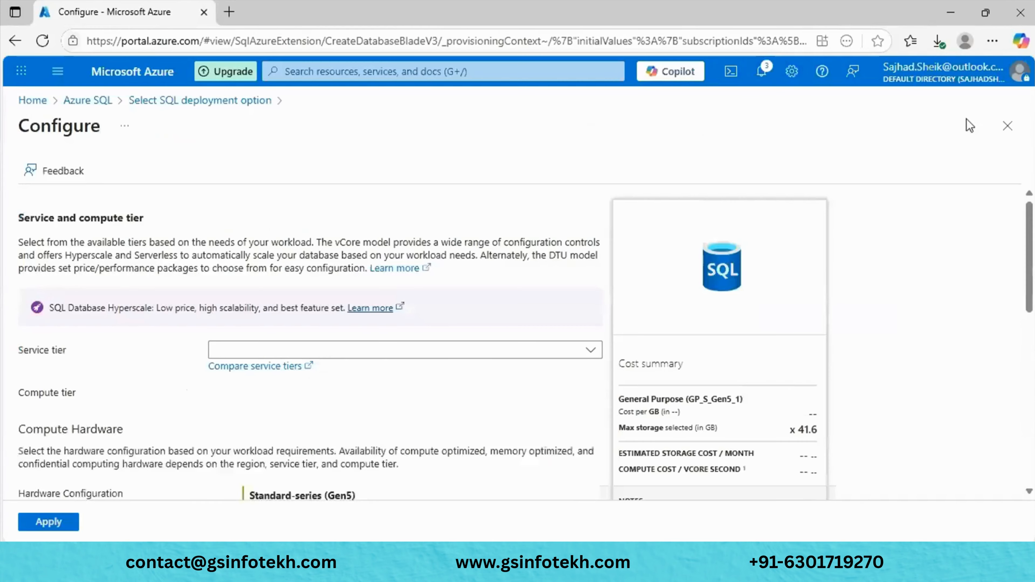
left_click(1010, 128)
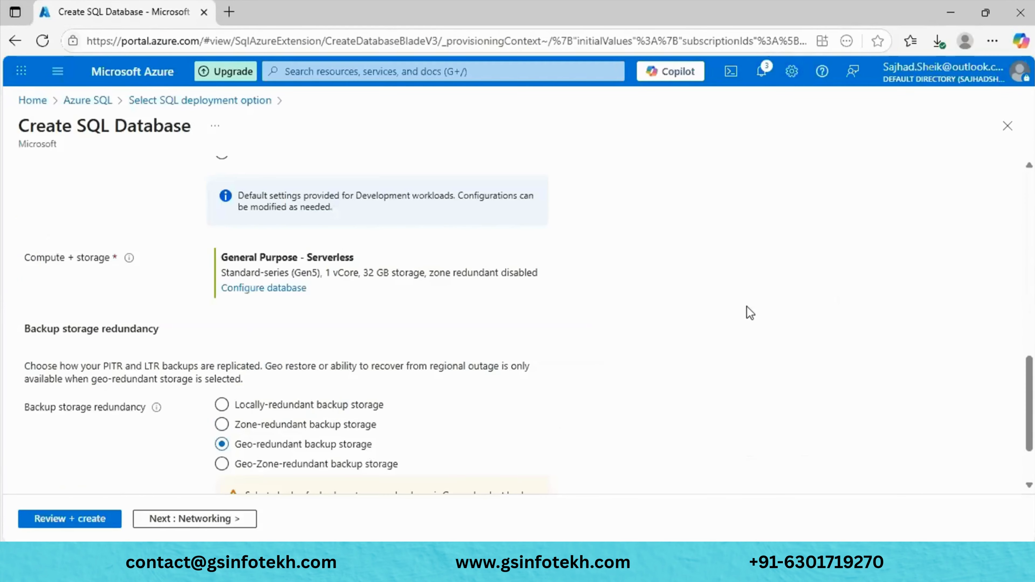
scroll(672, 415, "down", 1)
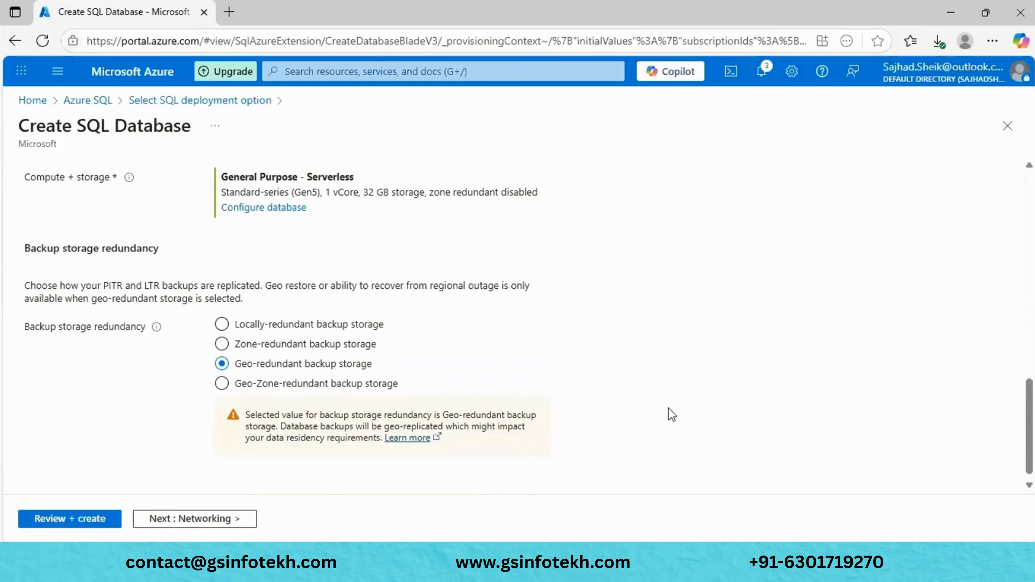
scroll(672, 414, "up", 5)
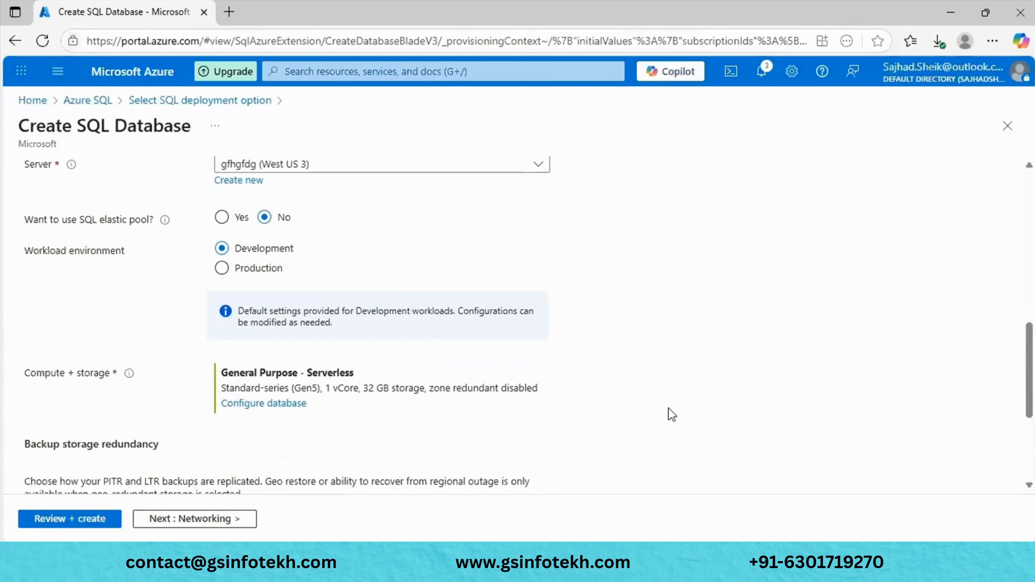
scroll(671, 416, "up", 7)
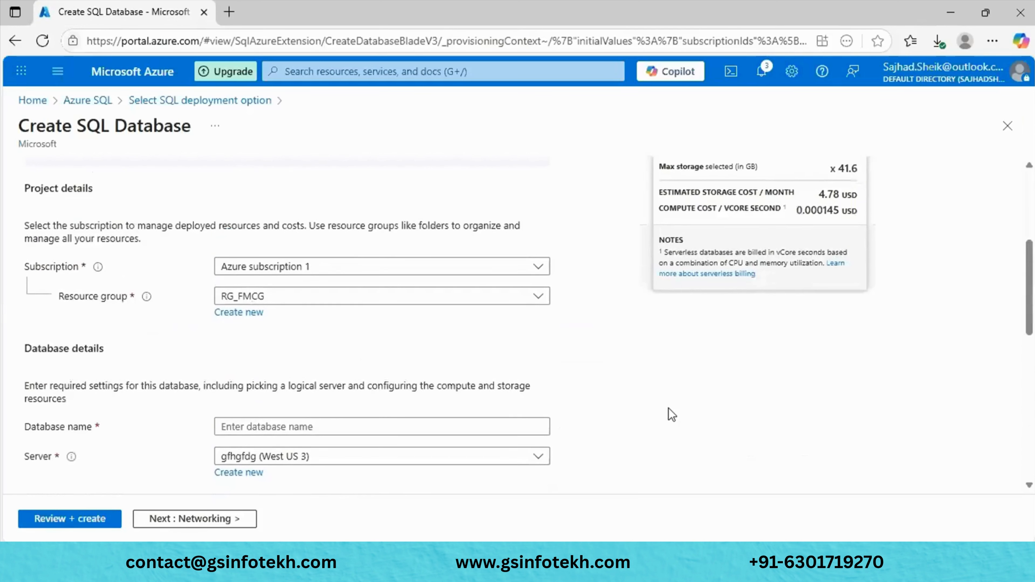
scroll(671, 415, "down", 3)
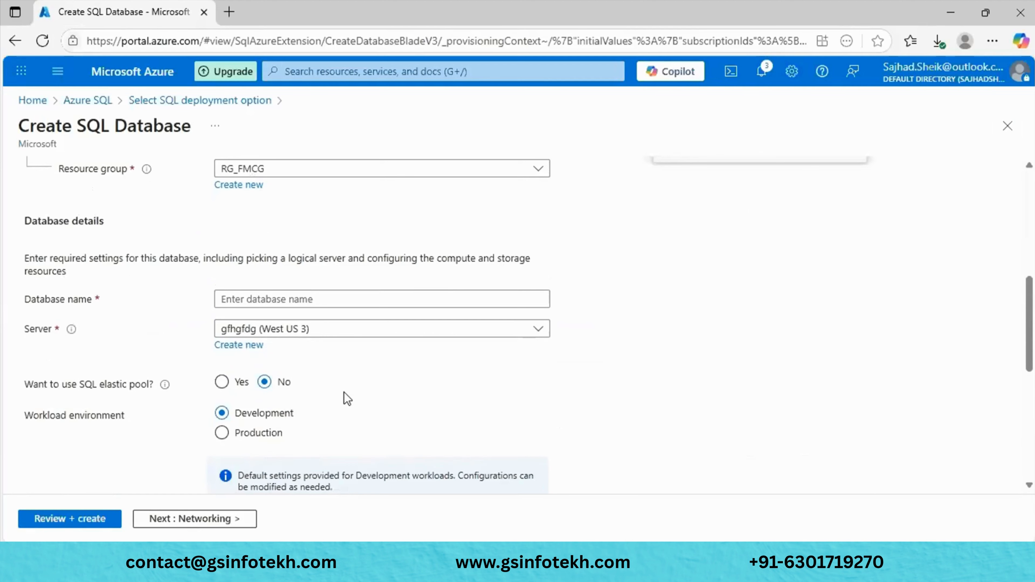
scroll(343, 391, "down", 8)
scroll(343, 392, "up", 6)
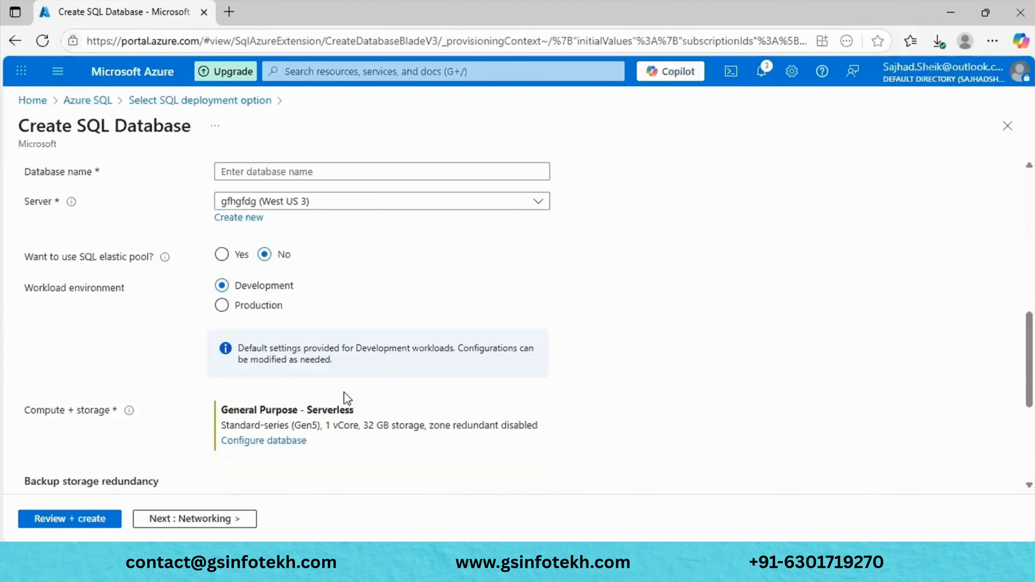
scroll(401, 365, "down", 6)
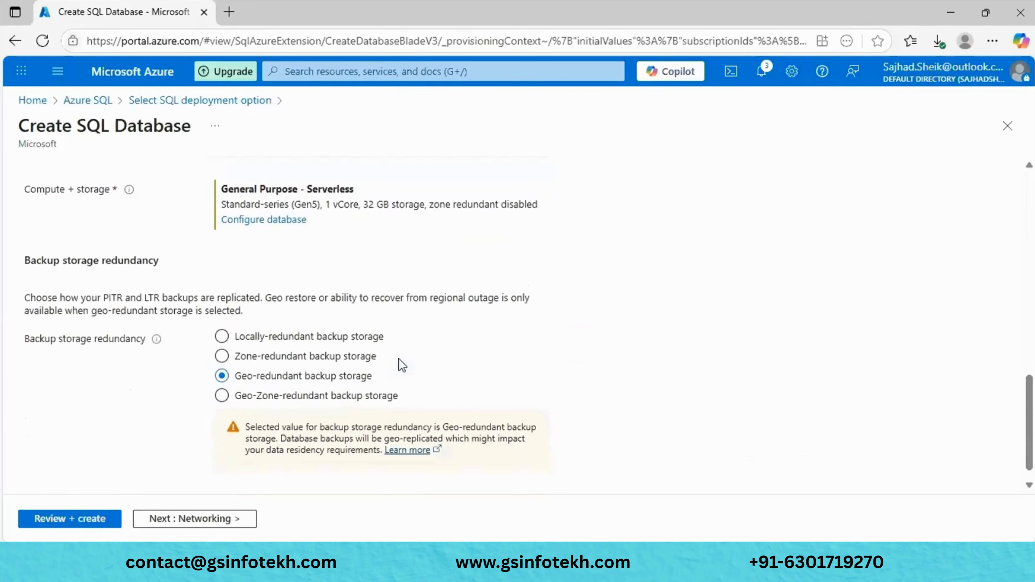
left_click(270, 219)
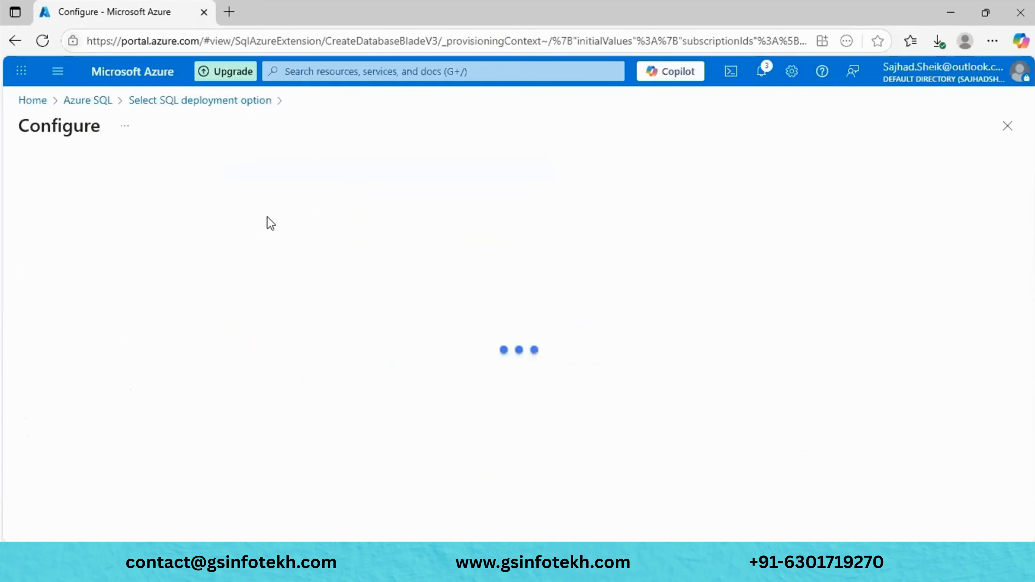
scroll(270, 223, "down", 4)
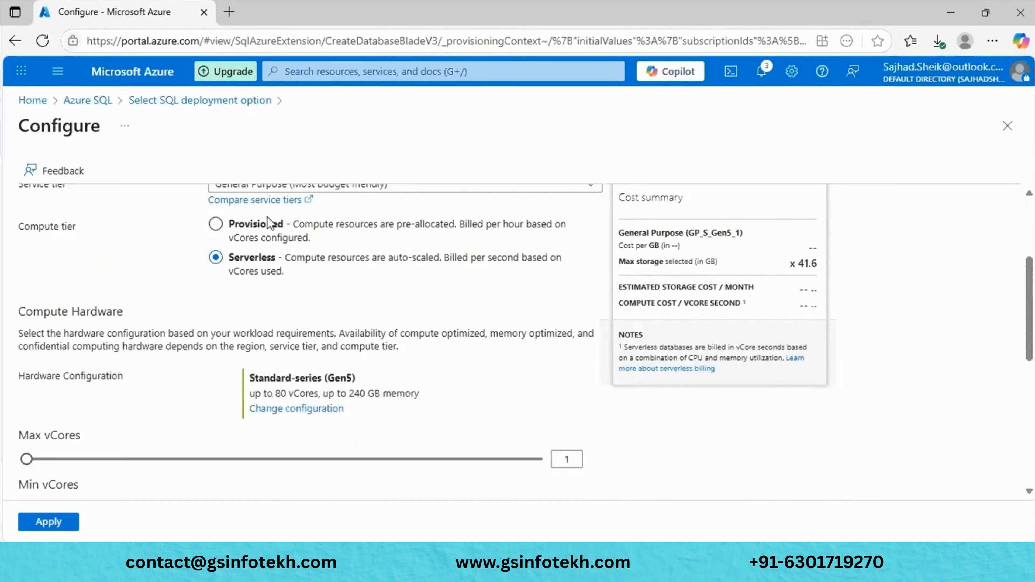
scroll(186, 257, "down", 1)
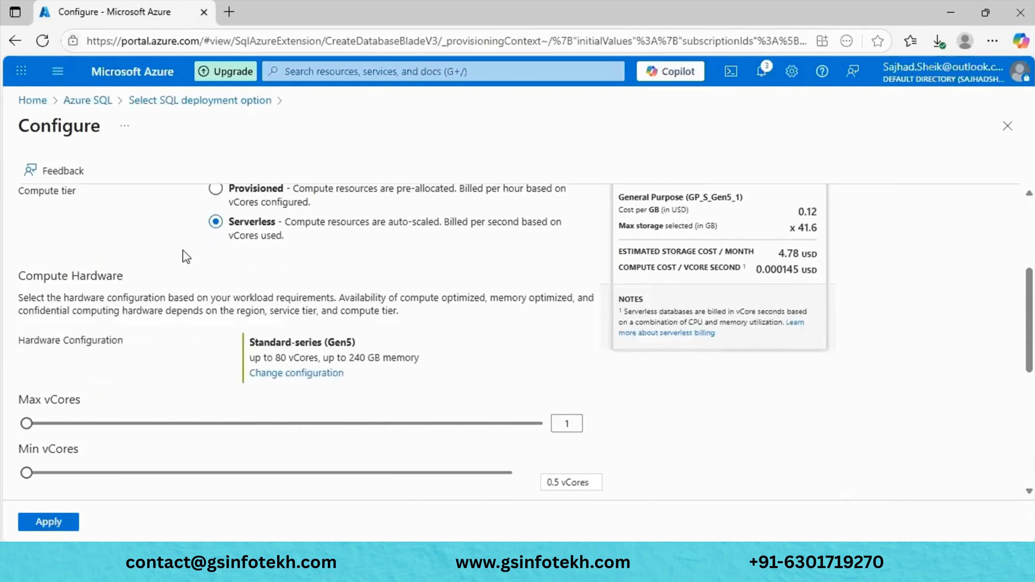
scroll(186, 257, "down", 1)
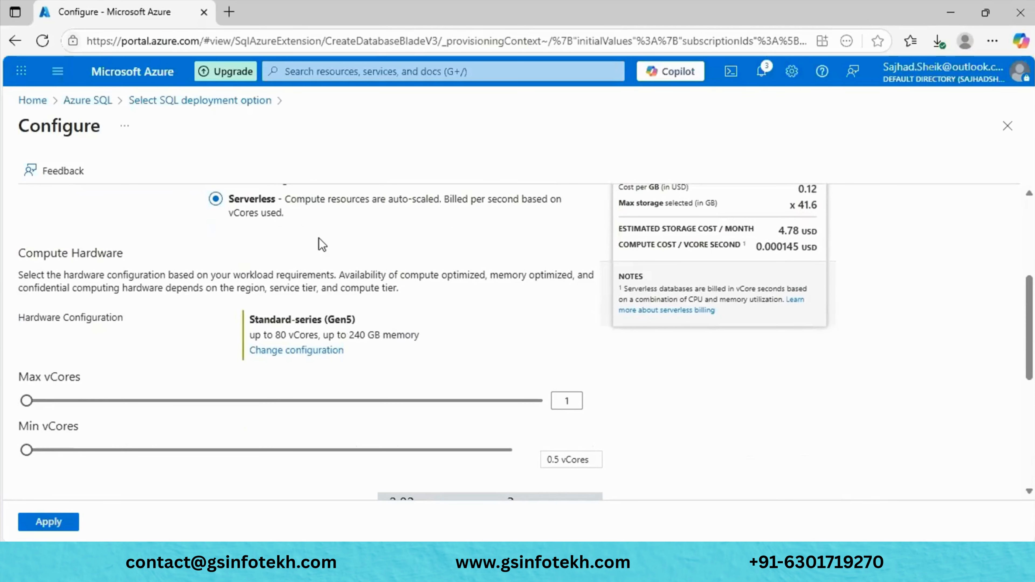
scroll(322, 244, "up", 2)
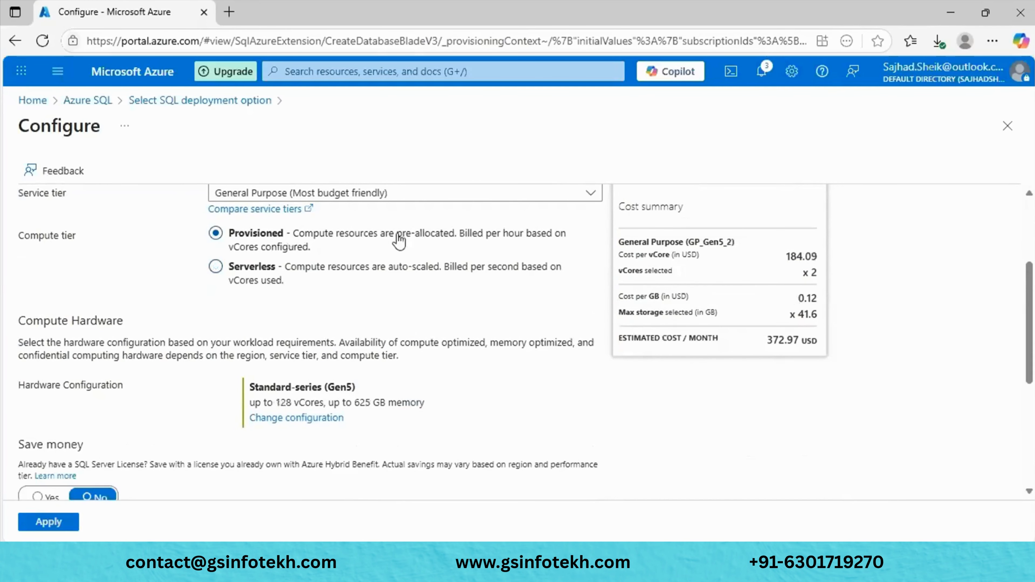
scroll(339, 338, "down", 2)
scroll(339, 338, "down", 1)
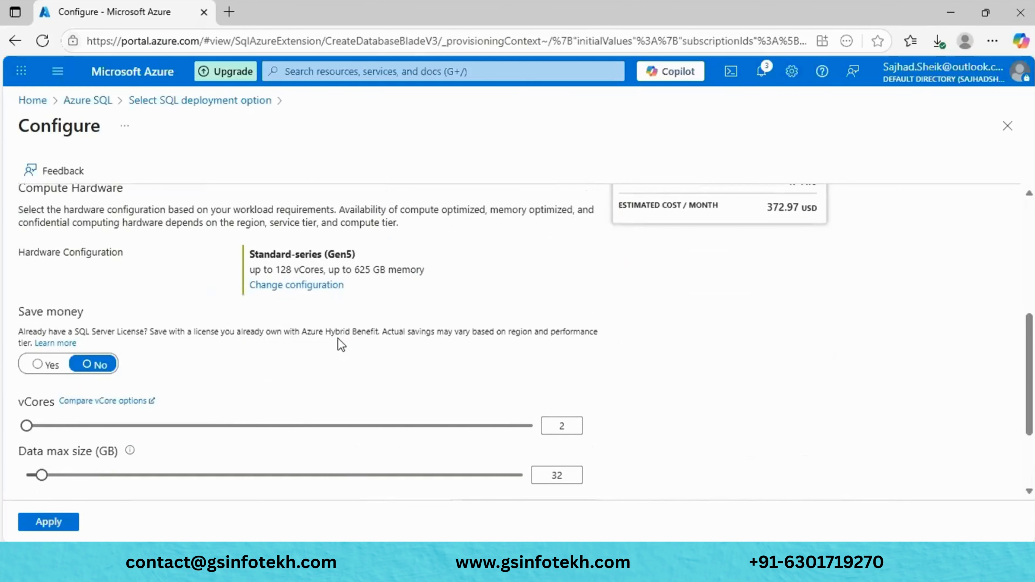
scroll(341, 345, "down", 2)
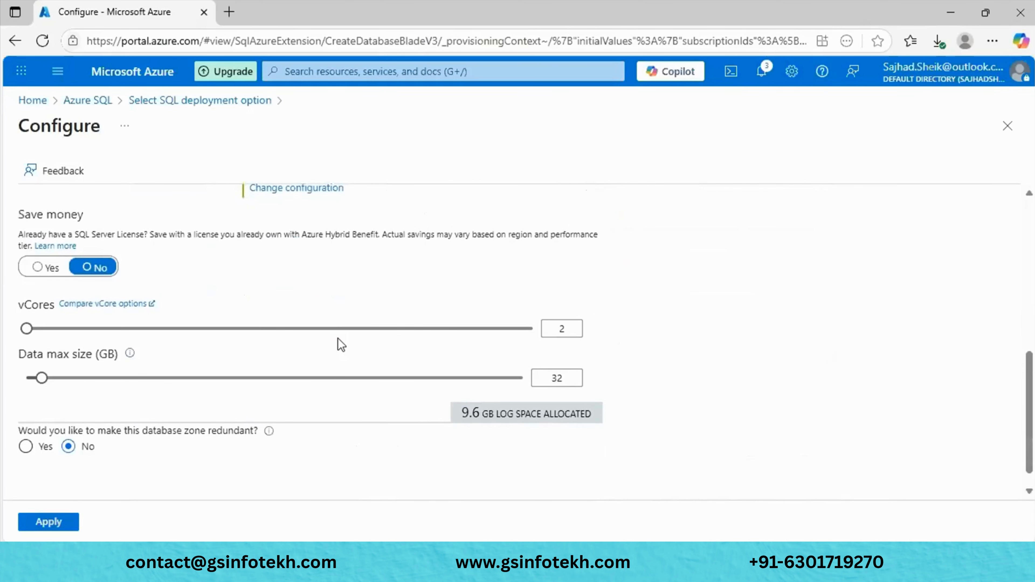
scroll(342, 345, "up", 1)
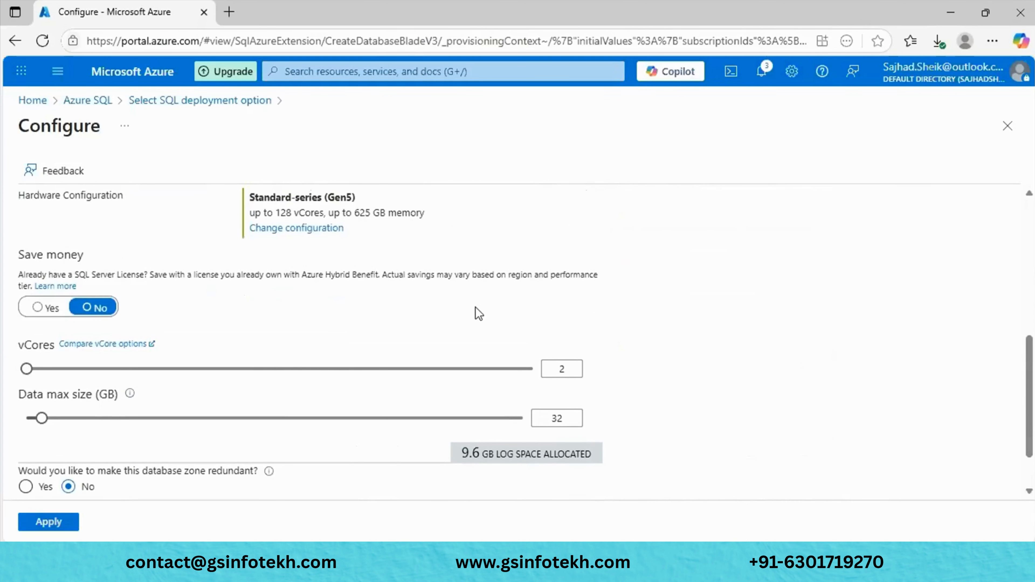
scroll(479, 314, "up", 4)
left_click(305, 264)
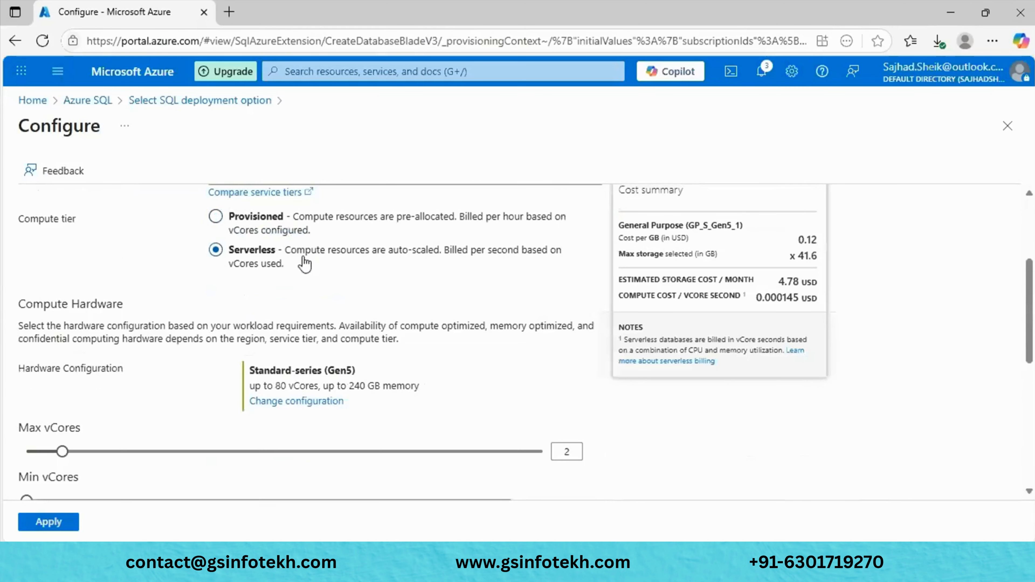
left_click(269, 221)
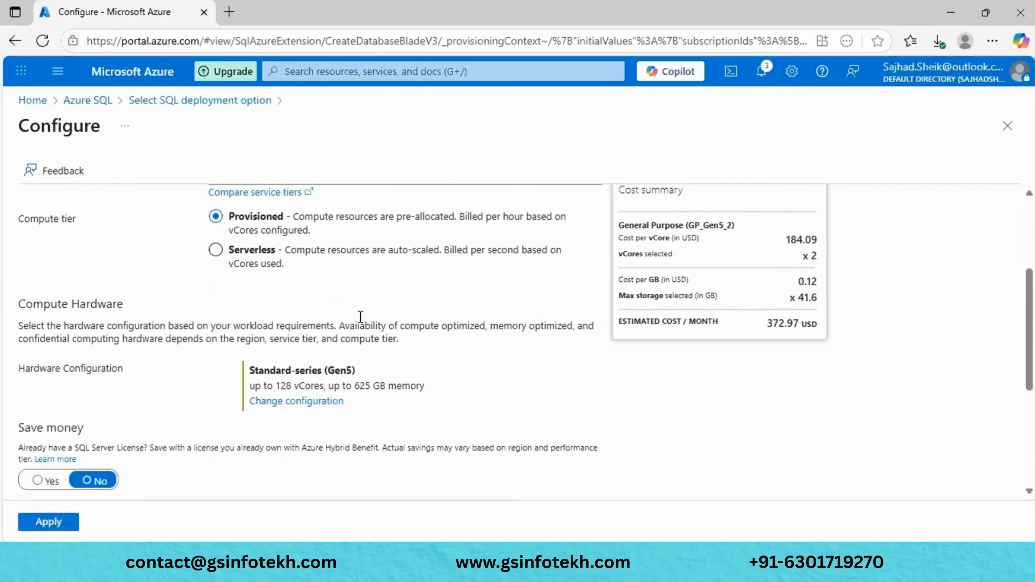
left_click(215, 250)
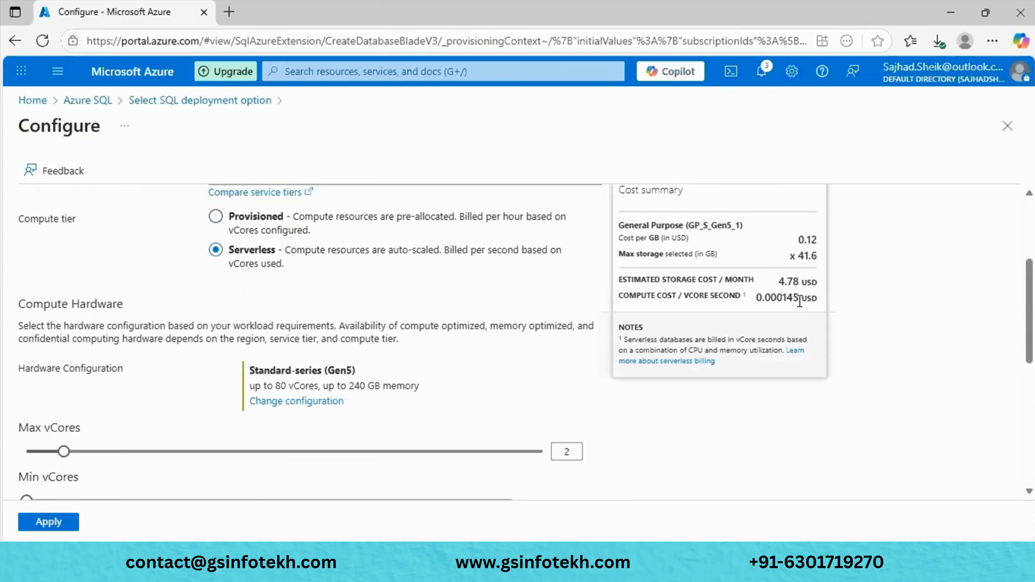
left_click_drag(817, 282, 801, 282)
left_click_drag(776, 286, 785, 322)
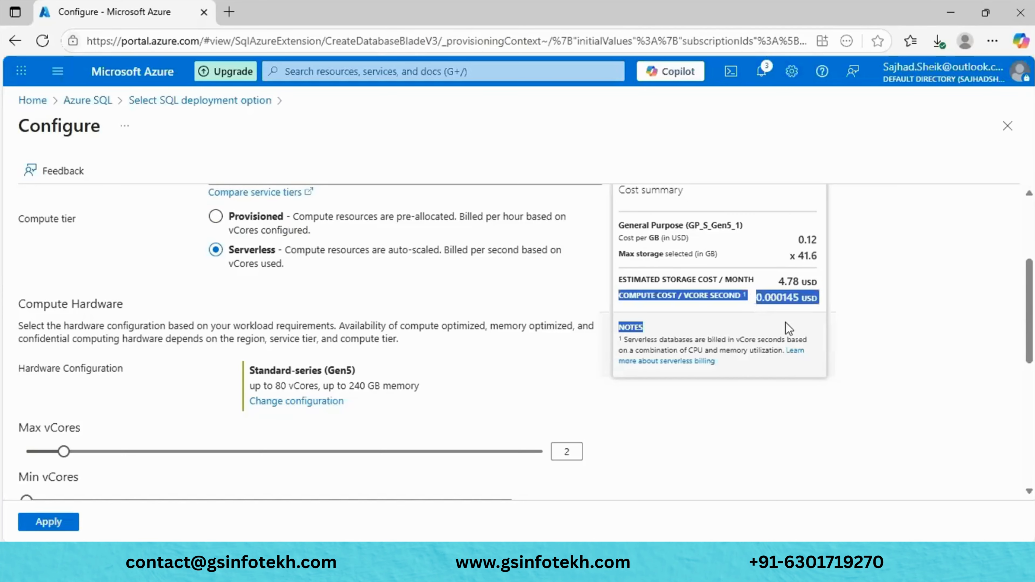
left_click(799, 278)
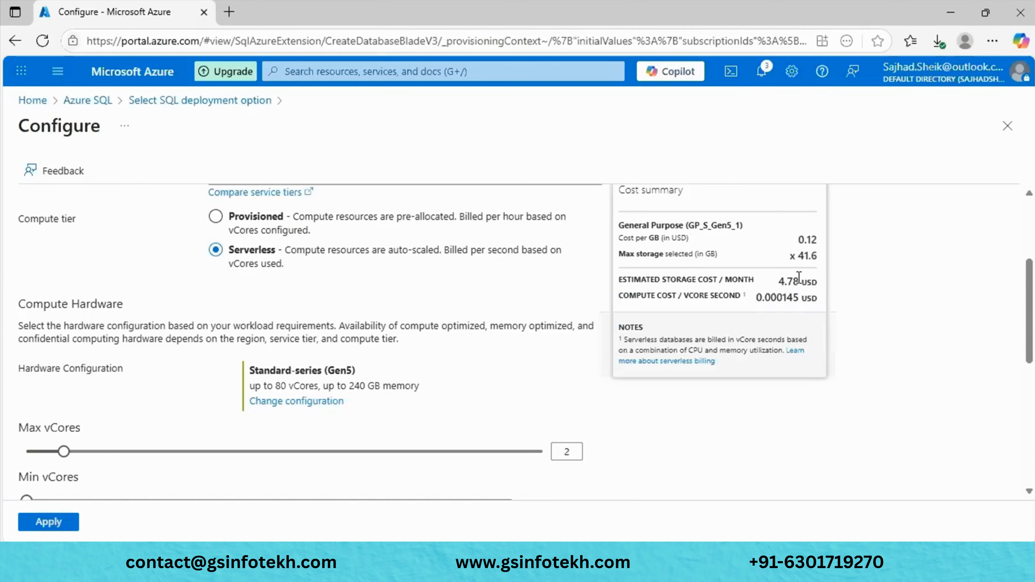
scroll(799, 277, "up", 4)
left_click(498, 359)
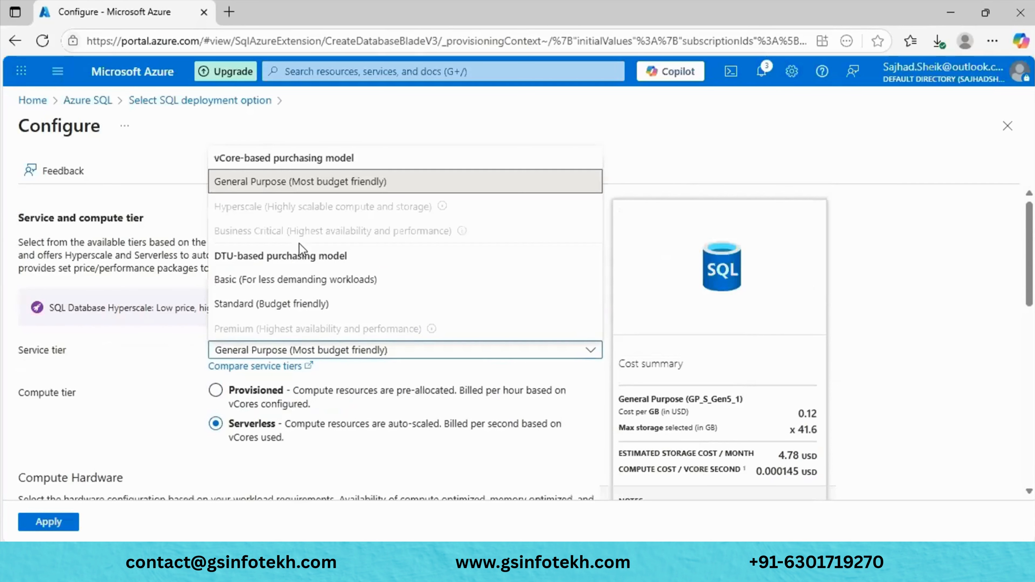
- Try the Standard and then the Basic service tiers to compare their costs
left_click(505, 104)
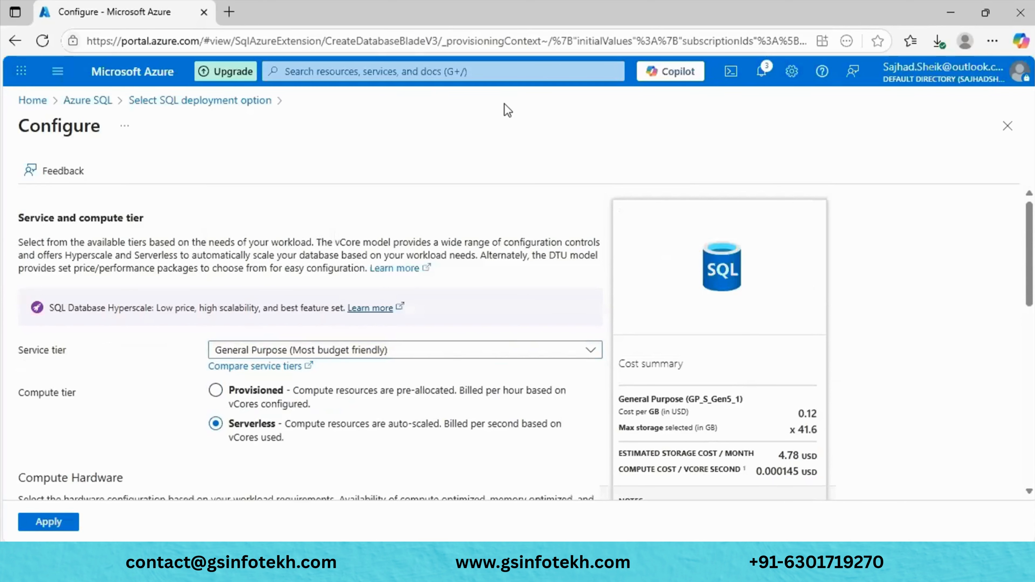
left_click(496, 349)
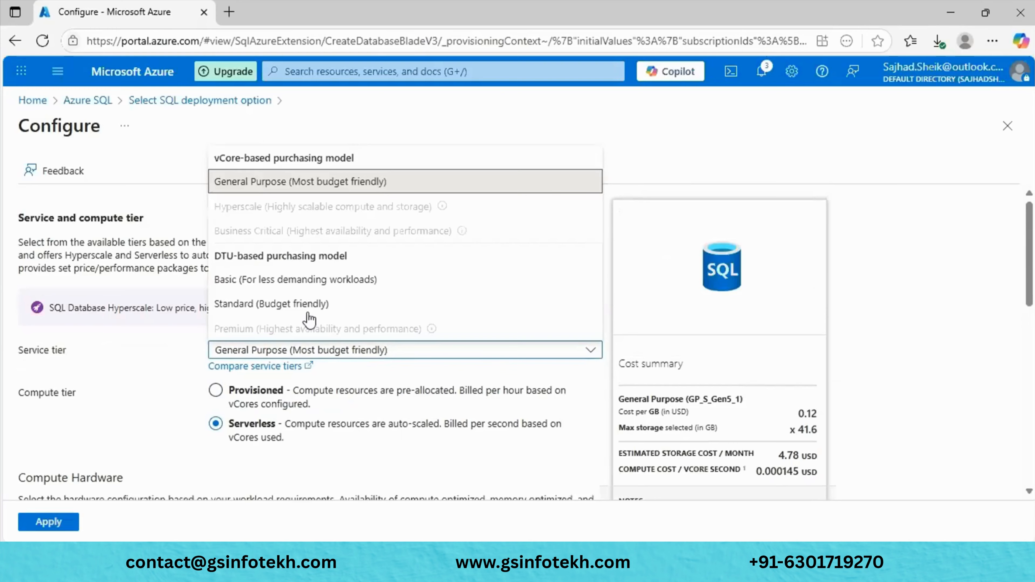
left_click(275, 303)
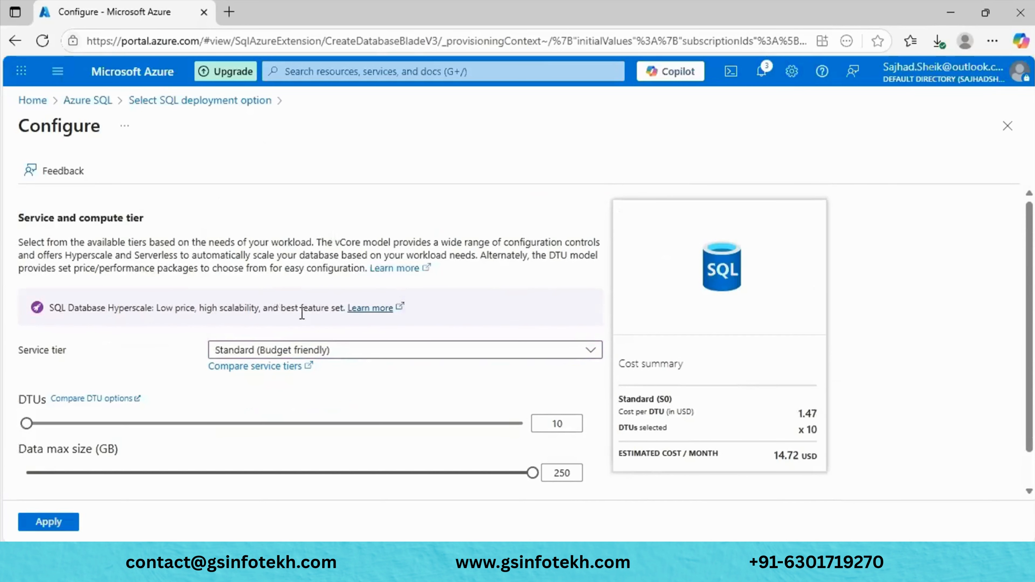
left_click(358, 351)
double_click(300, 279)
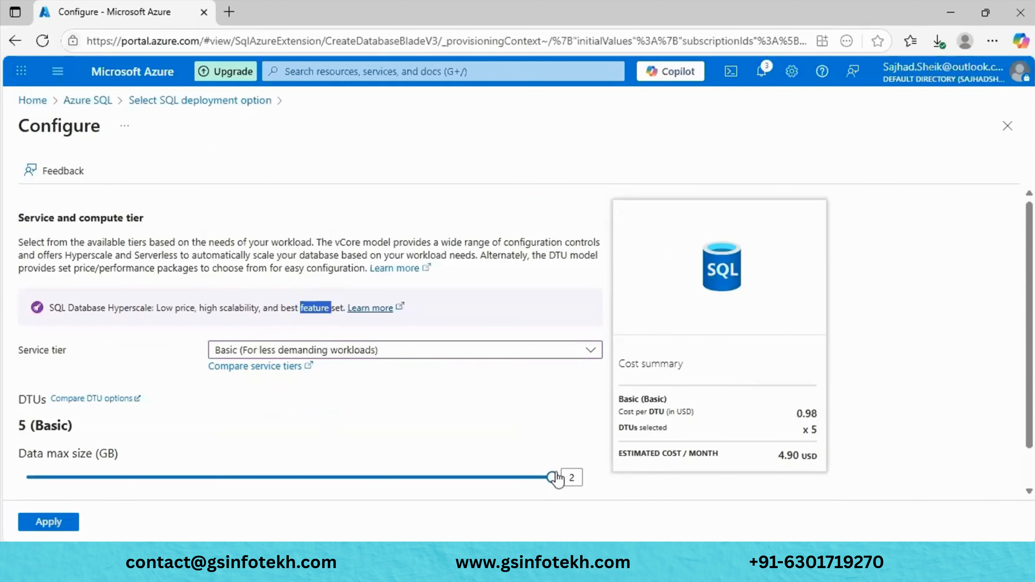
left_click_drag(554, 477, 217, 478)
scroll(218, 480, "down", 1)
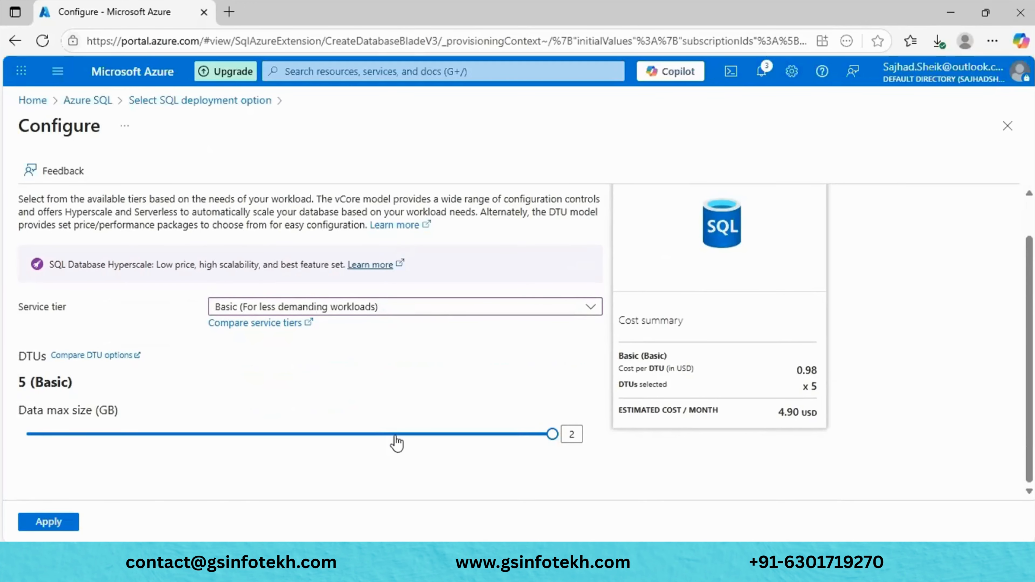
- Return to General Purpose and review its settings: 1 max vCore, 0.5 min, 1-hour auto-pause, 32 GB
left_click(322, 314)
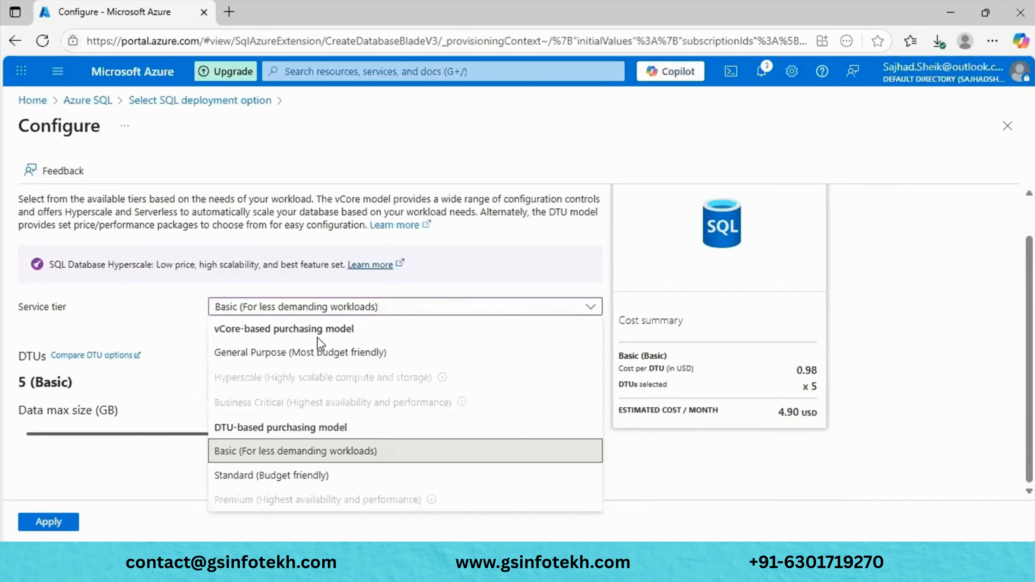
left_click(302, 354)
scroll(301, 355, "down", 5)
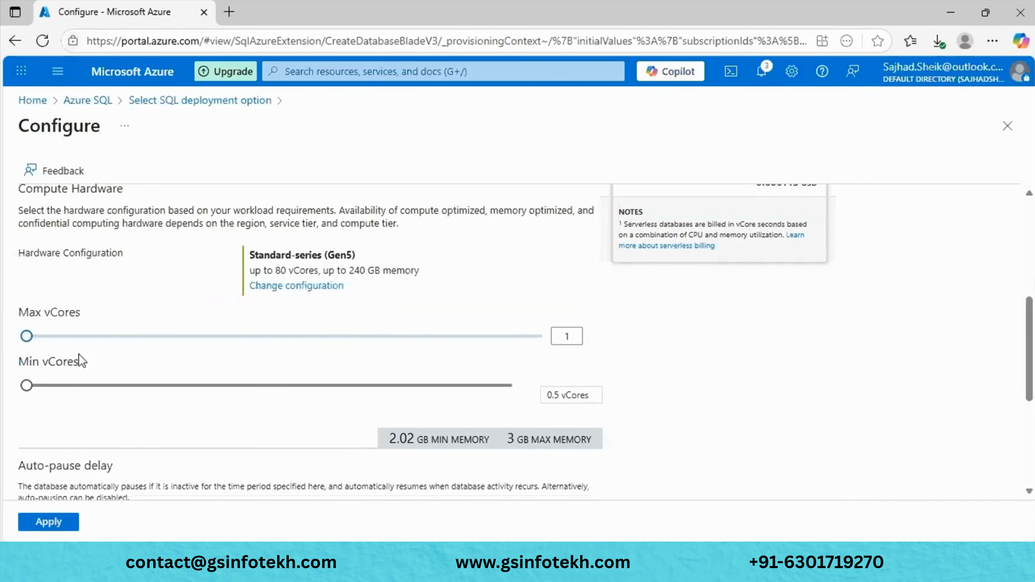
scroll(79, 355, "down", 2)
scroll(117, 277, "down", 2)
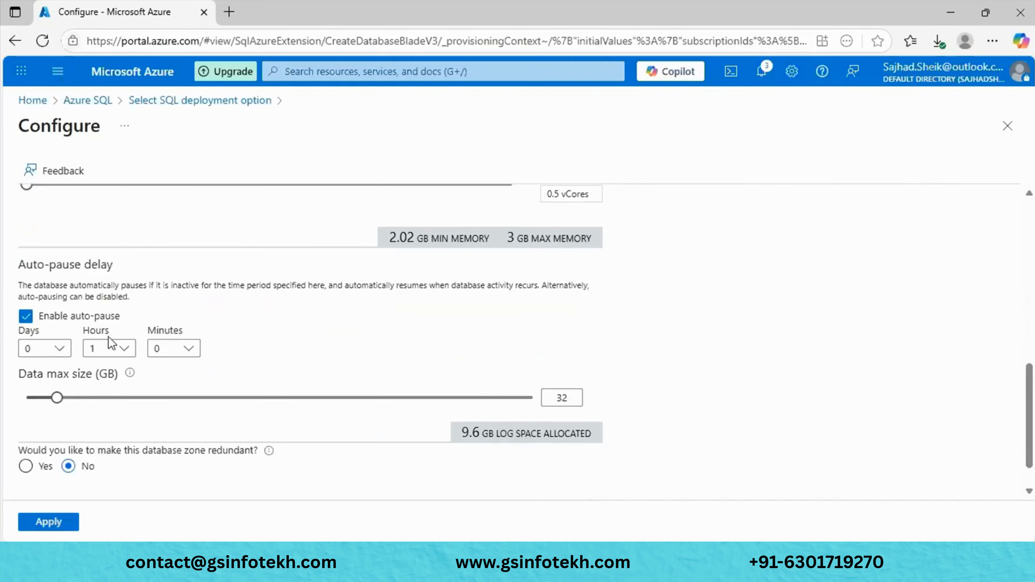
scroll(109, 336, "down", 1)
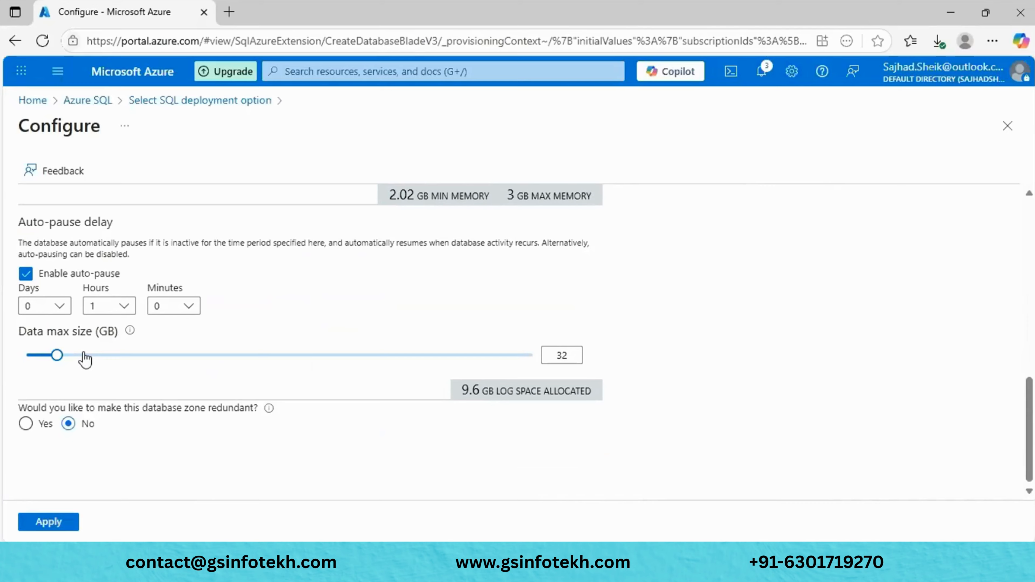
scroll(85, 359, "up", 5)
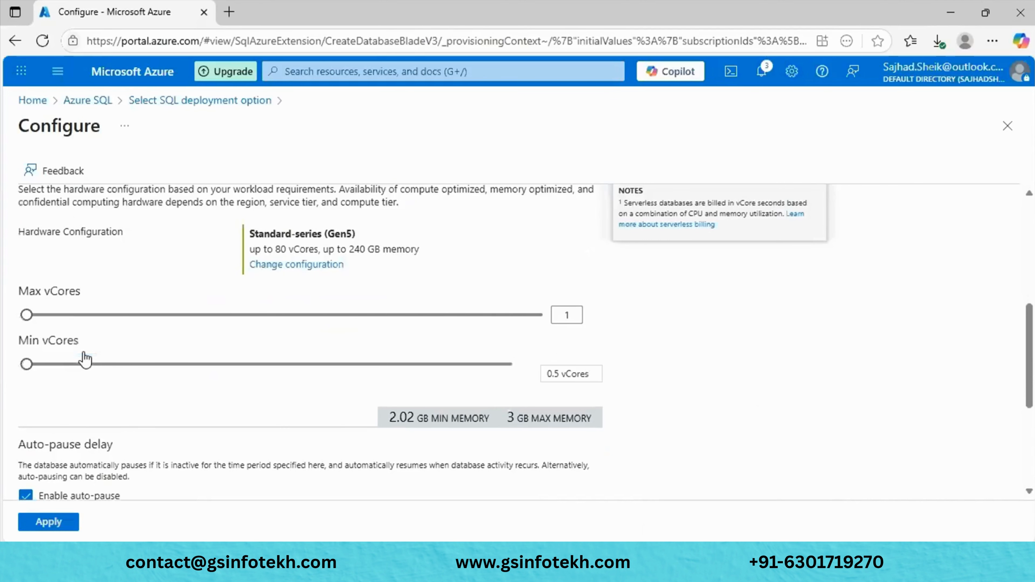
scroll(84, 359, "up", 6)
scroll(88, 338, "down", 11)
scroll(92, 323, "up", 4)
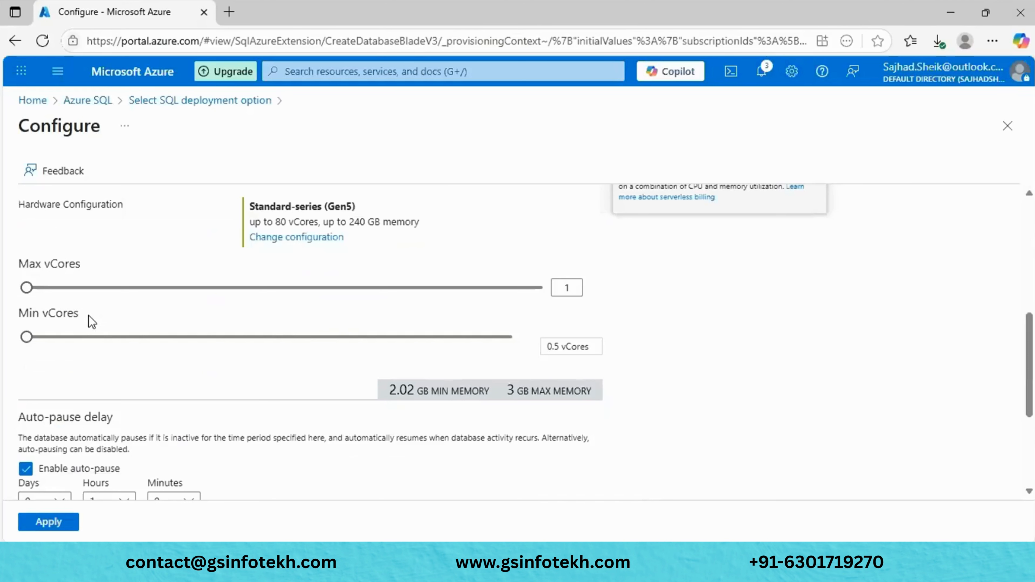
- Switch the compute tier to Provisioned and review its vCores and estimated cost
scroll(92, 323, "up", 4)
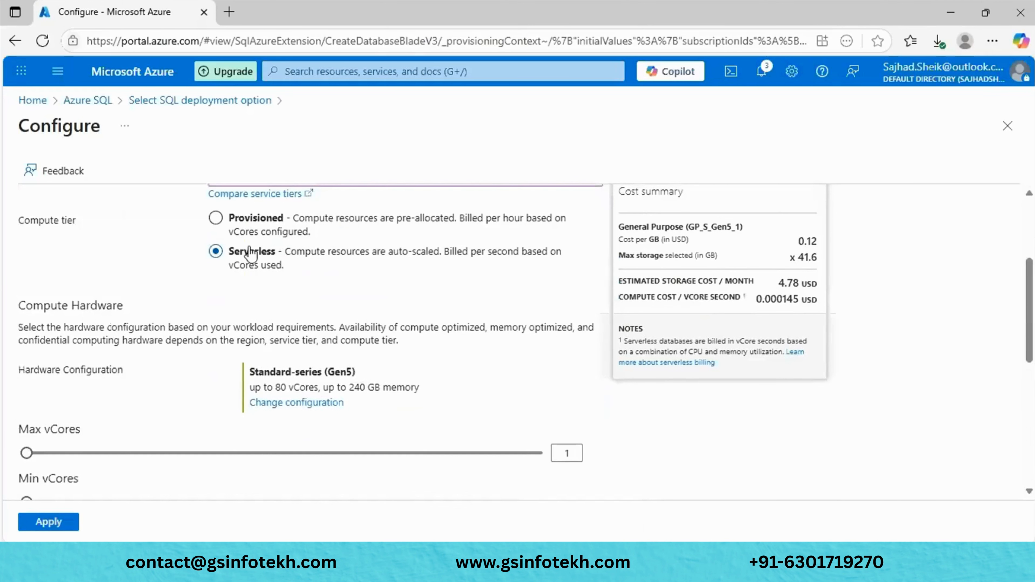
scroll(113, 368, "down", 3)
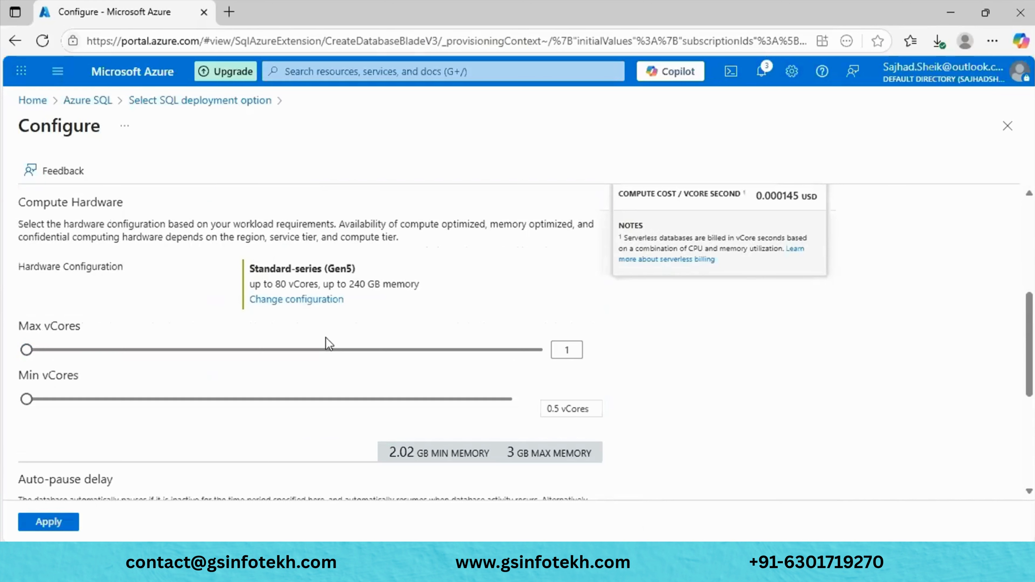
scroll(270, 411, "up", 4)
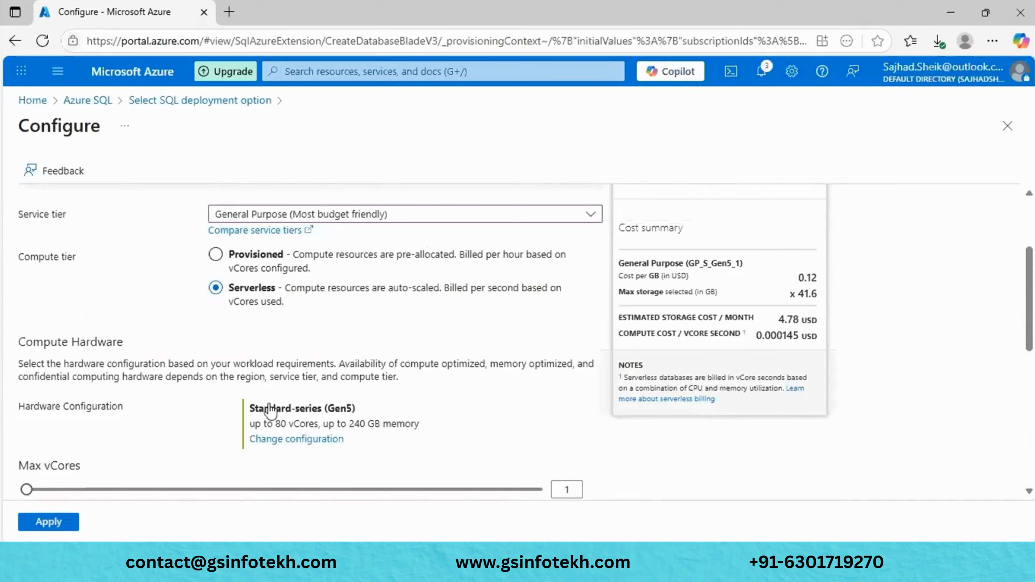
scroll(271, 412, "up", 2)
scroll(254, 393, "down", 5)
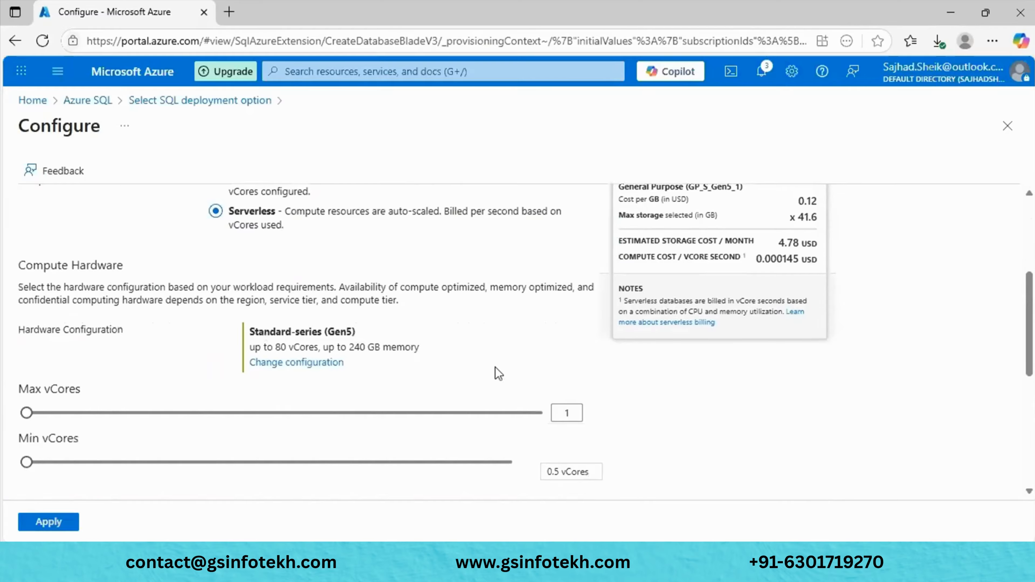
scroll(498, 373, "up", 5)
left_click(255, 366)
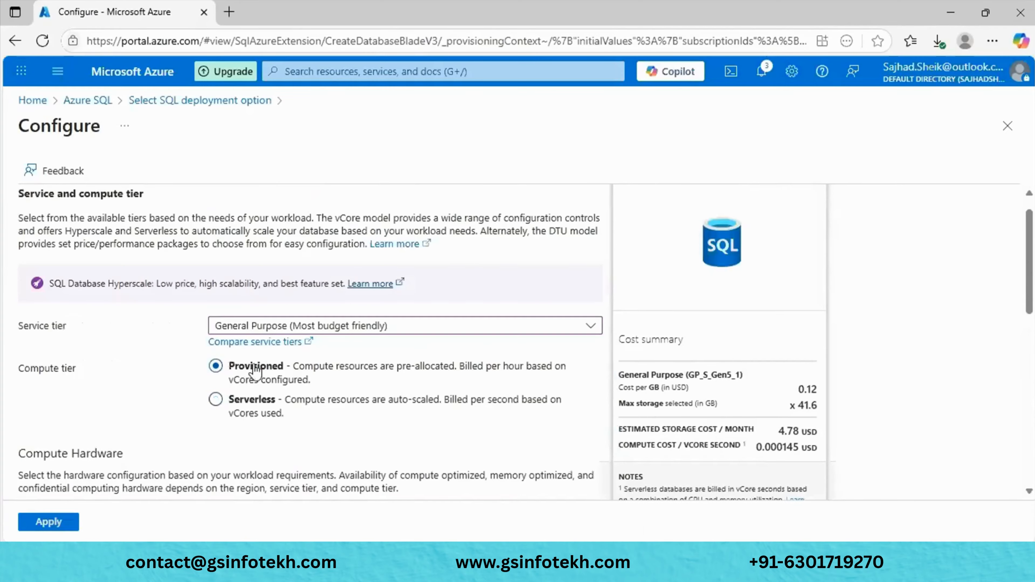
scroll(256, 369, "down", 10)
scroll(257, 370, "down", 2)
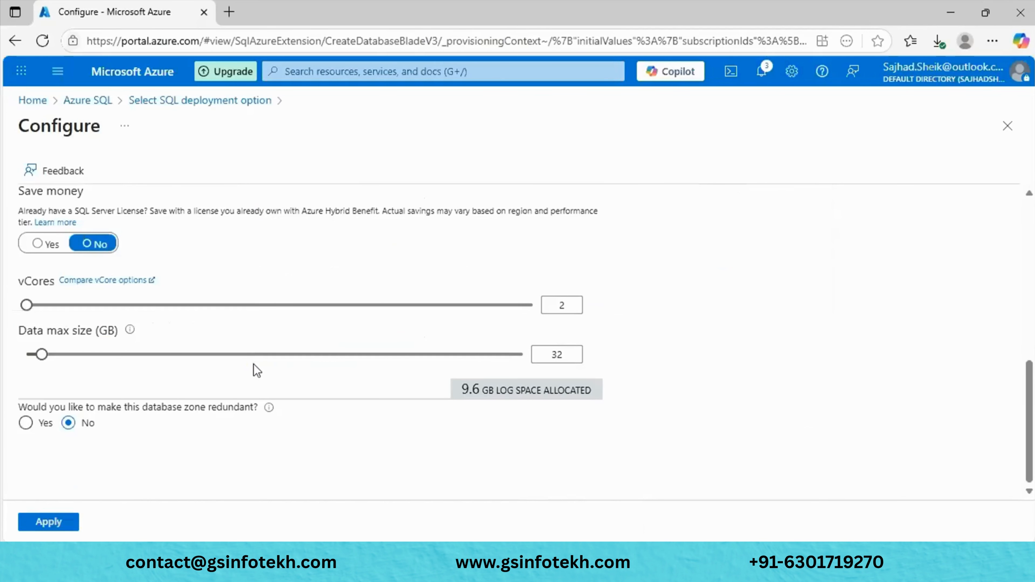
scroll(257, 370, "up", 3)
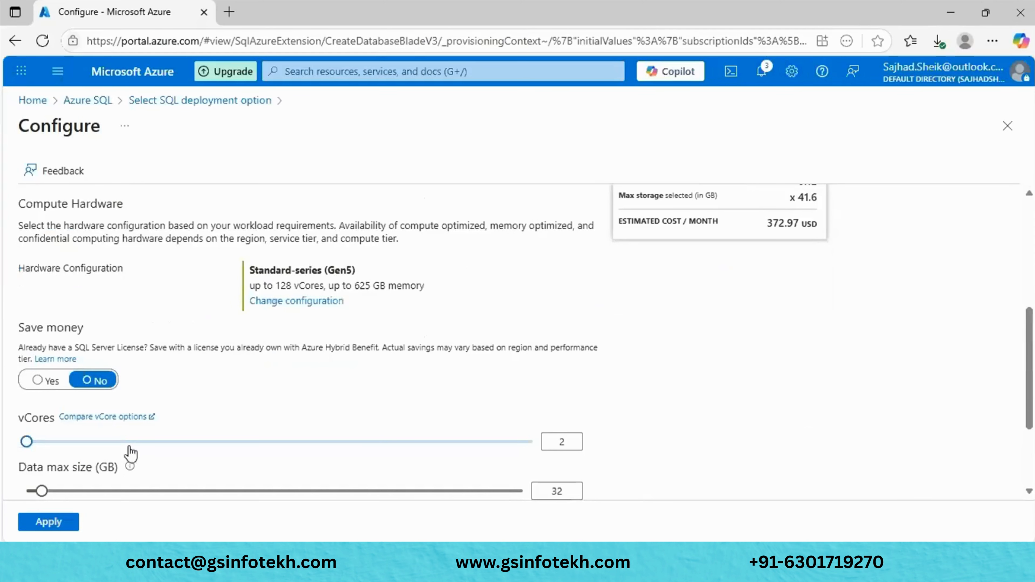
scroll(131, 453, "up", 5)
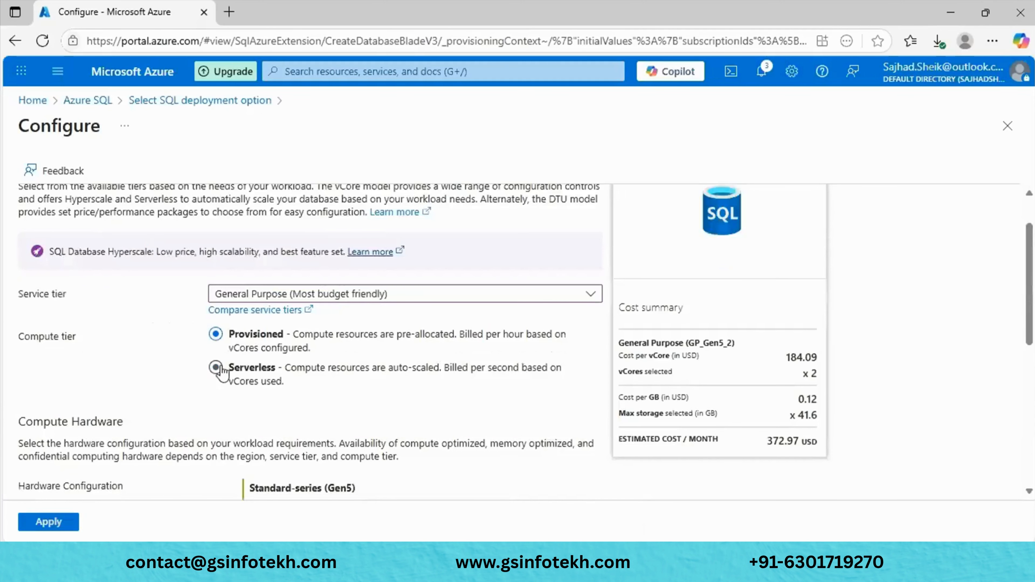
- Switch the compute tier back to Serverless and review the 2 max and 0.5 min vCores sliders
left_click(216, 368)
scroll(220, 369, "down", 7)
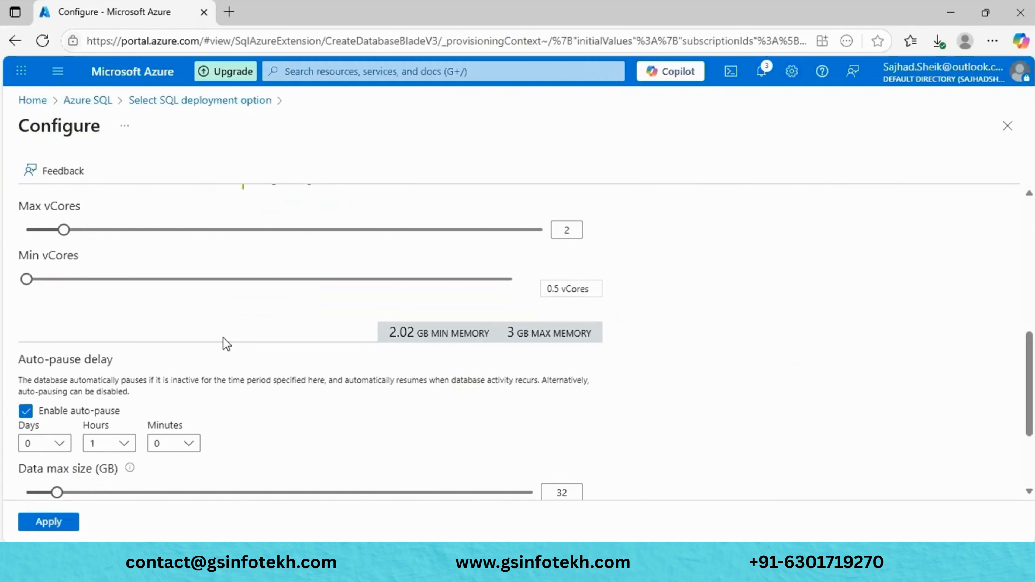
scroll(226, 344, "up", 1)
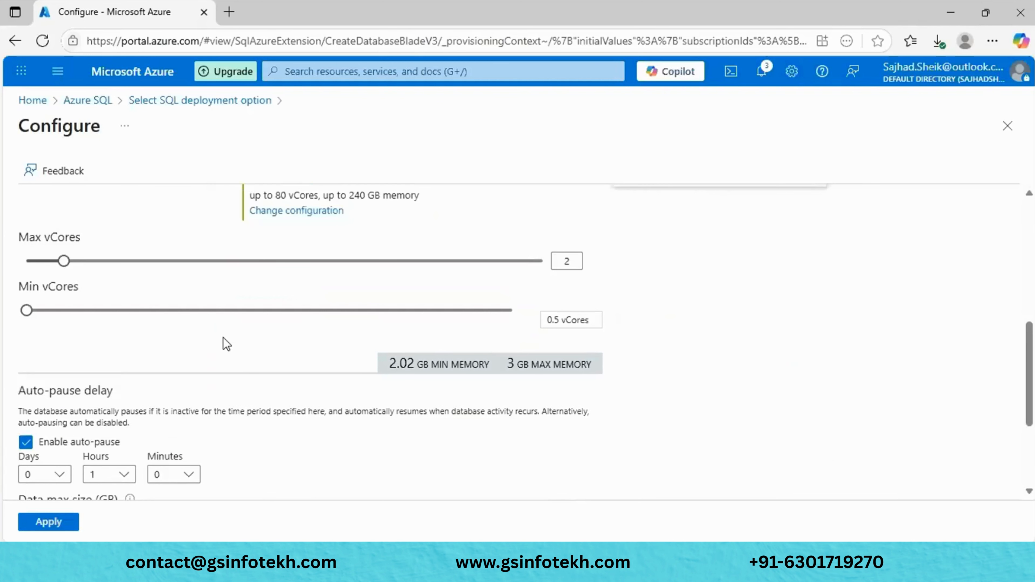
scroll(226, 344, "up", 4)
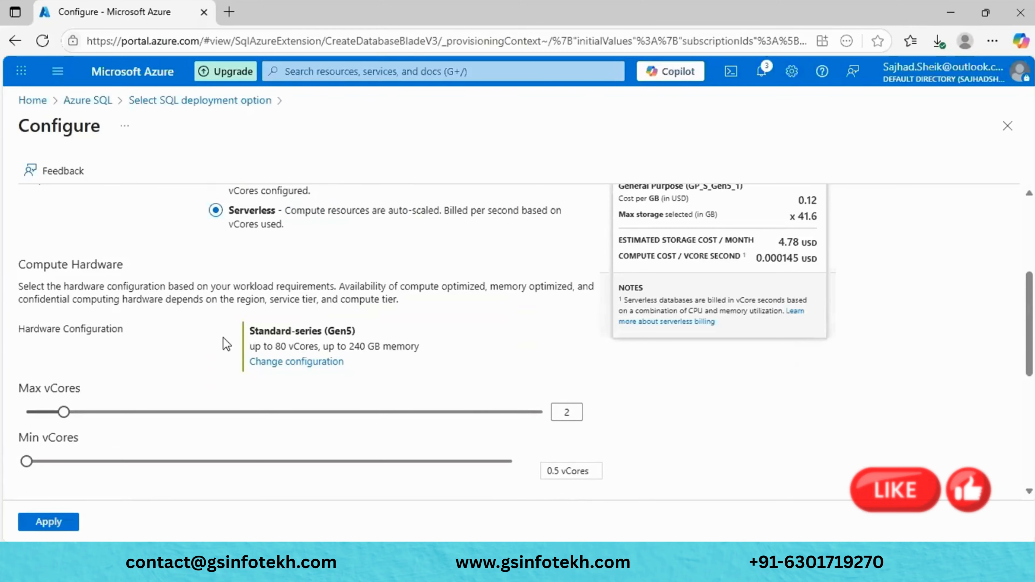
scroll(226, 344, "down", 3)
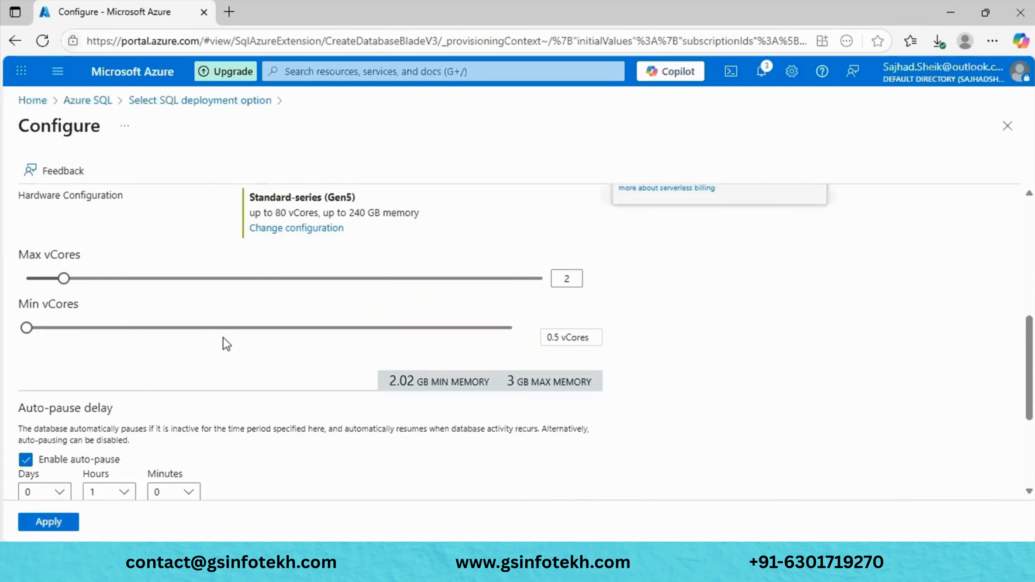
scroll(227, 345, "up", 7)
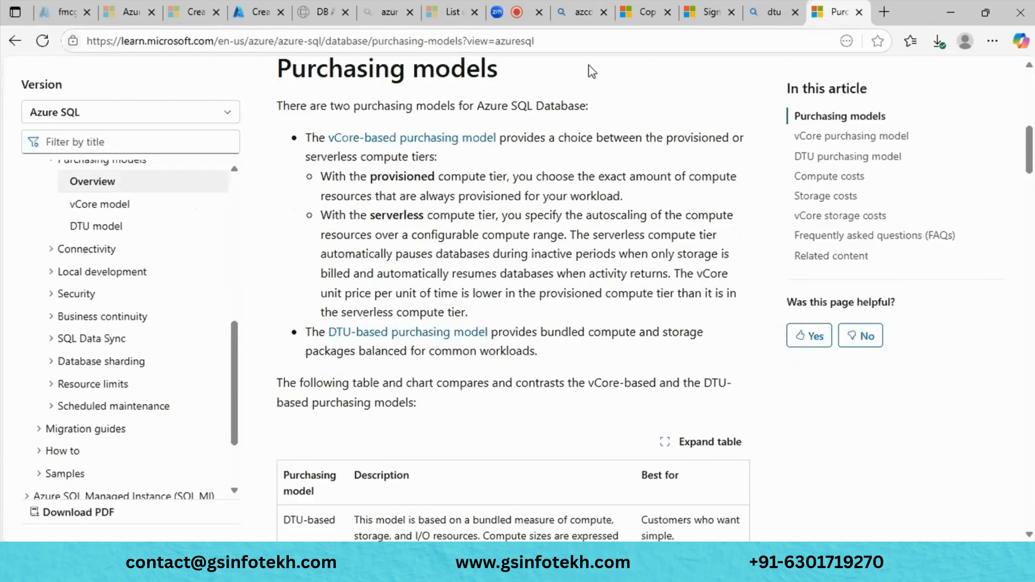
- Go between the Purchasing models article and the General Purpose Serverless Configure page, showing storage at 4.78 USD/month
left_click(264, 5)
scroll(232, 308, "down", 15)
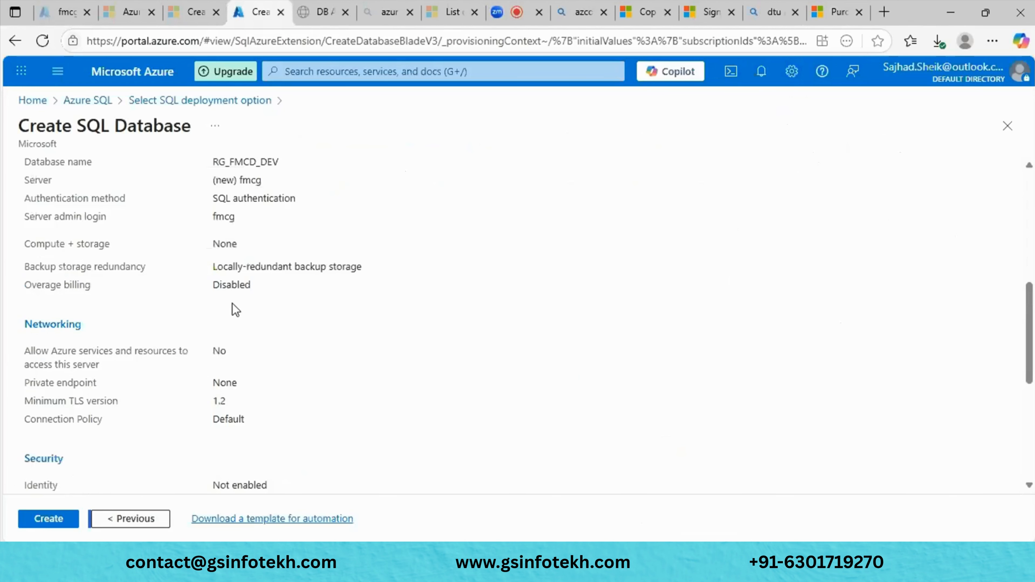
left_click(41, 525)
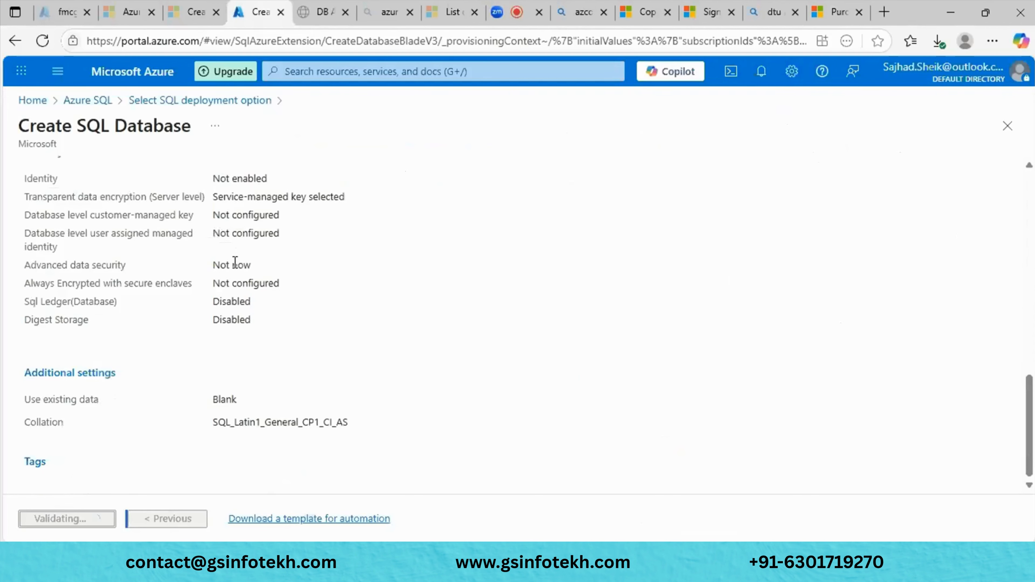
key("alt+Tab")
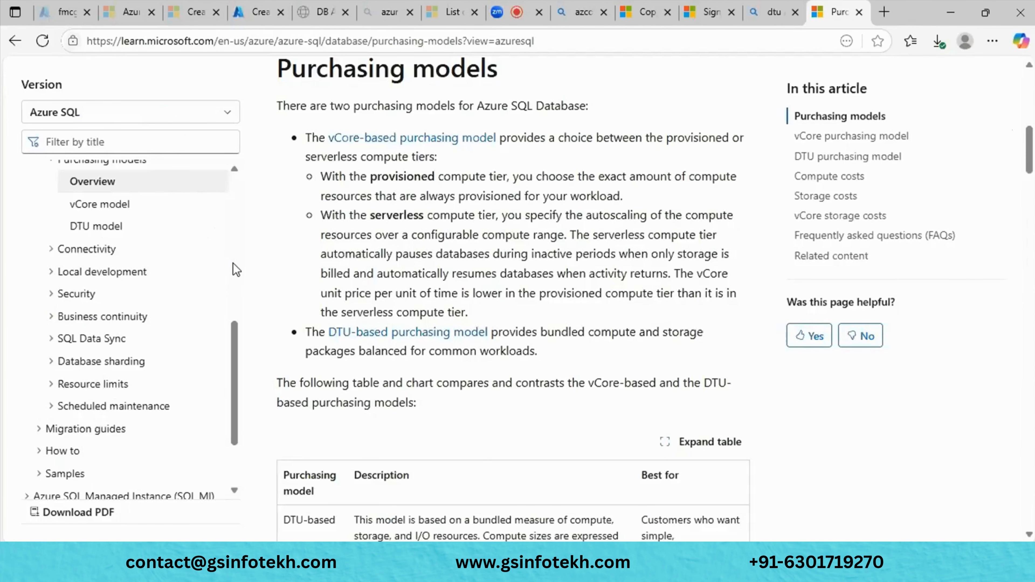
key("alt+Tab")
key("Tab")
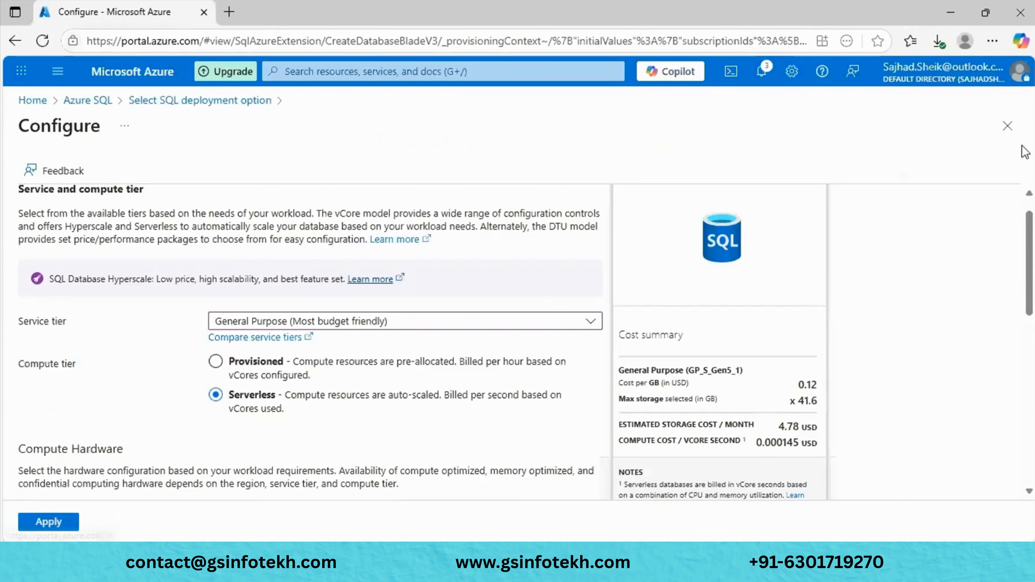
- Close the Configure and Create SQL Database blades, discarding the unsaved database settings
left_click(1008, 125)
left_click(1007, 126)
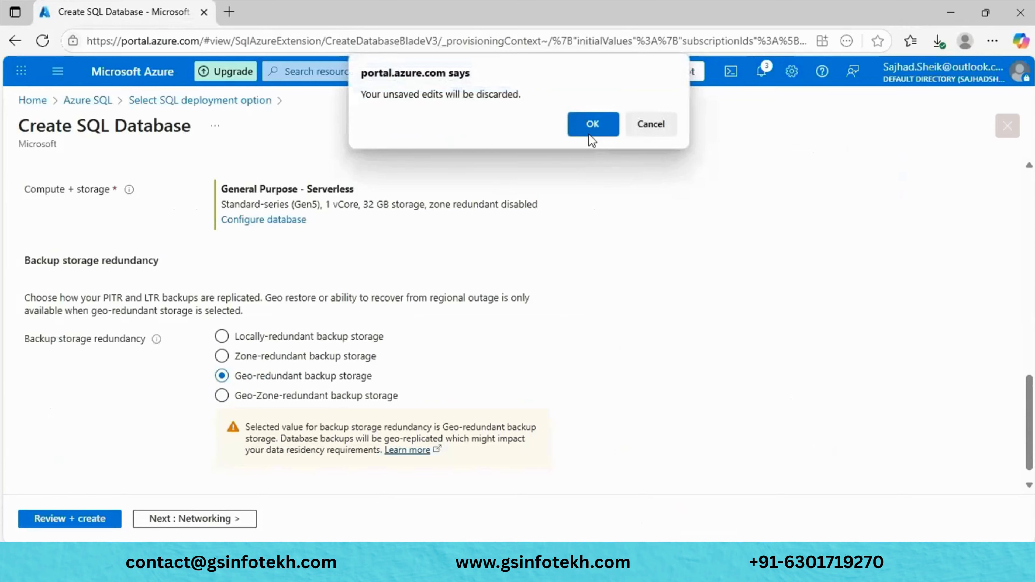
left_click(590, 137)
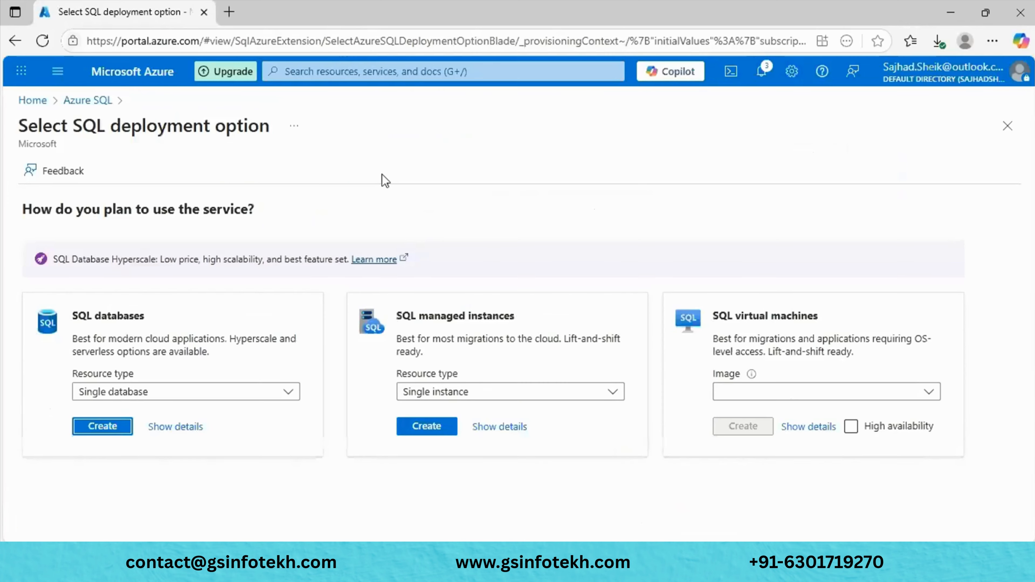
- From Home, open Azure SQL, select the FMCG elastic pool, and choose Delete
left_click(33, 101)
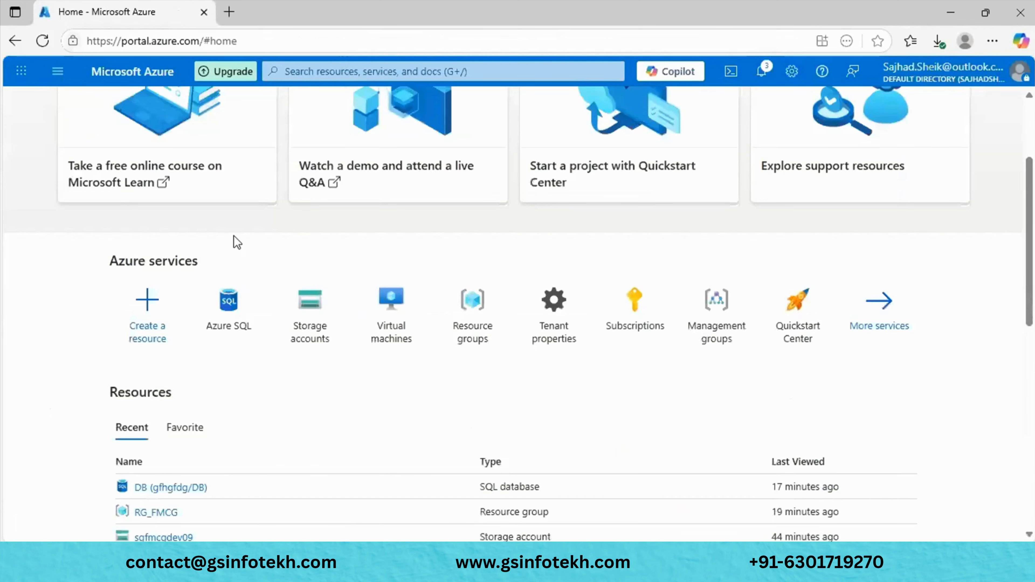
left_click(244, 317)
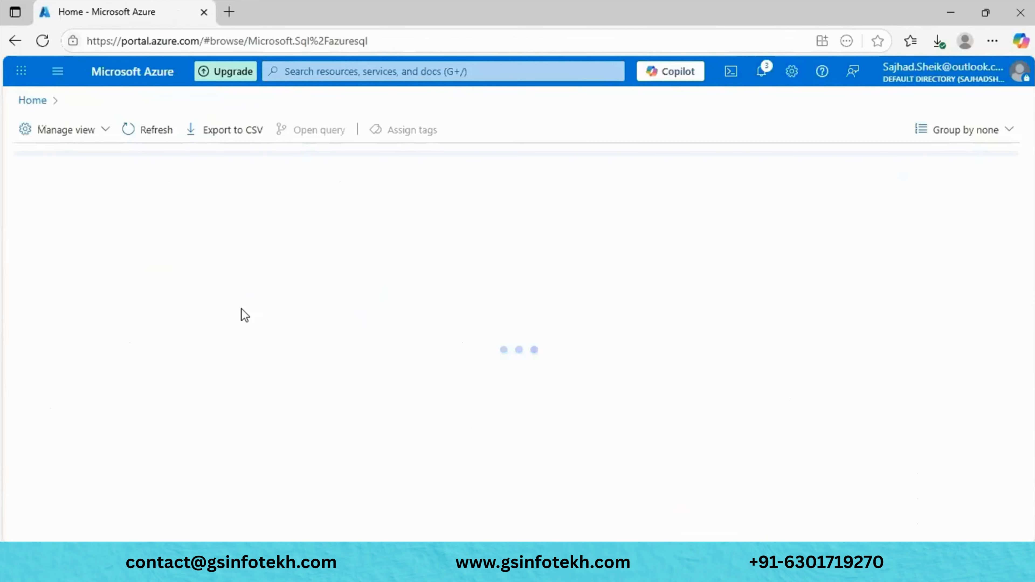
left_click(32, 342)
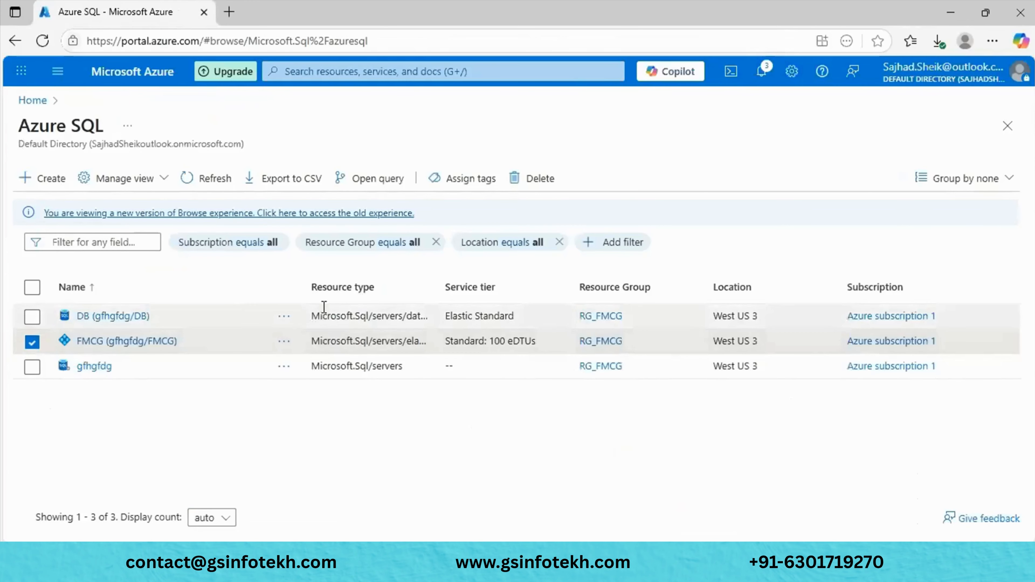
left_click(534, 187)
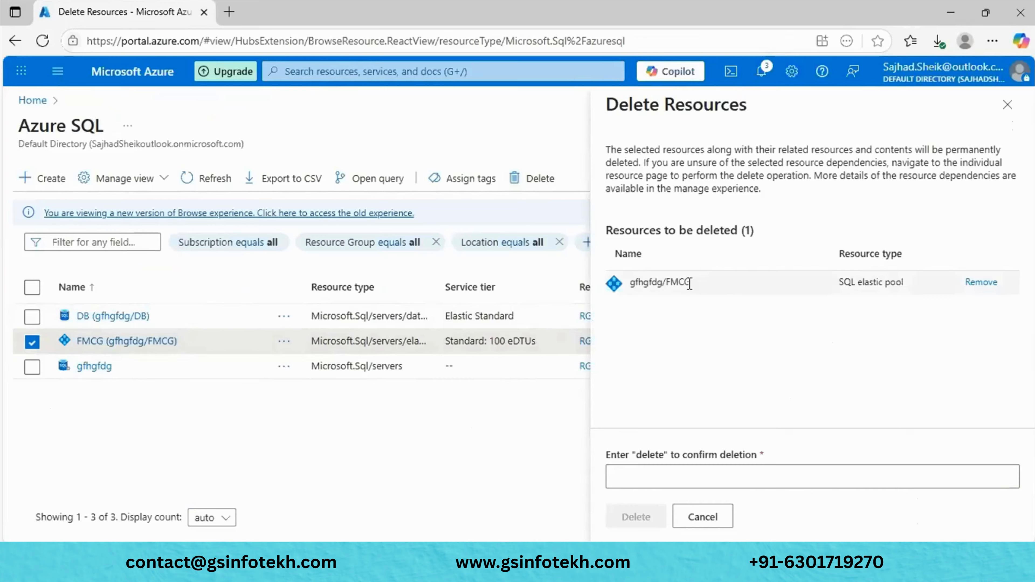
- Confirm deletion of the FMCG elastic pool by entering 'delete'
double_click(649, 456)
key("ctrl+c")
left_click(644, 475)
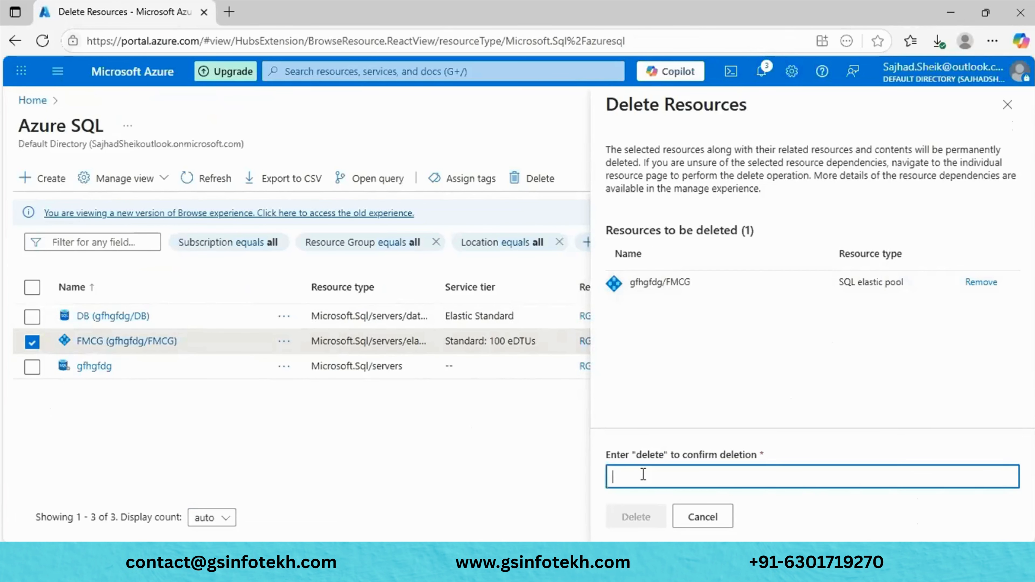
key("ctrl+v")
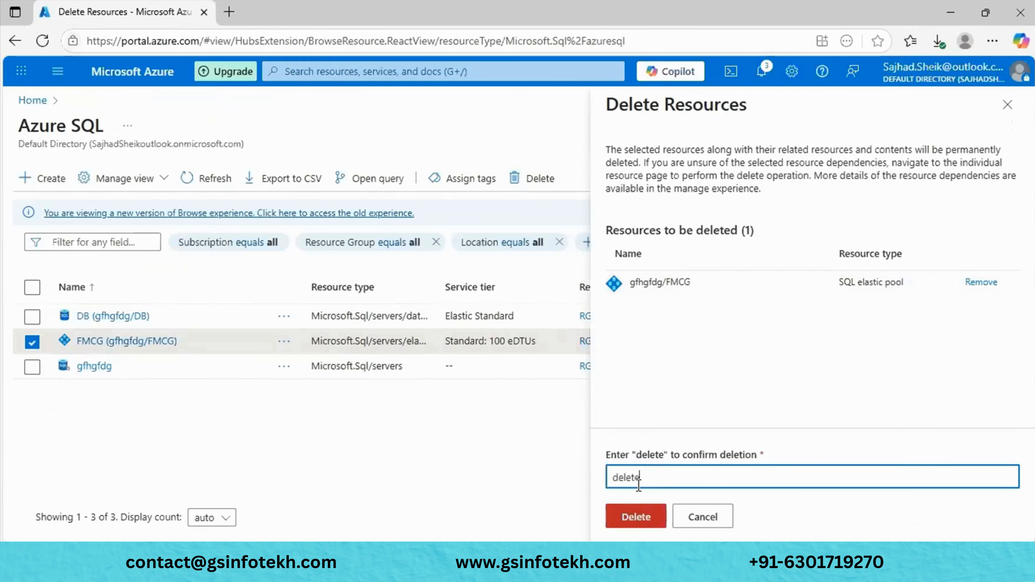
left_click(631, 513)
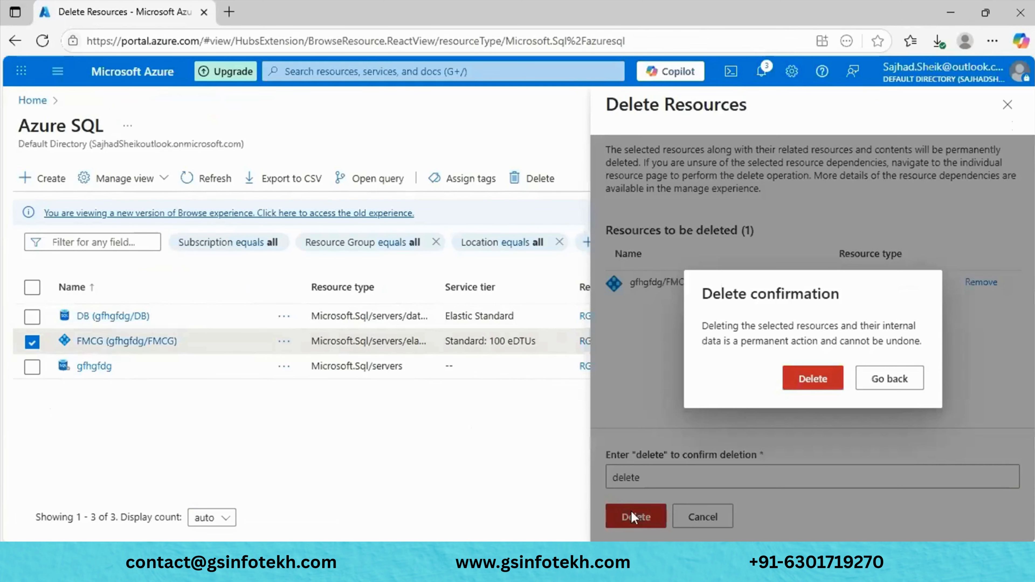
left_click(834, 372)
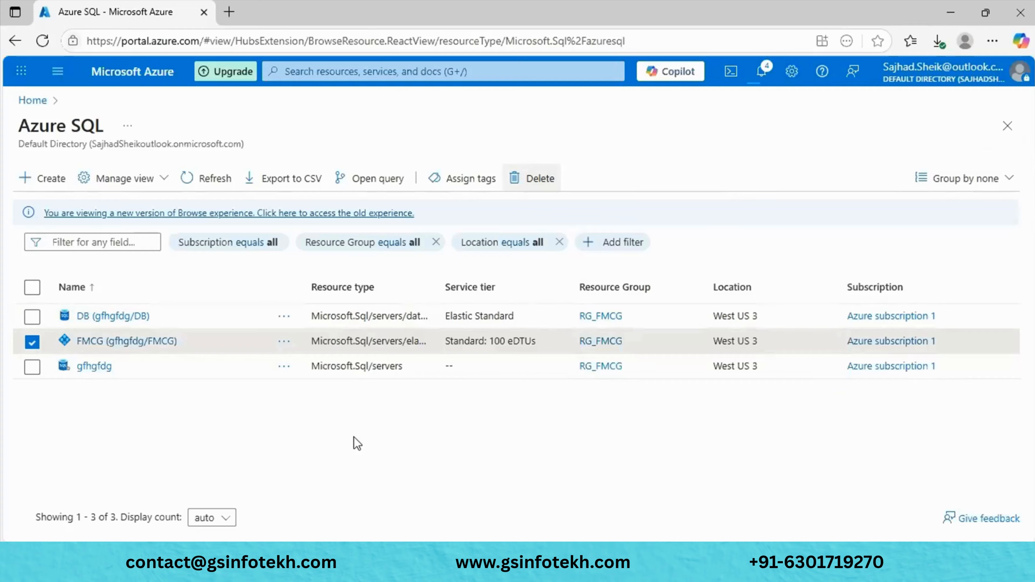
- Also select the gfhgfdg server and DB database and delete all three, confirming with 'delete'
left_click(32, 372)
left_click(32, 318)
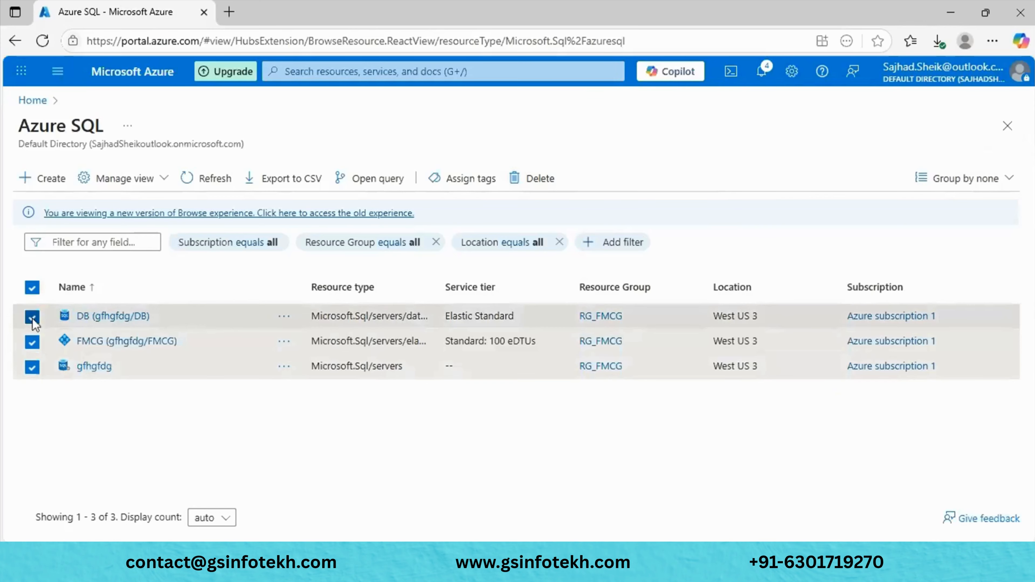
left_click(526, 197)
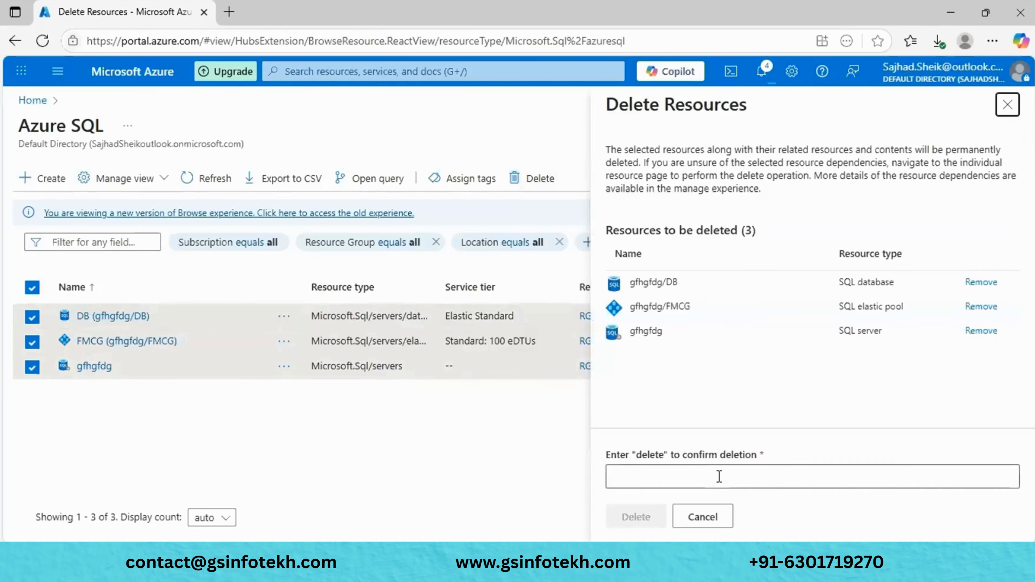
left_click(719, 477)
type("delete")
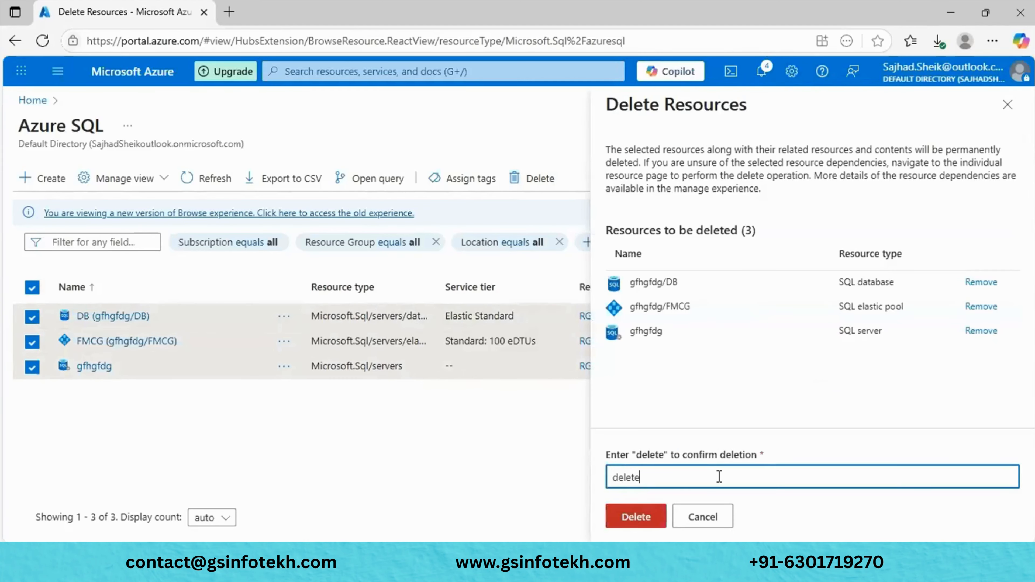
left_click(628, 516)
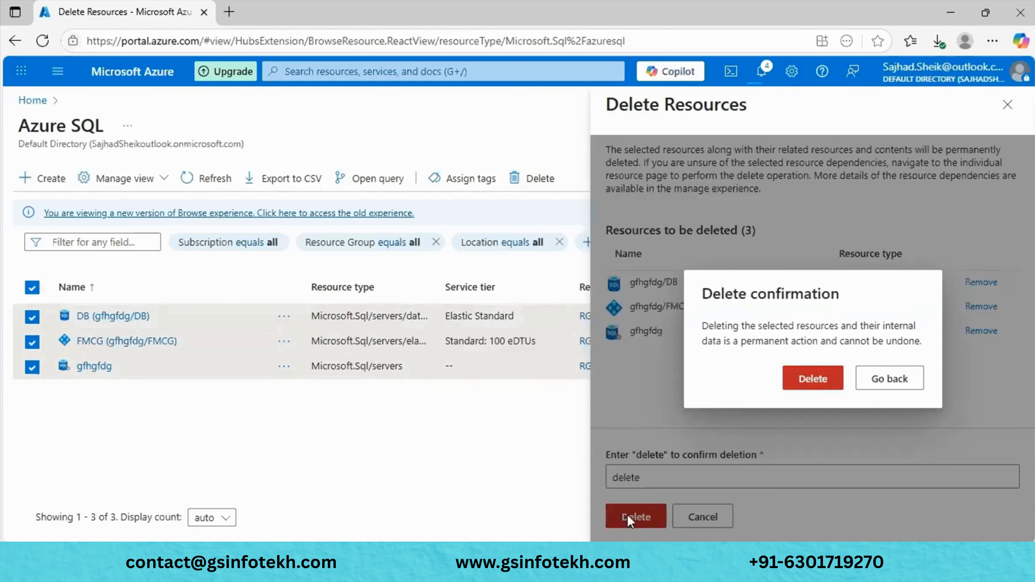
left_click(812, 384)
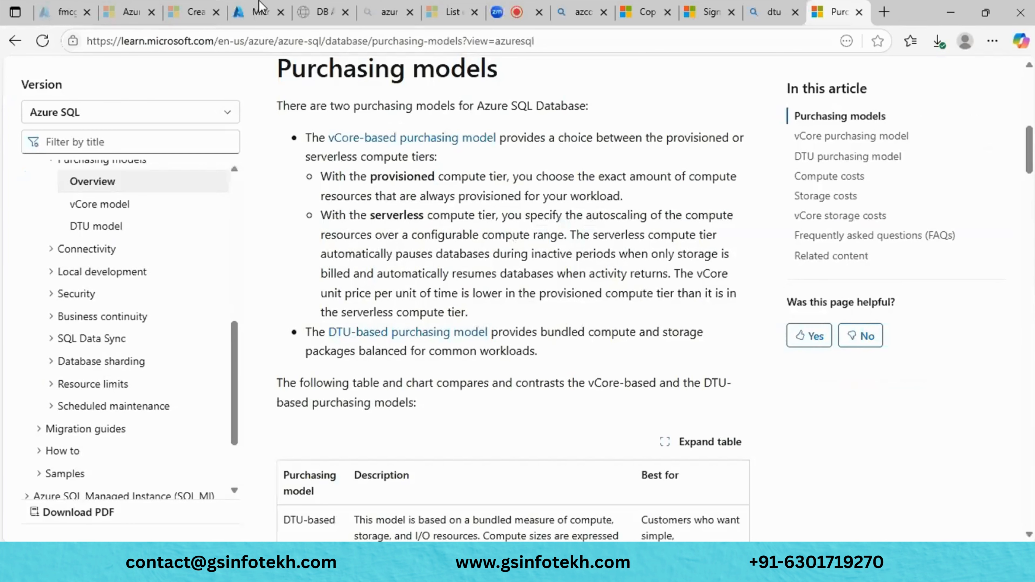
- Close the failed deployment overview and open the Azure SQL list from Home
left_click(260, 6)
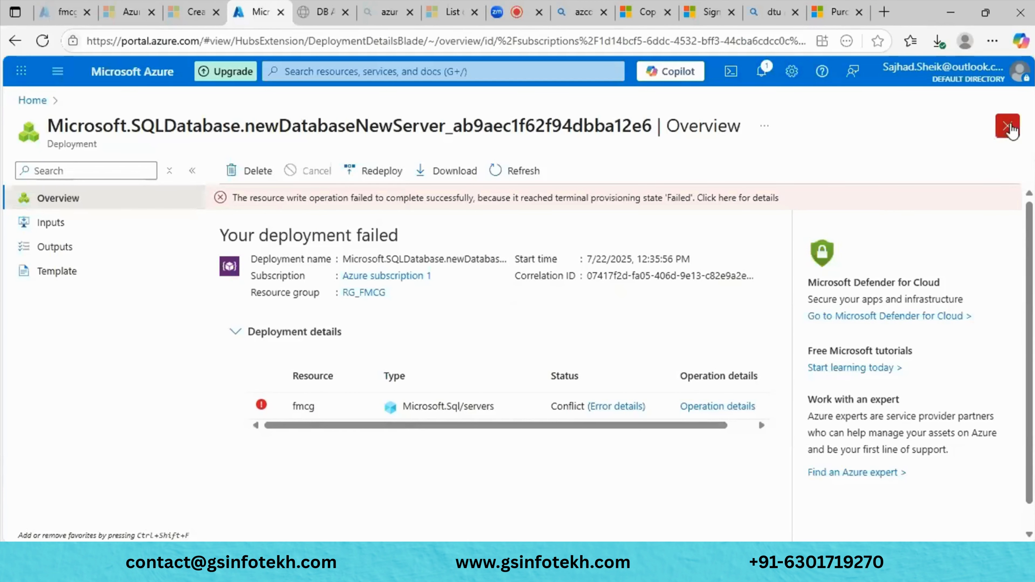
left_click(1009, 127)
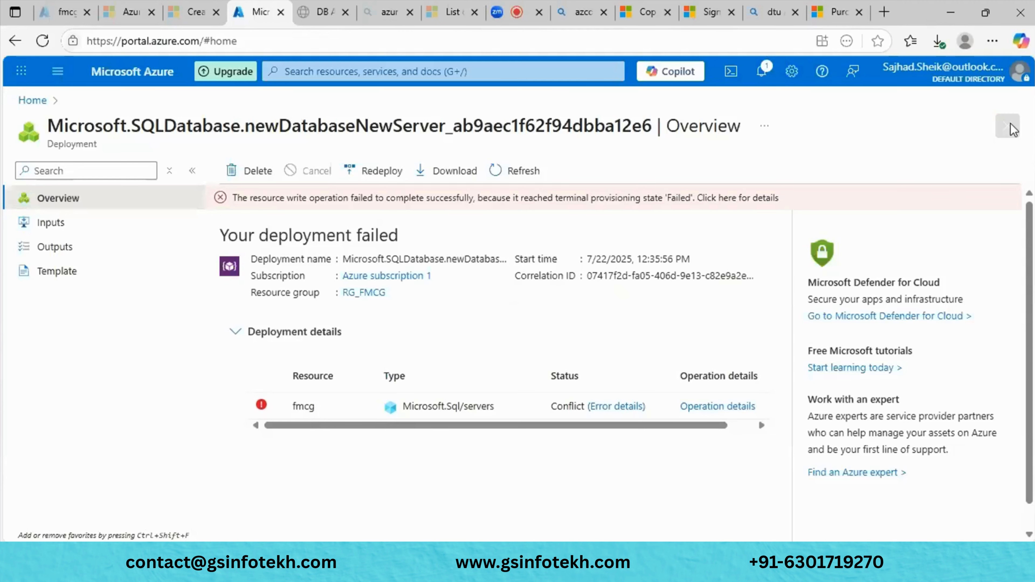
scroll(301, 316, "up", 3)
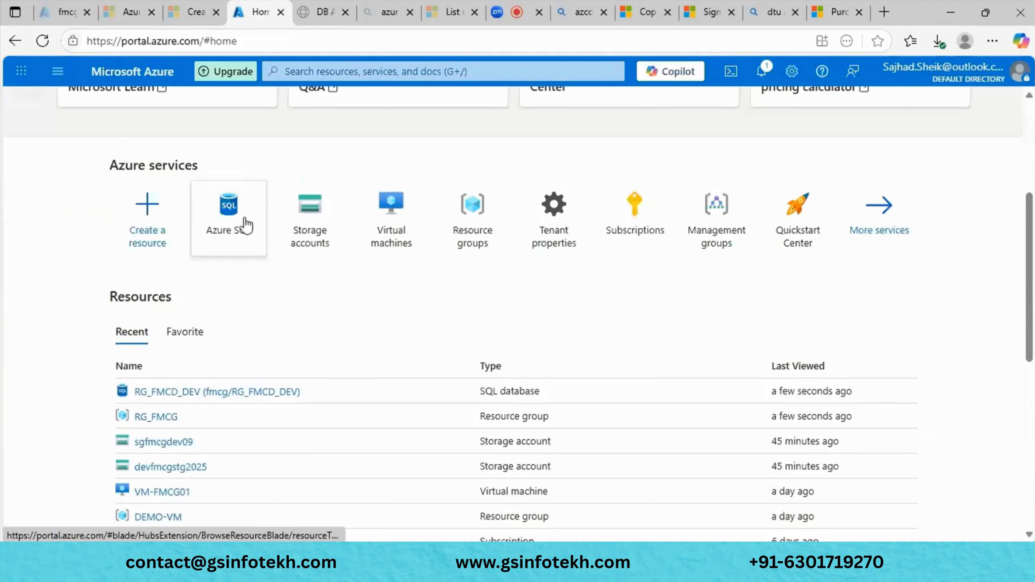
scroll(247, 225, "down", 2)
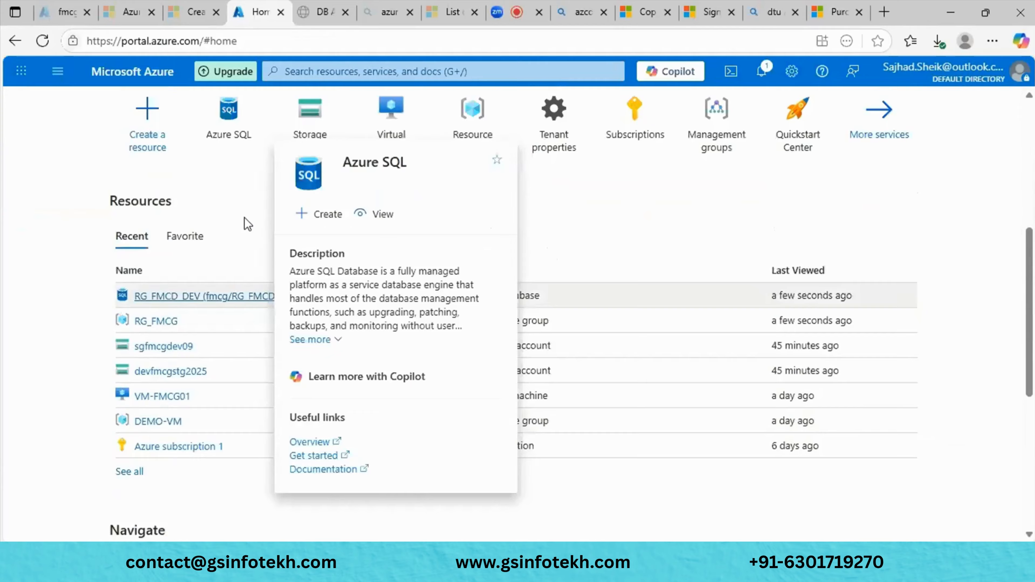
left_click(238, 225)
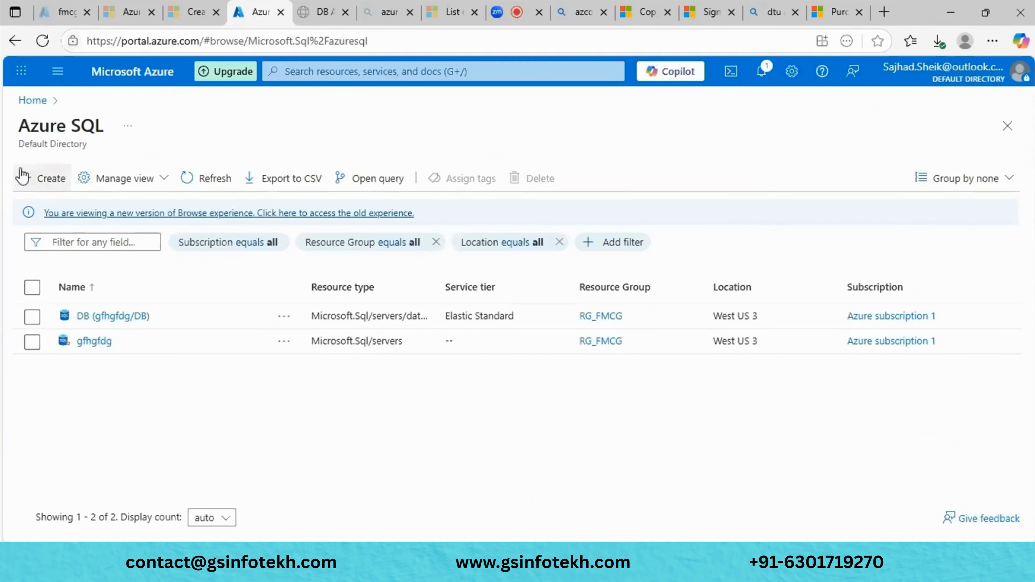
left_click(23, 176)
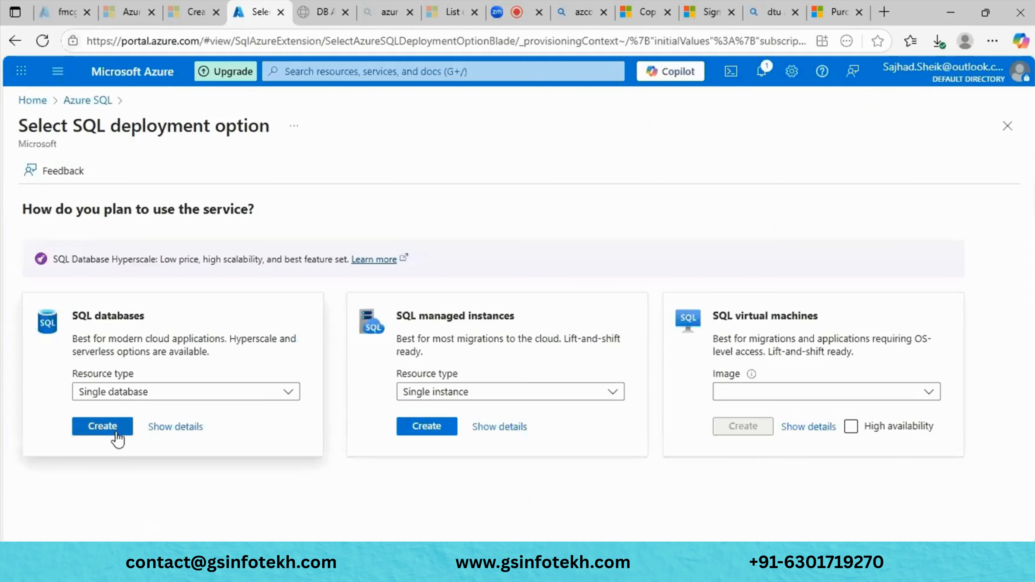
left_click(116, 433)
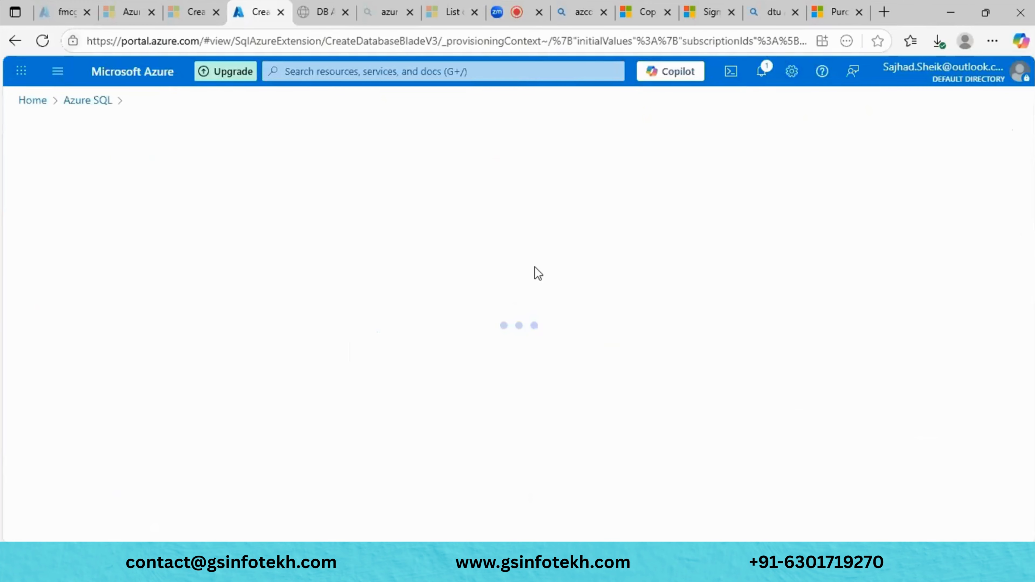
scroll(306, 379, "down", 3)
left_click(306, 379)
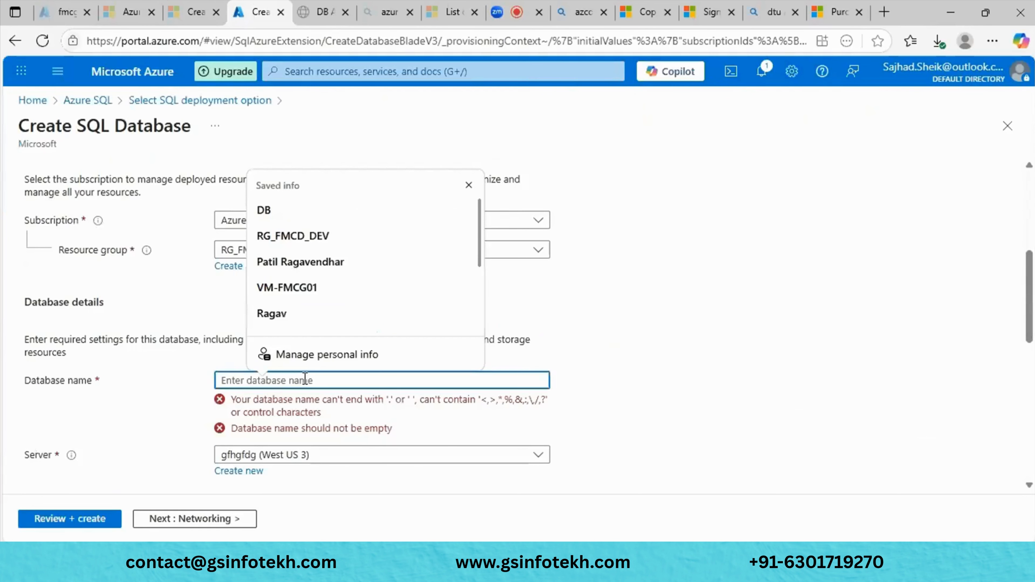
type("F")
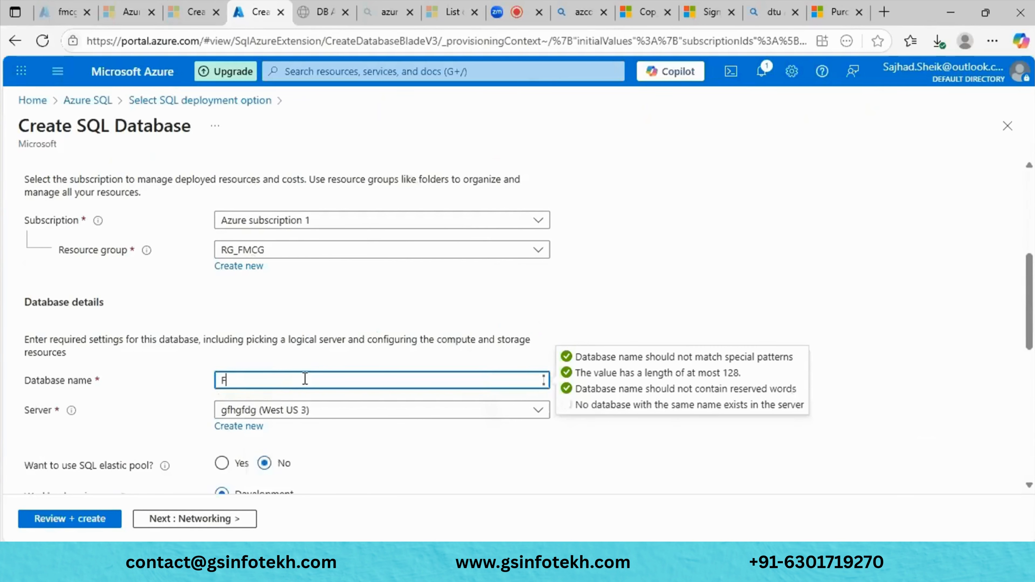
scroll(305, 378, "down", 10)
scroll(206, 379, "up", 10)
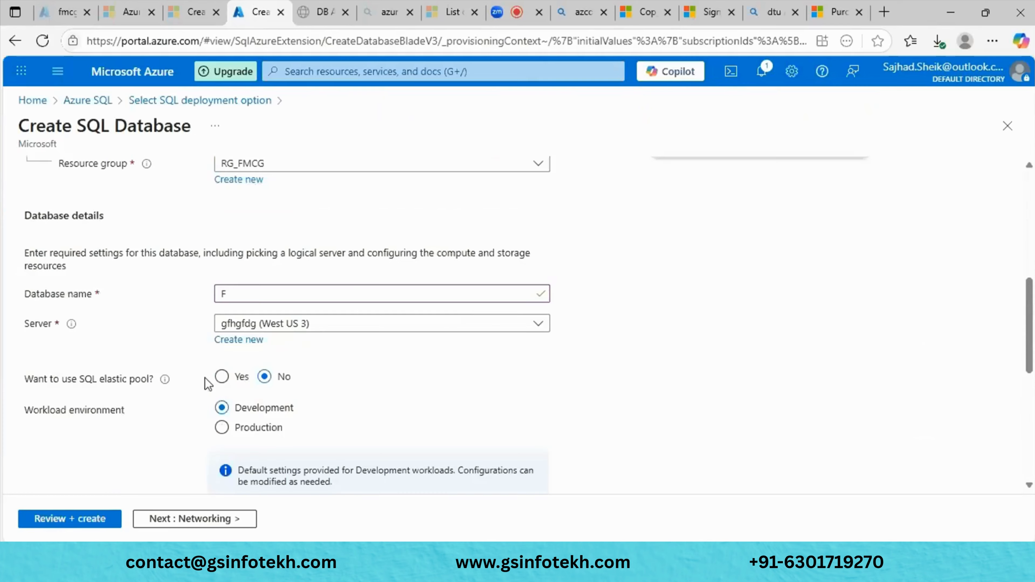
left_click(279, 288)
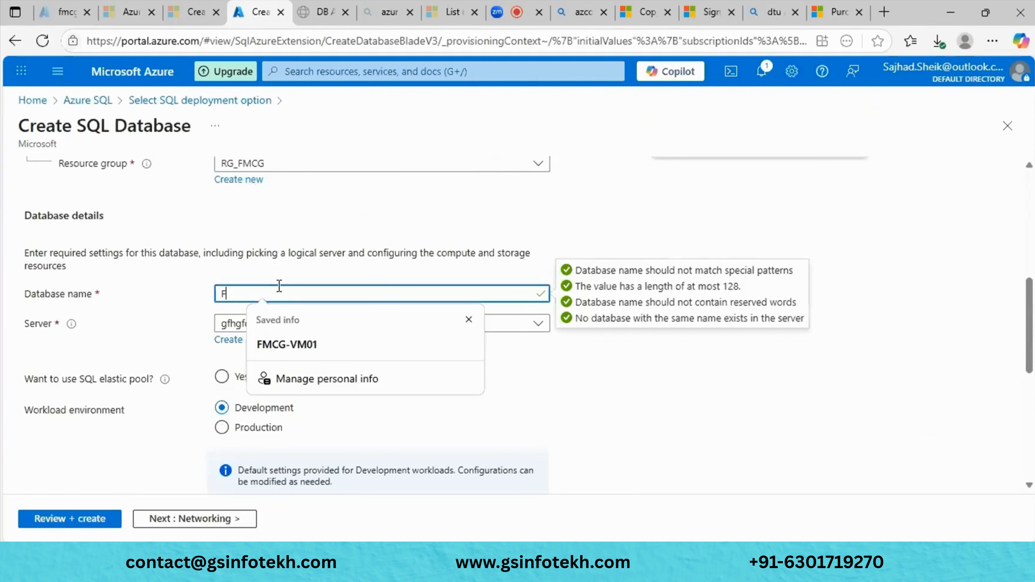
type("Fmcg-")
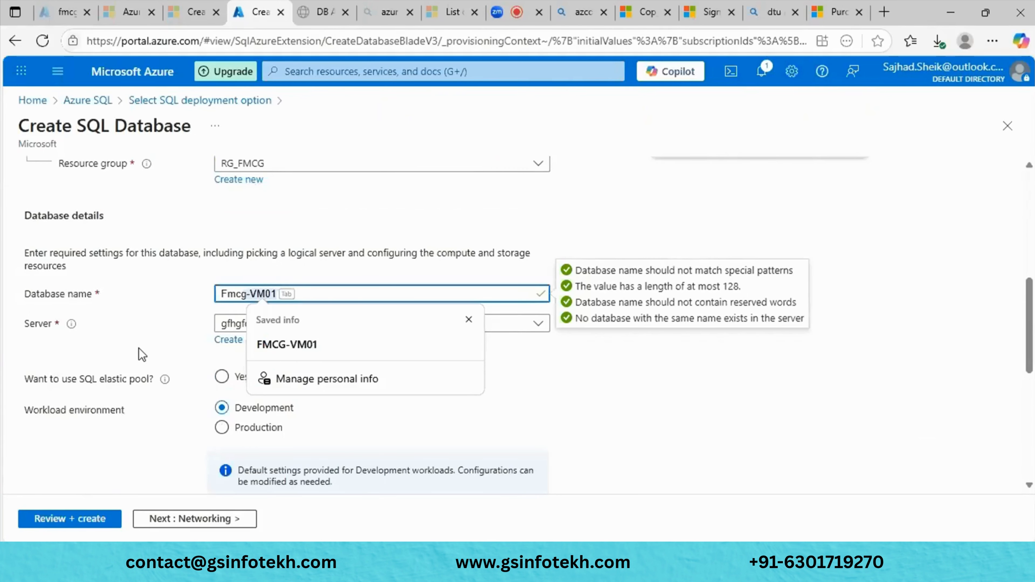
left_click(142, 354)
left_click(322, 329)
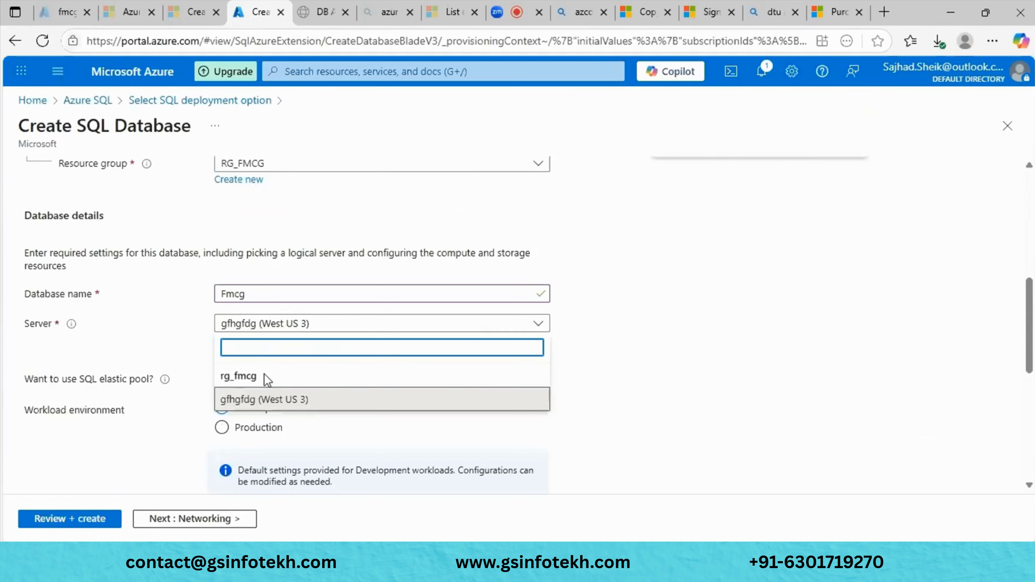
left_click(202, 367)
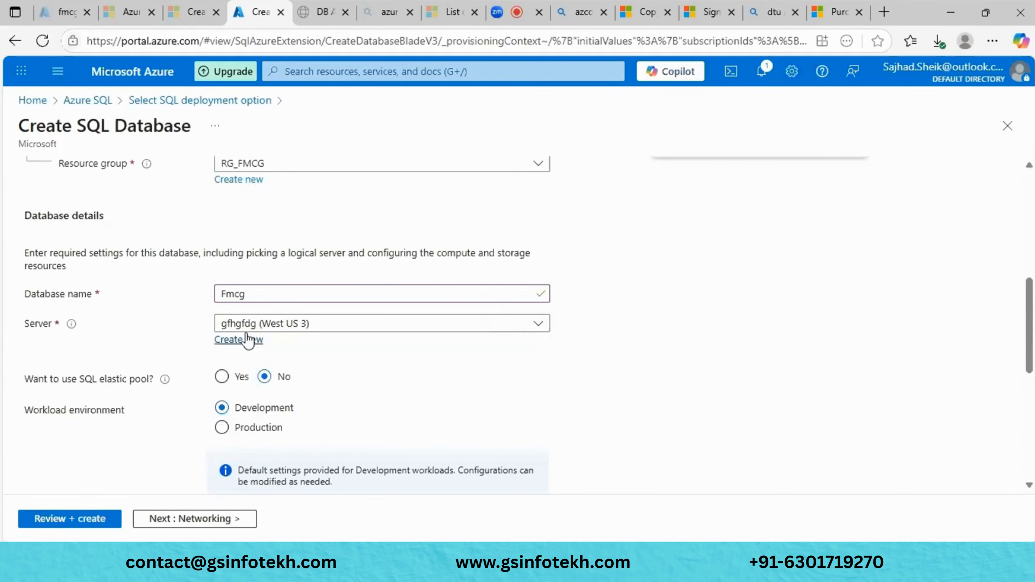
left_click(246, 329)
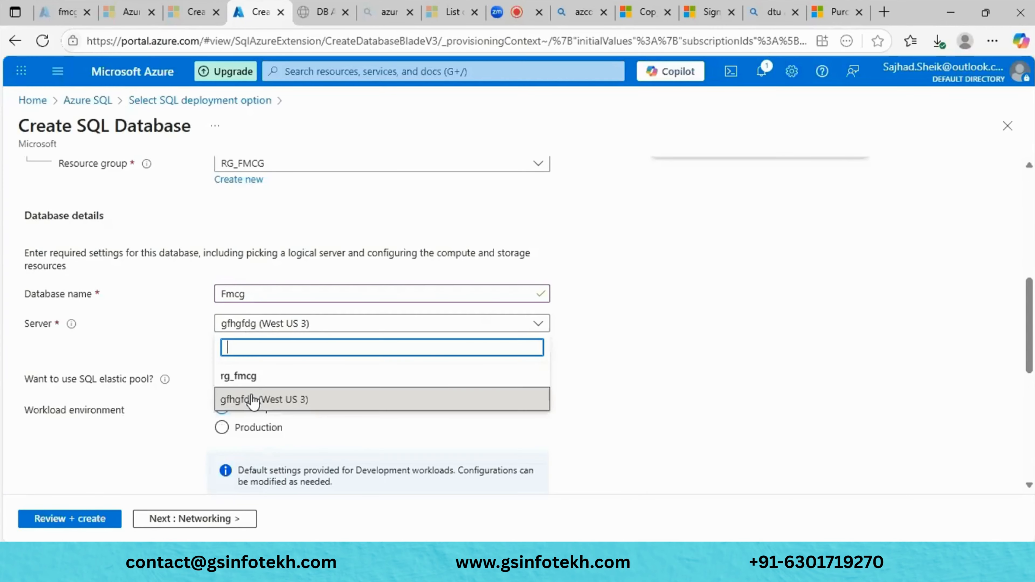
left_click(244, 375)
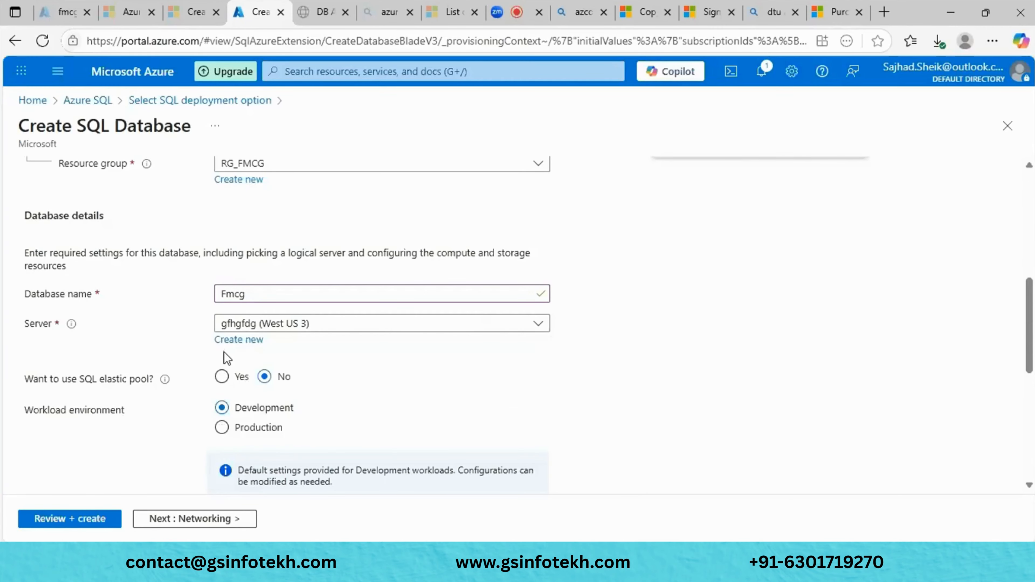
left_click(235, 343)
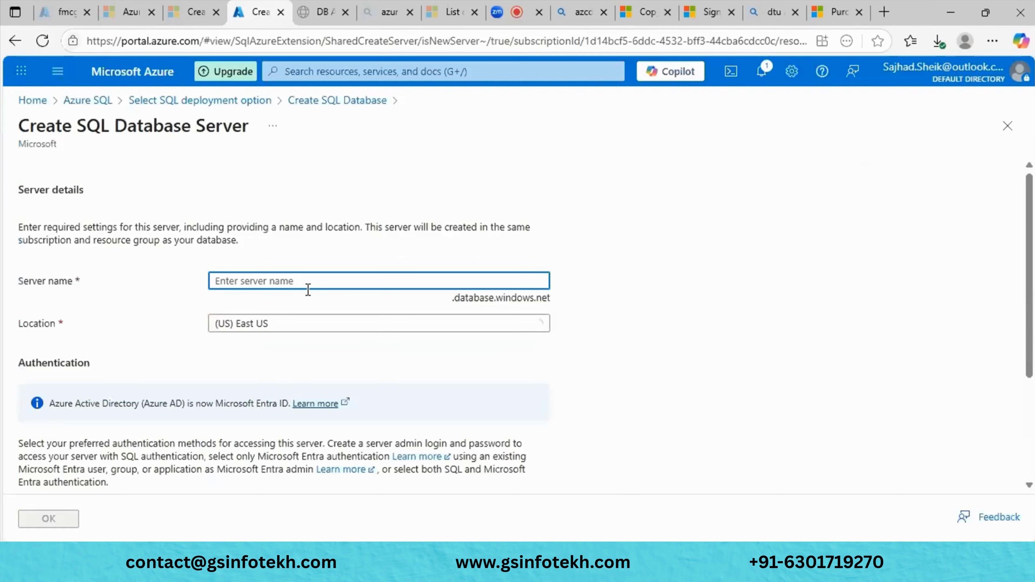
- Name the new server devfmcg and set its location to (Asia Pacific) Central India
type("de")
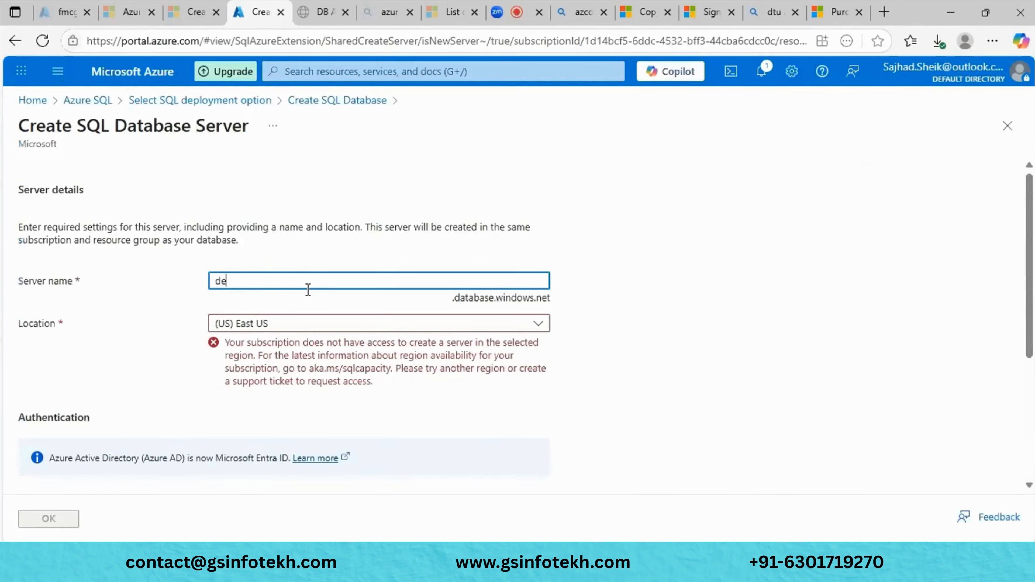
type("vt")
type("m")
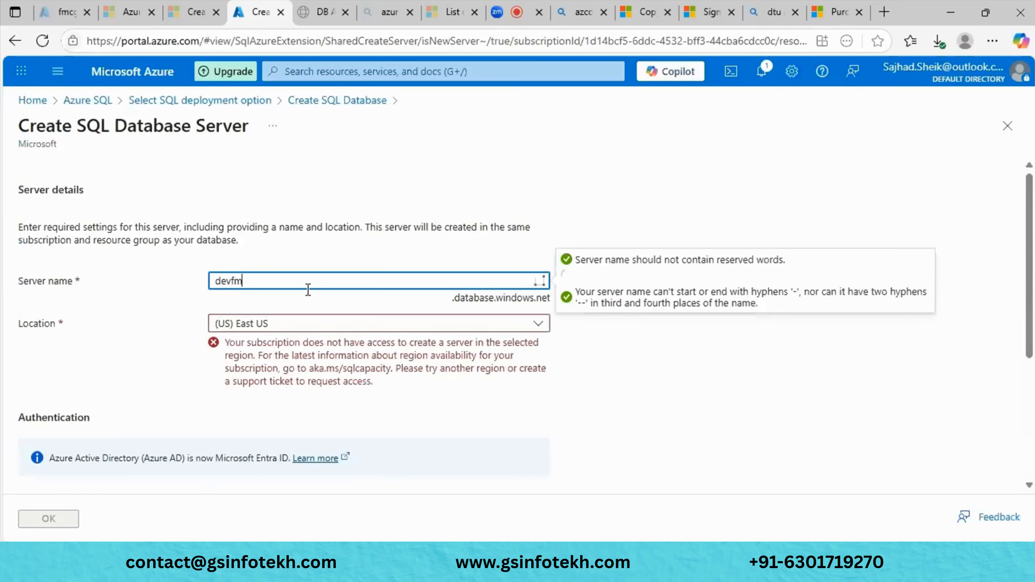
type("ch")
key("BackSpace")
type("g")
scroll(308, 290, "down", 1)
left_click(268, 278)
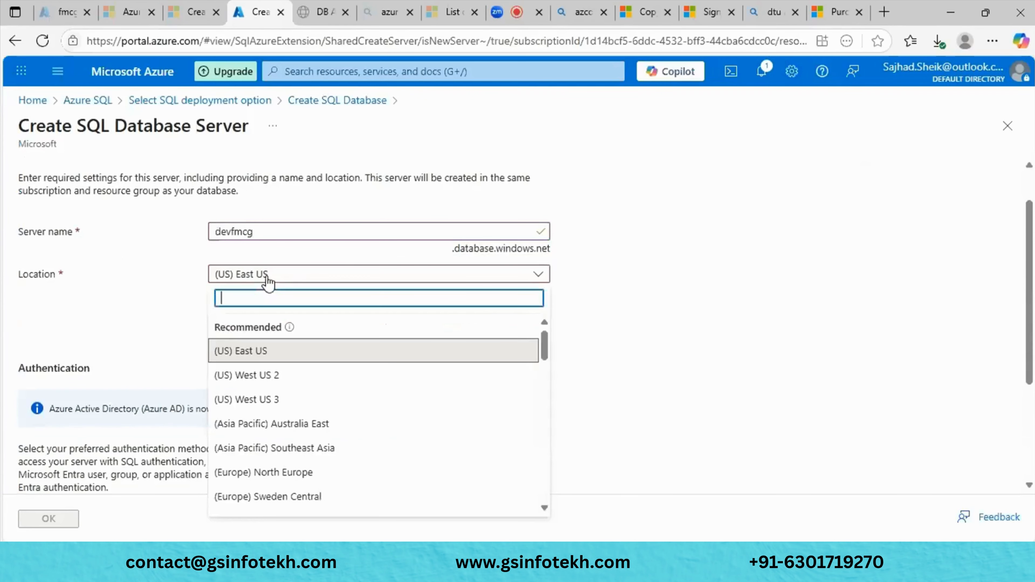
type("cent")
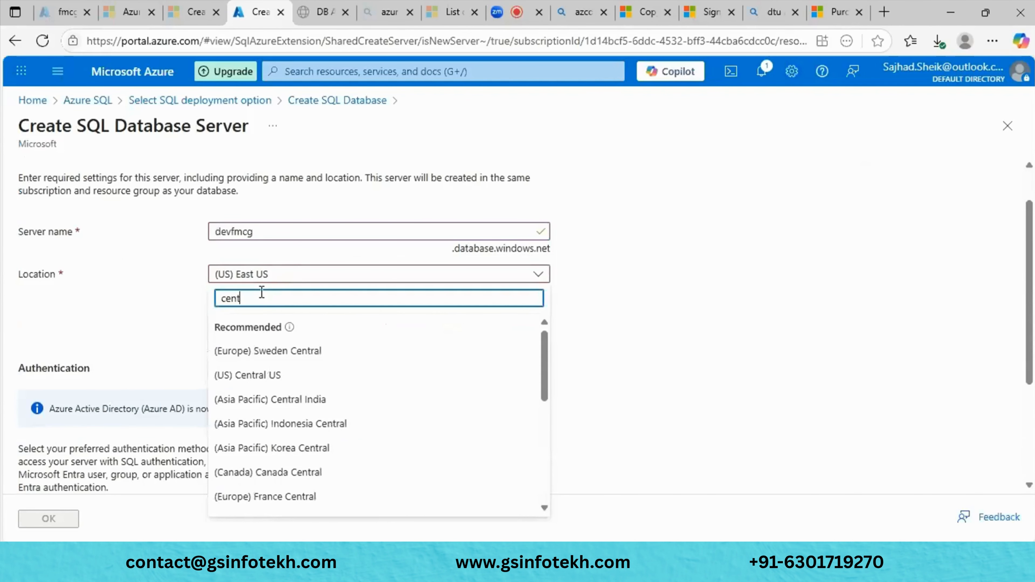
type("ra")
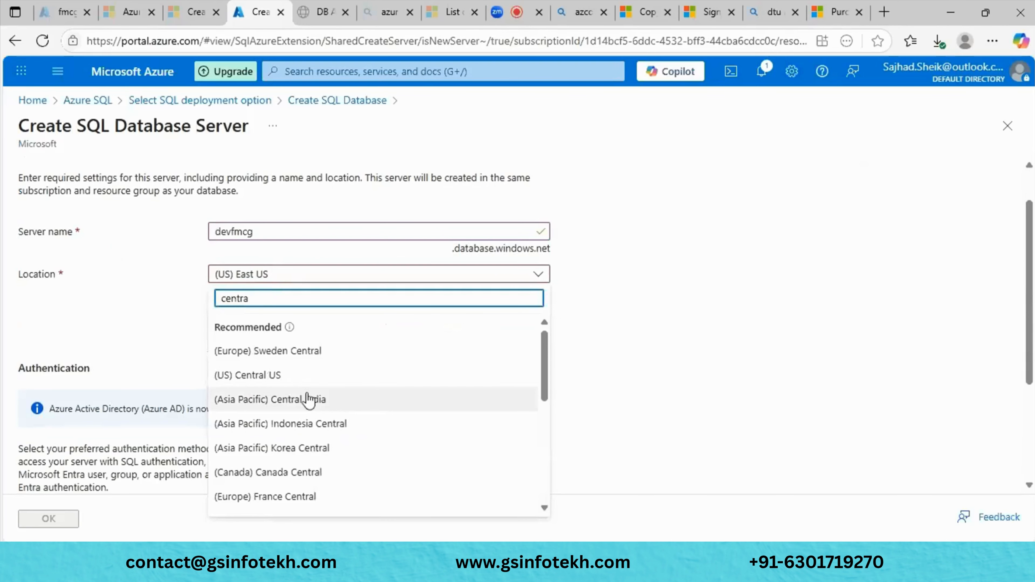
left_click(308, 401)
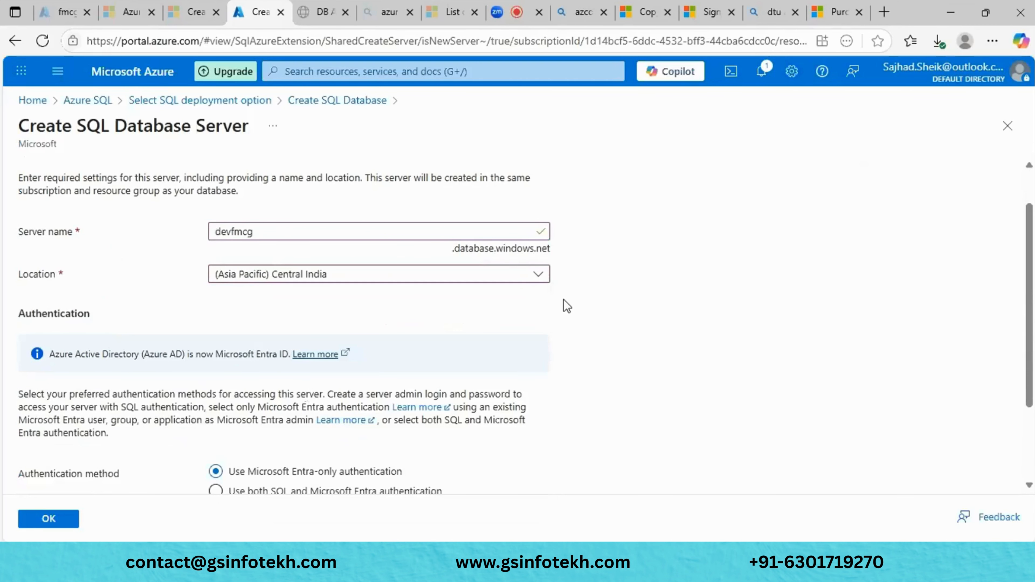
scroll(563, 300, "down", 3)
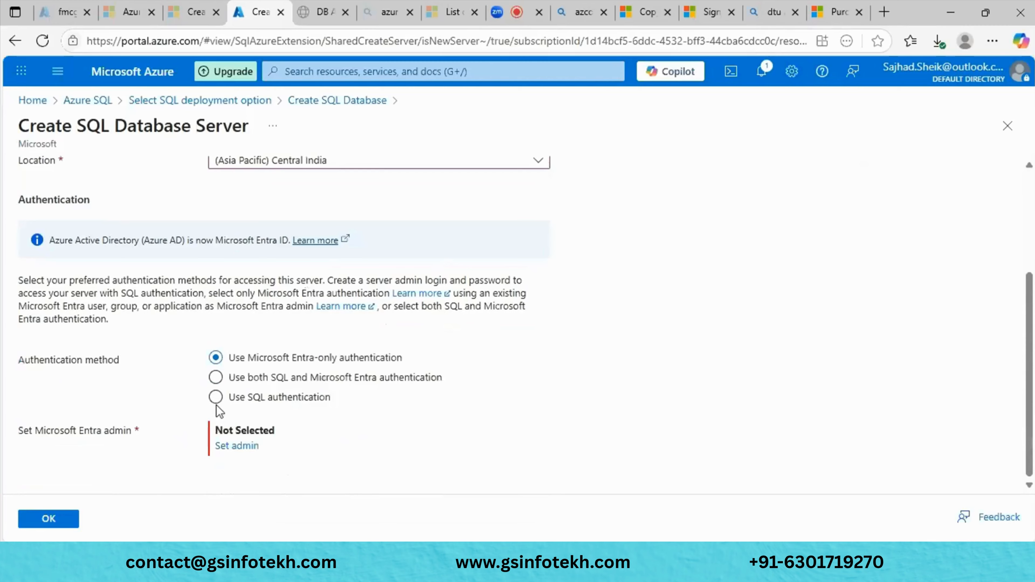
scroll(220, 412, "up", 4)
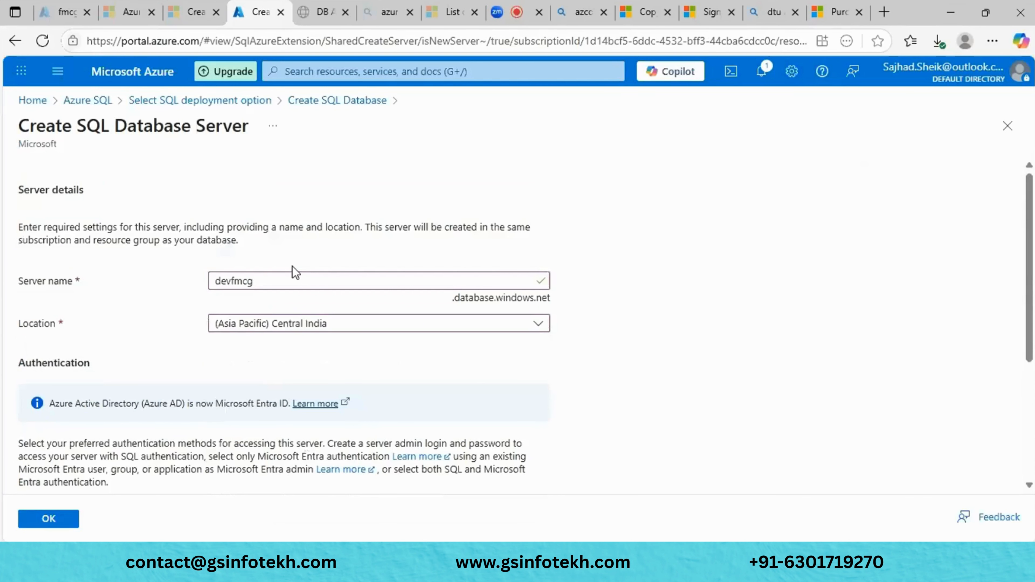
- Use the server name as SQL admin login, enter and confirm the admin password, and save
double_click(284, 281)
key("ctrl+c")
scroll(235, 400, "down", 5)
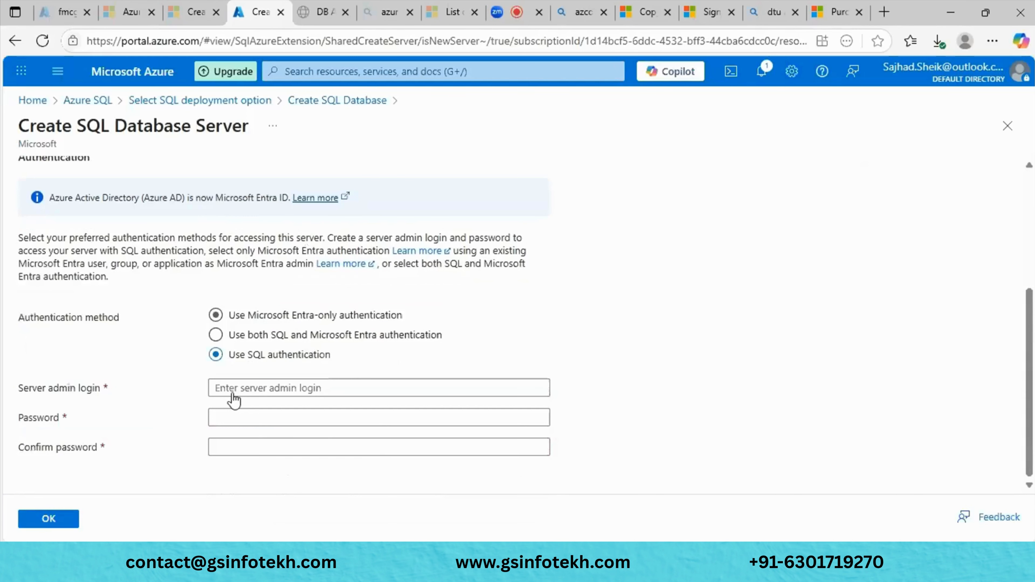
left_click(232, 392)
key("ctrl+v")
left_click(231, 414)
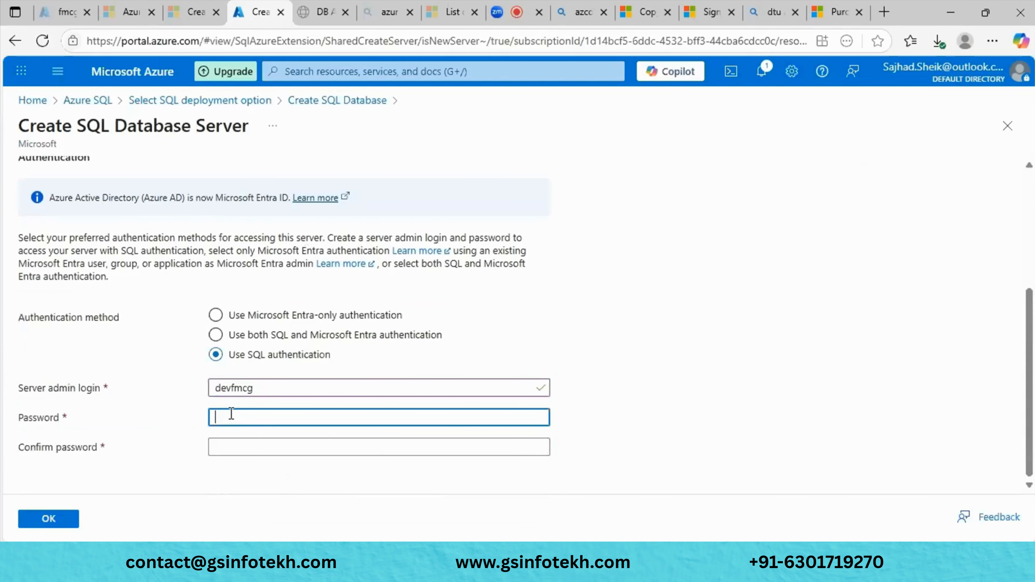
type("Pass")
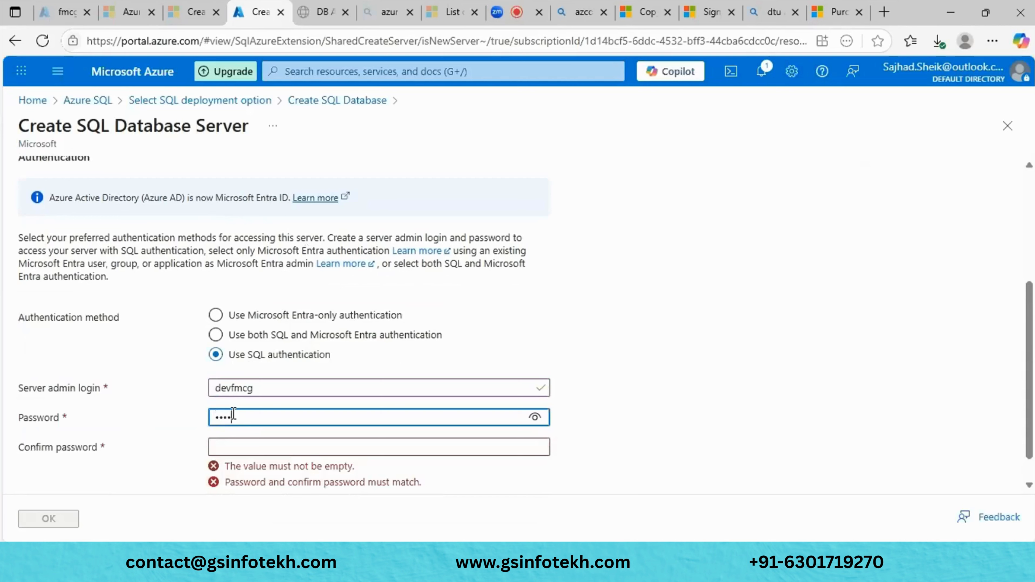
type("@123")
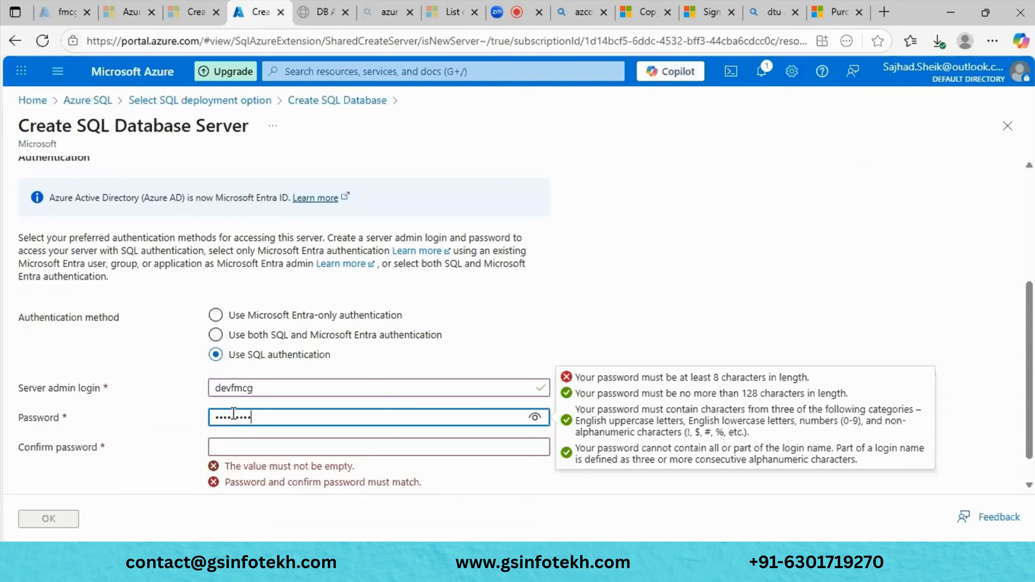
left_click(290, 450)
type("P")
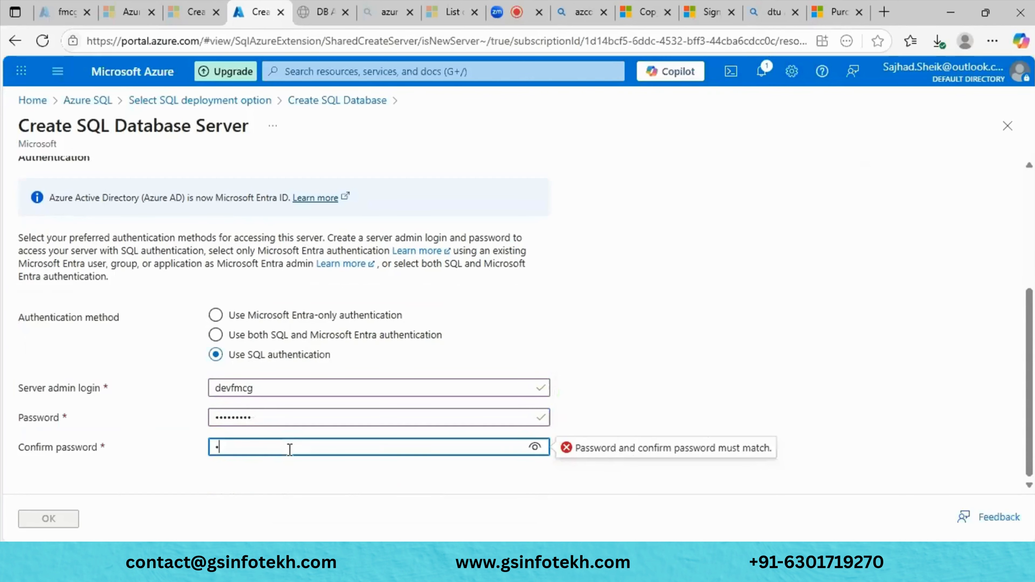
type("assword1")
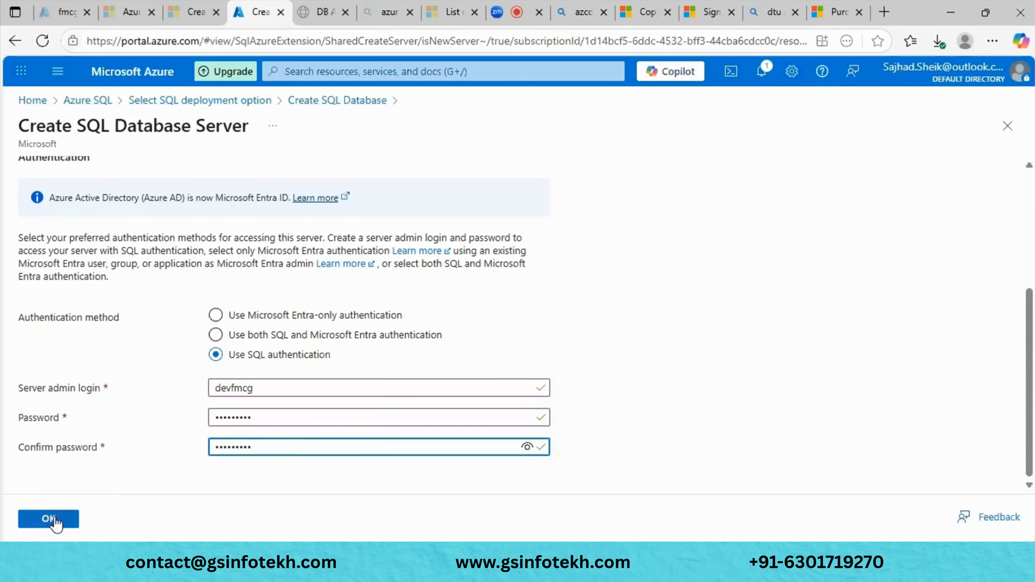
left_click(49, 519)
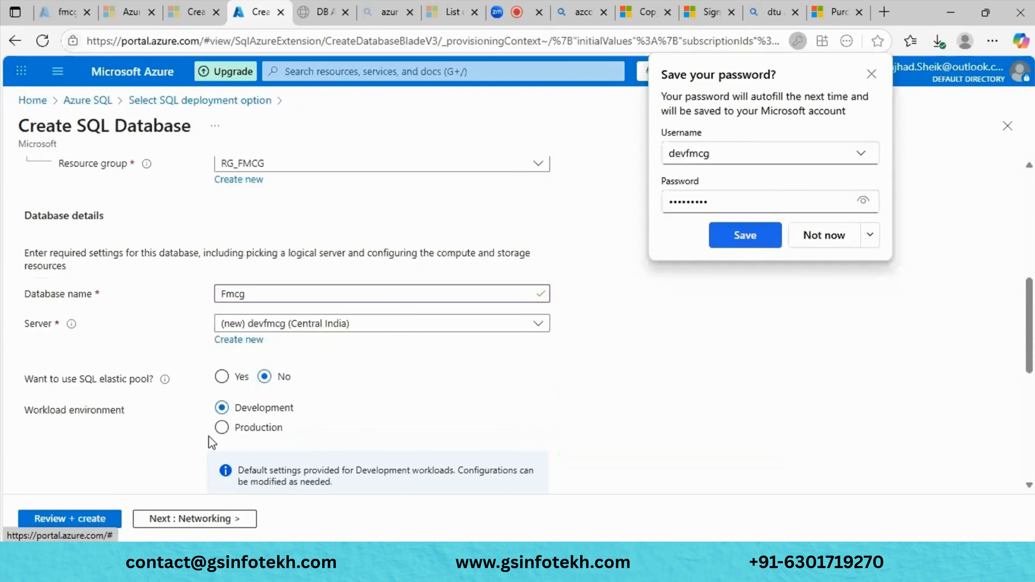
- Decline saving the password, then set Max vCores to 2 in Configure database and apply
left_click(806, 236)
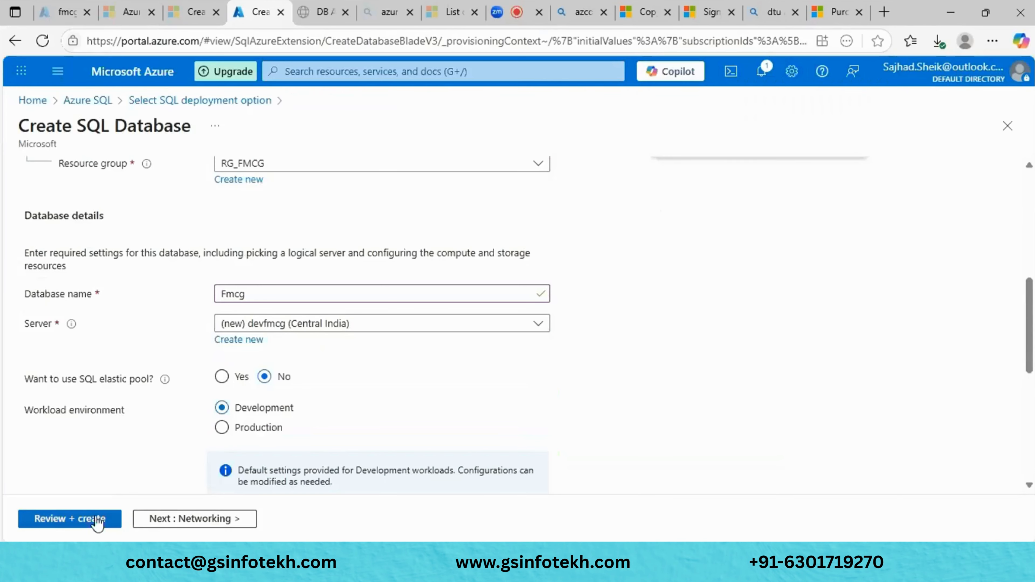
scroll(197, 443, "down", 3)
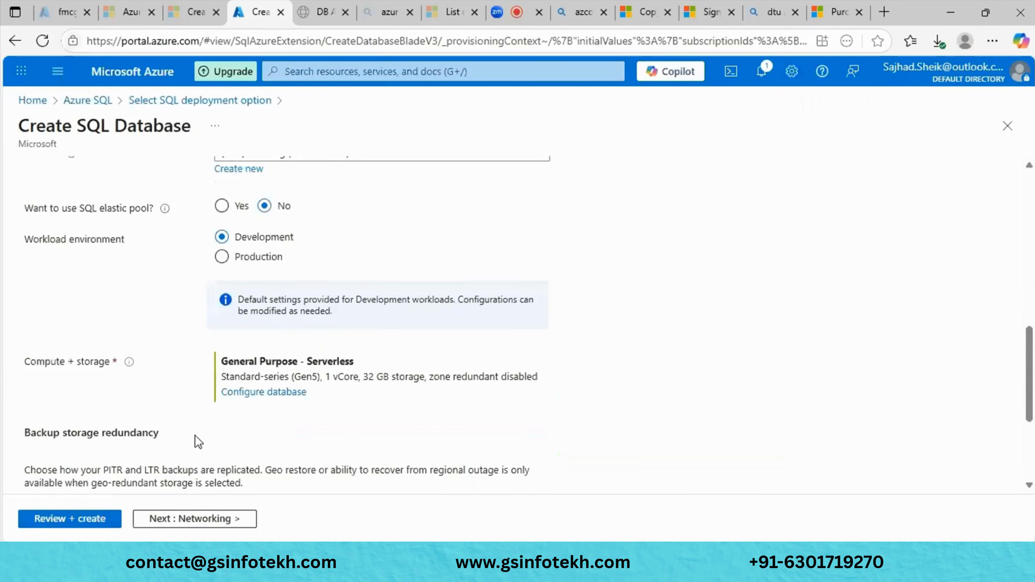
left_click(258, 392)
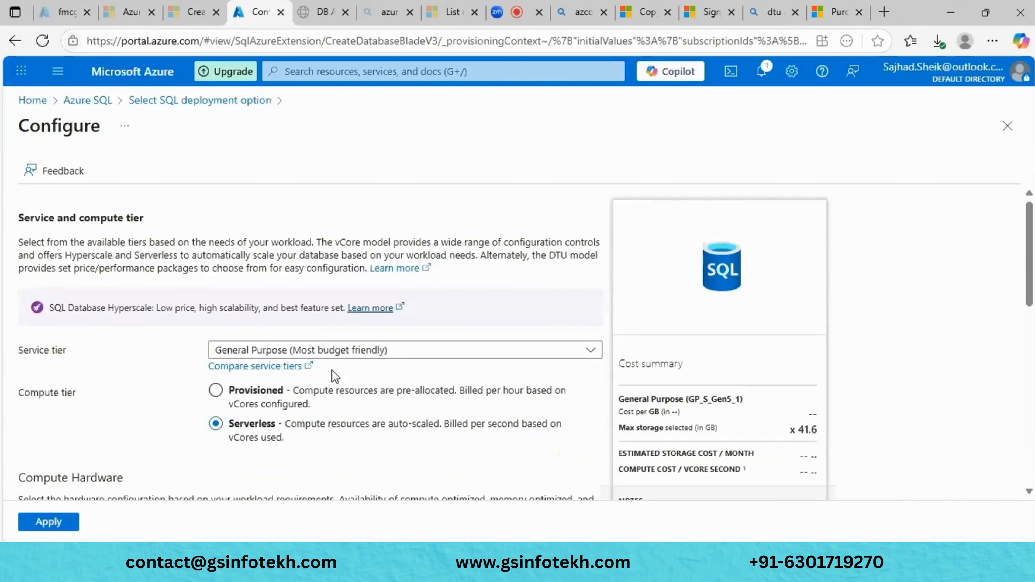
scroll(333, 370, "down", 5)
left_click_drag(57, 406, 112, 404)
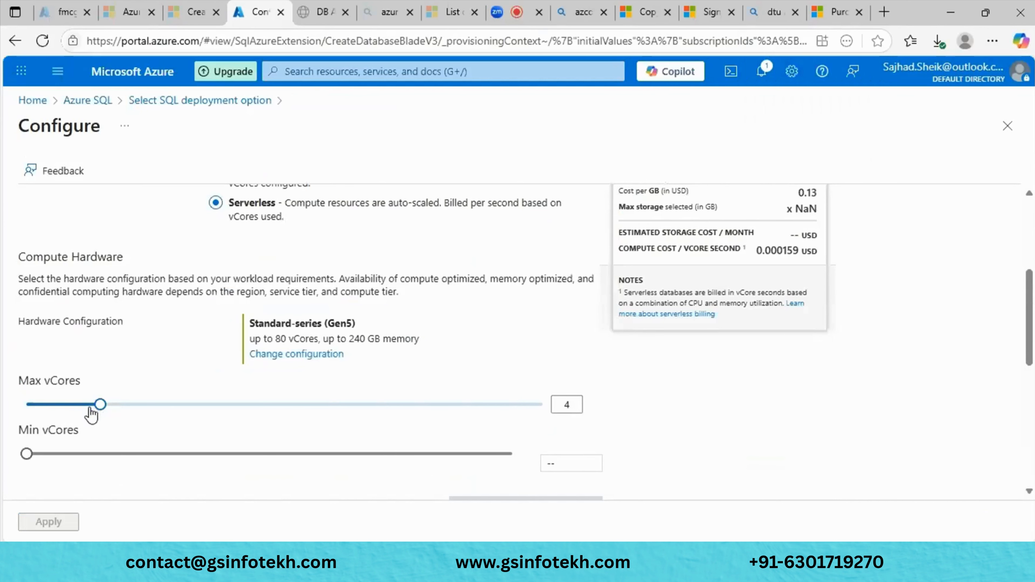
left_click_drag(91, 410, 72, 411)
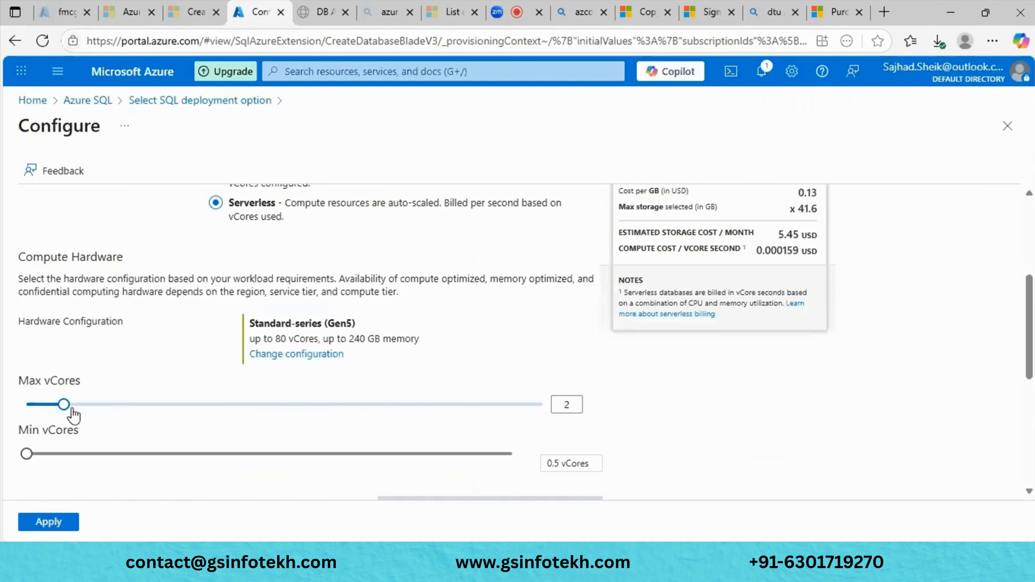
scroll(474, 336, "up", 3)
scroll(474, 335, "down", 6)
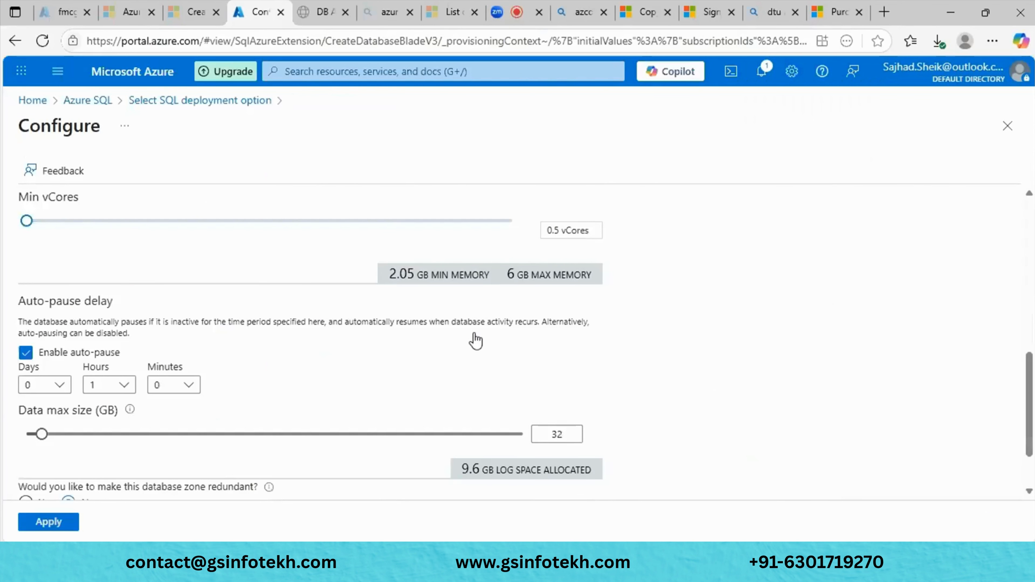
scroll(474, 335, "up", 8)
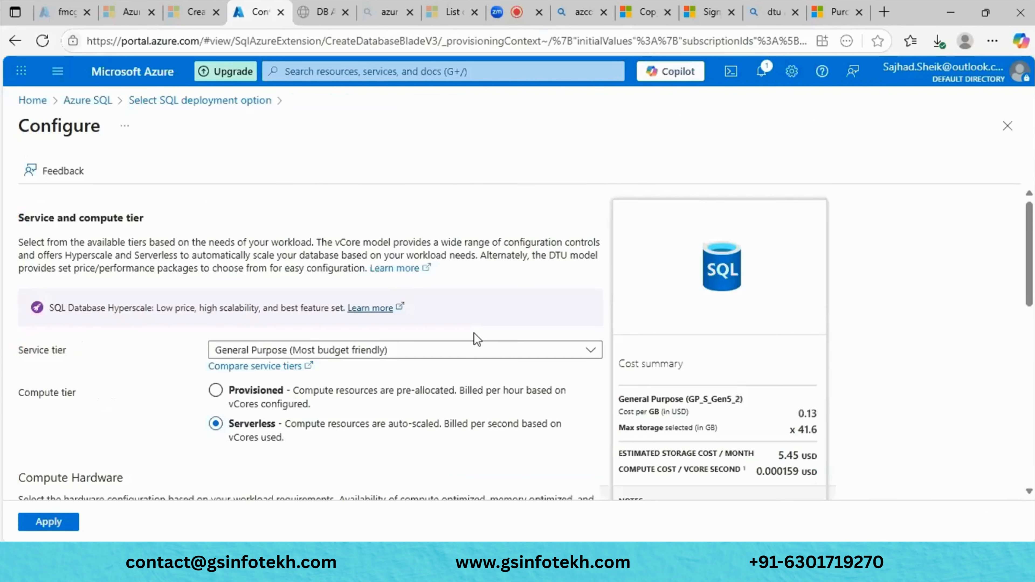
left_click(50, 522)
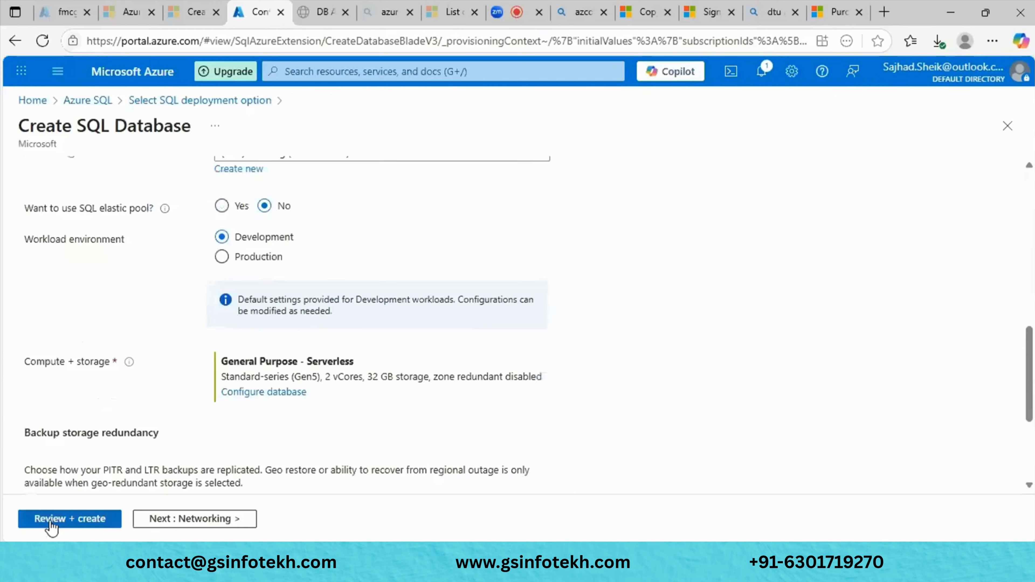
- Step through the Networking, Security and Tags pages, then return to Additional settings
scroll(332, 440, "down", 5)
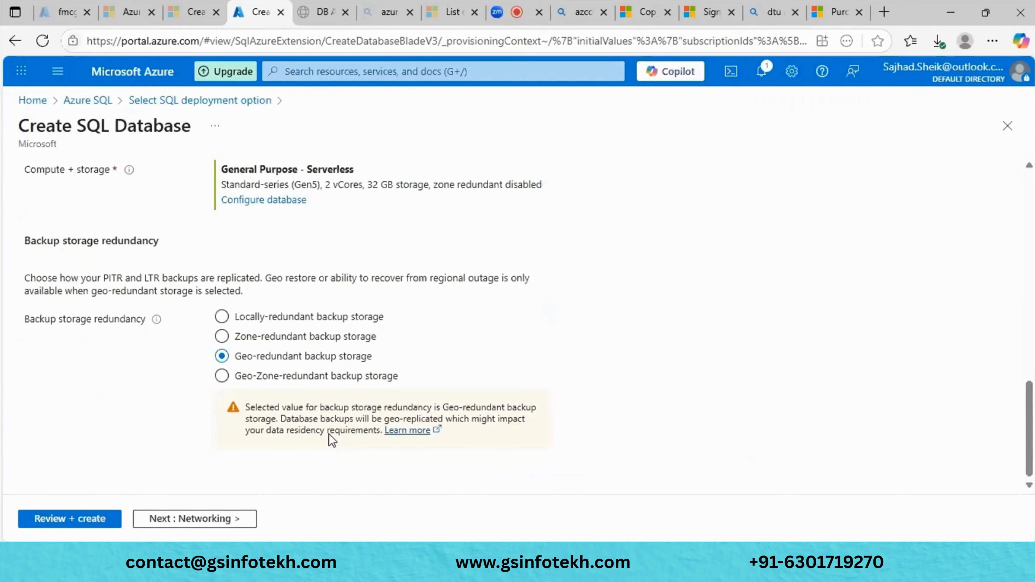
left_click(188, 520)
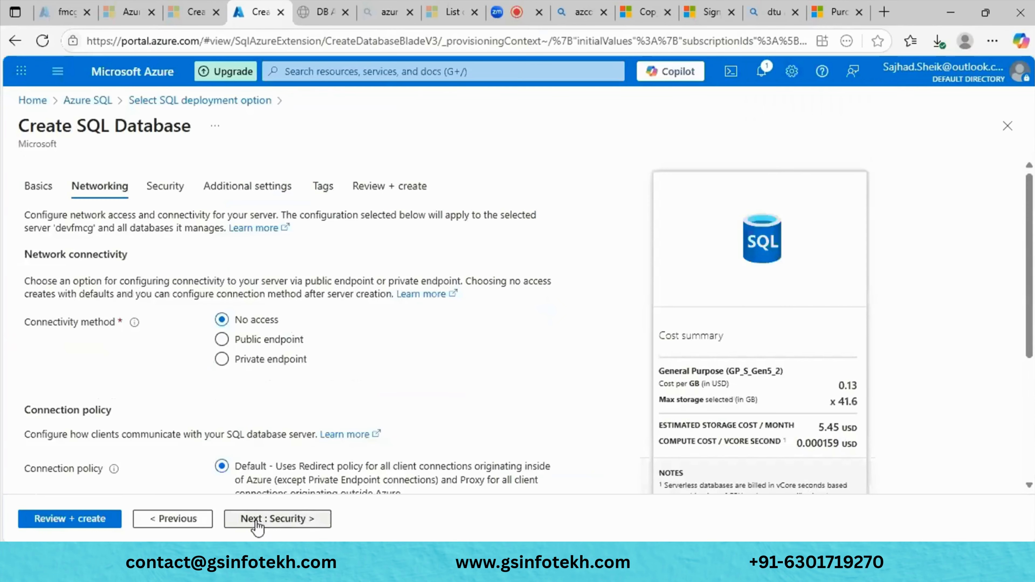
left_click(257, 526)
left_click(263, 526)
left_click(263, 526)
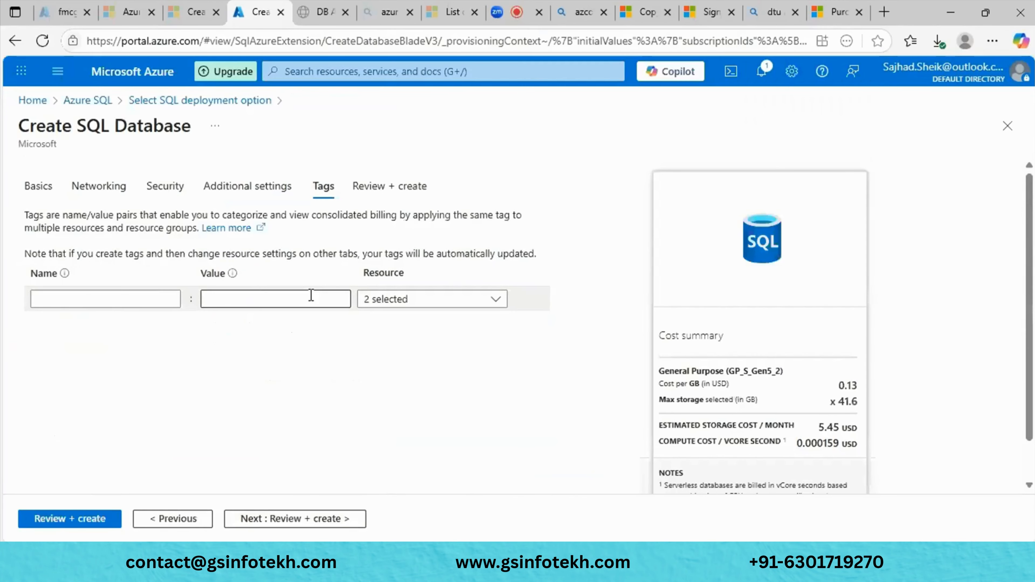
left_click(189, 527)
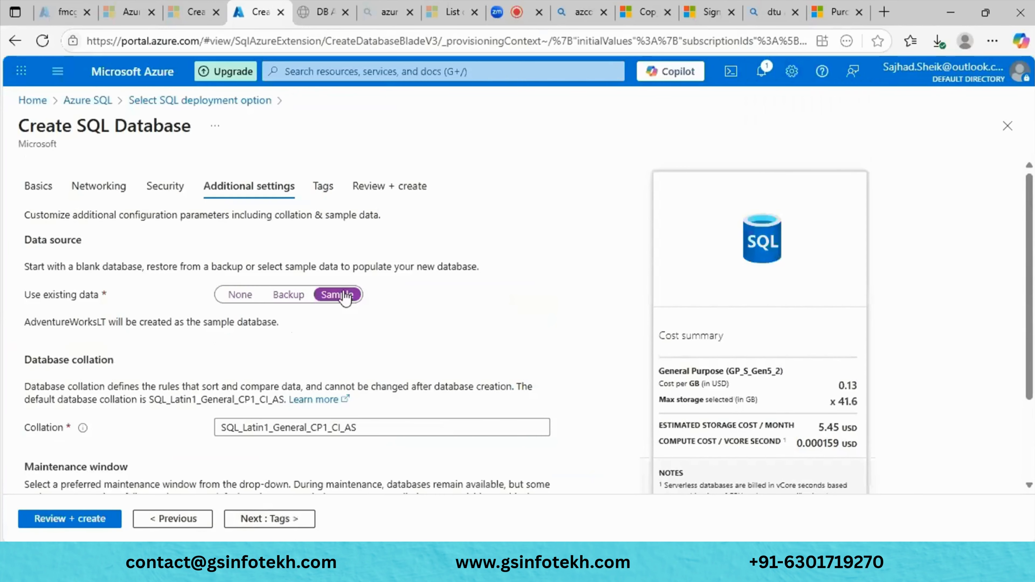
- Use the AdventureWorksLT sample as existing data, review, and submit the Fmcg database creation
left_click(72, 493)
left_click(267, 520)
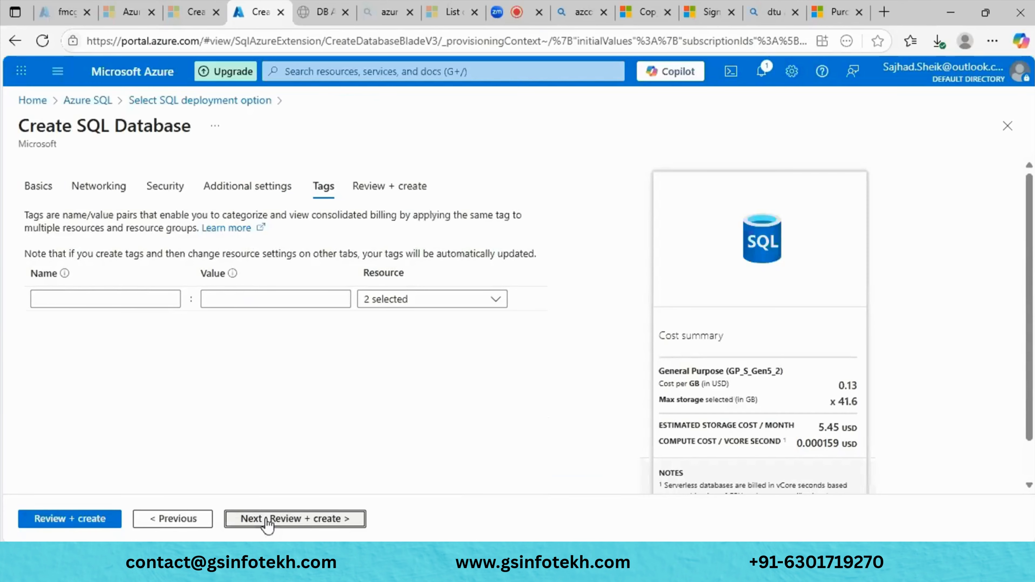
left_click(268, 522)
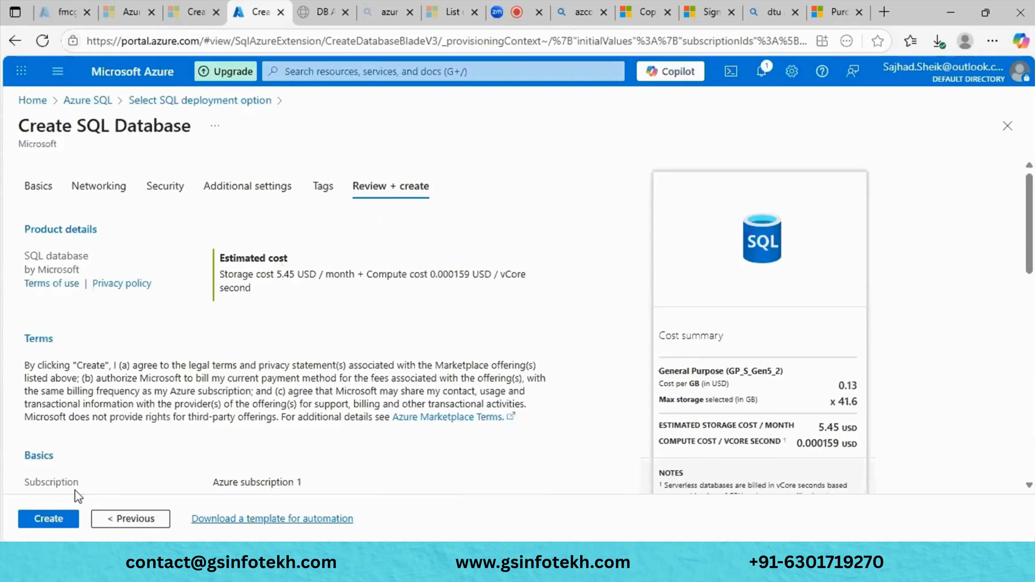
left_click(53, 523)
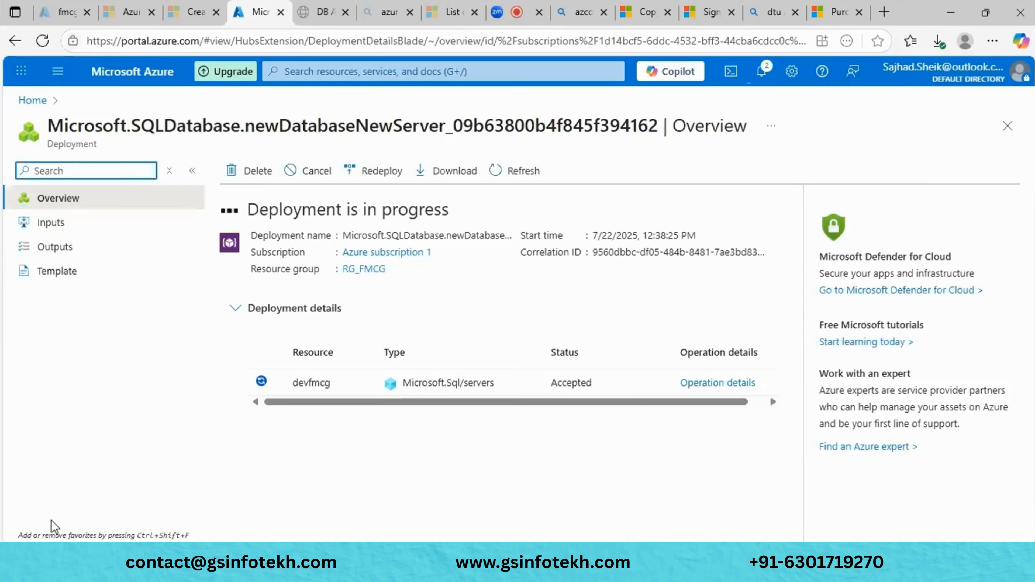
- Refresh the deployment and view its inputs: Fmcg, GeneralPurpose, GP_S_Gen5_2 and SQL_Latin1_General_CP1_CI_AS collation
left_click(516, 175)
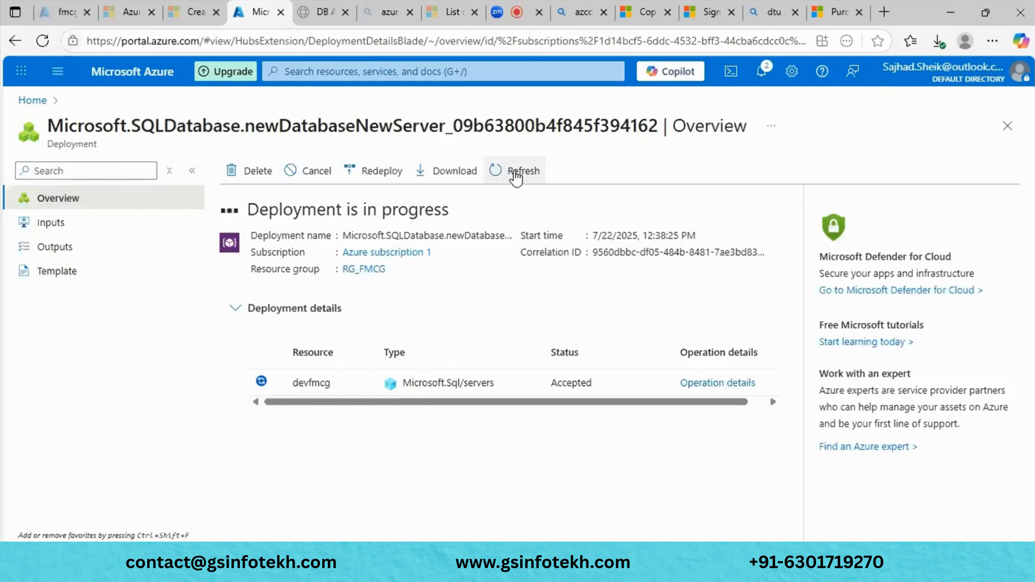
left_click(107, 222)
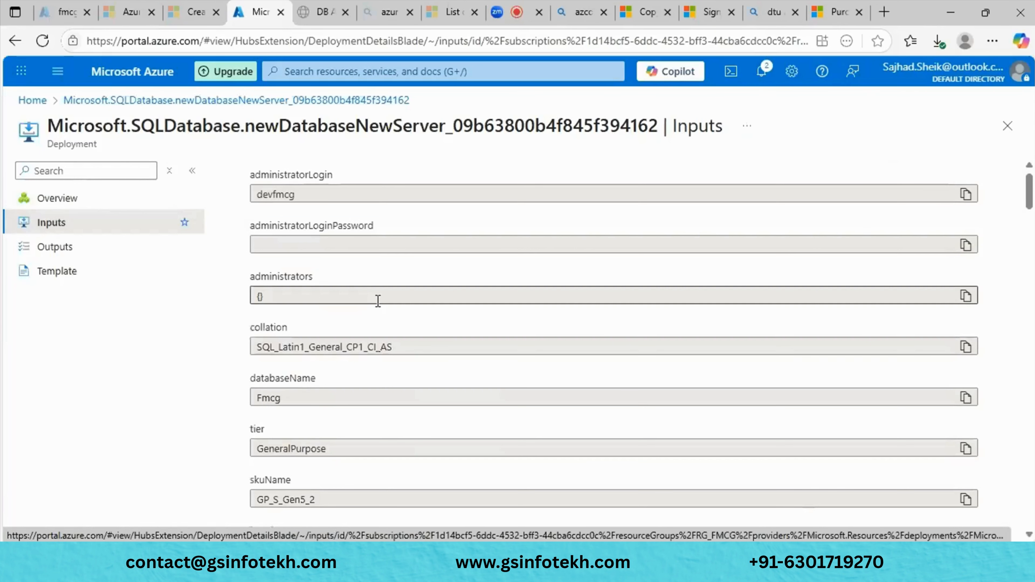
scroll(378, 301, "down", 10)
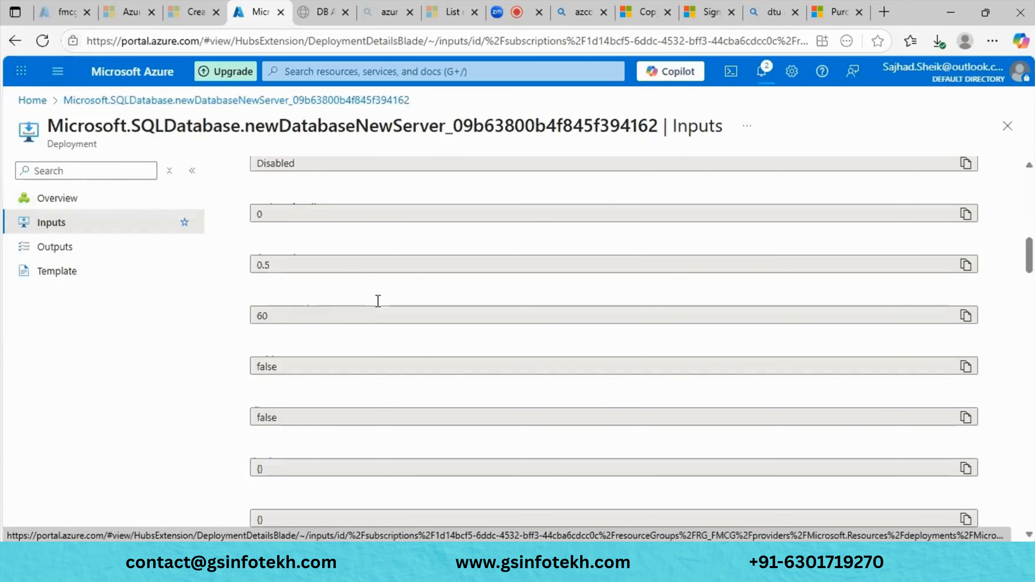
scroll(378, 301, "down", 10)
scroll(378, 301, "down", 10)
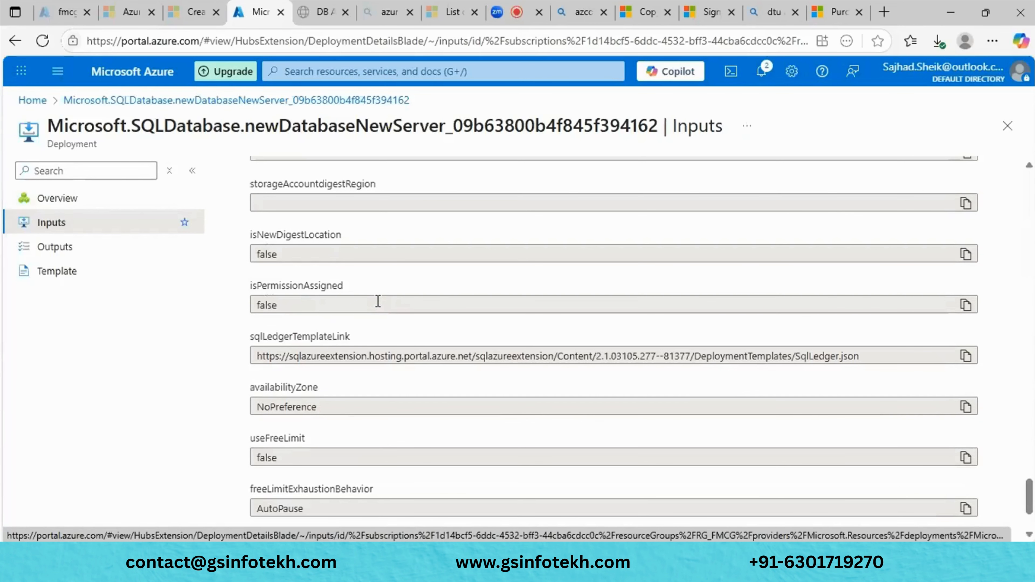
scroll(378, 301, "down", 5)
left_click(55, 247)
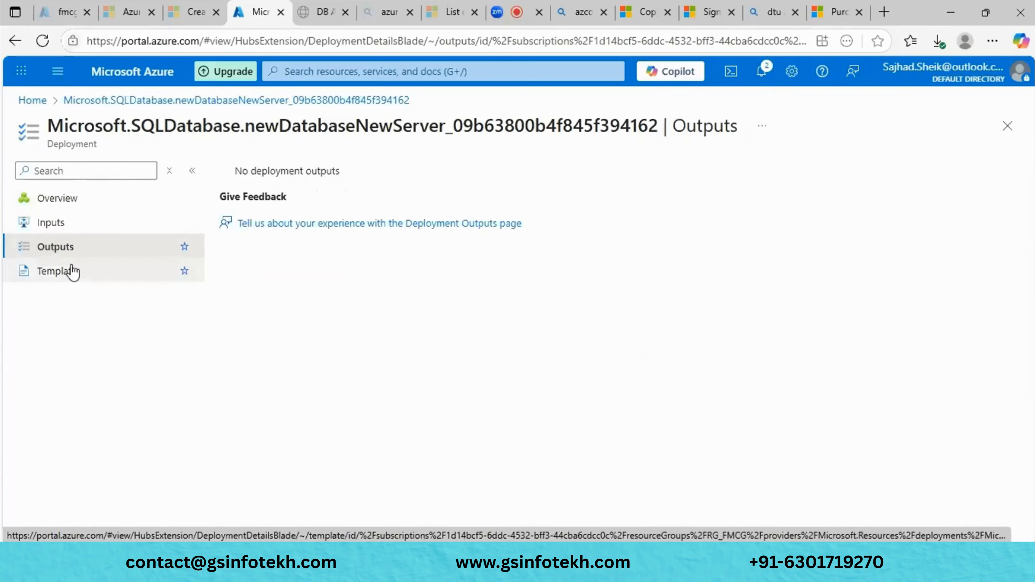
left_click(68, 278)
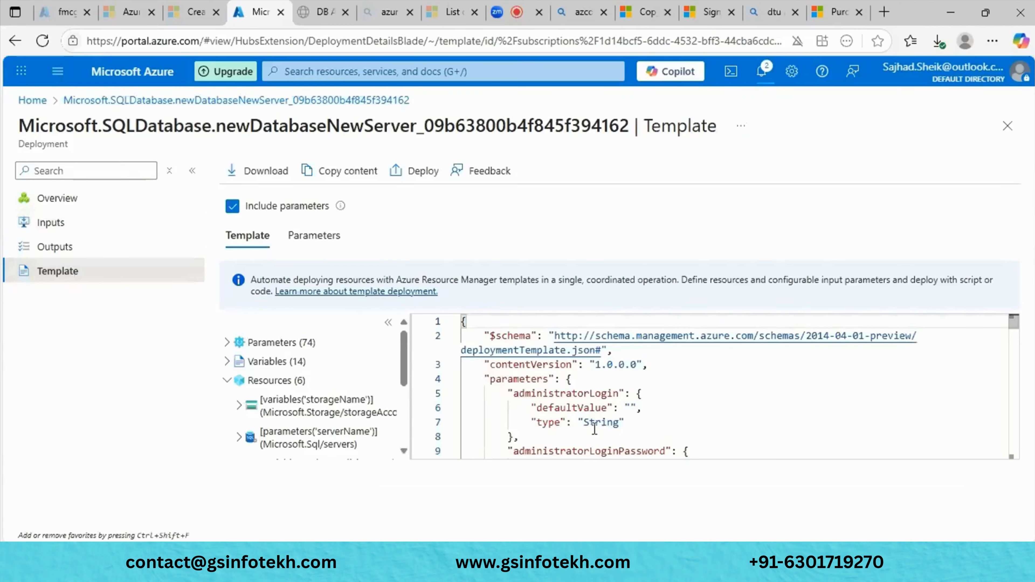
scroll(595, 428, "down", 2)
scroll(594, 428, "down", 5)
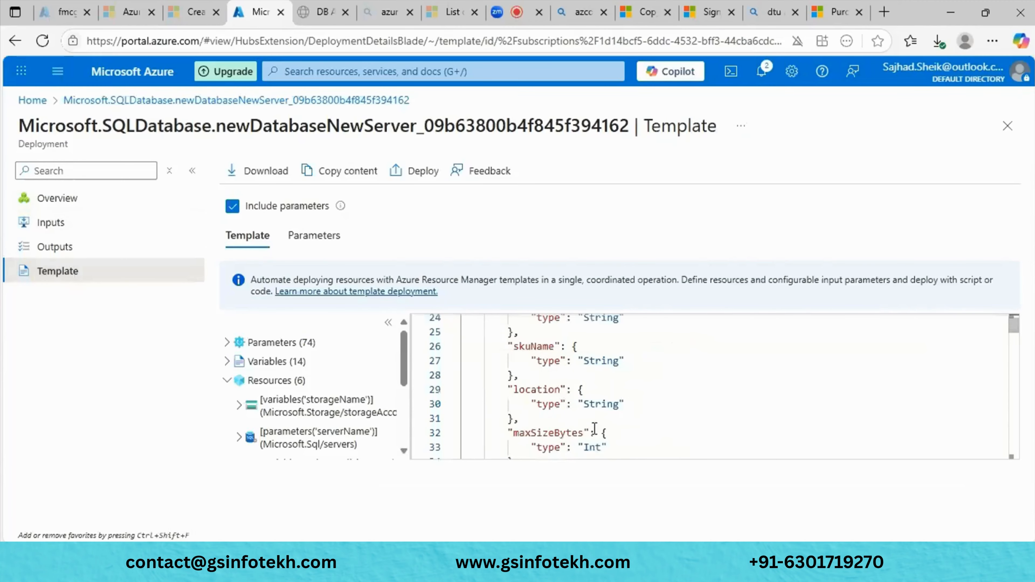
scroll(595, 428, "down", 10)
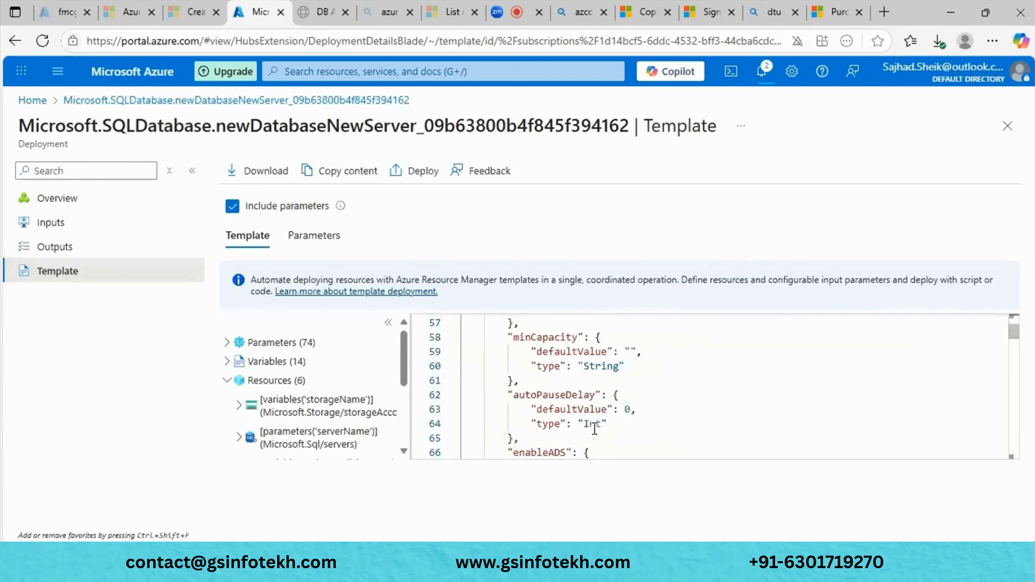
scroll(595, 428, "down", 15)
scroll(595, 428, "up", 20)
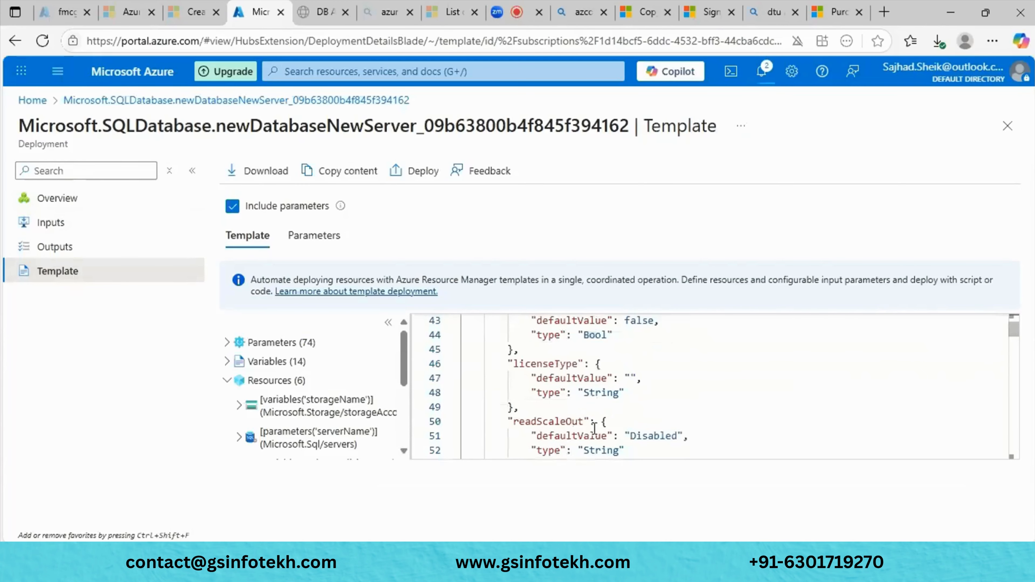
scroll(595, 428, "up", 13)
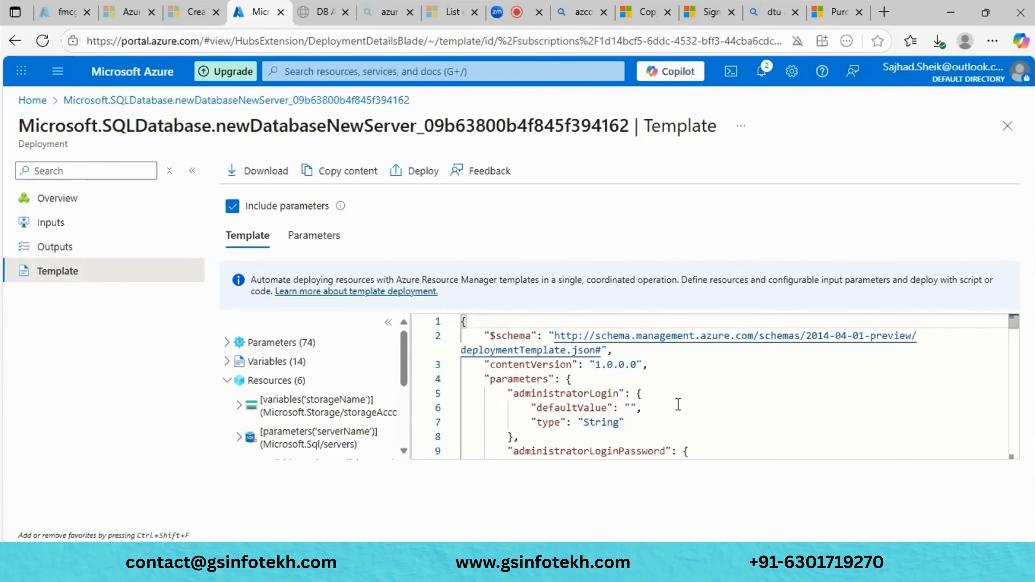
scroll(678, 405, "down", 1)
scroll(678, 405, "down", 3)
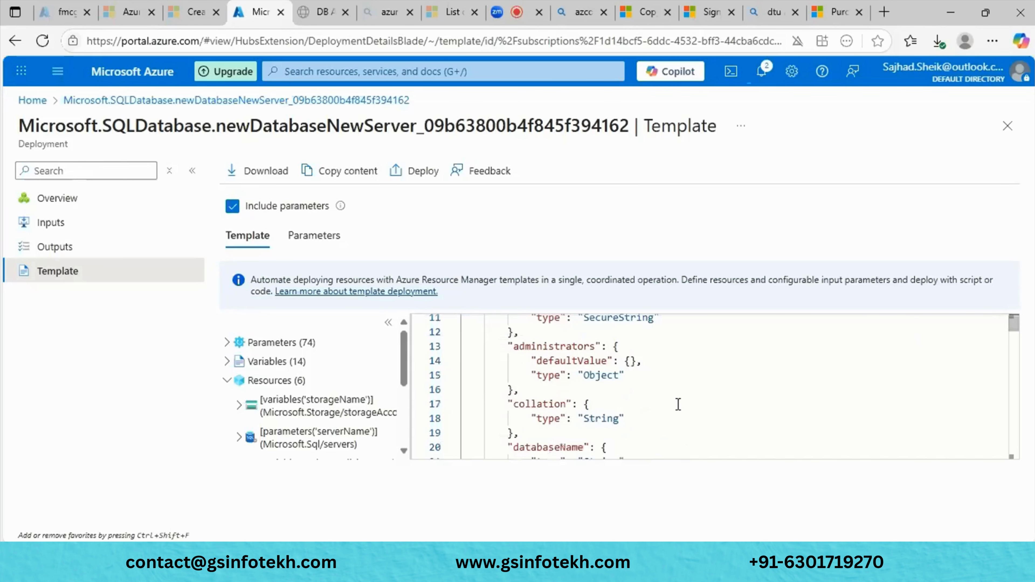
scroll(678, 405, "down", 9)
scroll(678, 405, "down", 11)
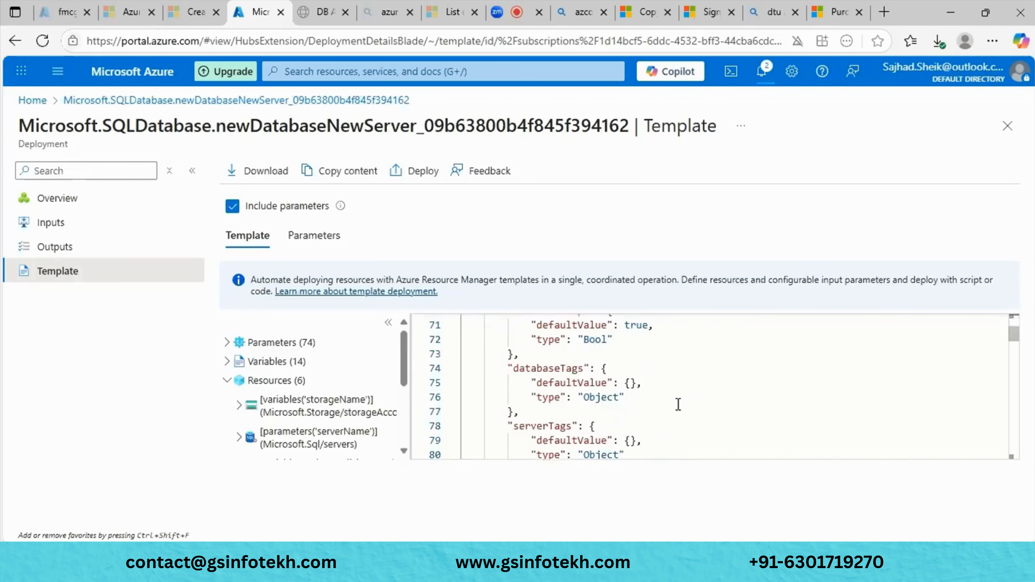
scroll(677, 405, "down", 9)
scroll(678, 404, "down", 13)
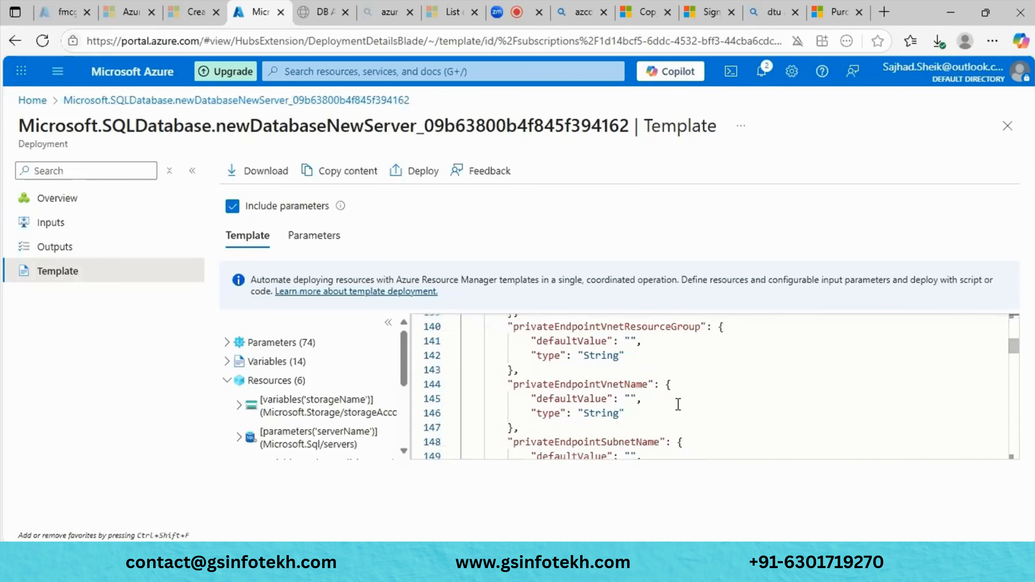
scroll(678, 405, "down", 13)
scroll(678, 405, "up", 9)
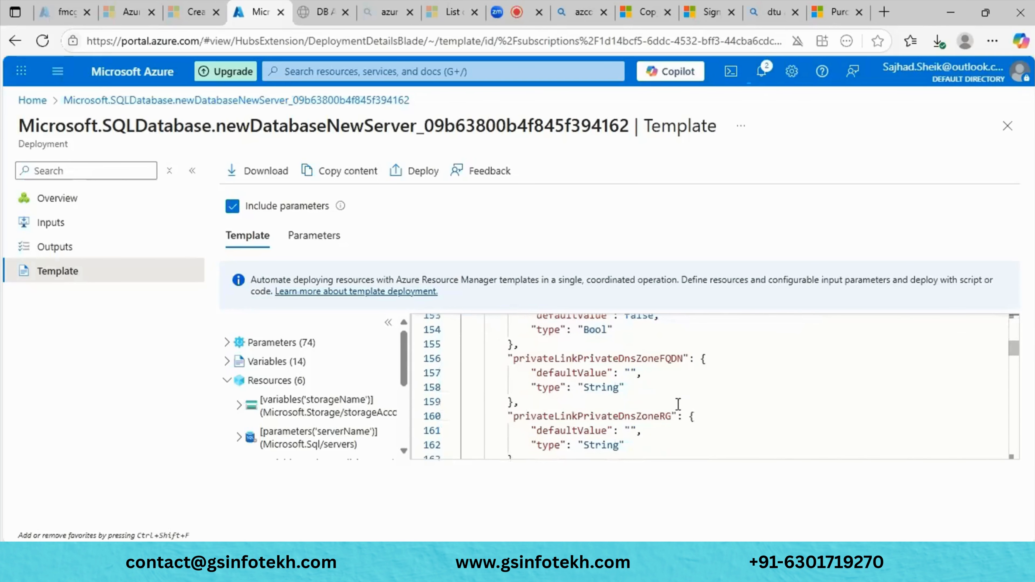
scroll(678, 404, "up", 20)
scroll(517, 363, "up", 5)
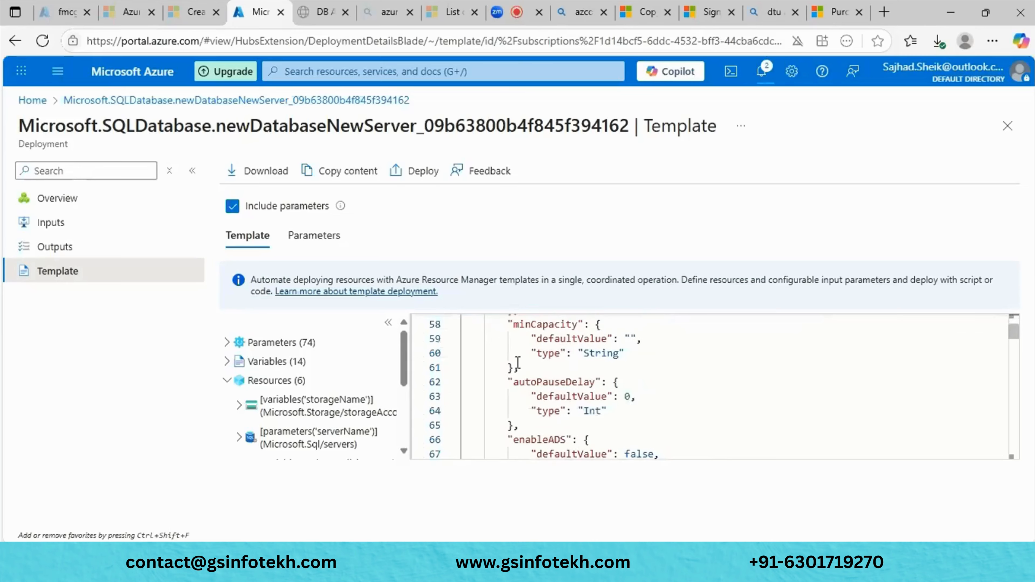
scroll(518, 363, "up", 12)
scroll(518, 363, "up", 7)
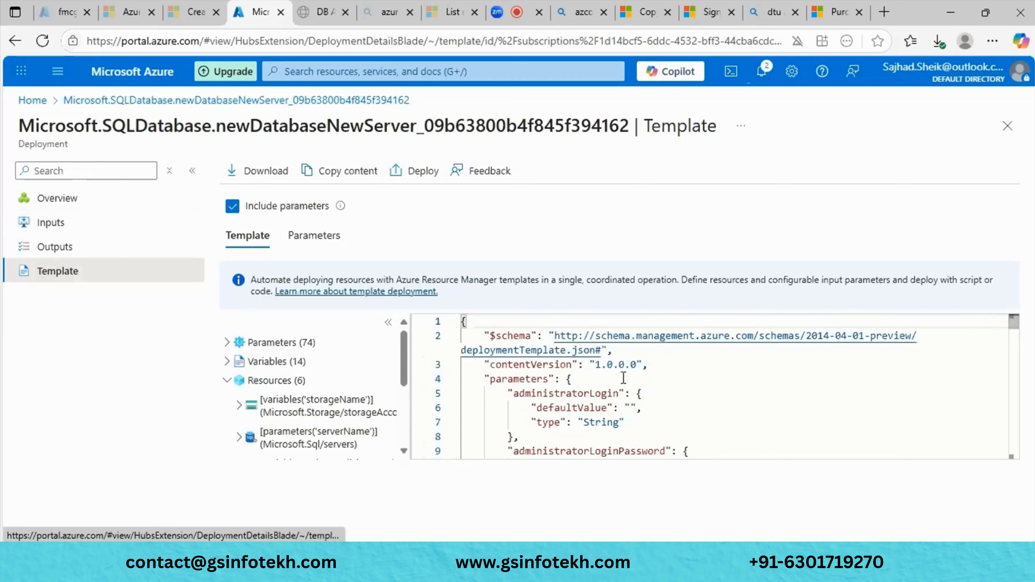
scroll(623, 379, "down", 3)
scroll(636, 381, "down", 4)
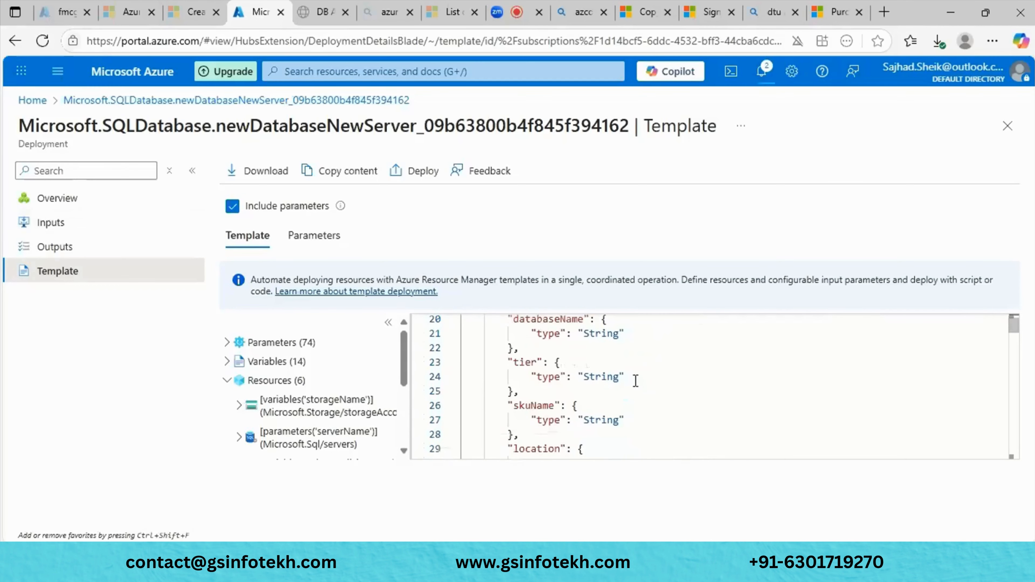
scroll(636, 381, "down", 7)
scroll(635, 381, "down", 6)
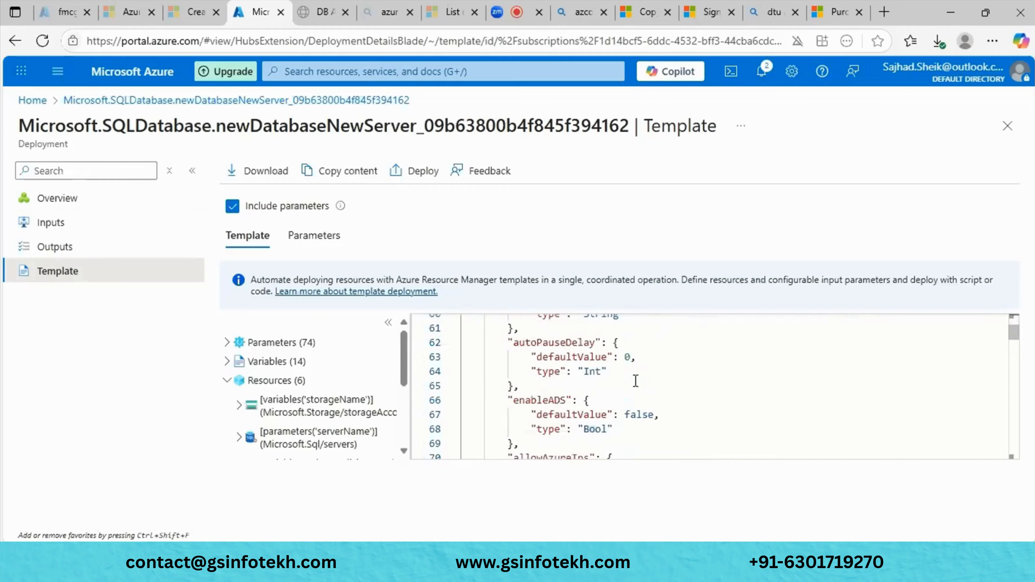
scroll(636, 381, "down", 5)
scroll(636, 381, "down", 7)
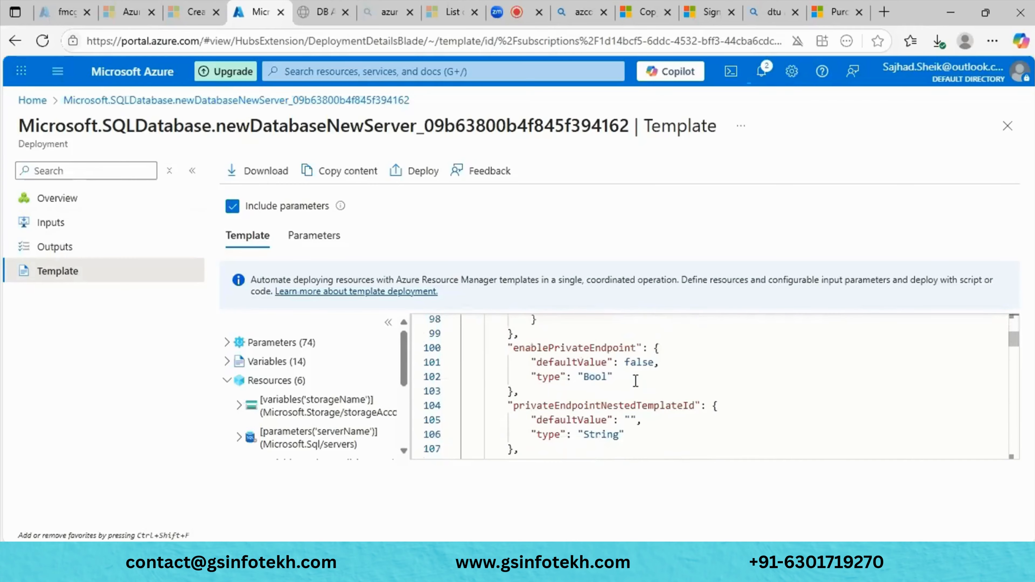
scroll(636, 381, "down", 1)
scroll(311, 398, "down", 3)
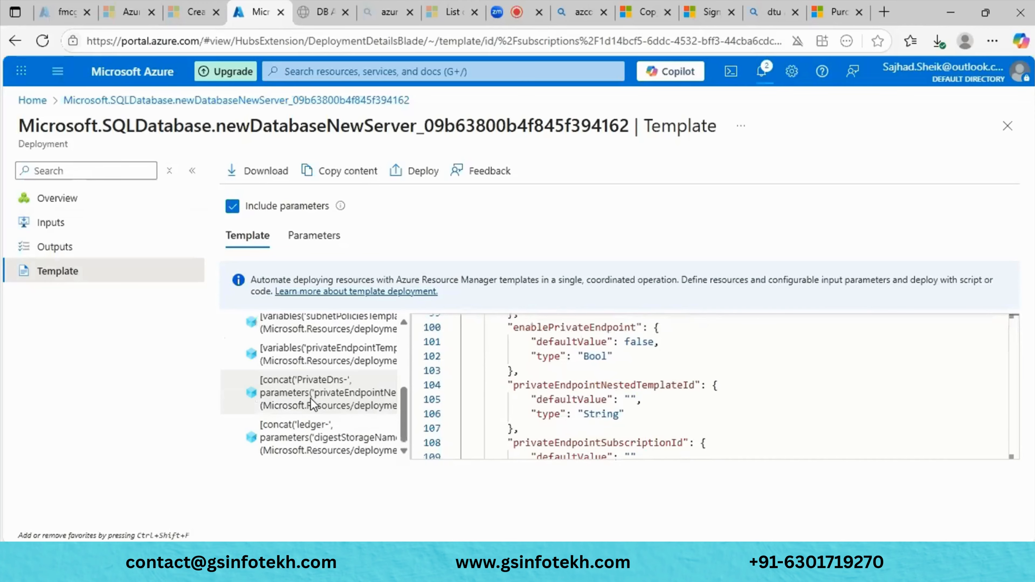
scroll(311, 398, "up", 3)
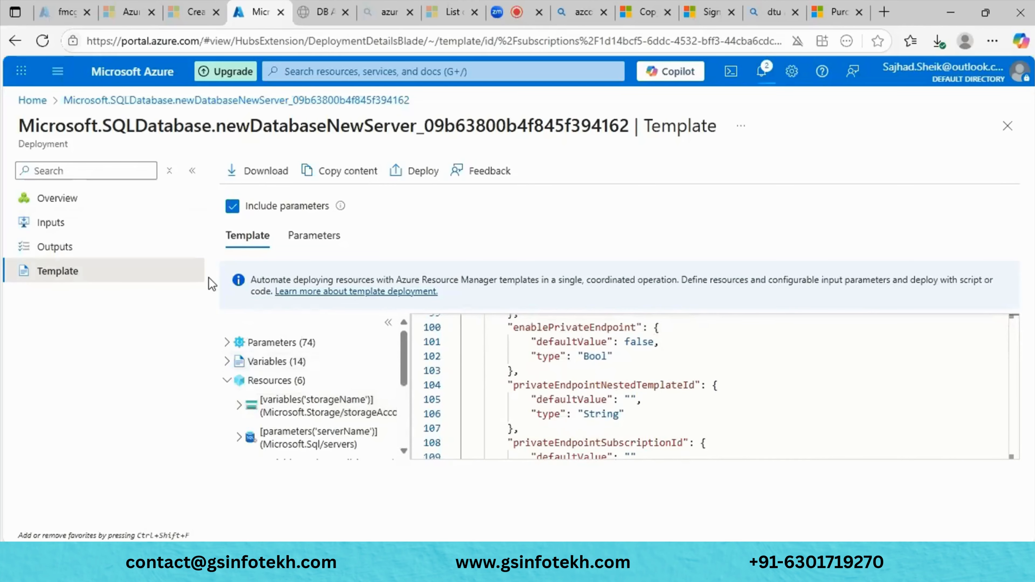
left_click(107, 225)
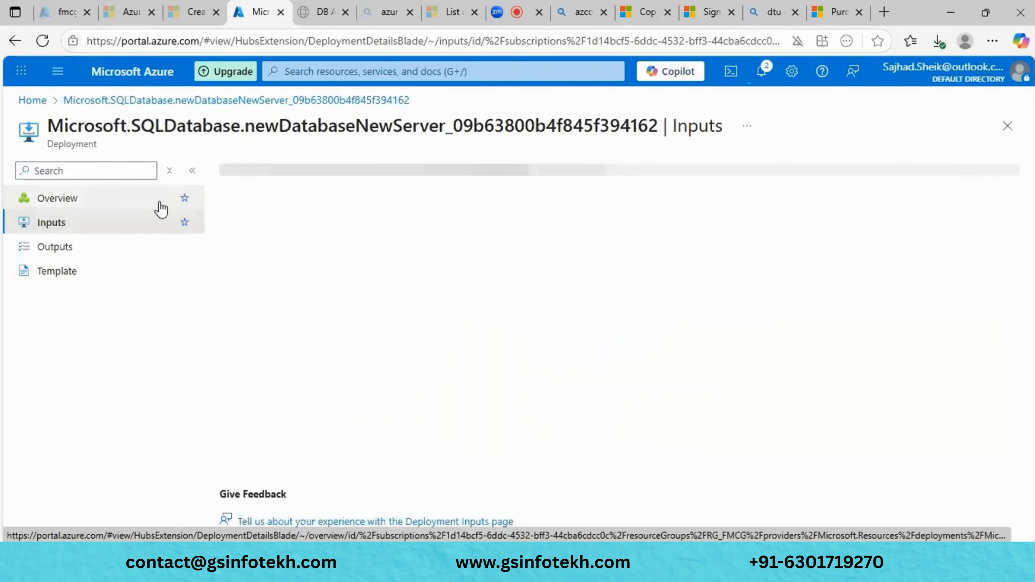
- Refresh until the deployment succeeds, then go to the Online Fmcg database and its Query editor
left_click(139, 204)
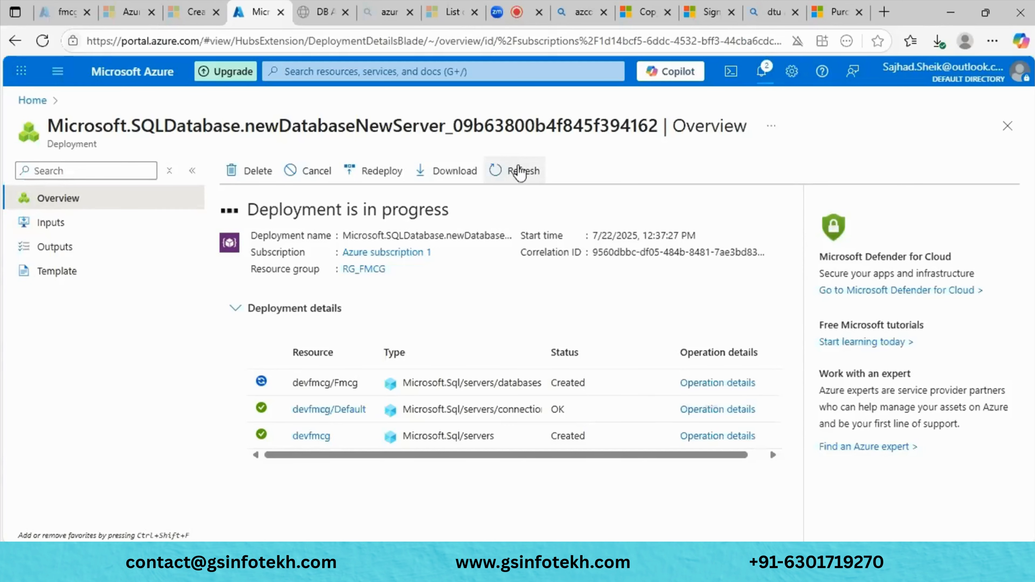
left_click(520, 171)
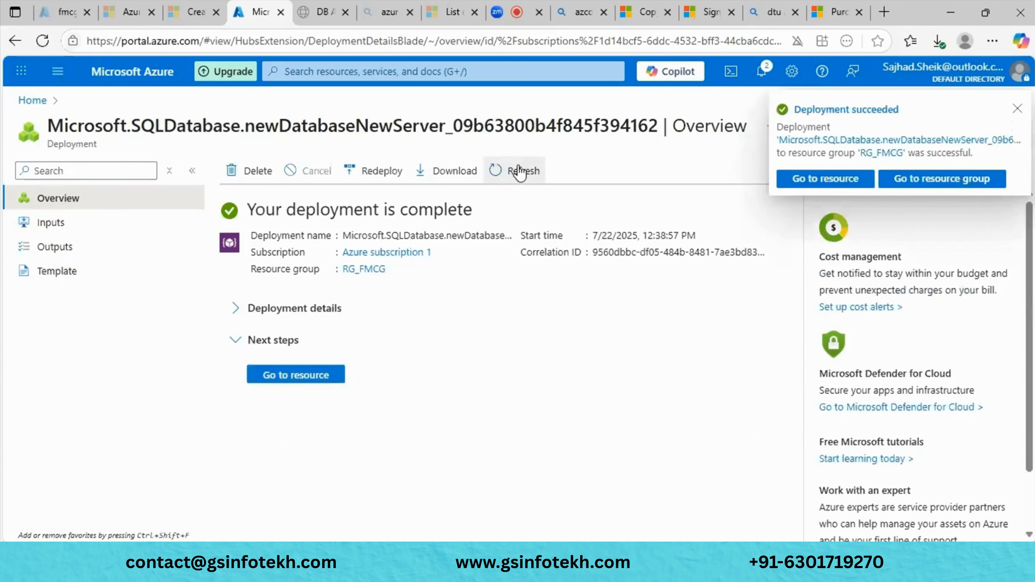
left_click(831, 188)
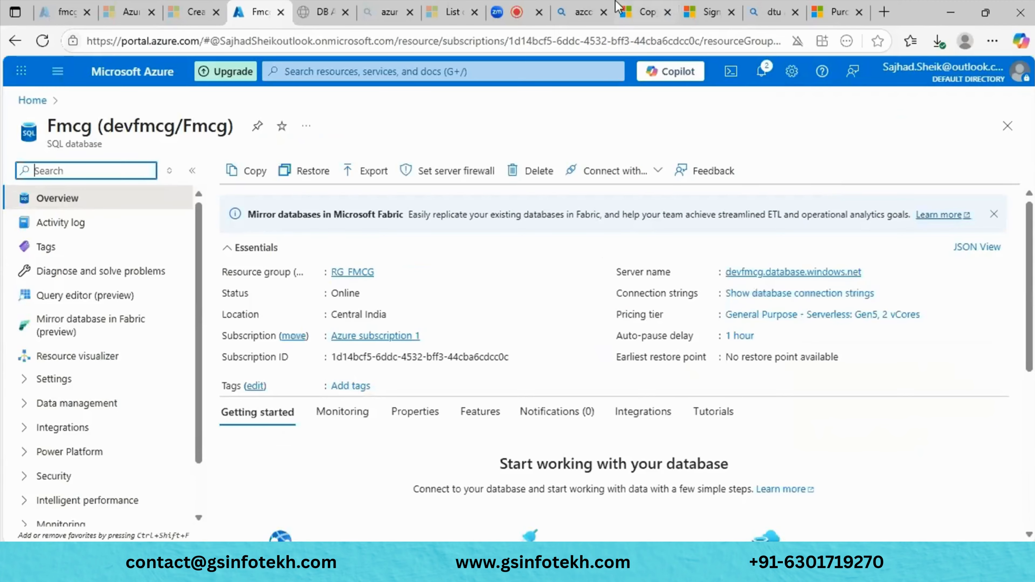
left_click(66, 297)
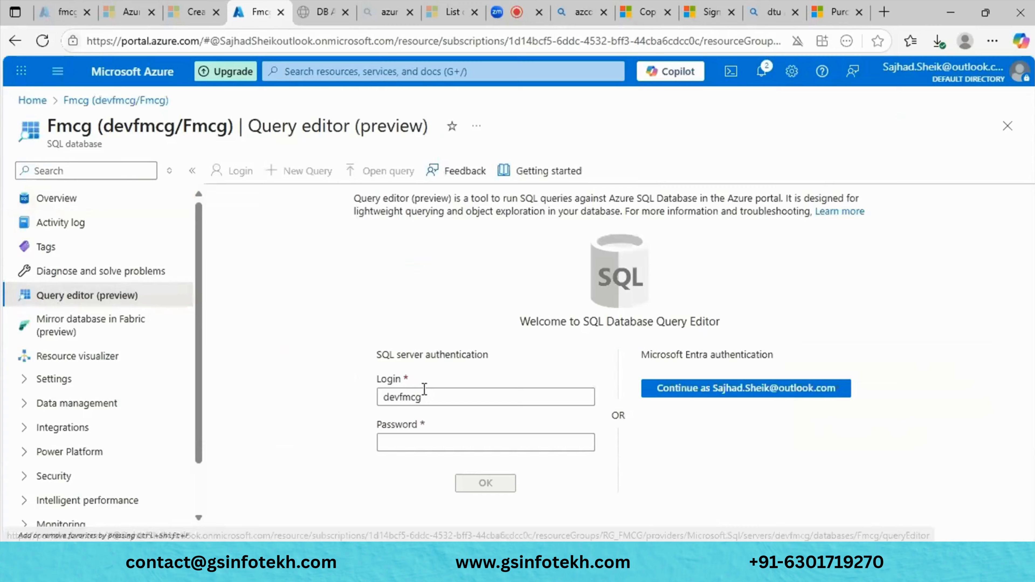
- Try signing in to the Fmcg query editor with the SQL login password
left_click(402, 441)
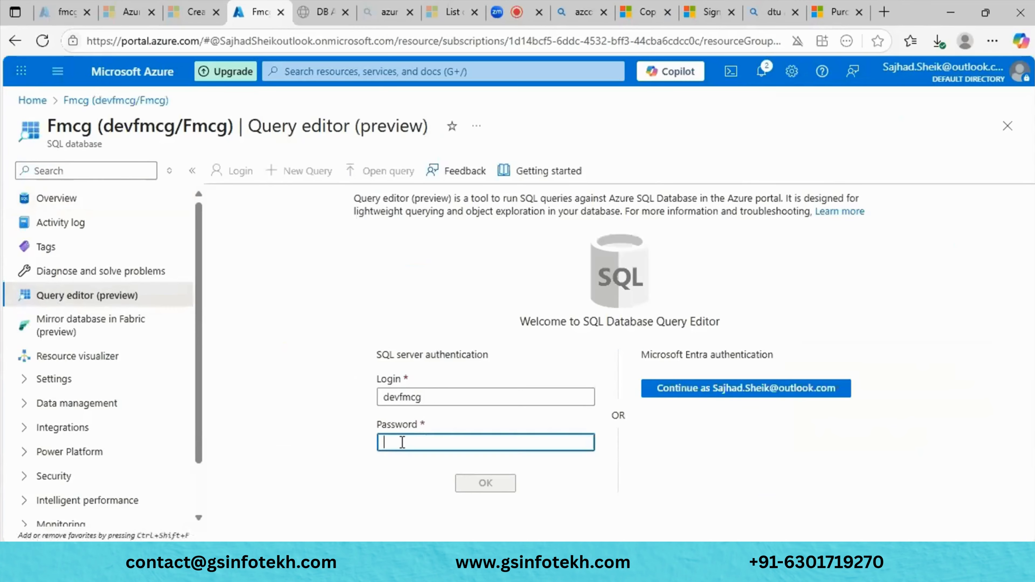
type("••••")
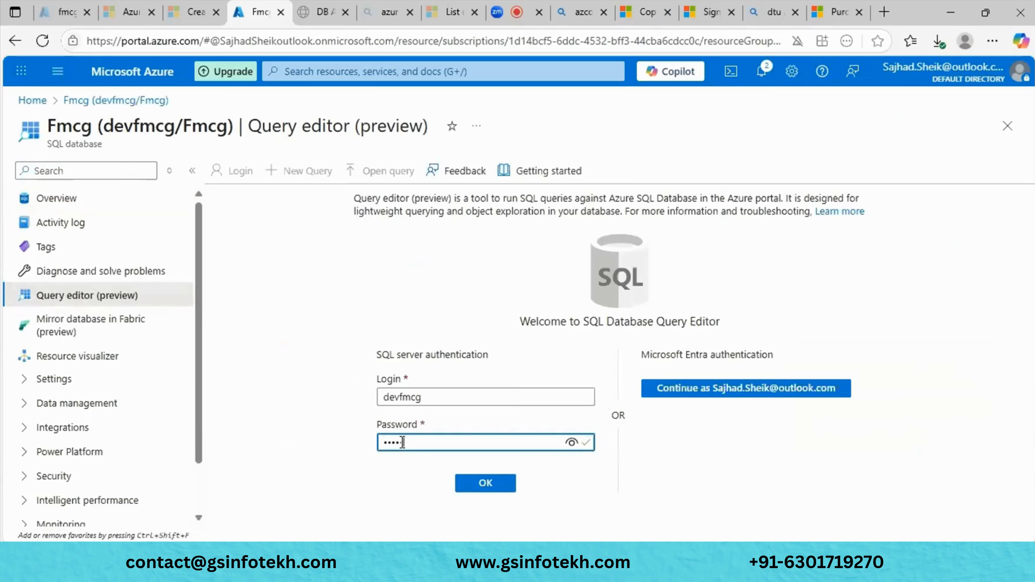
type("••••")
left_click(482, 485)
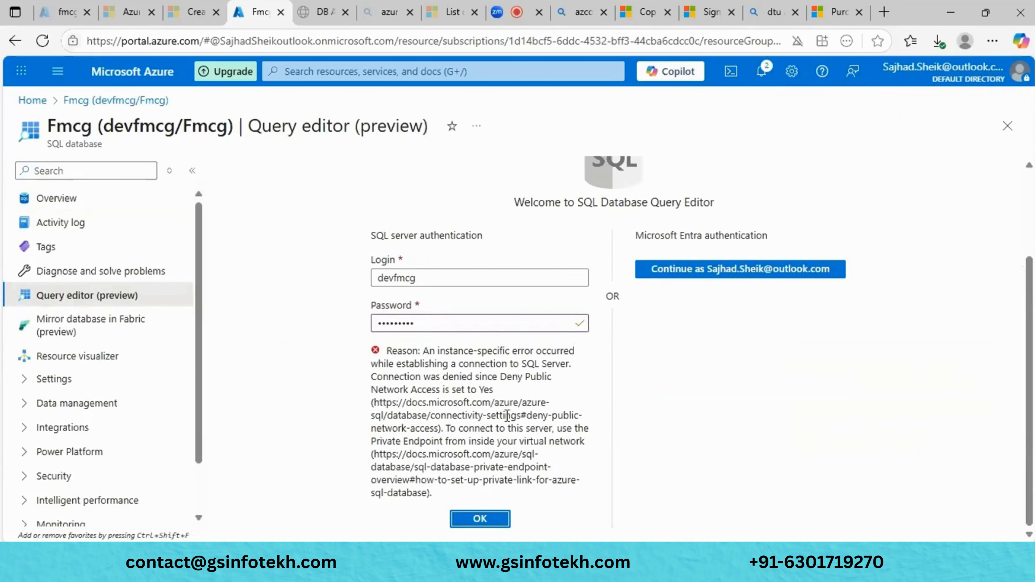
- After the Deny Public Network Access error, return to the Fmcg overview without saving the password
left_click(68, 207)
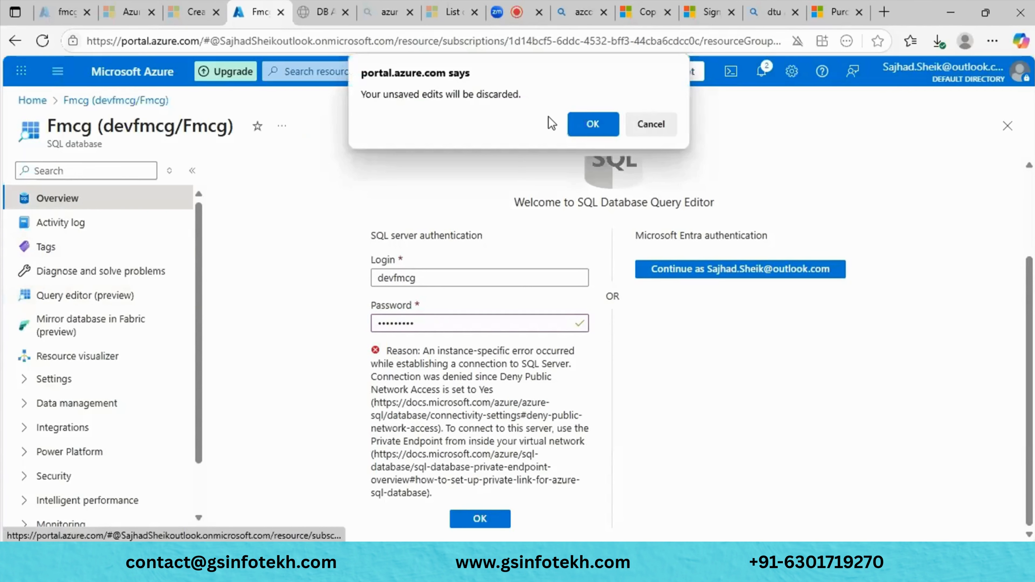
left_click(609, 121)
left_click(823, 235)
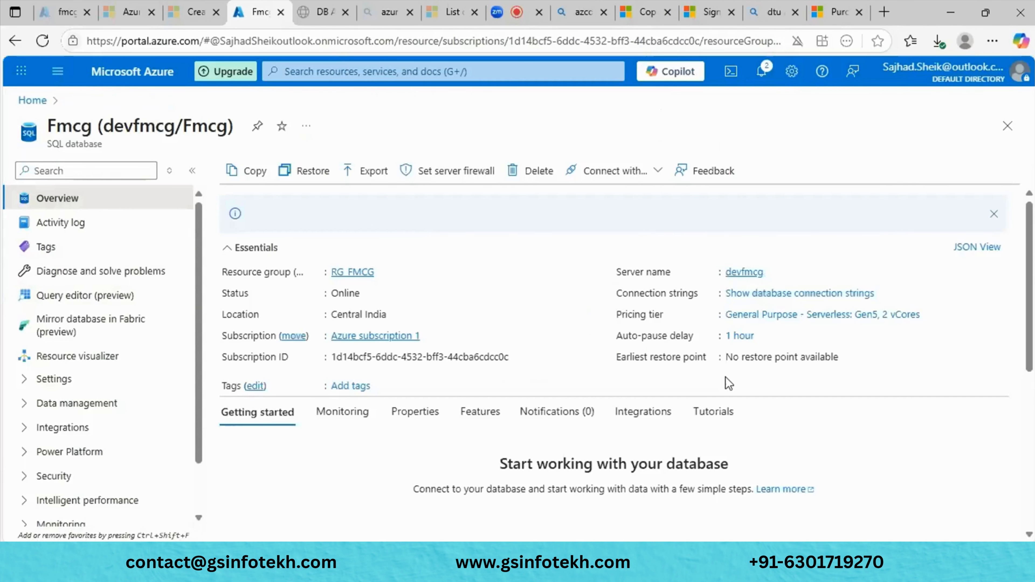
- Open the devfmcg.database.windows.net server page and expand its Security menu
mouse_move(773, 265)
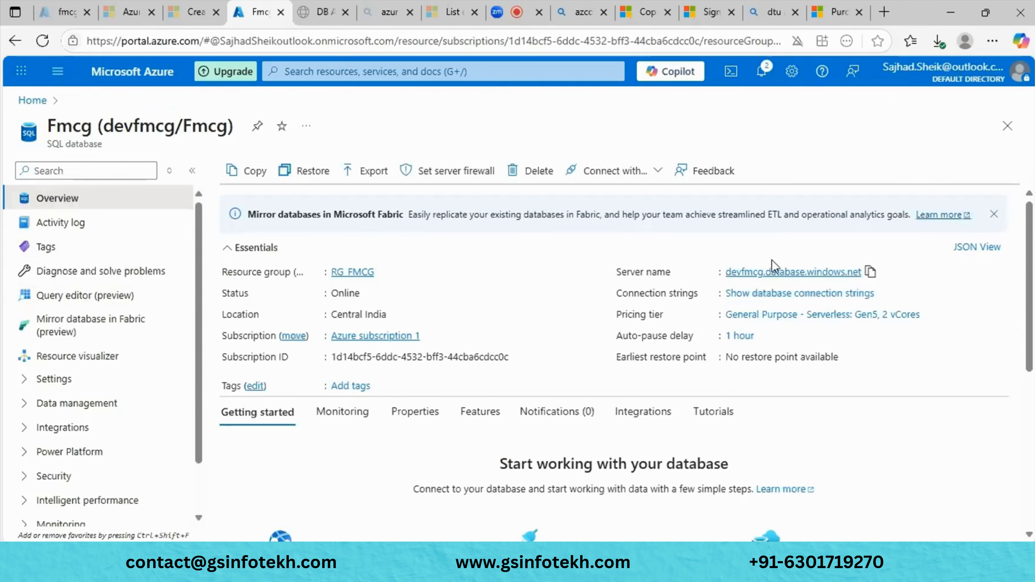
left_click(757, 272)
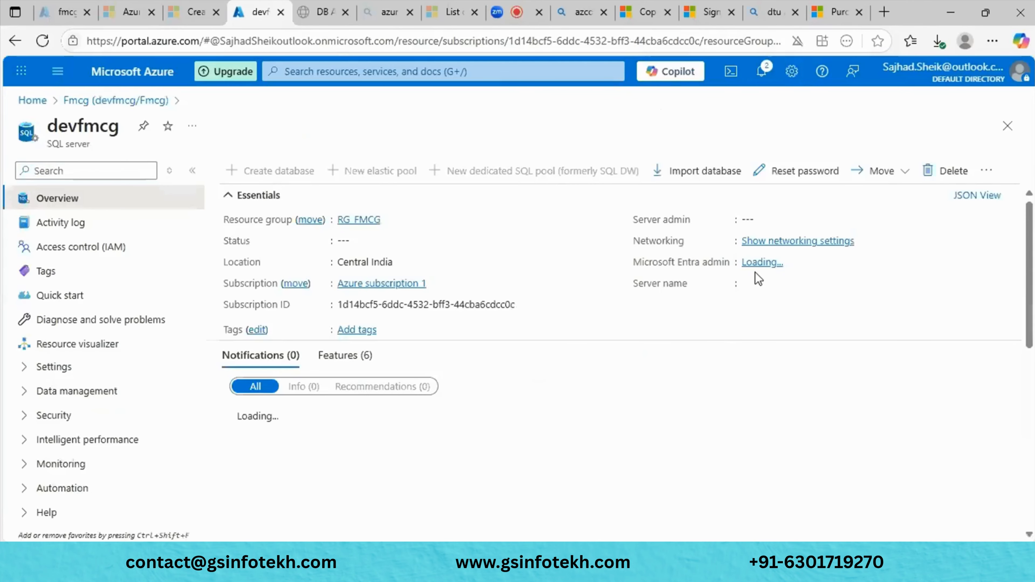
double_click(55, 145)
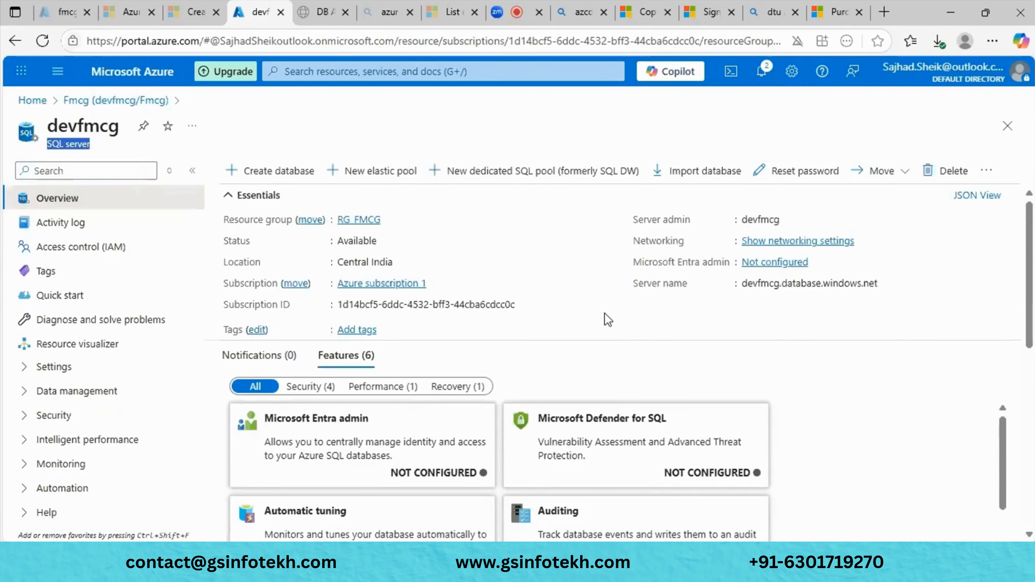
scroll(608, 320, "down", 1)
scroll(608, 320, "up", 1)
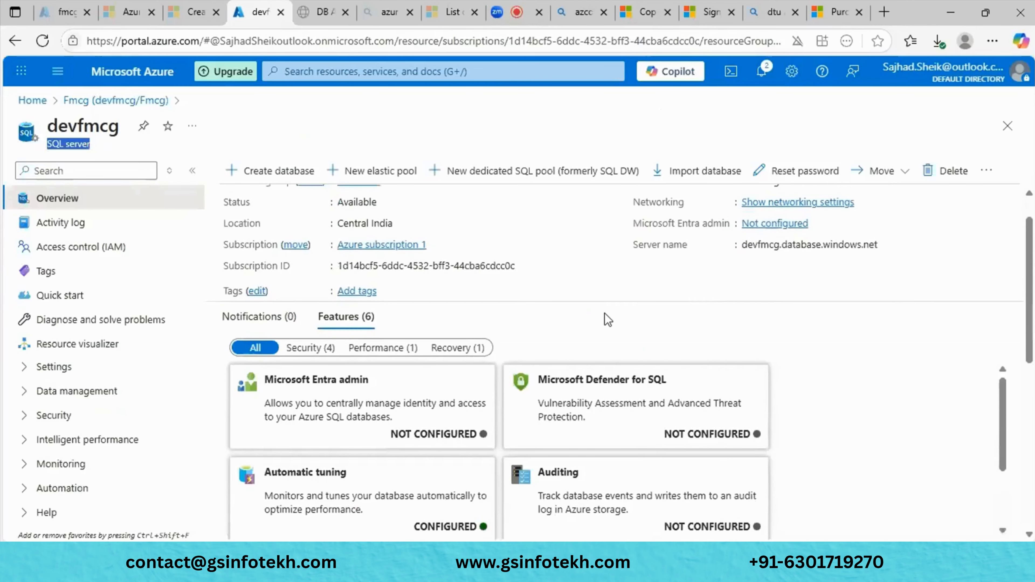
scroll(608, 320, "up", 1)
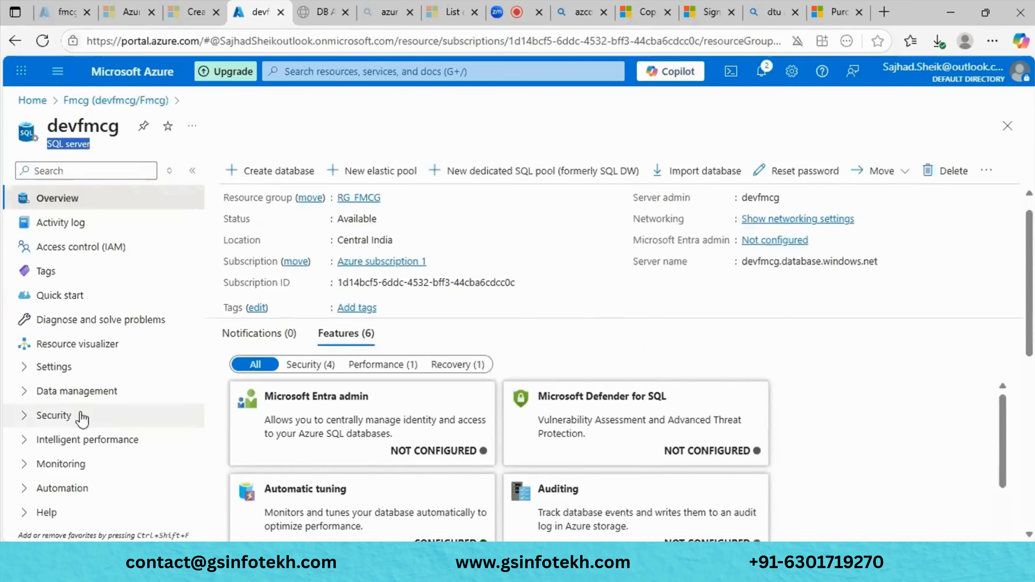
left_click(54, 415)
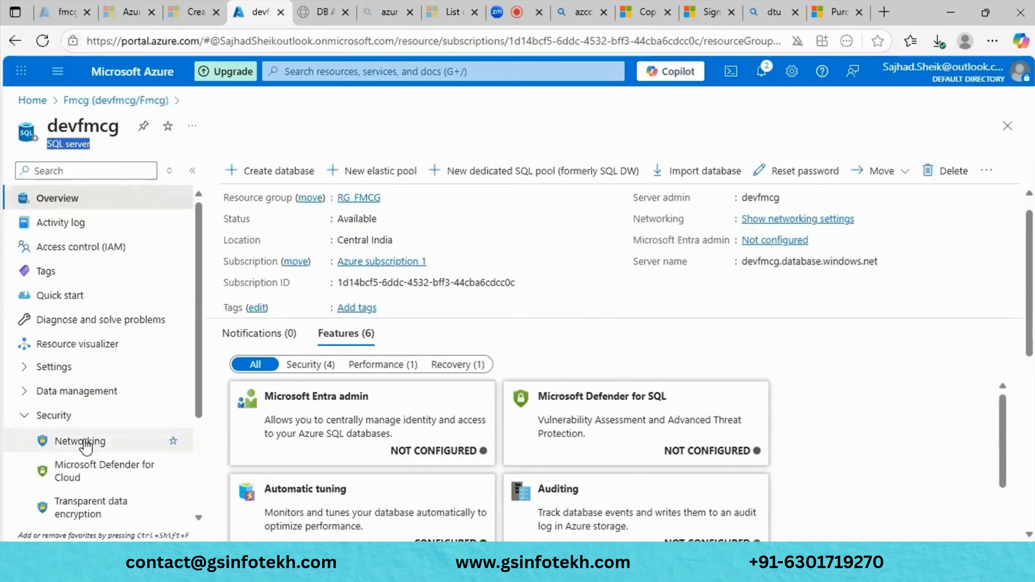
left_click(81, 441)
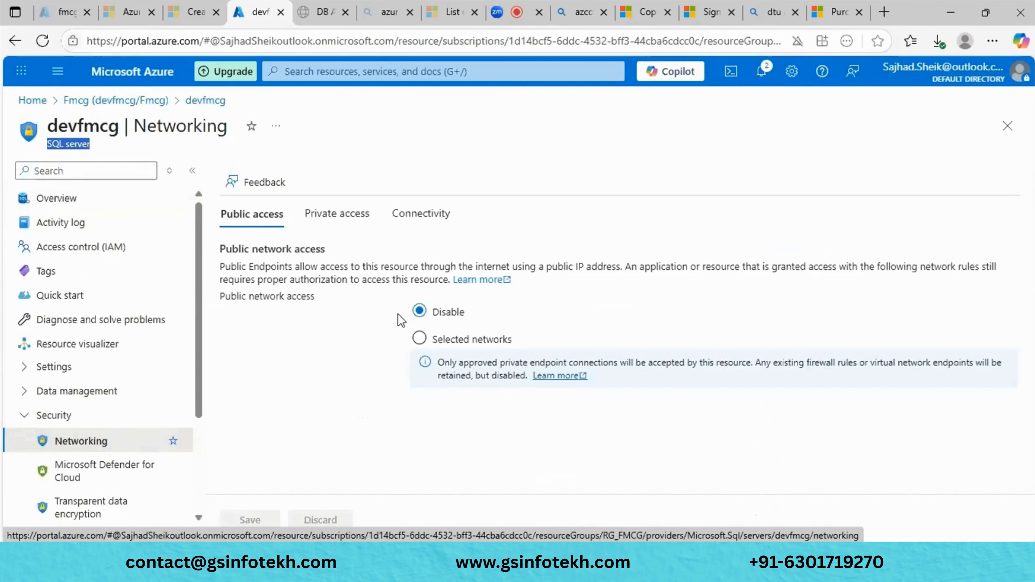
left_click(420, 339)
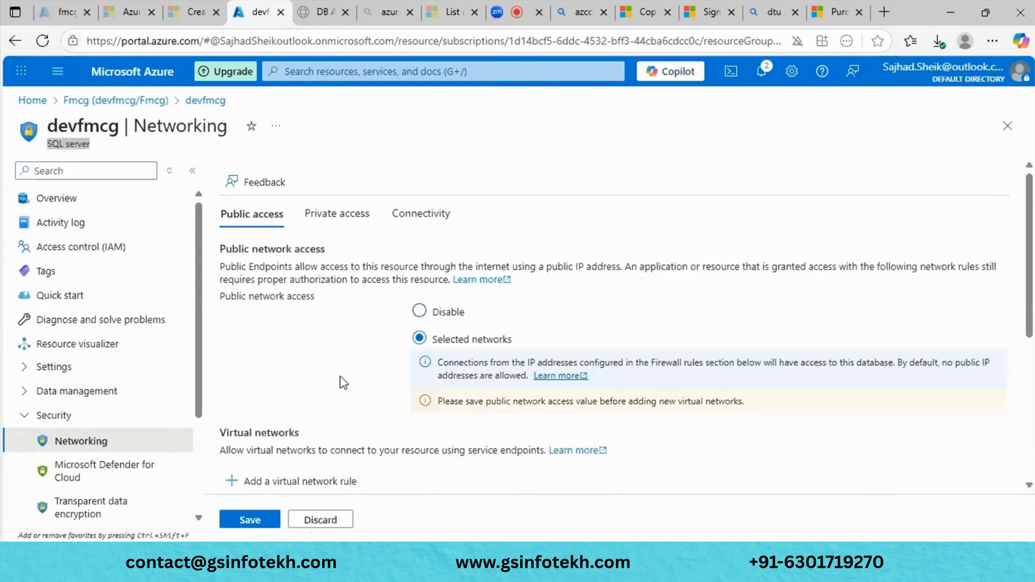
scroll(340, 377, "down", 5)
scroll(340, 377, "down", 2)
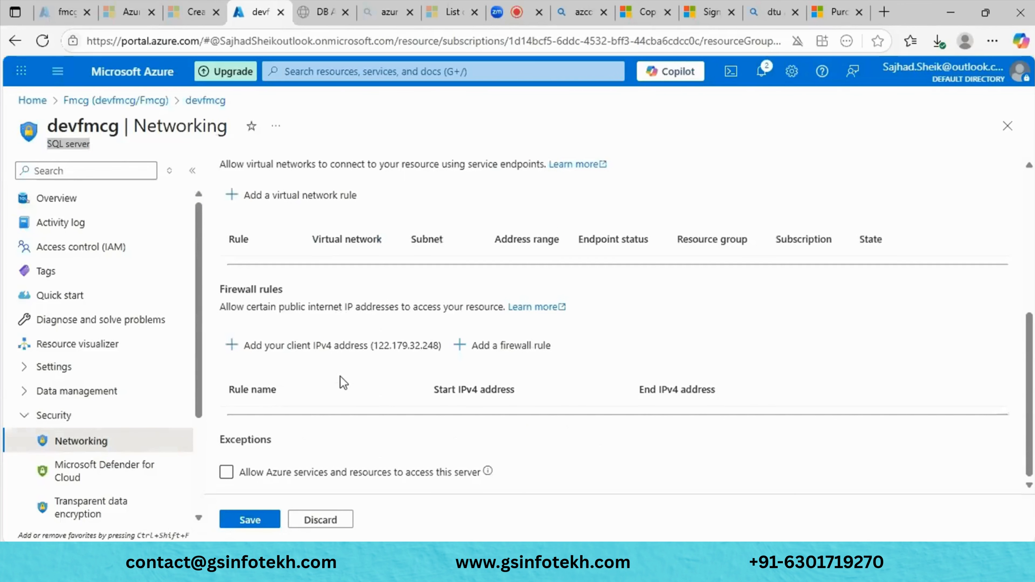
left_click(271, 354)
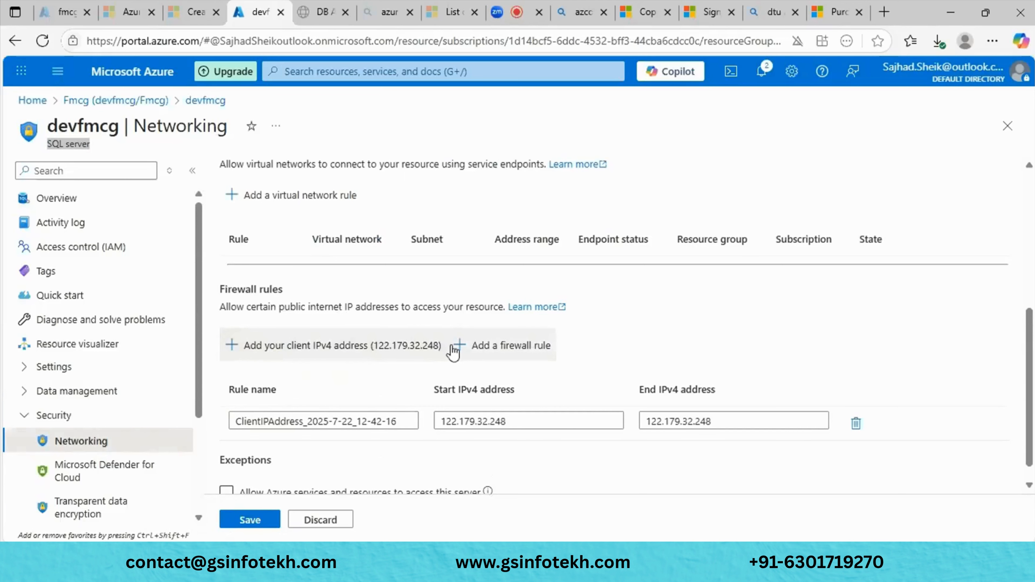
- Allow Azure services to access the server, save, and dismiss the success notifications
scroll(453, 351, "down", 1)
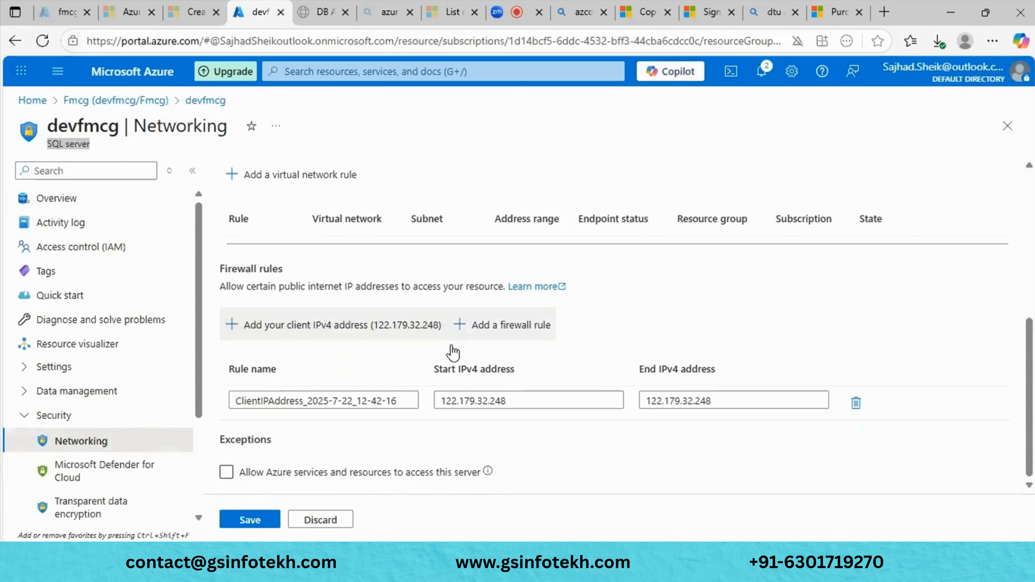
left_click(227, 472)
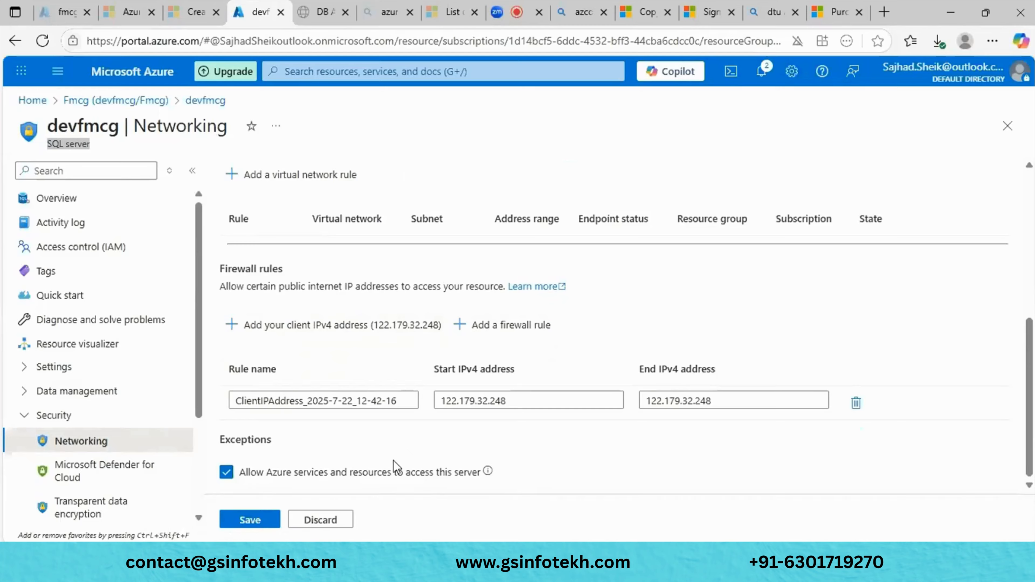
left_click(250, 520)
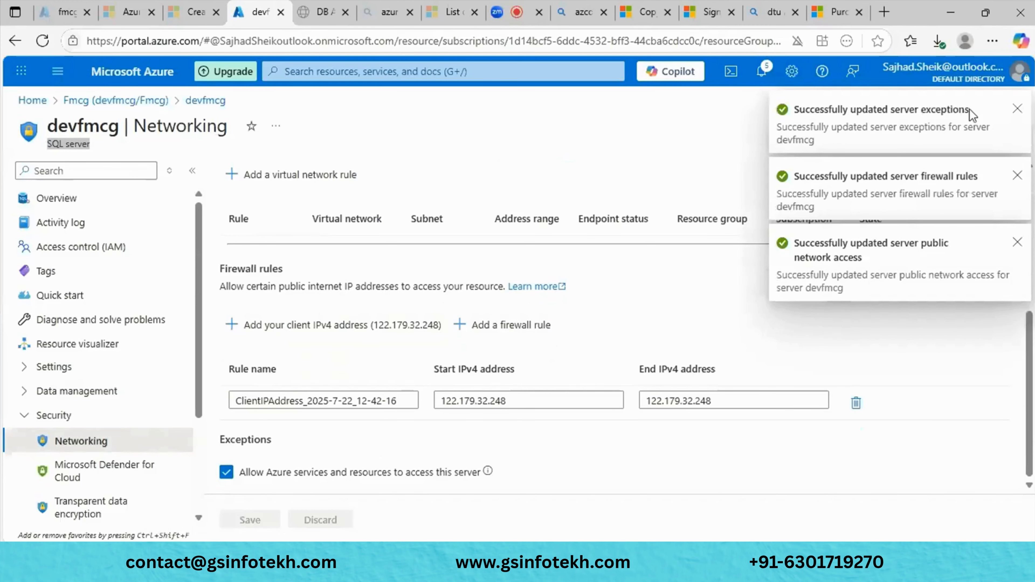
left_click(1017, 108)
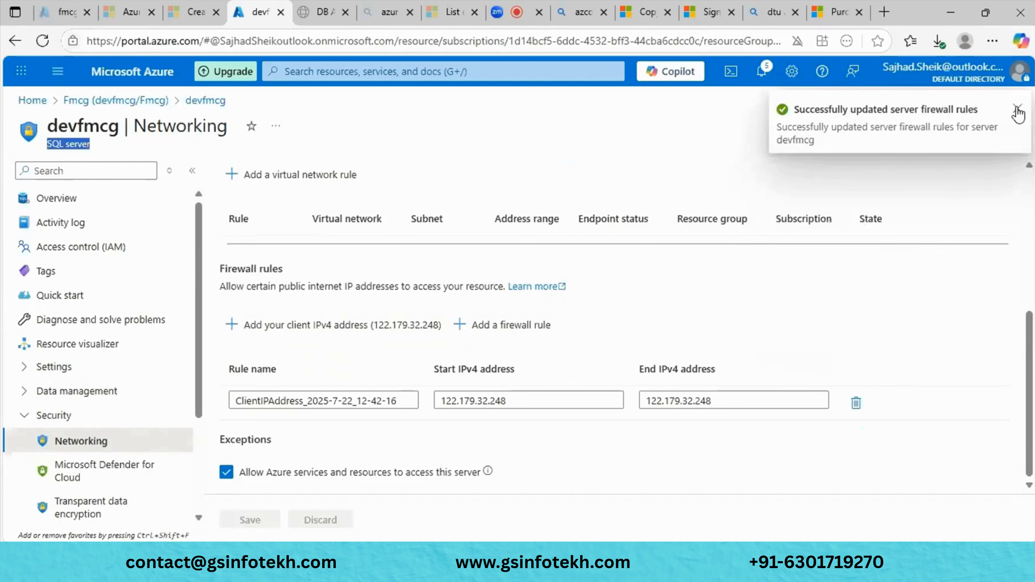
left_click(1017, 108)
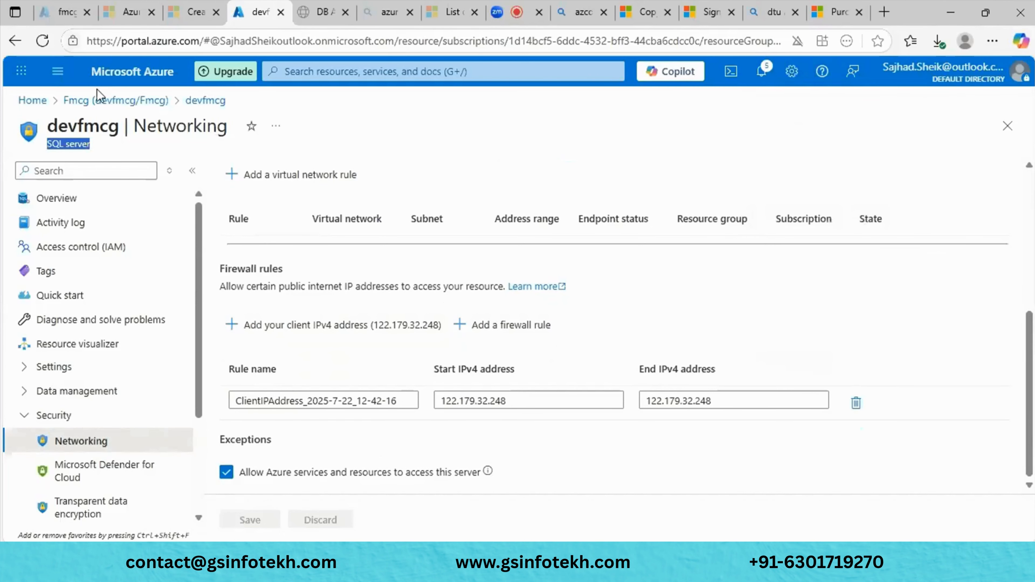
- Sign in to the Fmcg query editor with the SQL password, declining to save it
left_click(77, 101)
double_click(67, 147)
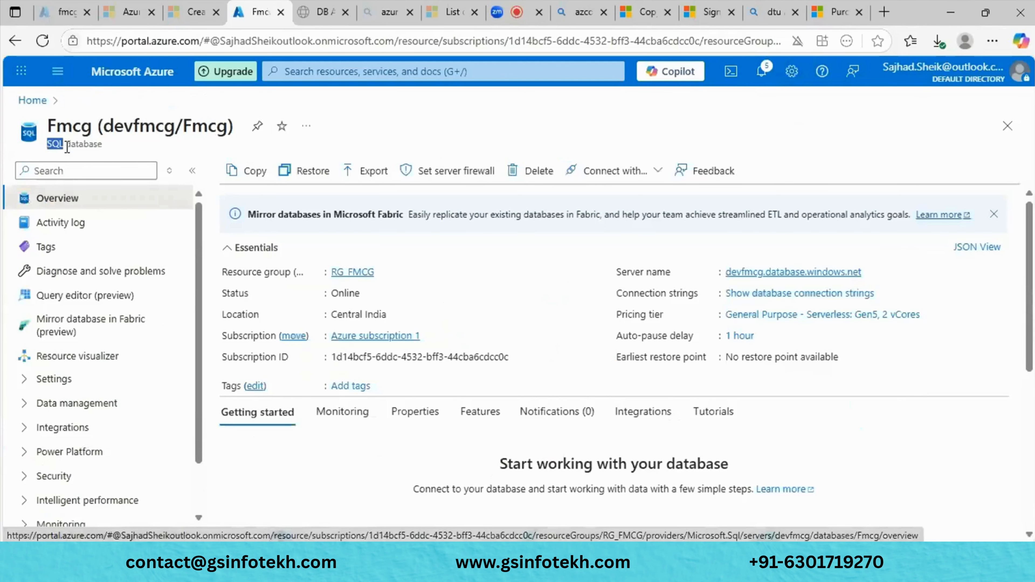
left_click_drag(67, 147, 110, 147)
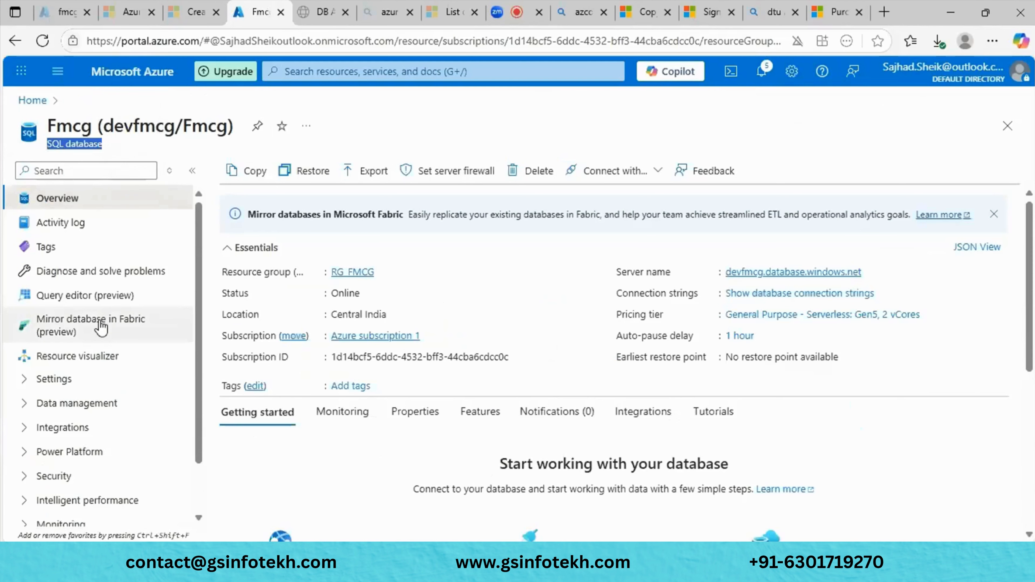
left_click(73, 301)
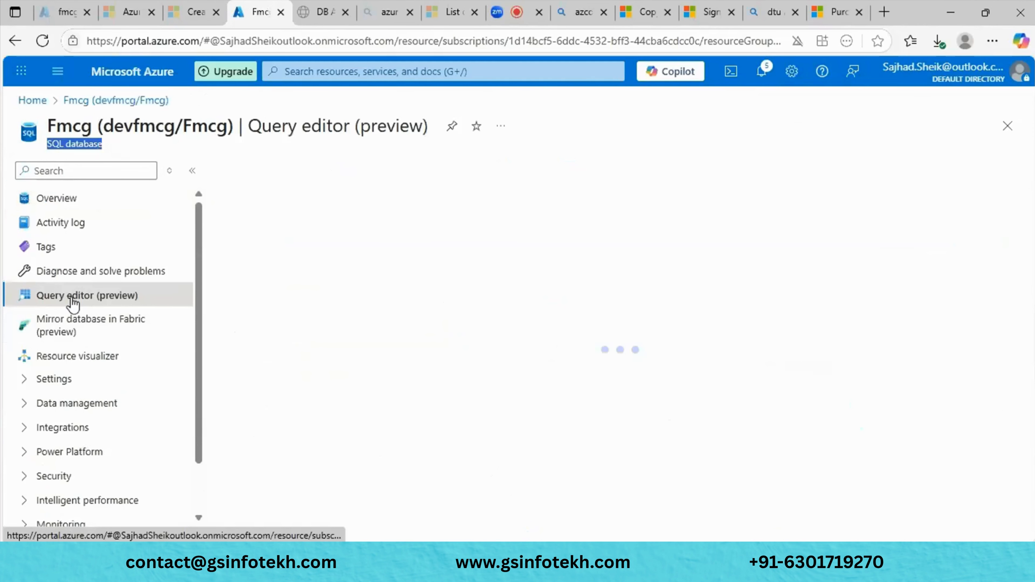
left_click(431, 442)
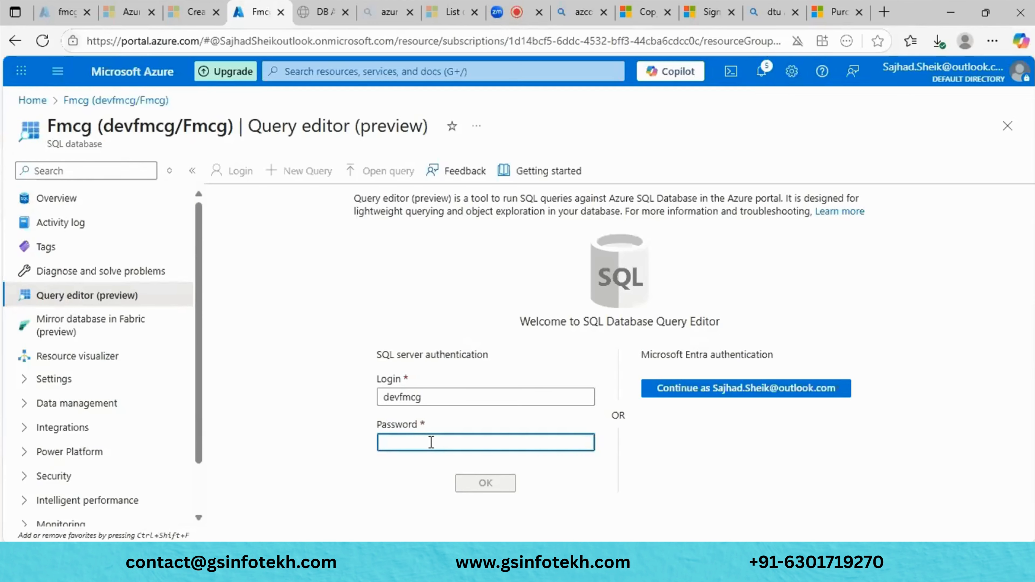
type("****")
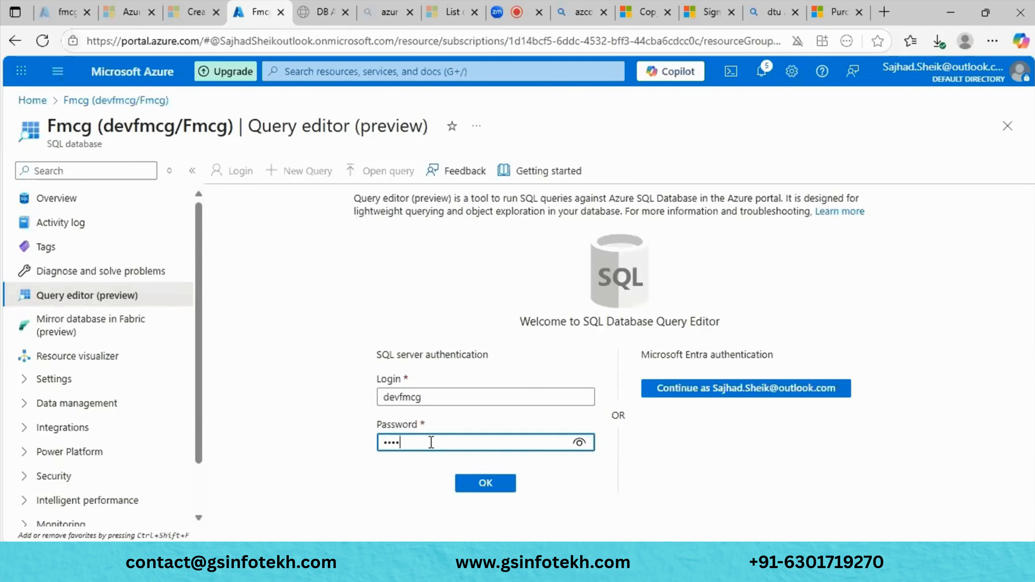
type("*****")
left_click(480, 479)
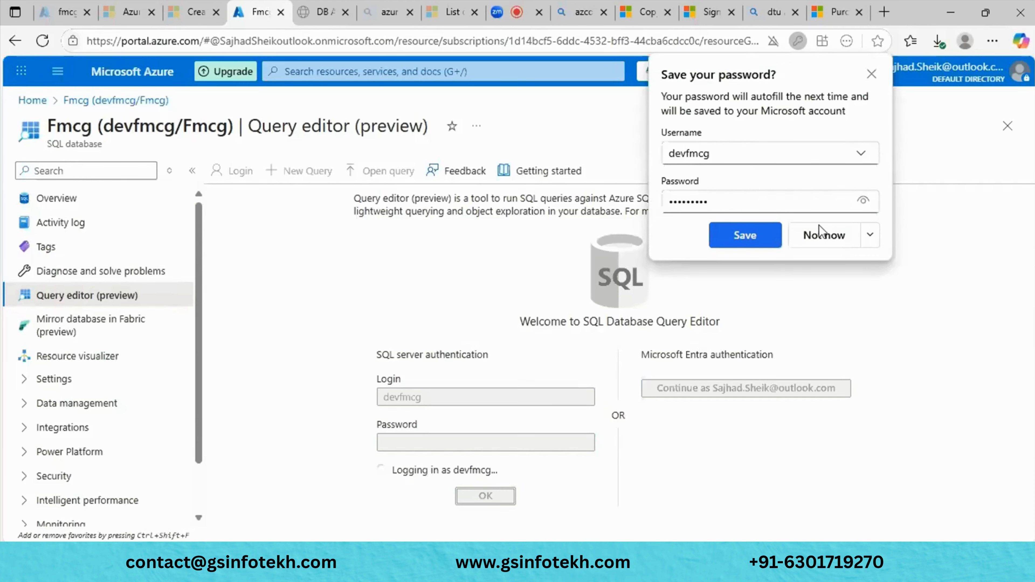
left_click(822, 233)
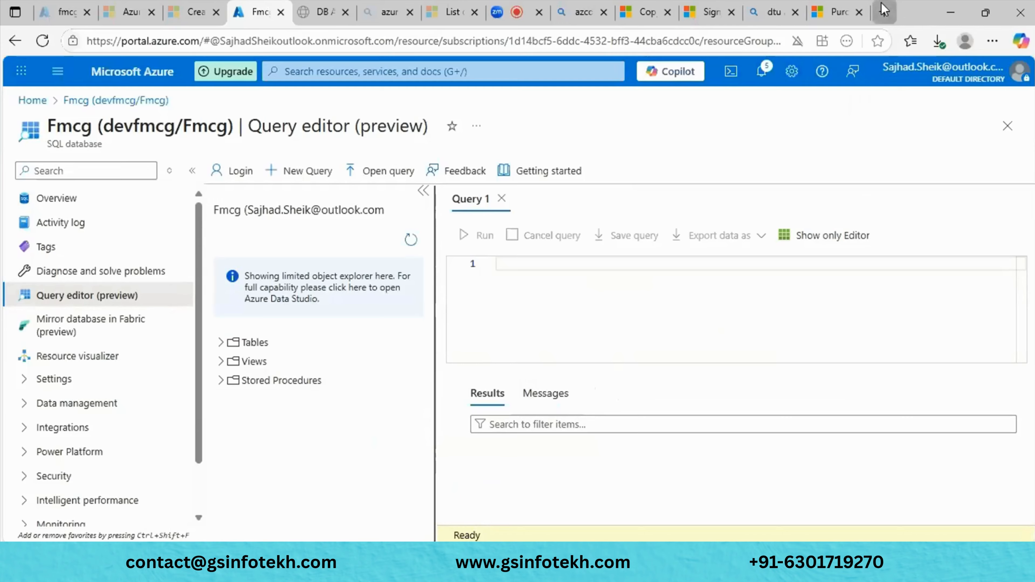
- In a new browser tab, search for 'ssms download'
left_click(884, 12)
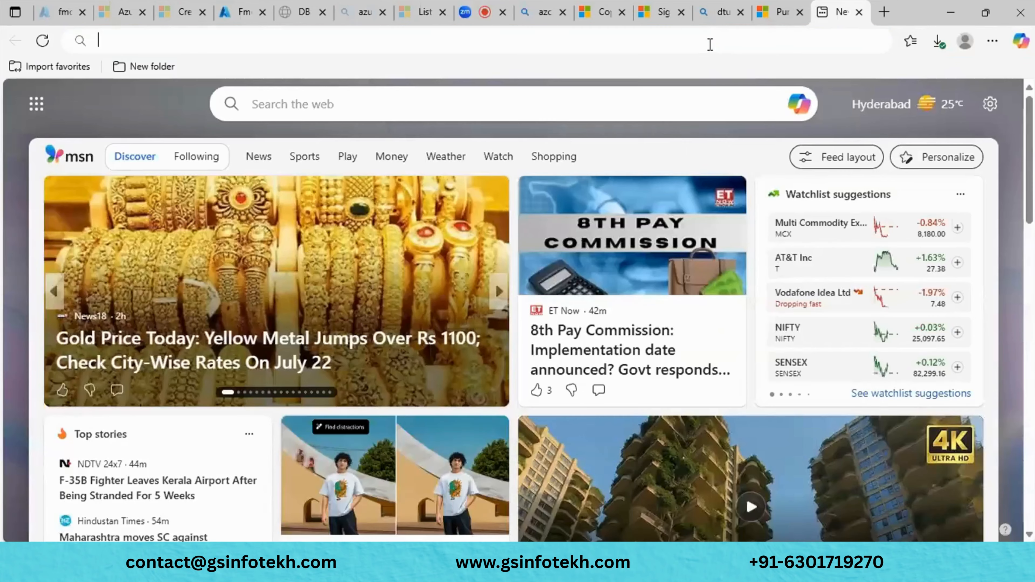
type("SSMS")
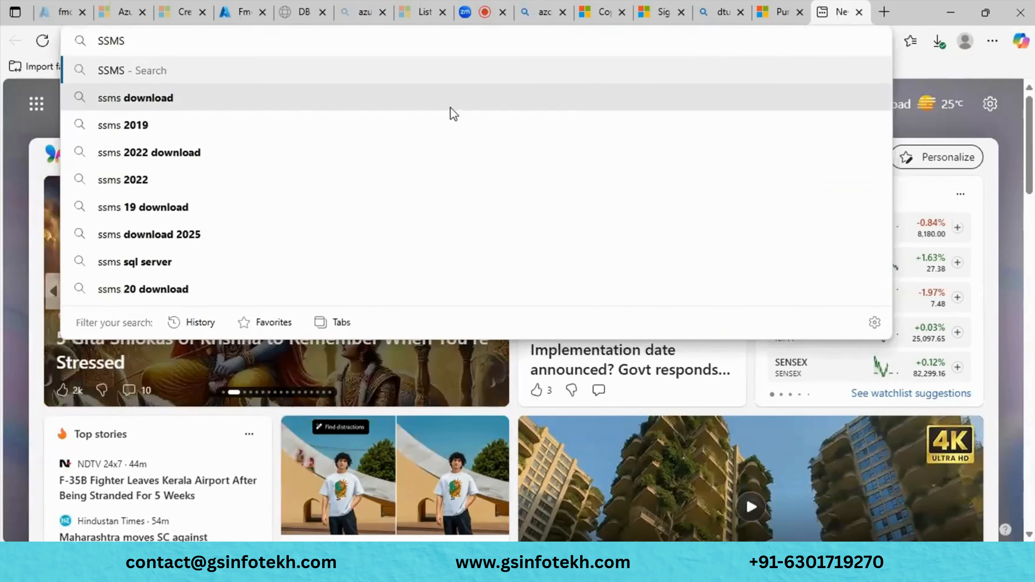
left_click(402, 103)
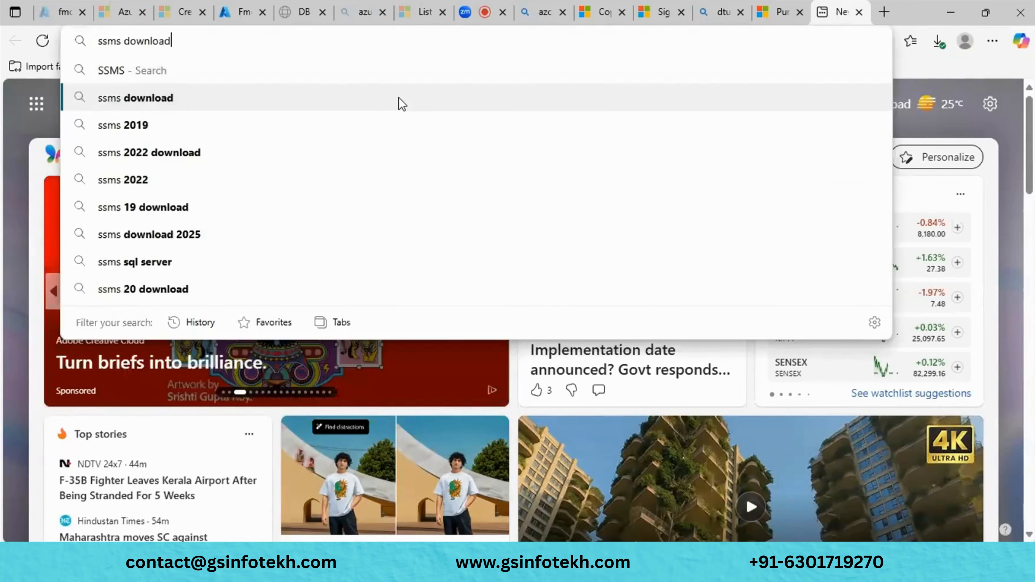
scroll(324, 280, "up", 3)
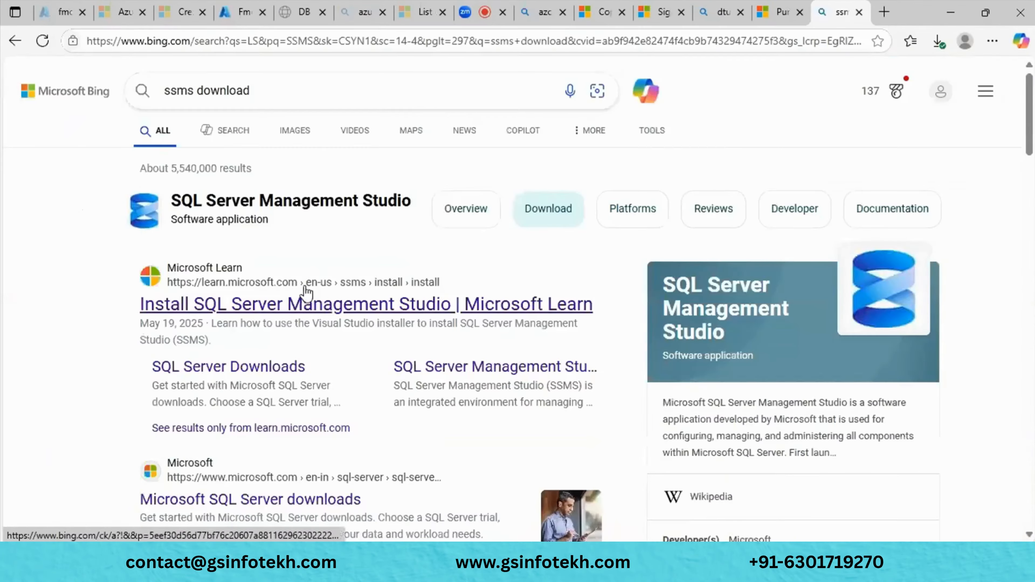
left_click(294, 304)
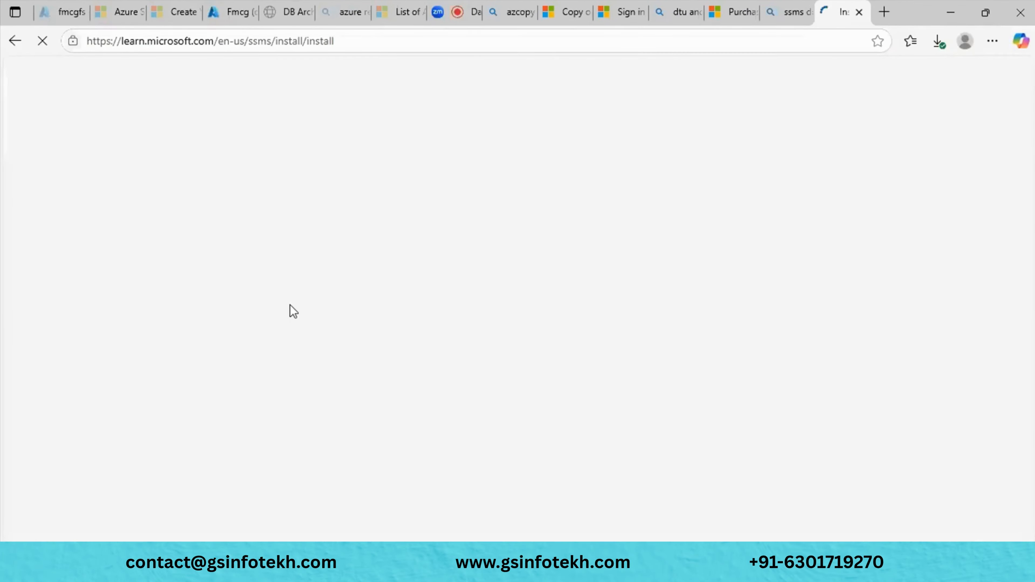
scroll(294, 312, "down", 5)
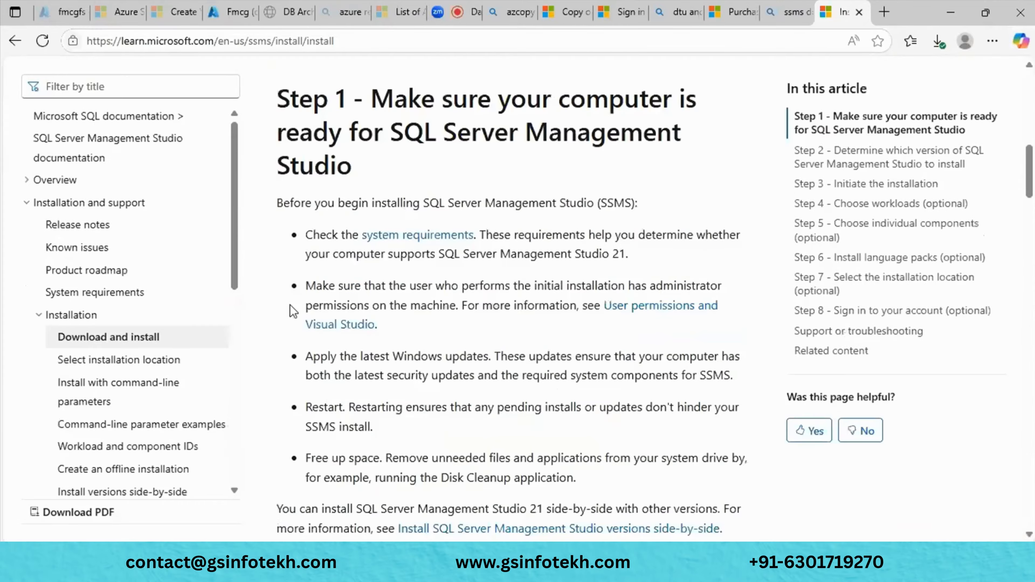
scroll(293, 312, "down", 10)
scroll(293, 309, "down", 10)
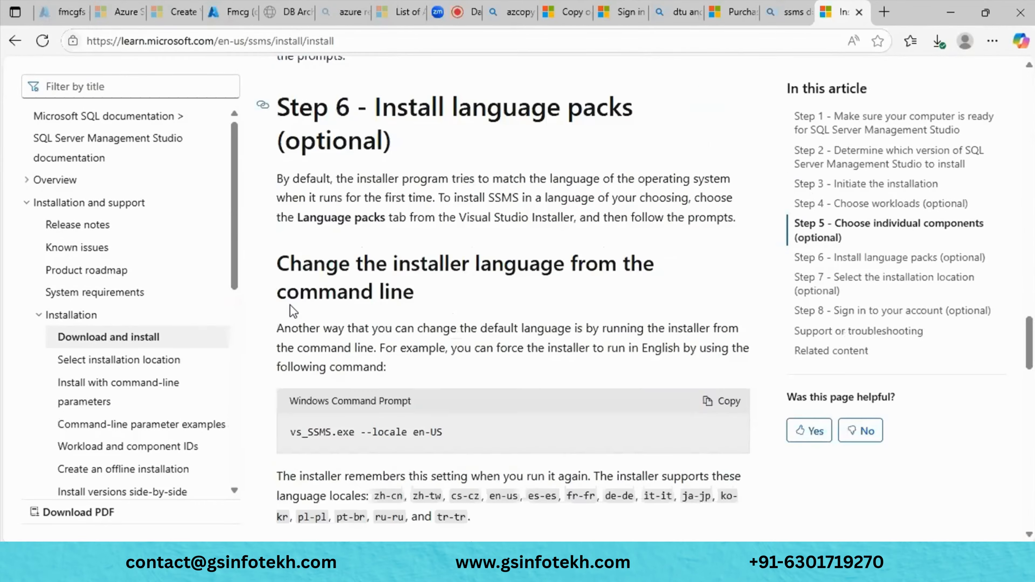
scroll(292, 312, "down", 10)
scroll(291, 305, "down", 6)
scroll(292, 303, "up", 20)
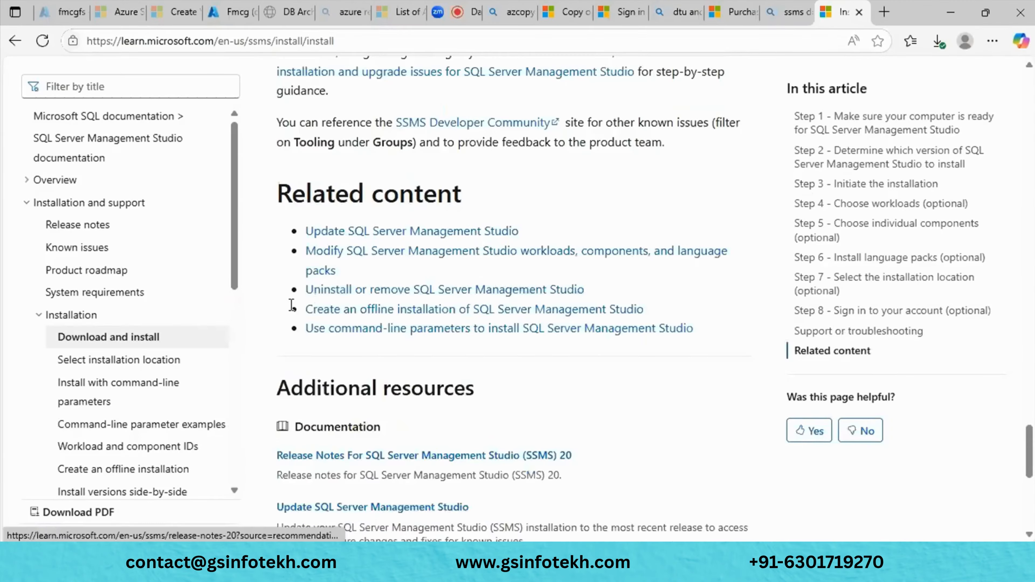
scroll(293, 312, "up", 10)
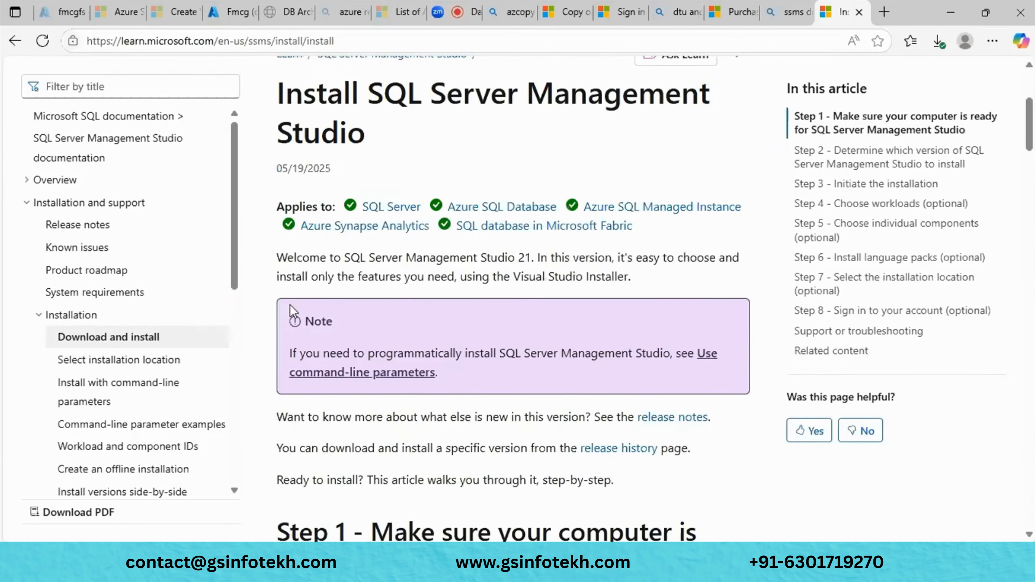
scroll(292, 312, "down", 8)
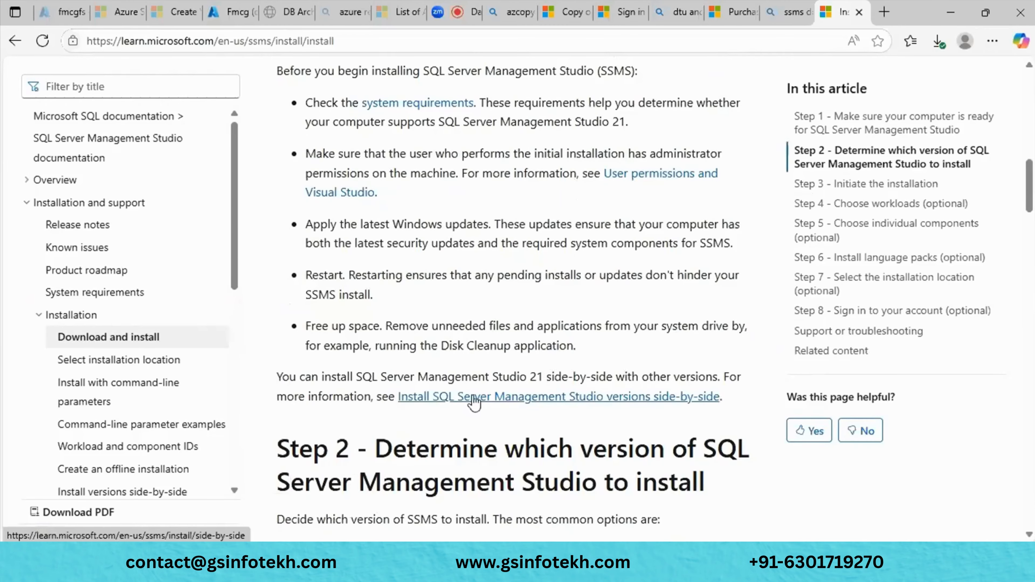
scroll(145, 79, "up", 15)
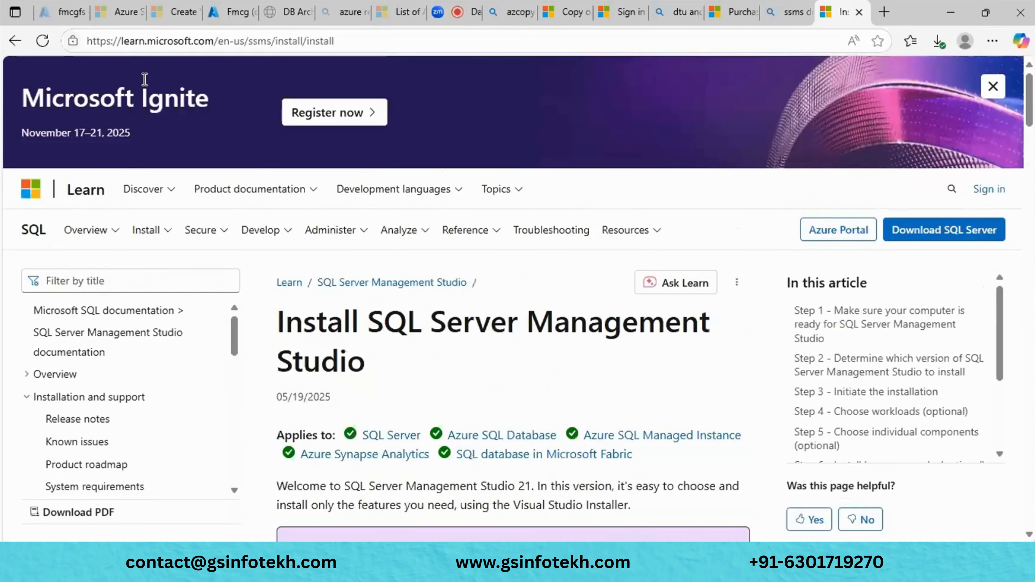
key("ctrl+w")
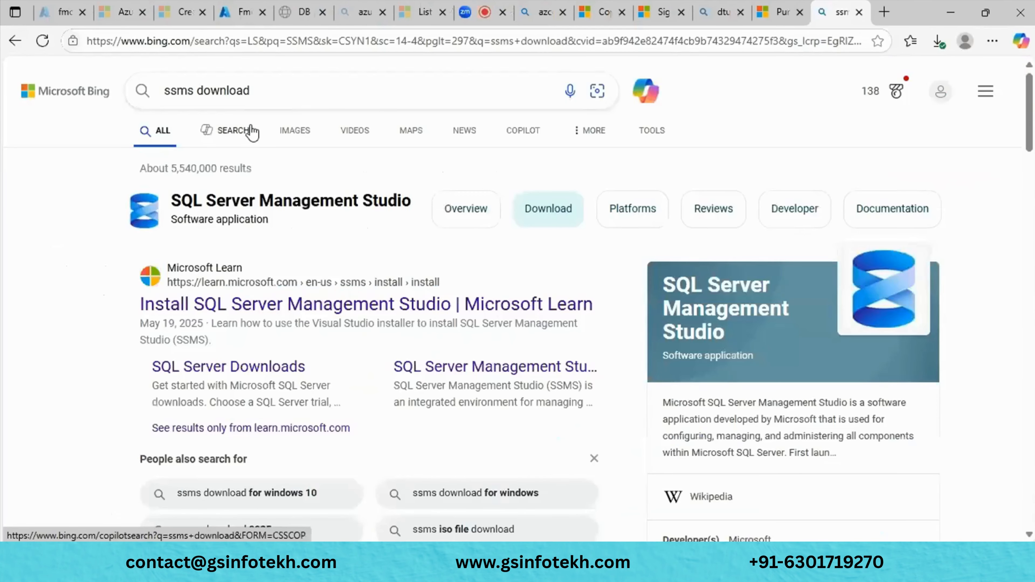
scroll(257, 184, "down", 5)
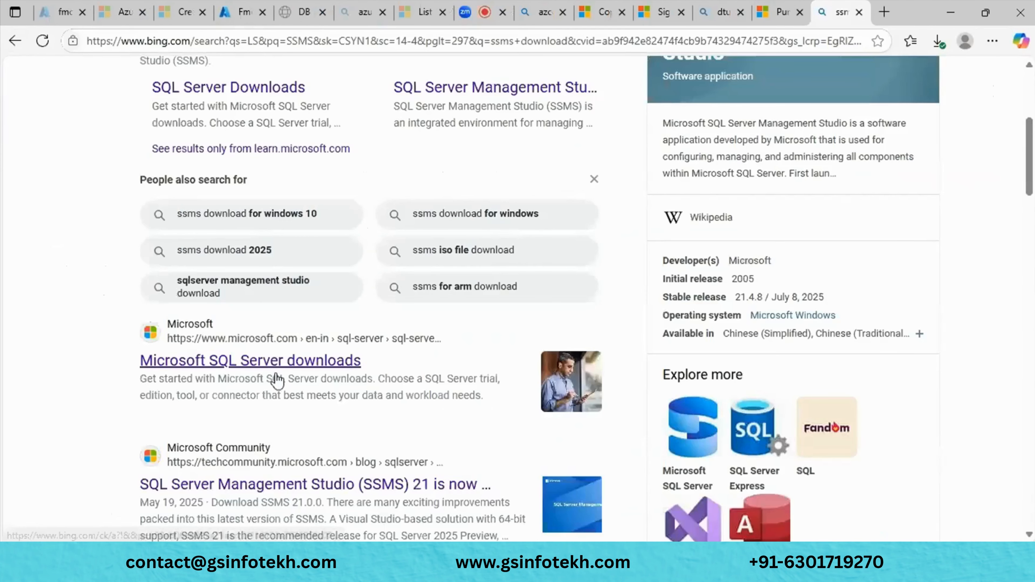
left_click(292, 357)
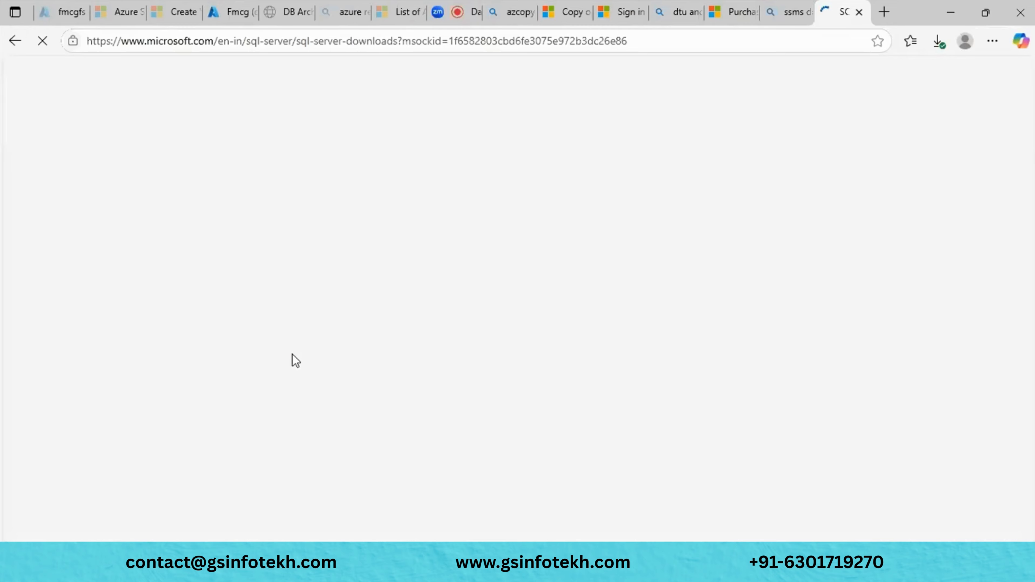
scroll(294, 357, "down", 5)
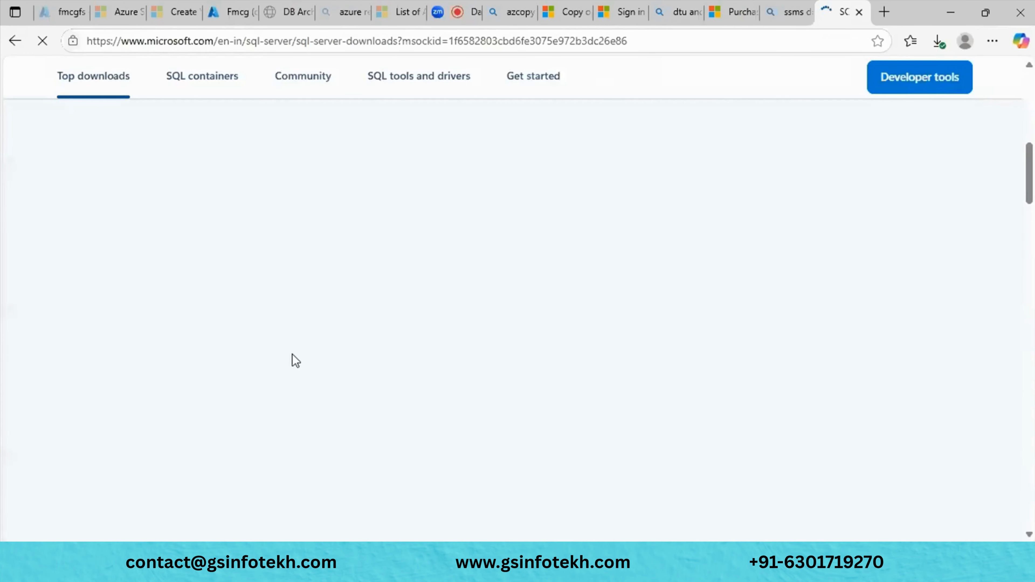
scroll(296, 361, "down", 3)
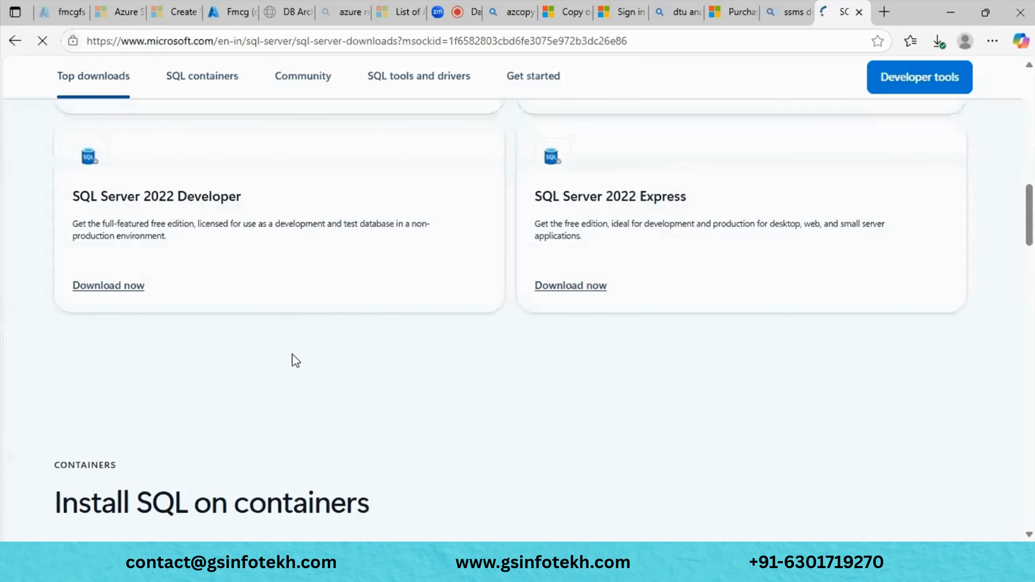
scroll(296, 361, "up", 5)
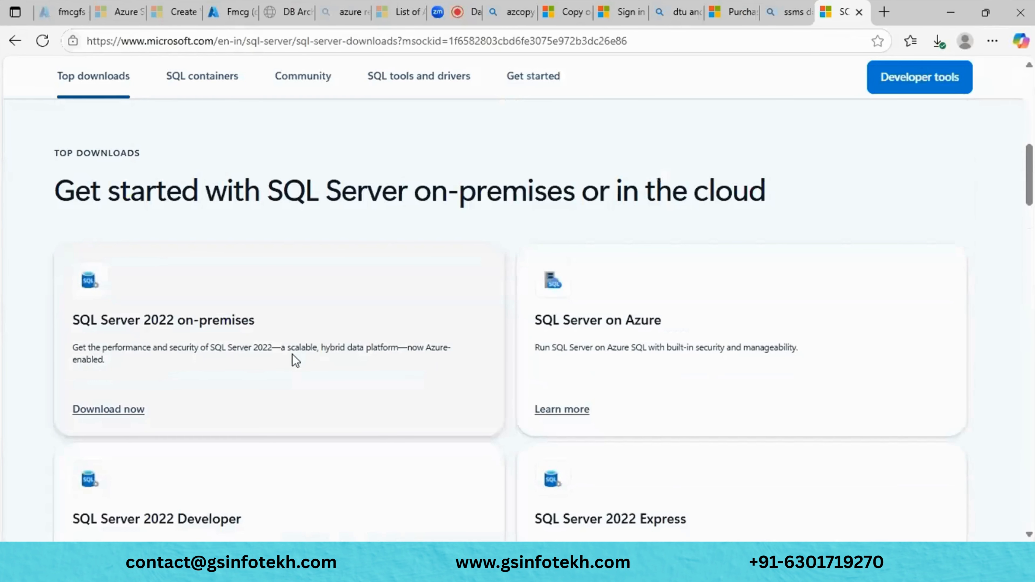
scroll(241, 261, "down", 1)
scroll(63, 75, "up", 10)
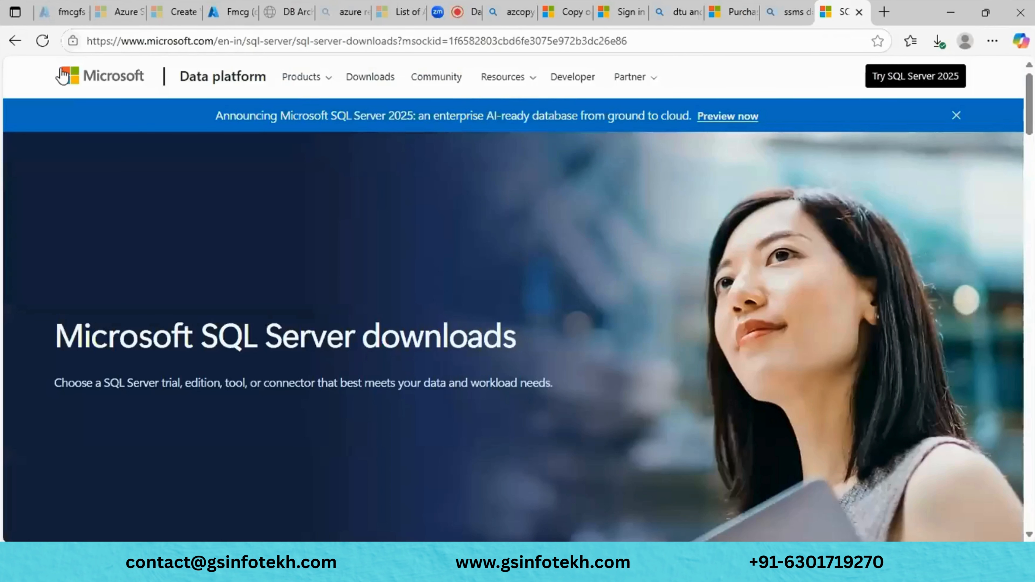
key("ctrl+w")
scroll(267, 228, "down", 5)
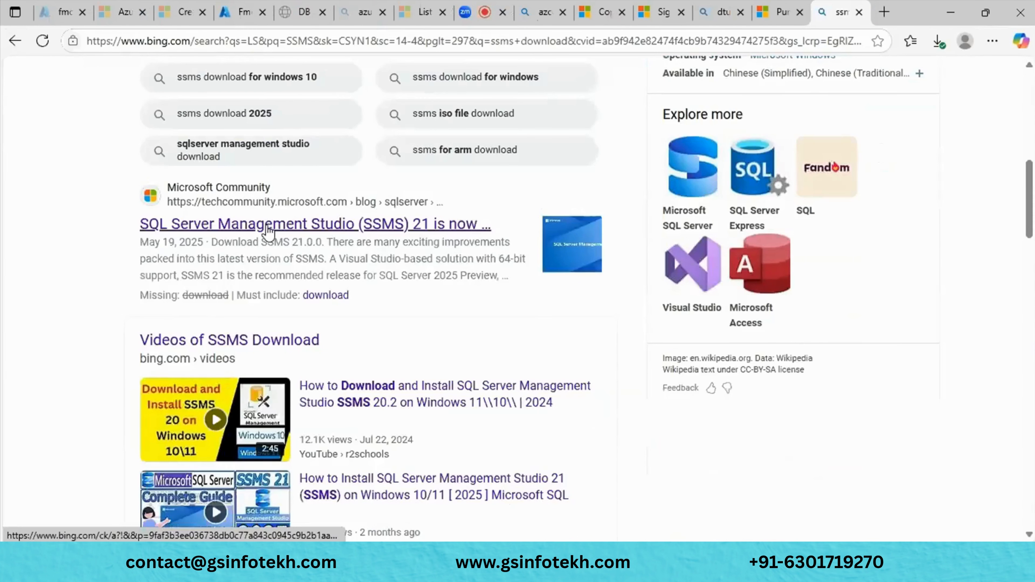
scroll(267, 228, "up", 5)
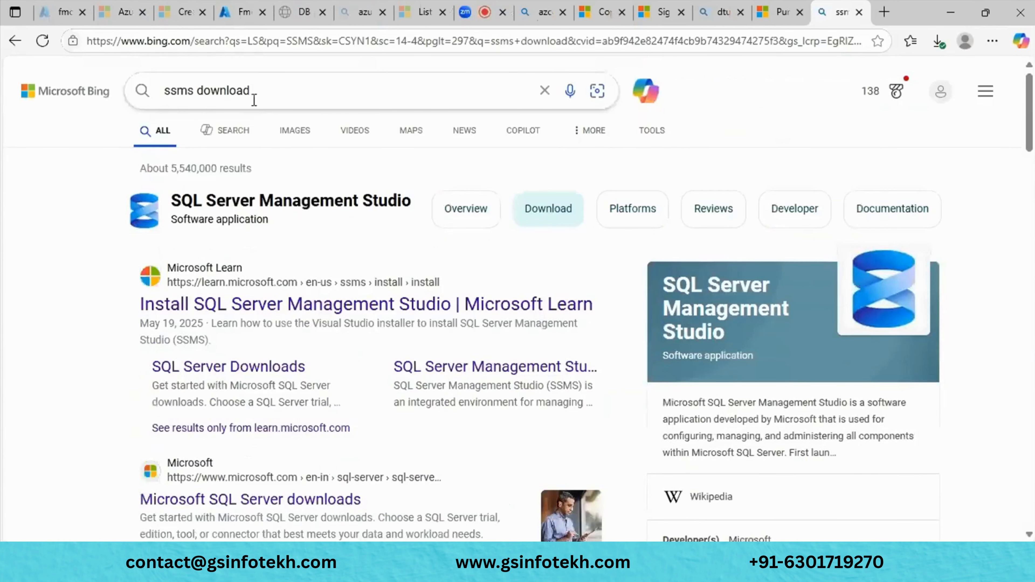
- Edit the query to 'devfmcg ssms 2021' and run the search
double_click(244, 91)
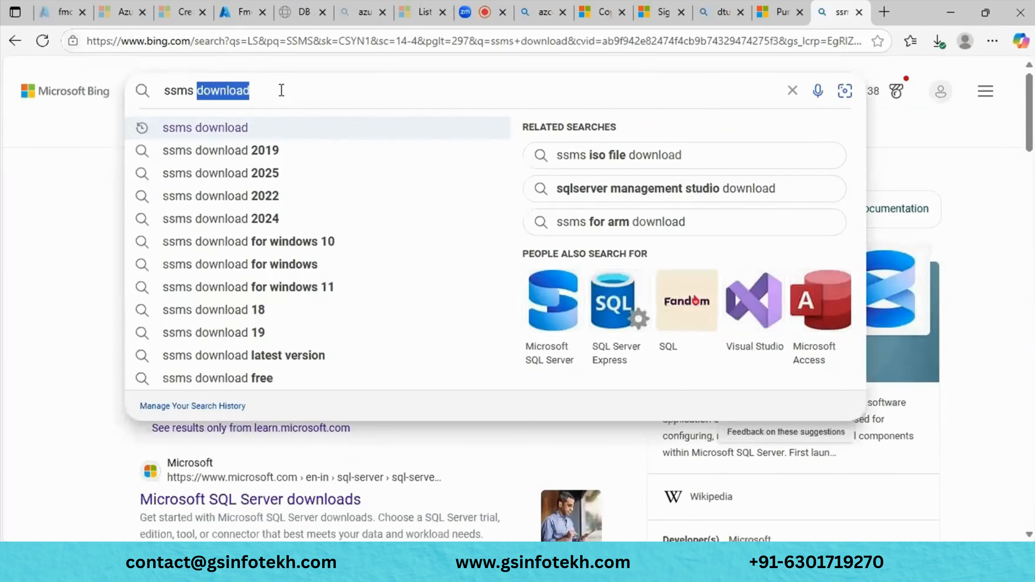
key("BackSpace")
type("devfmcg ssms")
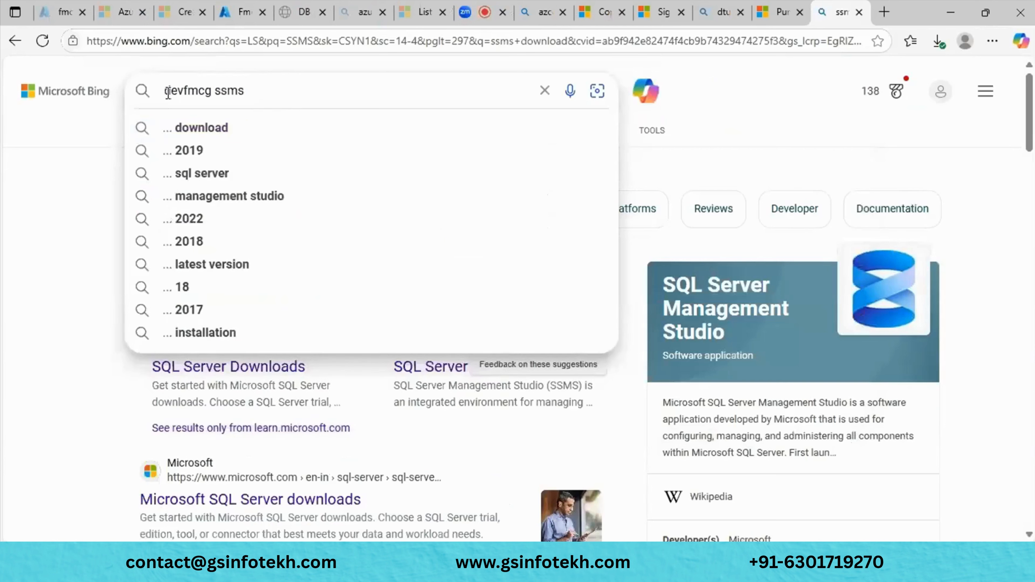
left_click(269, 88)
type("20")
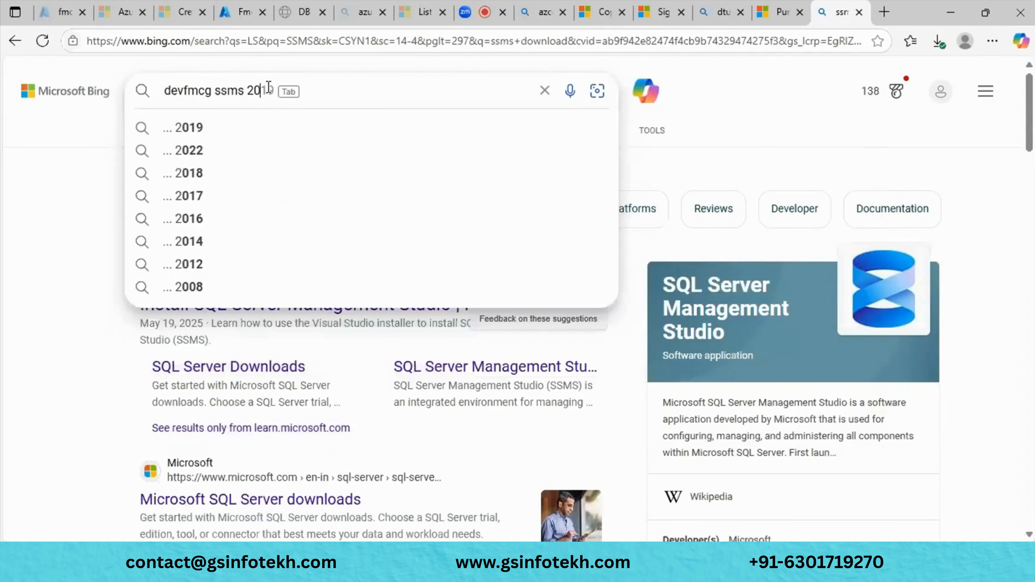
type("21")
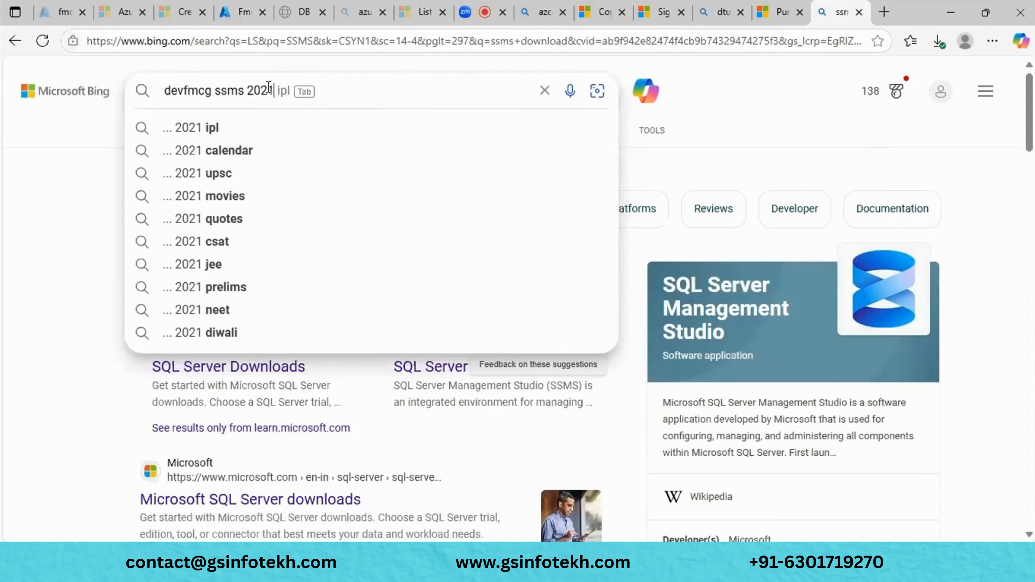
key("Return")
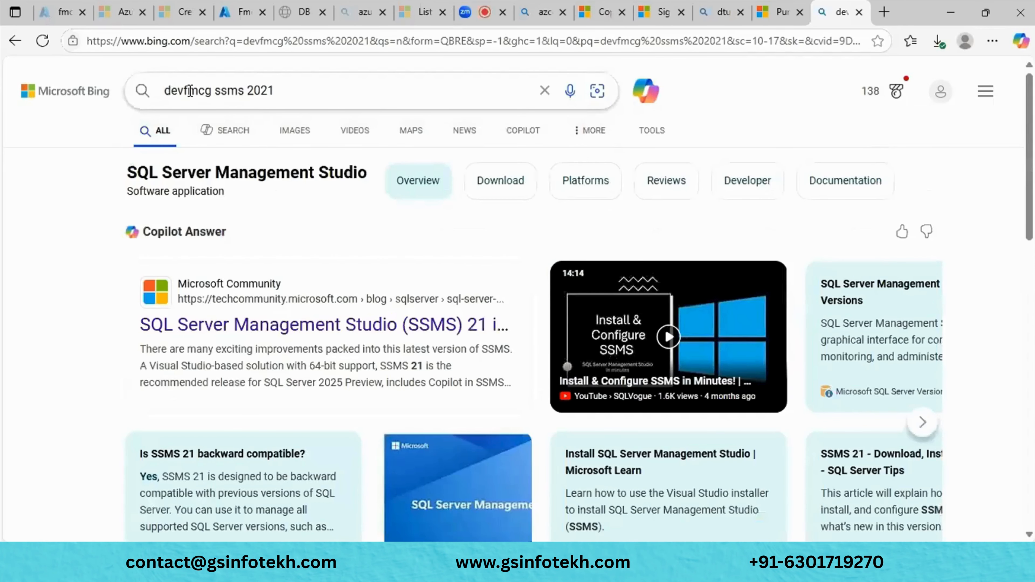
- Replace devfmcg with 'download' and search for 'download ssms 2021'
double_click(190, 90)
type("do")
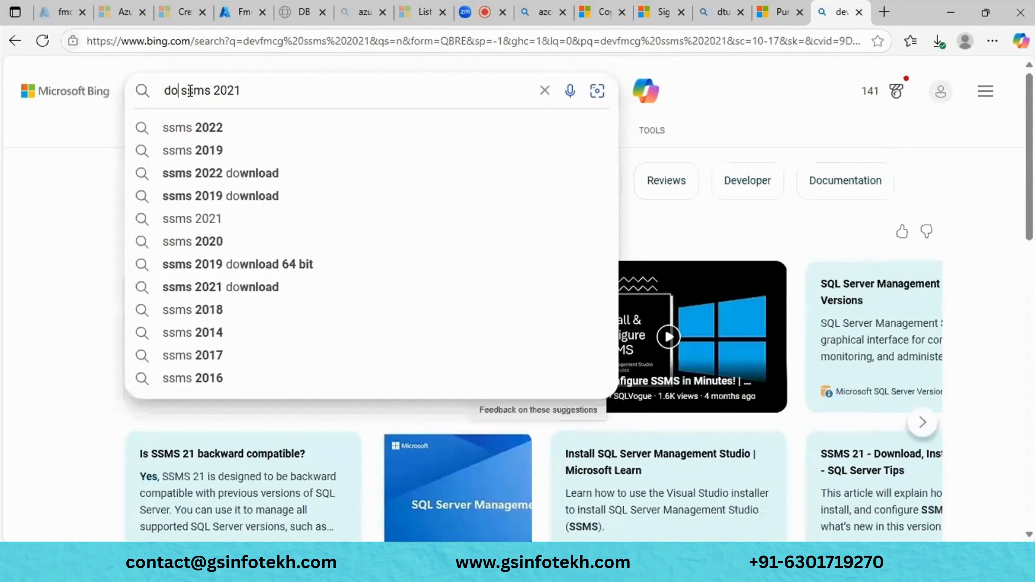
type("wnload")
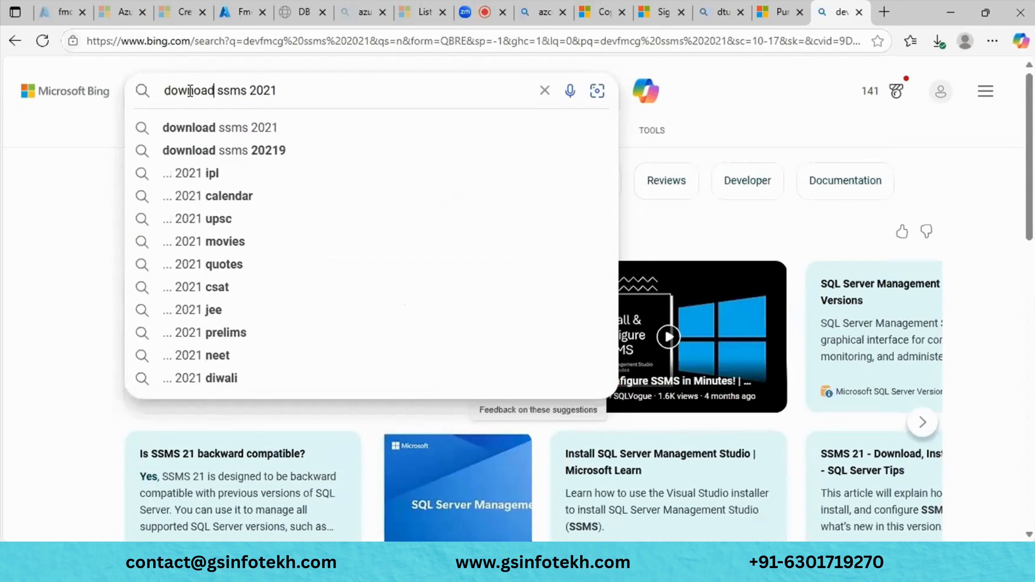
left_click(223, 129)
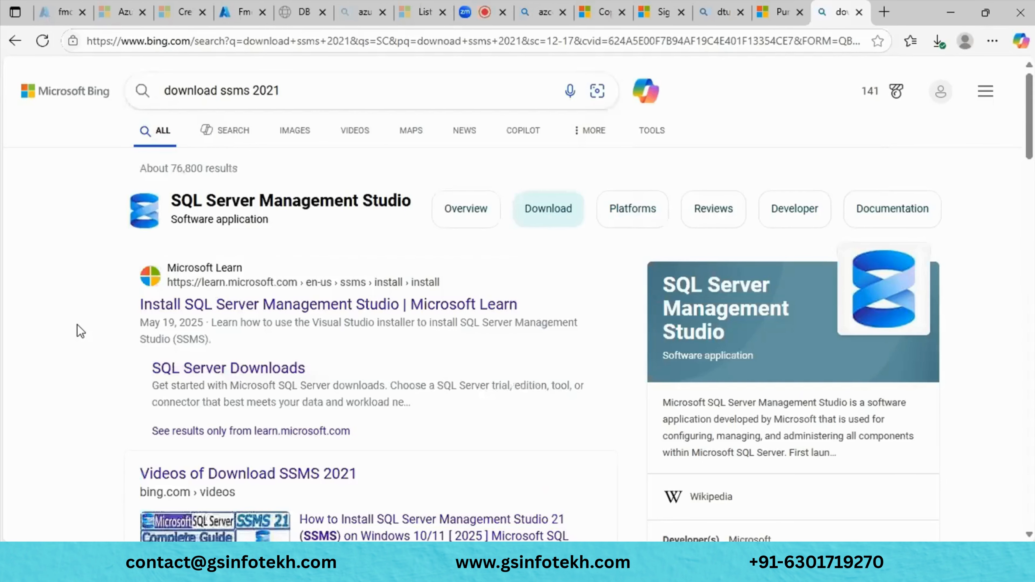
scroll(80, 331, "down", 3)
- Skim the Microsoft Learn SSMS install article, then close it
left_click(258, 185)
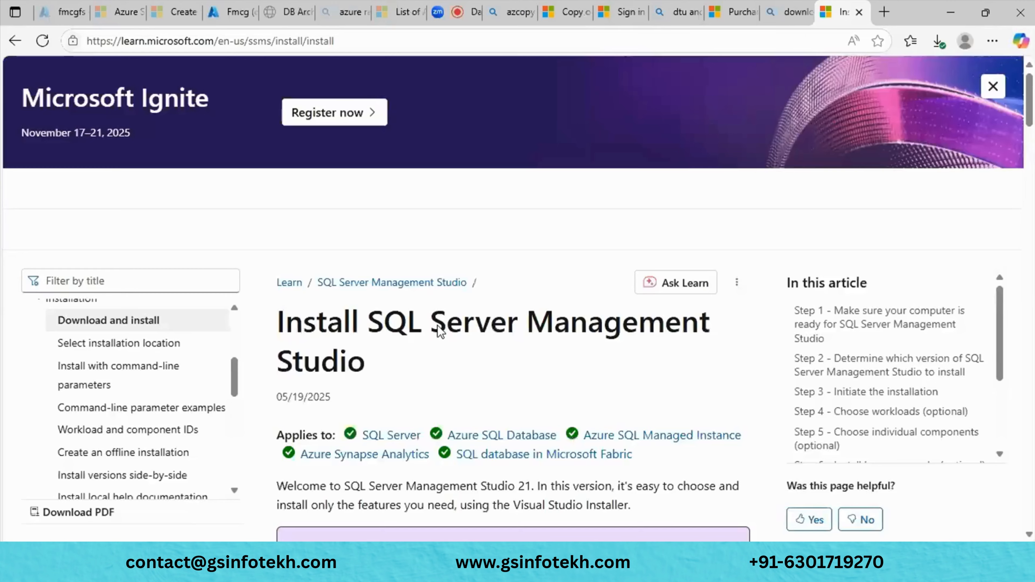
scroll(509, 394, "down", 10)
scroll(509, 395, "down", 10)
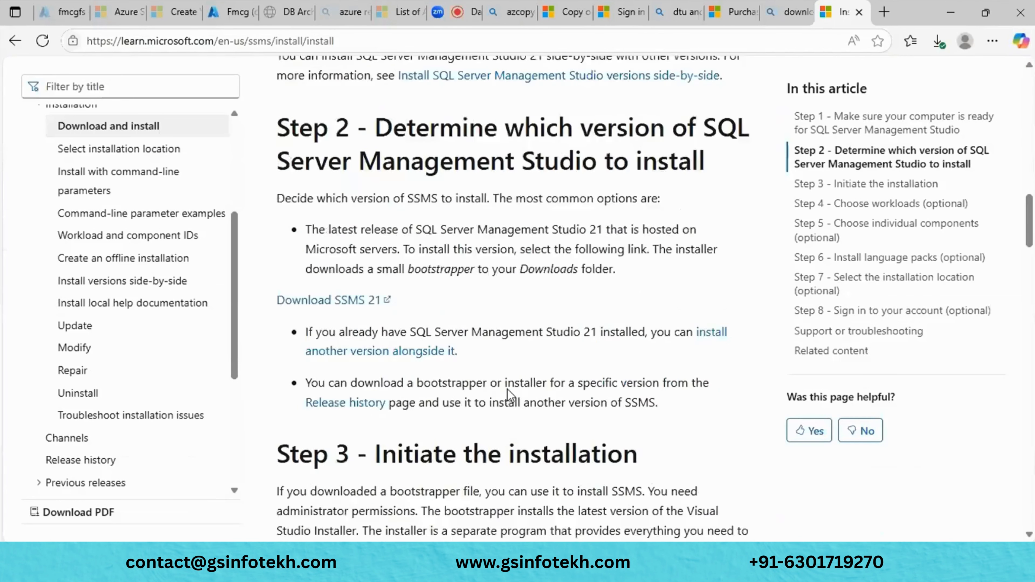
scroll(512, 393, "up", 5)
scroll(165, 253, "up", 5)
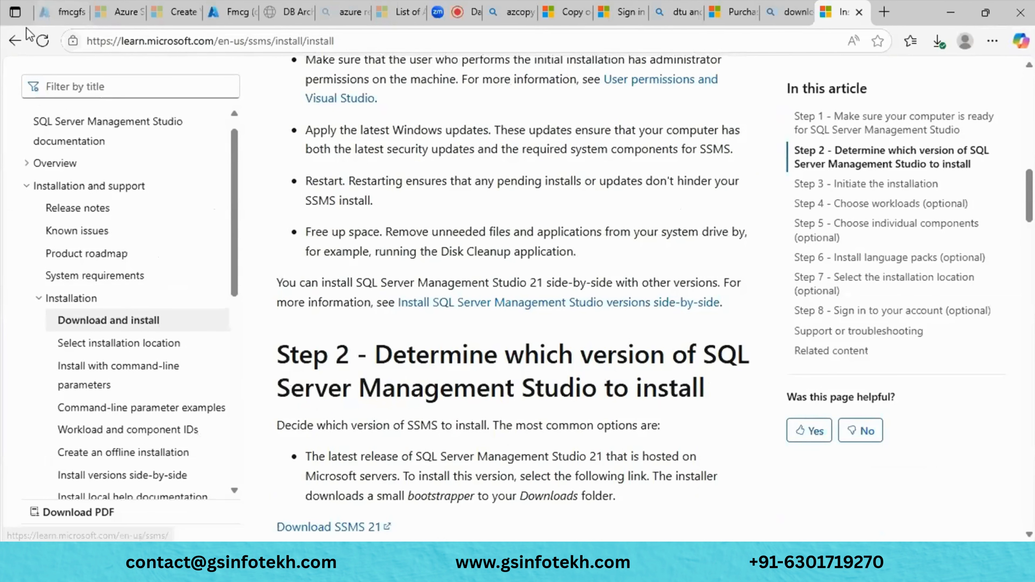
key("ctrl+w")
- Read the Tech Community post announcing SSMS 21 and return to the results
scroll(351, 244, "down", 15)
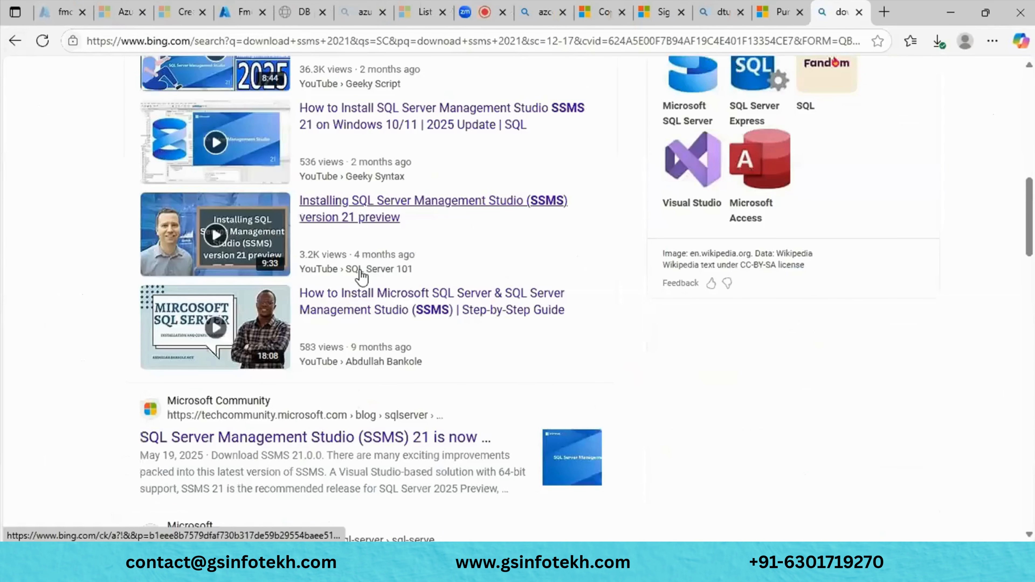
left_click(304, 194)
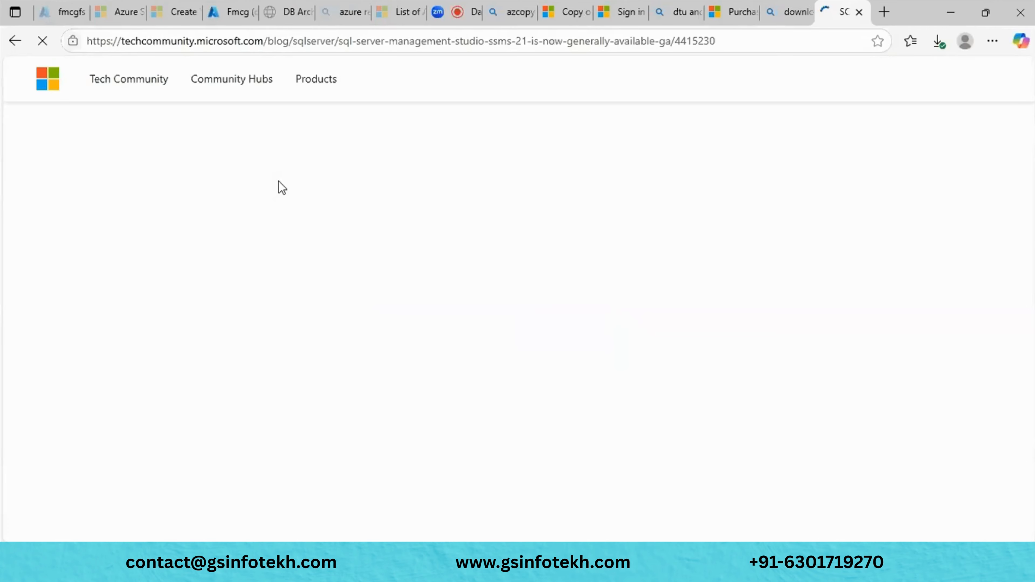
scroll(278, 181, "down", 5)
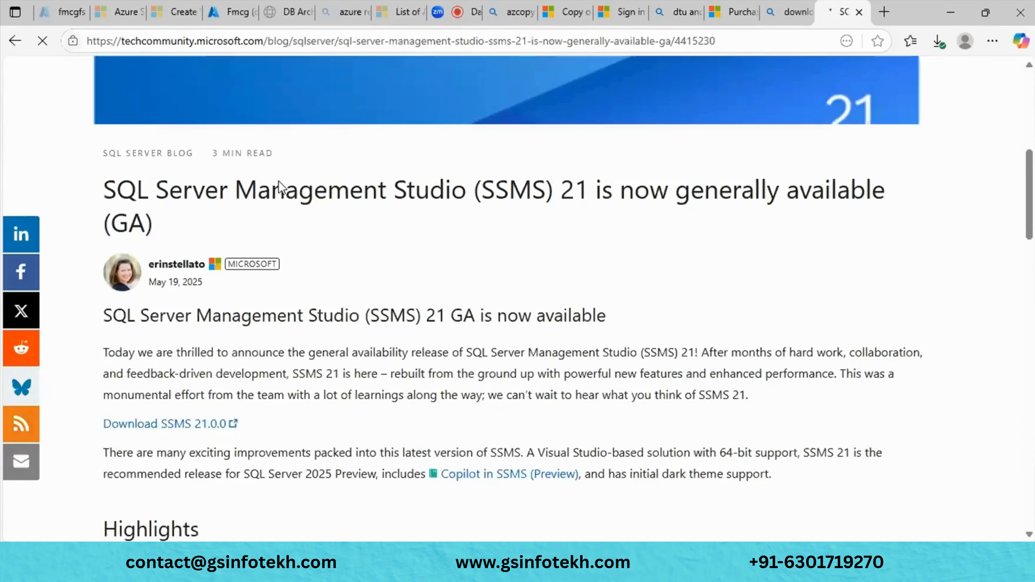
scroll(278, 181, "down", 8)
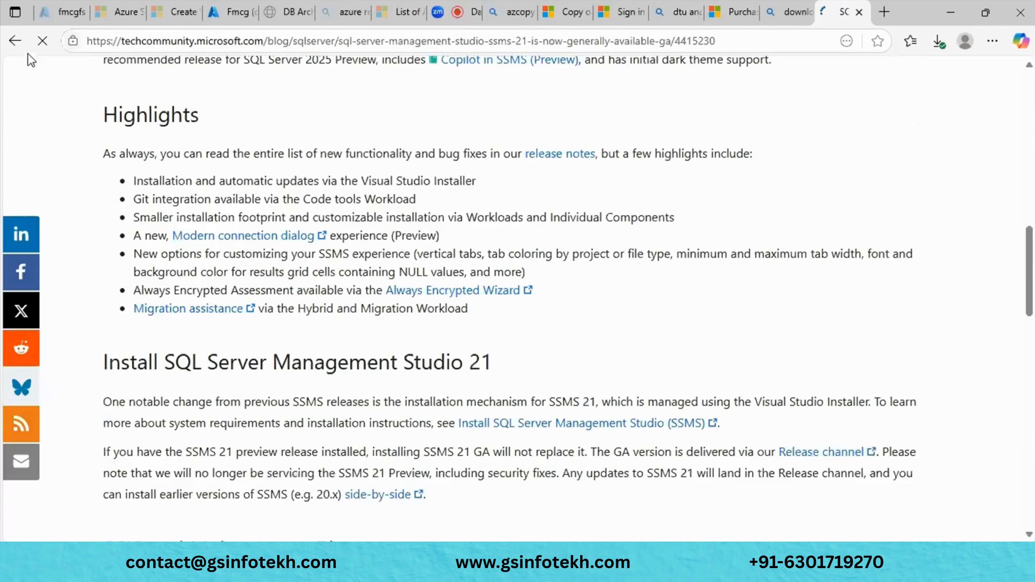
left_click(14, 40)
- Glance at the SQL Server downloads page, then open the Install SQL Server Management Studio result
left_click(250, 273)
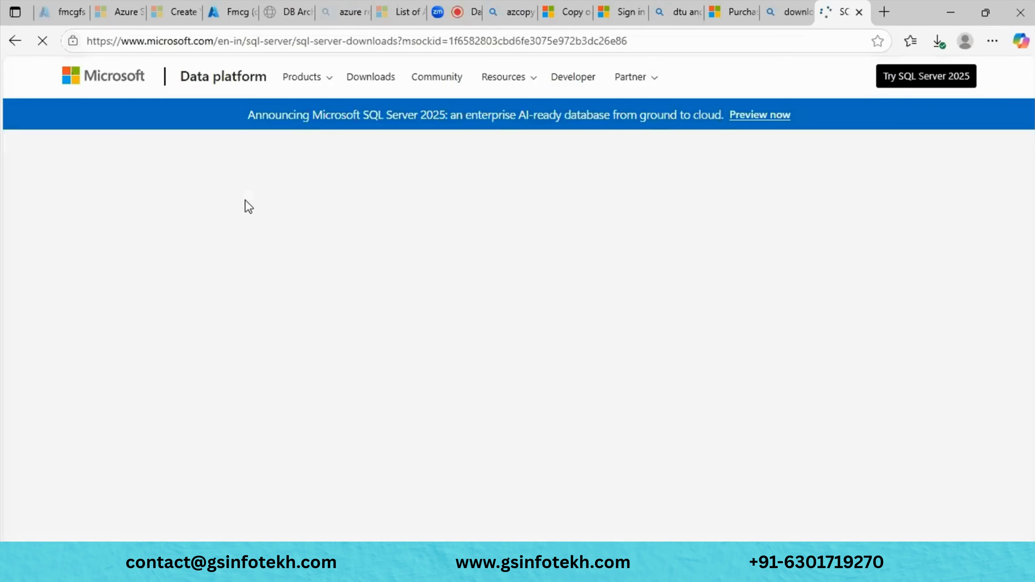
scroll(249, 207, "down", 10)
scroll(245, 200, "up", 6)
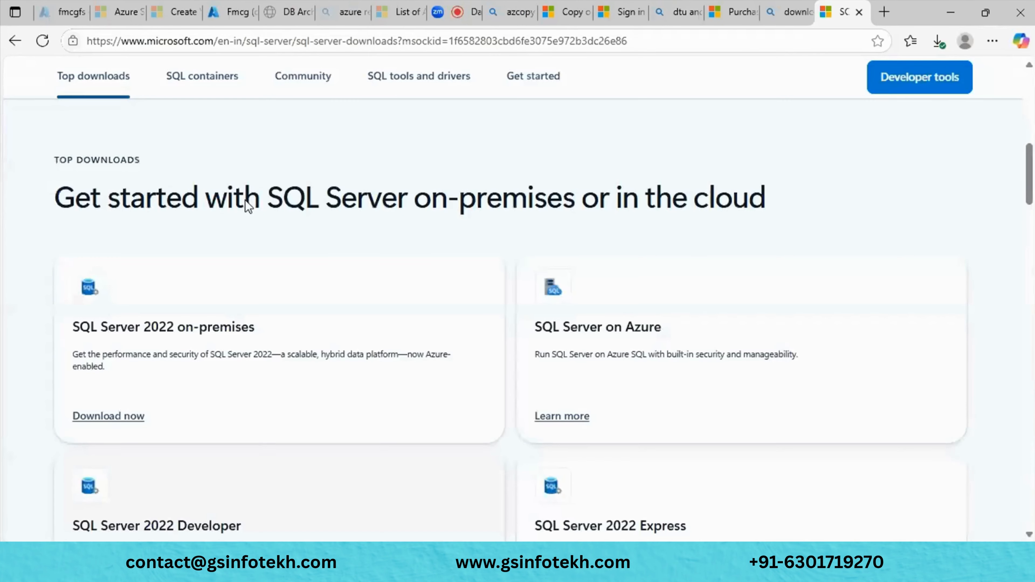
scroll(245, 200, "up", 10)
left_click(15, 40)
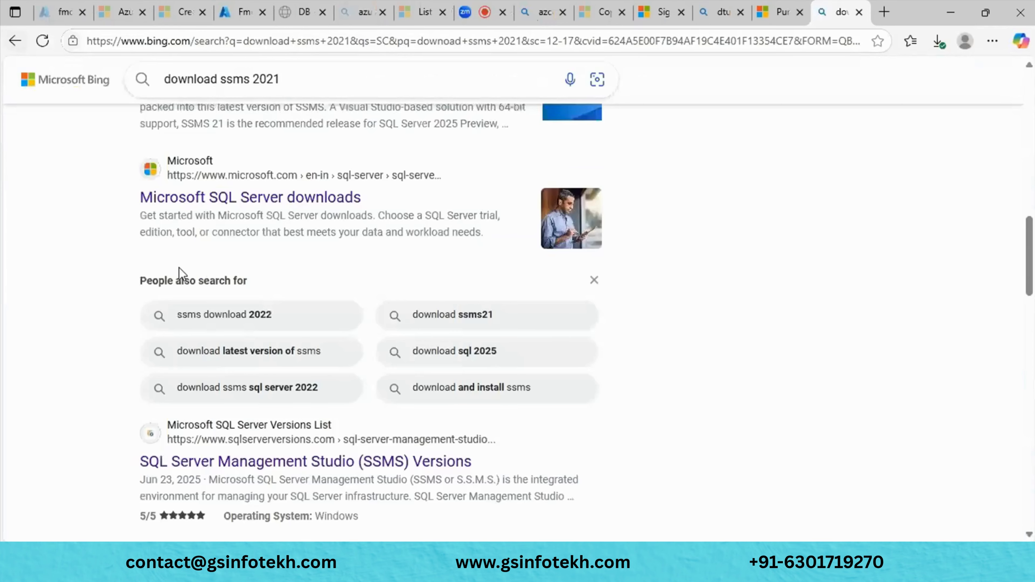
scroll(179, 273, "up", 10)
left_click(279, 306)
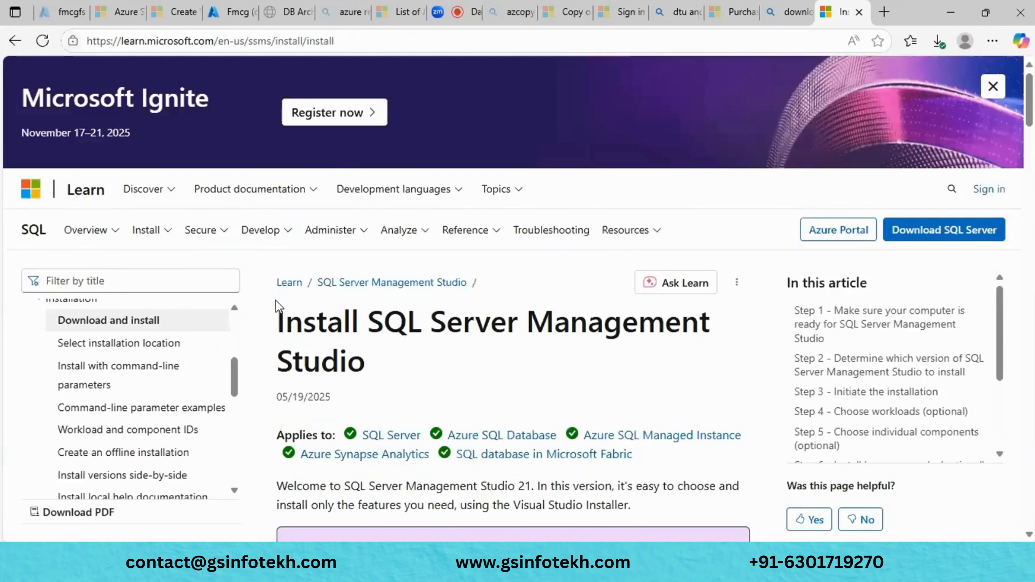
- Get vs_SSMS.exe with the Download SSMS 21 link under Step 2
scroll(275, 300, "down", 5)
scroll(278, 306, "down", 3)
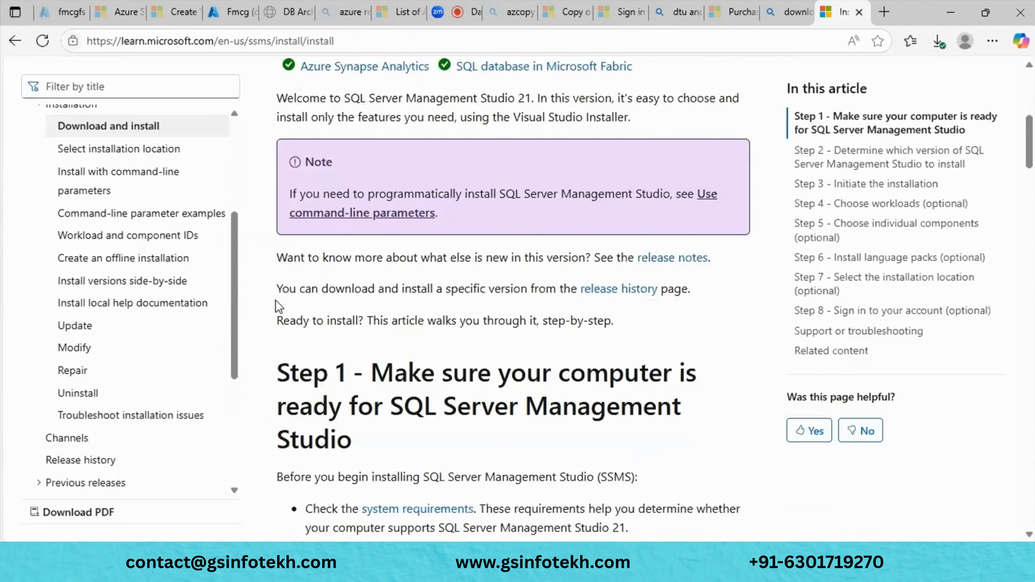
scroll(279, 306, "down", 4)
scroll(278, 306, "down", 4)
scroll(279, 306, "up", 6)
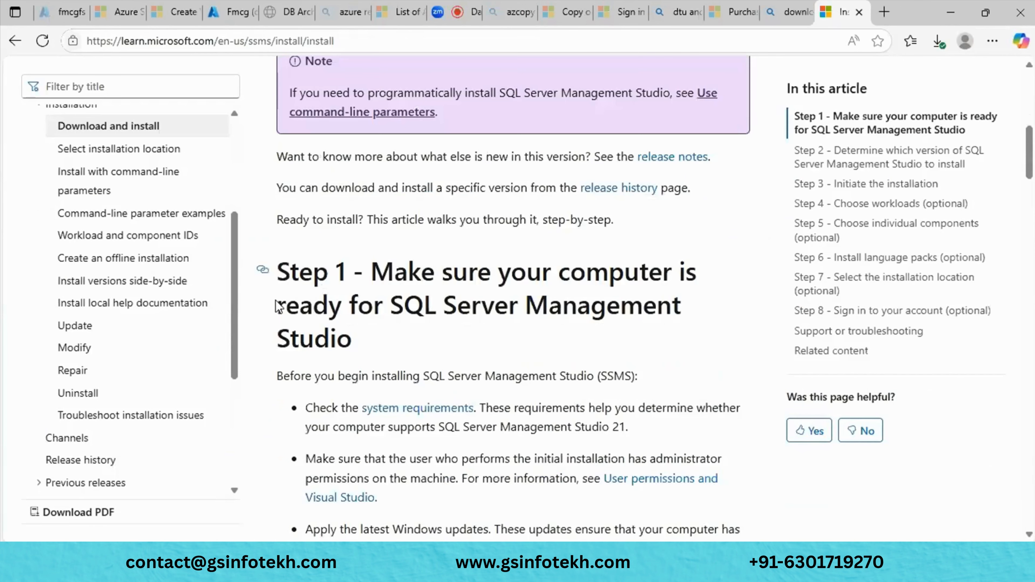
scroll(278, 306, "down", 3)
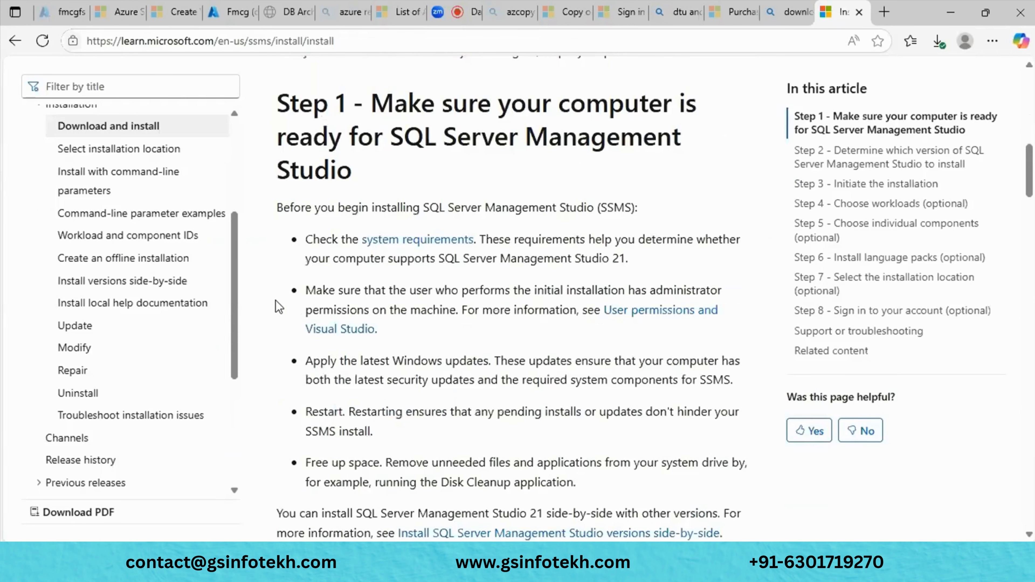
scroll(278, 307, "down", 8)
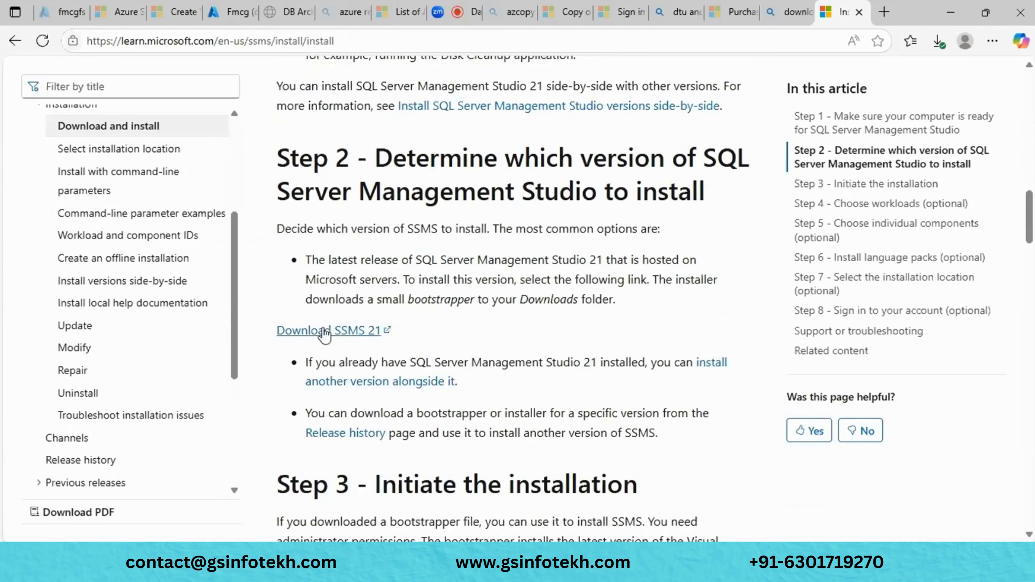
left_click(325, 331)
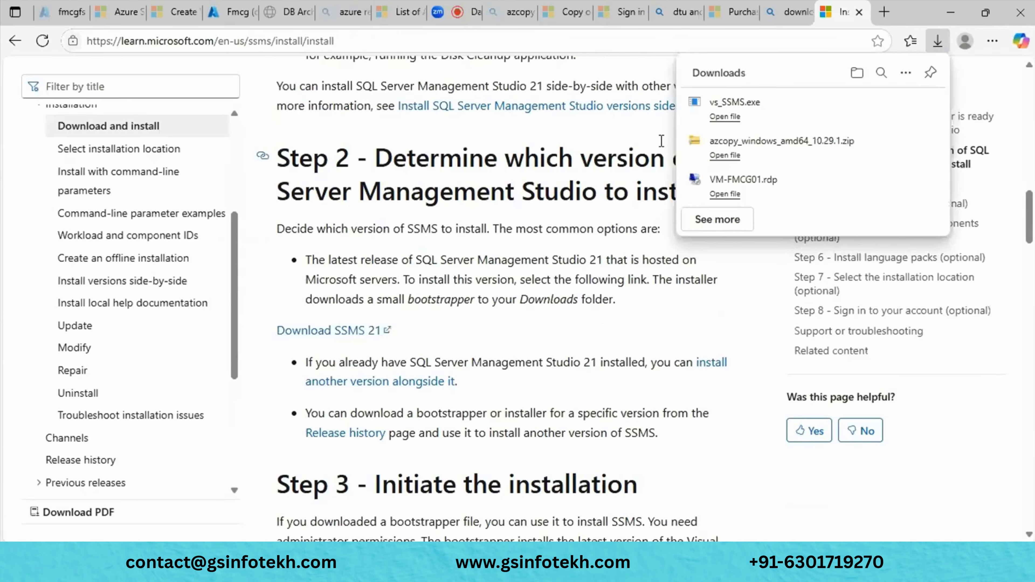
scroll(568, 339, "down", 6)
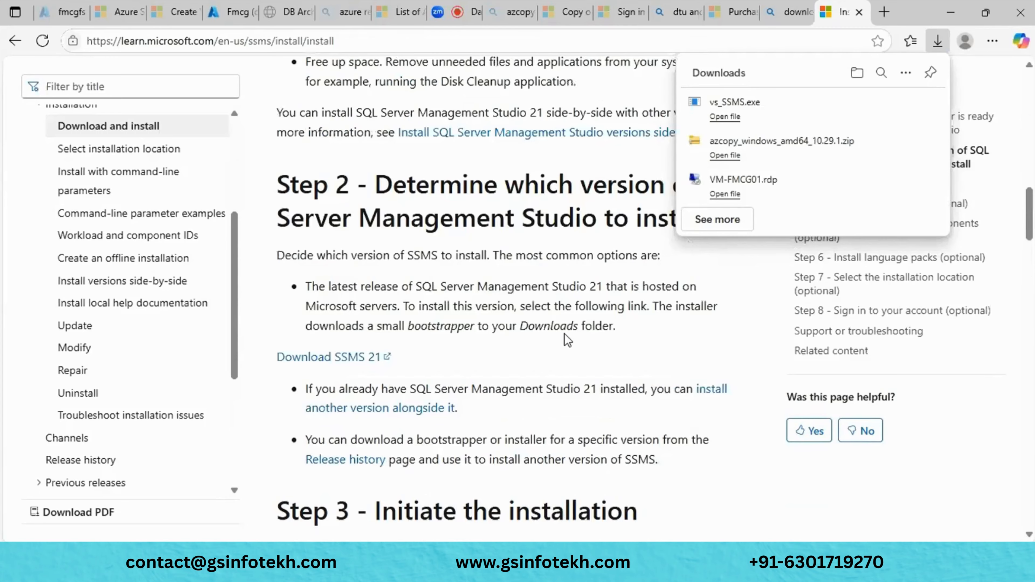
scroll(568, 340, "up", 5)
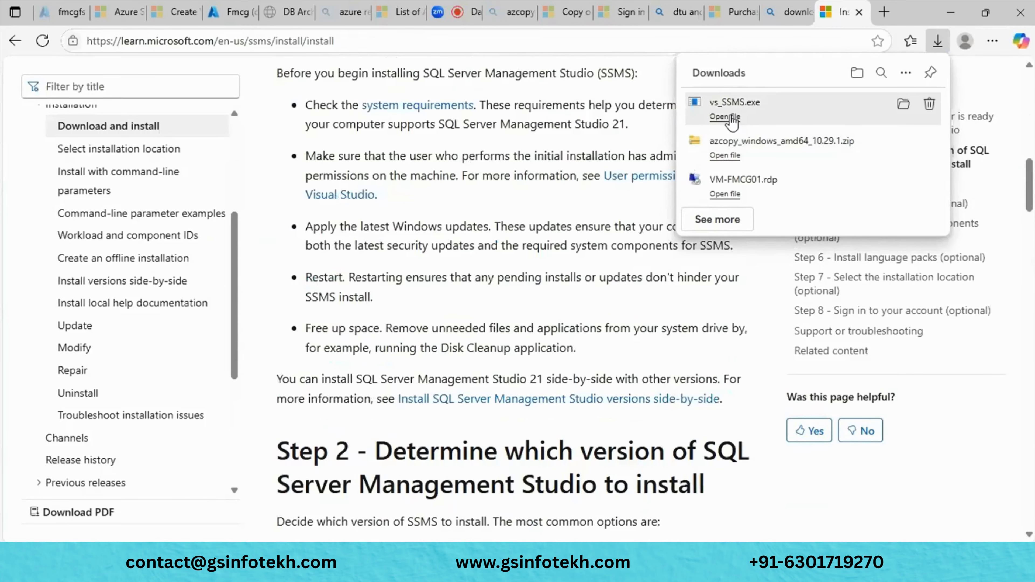
- Run the downloaded vs_SSMS.exe and agree so the Visual Studio Installer starts preparing
left_click(726, 117)
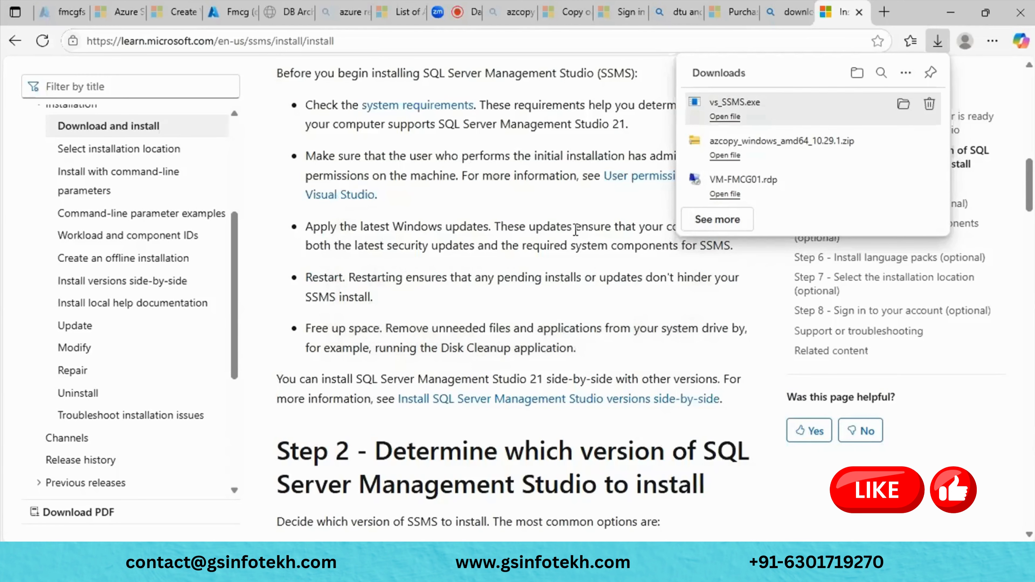
scroll(576, 230, "up", 5)
scroll(576, 230, "up", 4)
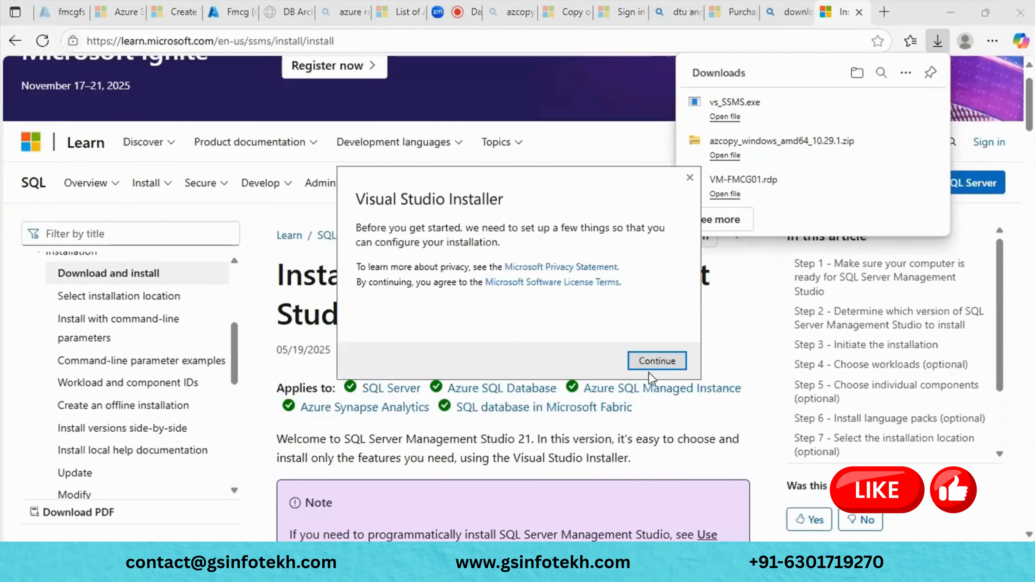
left_click(652, 366)
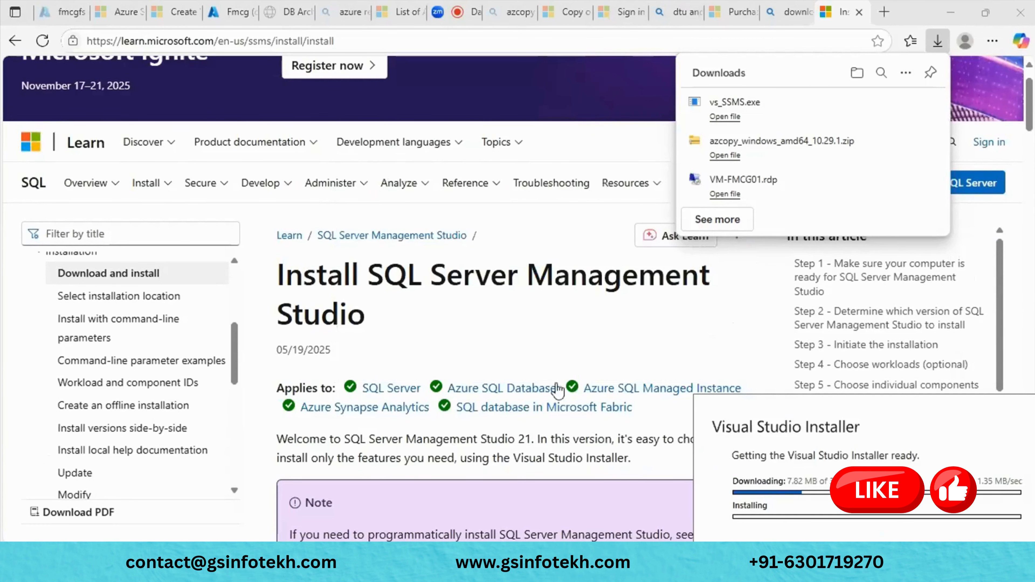
- Close the Microsoft Learn install article tab
scroll(559, 390, "down", 5)
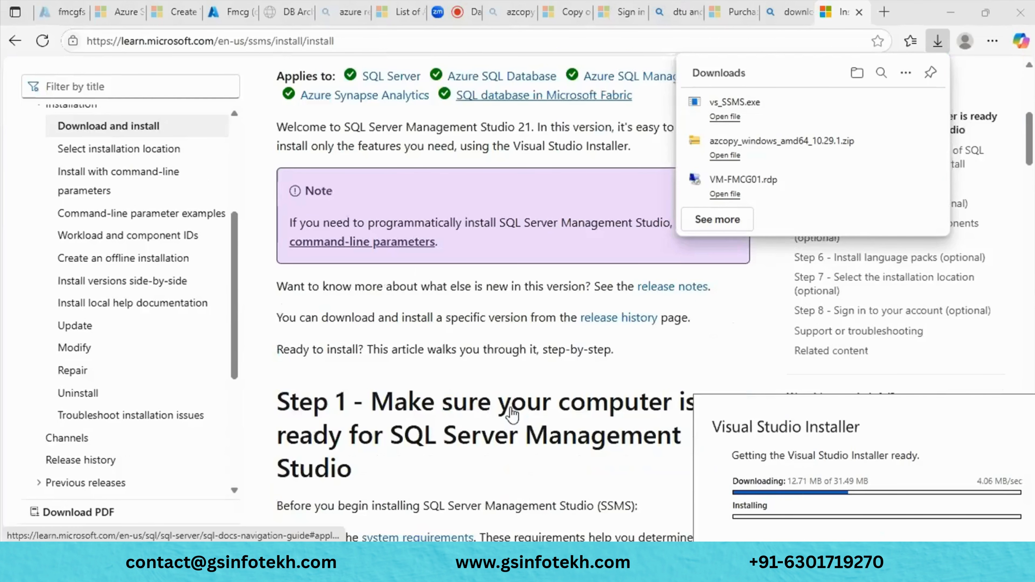
scroll(512, 414, "up", 6)
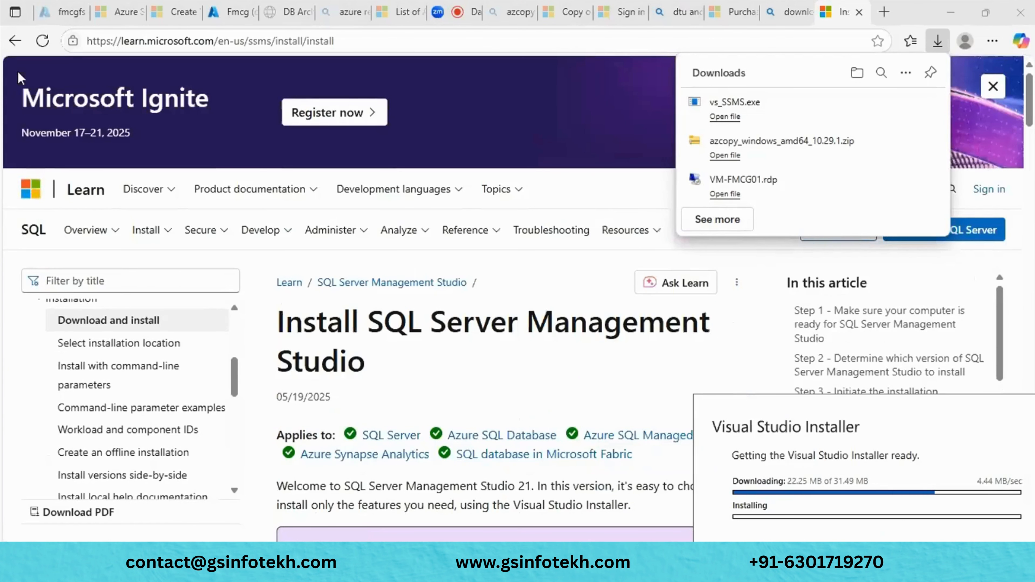
key("ctrl+w")
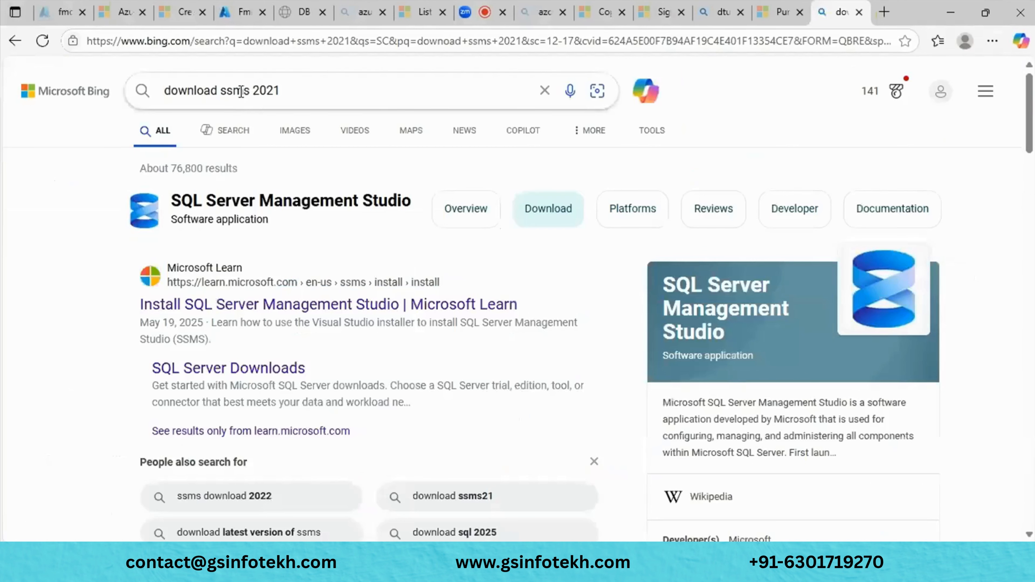
- Change the Bing query from 'ssms 2021' to 'download sql server management studio'
double_click(241, 92)
left_click_drag(315, 89, 224, 94)
type("s")
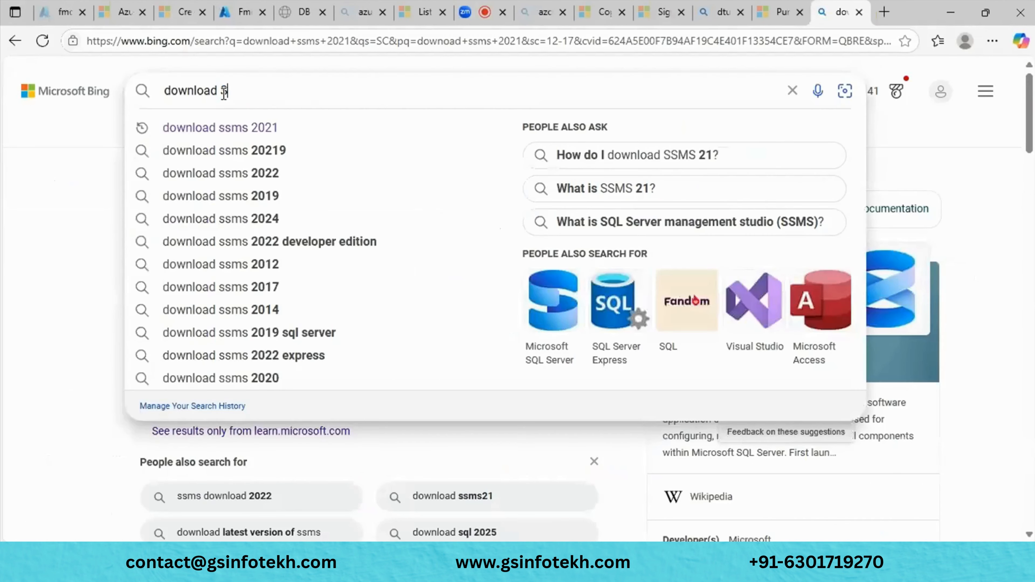
type("QL Server")
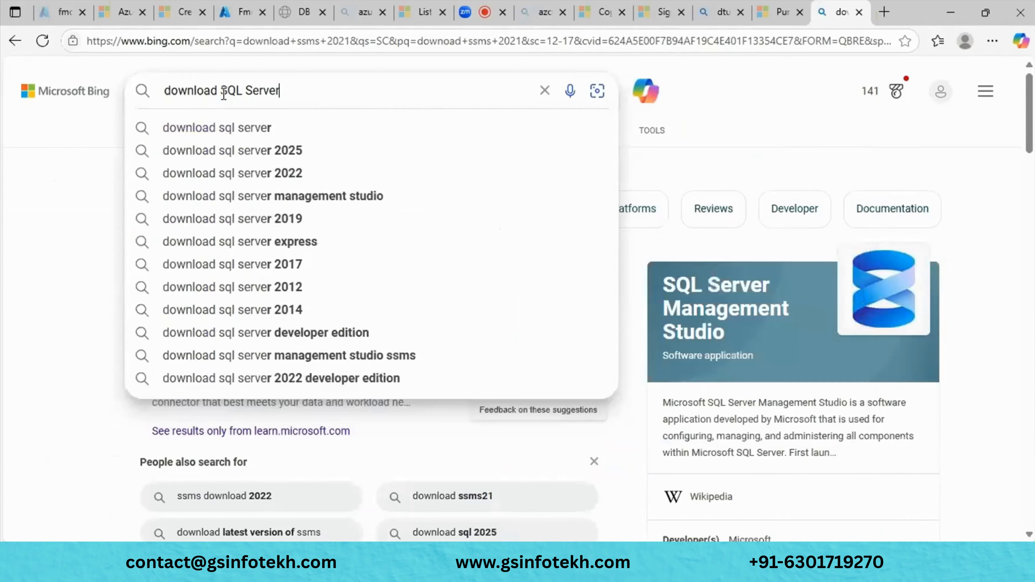
type(" Manag")
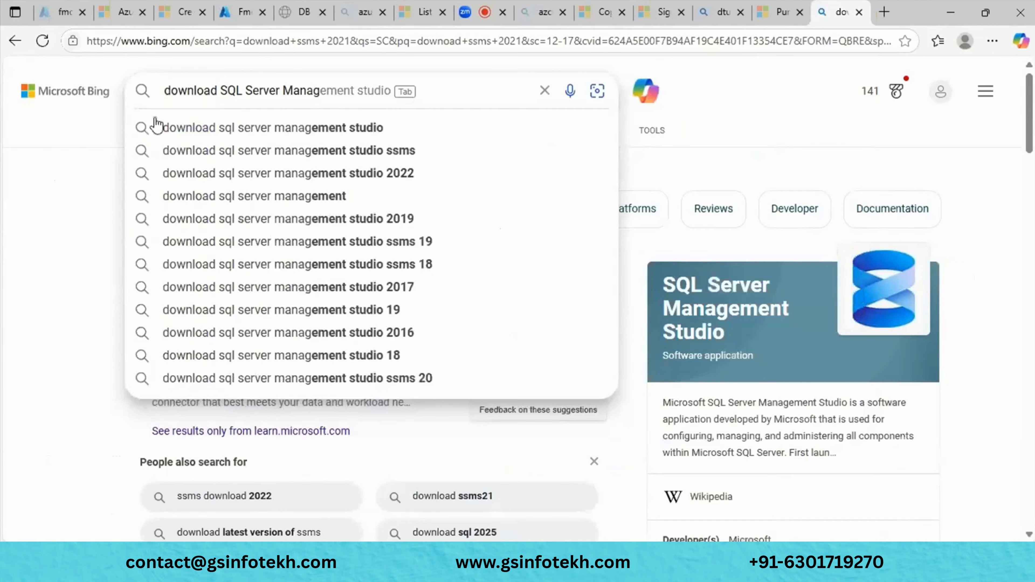
left_click(271, 128)
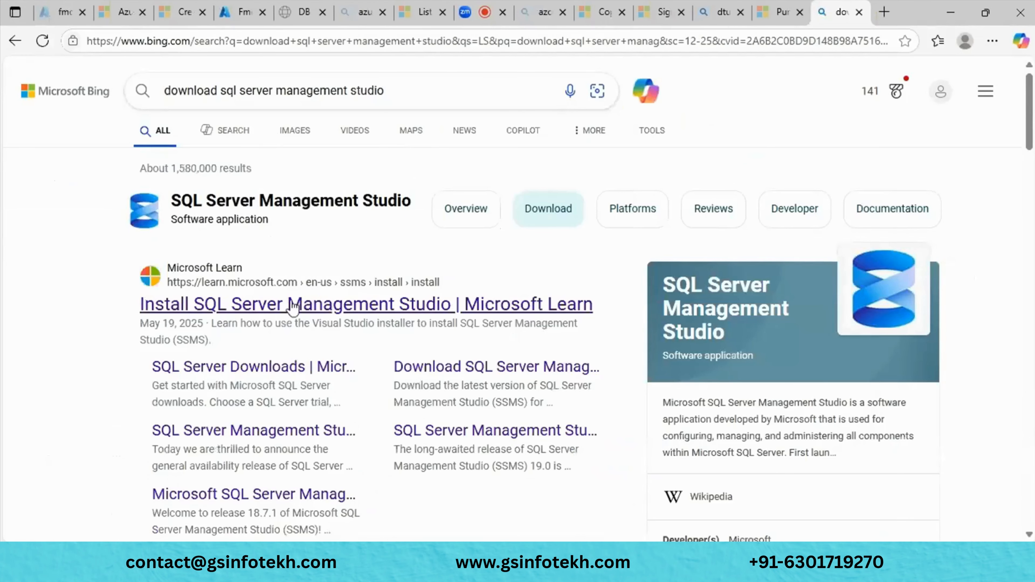
- Open the 'Install SQL Server Management Studio' result from Microsoft Learn
scroll(291, 306, "down", 10)
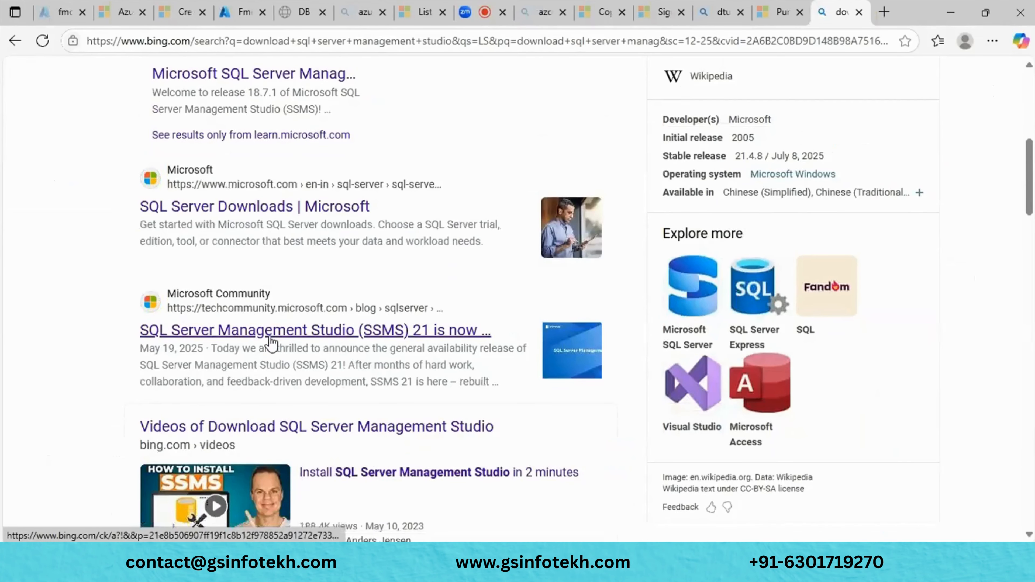
scroll(281, 318, "up", 10)
left_click(290, 290)
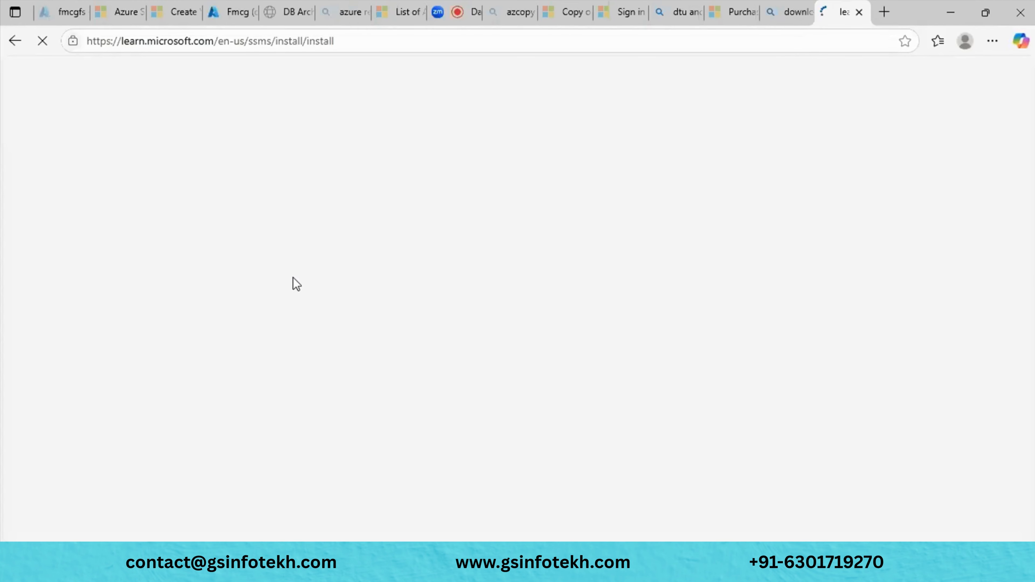
- Download the SSMS 21 bootstrapper again from the Learn article
scroll(296, 283, "down", 10)
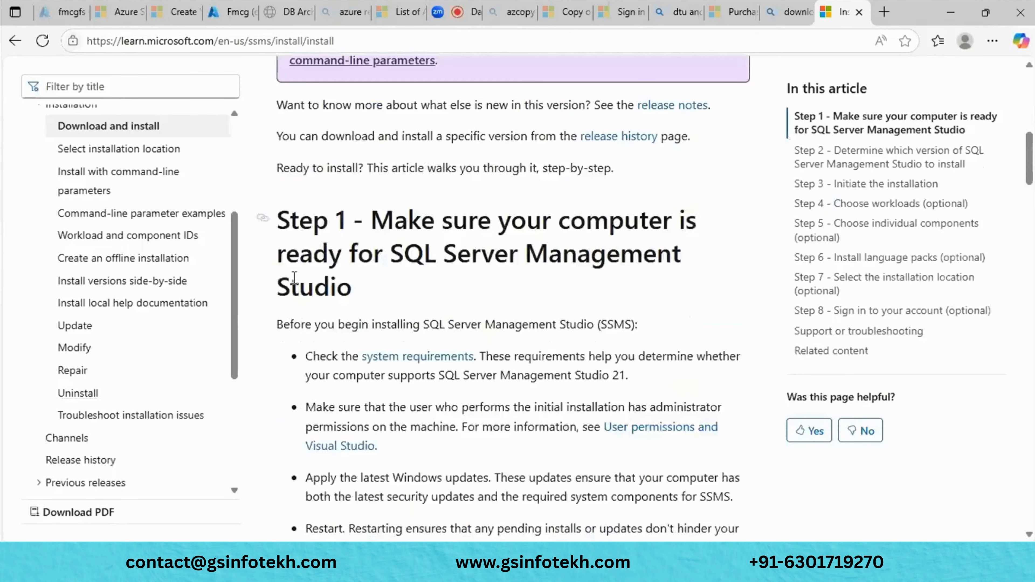
scroll(296, 283, "down", 3)
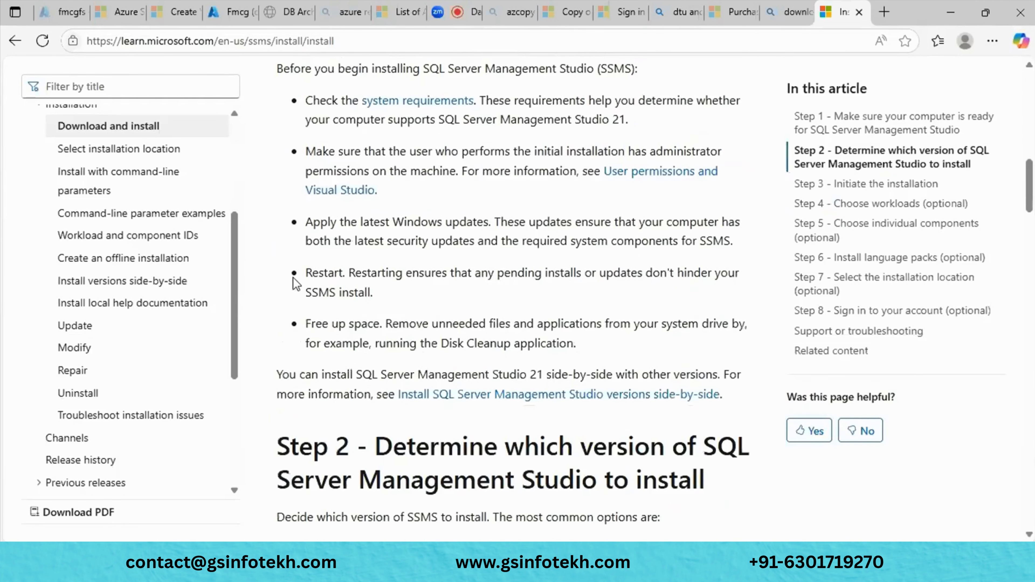
scroll(297, 284, "down", 3)
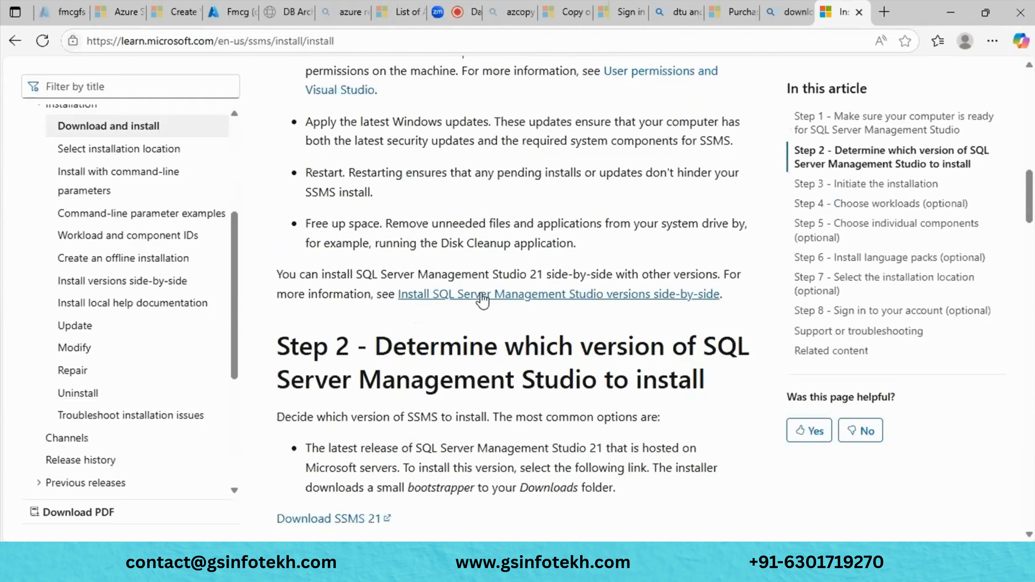
scroll(483, 300, "down", 6)
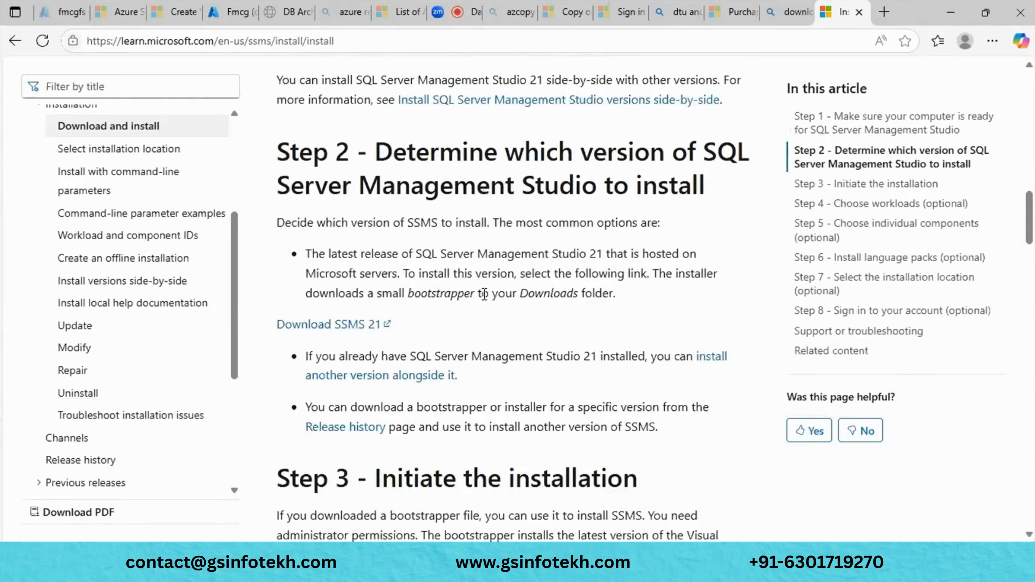
scroll(485, 295, "down", 3)
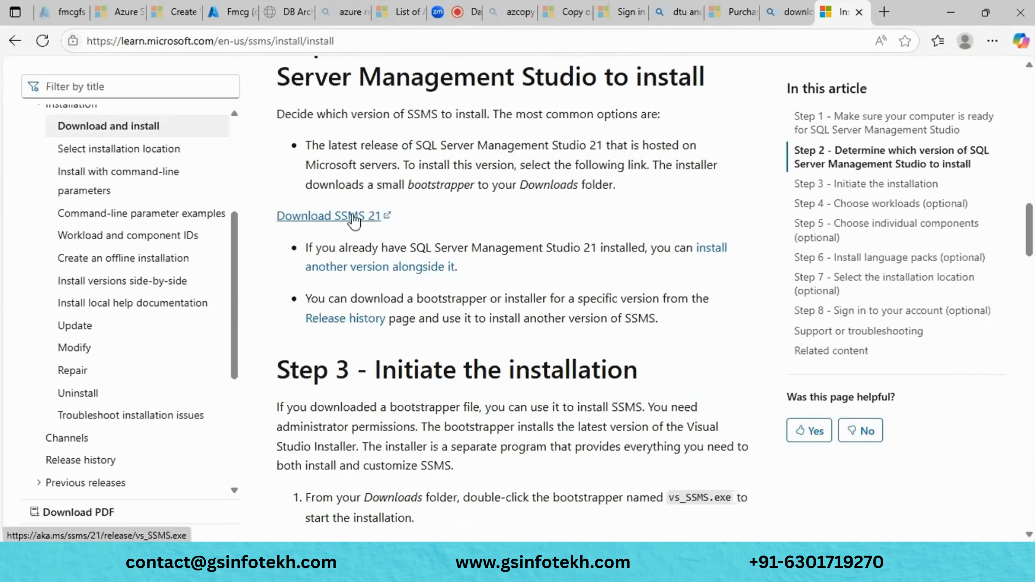
left_click(353, 217)
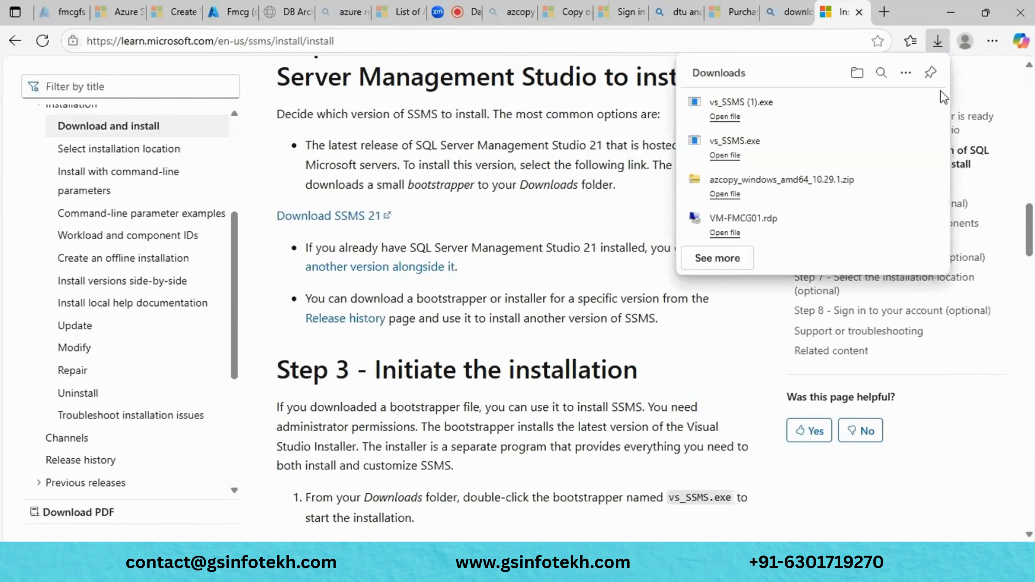
- Delete the duplicate vs_SSMS (1).exe download and return to the Bing results
left_click(929, 105)
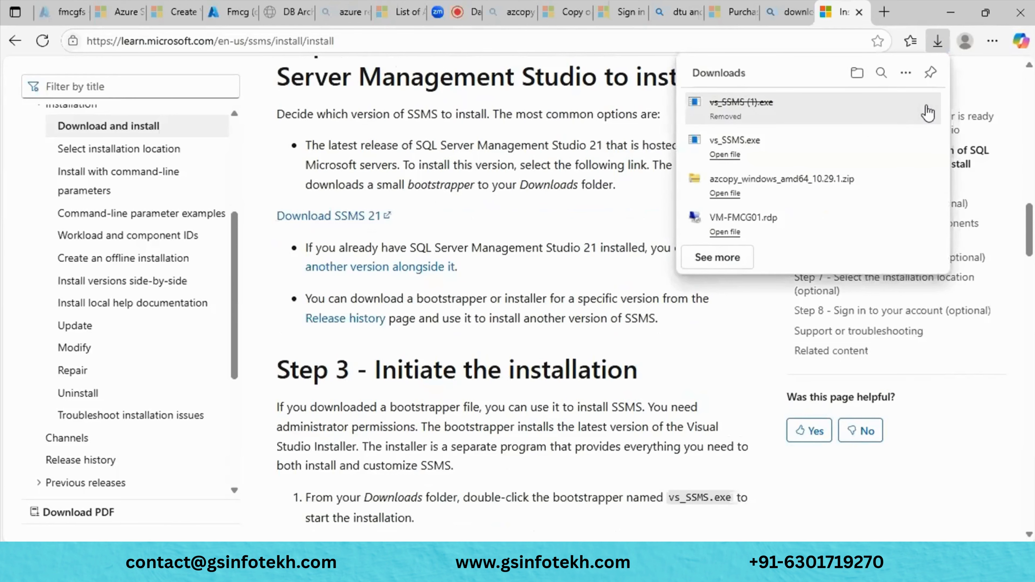
scroll(563, 335, "down", 5)
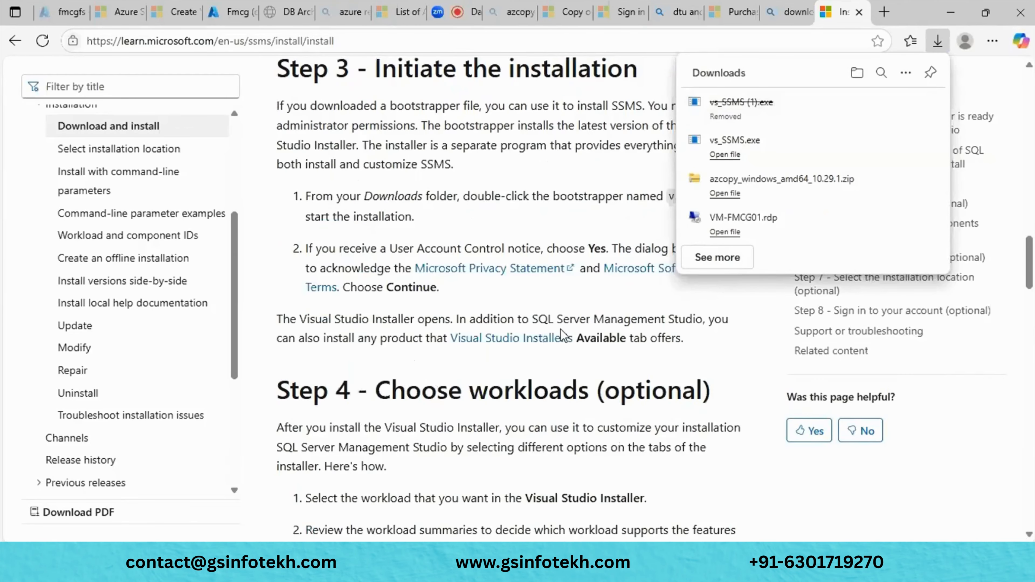
scroll(562, 335, "down", 7)
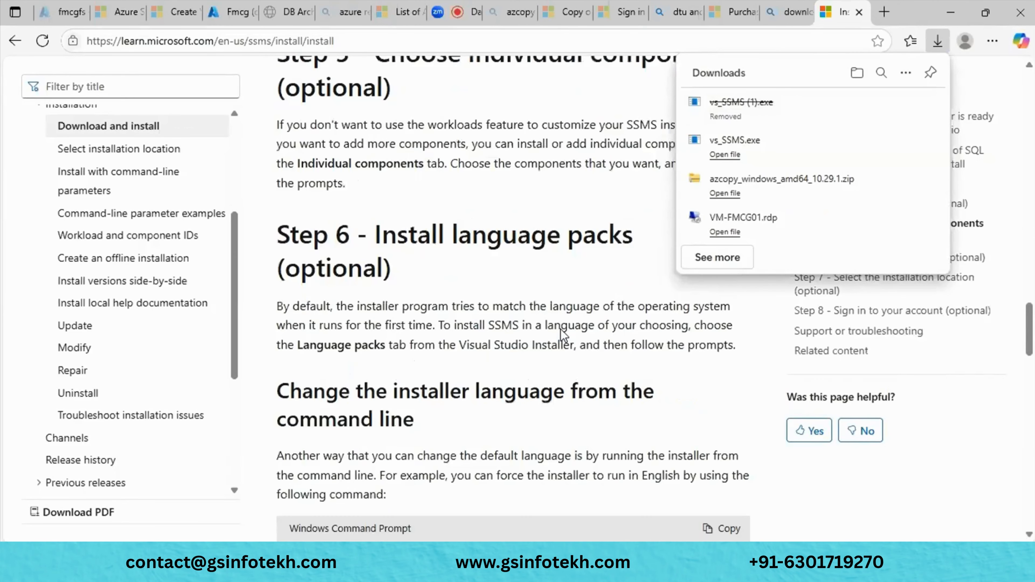
scroll(563, 334, "down", 12)
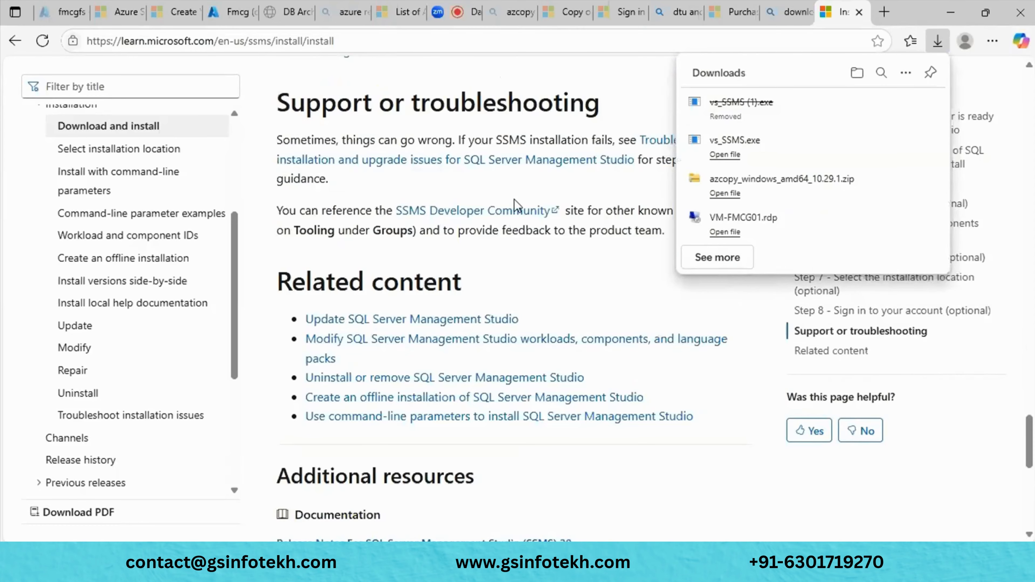
scroll(516, 205, "down", 4)
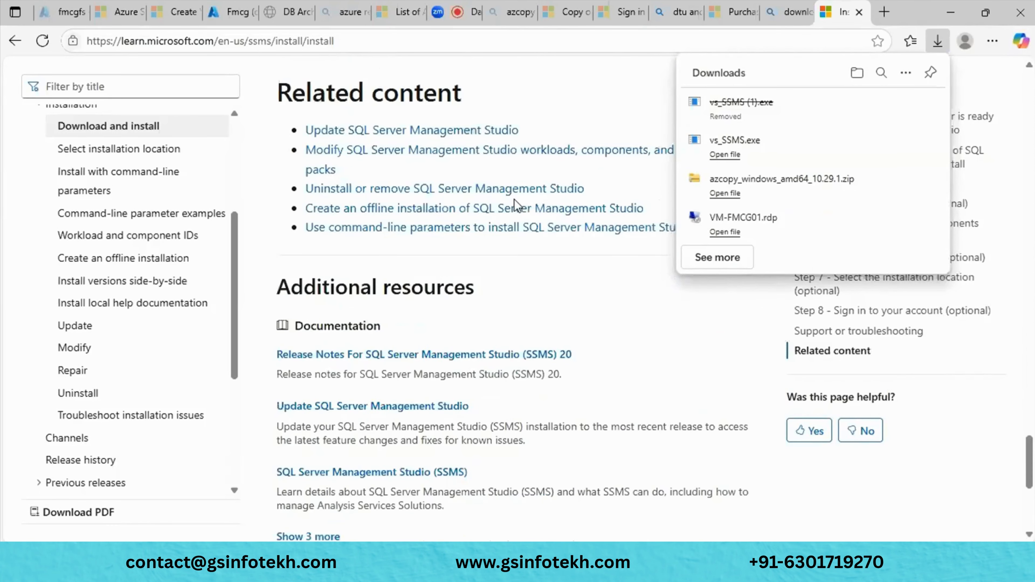
scroll(517, 205, "down", 5)
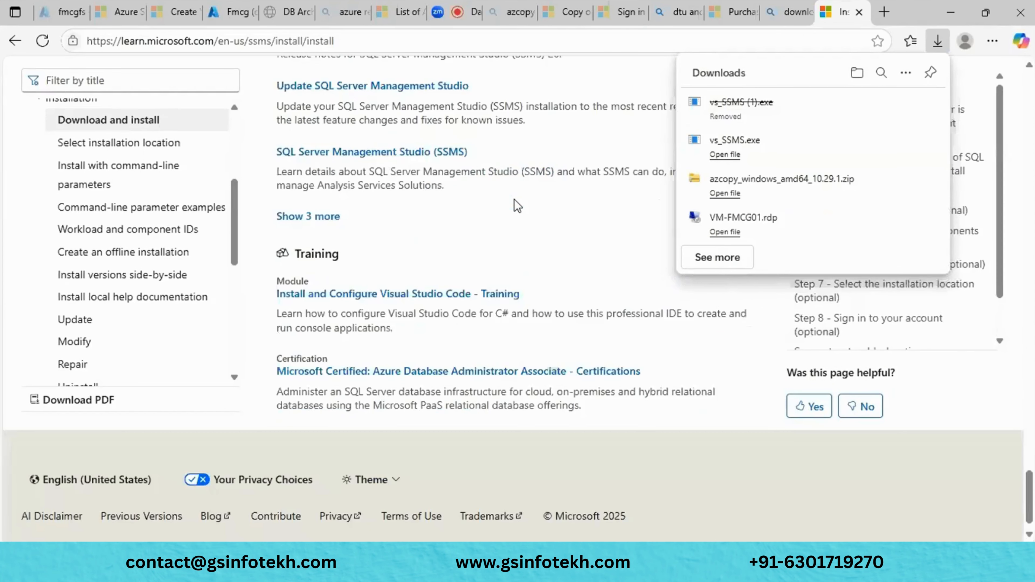
scroll(517, 205, "up", 10)
scroll(517, 205, "up", 15)
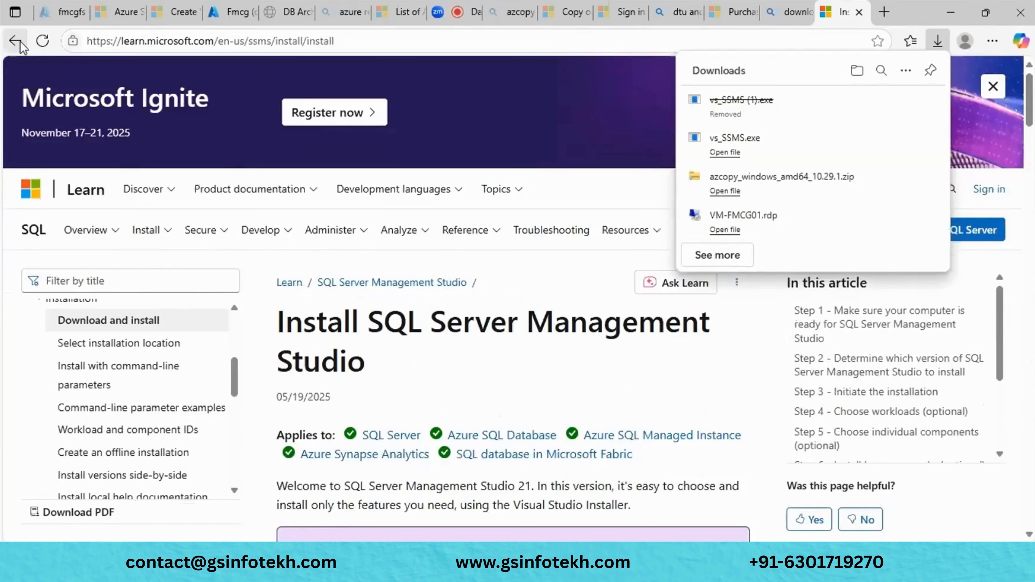
left_click(16, 41)
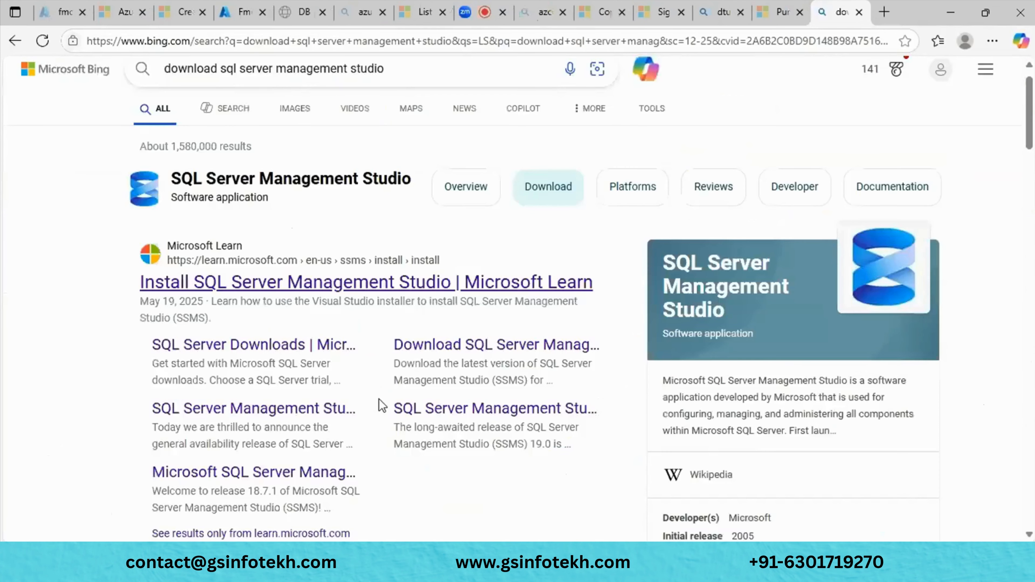
scroll(382, 405, "down", 4)
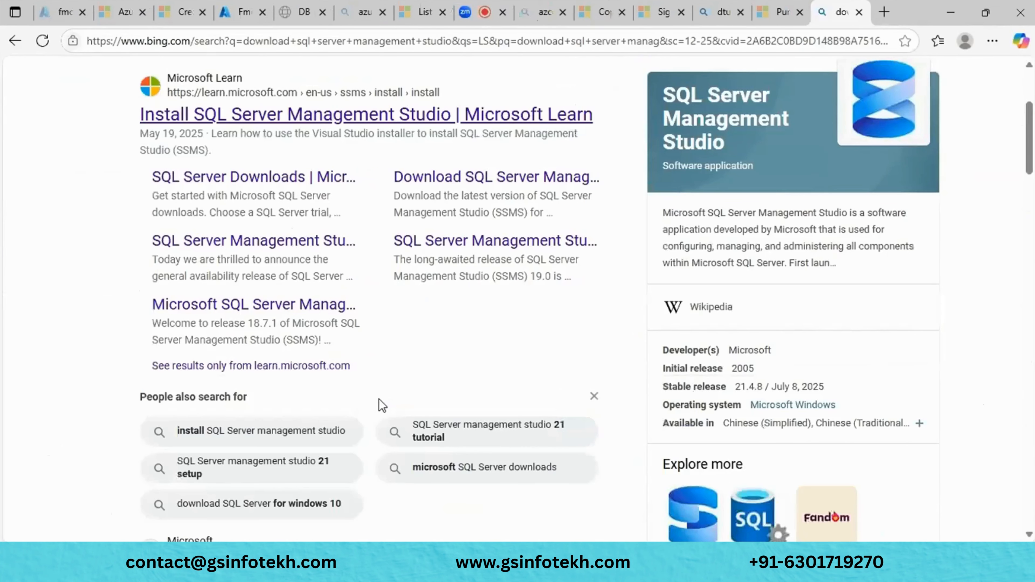
left_click(513, 184)
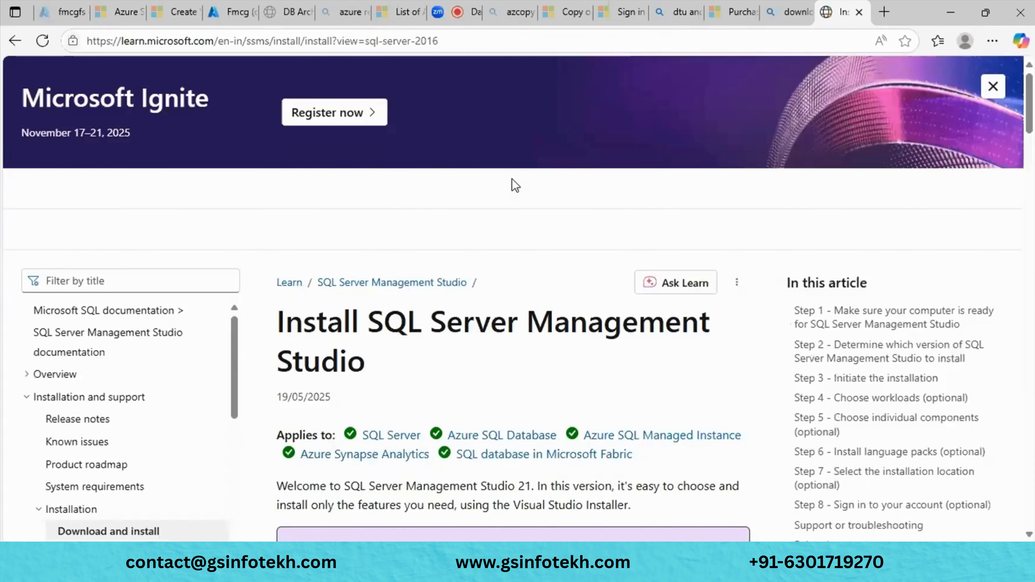
scroll(512, 178, "down", 5)
left_click(13, 42)
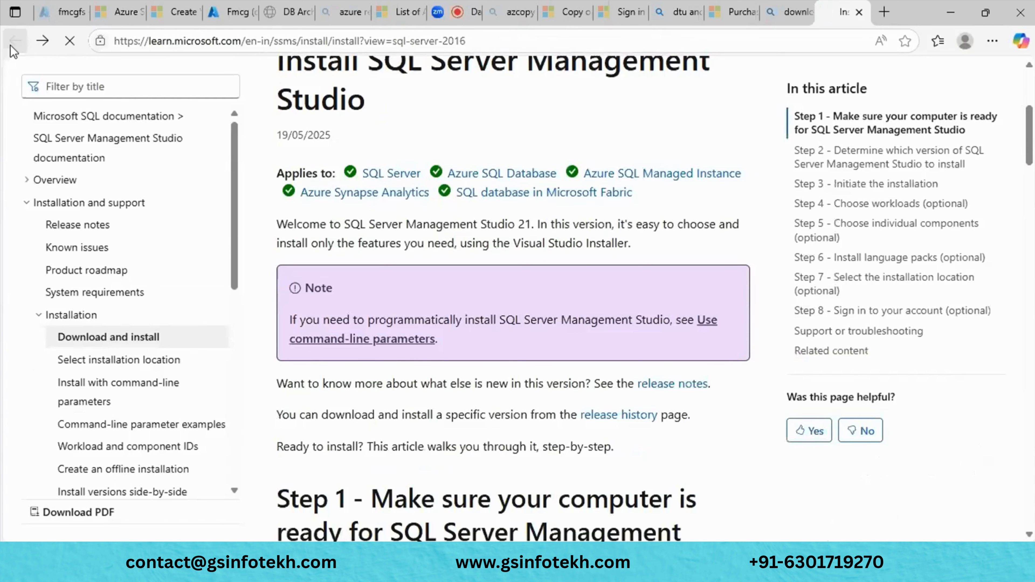
scroll(235, 393, "down", 1)
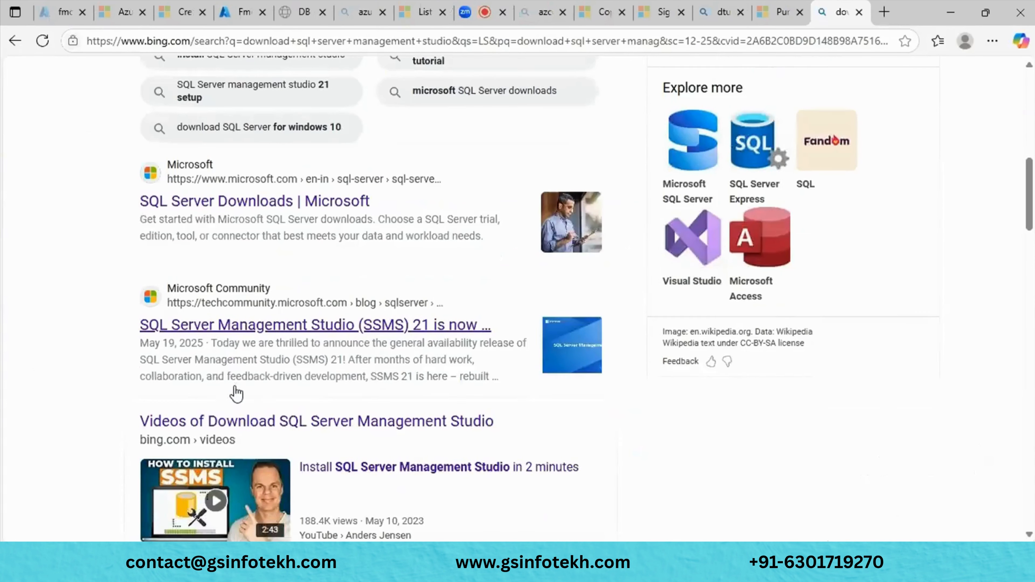
scroll(236, 393, "down", 10)
scroll(236, 394, "up", 1)
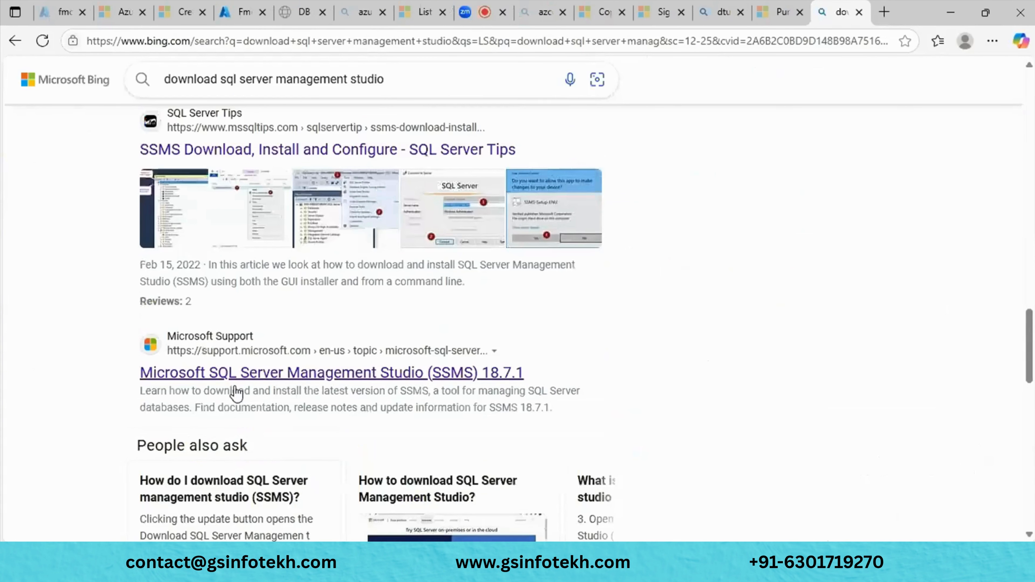
scroll(269, 320, "down", 4)
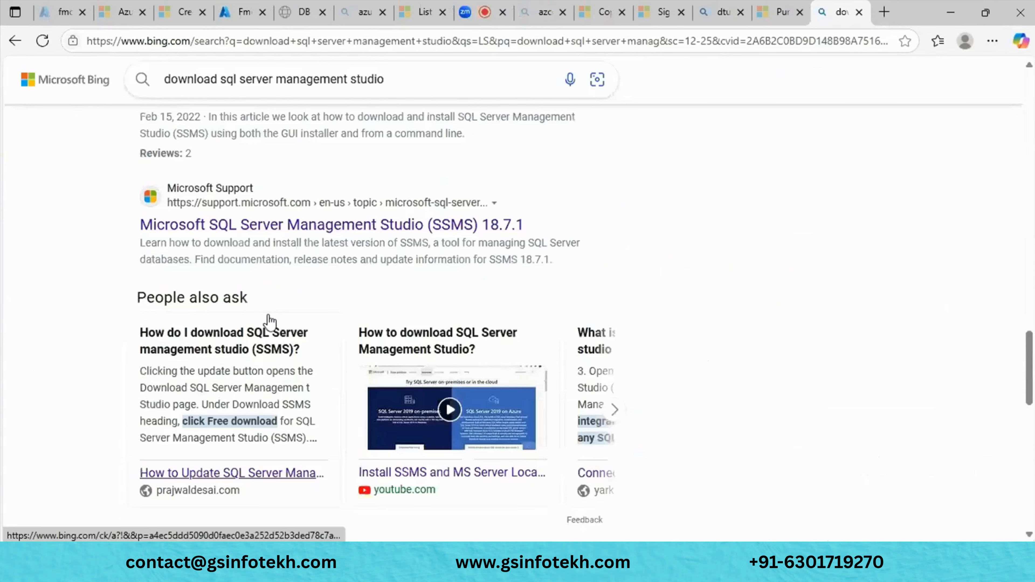
left_click(328, 225)
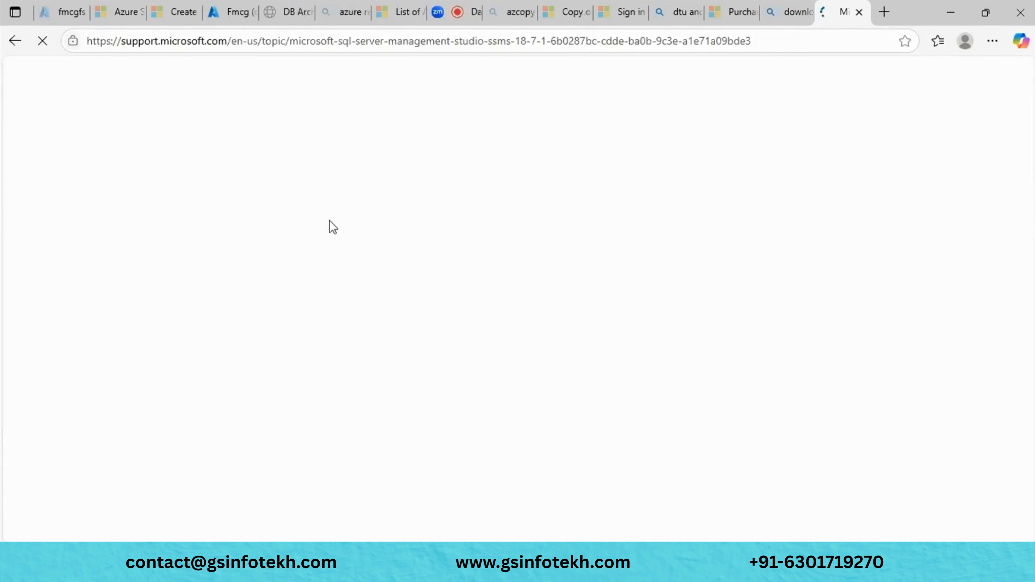
scroll(333, 227, "down", 8)
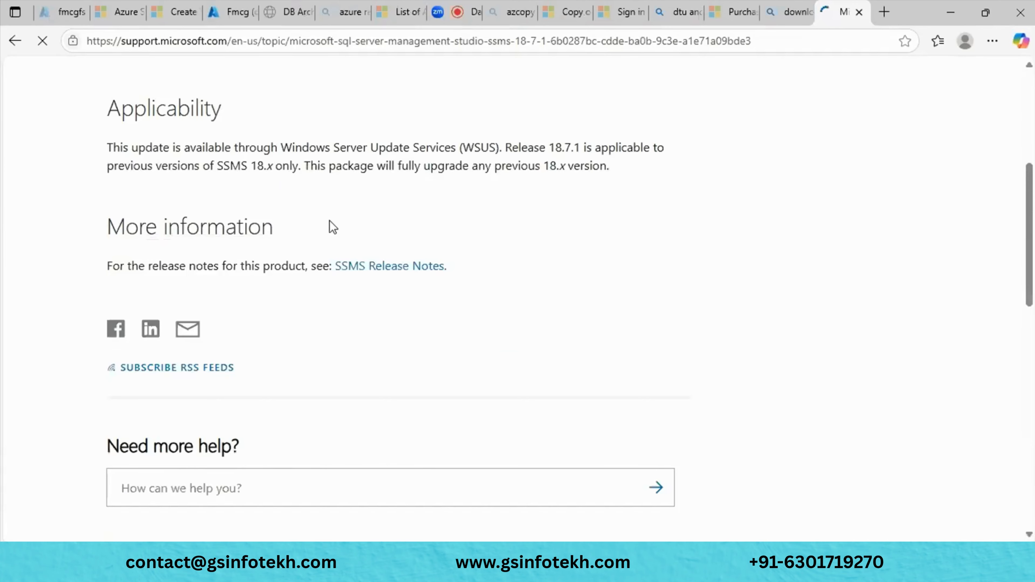
scroll(332, 228, "up", 5)
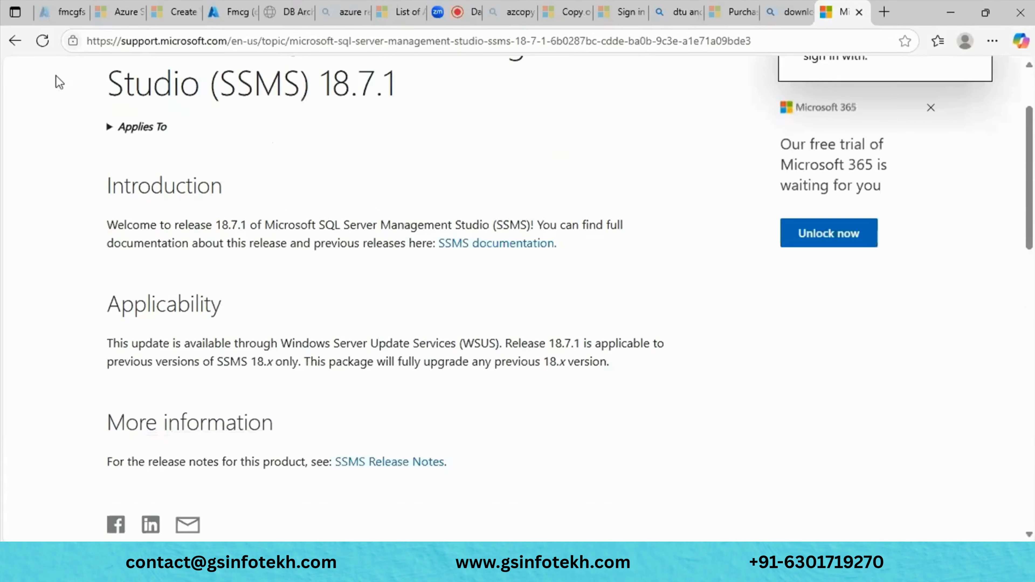
scroll(56, 76, "up", 3)
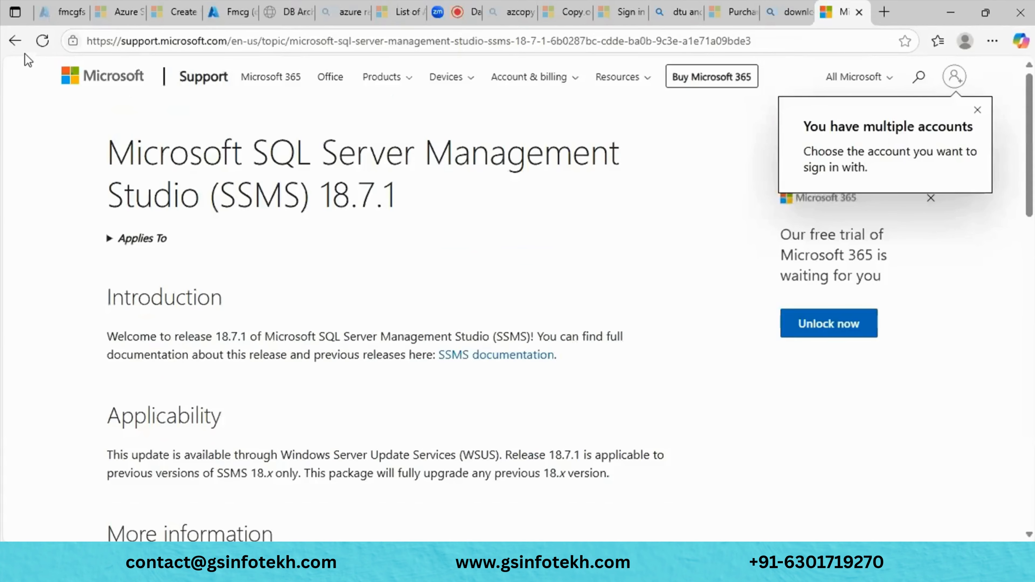
left_click(23, 47)
scroll(357, 318, "down", 5)
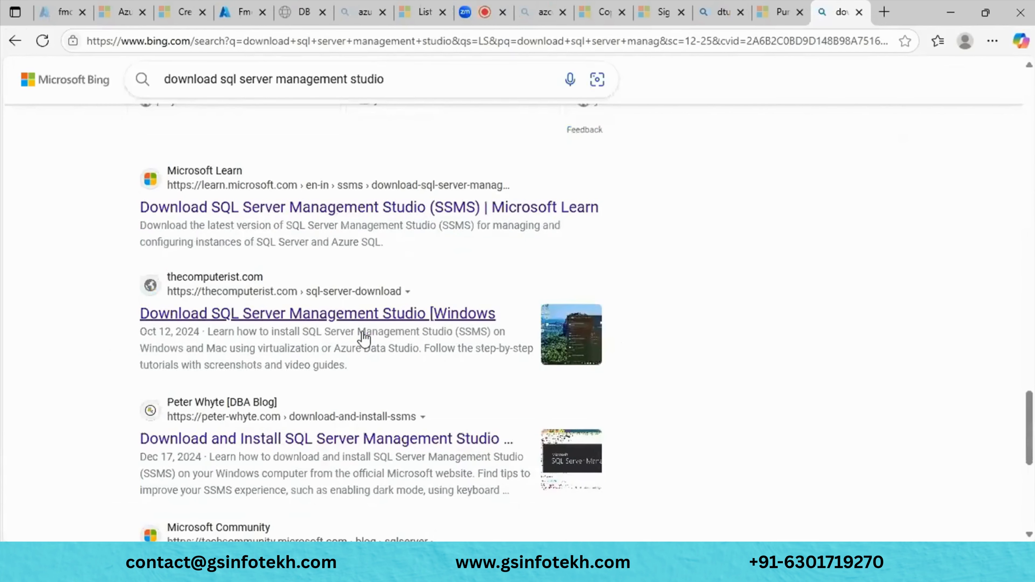
- Open the 'Download SQL Server Management Studio (SSMS) | Microsoft Learn' result and read through its steps
left_click(392, 211)
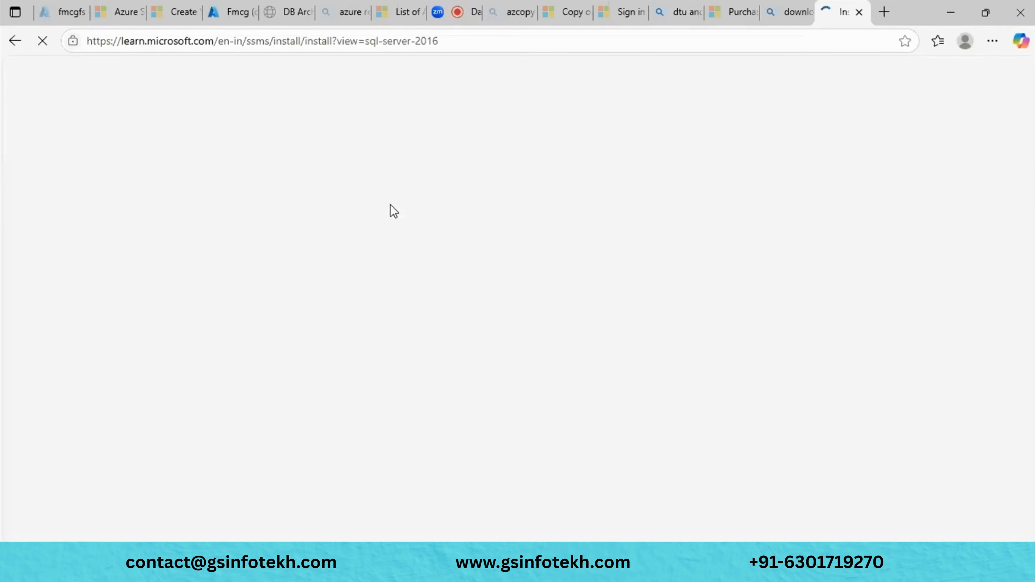
scroll(391, 204, "down", 15)
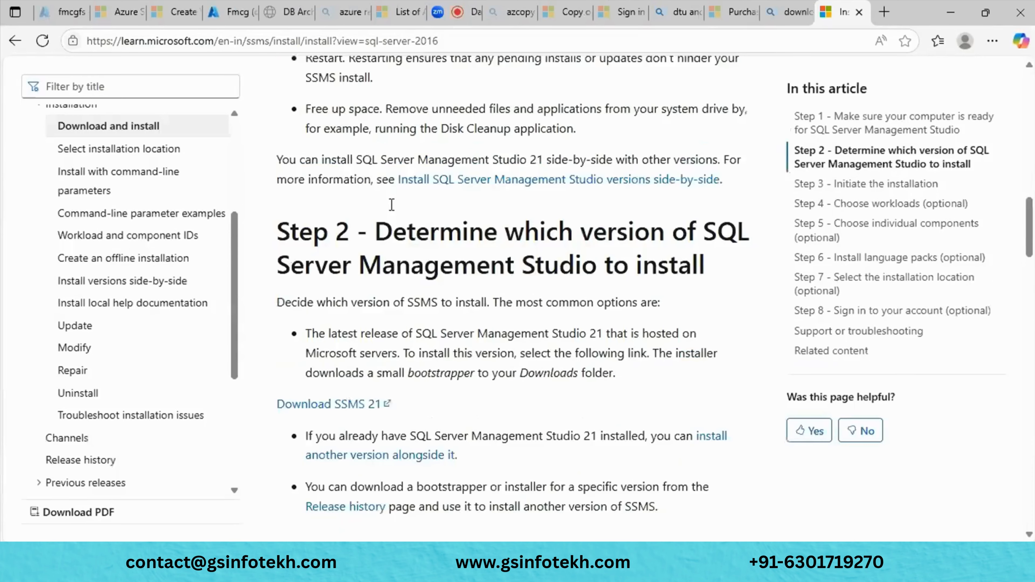
scroll(458, 314, "down", 10)
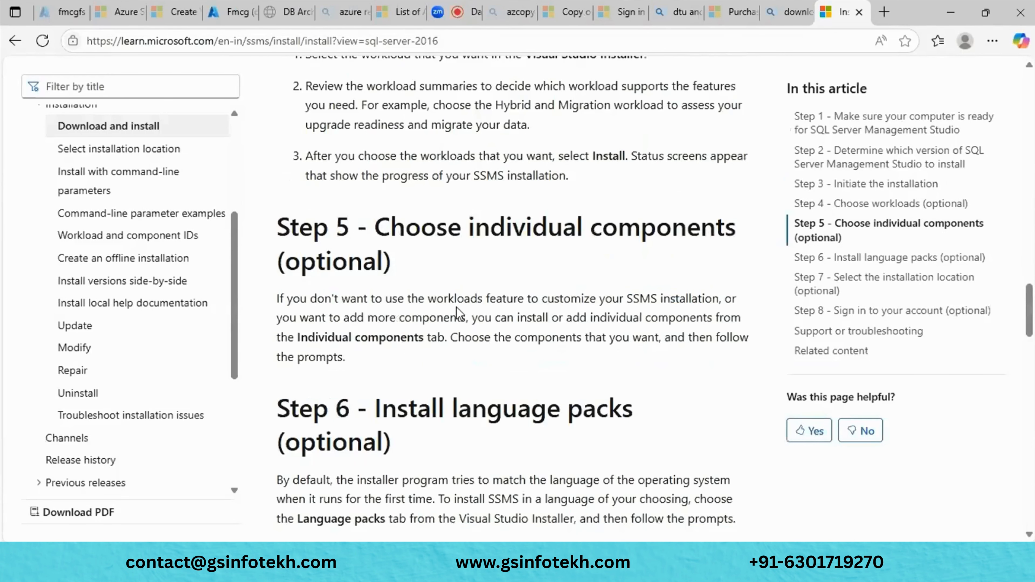
- Search Windows for 'ssms' and launch SQL Server Management Studio 20
mouse_move(289, 566)
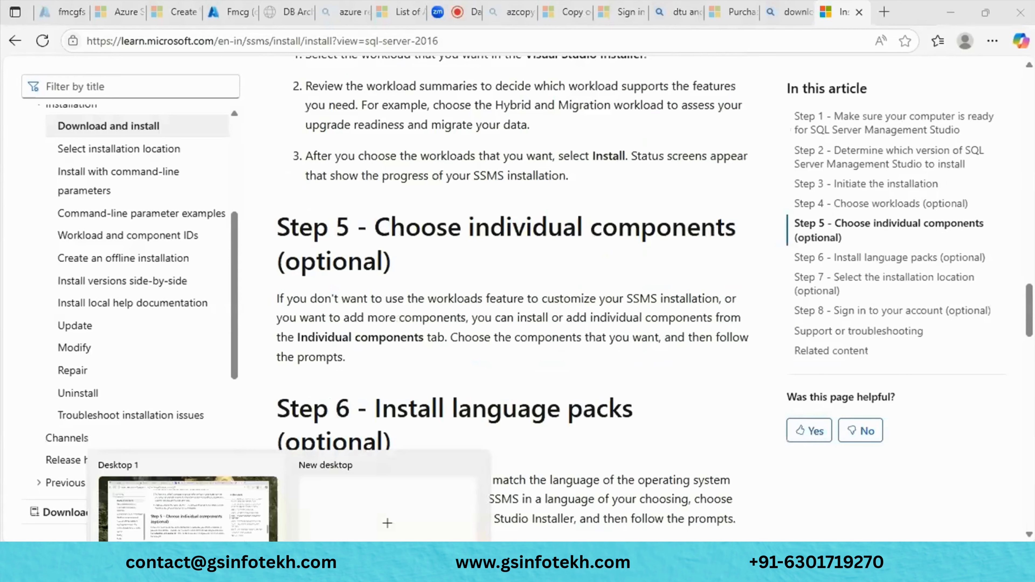
left_click(203, 564)
type("smms")
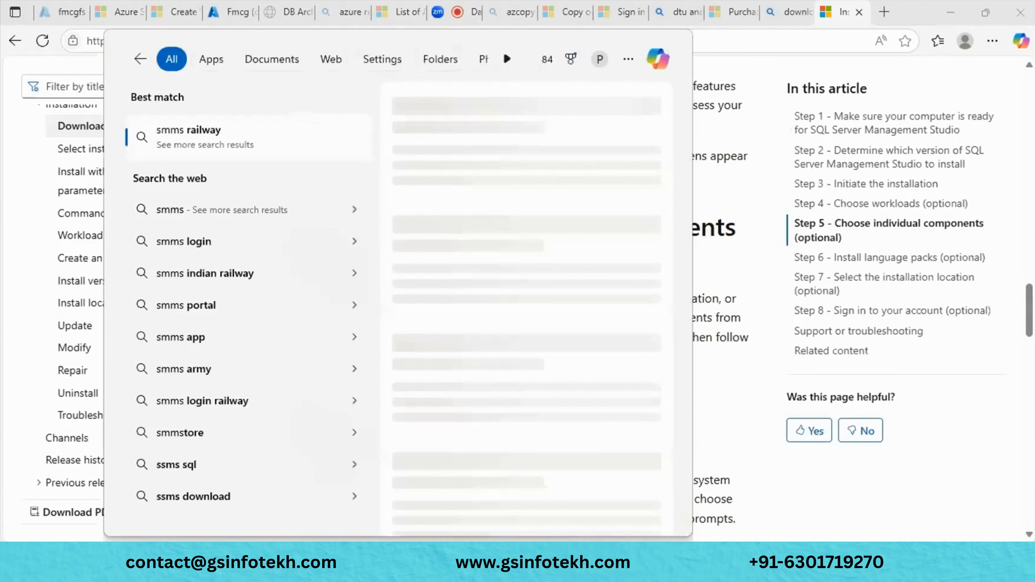
key("BackSpace")
key("BackSpace")
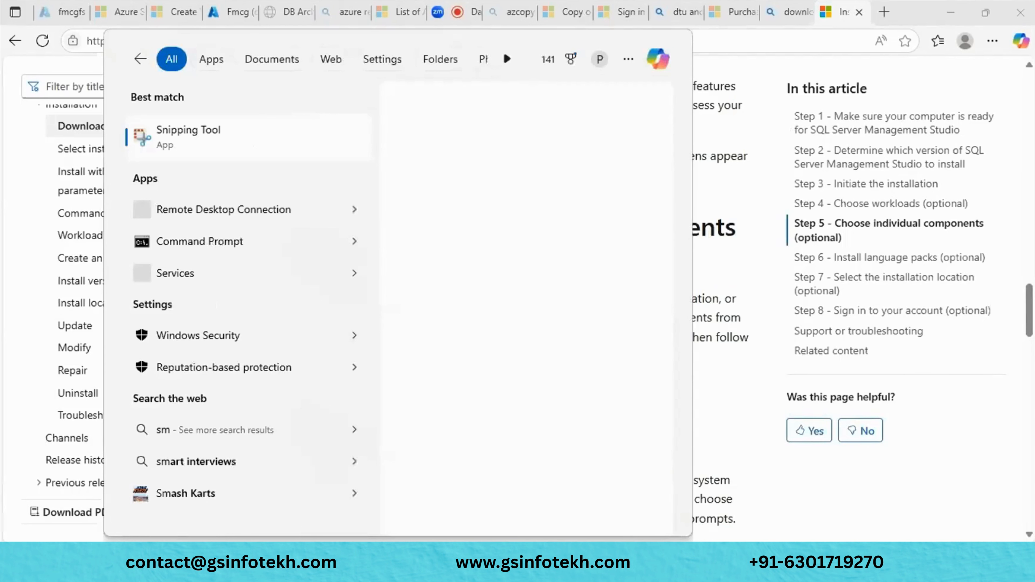
key("BackSpace")
type("sms")
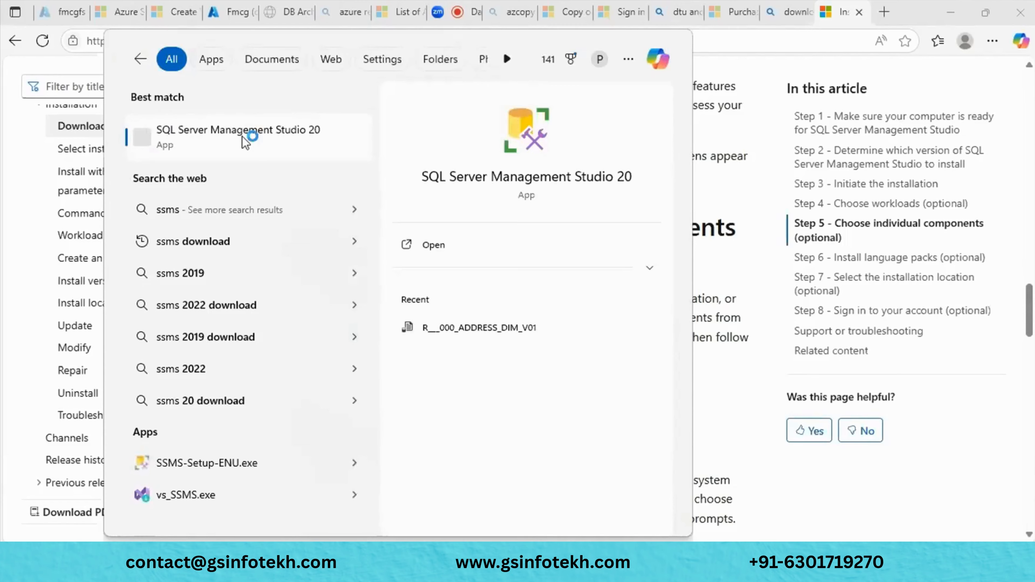
left_click(242, 136)
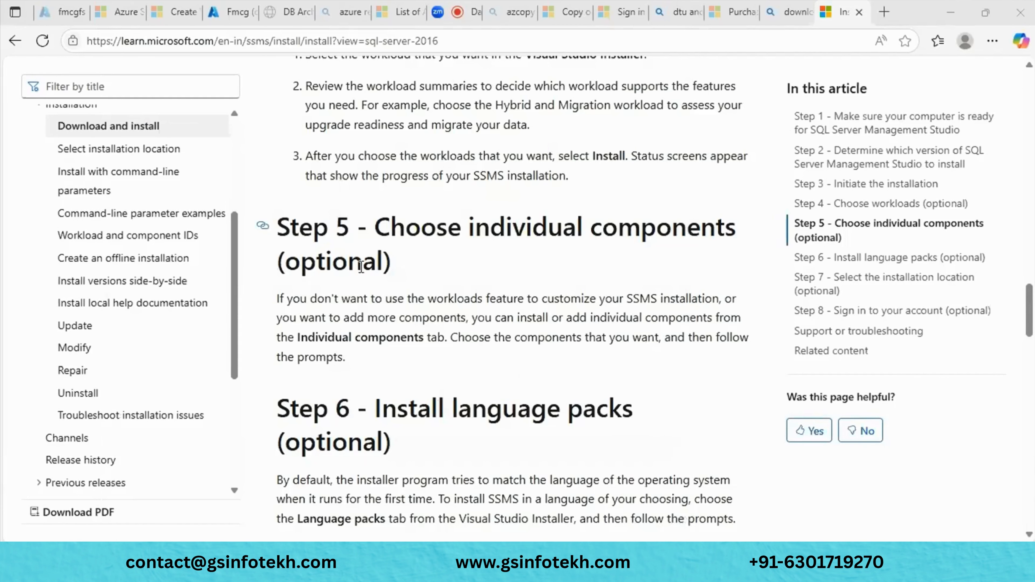
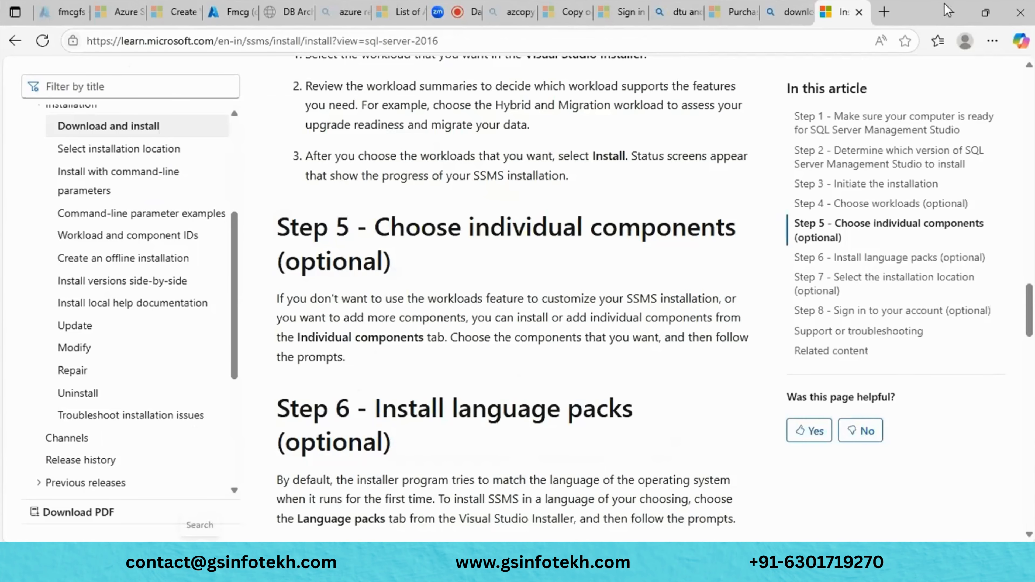
- Minimize the docs, Azure portal, Visual Studio Installer, Notepad++, Paint and PowerPoint windows, returning to the Agenda slide
left_click(951, 13)
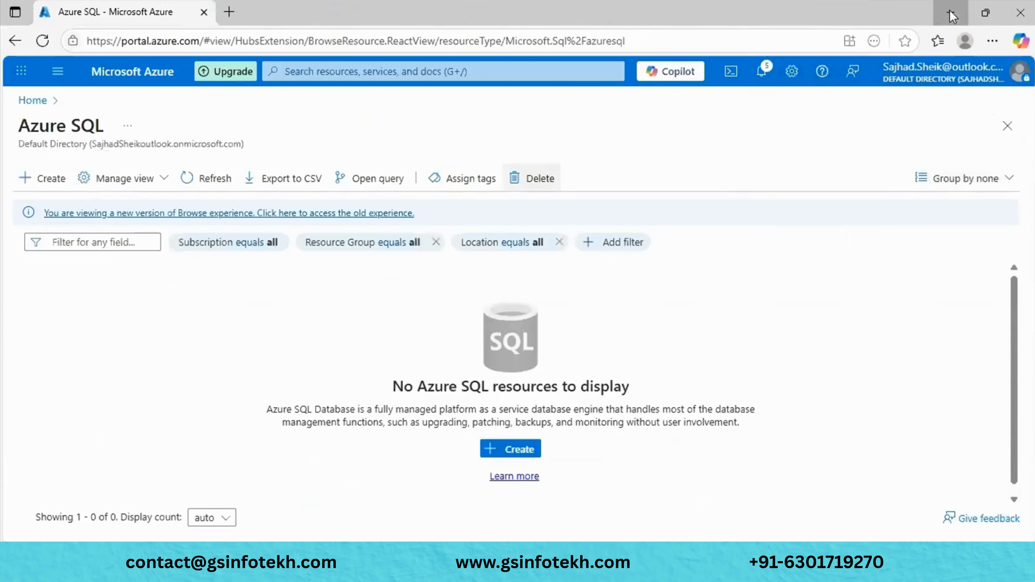
left_click(952, 14)
left_click(953, 15)
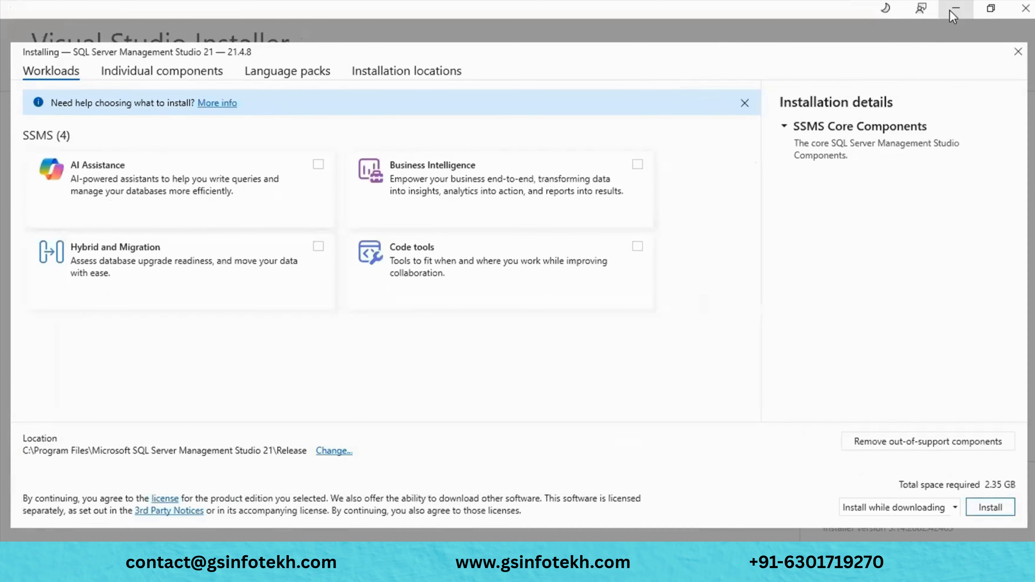
left_click(951, 13)
left_click(951, 12)
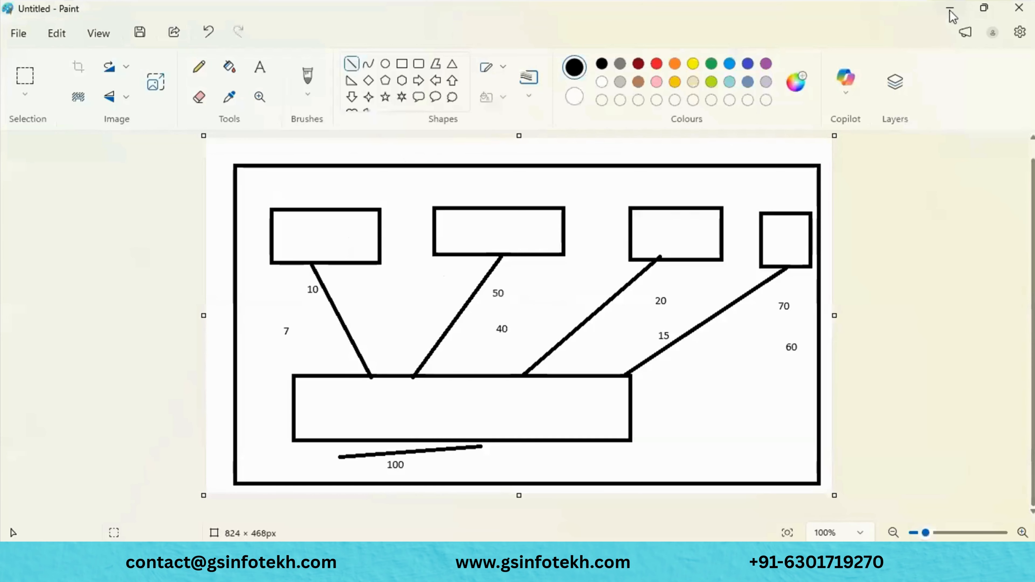
left_click(951, 14)
left_click(951, 17)
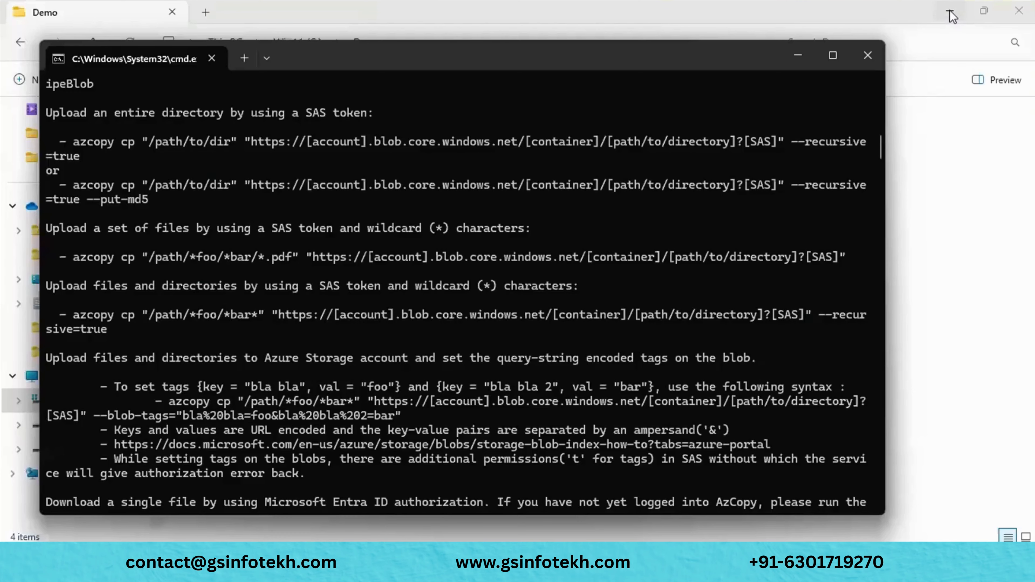
key("alt+Tab")
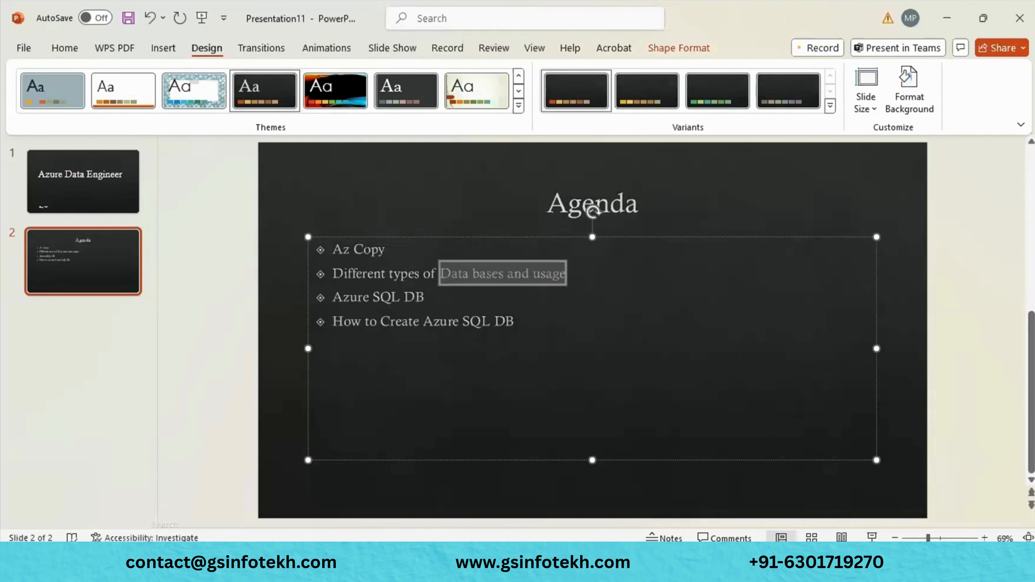
- Search Start for 'ss', then switch to the already-open SSMS Connect to Server window
left_click(165, 558)
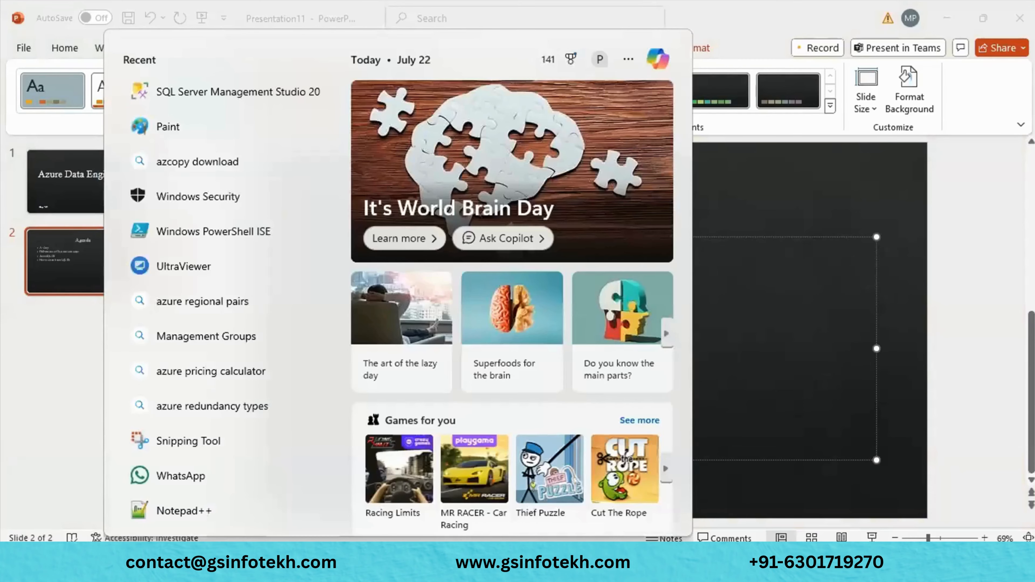
type("ss")
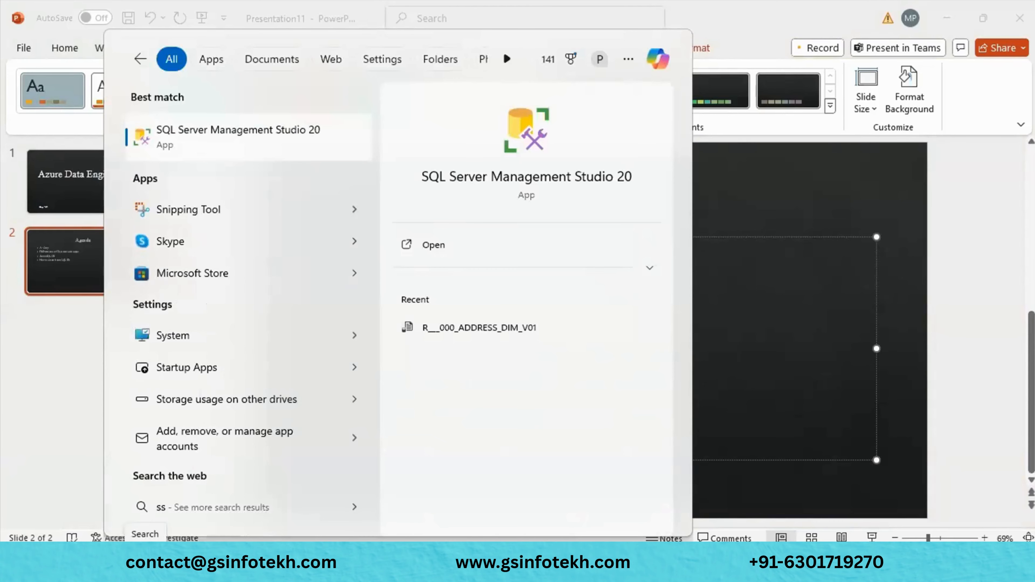
key("Return")
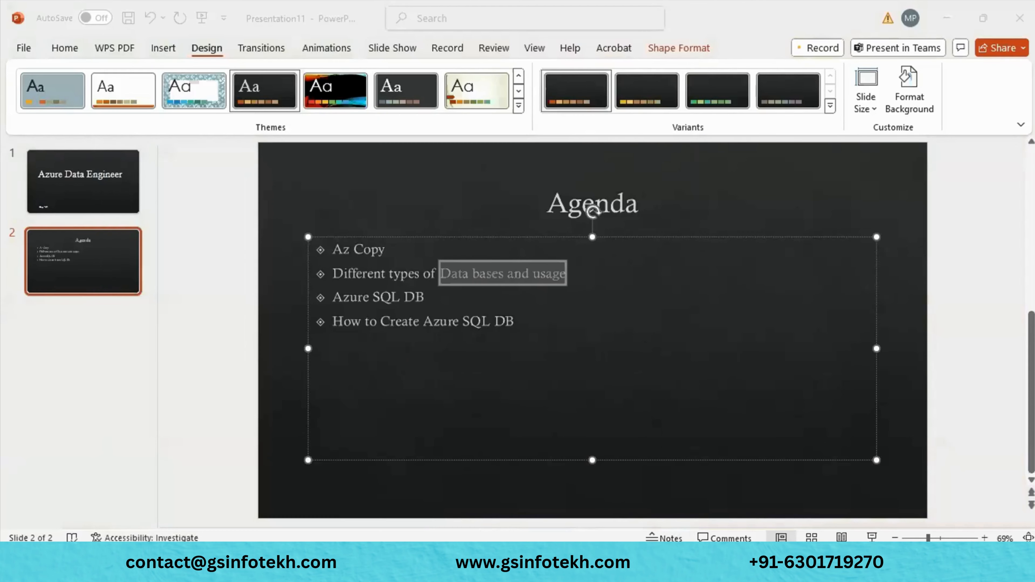
mouse_move(757, 565)
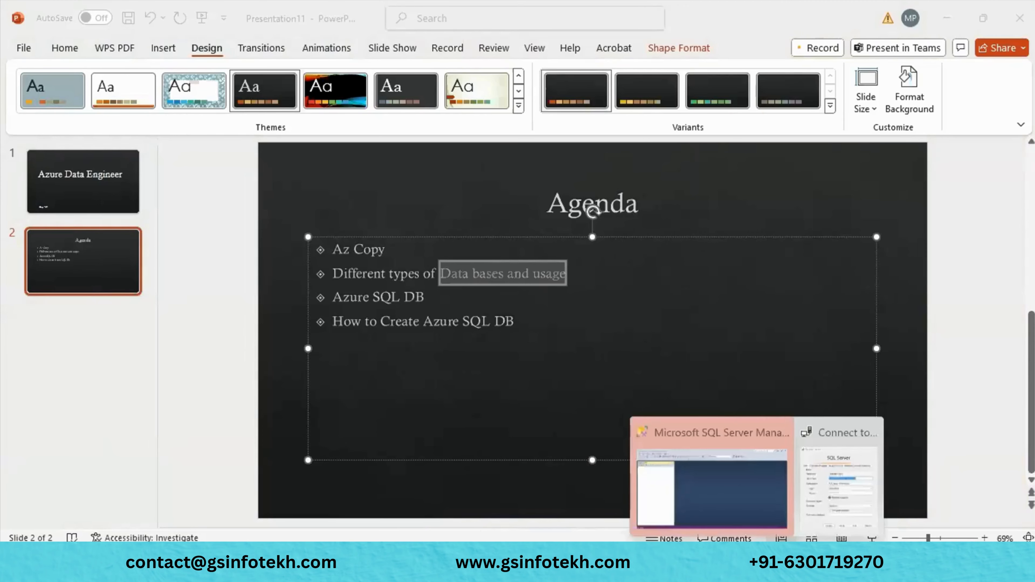
left_click(735, 513)
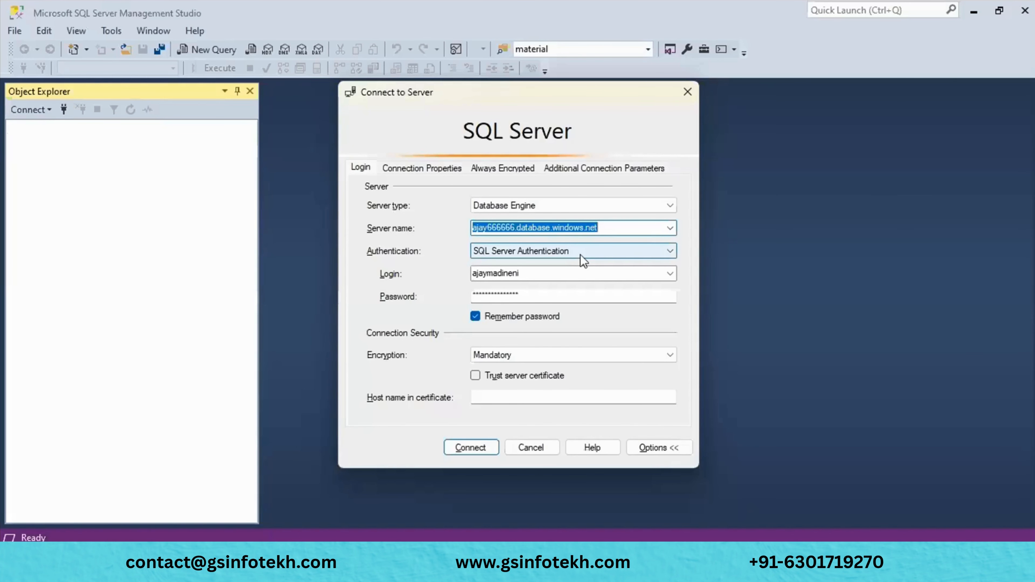
key("alt+Tab")
key("alt+Tab")
key("alt+Tab")
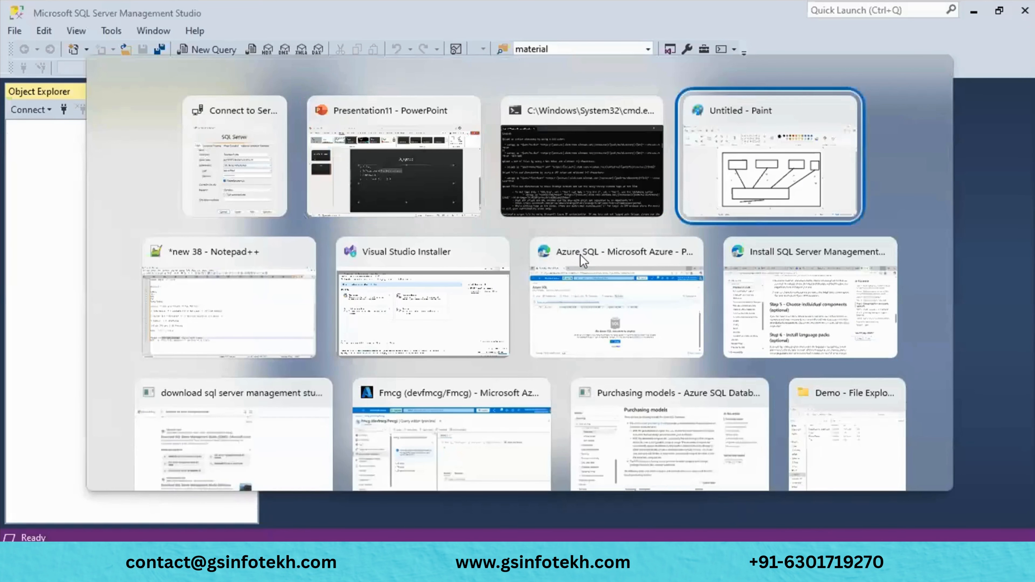
key("alt+Tab")
key("alt+Tab")
key("alt+Tab")
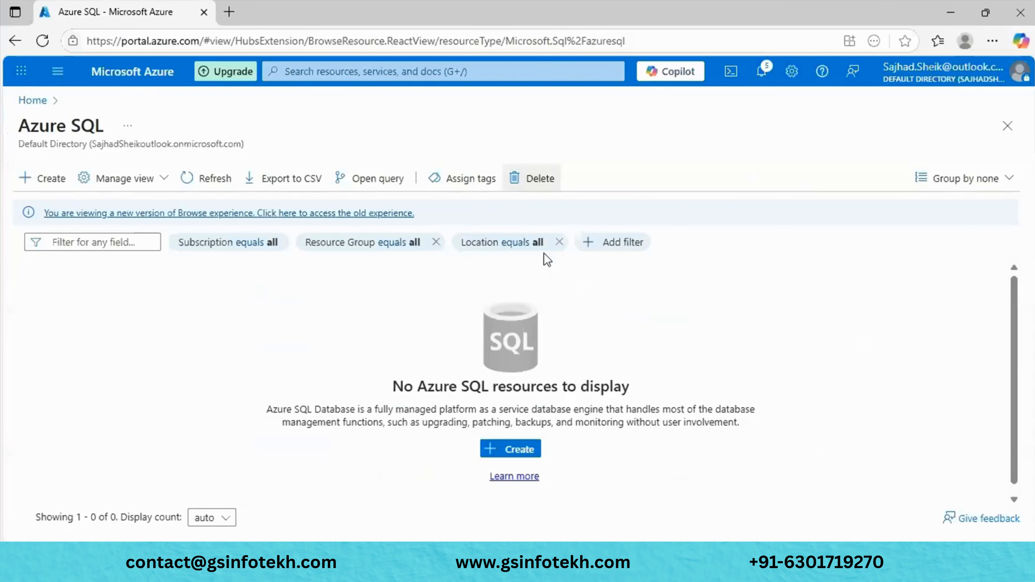
- Discard the portal's query edits and copy the Fmcg server name devfmcg.database.windows.net
key("alt+Tab")
key("alt+Tab")
key("alt+Tab")
key("alt+Tab")
key("alt+Tab")
key("alt+Tab")
key("alt+Tab")
key("alt+Tab")
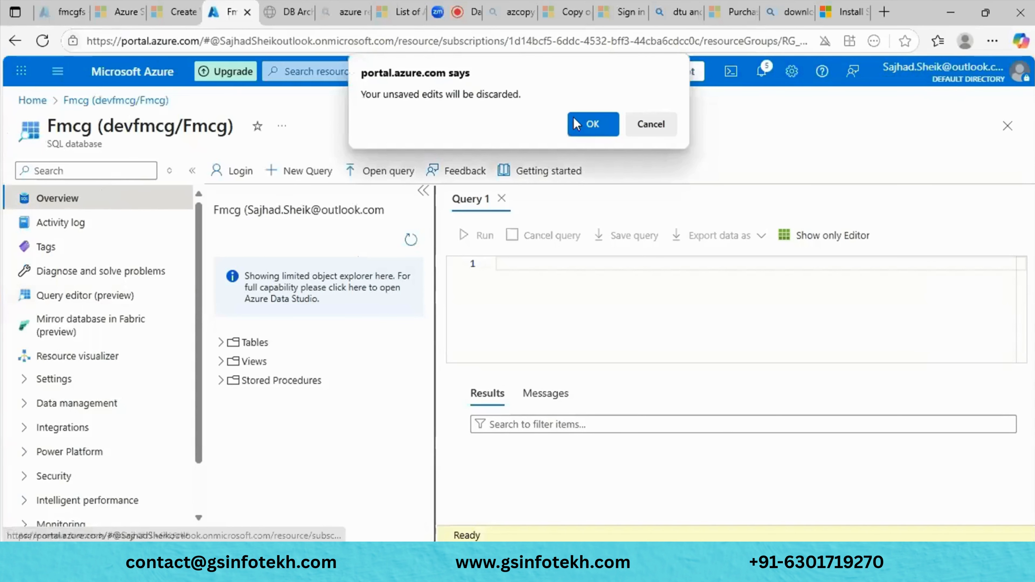
left_click(576, 124)
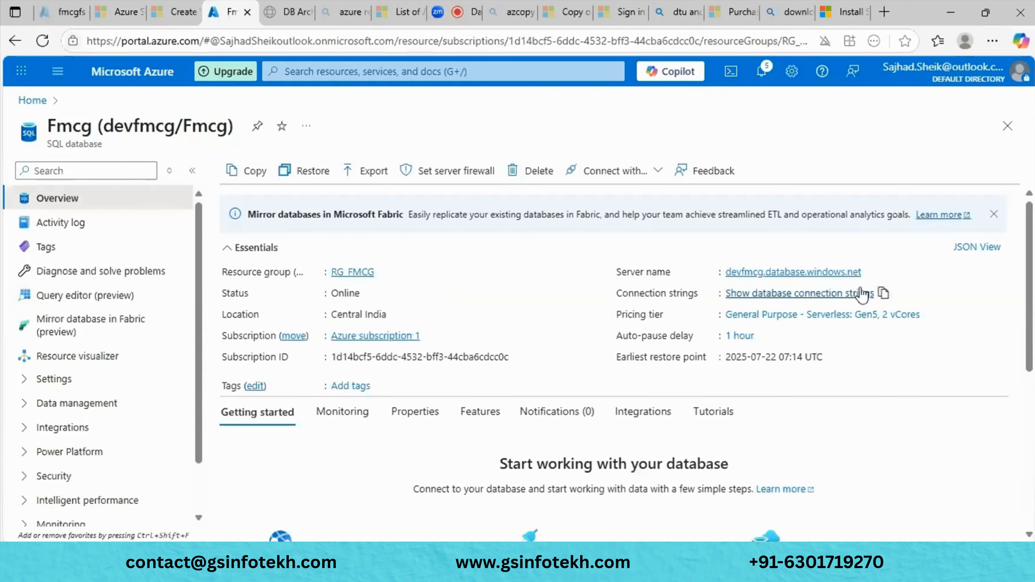
left_click(870, 272)
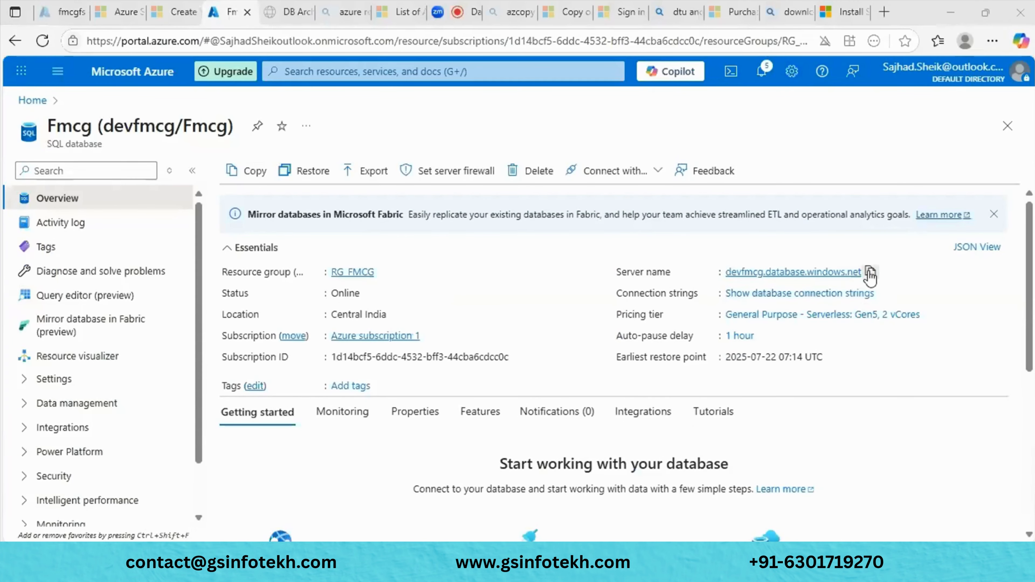
key("alt+Tab")
key("alt+Tab")
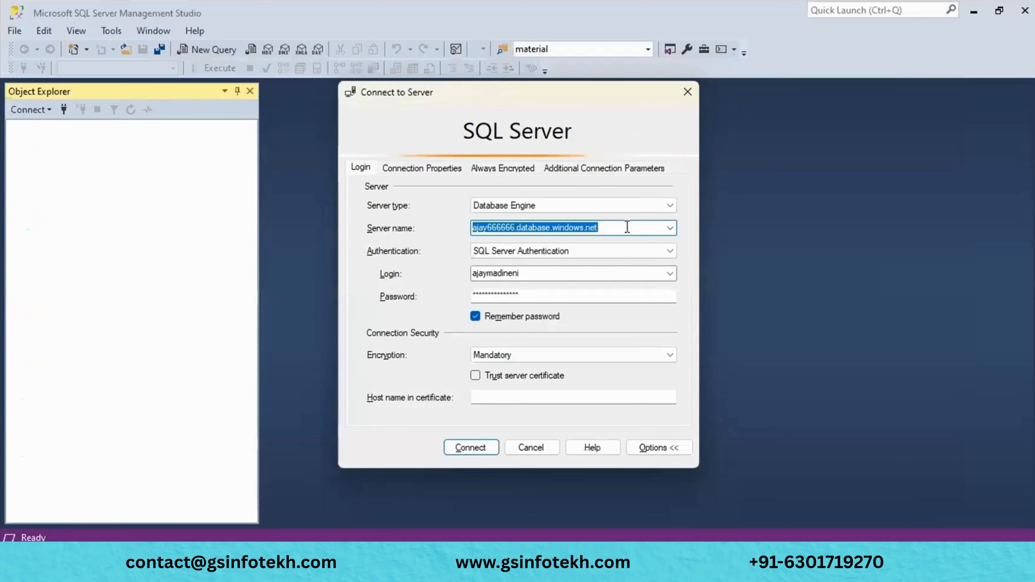
- Paste devfmcg.database.windows.net as the server name and copy the SQL admin login from the portal's query editor
key("ctrl+v")
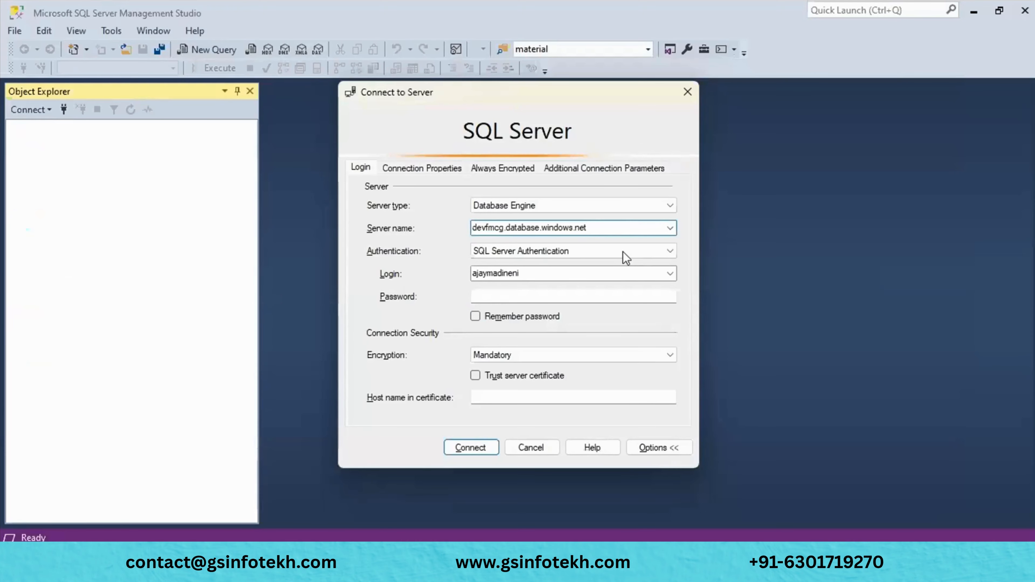
left_click(561, 274)
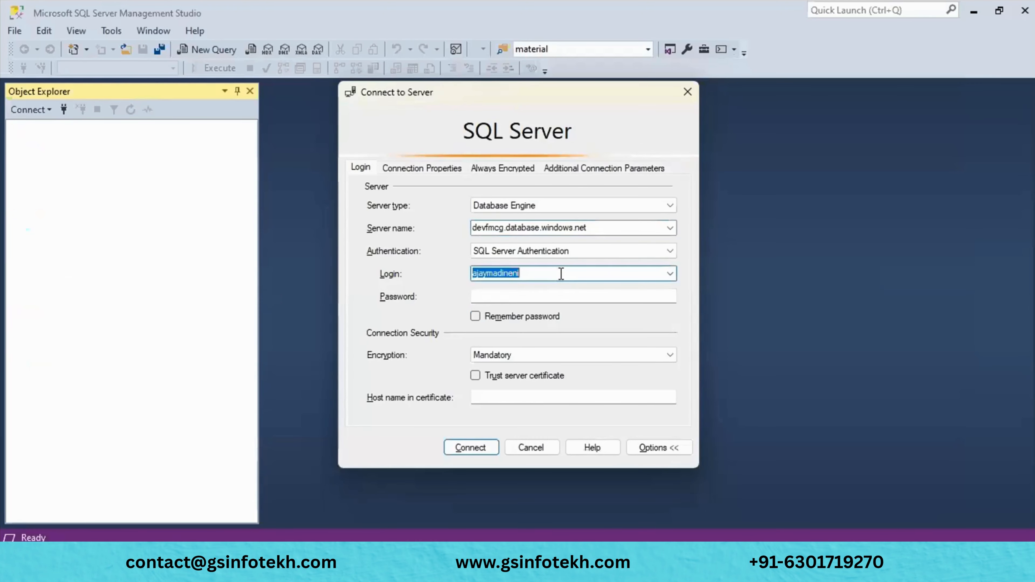
key("alt+Tab")
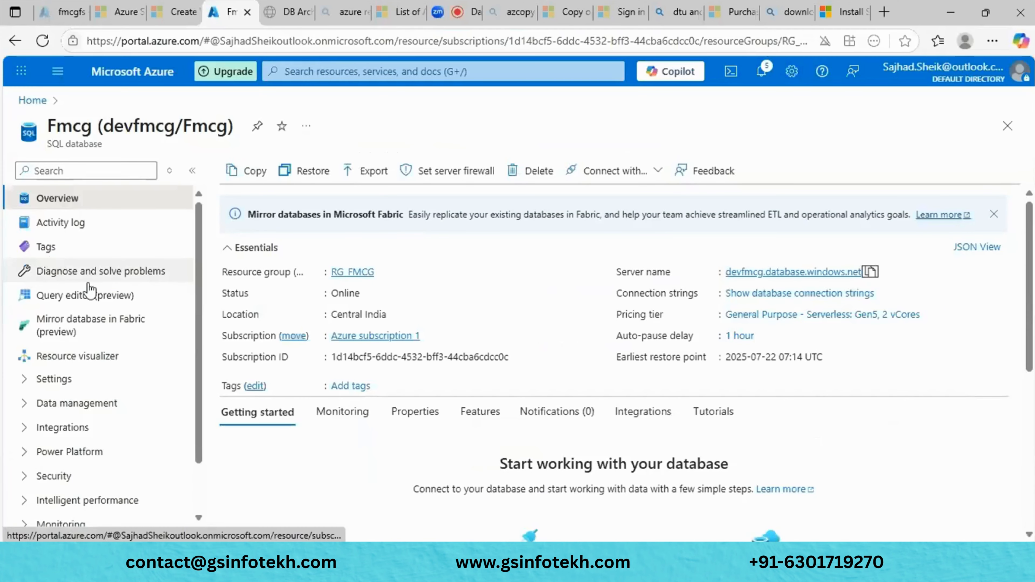
left_click(90, 295)
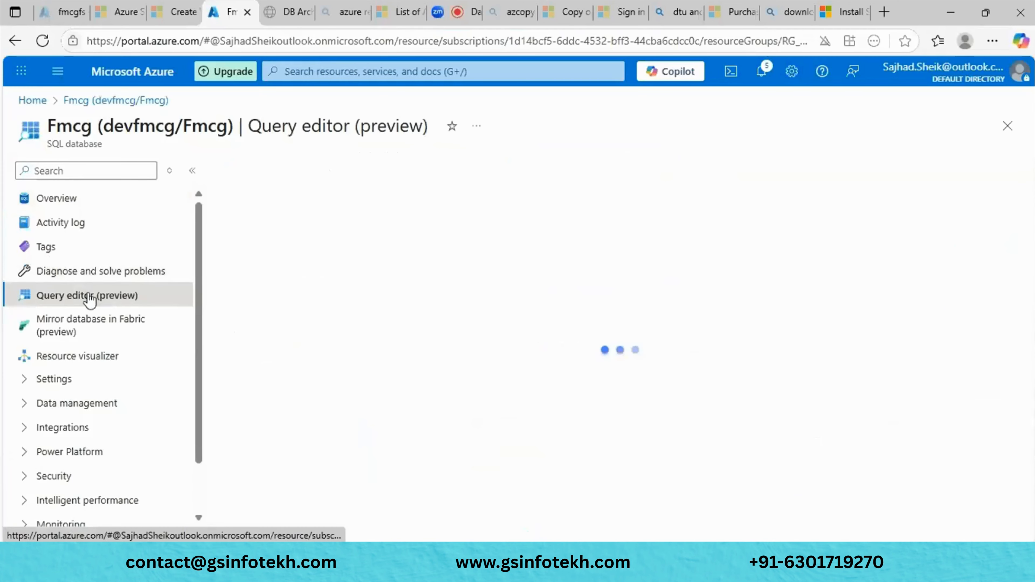
double_click(498, 395)
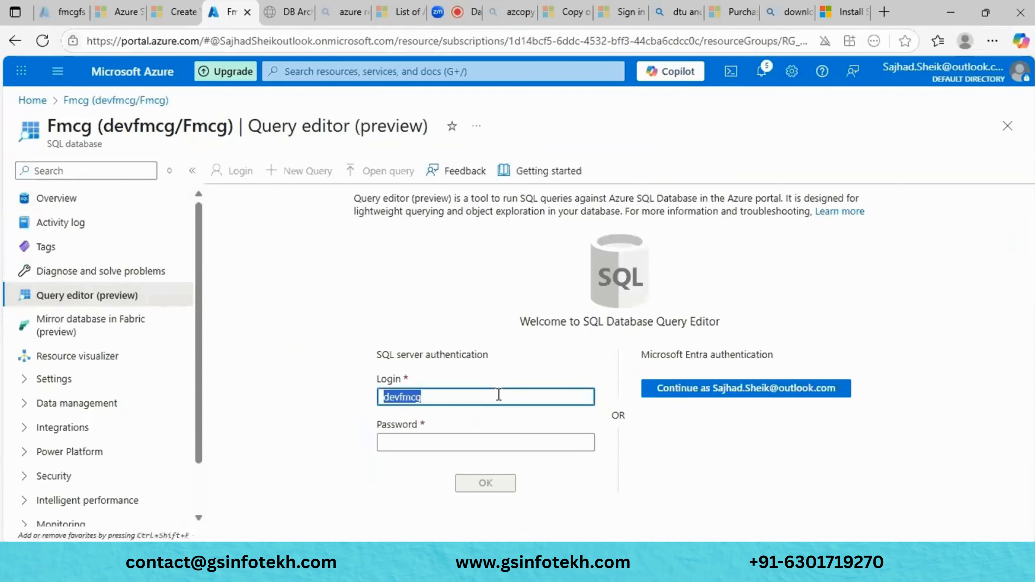
key("alt+Tab")
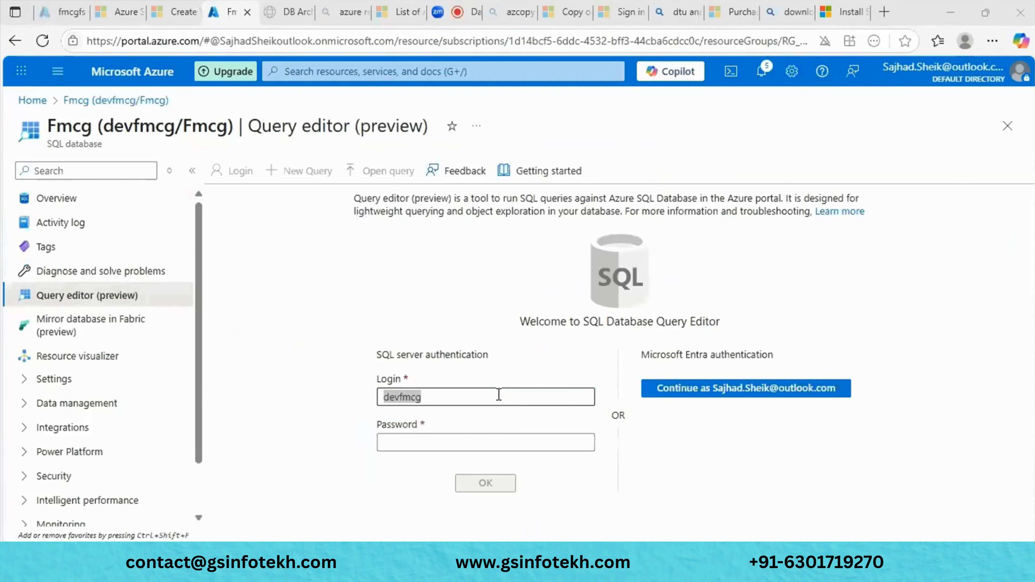
key("alt+Tab")
key("alt+Tab")
key("Escape")
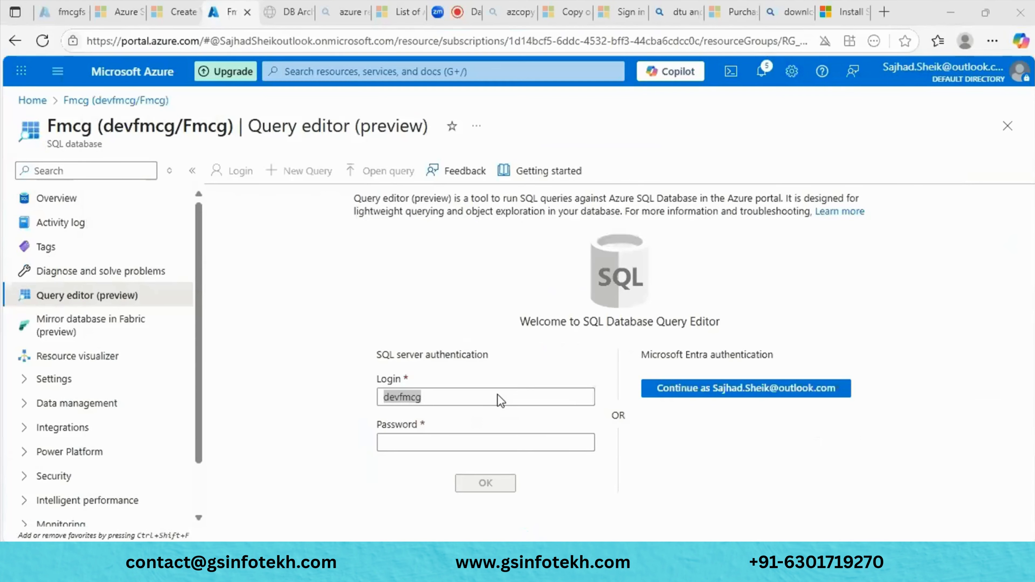
key("alt+Tab")
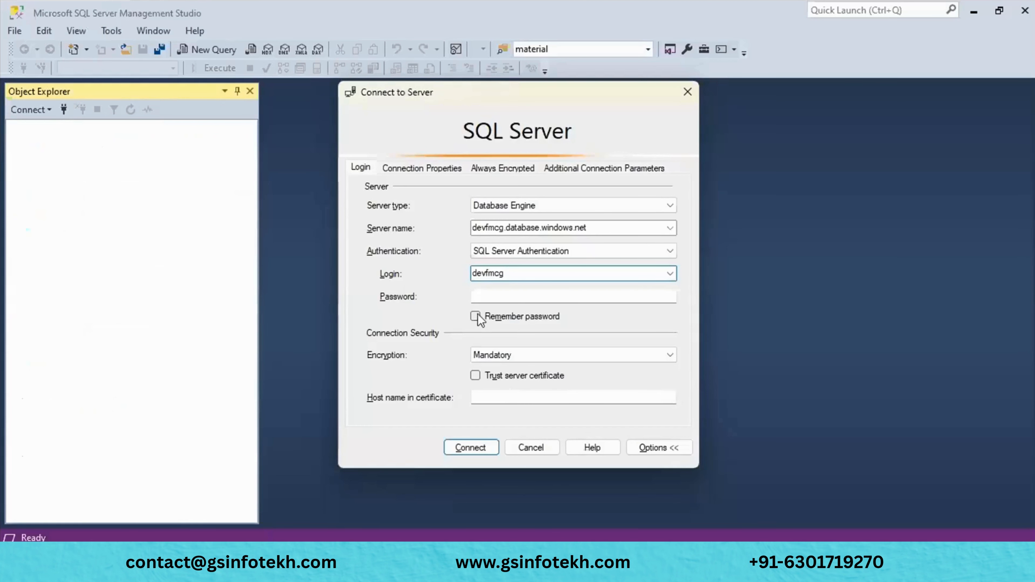
- Enter the login's password, tick Remember password, and connect to the server
left_click(488, 294)
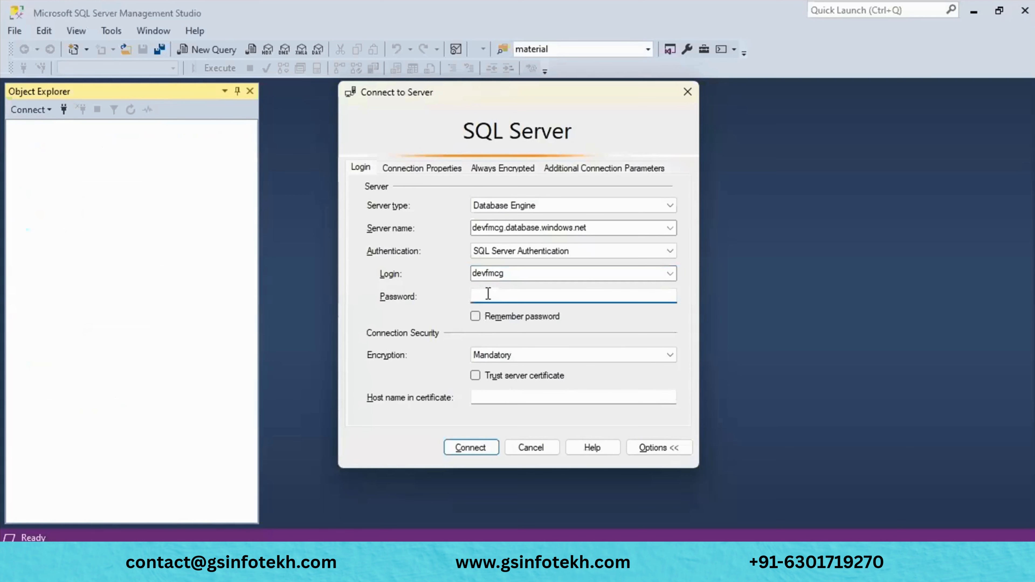
type("******")
key("ctrl+a")
key("BackSpace")
type("**********")
left_click(475, 317)
left_click(472, 448)
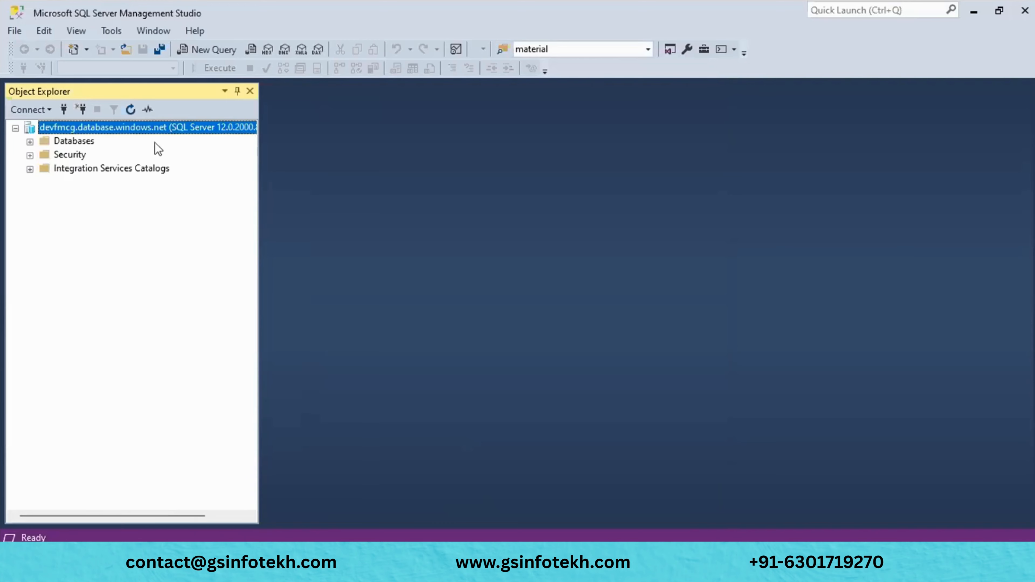
- Expand Databases > Fmcg > Tables, widen Object Explorer, select SalesLT.Address and start a new query
left_click(30, 142)
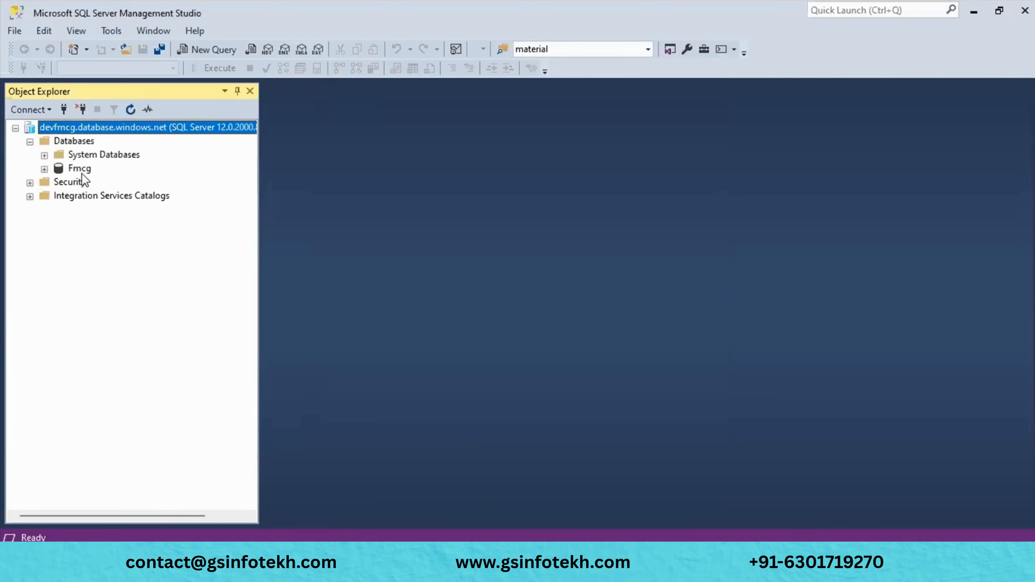
left_click(44, 169)
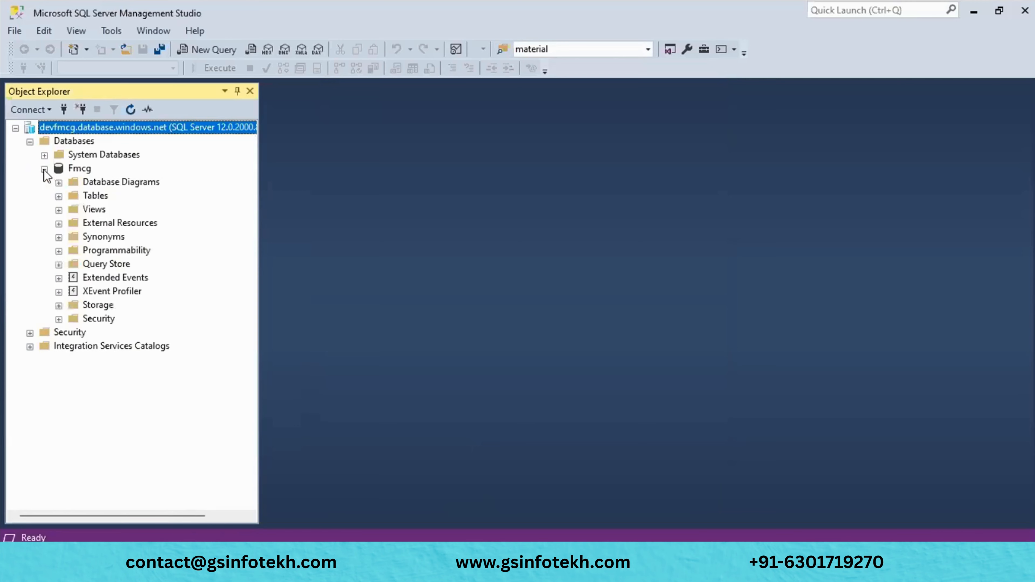
left_click(59, 197)
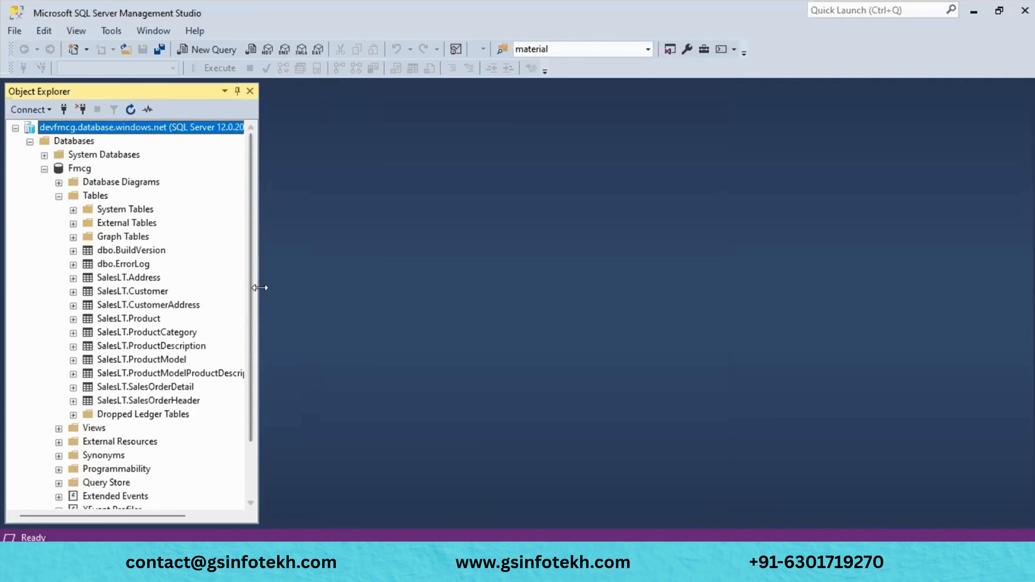
left_click_drag(259, 288, 385, 300)
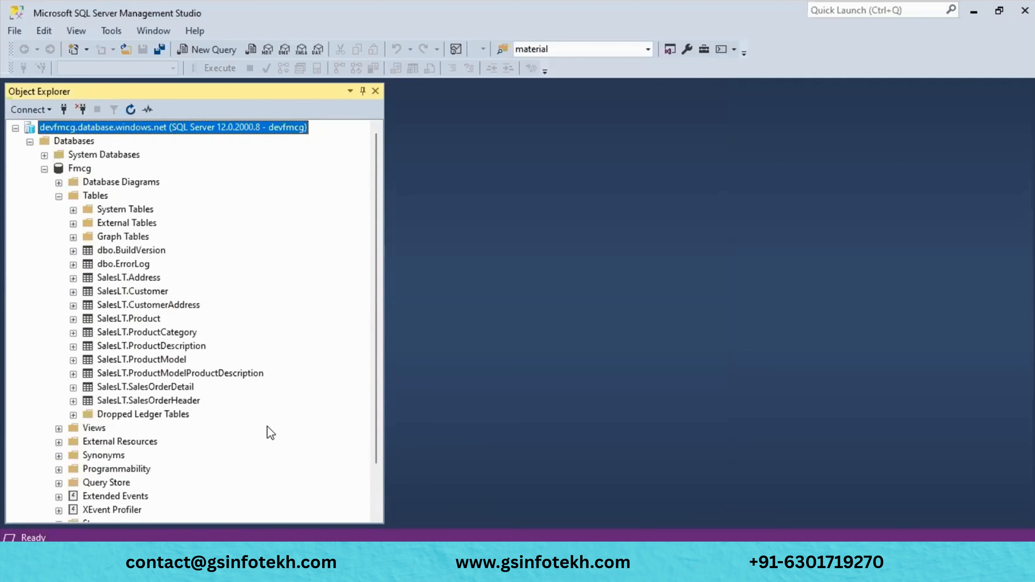
left_click(128, 279)
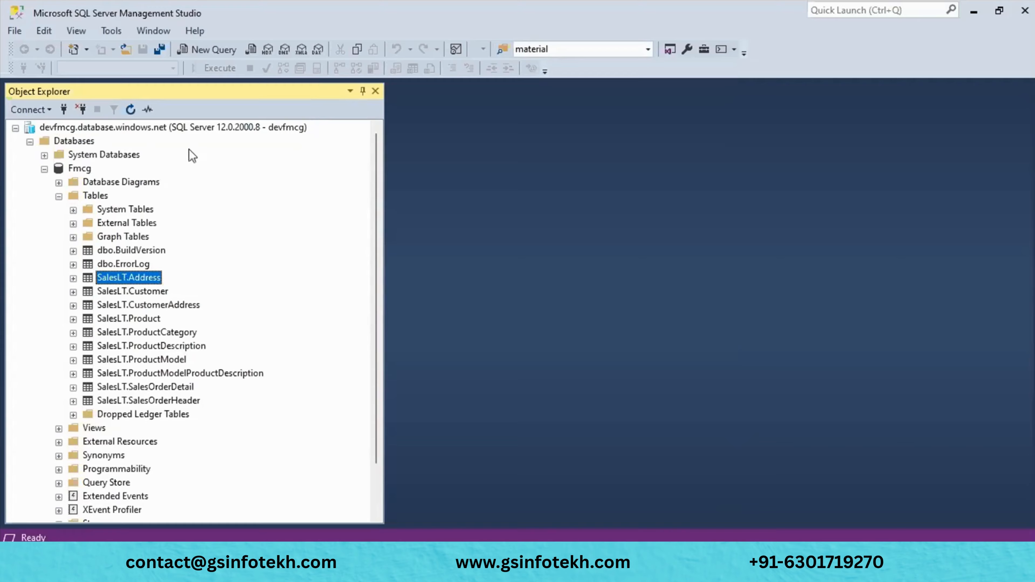
left_click(205, 50)
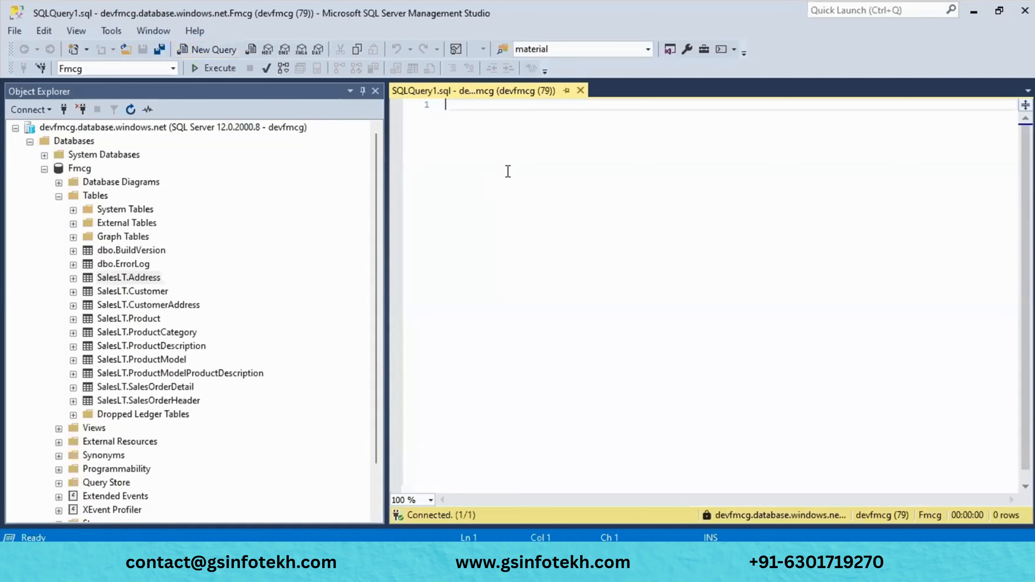
- Run Select * from [SalesLT].[Address] and scroll through the 450 returned rows
type("Se")
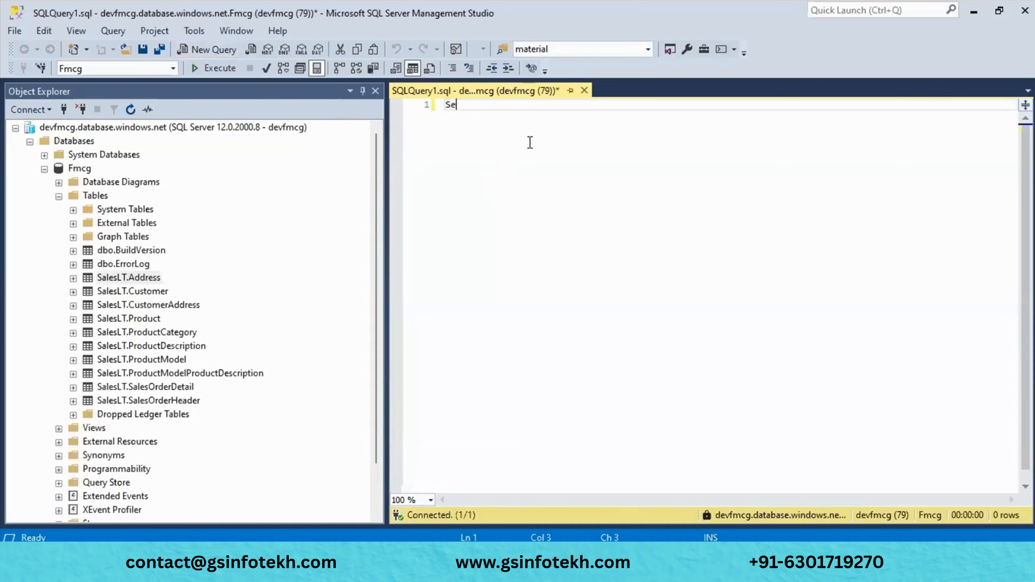
type("lect * from")
type("[SalesLT].[Address]")
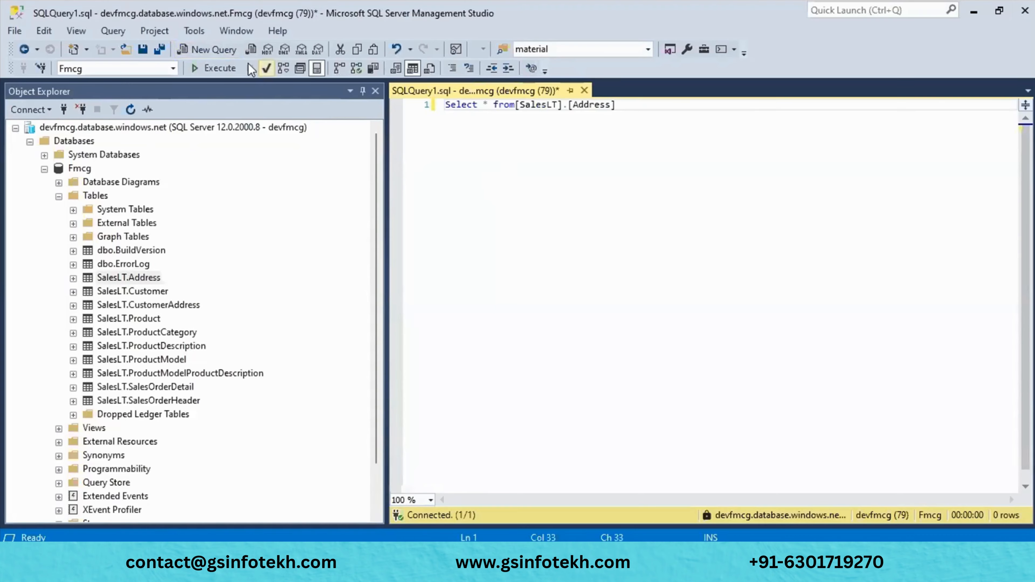
left_click(216, 68)
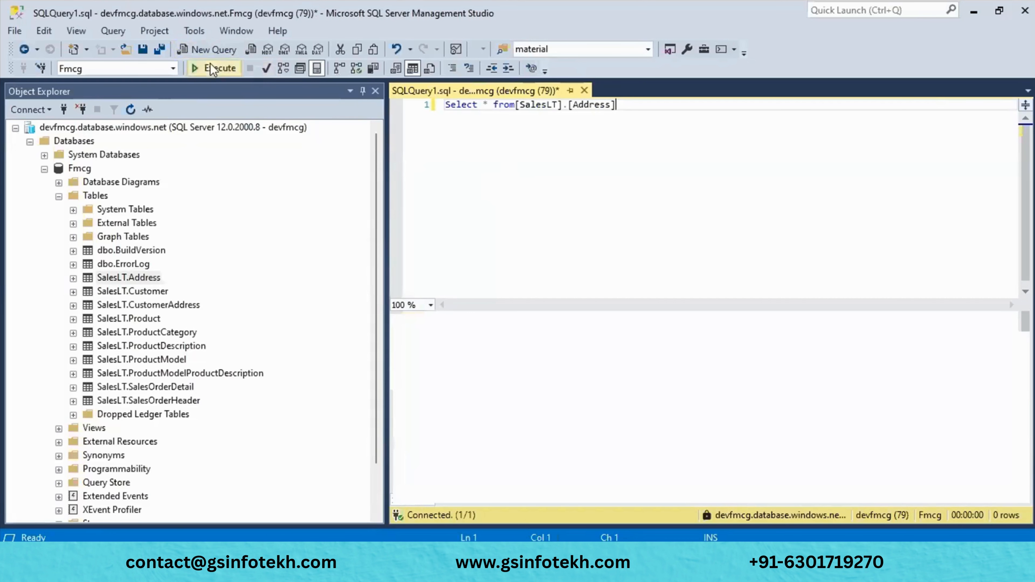
scroll(552, 400, "down", 7)
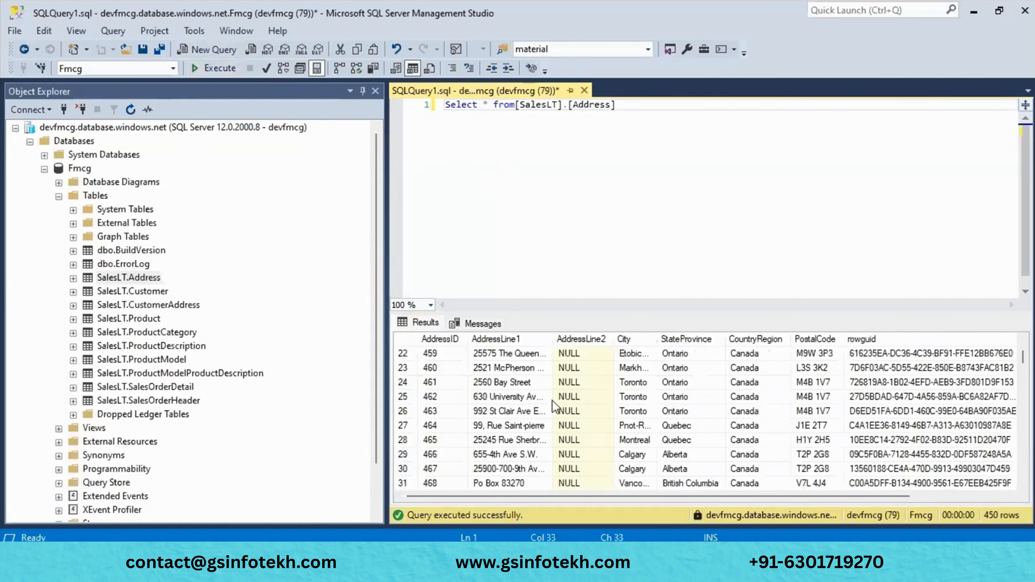
scroll(552, 401, "down", 19)
scroll(552, 401, "down", 20)
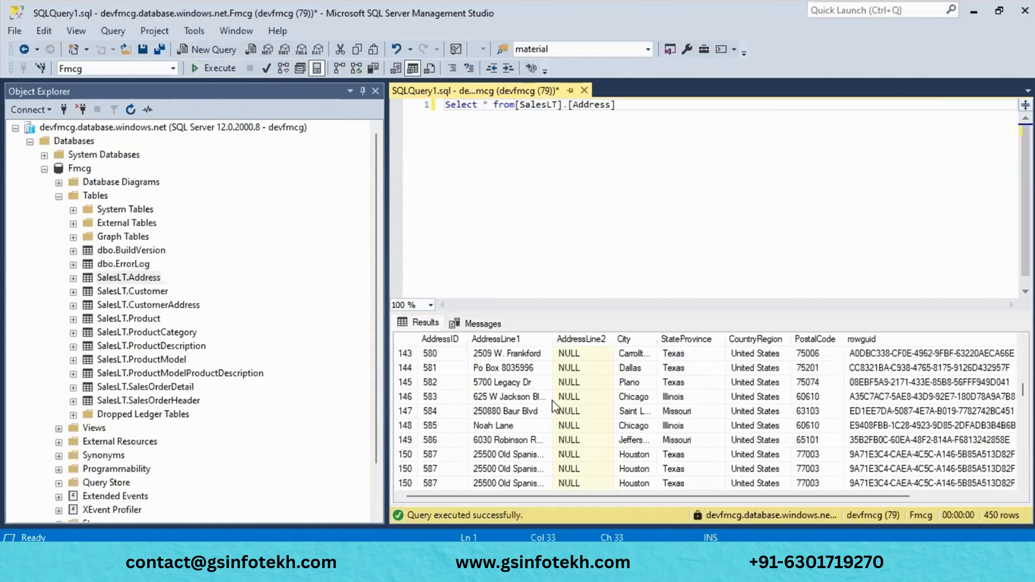
scroll(563, 353, "down", 2)
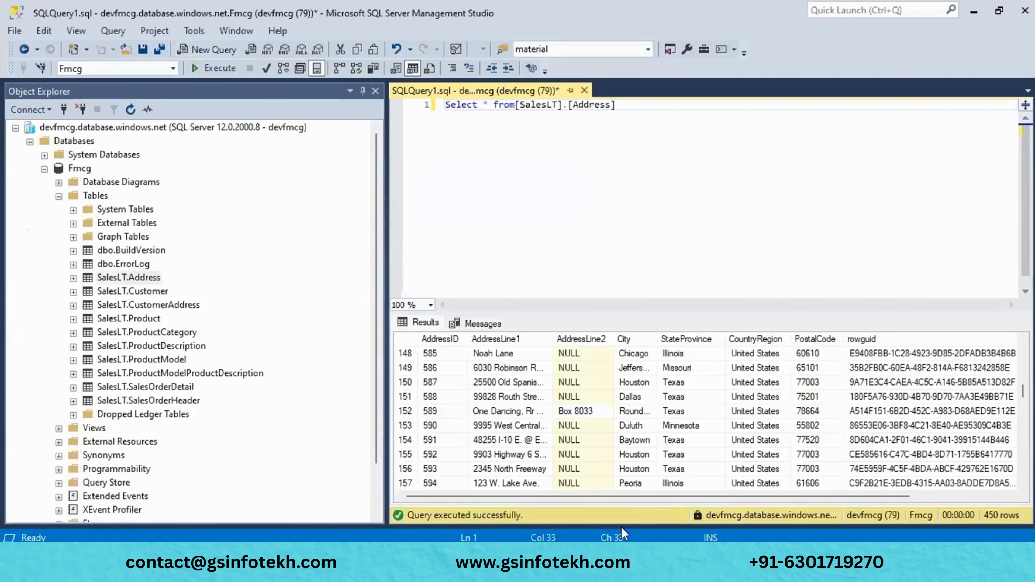
- Cycle through the Edge windows, minimise the browser and SSMS, and bring up the Install SSMS docs page
mouse_move(322, 560)
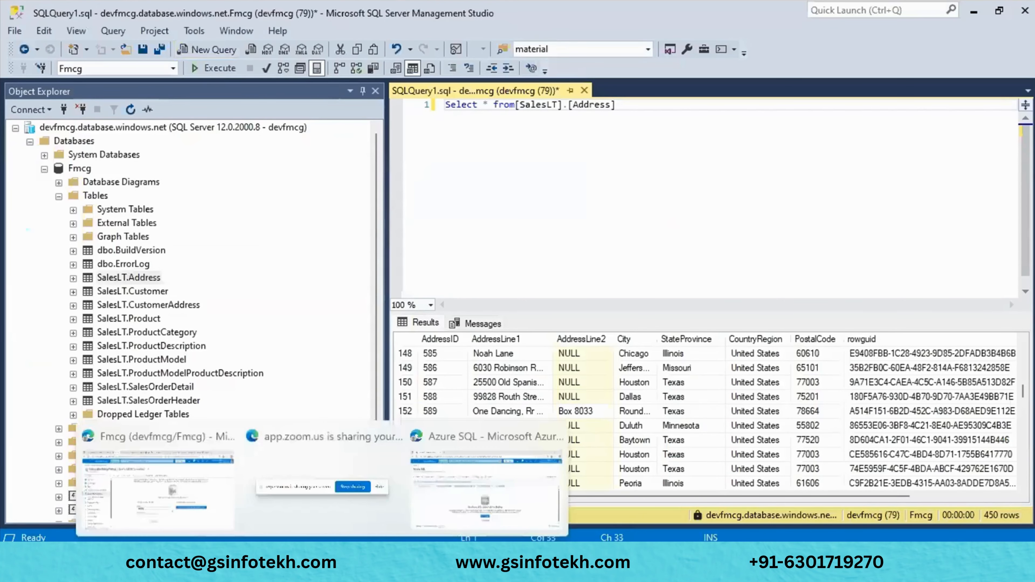
left_click(199, 493)
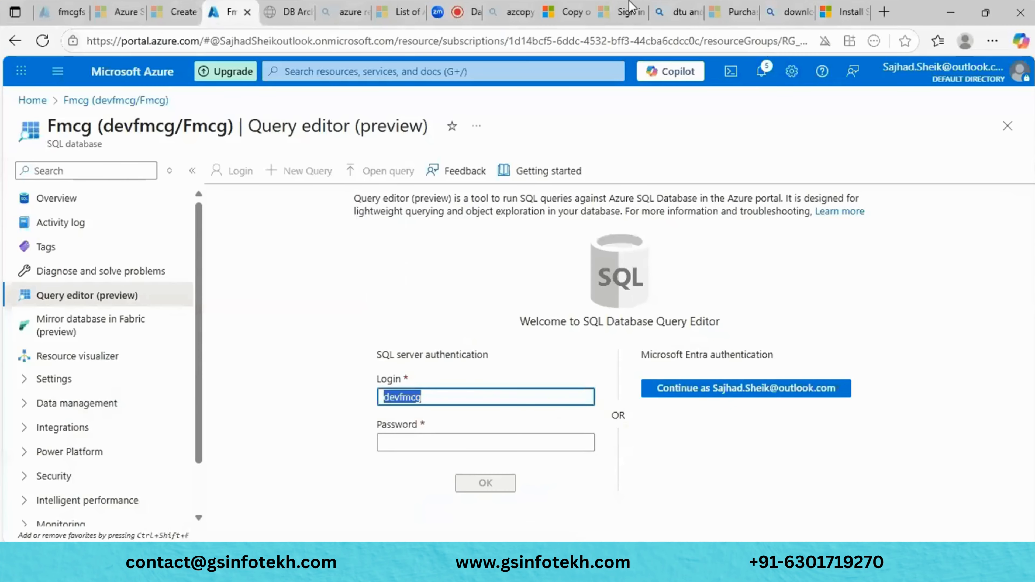
left_click(843, 12)
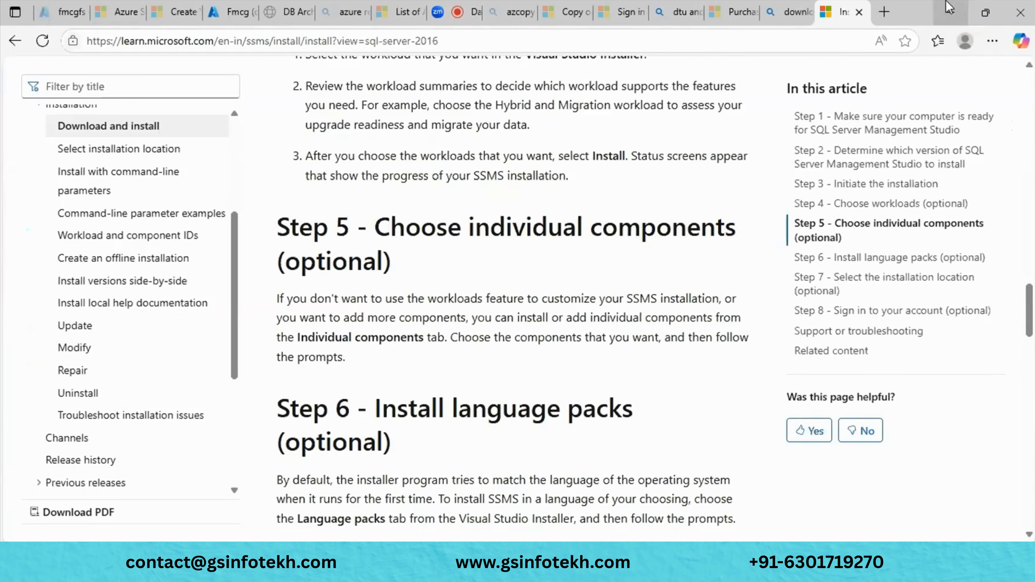
left_click(950, 7)
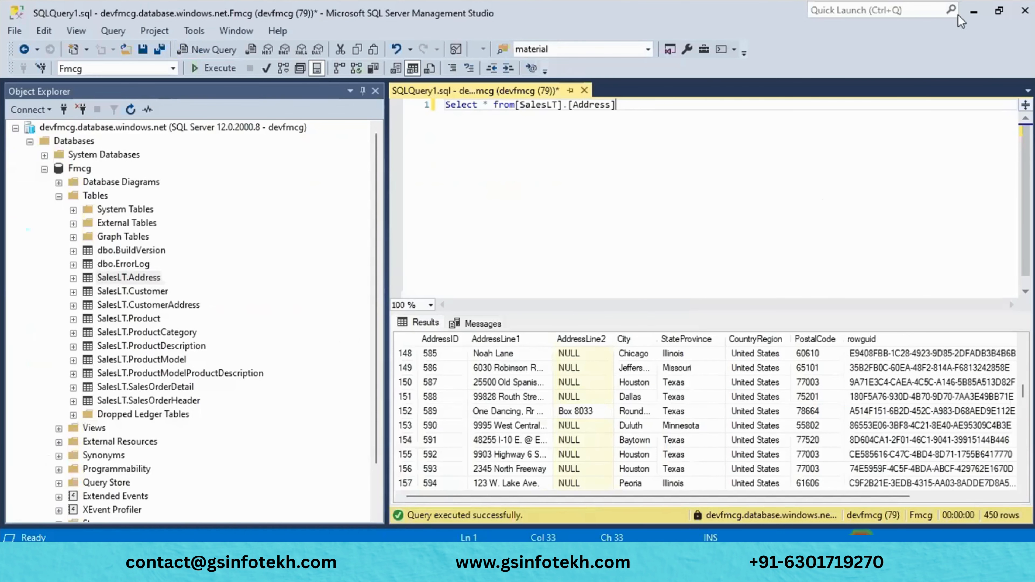
left_click(975, 11)
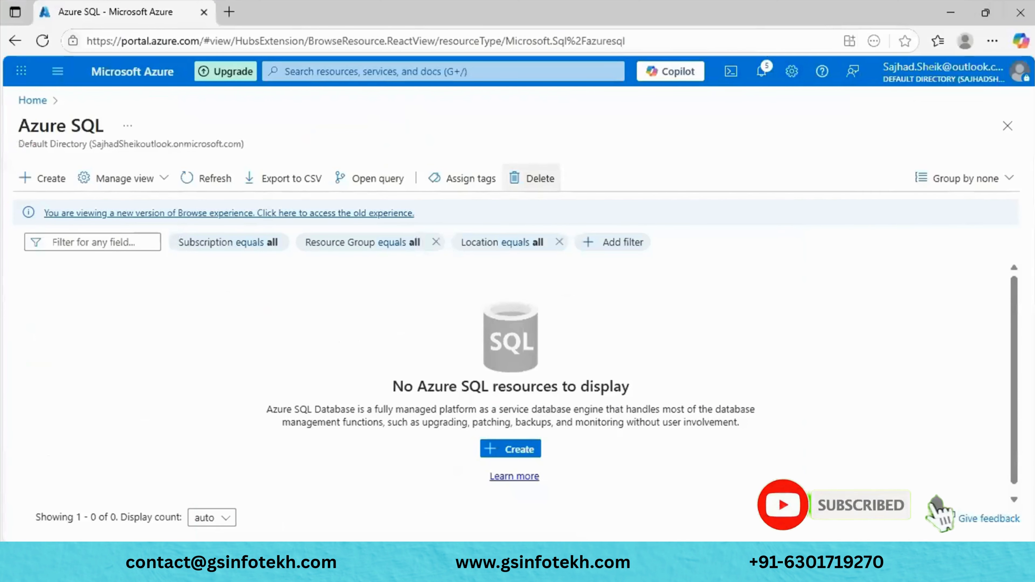
mouse_move(504, 566)
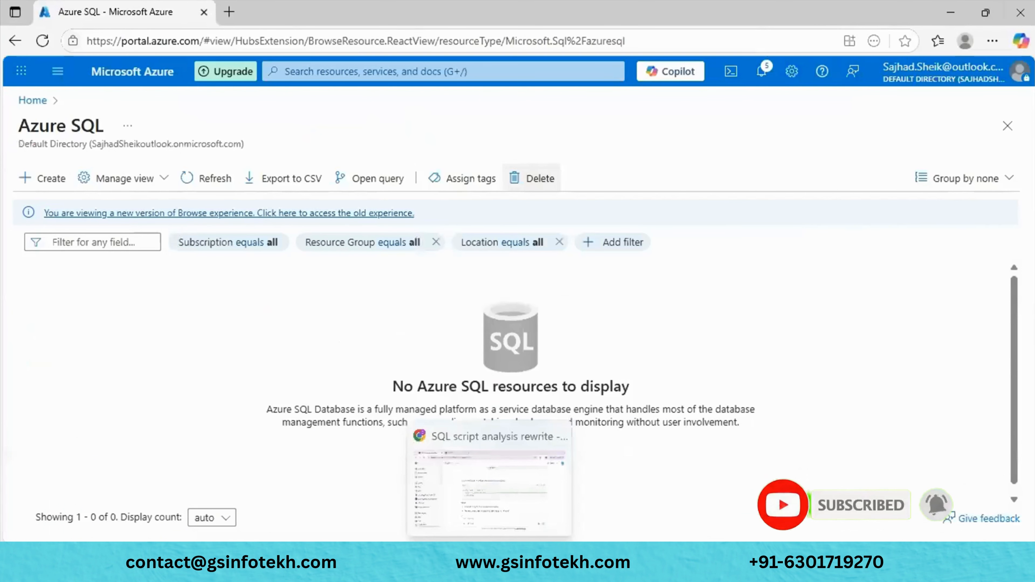
mouse_move(394, 502)
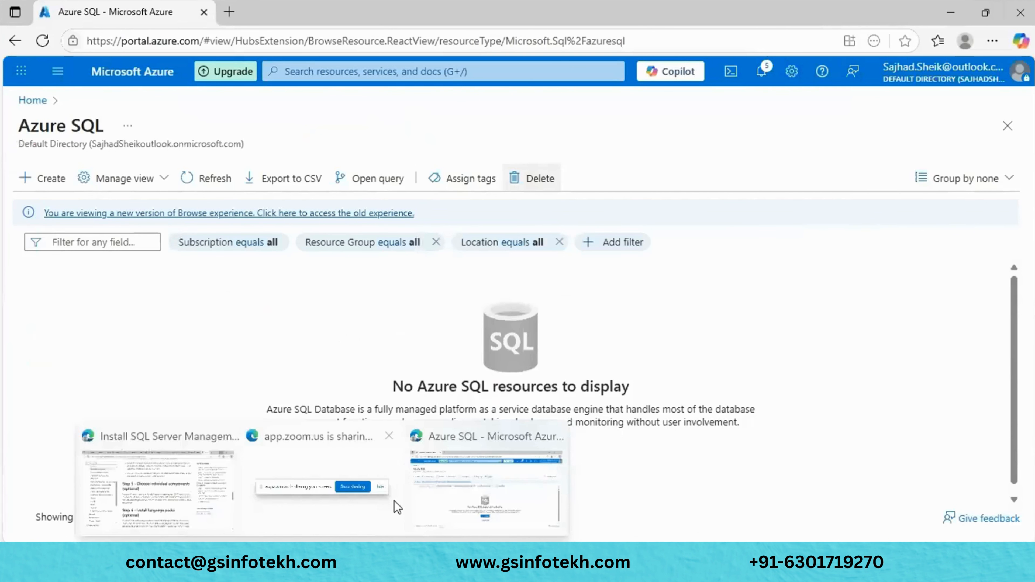
left_click(472, 476)
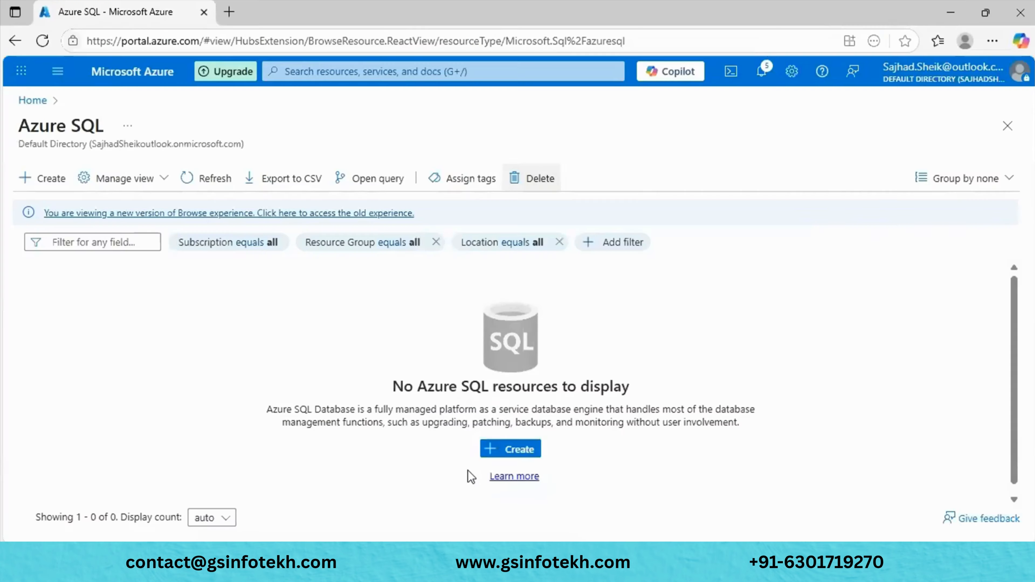
mouse_move(257, 491)
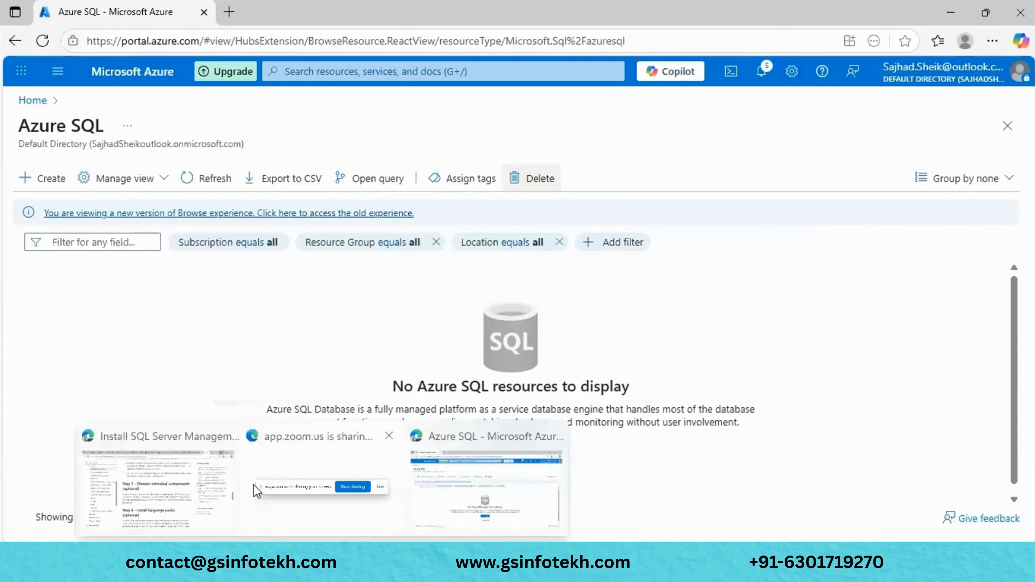
left_click(212, 487)
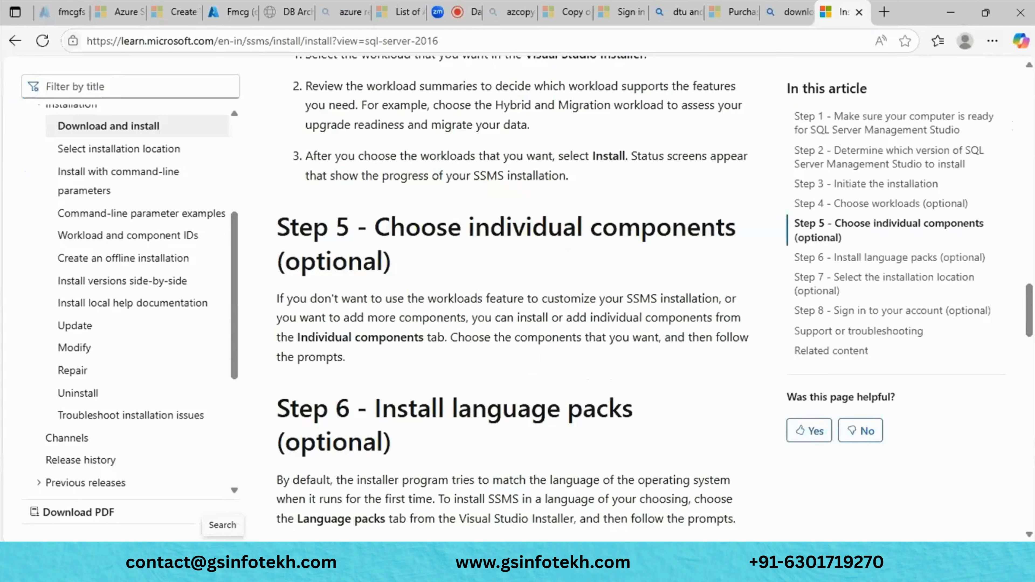